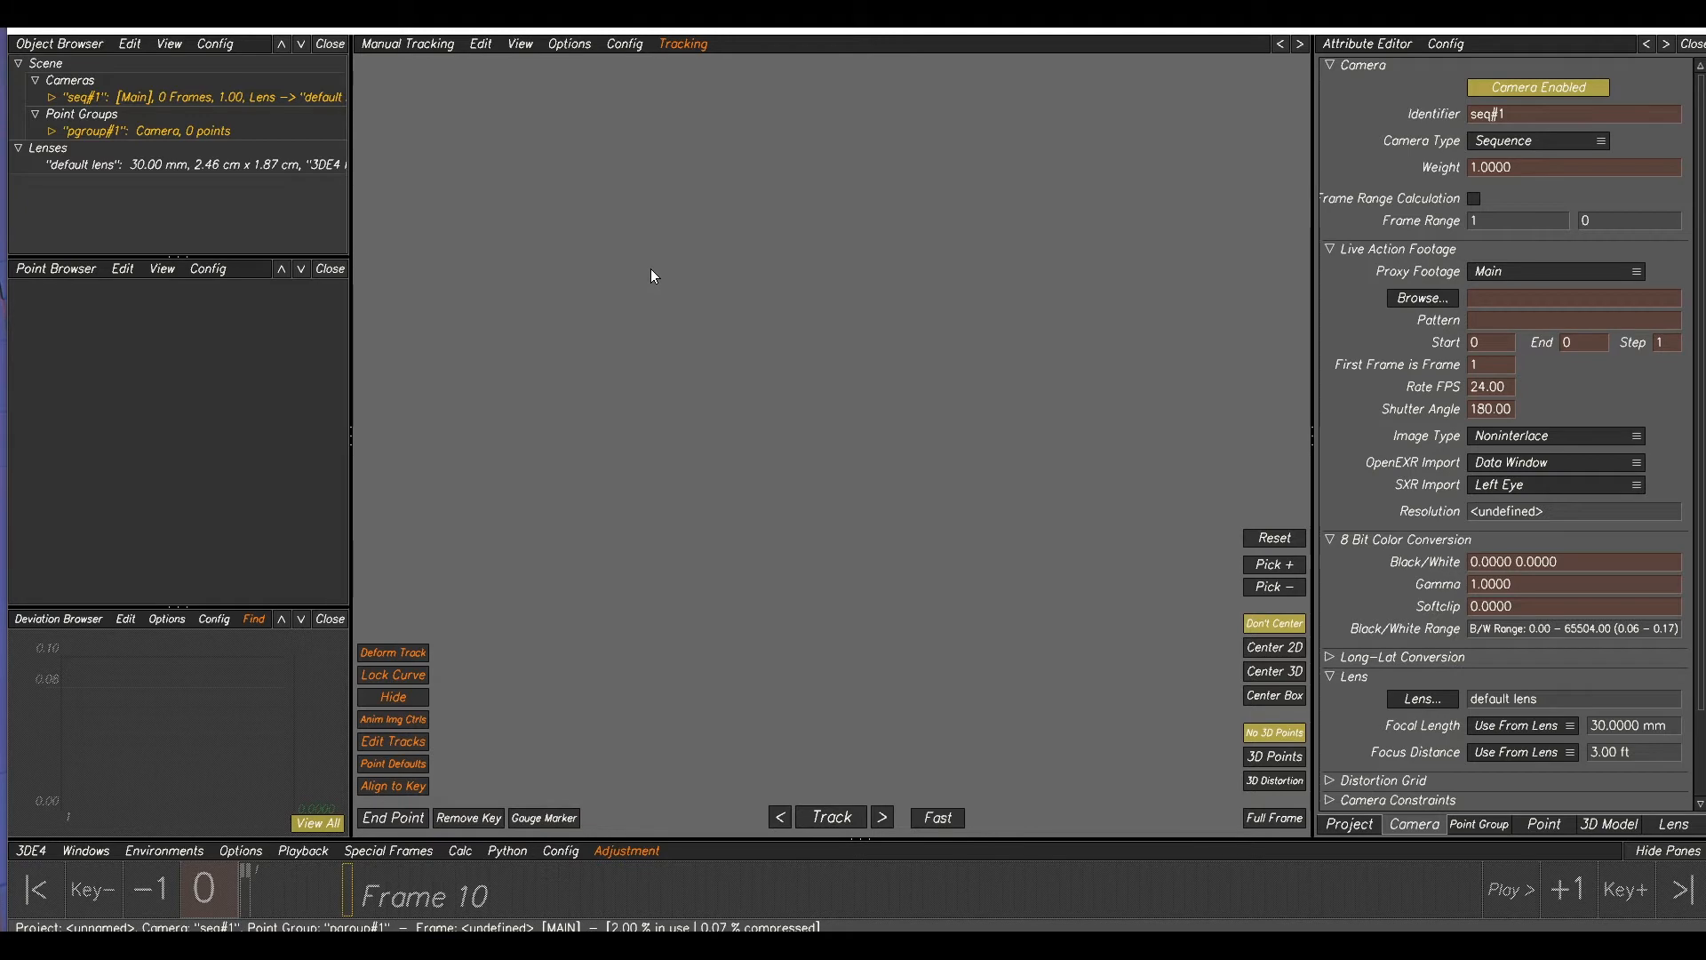
- Load the Insect_I001_BG01_v001 EXR sequence, frames 1001-1109, from MM016\Insect\Plates\UHD as the sequence camera's live action footage
click(191, 97)
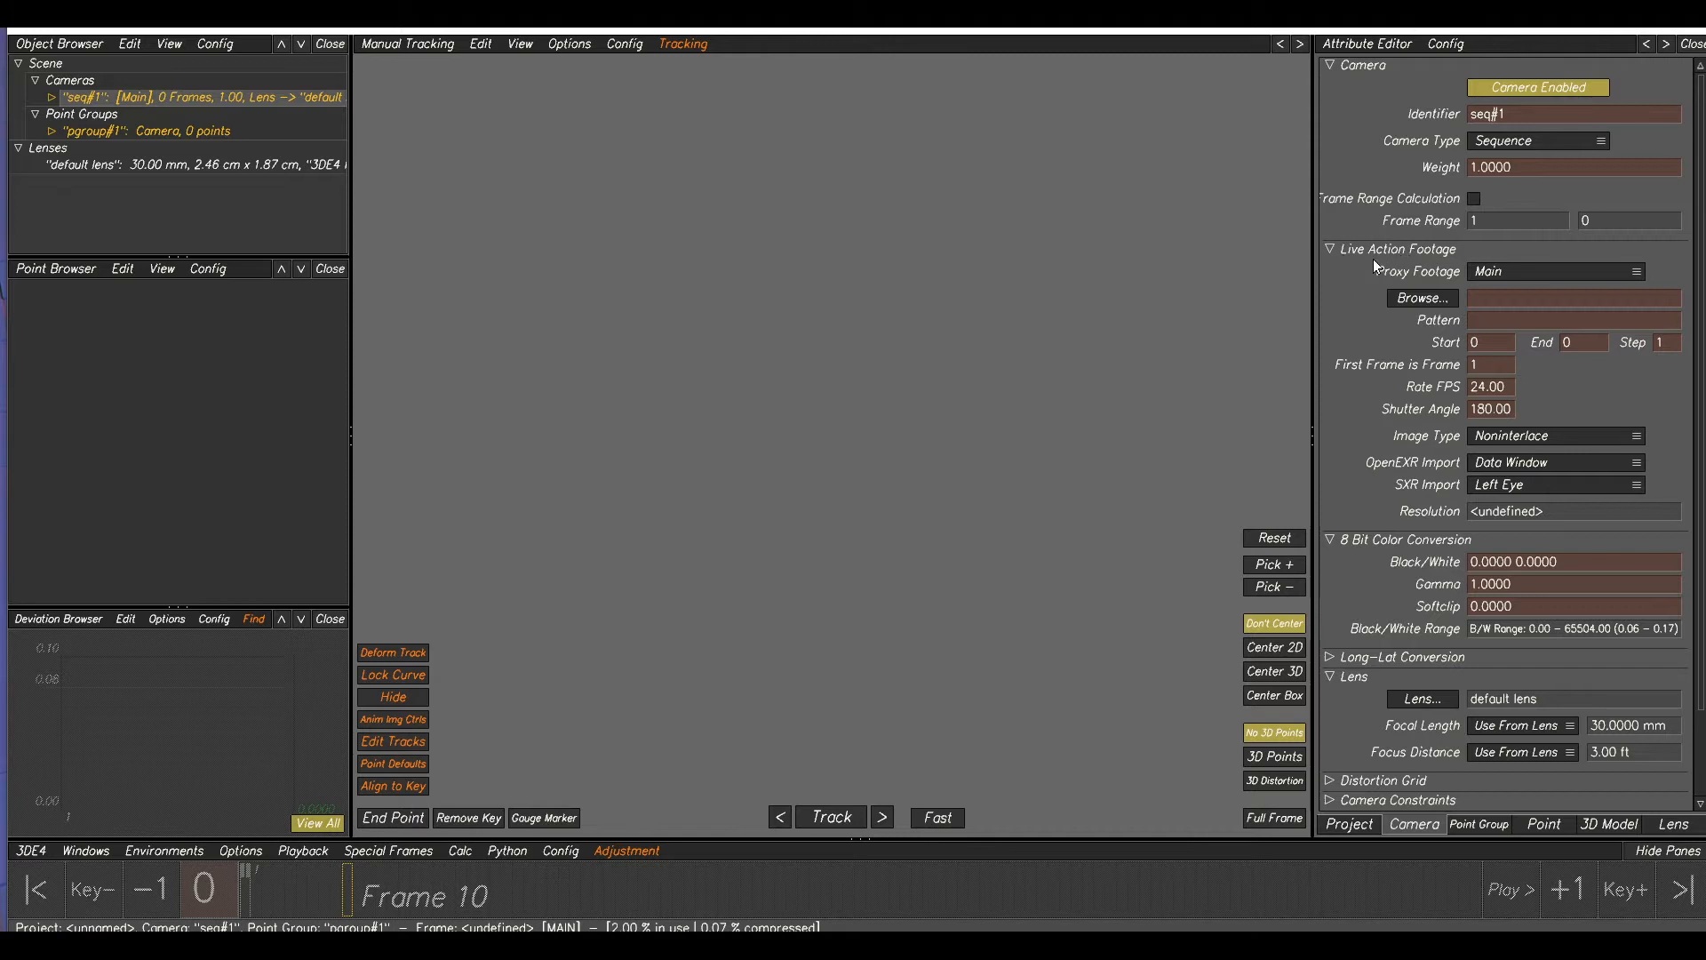
click(1433, 300)
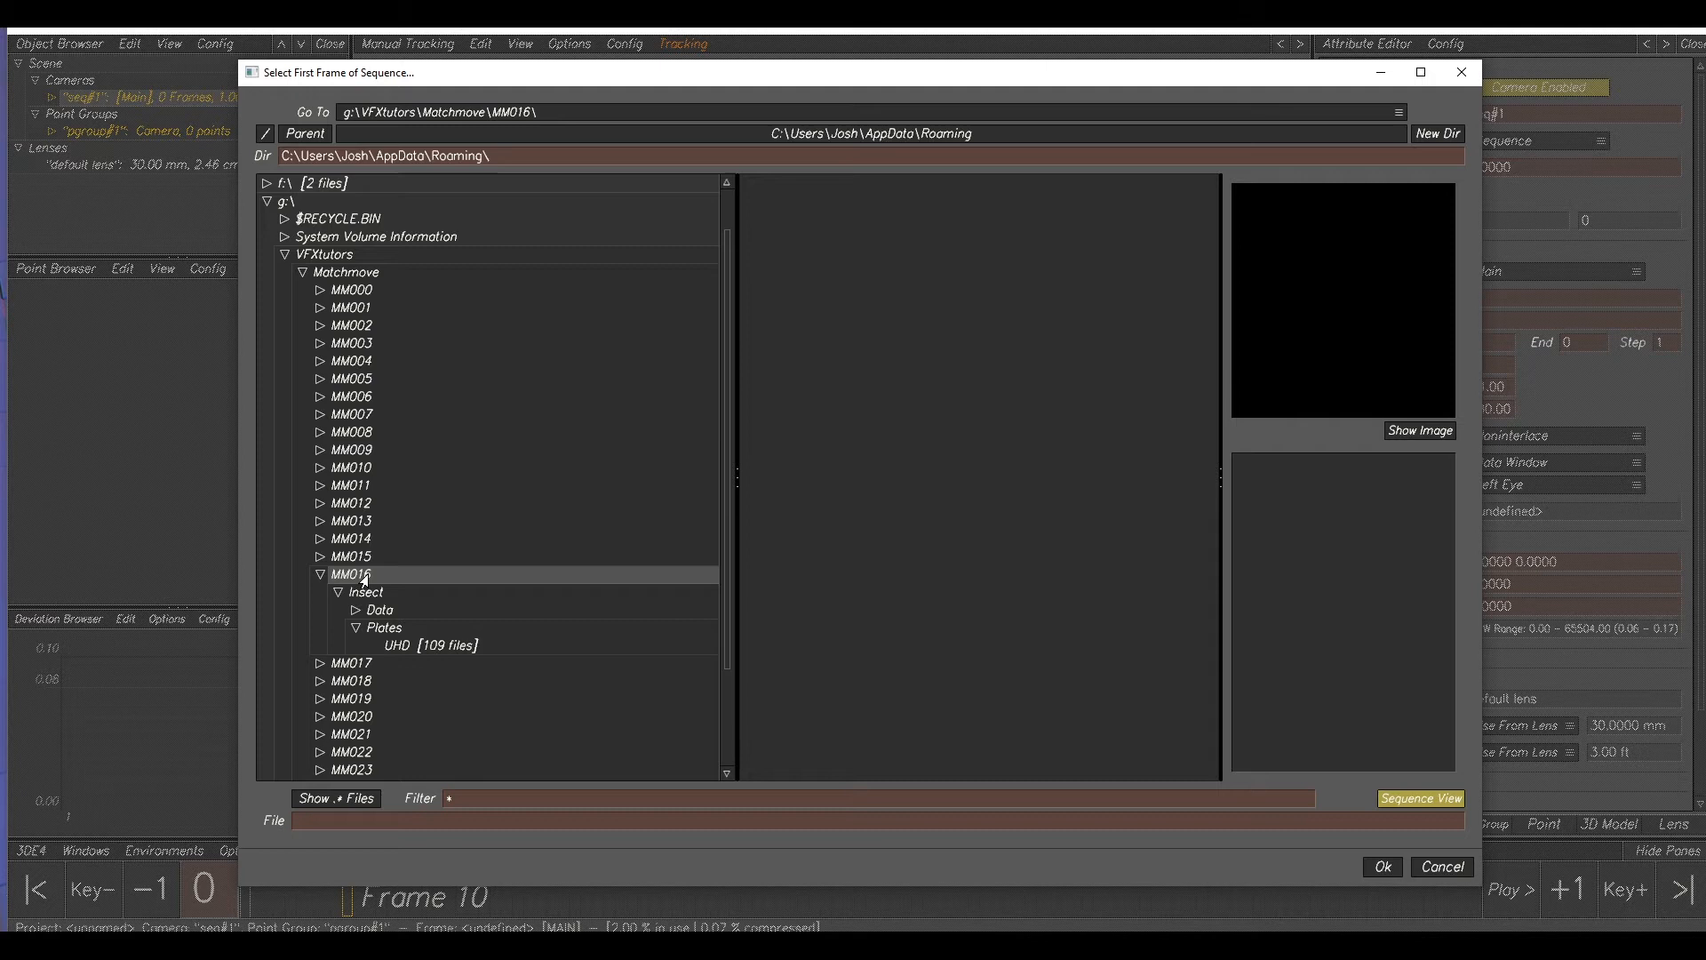
click(402, 650)
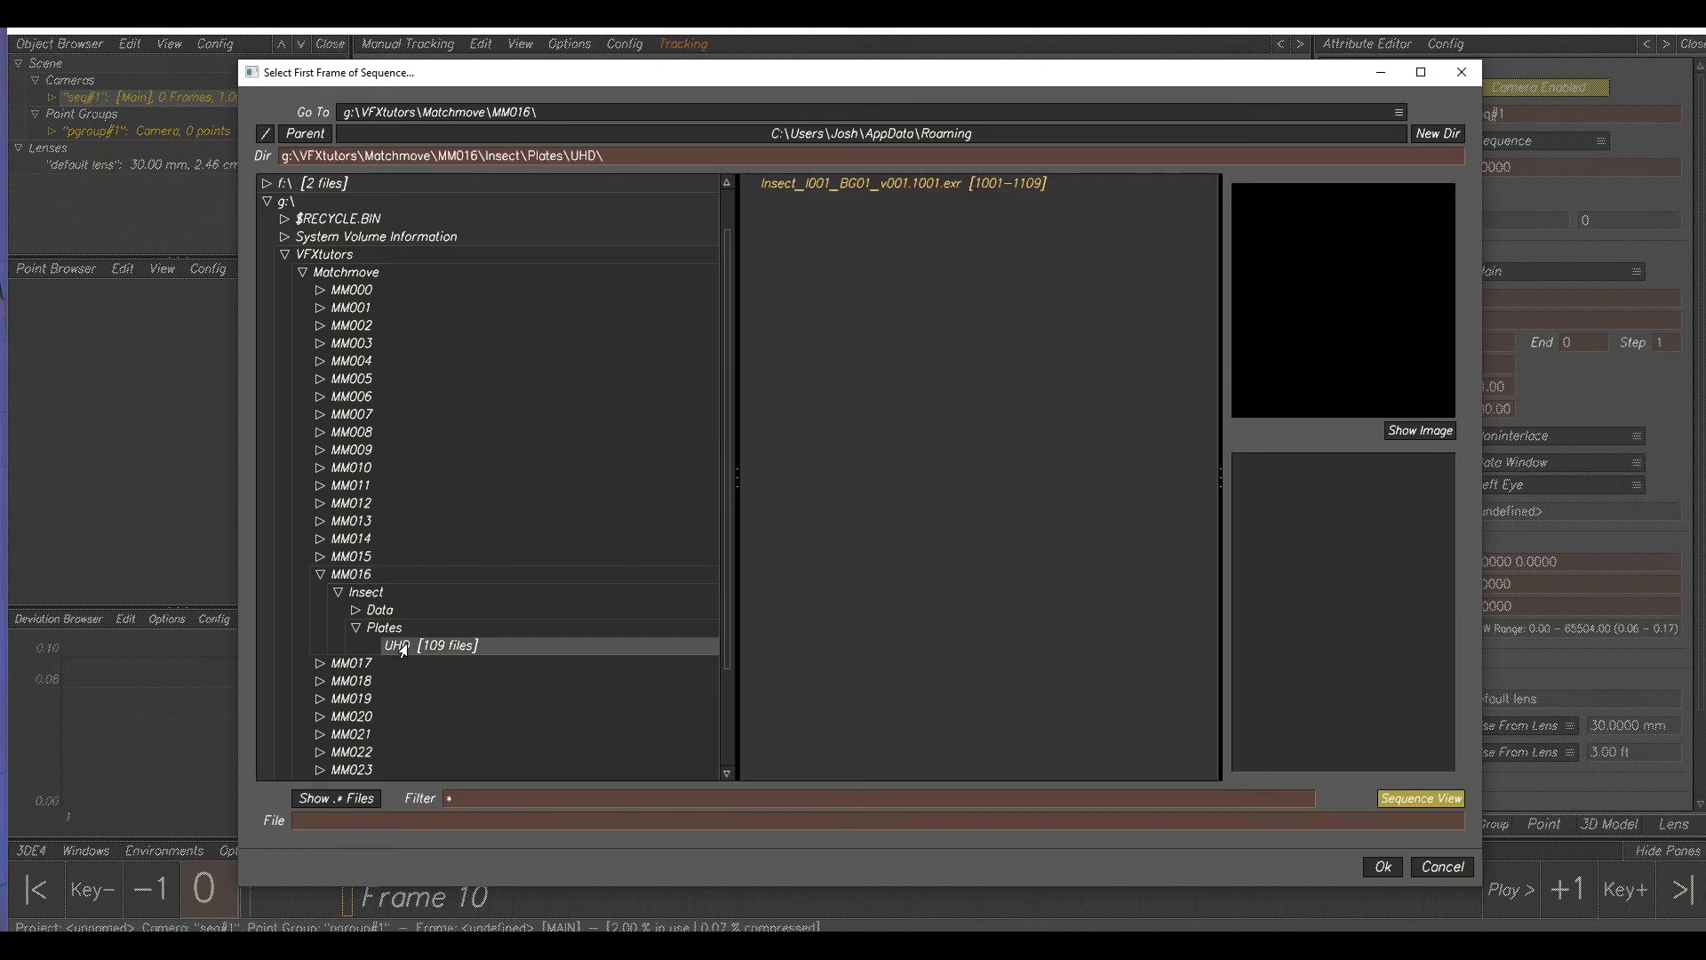
click(901, 186)
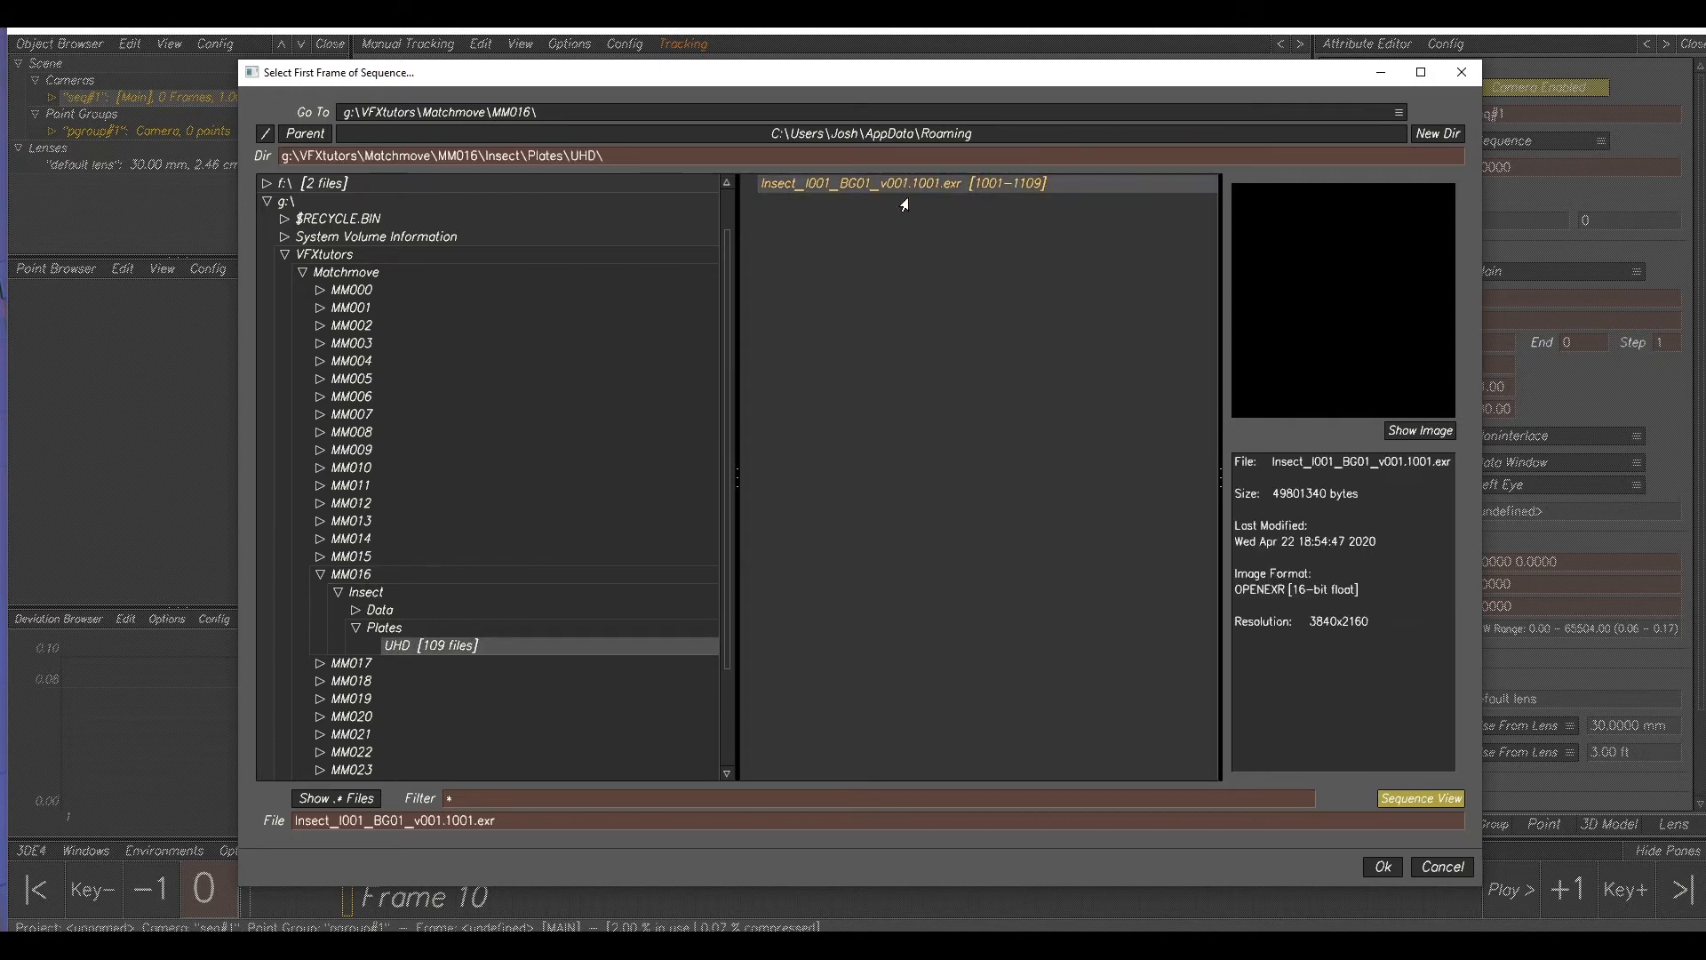
click(1401, 800)
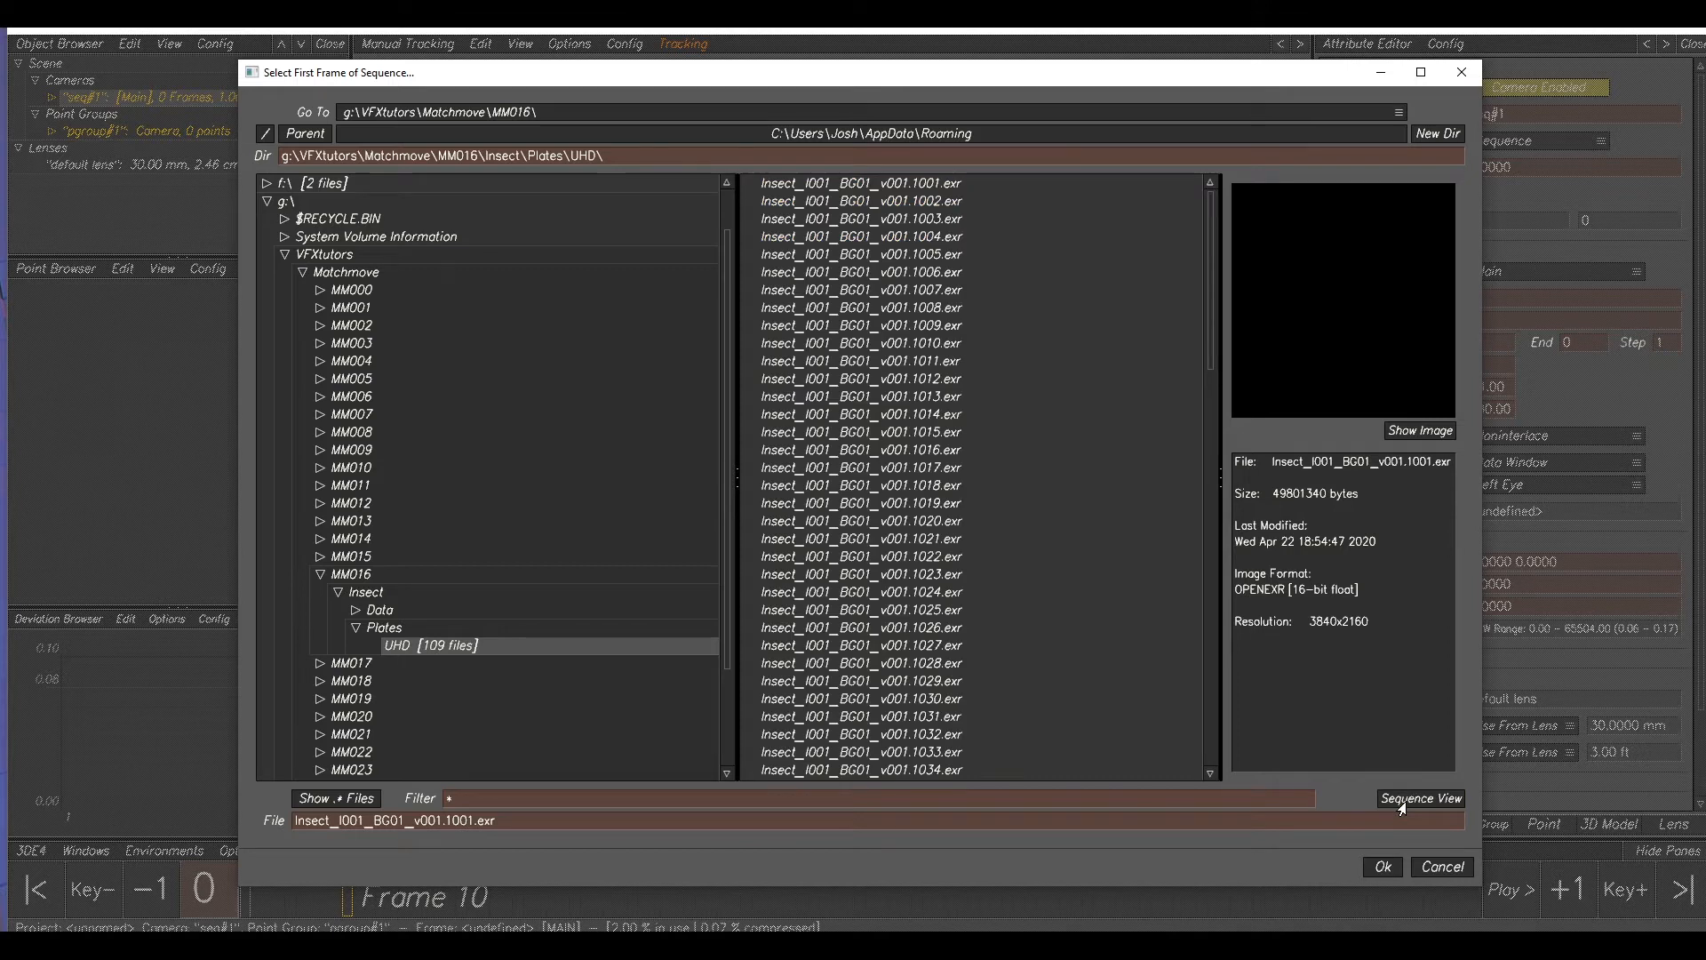
click(1401, 800)
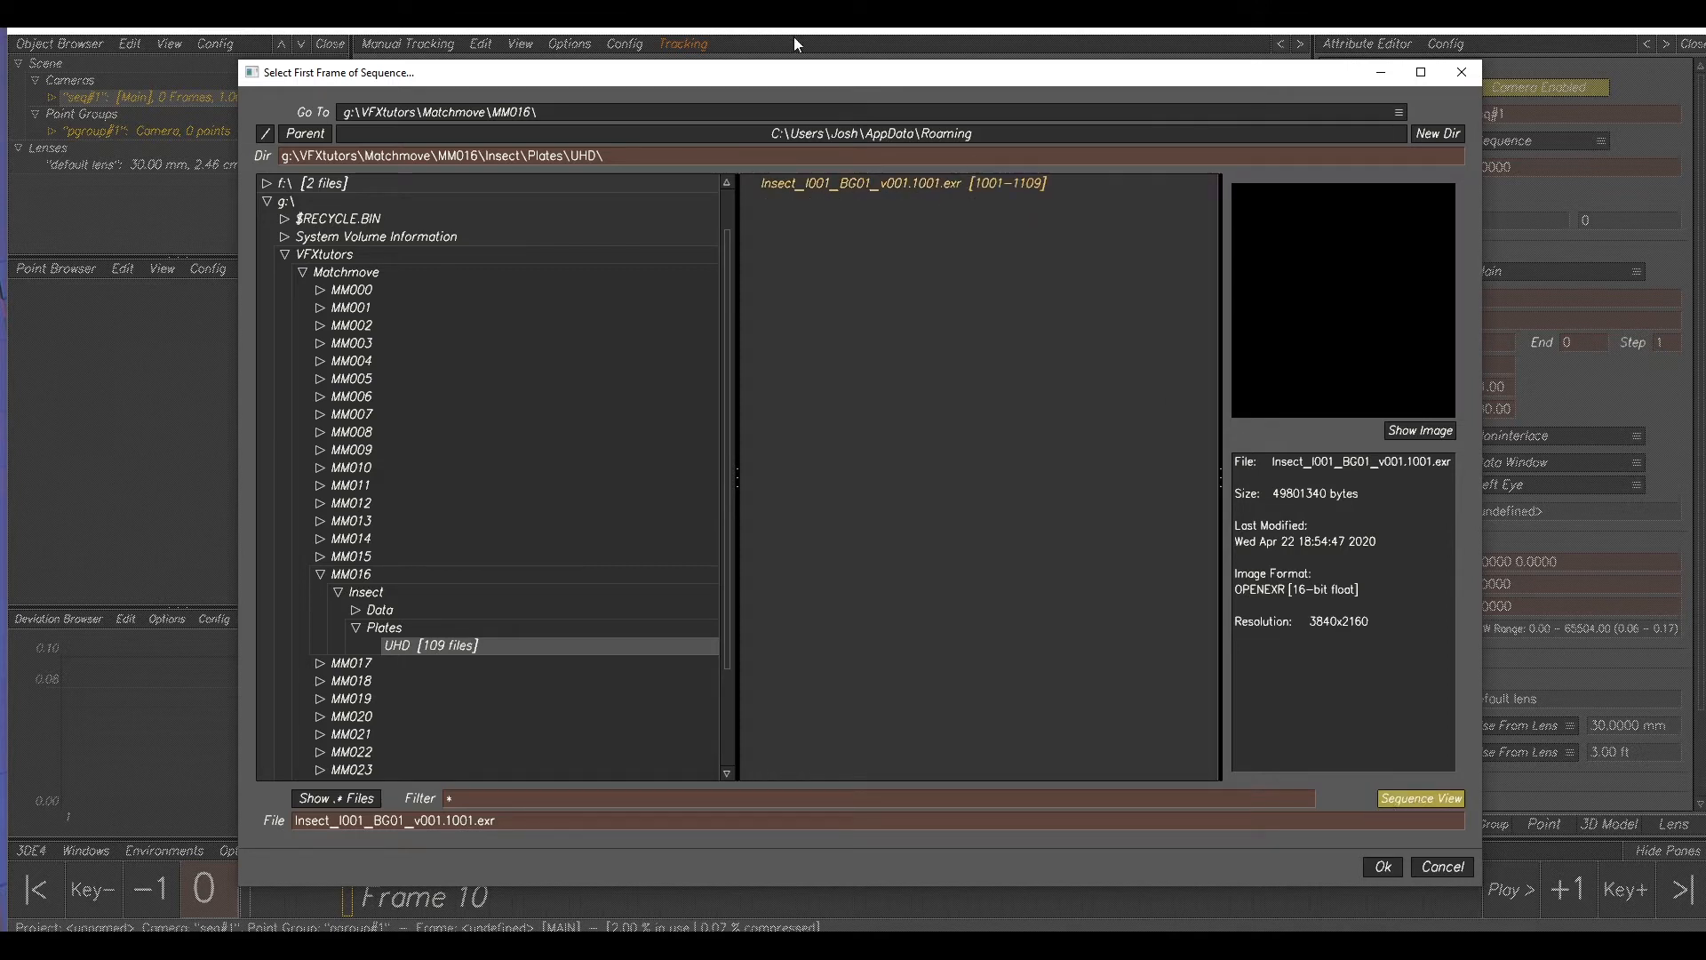
click(880, 186)
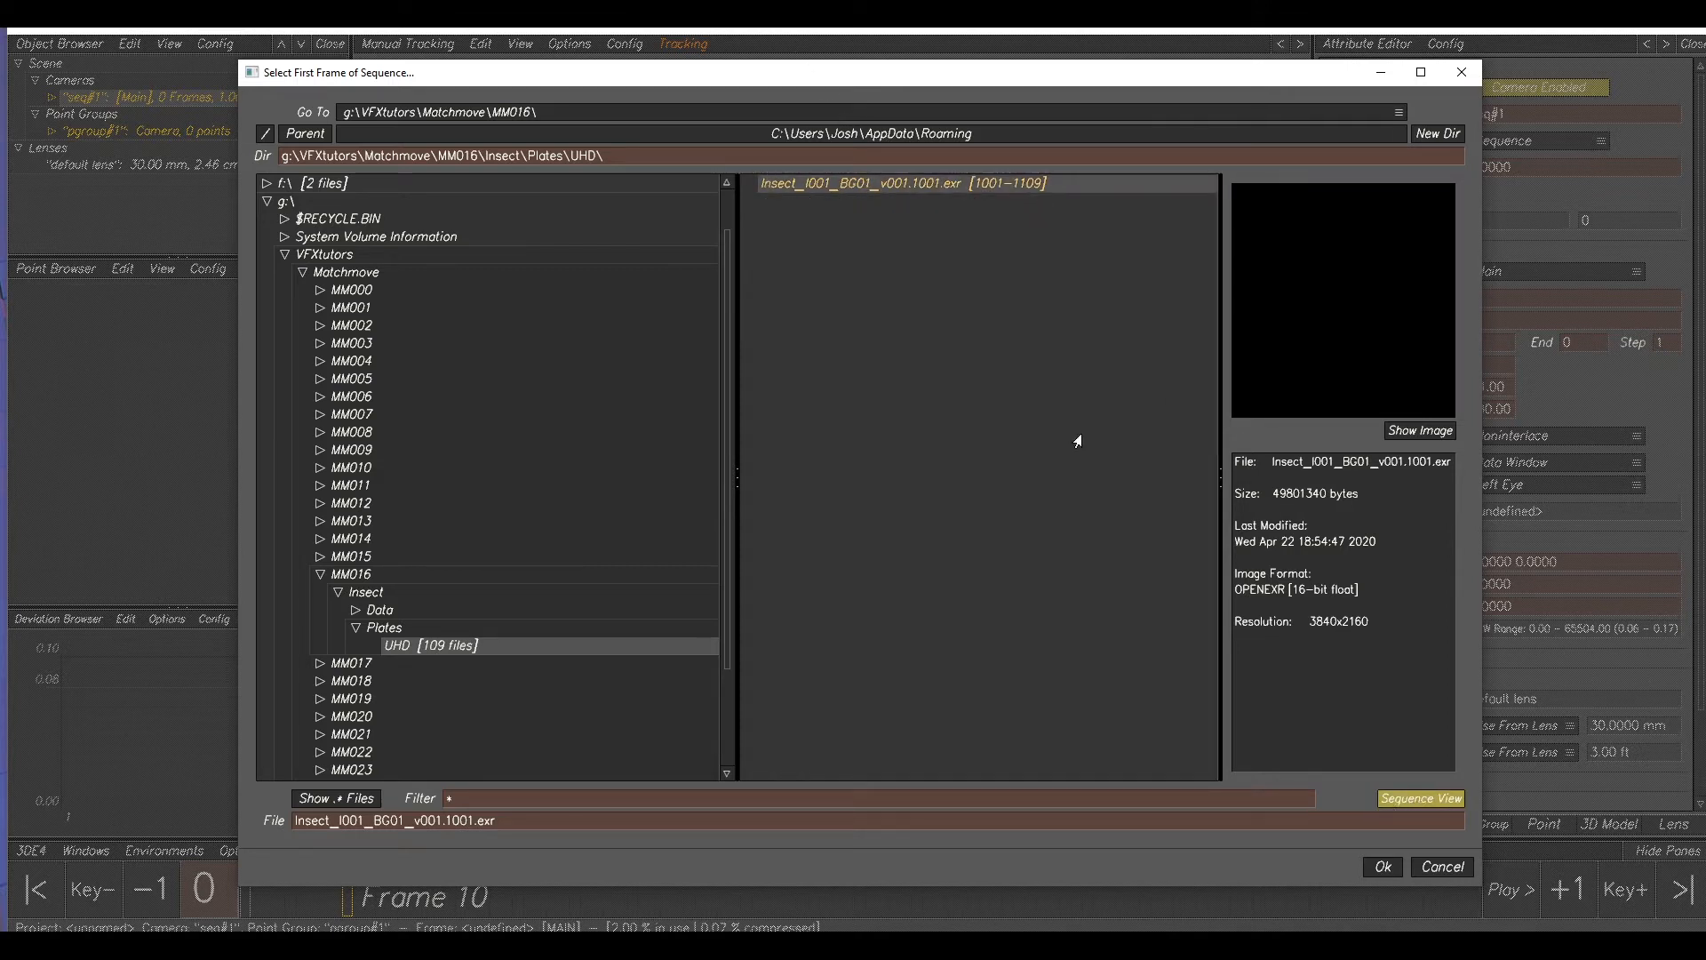
click(1382, 866)
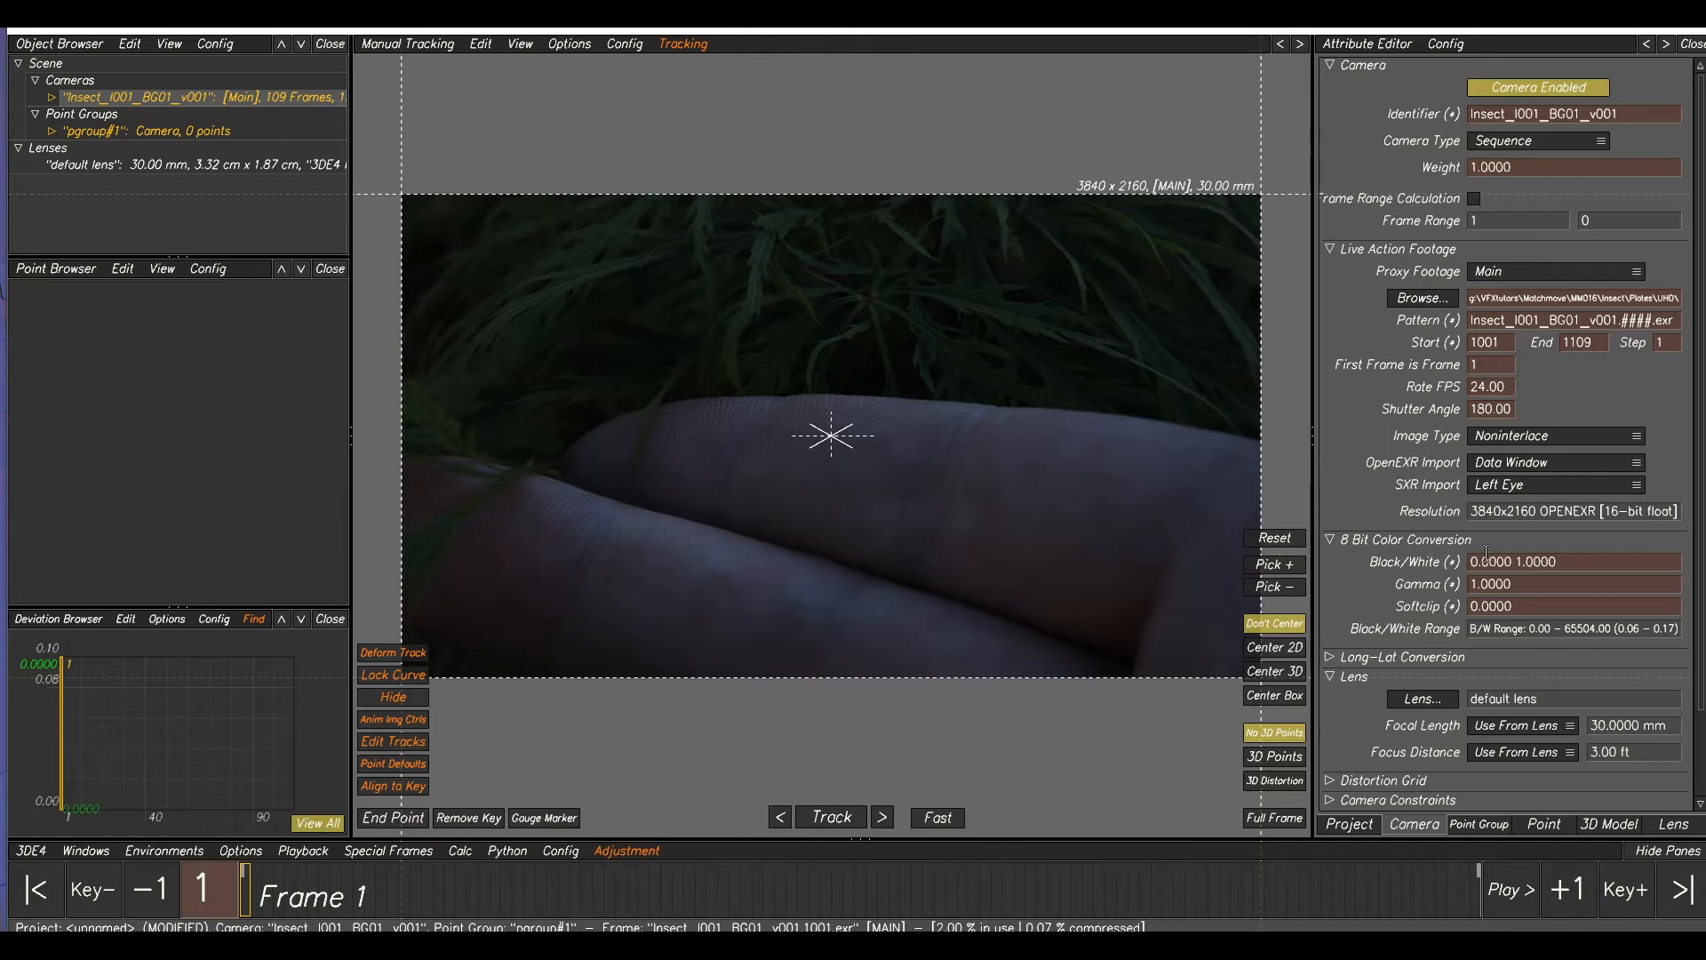
- Set the camera's 8 bit color conversion gamma to 2.2 and scrub the footage to frame 15
click(1532, 583)
text(2.2)
key(Return)
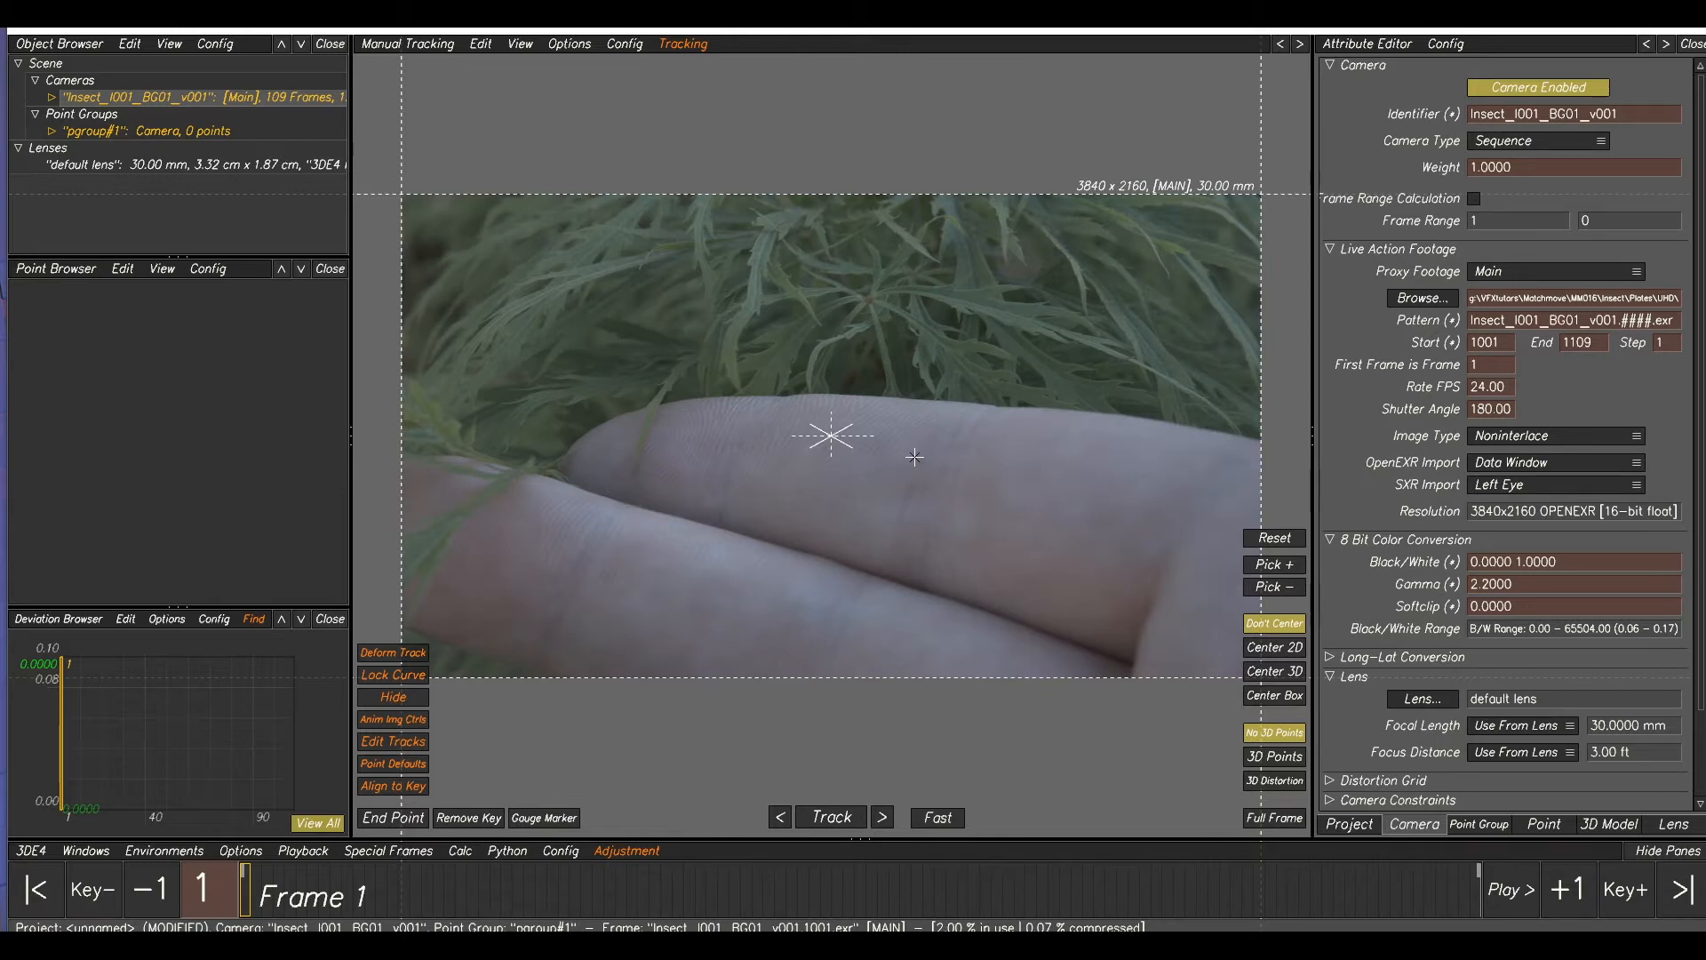
mouse_move(373, 891)
mouse_down()
mouse_move(453, 891)
mouse_move(401, 888)
mouse_up()
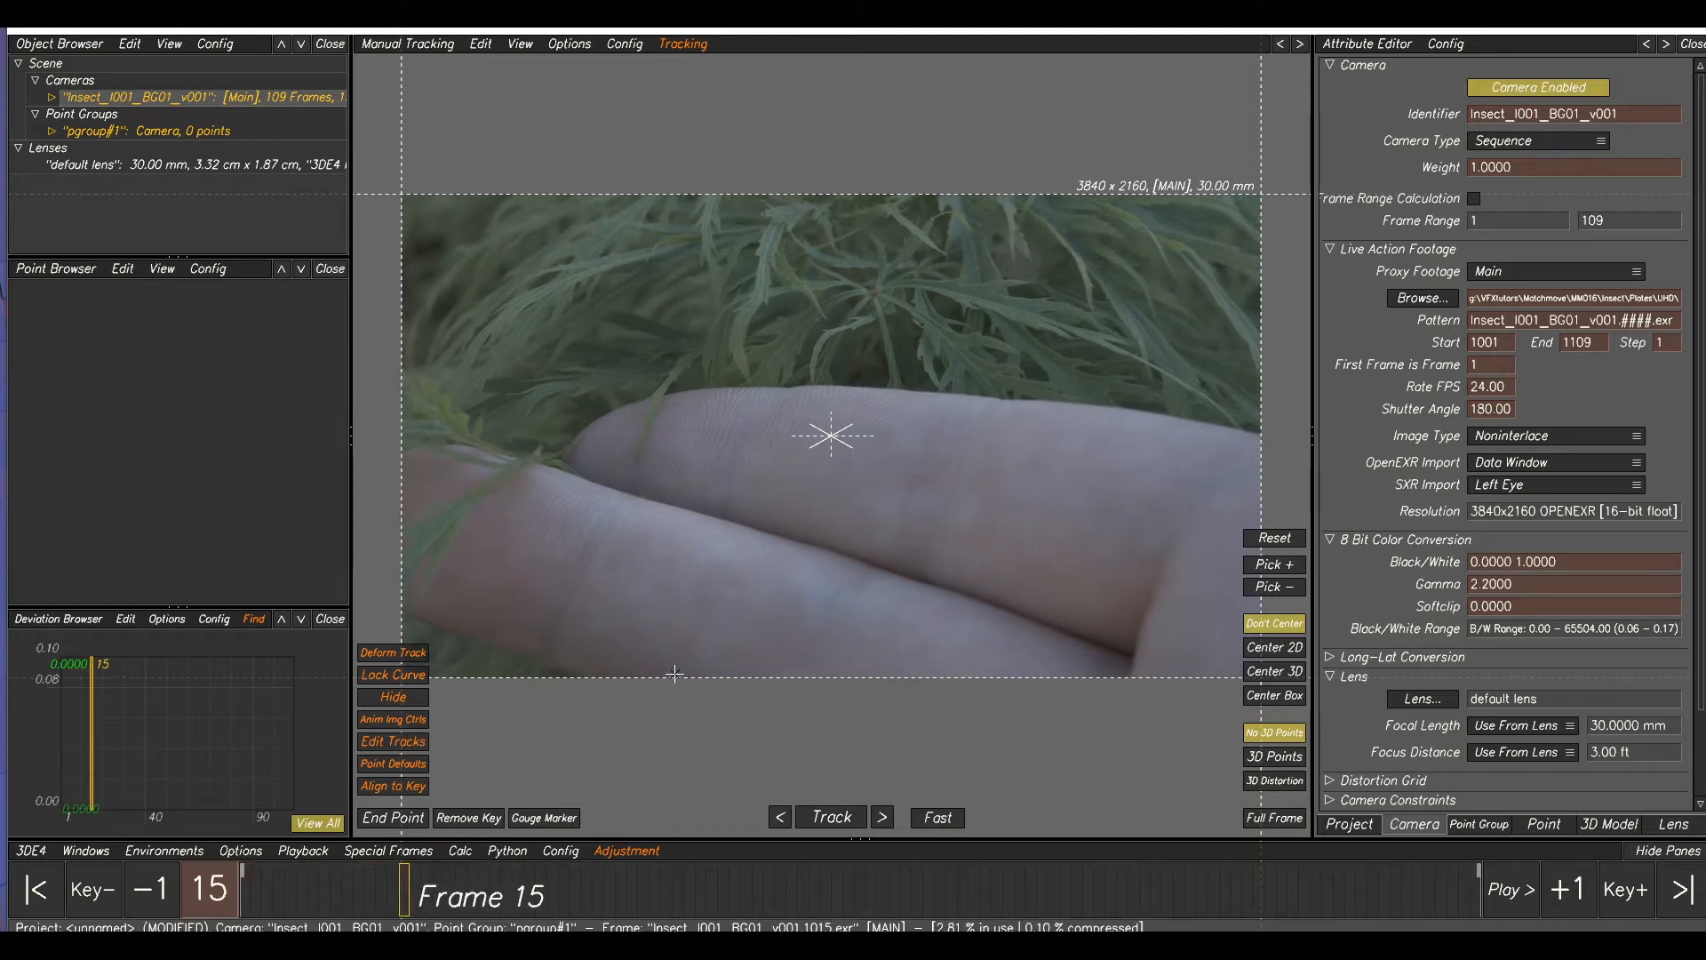
- Begin saving the project under a new name and create a directory named tut inside MM016
click(30, 853)
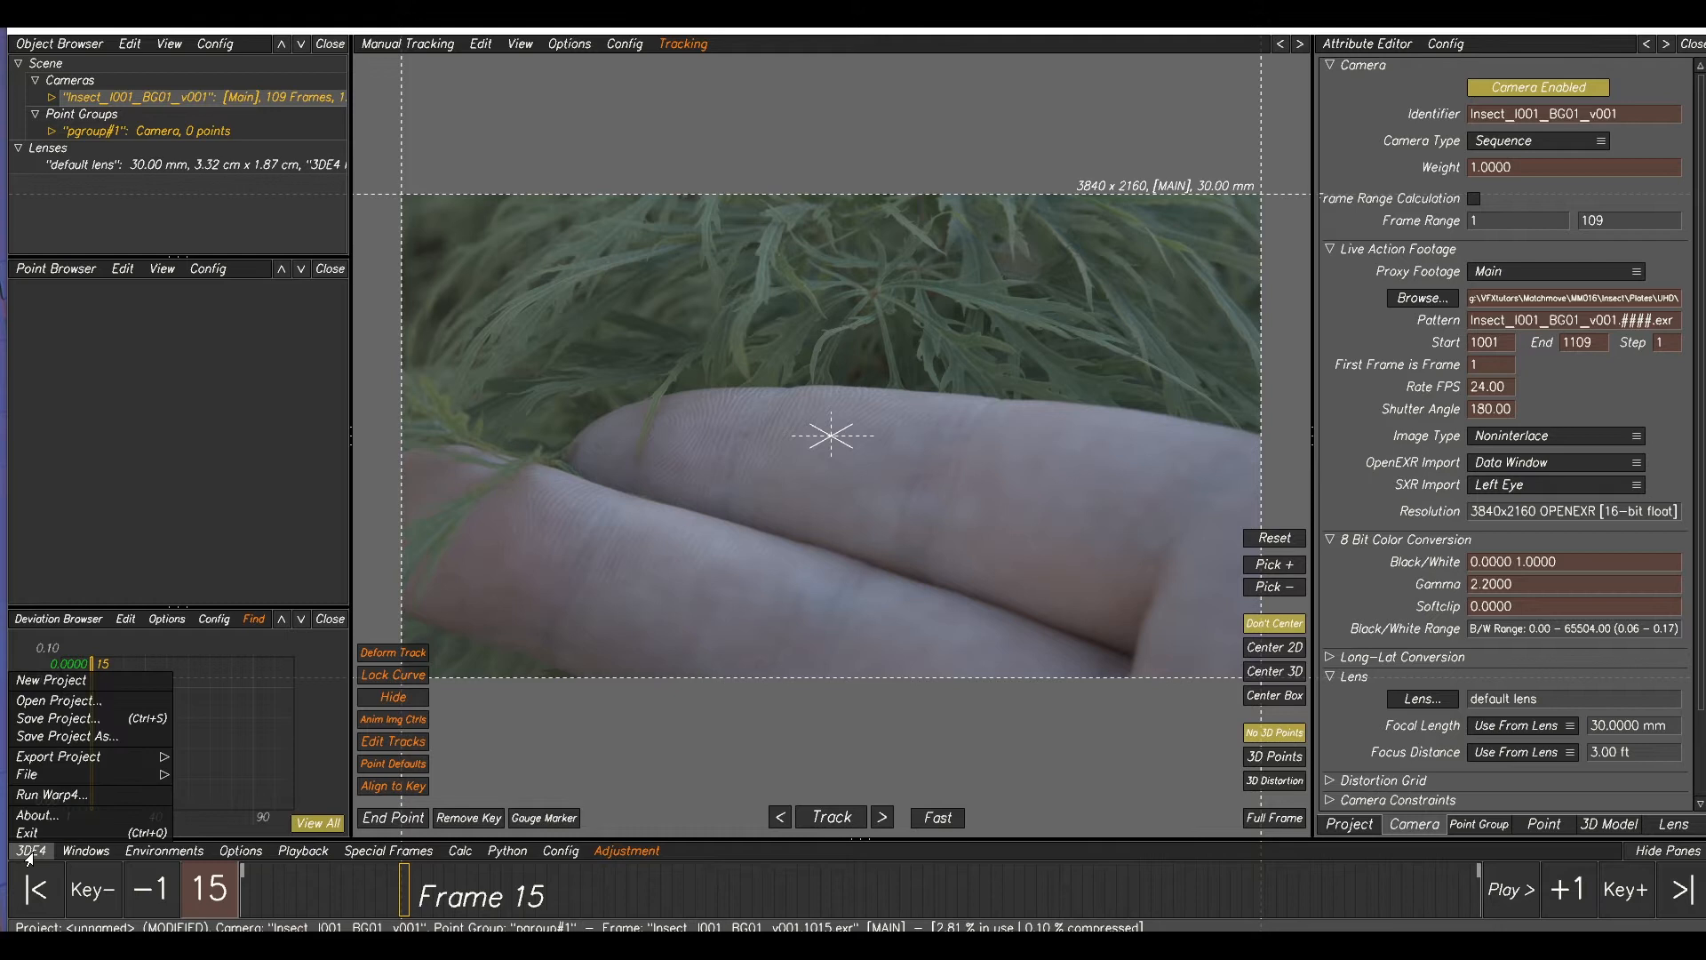
click(67, 736)
click(362, 576)
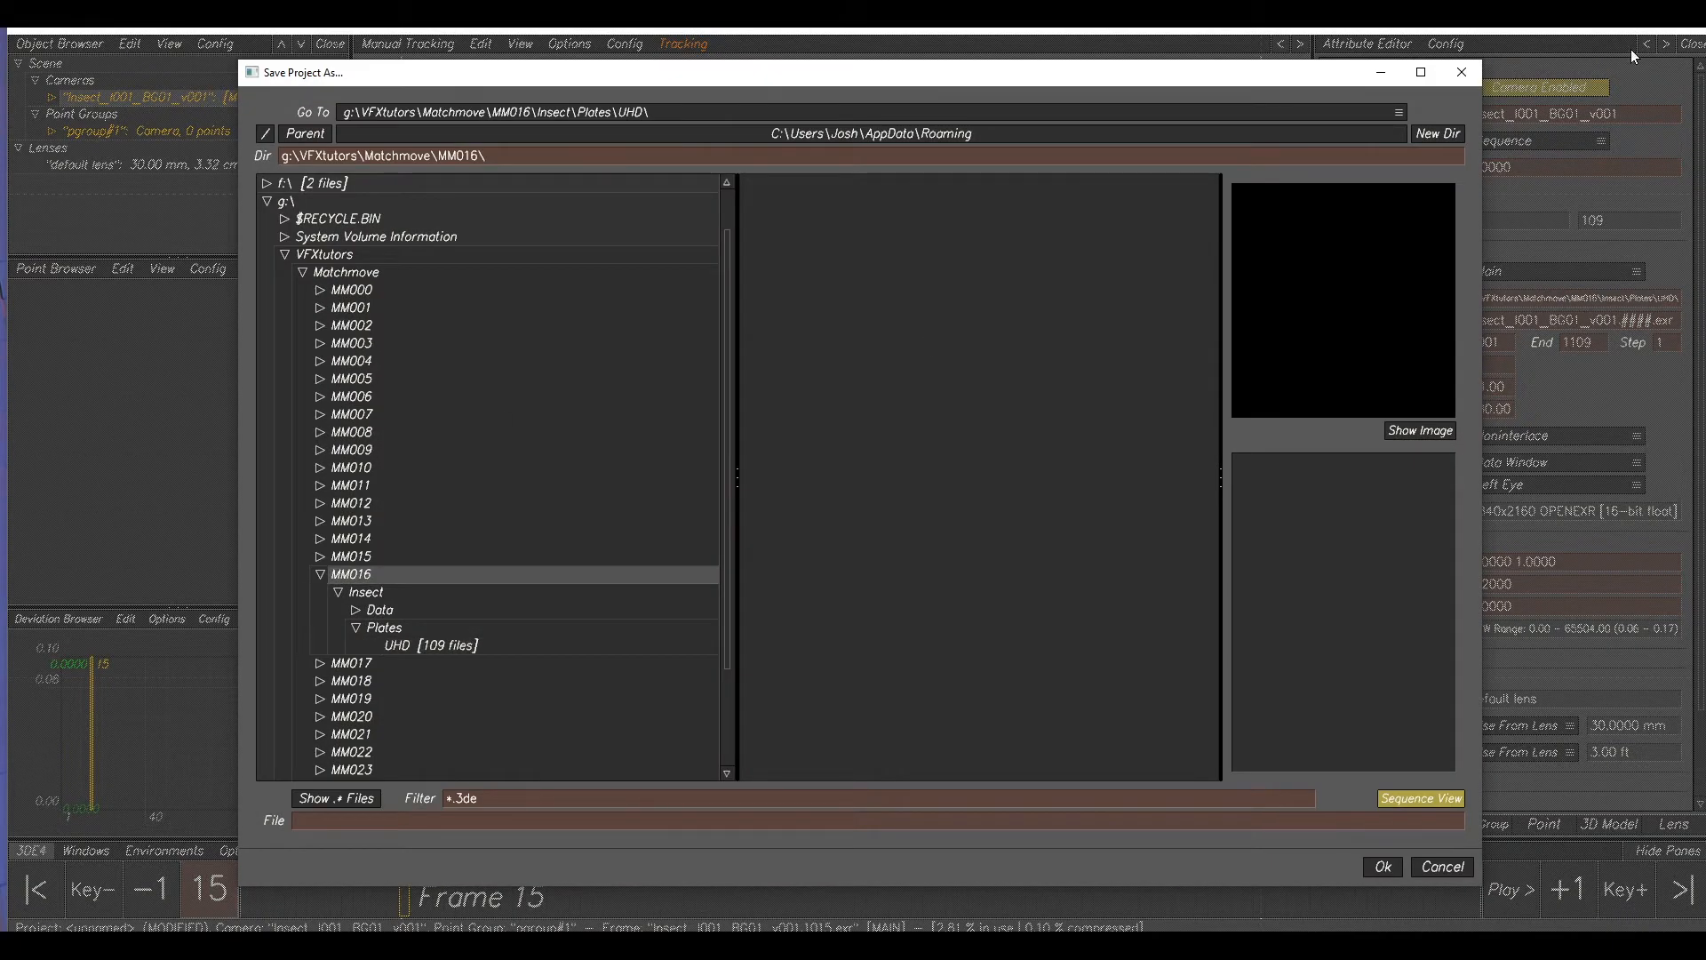
click(1437, 134)
click(836, 471)
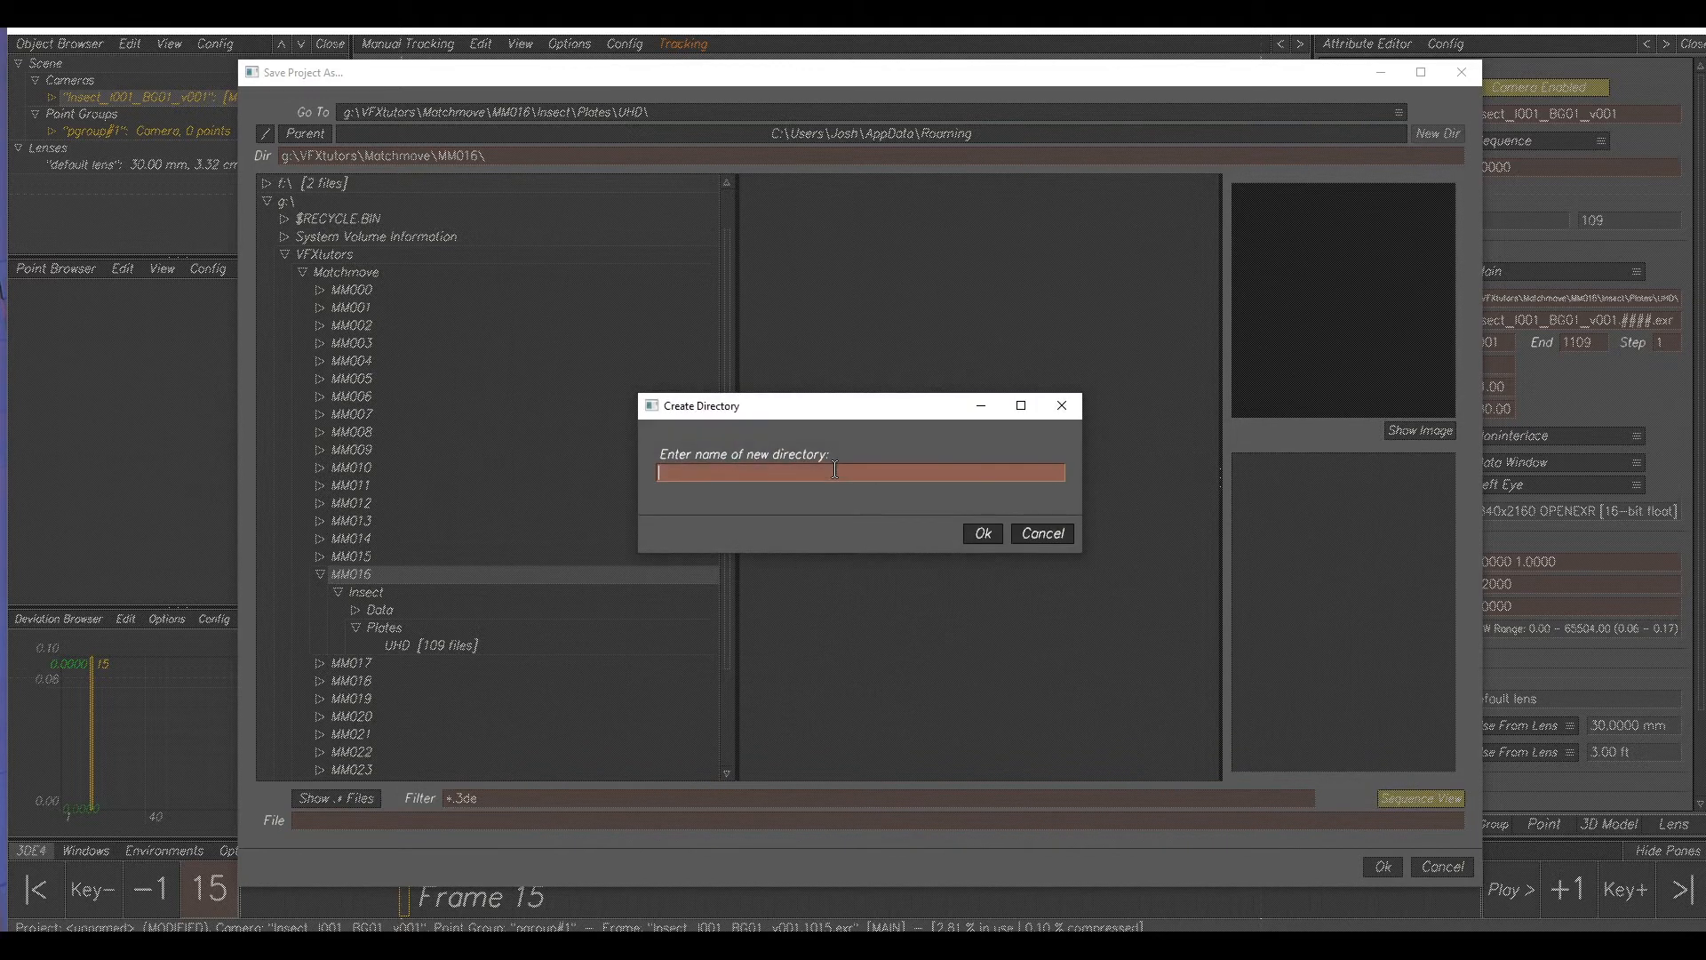
text(tut)
click(983, 533)
- Save the project in the tut directory as Insect_BG01_V001_Cam_v001
click(356, 665)
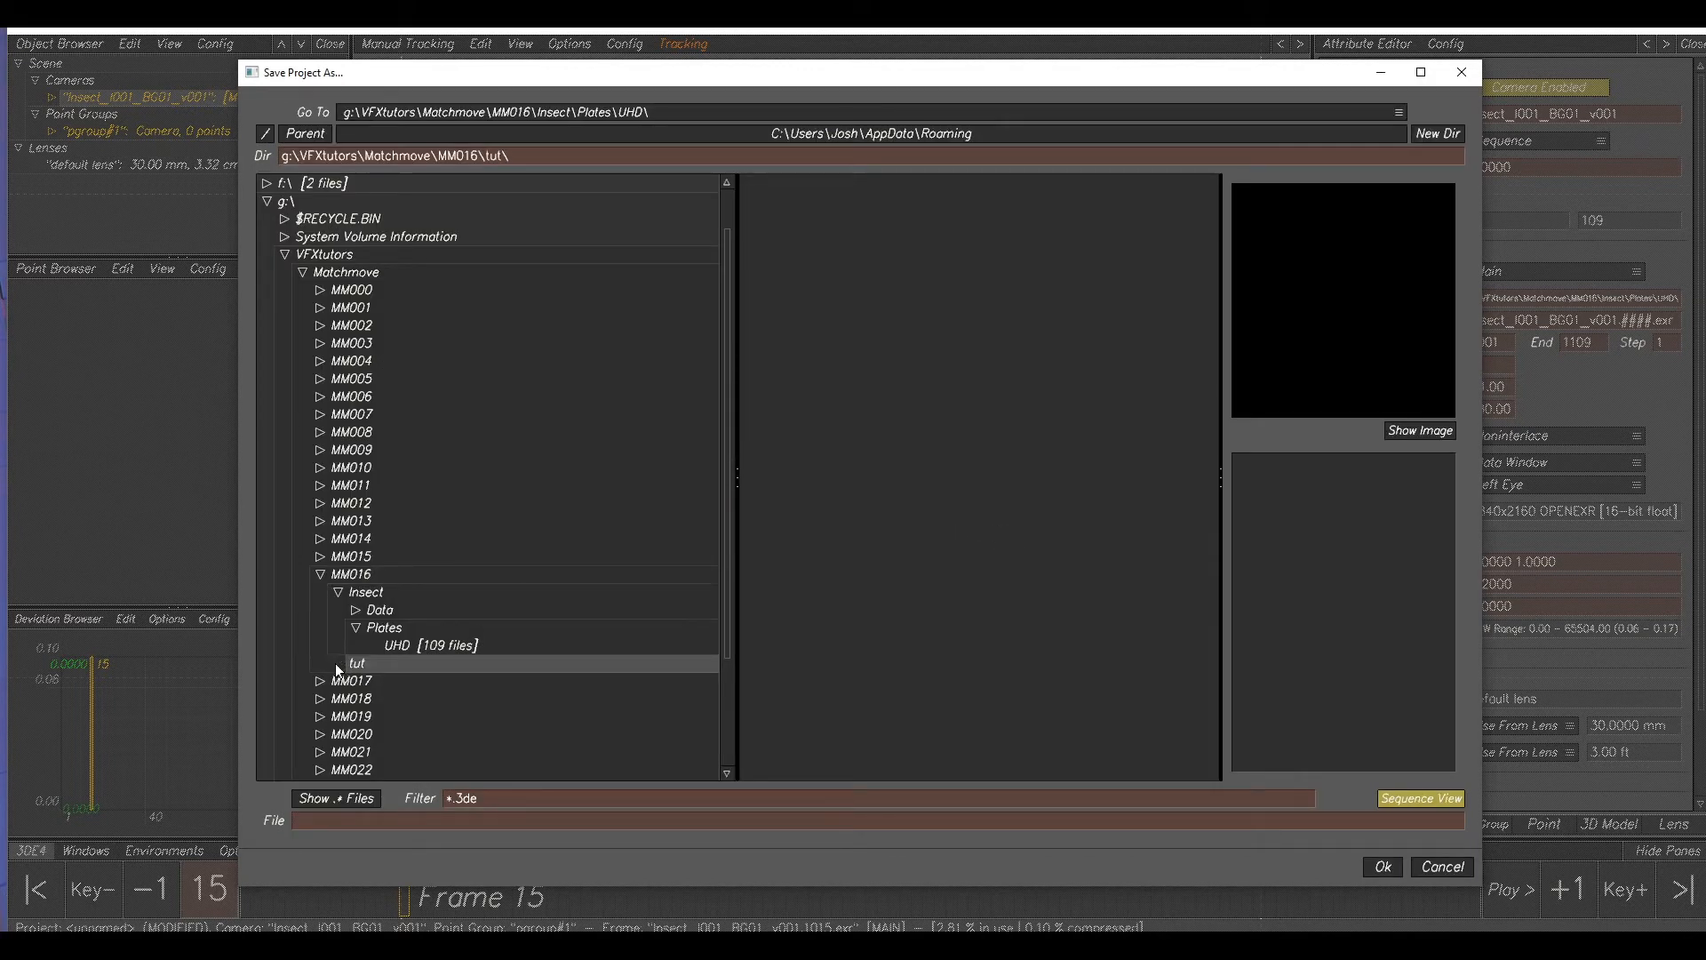
click(341, 819)
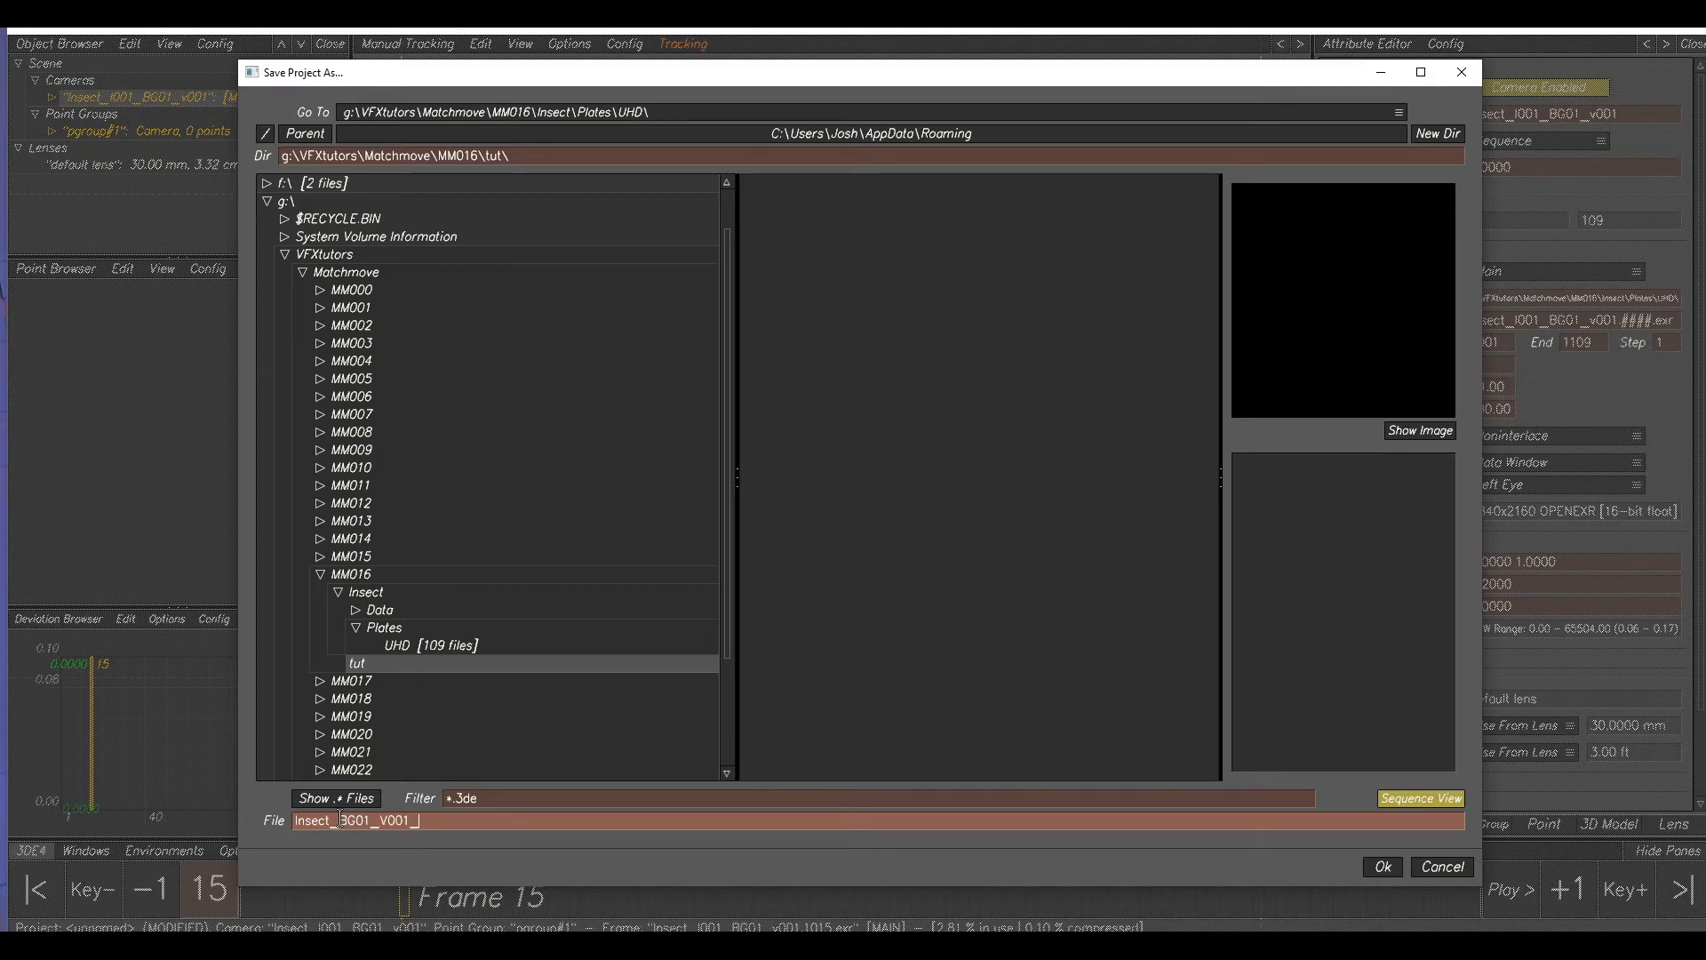
text(Cam_v001)
click(1384, 867)
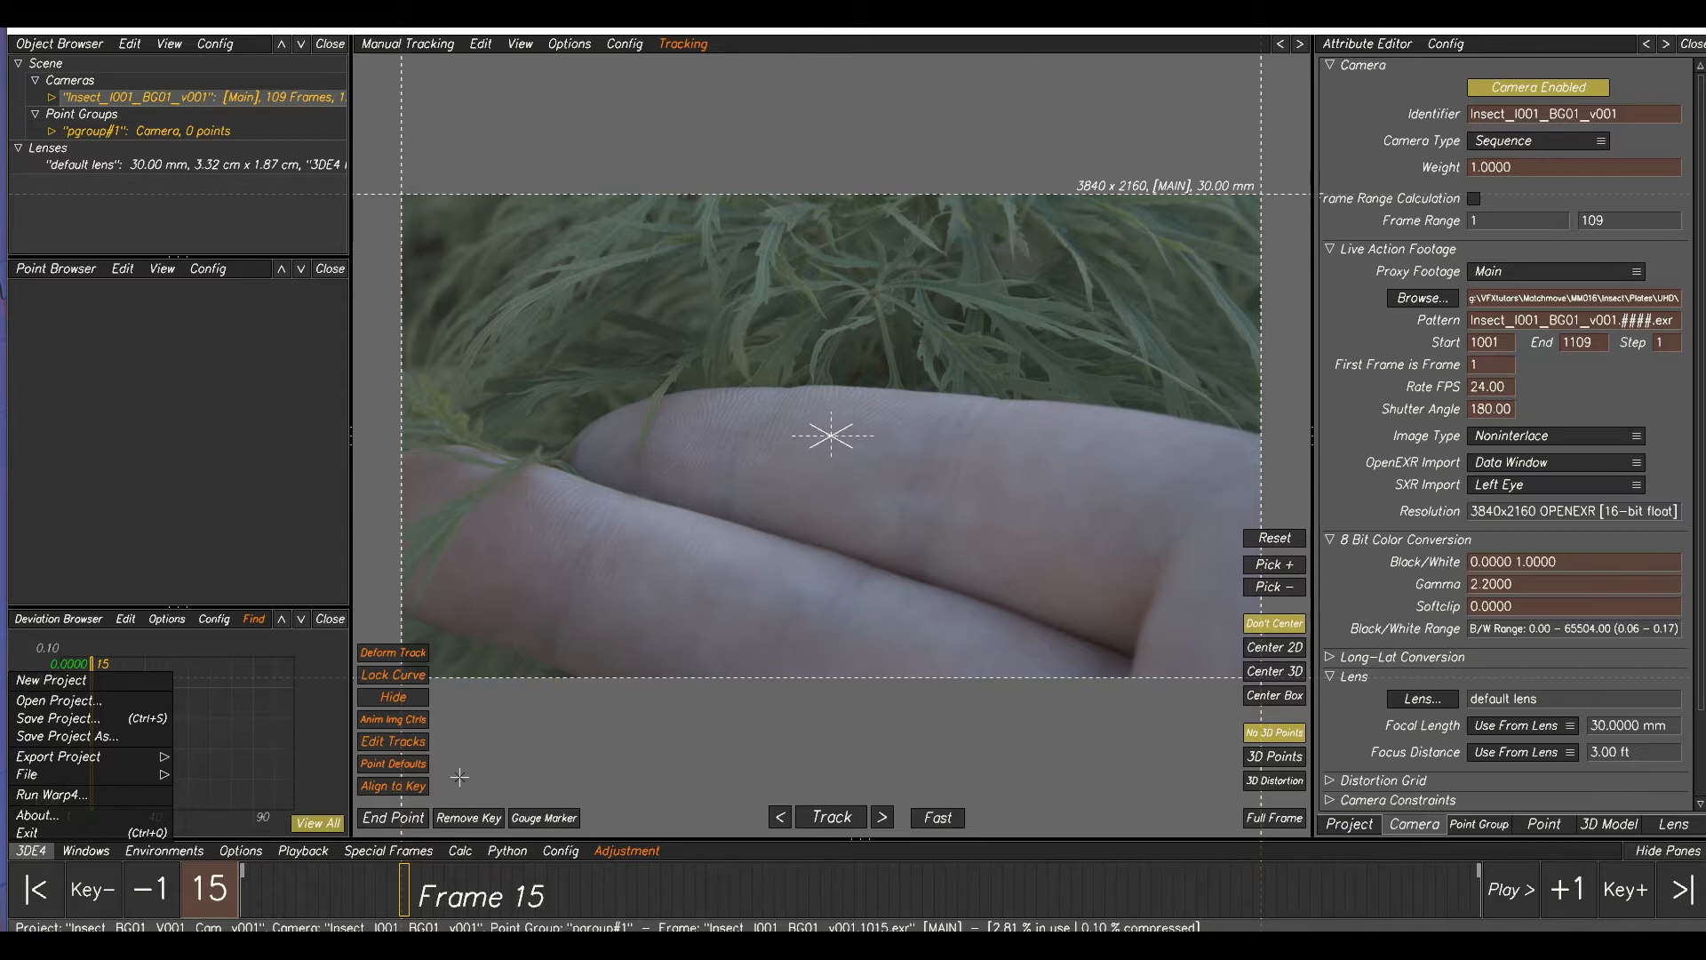
- Export a buffer compression file for the plate and import it back for playback
click(282, 854)
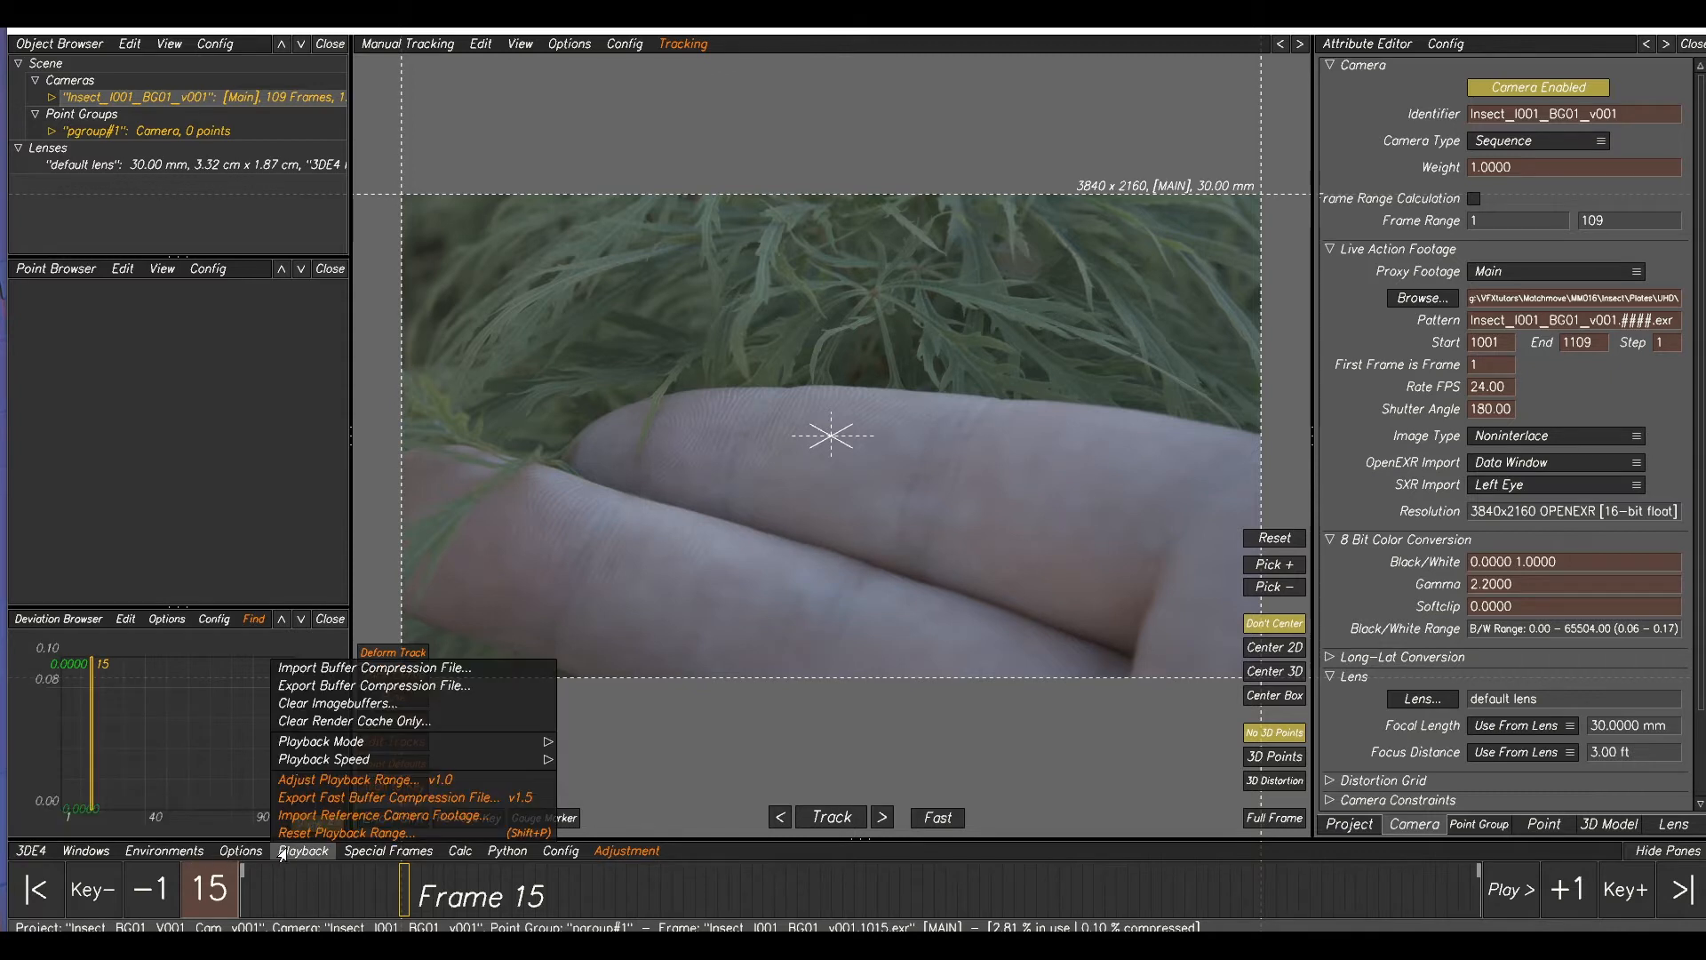
click(334, 685)
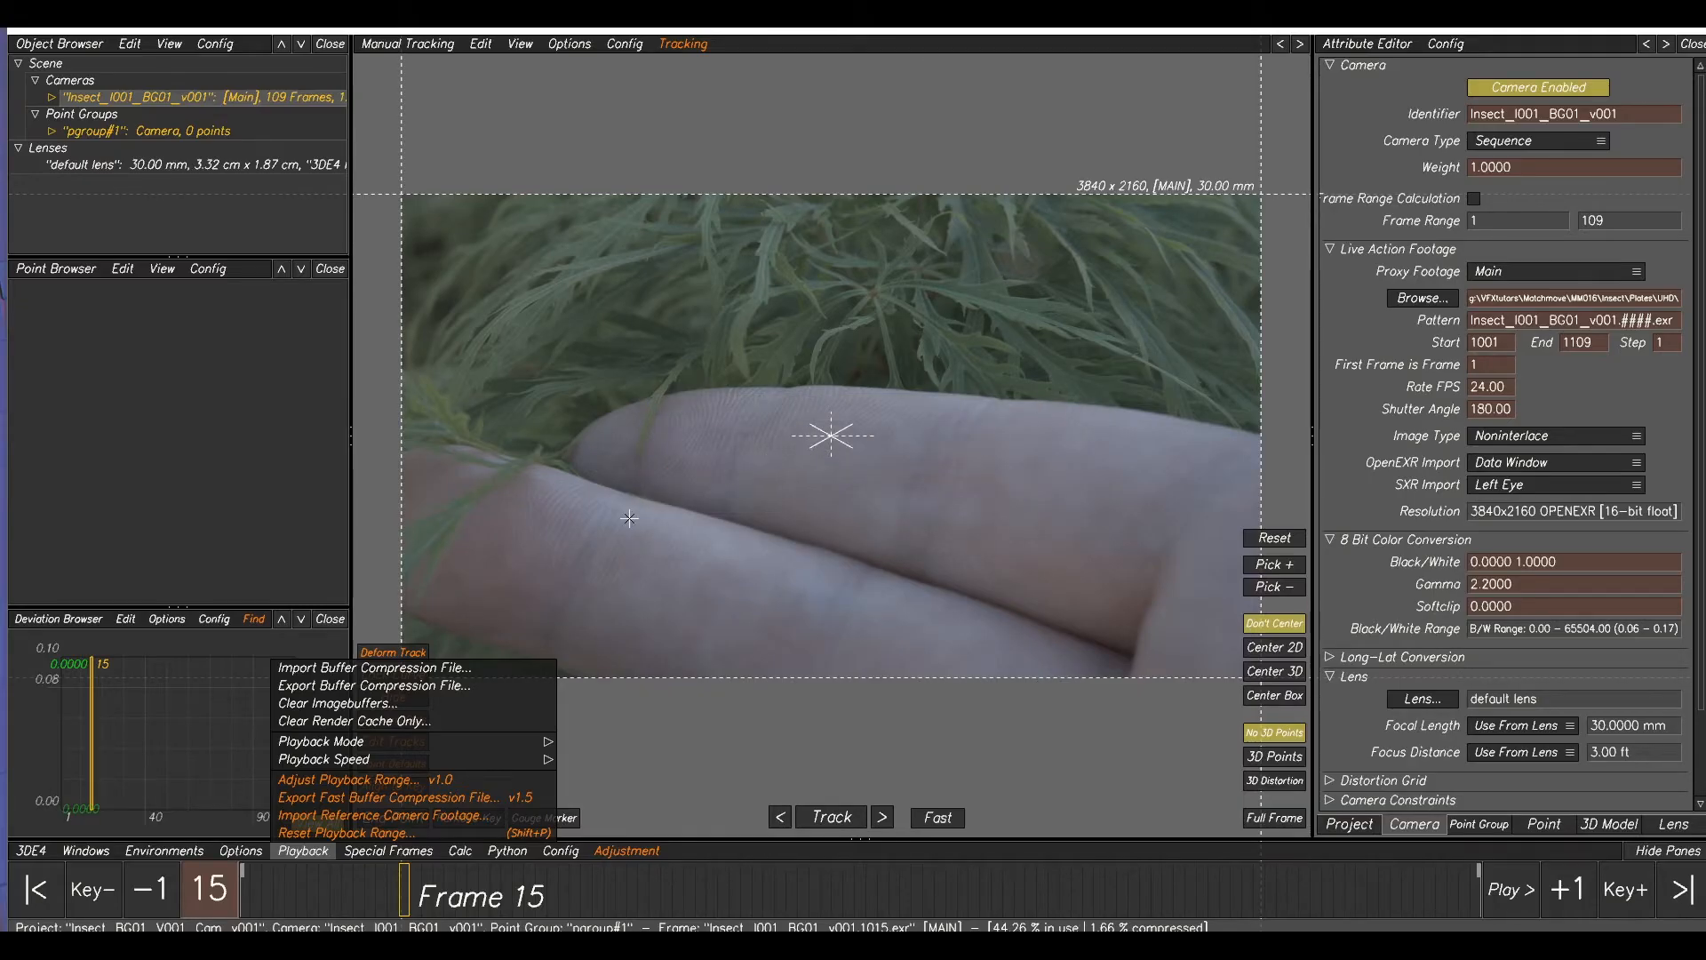
click(410, 669)
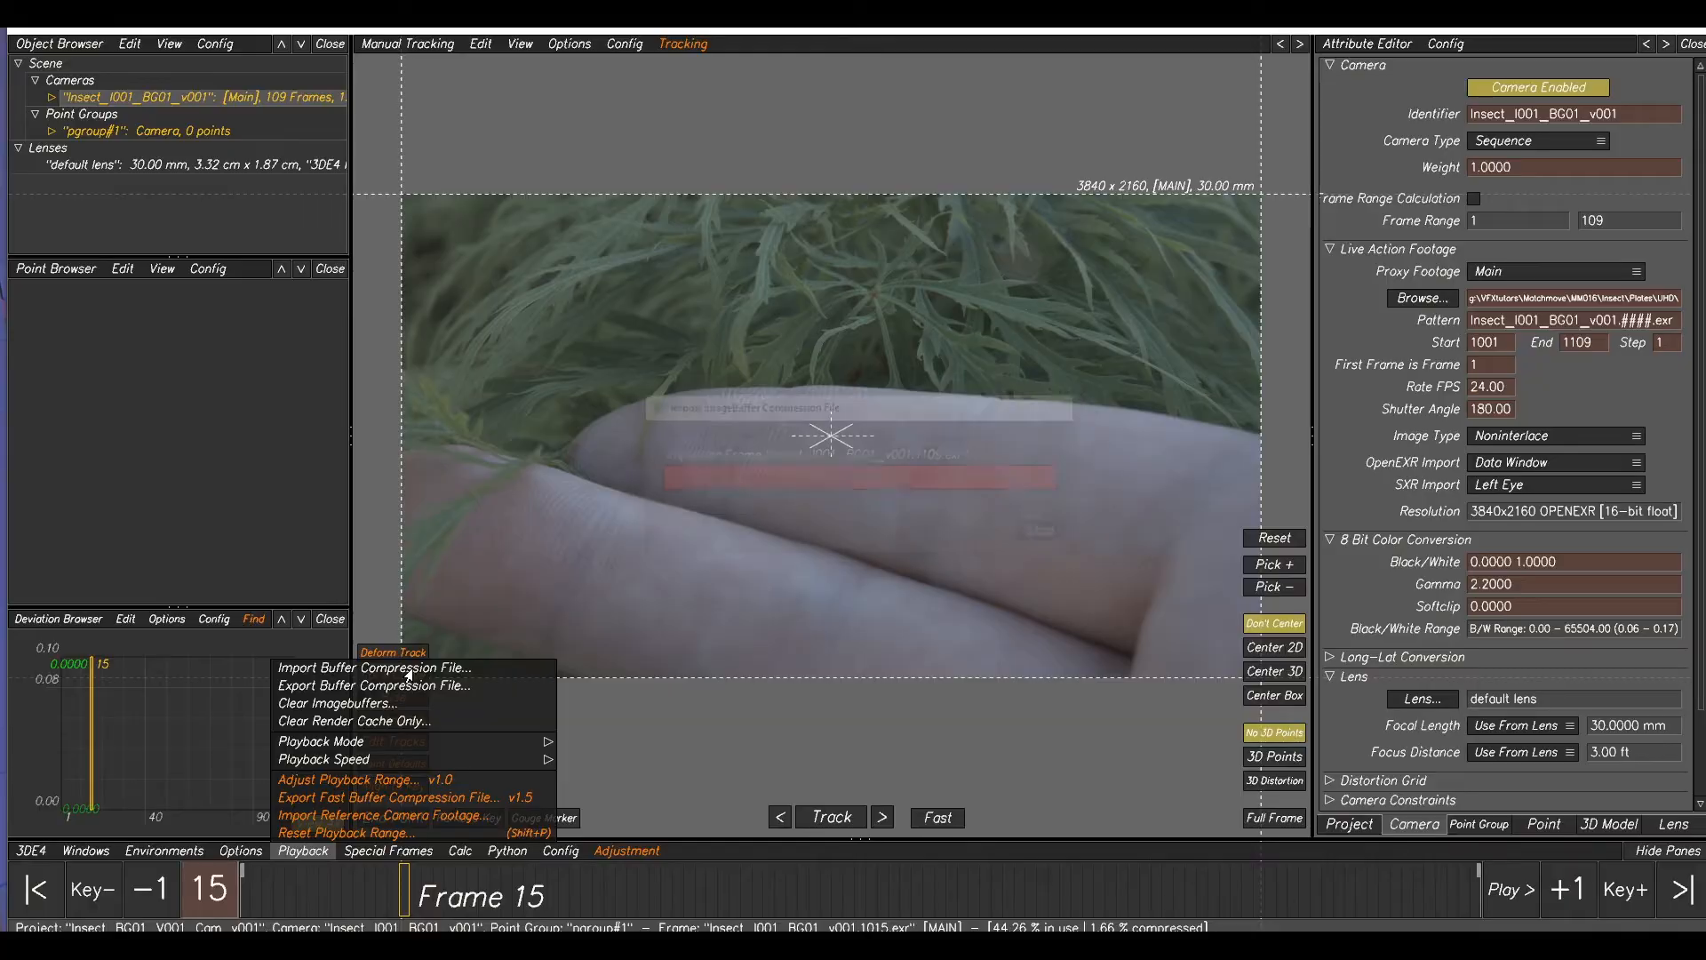
- Play back the buffered footage, stop it and scrub to frame 61 to review the camera movement
drag(450, 883, 556, 802)
key(space)
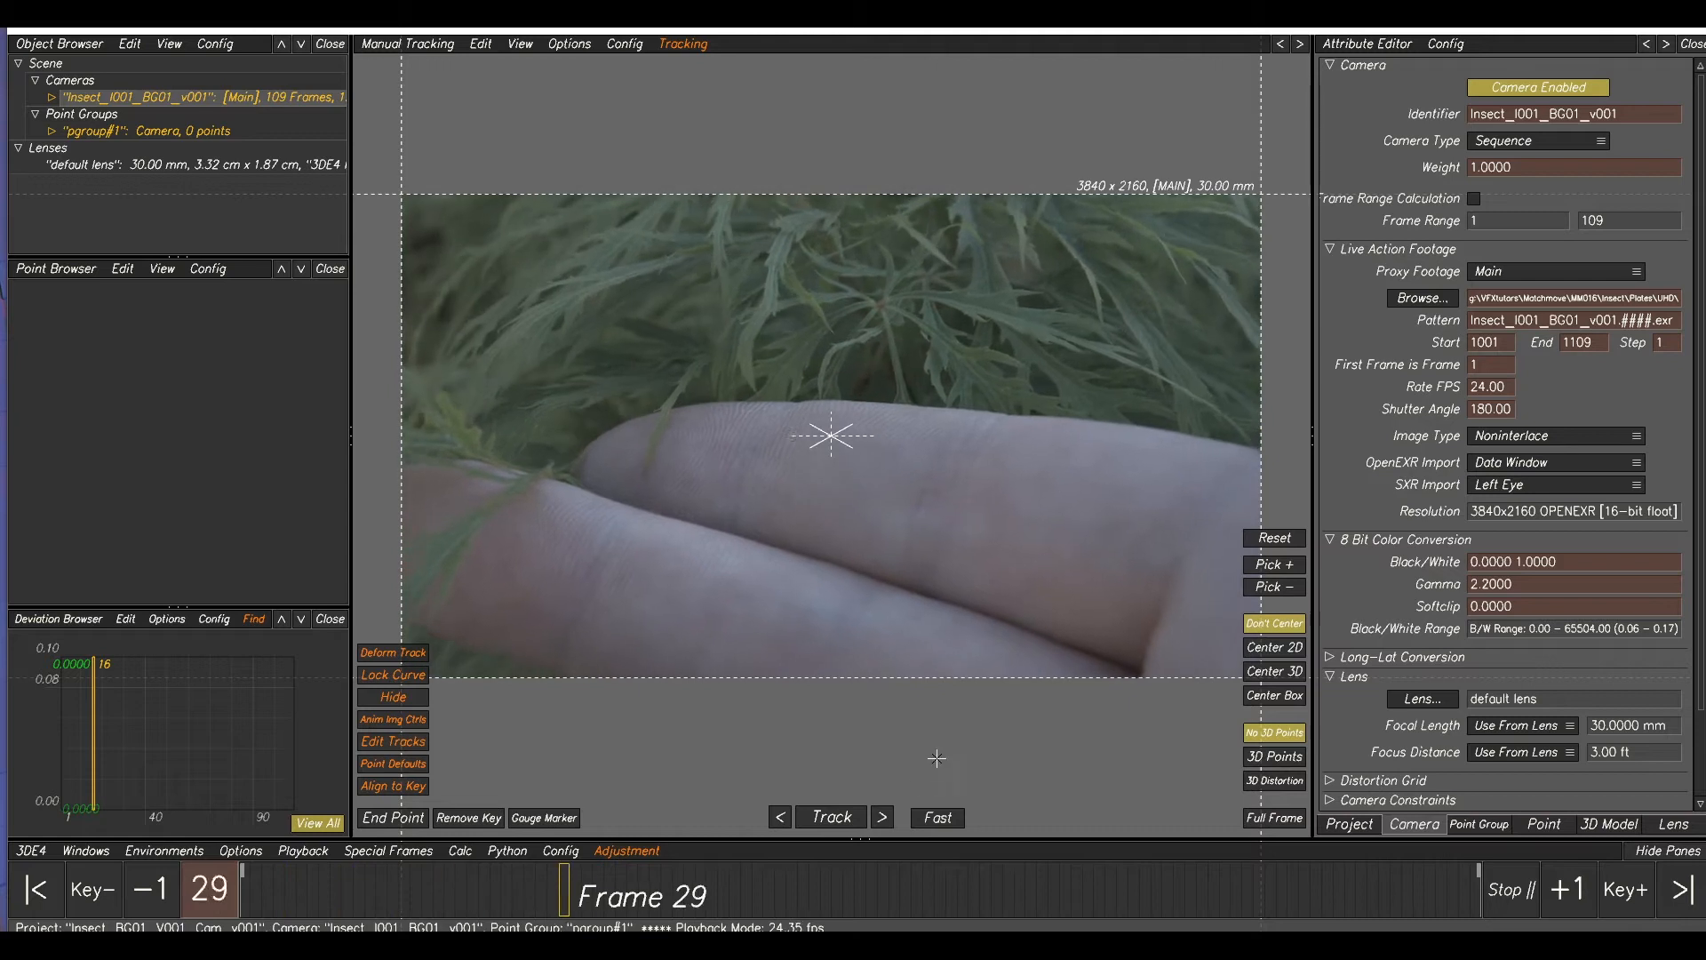
click(837, 882)
drag(838, 881, 896, 882)
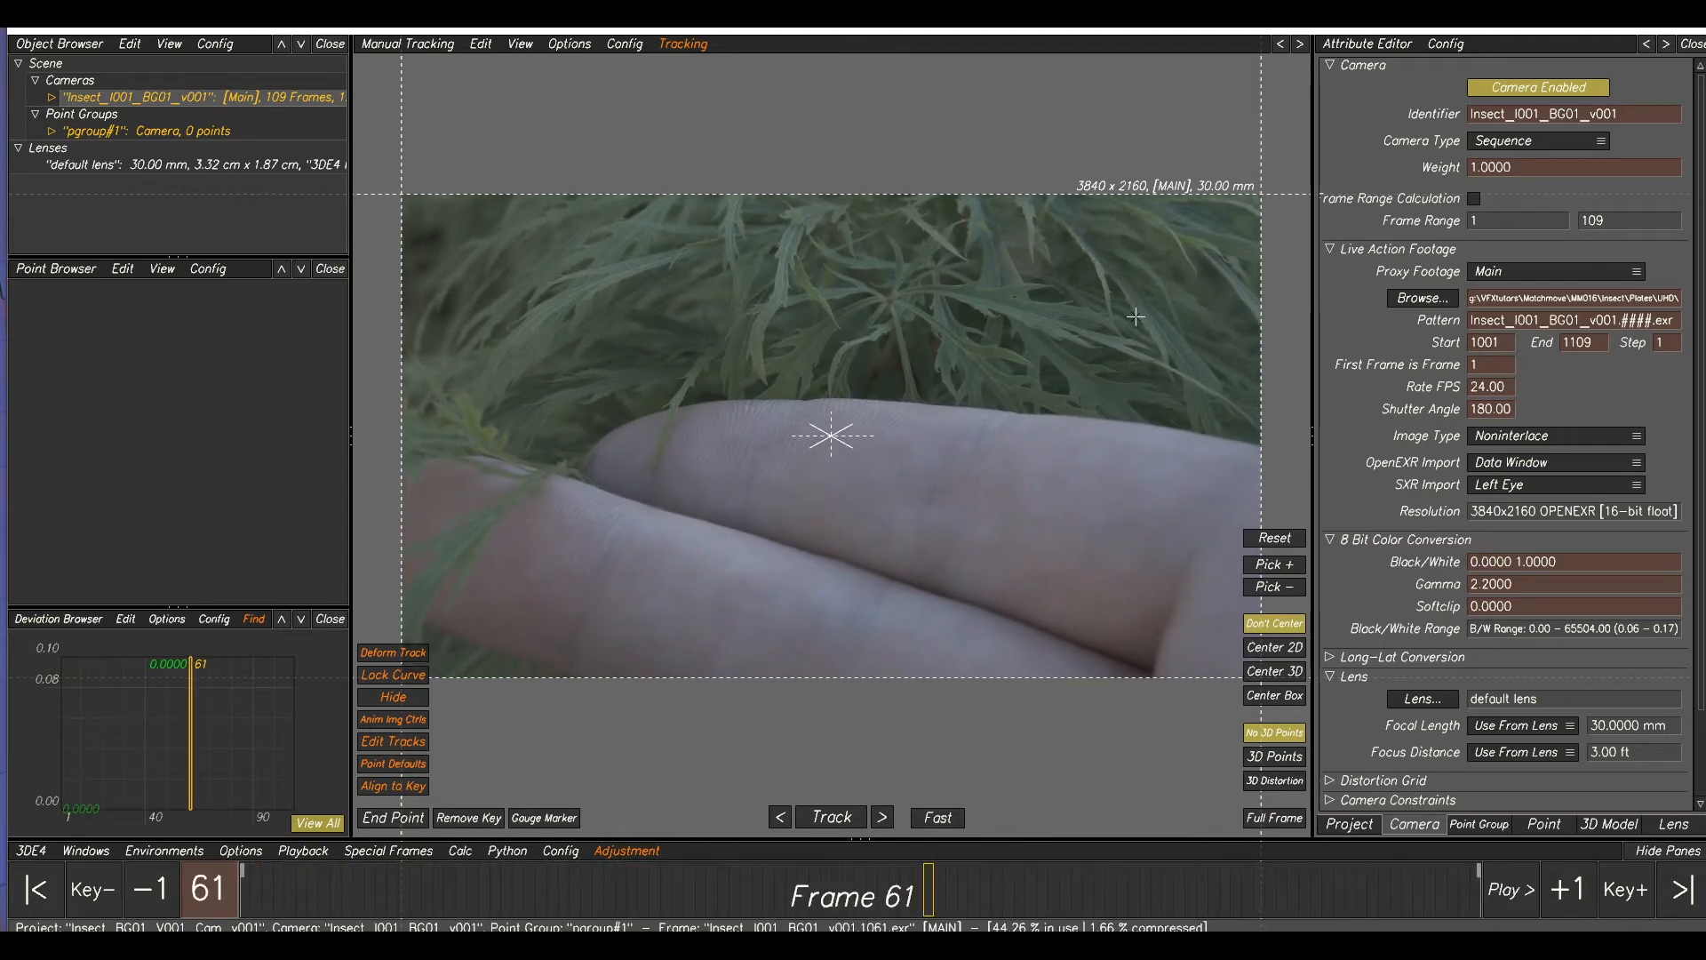
- Set the default lens's filmback height to 11.88 mm, using the sensor size from the InsectCameraData notes in Notepad
click(1670, 824)
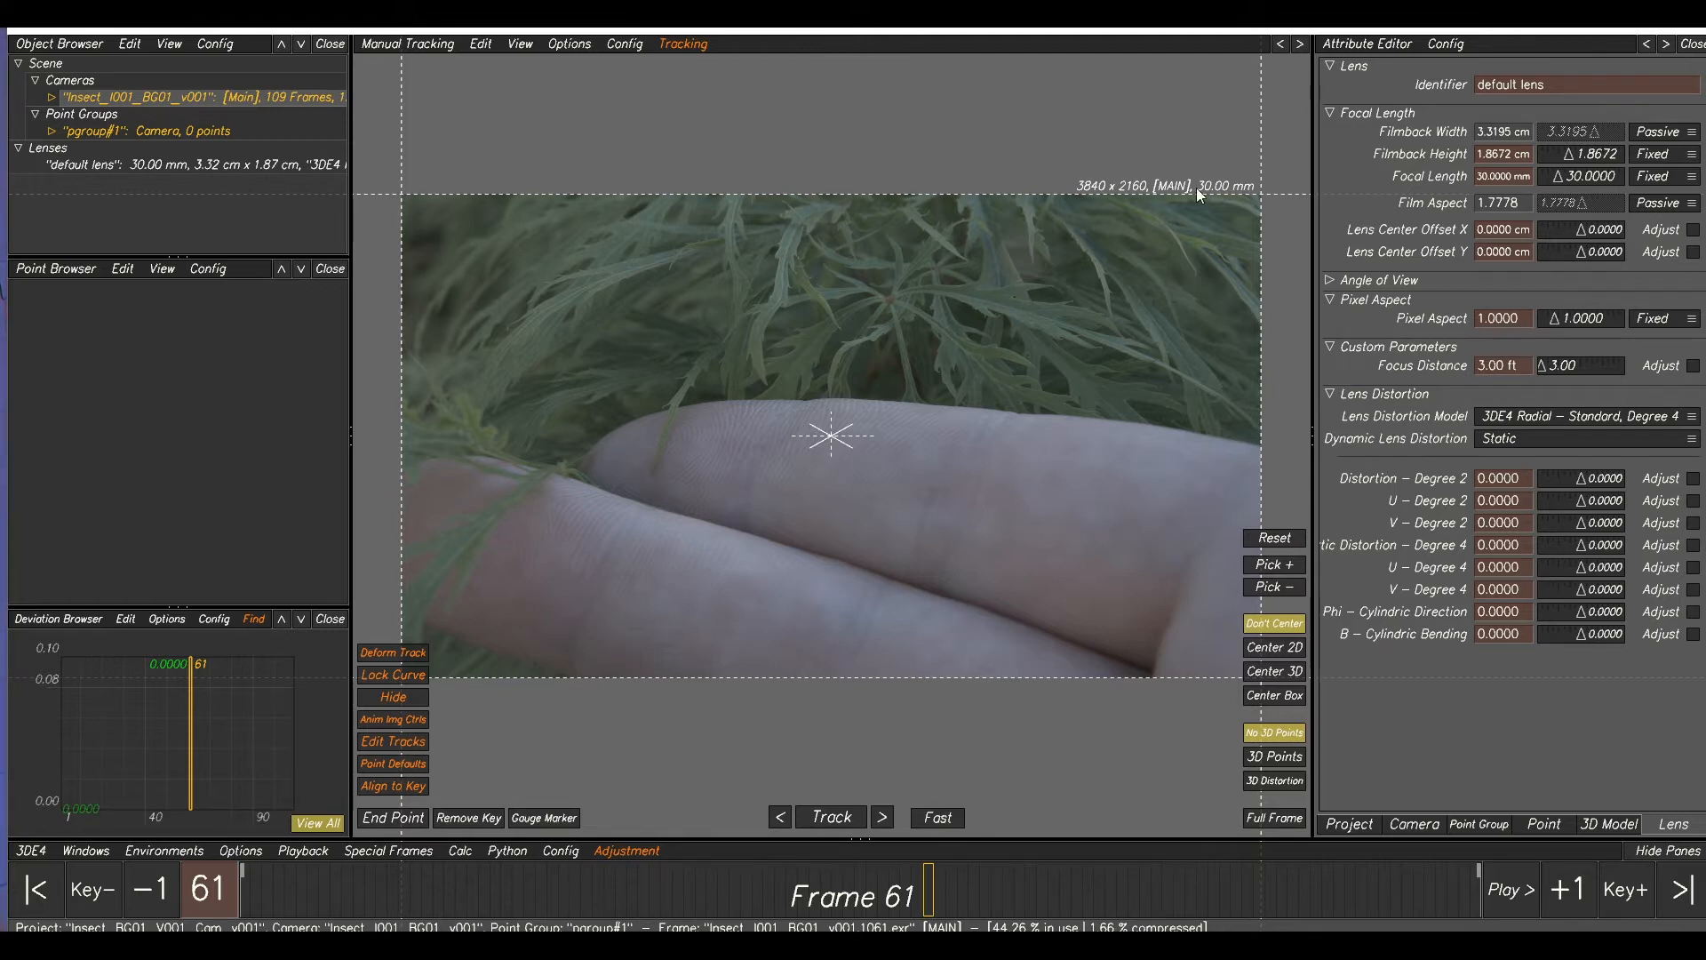
drag(1705, 267, 1063, 306)
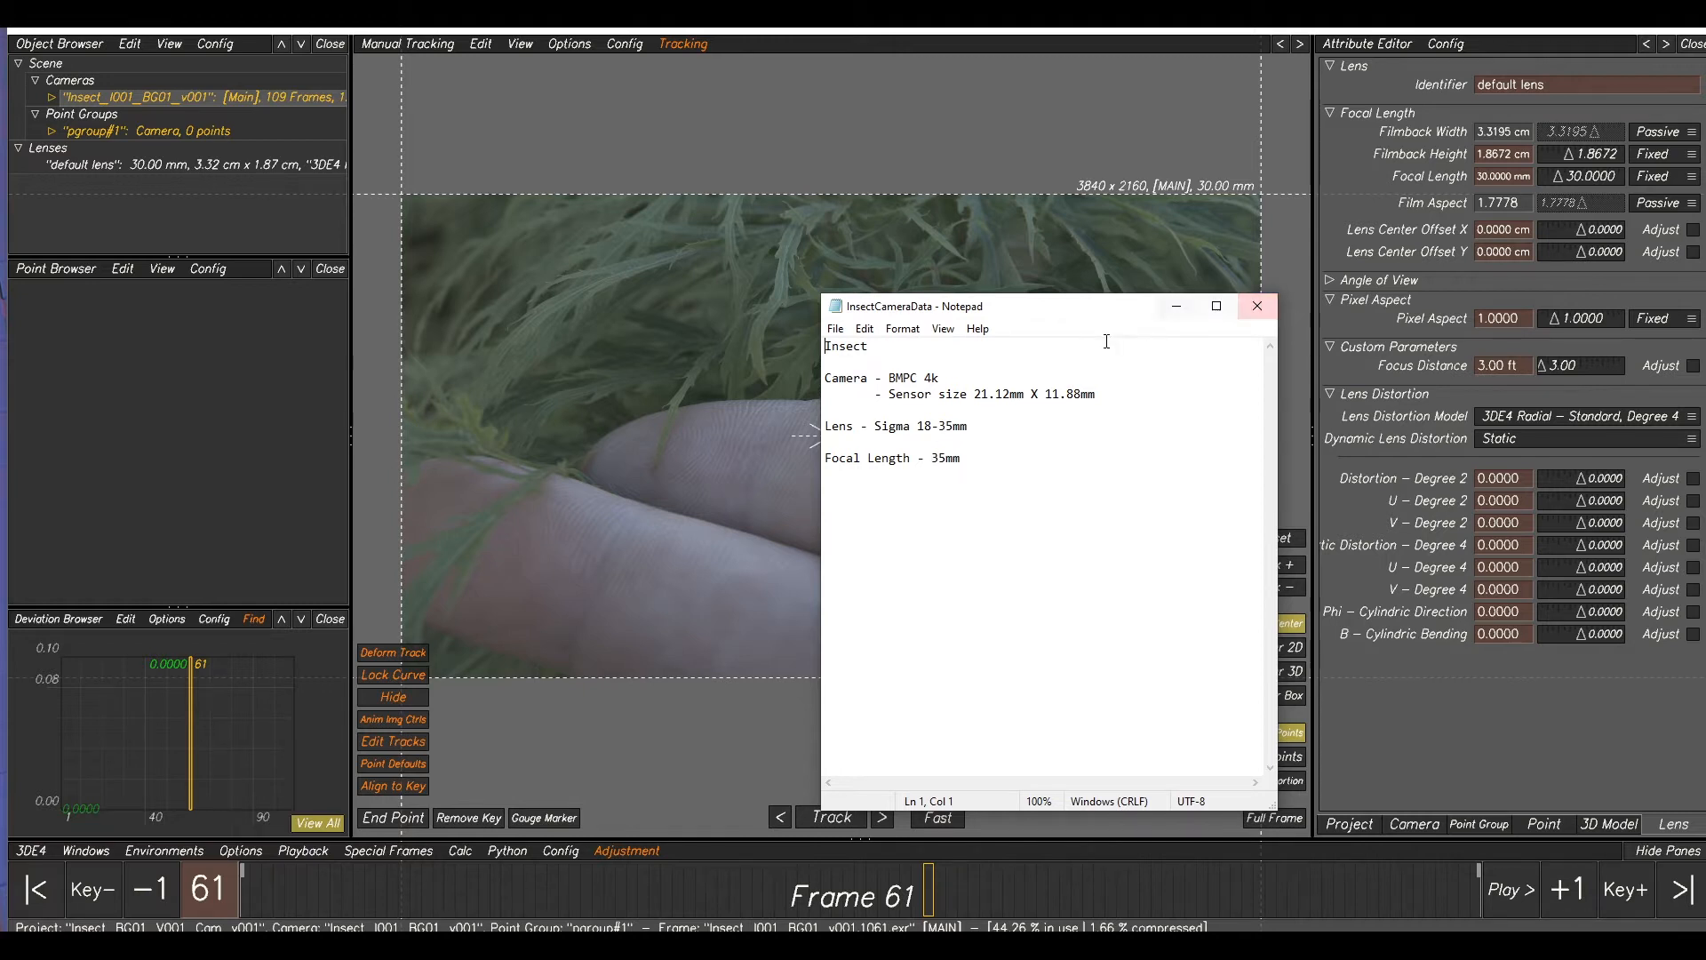
drag(1109, 317, 1044, 322)
drag(980, 400, 1012, 400)
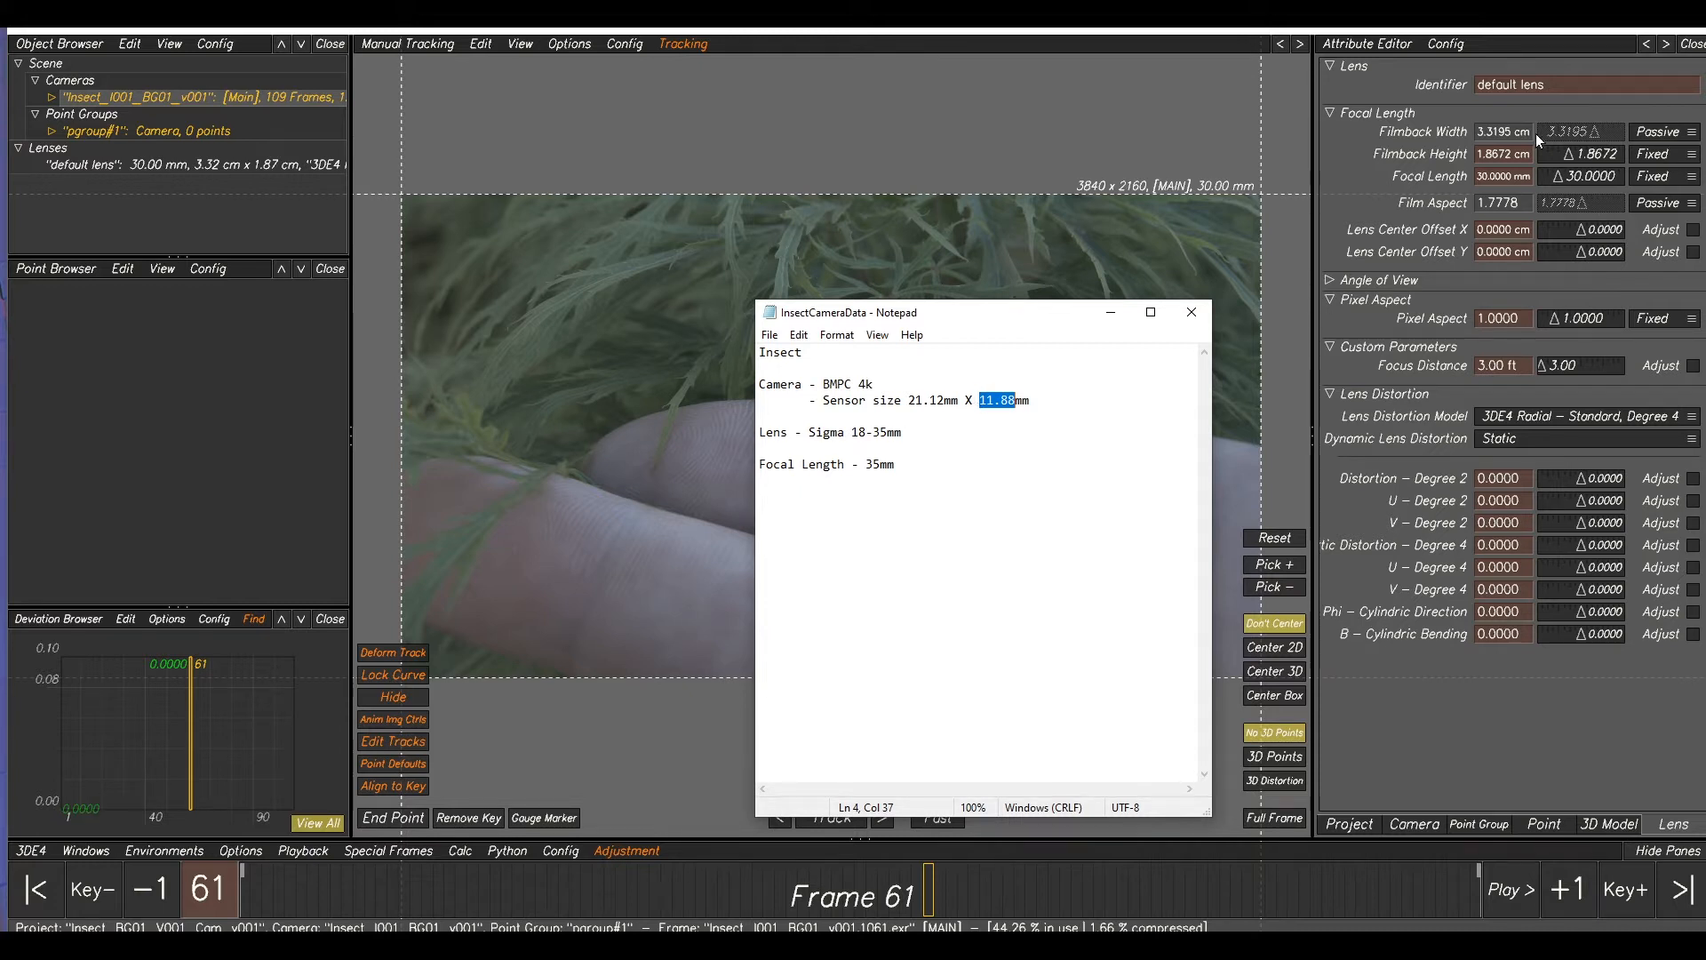
click(1482, 153)
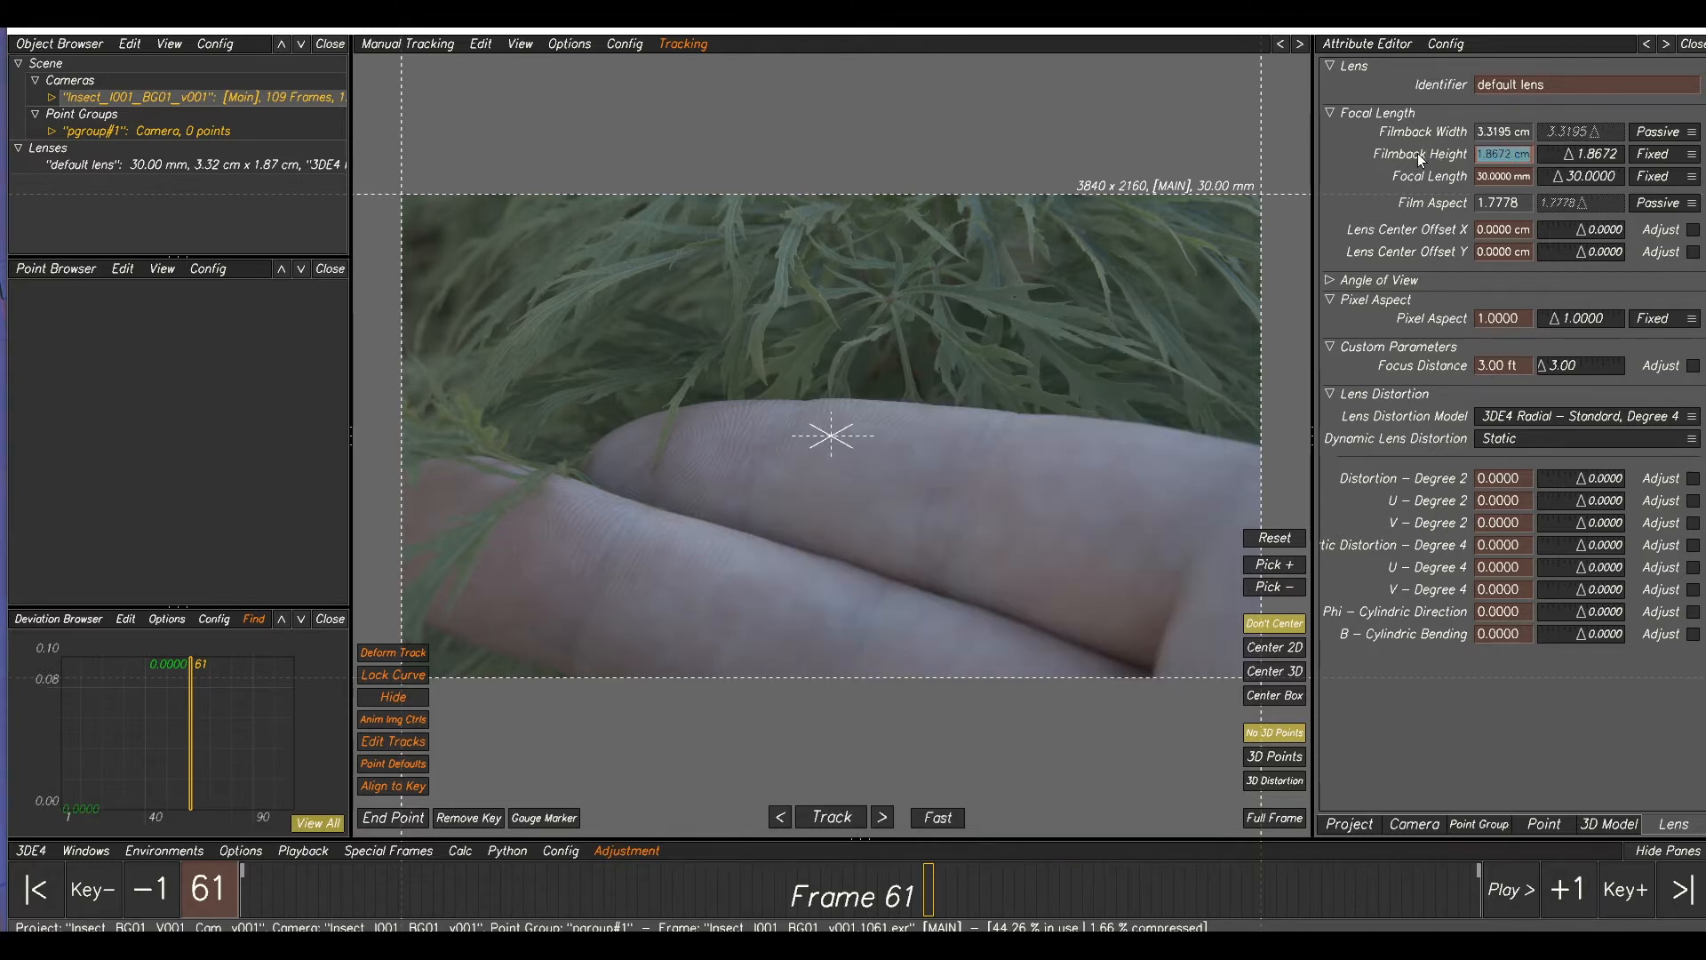
text(11.88mm)
key(Return)
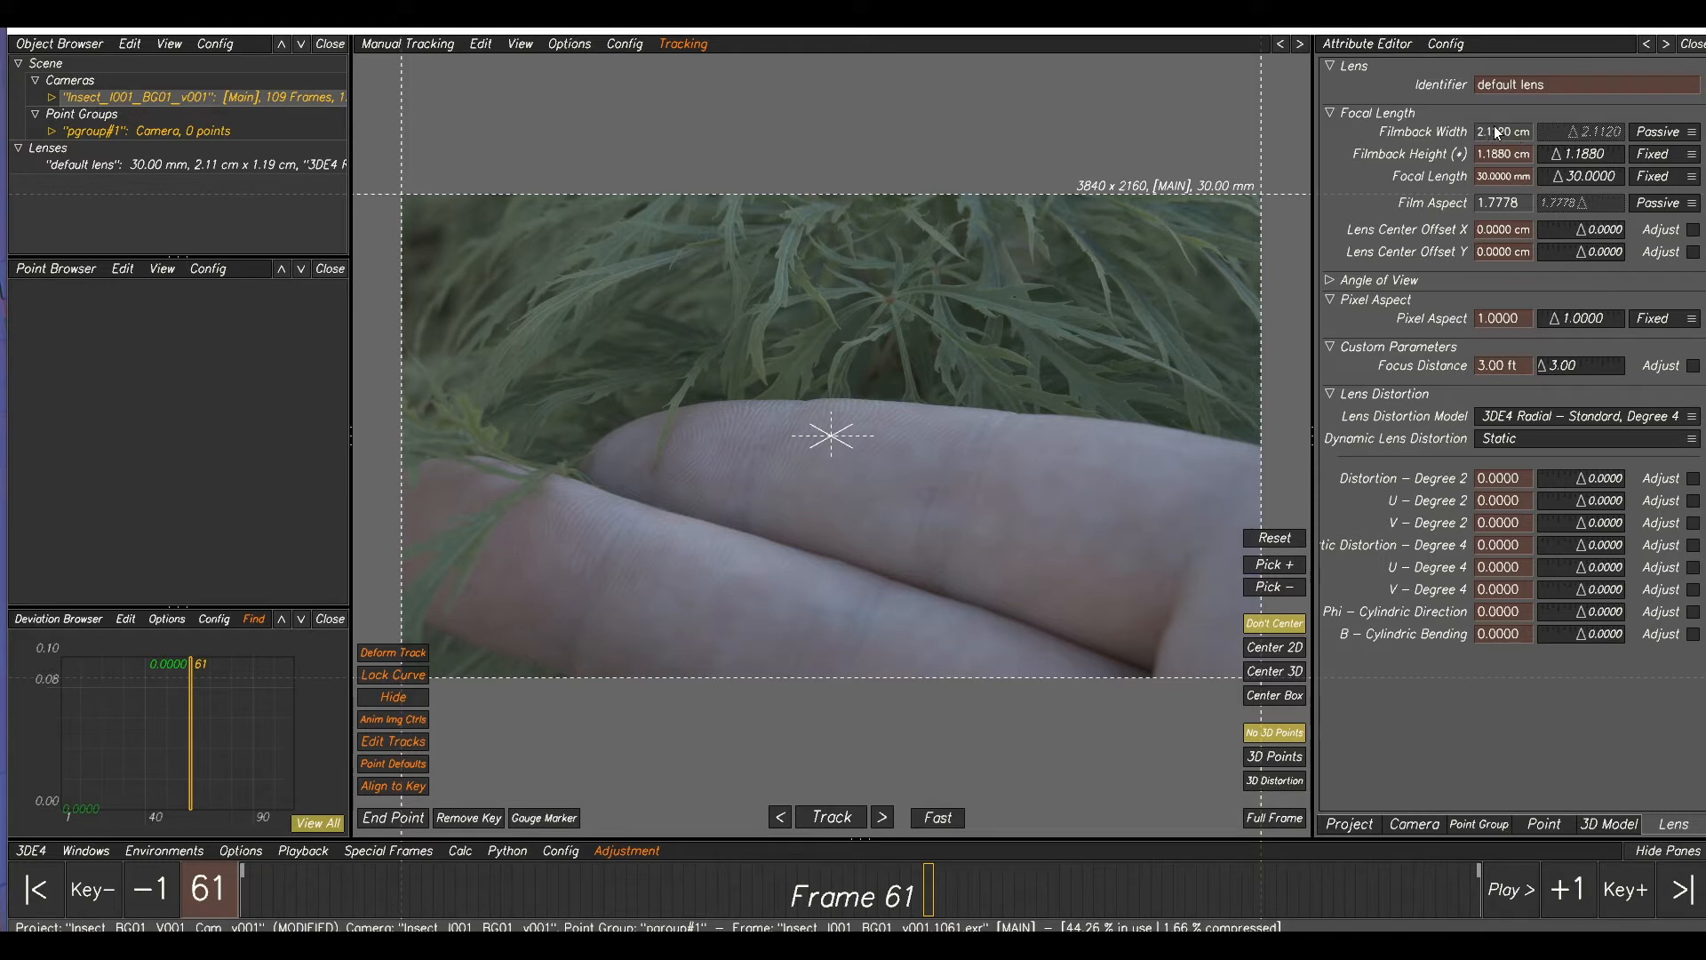
- Set the default lens's focal length to 35 mm
double_click(1502, 176)
text(35)
key(Return)
- Add a new reference camera to the scene and make it the current camera
right_click(96, 103)
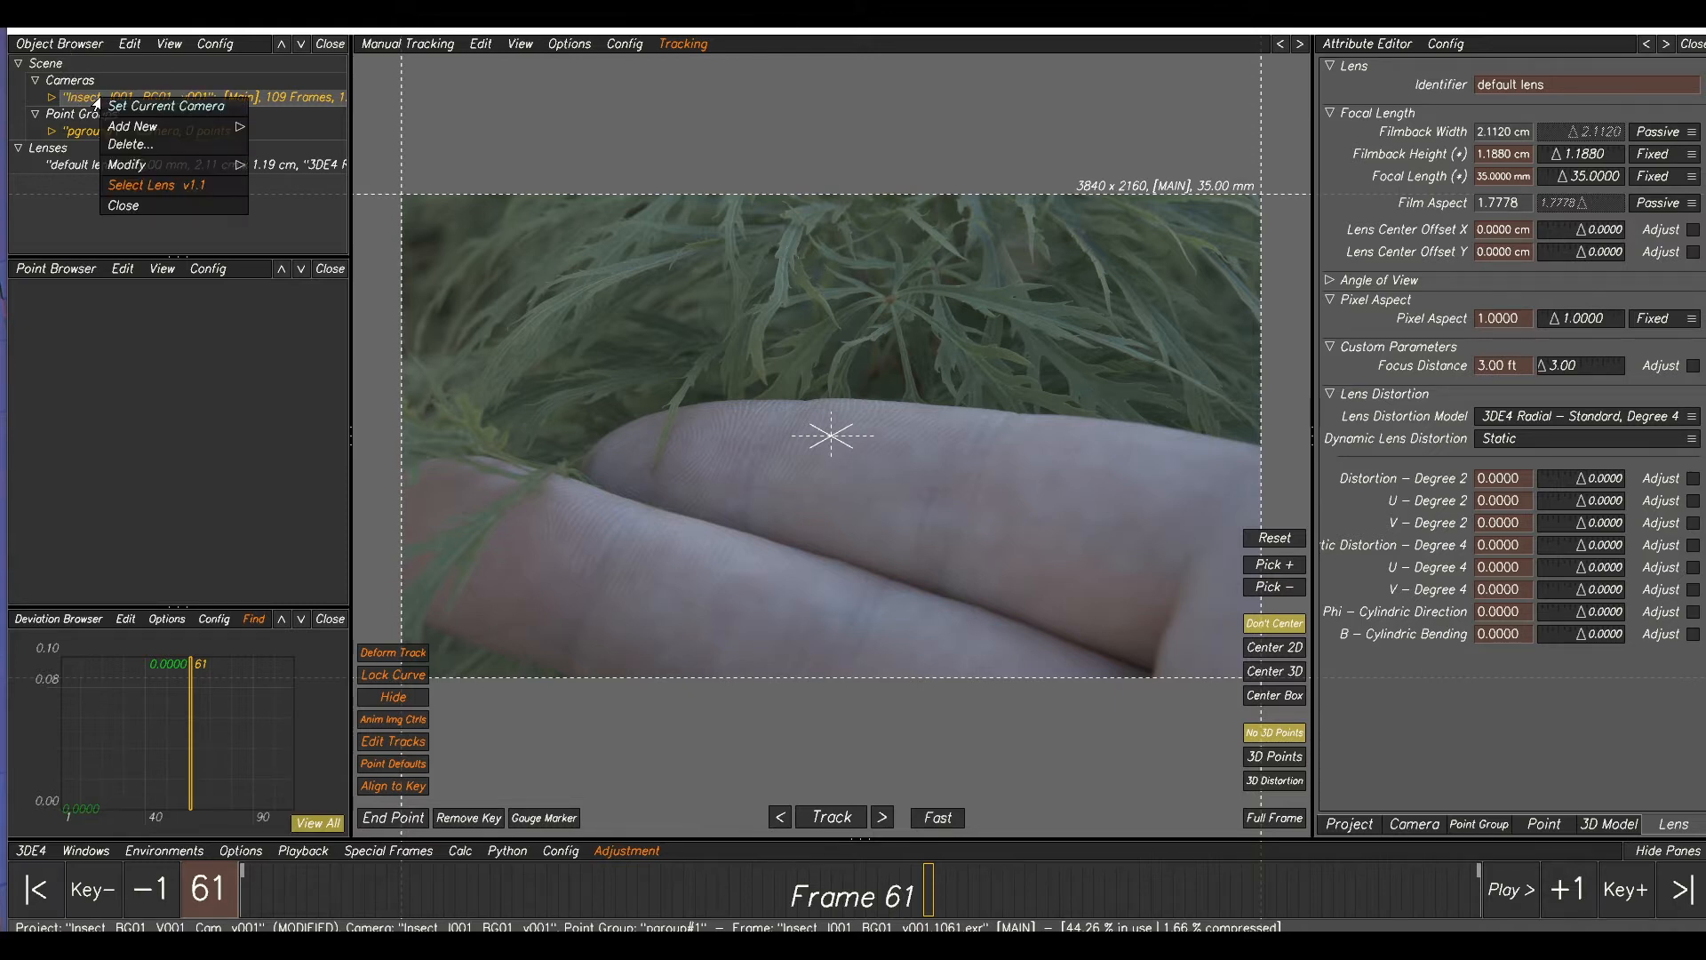
mouse_move(134, 131)
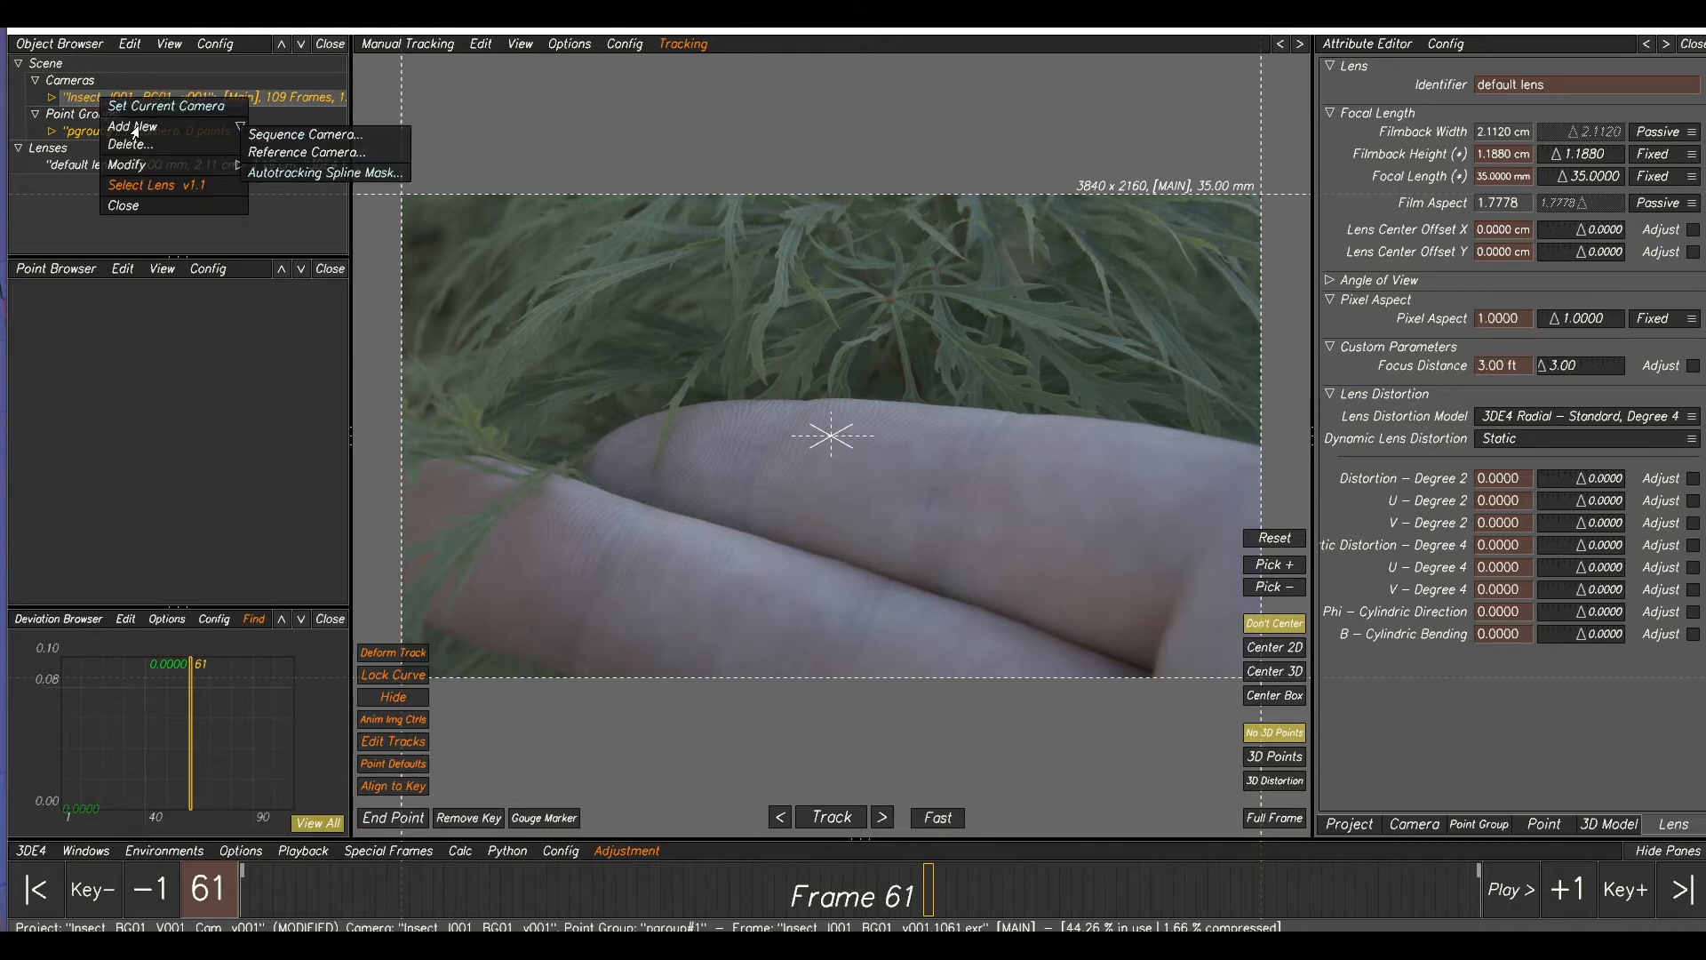
click(298, 152)
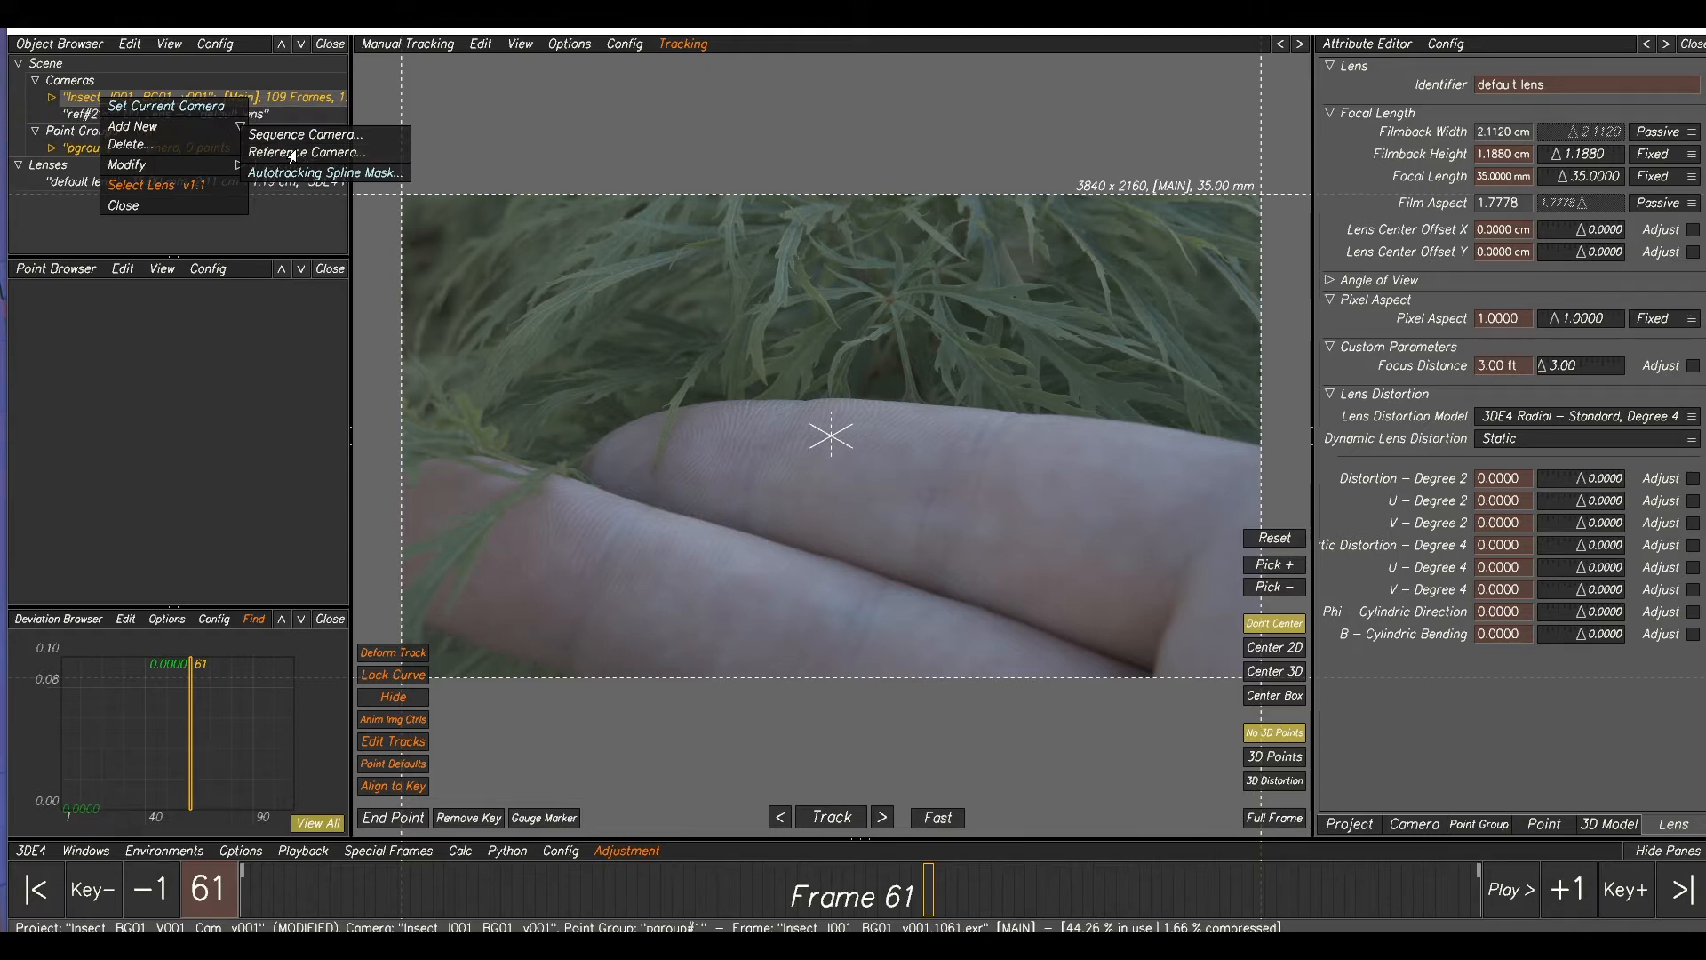
click(80, 117)
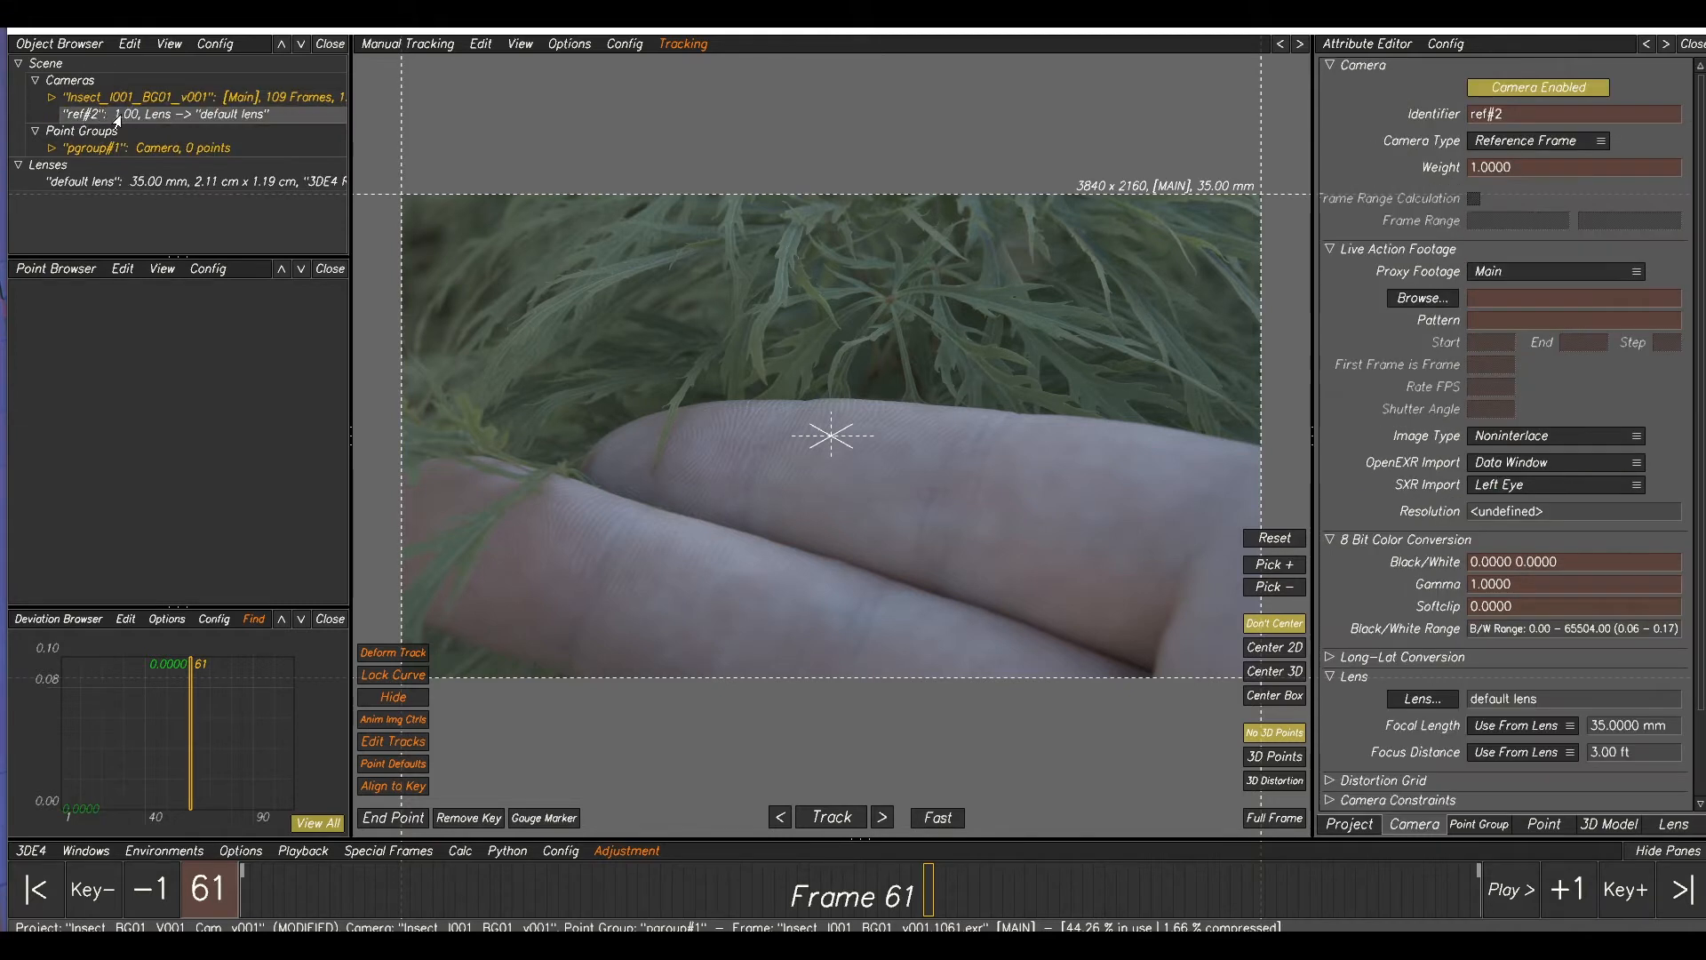
click(185, 121)
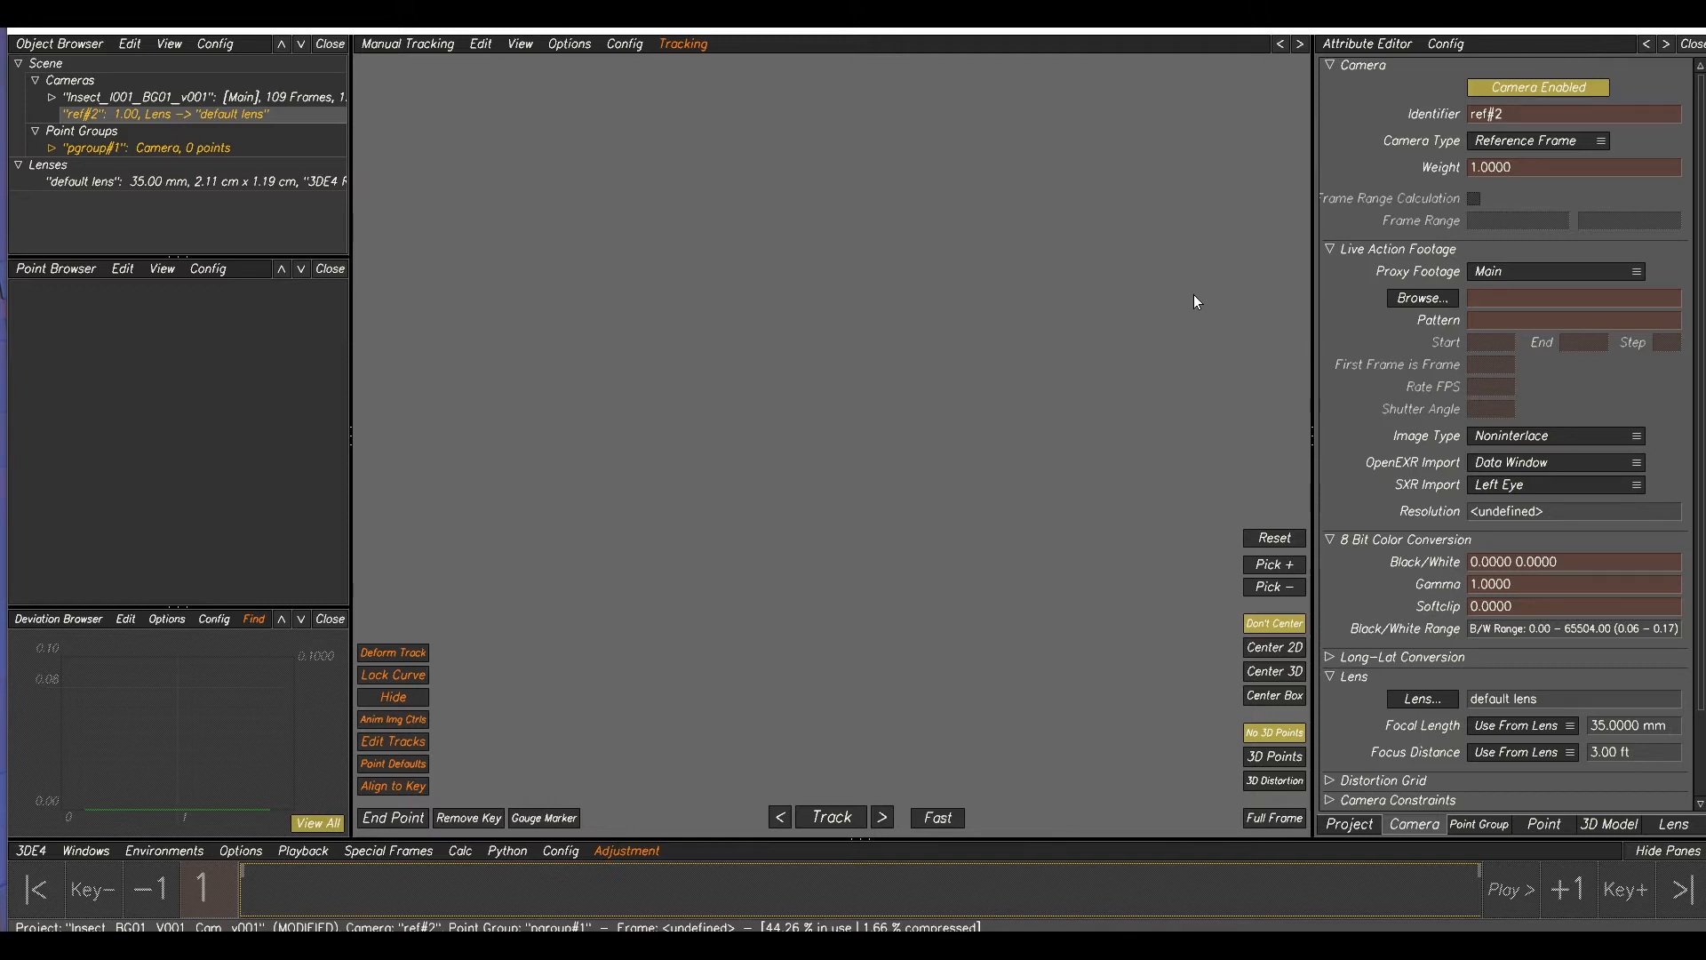
- Load Sigma18-35MM_35MM.exr from the Insect Data LensGrid folder as the reference camera's footage
click(1419, 298)
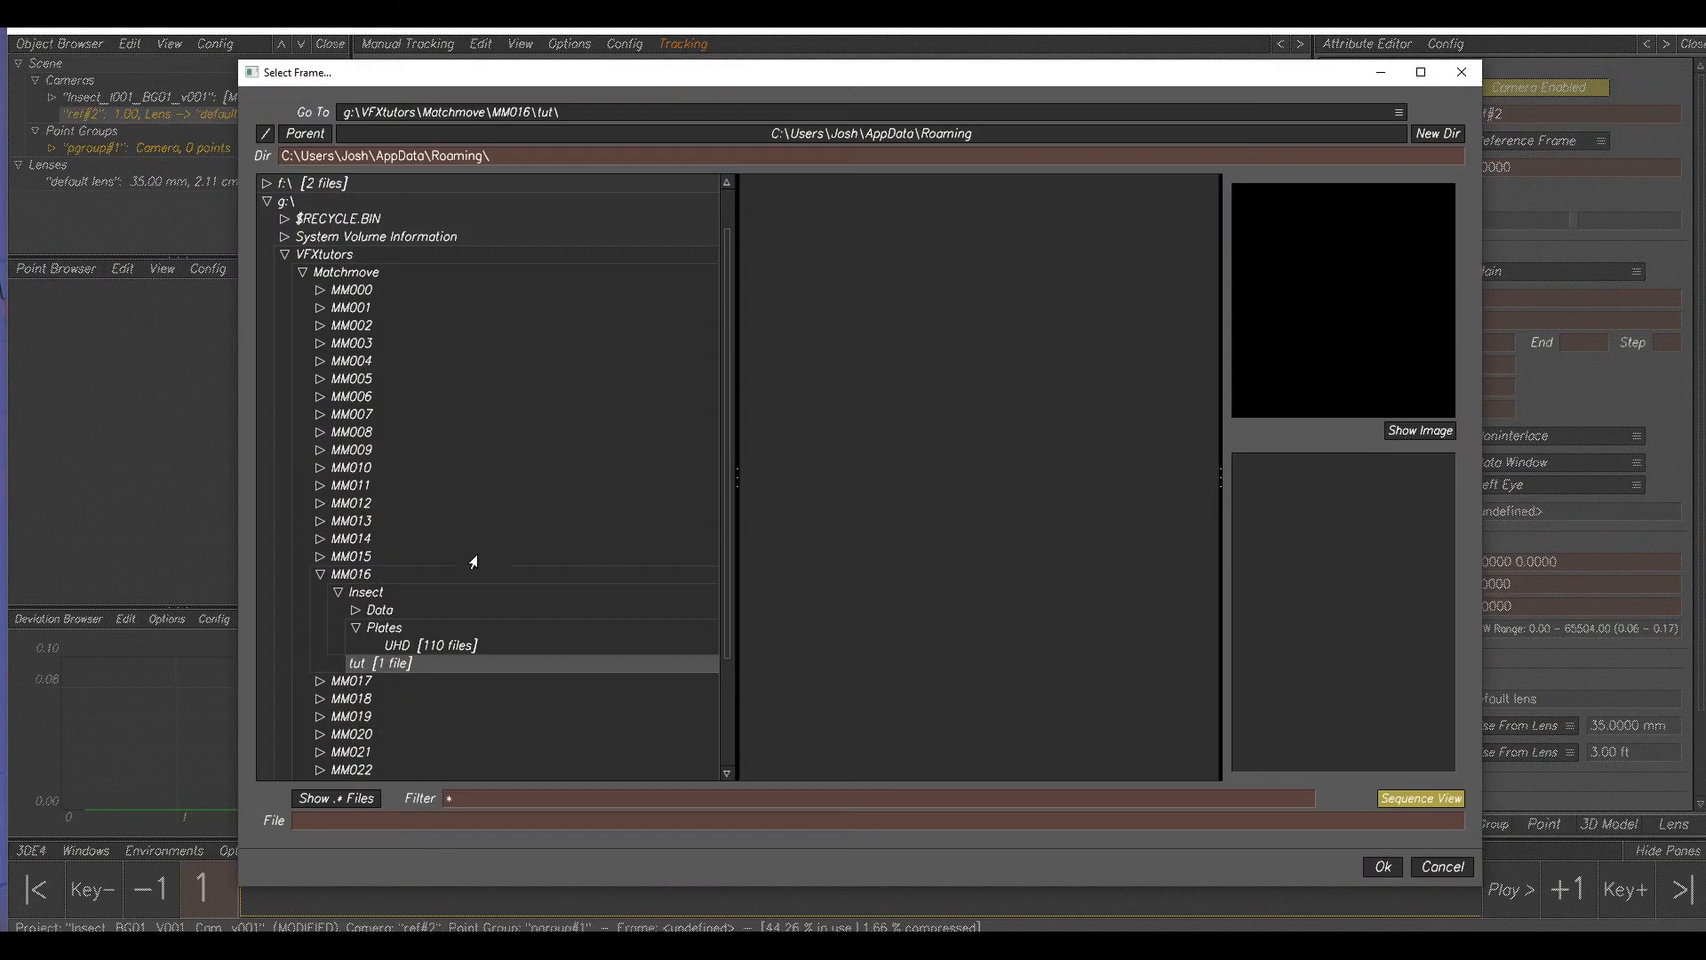
click(355, 628)
click(378, 612)
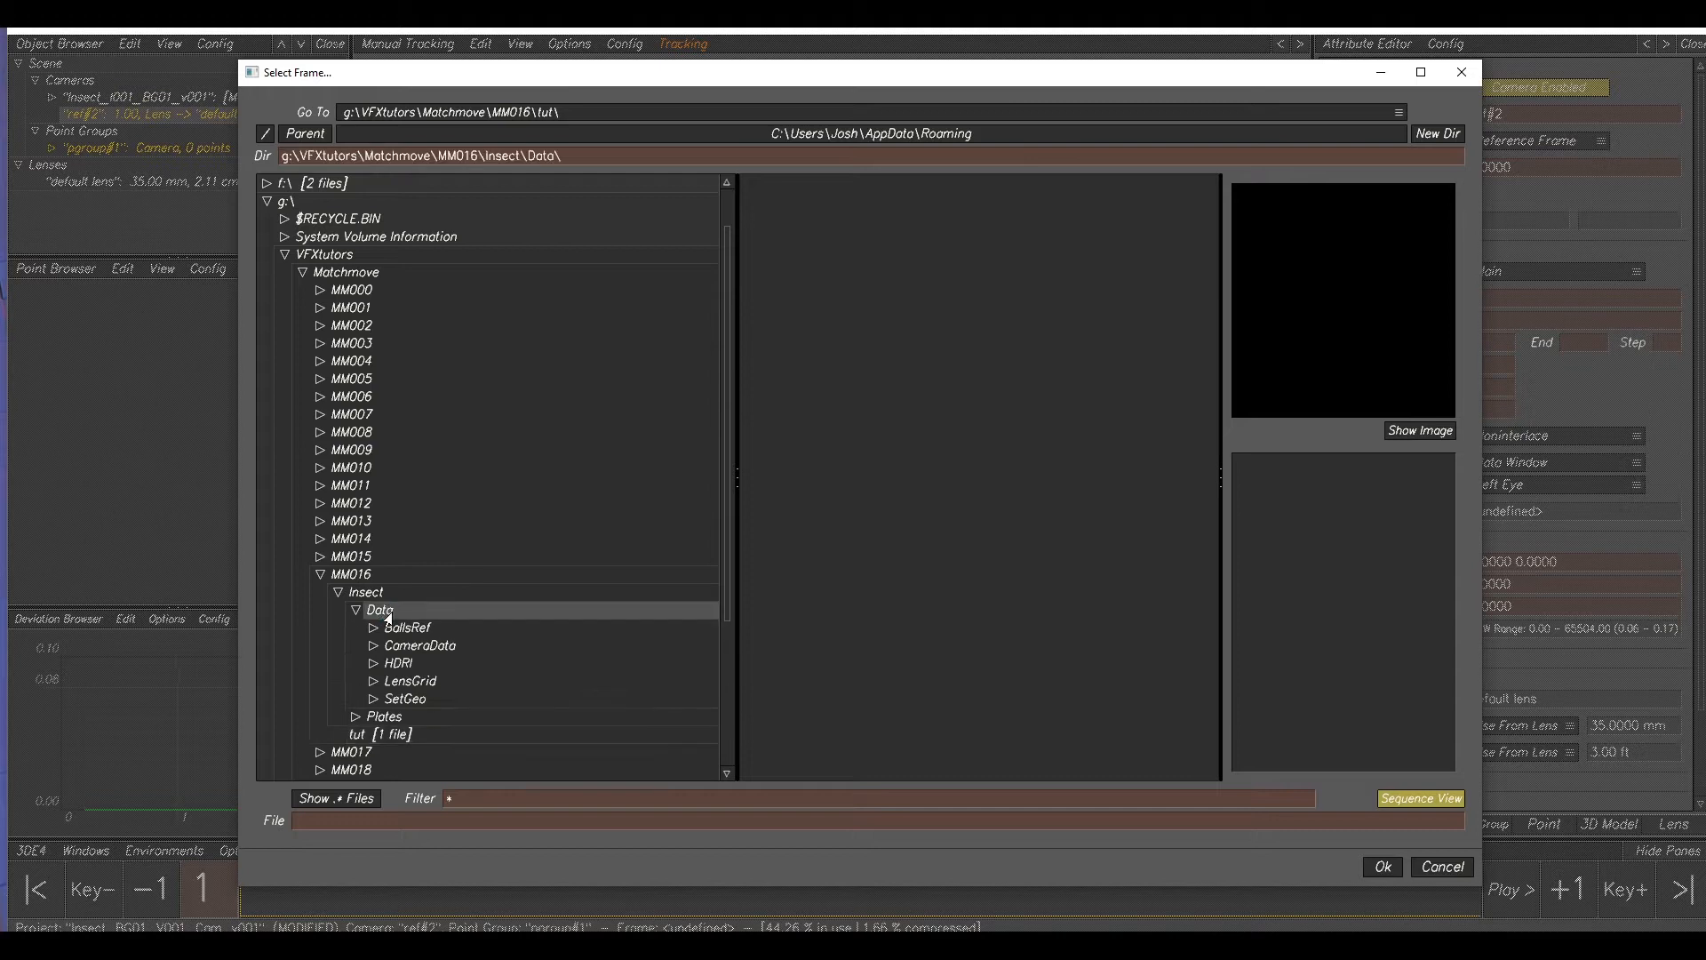
click(411, 682)
click(374, 682)
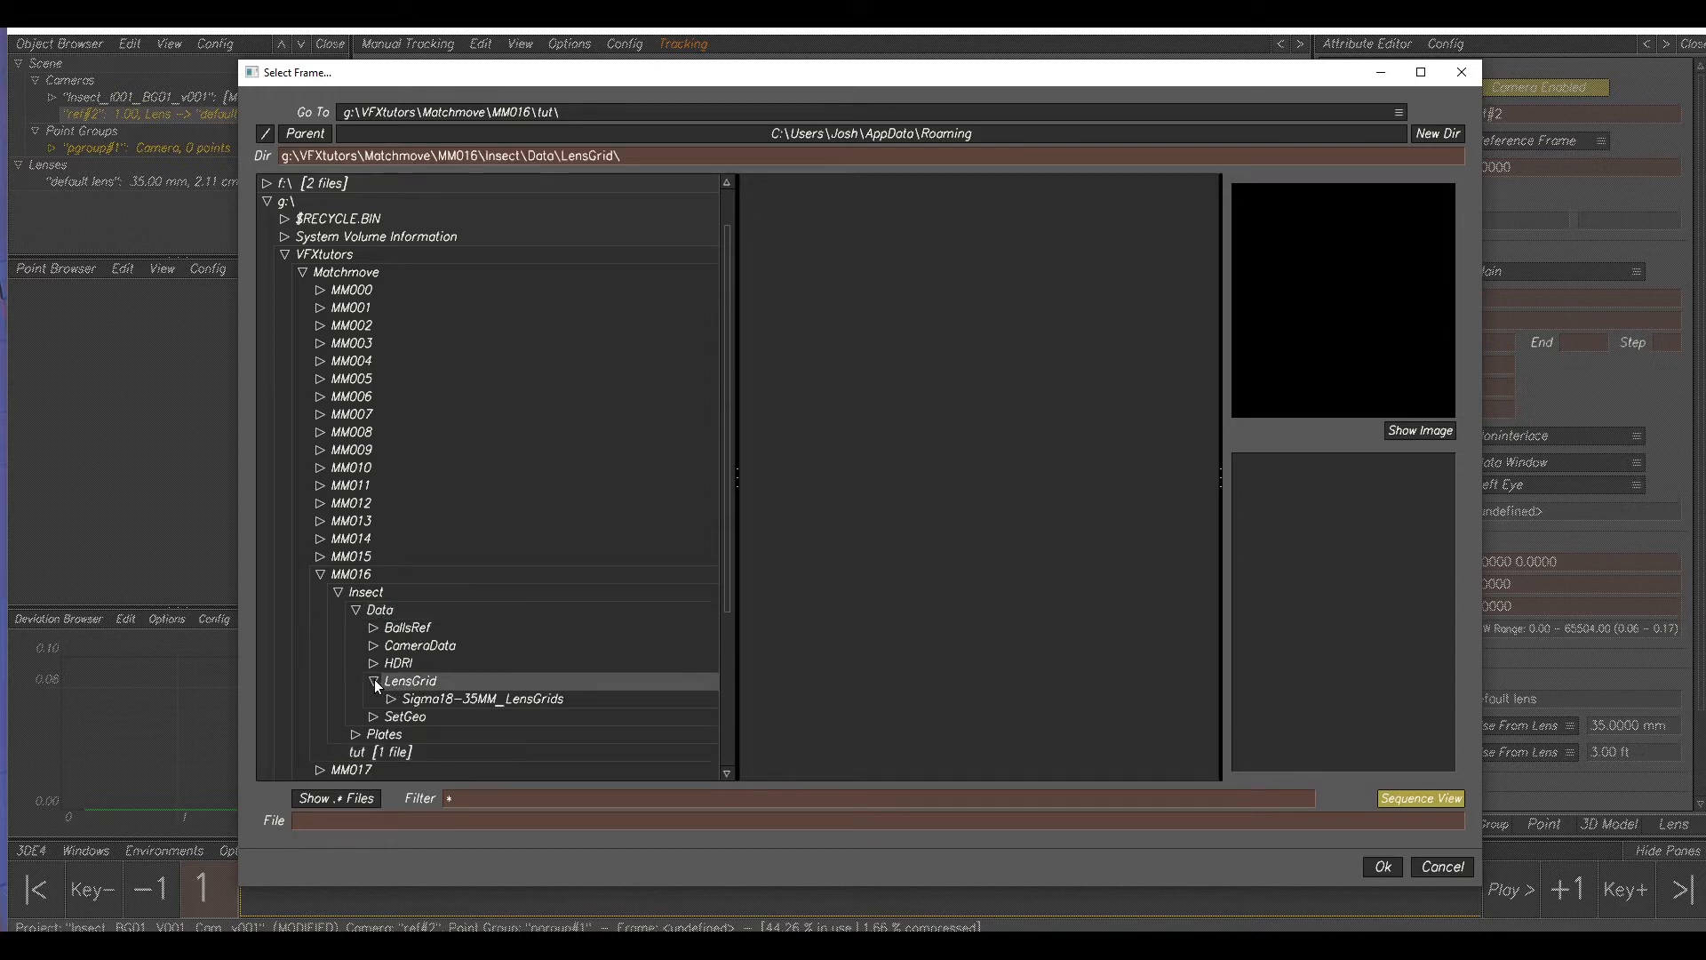
click(429, 701)
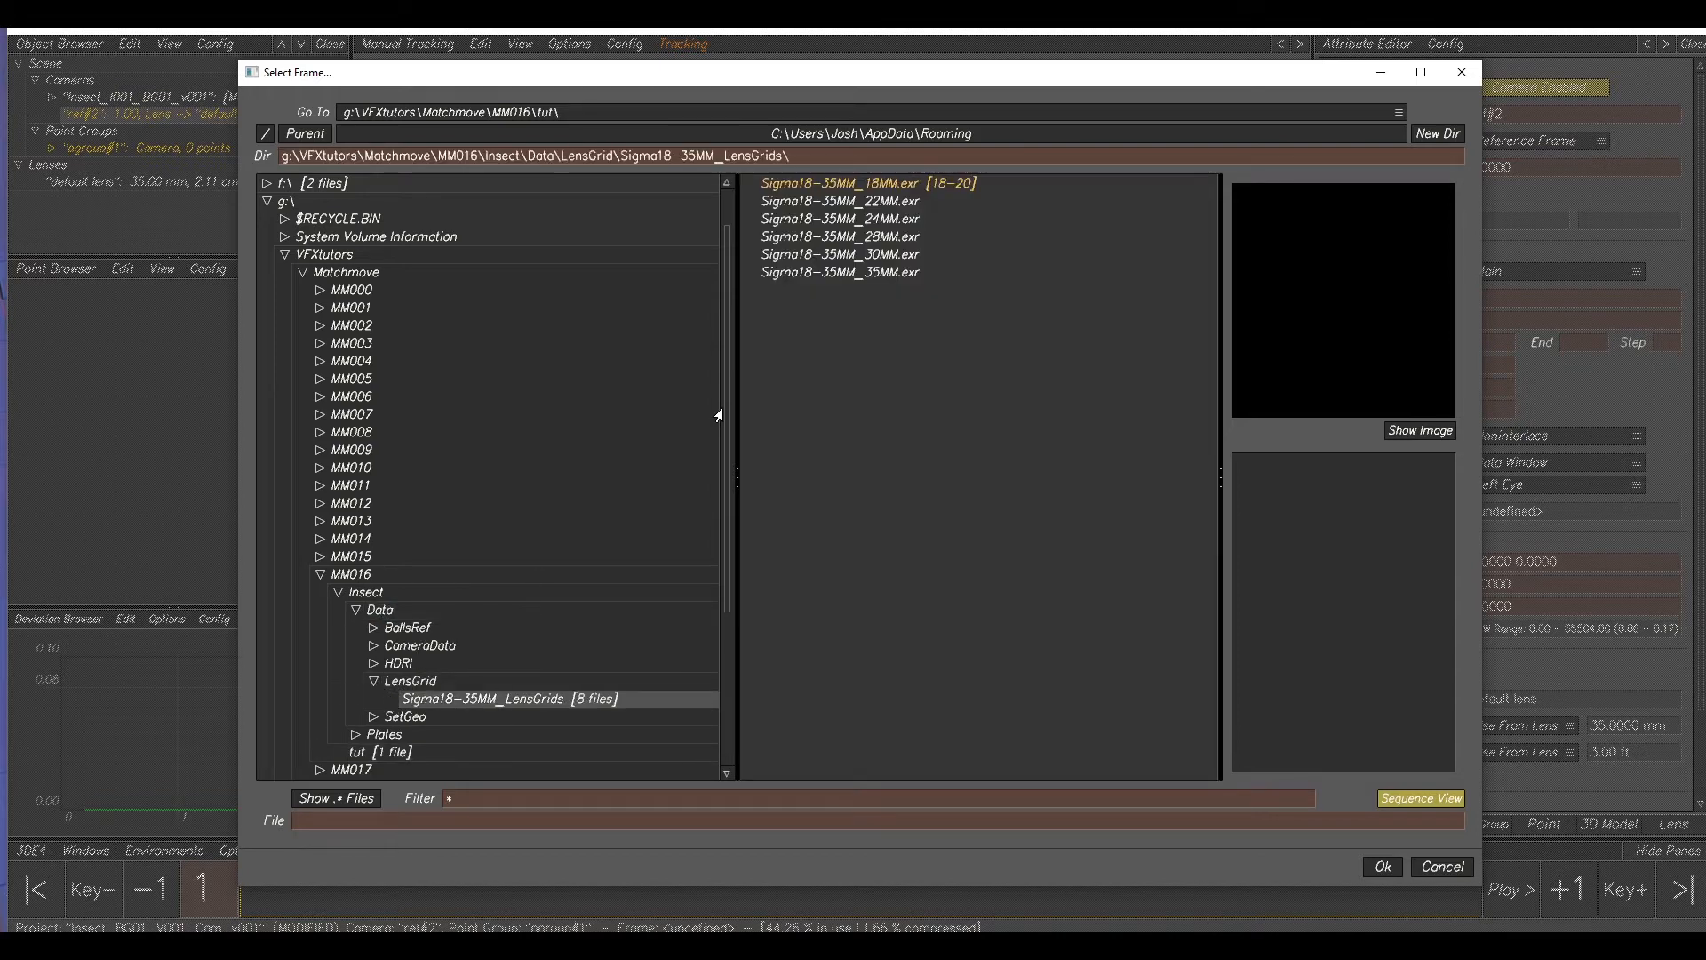
click(866, 274)
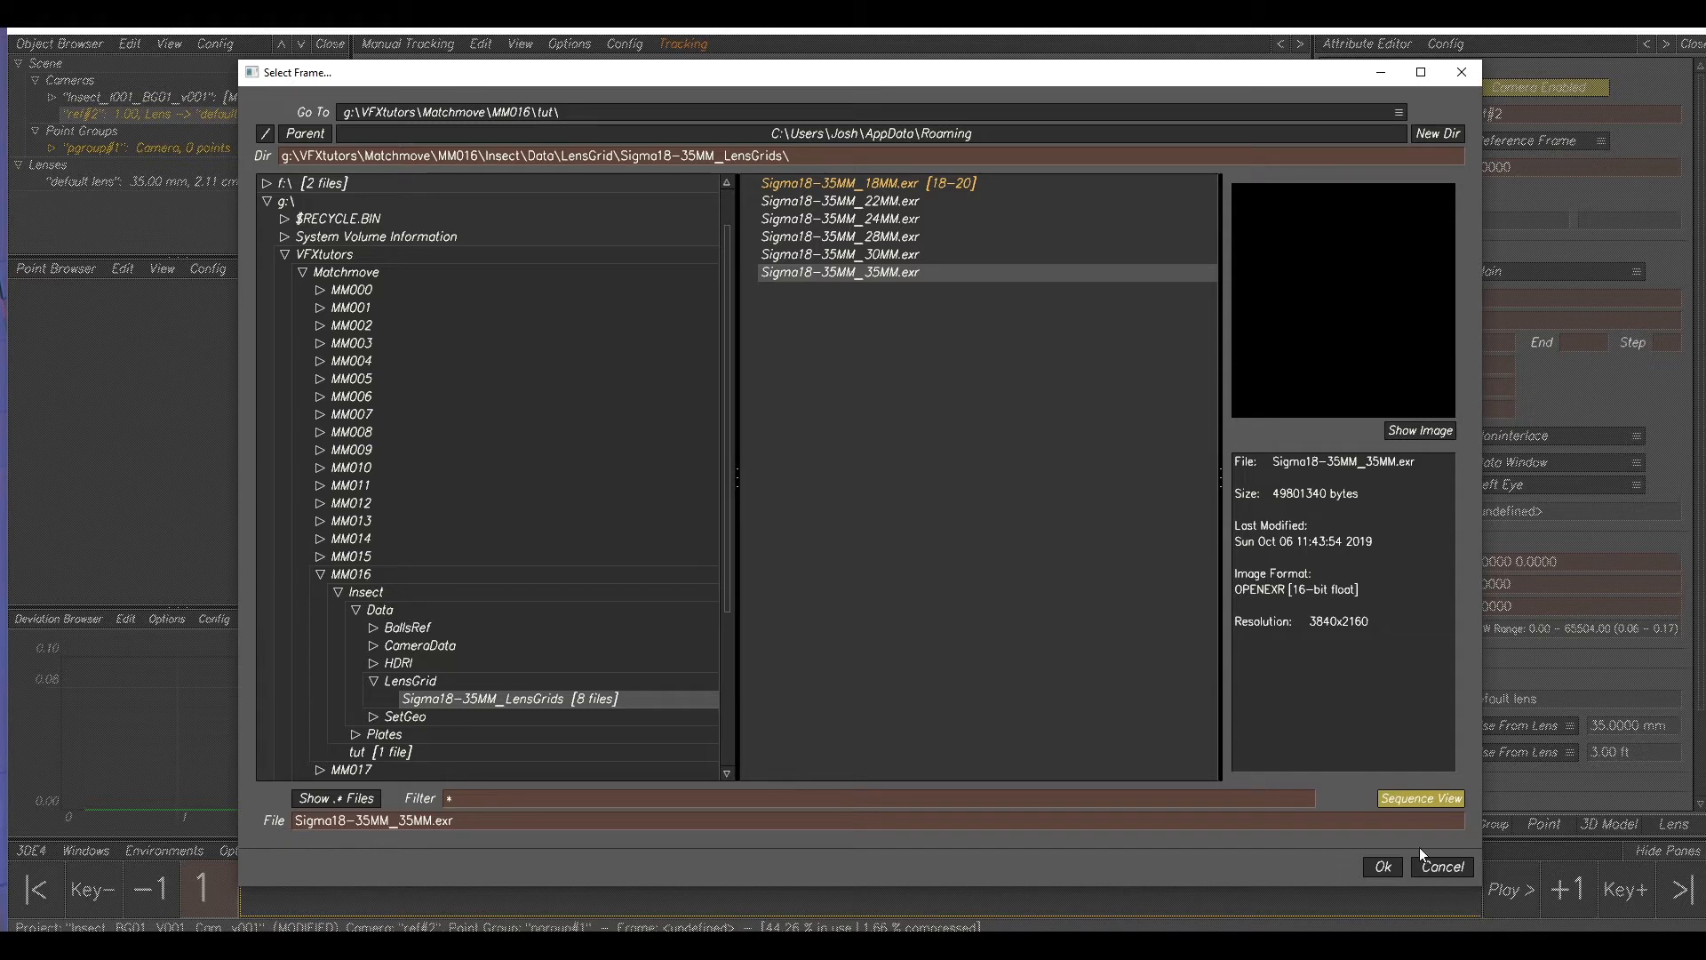
click(1384, 869)
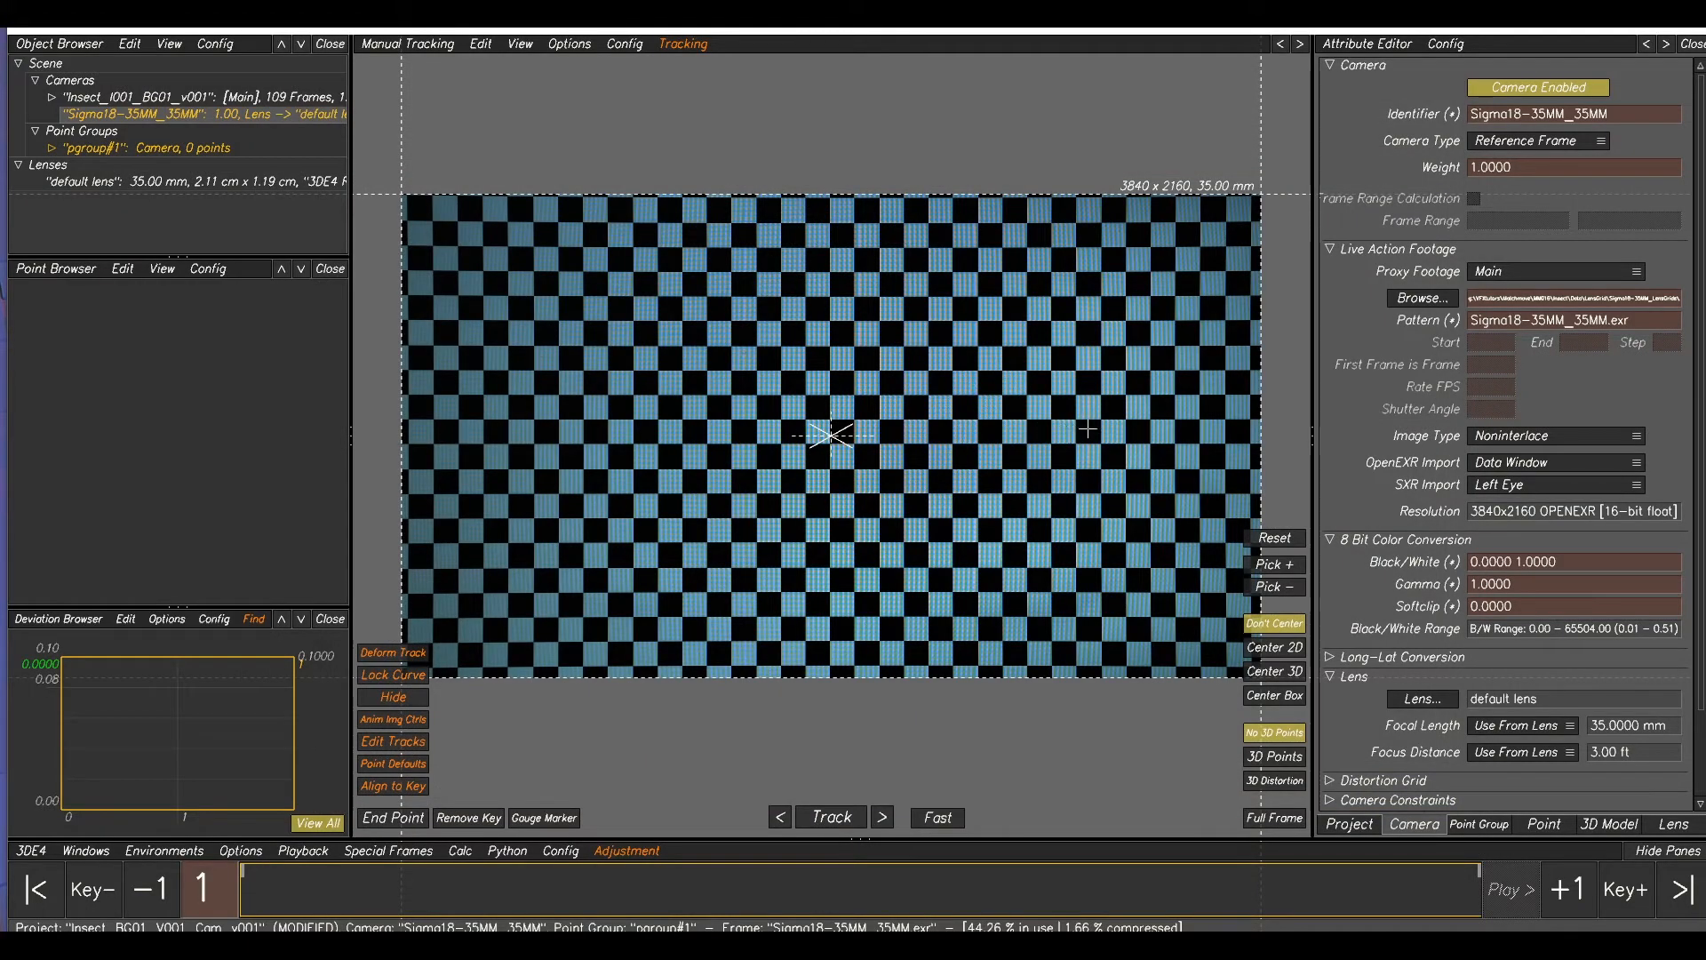
- Set the lens grid camera's 8-bit color conversion gamma to 2.2
click(1527, 583)
text(2.2)
key(Return)
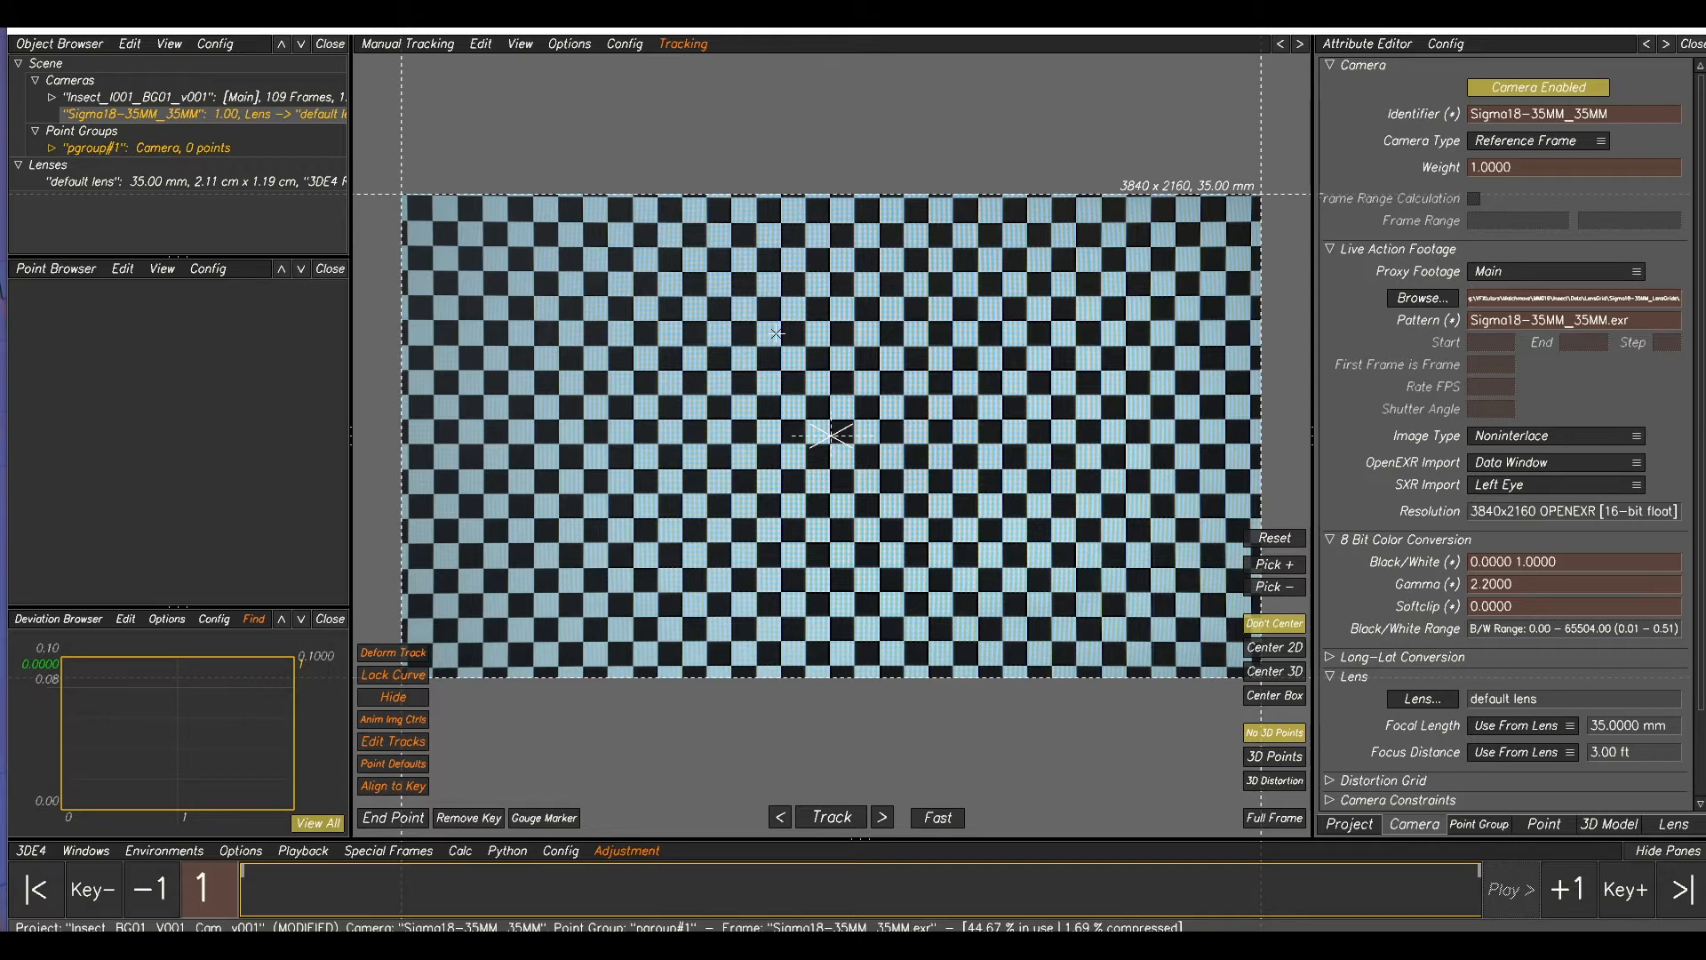
- In the Distortion Grid view, align three upper-left grid points to one black checker square's corners and snap the grid to the pattern
scroll(844, 440, up, 5)
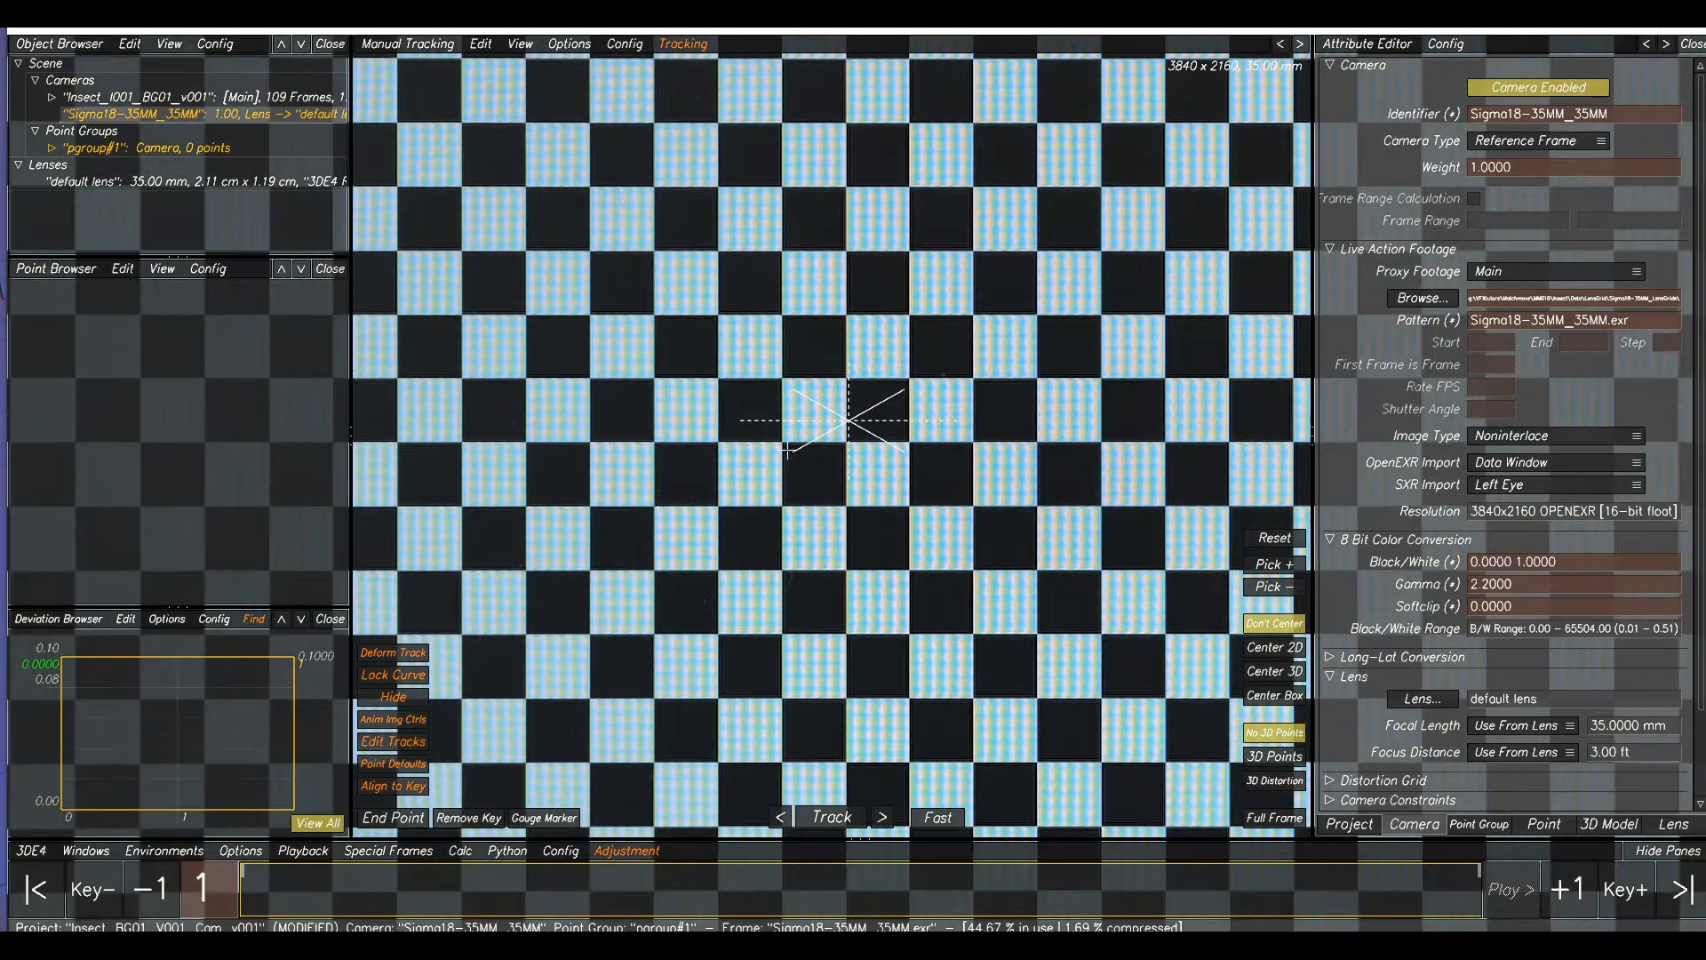
scroll(790, 452, down, 2)
key(F4)
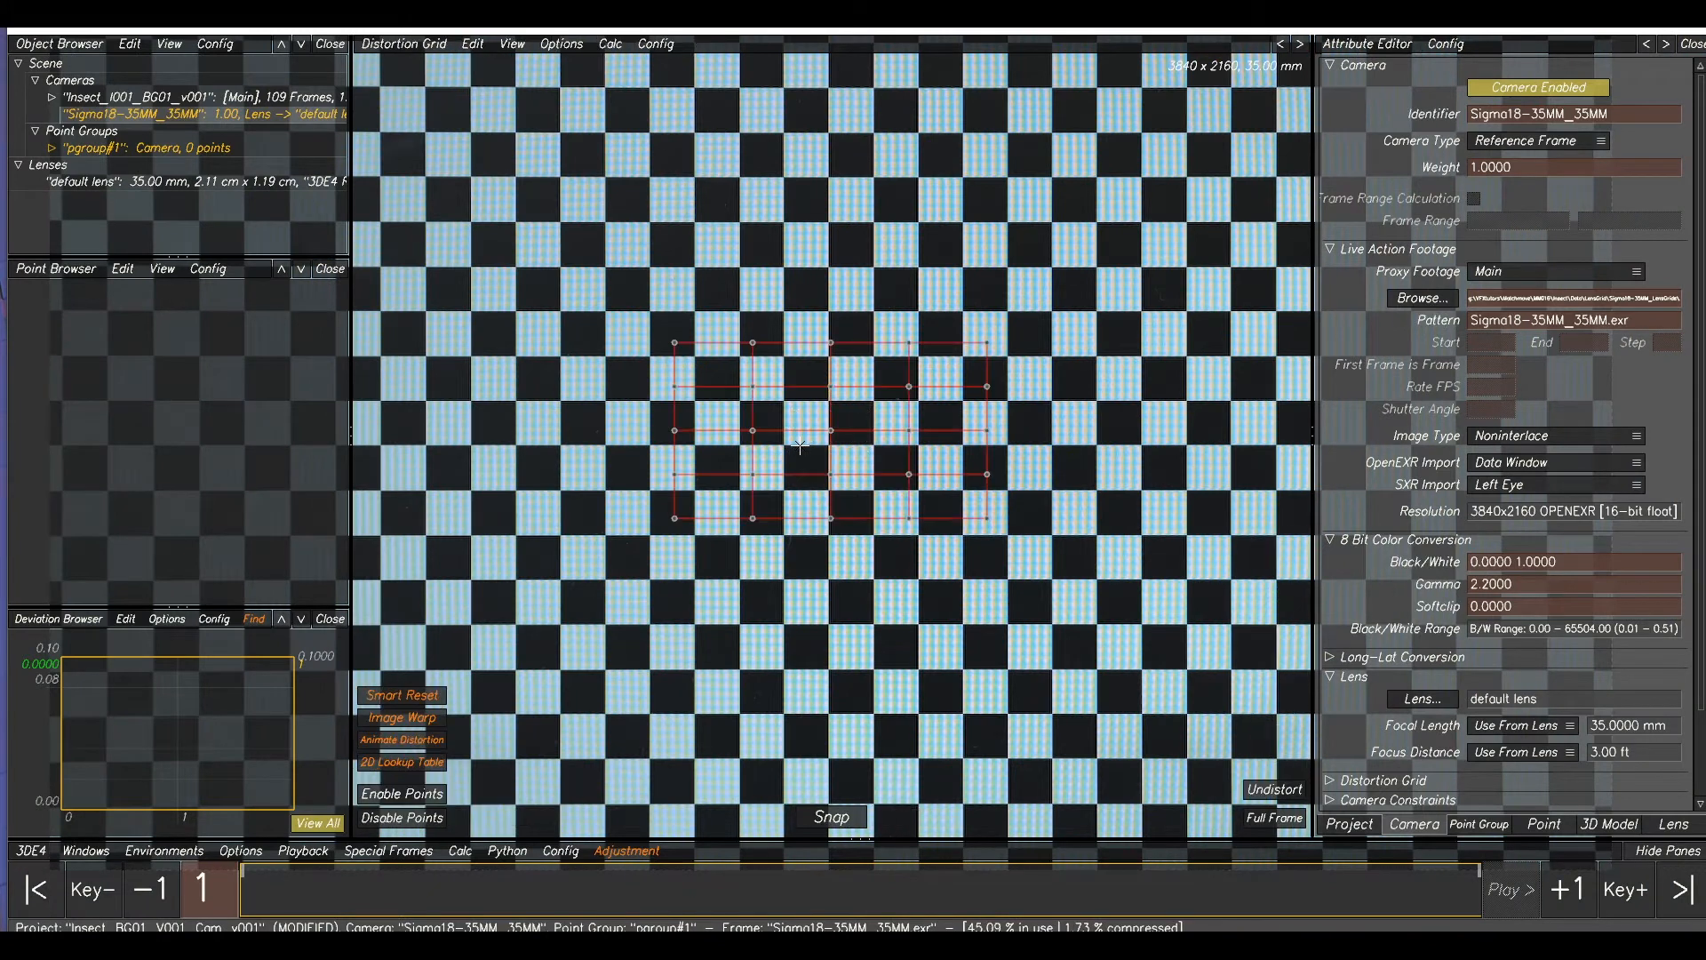
scroll(919, 381, down, 4)
middle_drag(905, 248, 909, 289)
scroll(822, 355, up, 2)
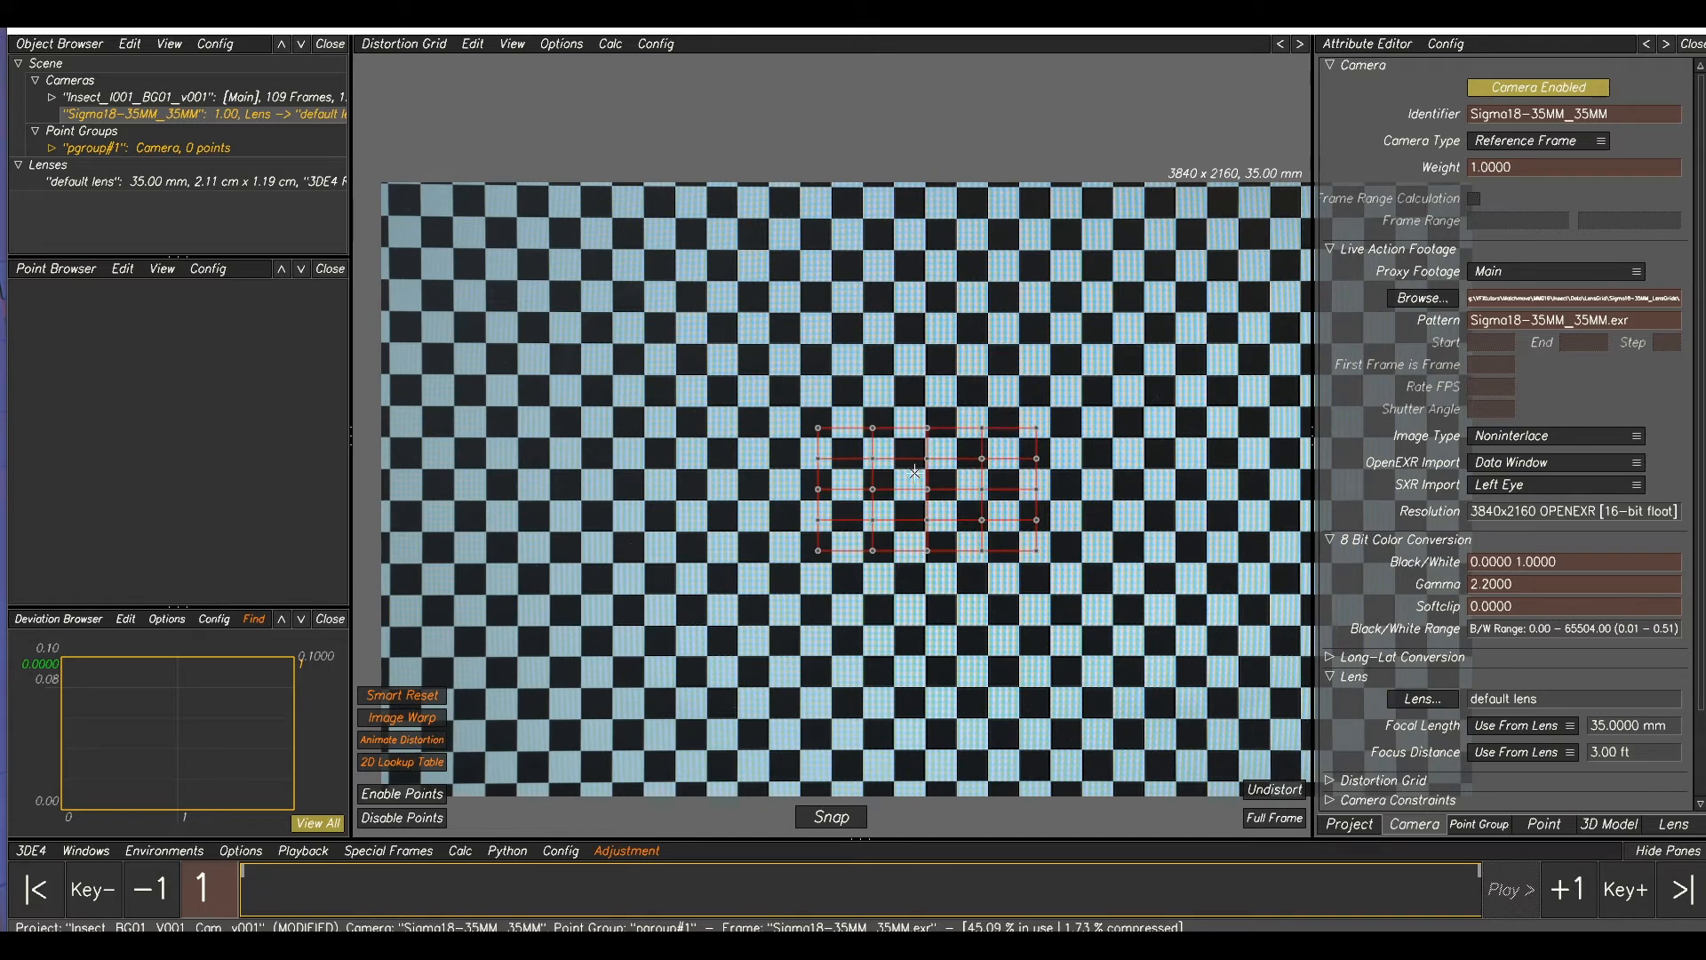
scroll(836, 436, up, 2)
scroll(806, 425, up, 1)
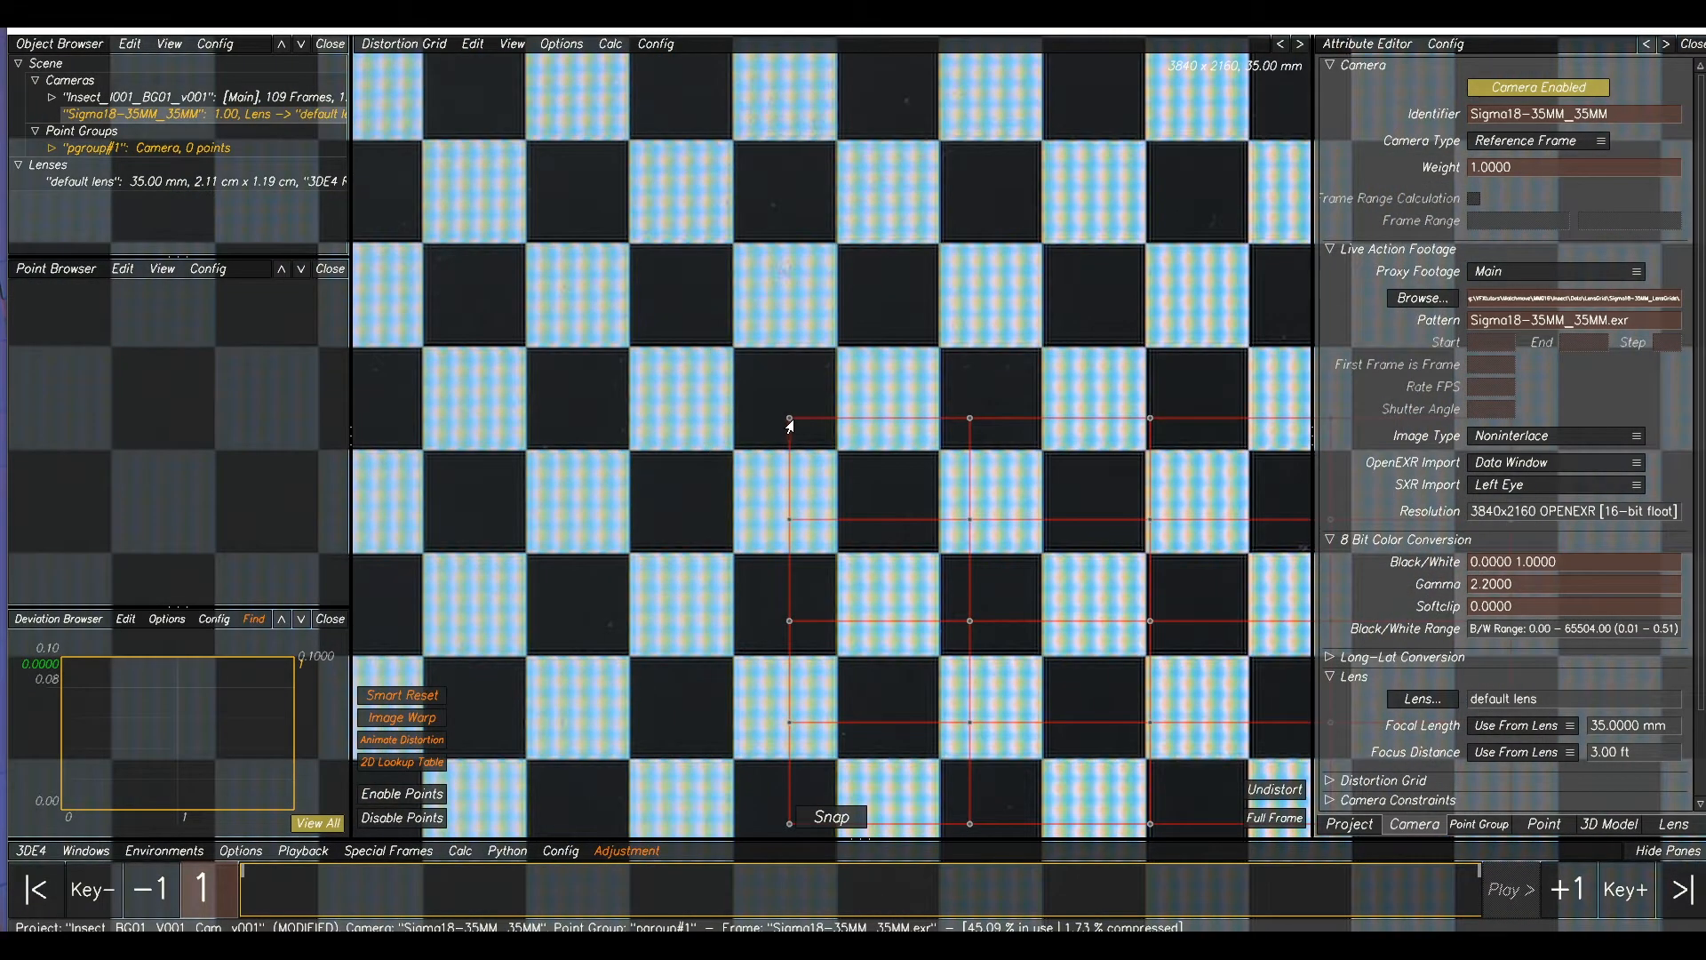
drag(790, 420, 745, 356)
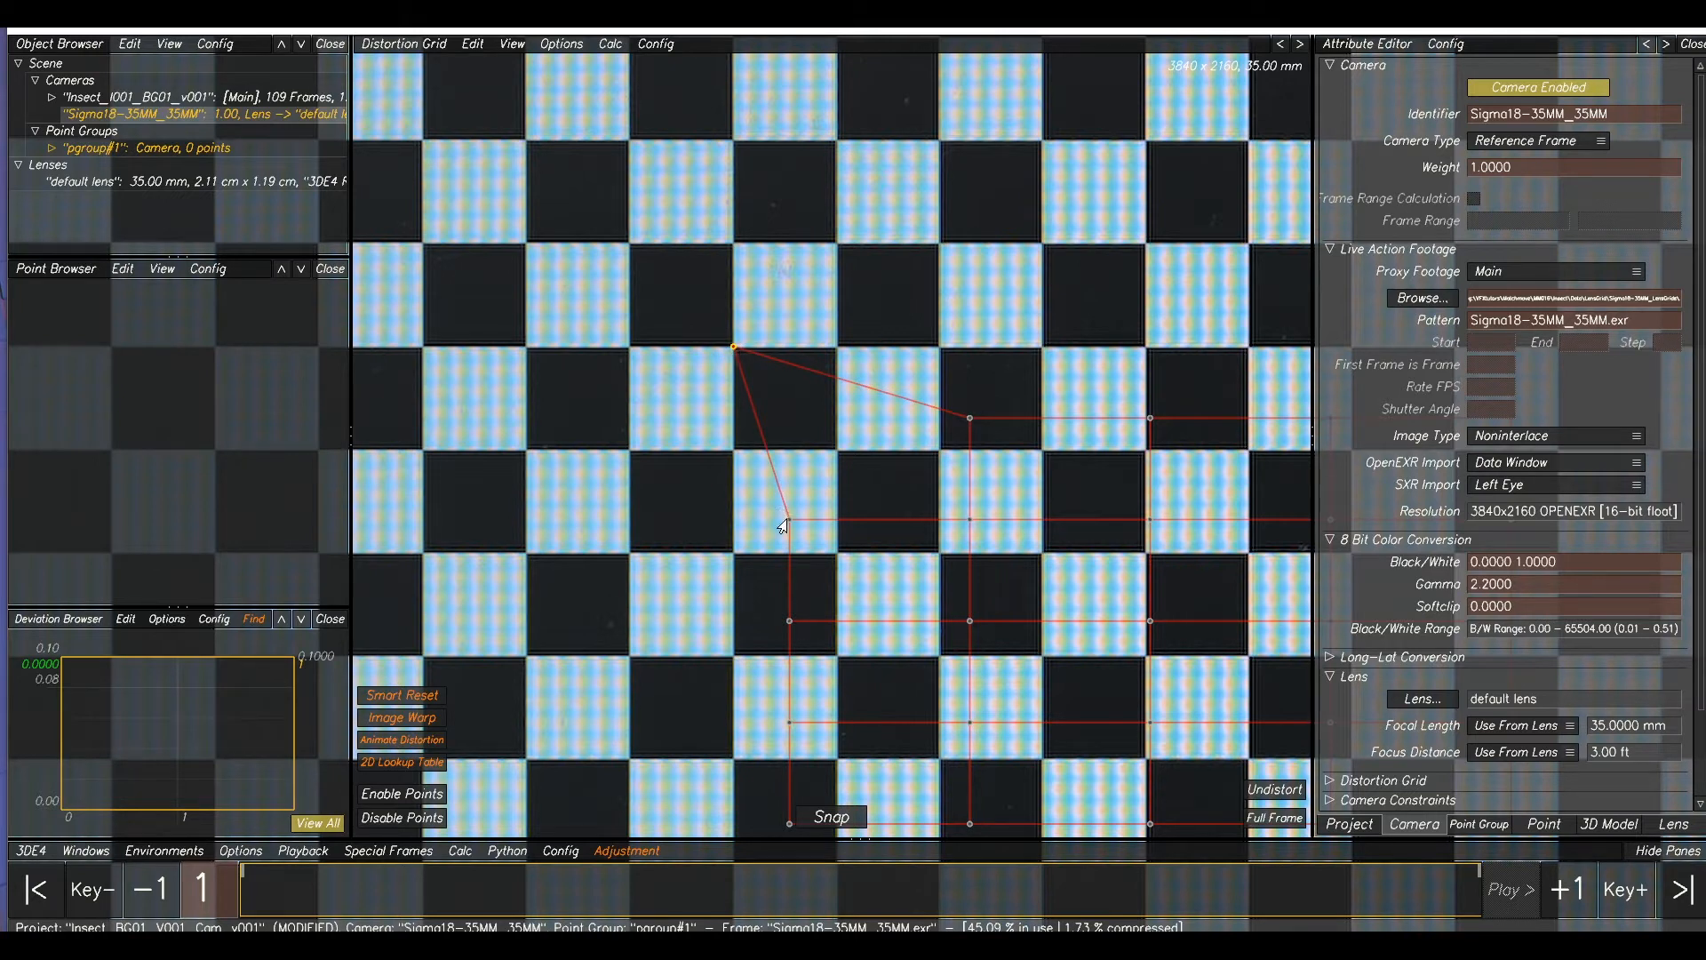
drag(789, 519, 730, 455)
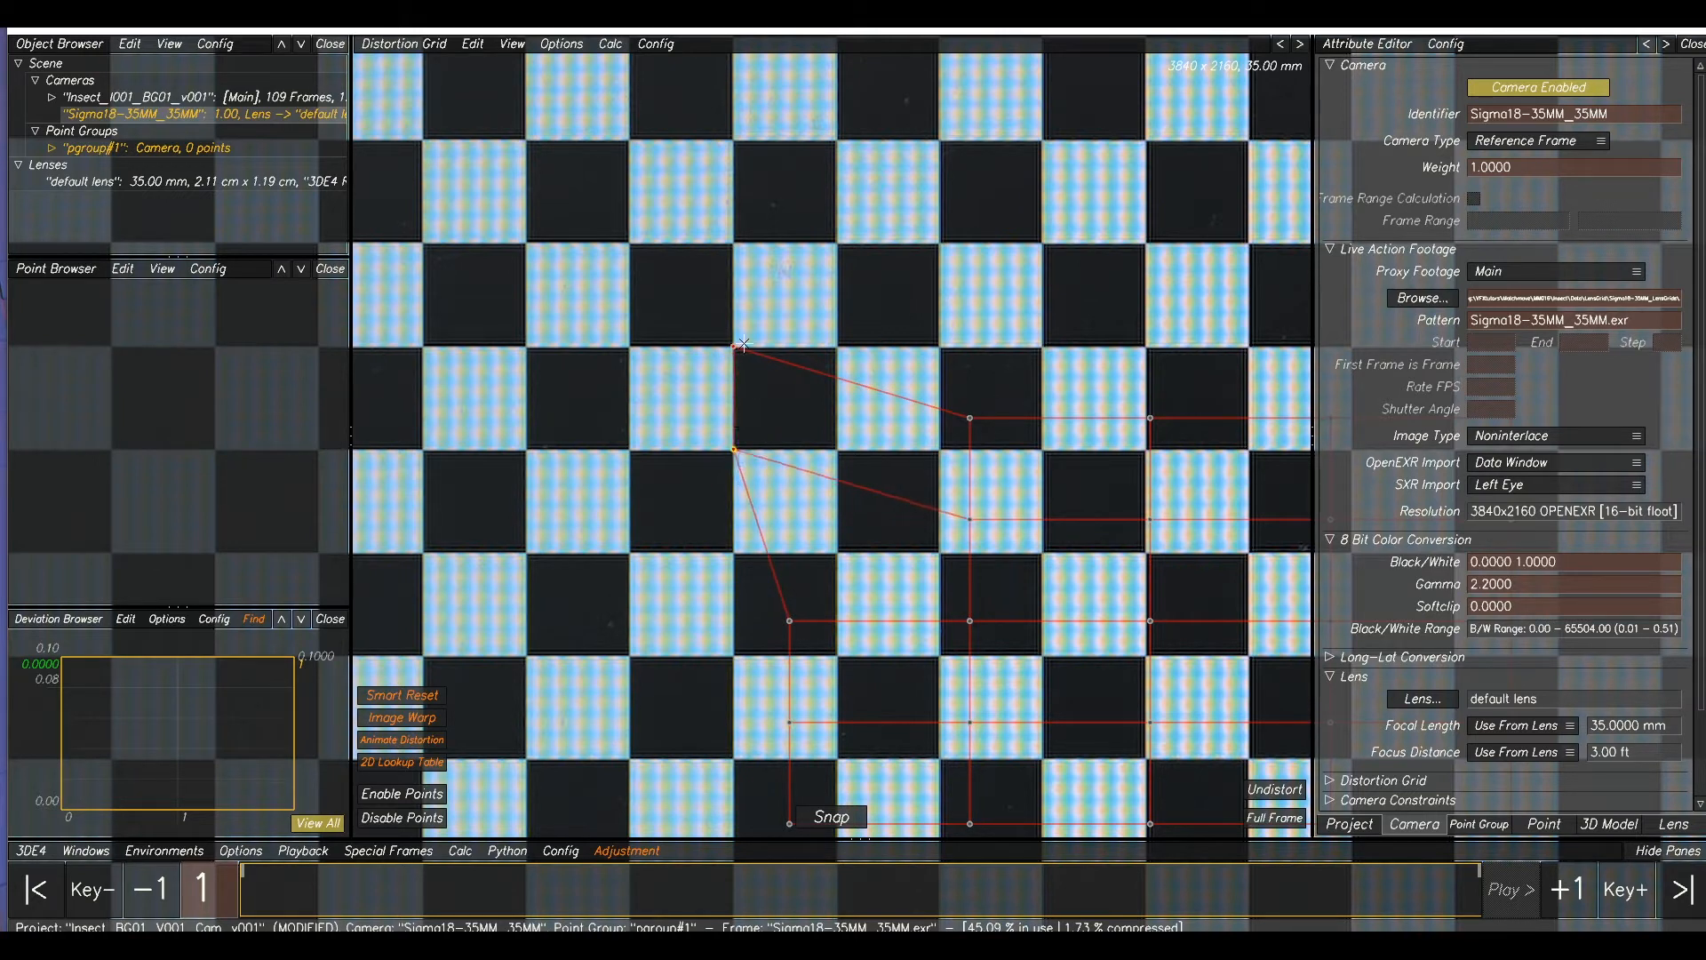
drag(956, 421, 848, 357)
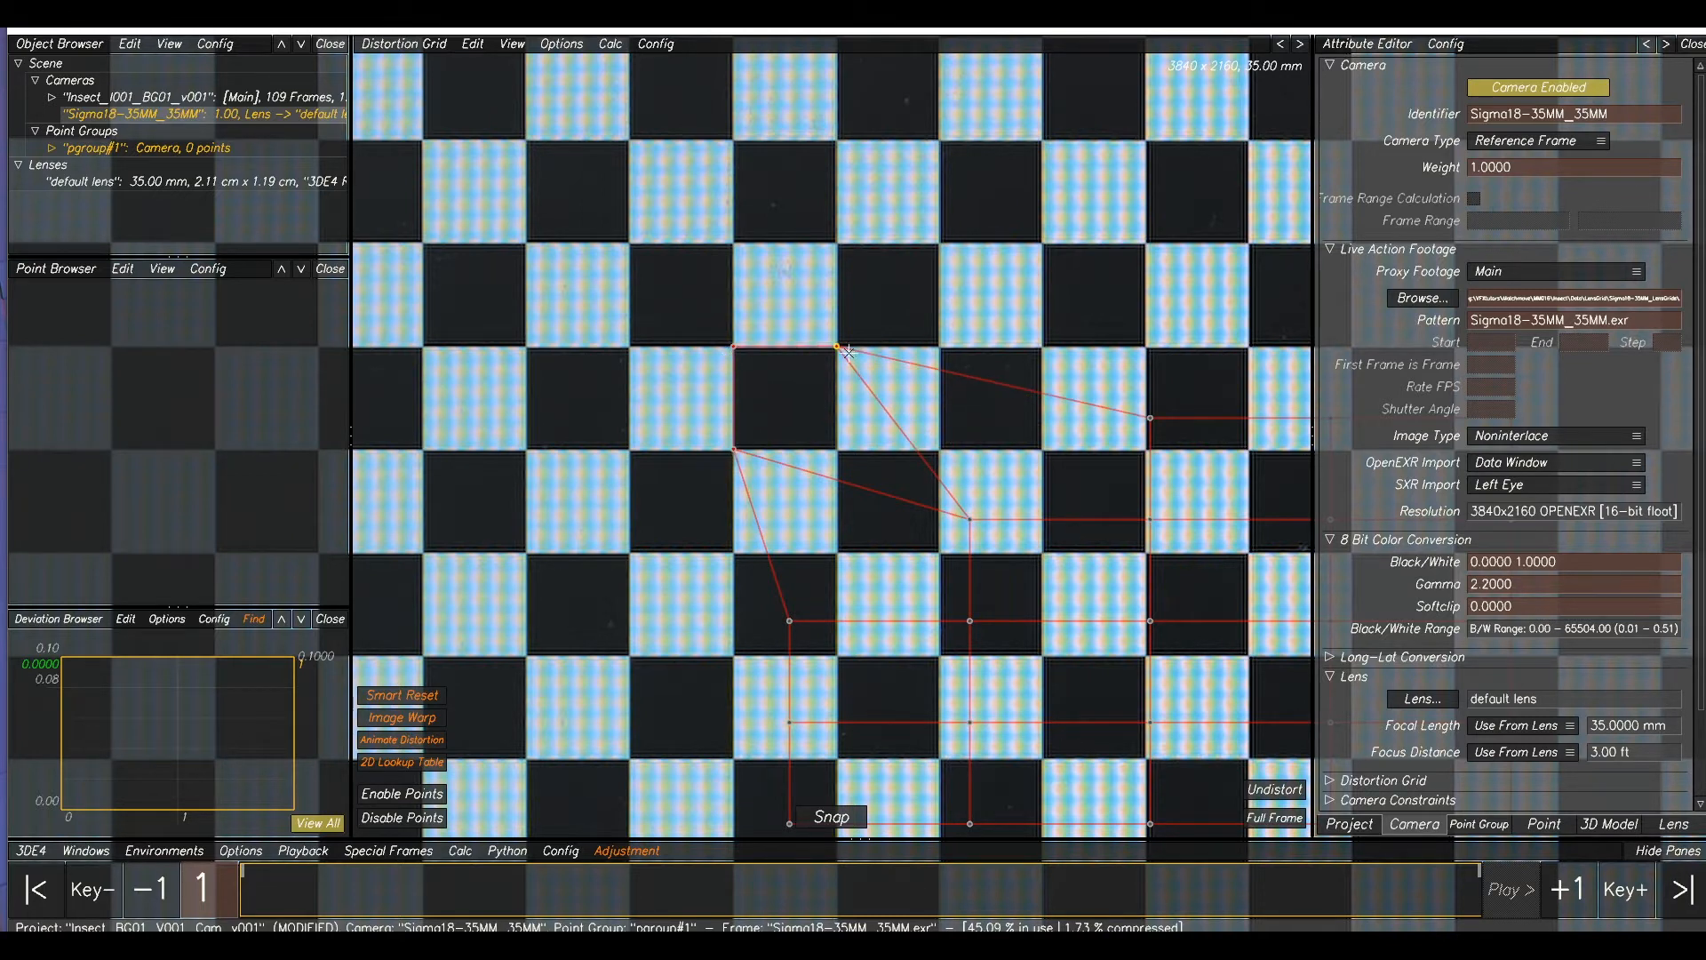
click(829, 818)
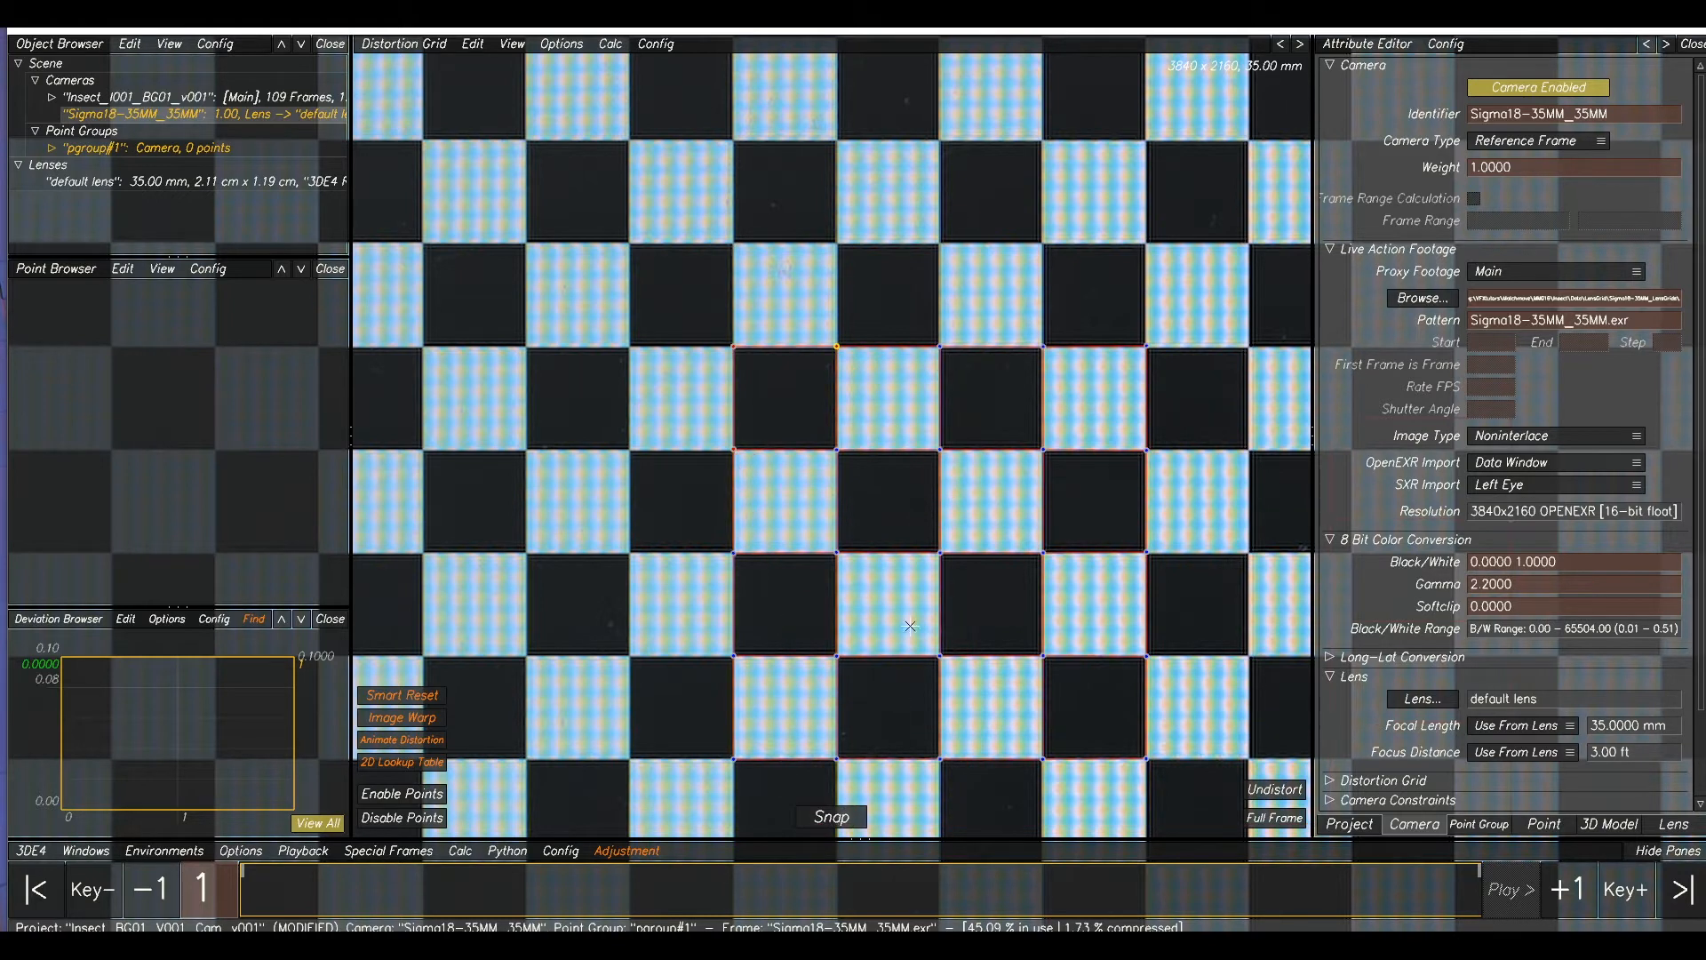
- Extend the snapped distortion grid downward, row by row, to the lower edge of the checkerboard image
scroll(1048, 416, down, 2)
middle_drag(1101, 415, 980, 449)
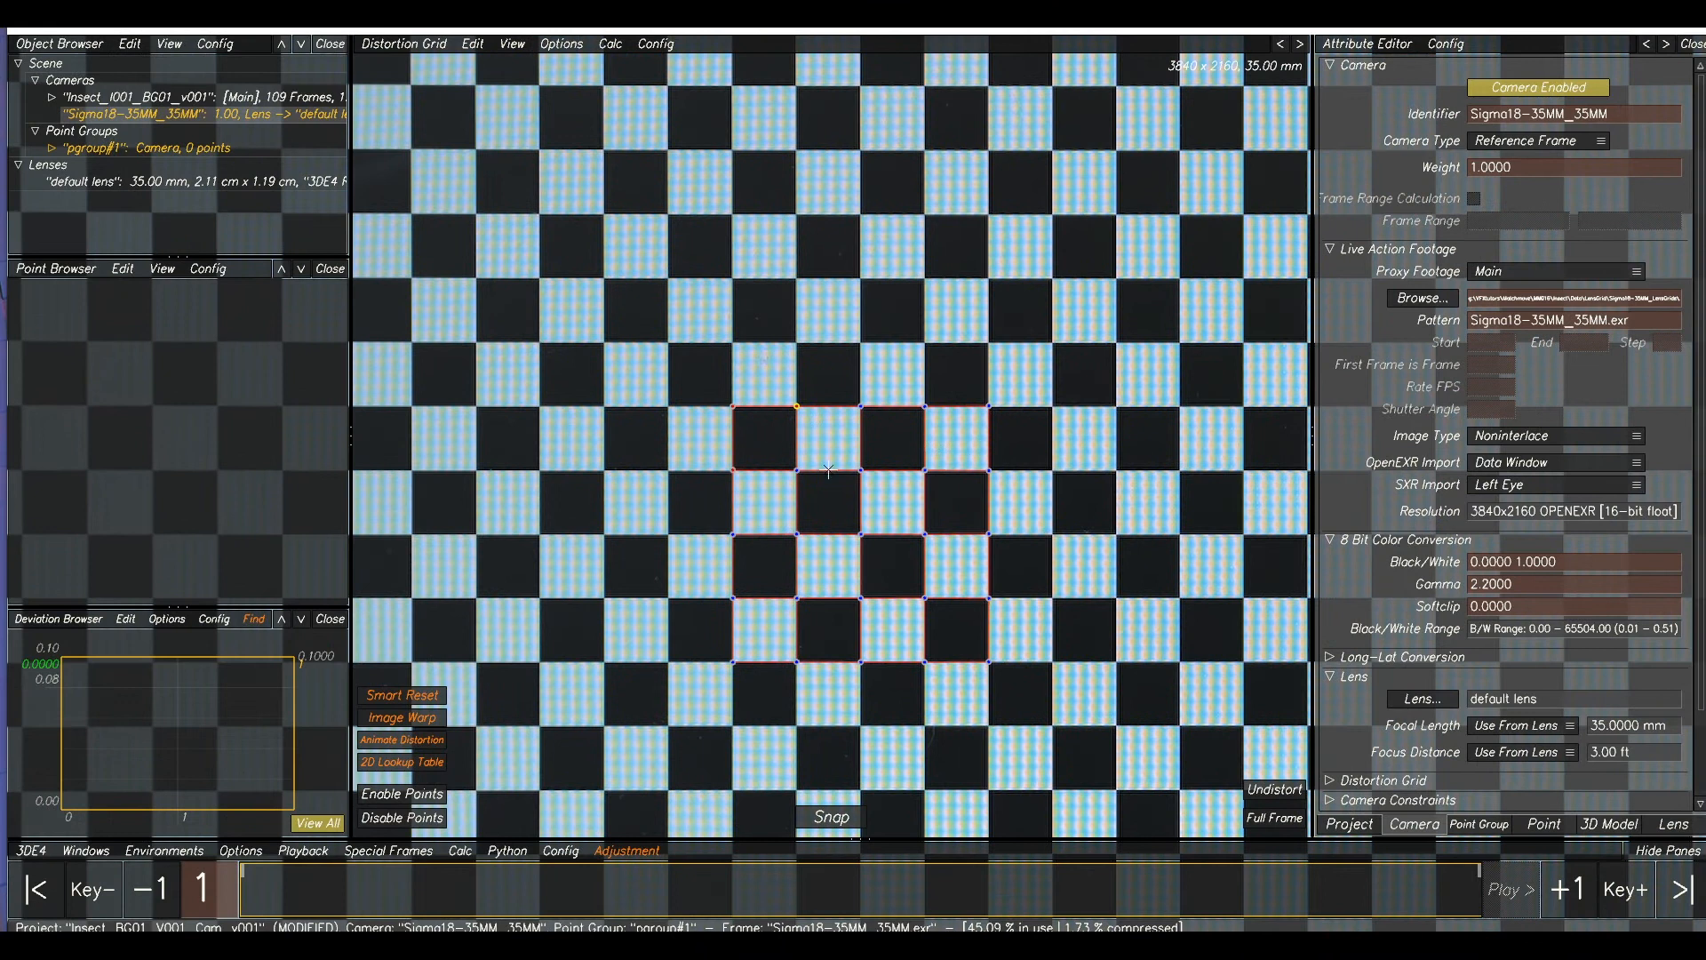
scroll(872, 326, down, 2)
scroll(958, 246, down, 1)
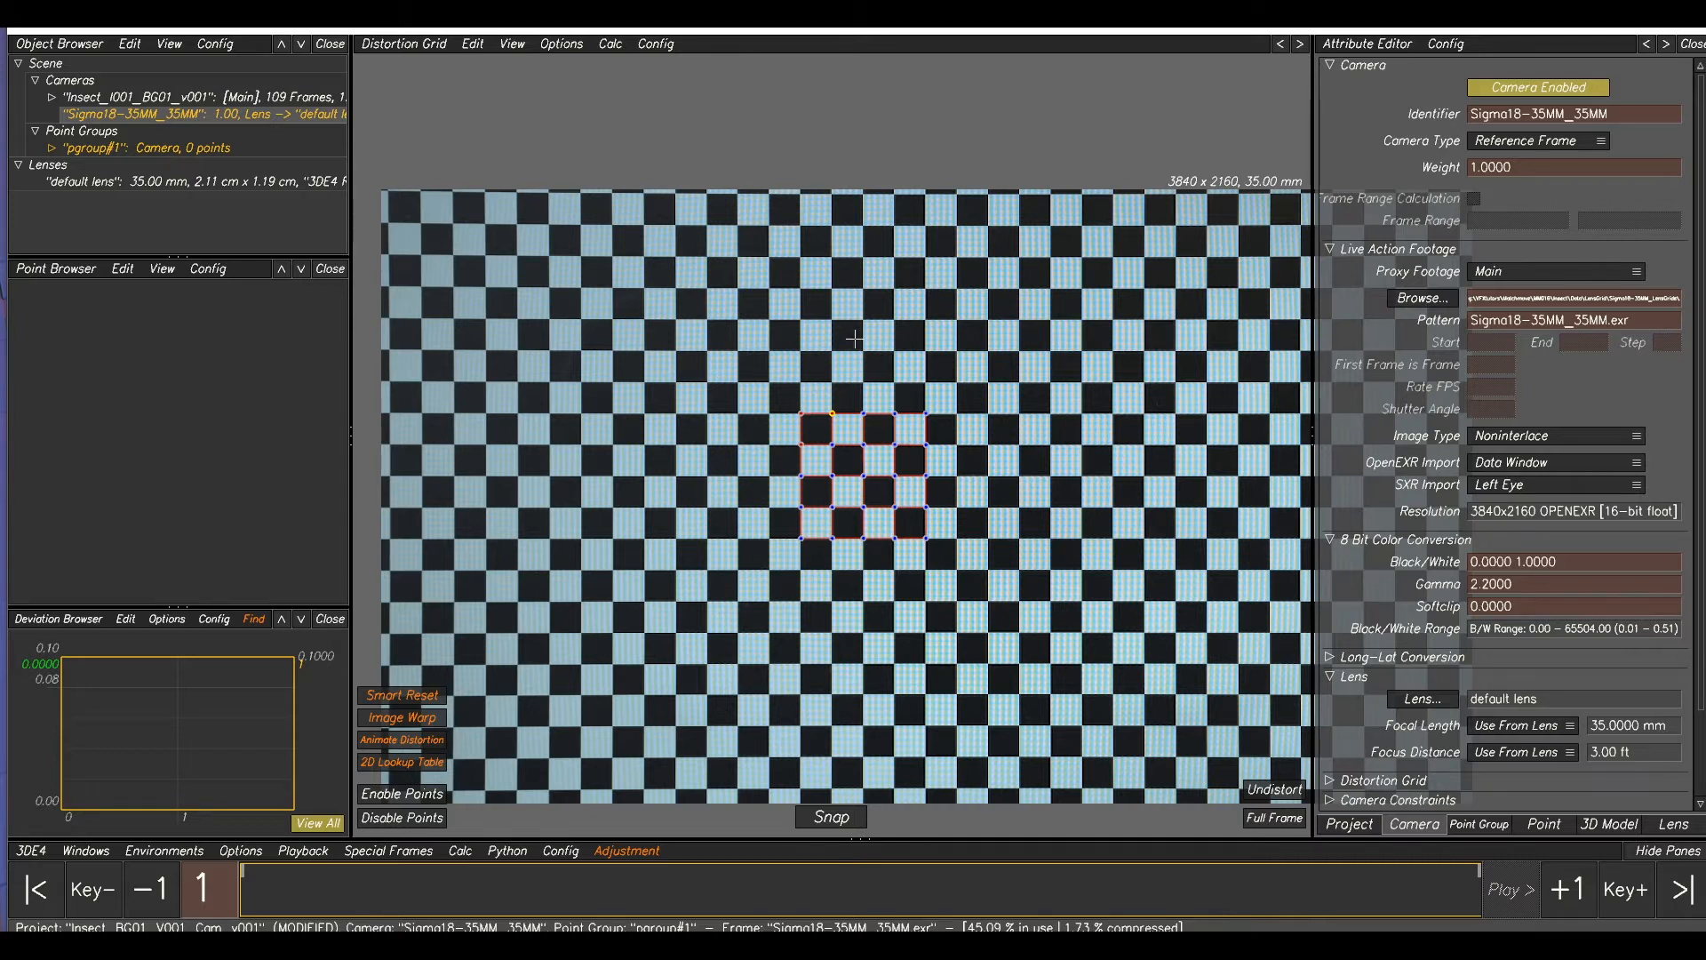
scroll(937, 428, down, 2)
scroll(1102, 416, up, 1)
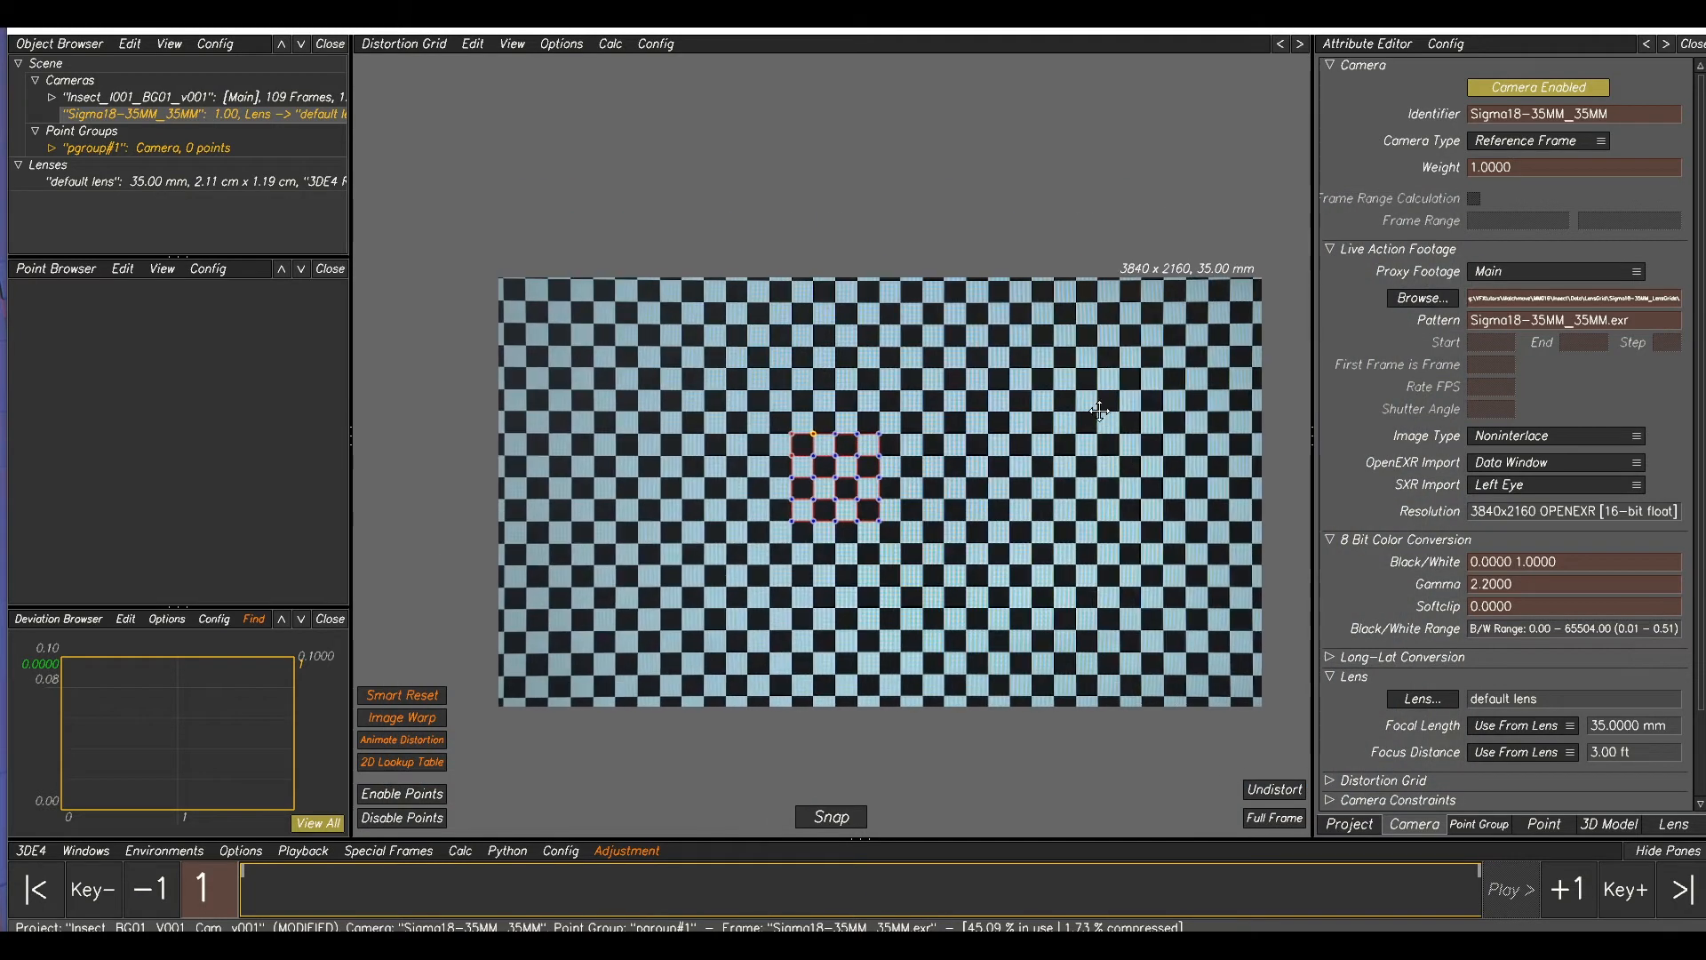
key(Down)
key(Down)
key(Down)
key(Down)
key(Down)
key(Down)
key(Down)
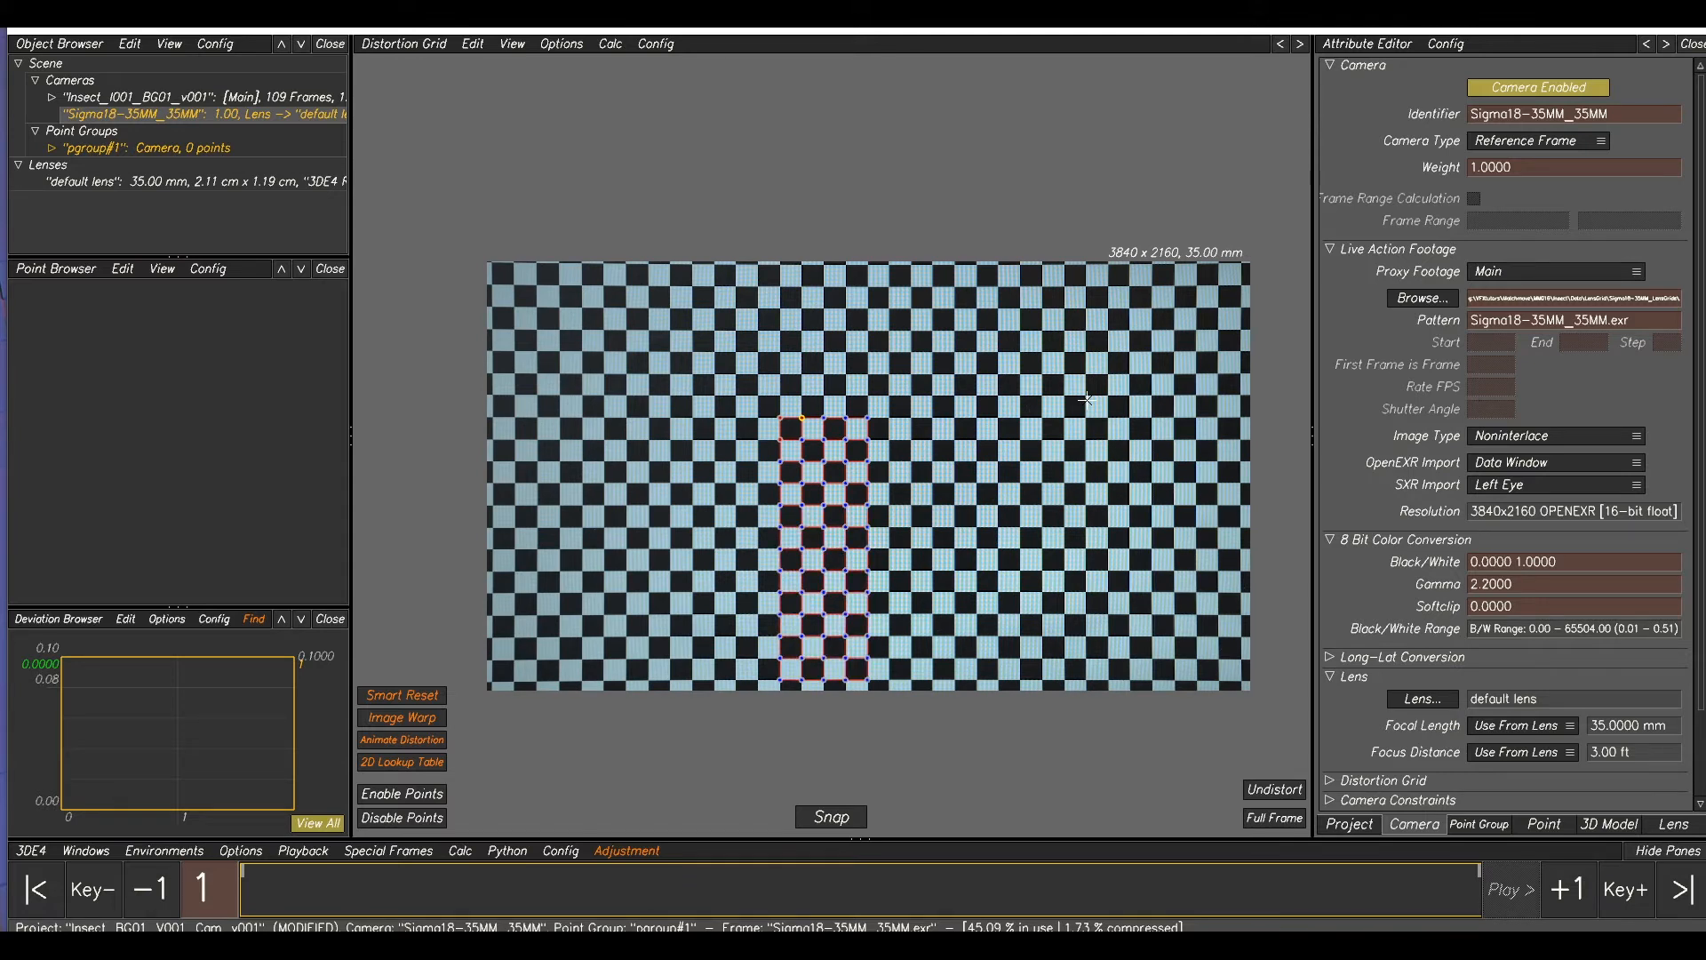
- Extend the distortion grid upward to the upper edge of the checkerboard image
key(Up)
key(Up)
key(Up)
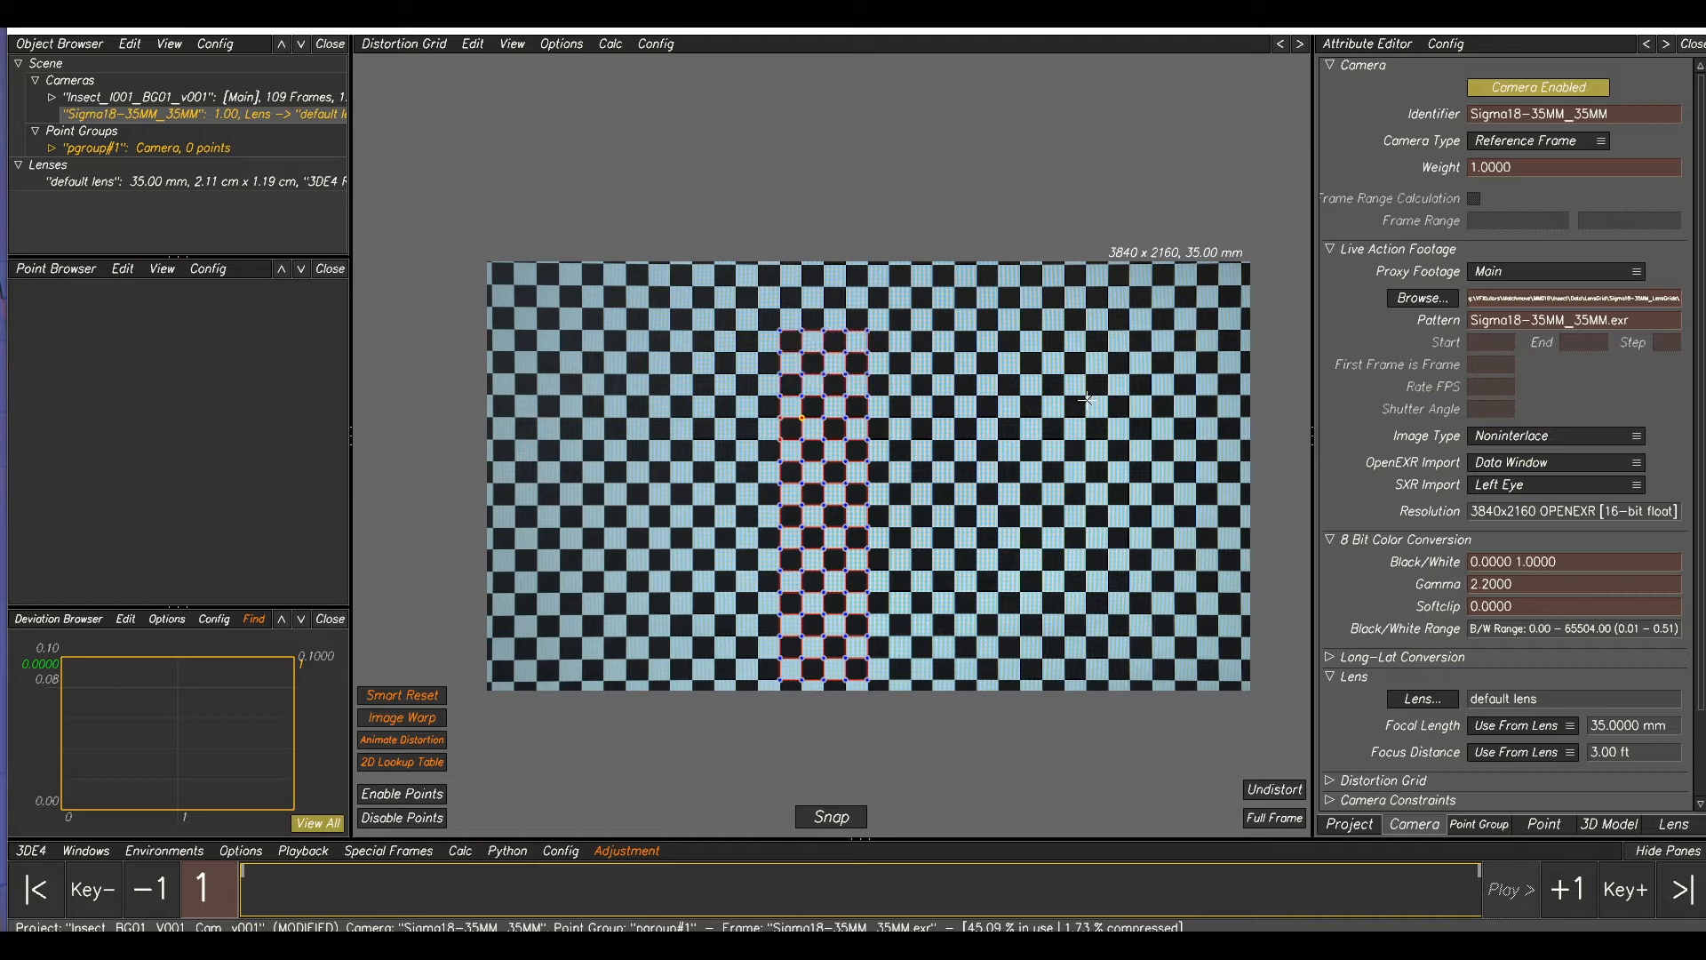
key(Up)
key(Up)
- Extend the distortion grid leftward, column by column, to the left edge of the checkerboard image
key(Left)
key(Left)
key(Left)
key(Left)
key(Left)
key(Left)
key(Left)
key(Left)
key(Left)
key(Left)
key(Left)
key(Left)
key(Left)
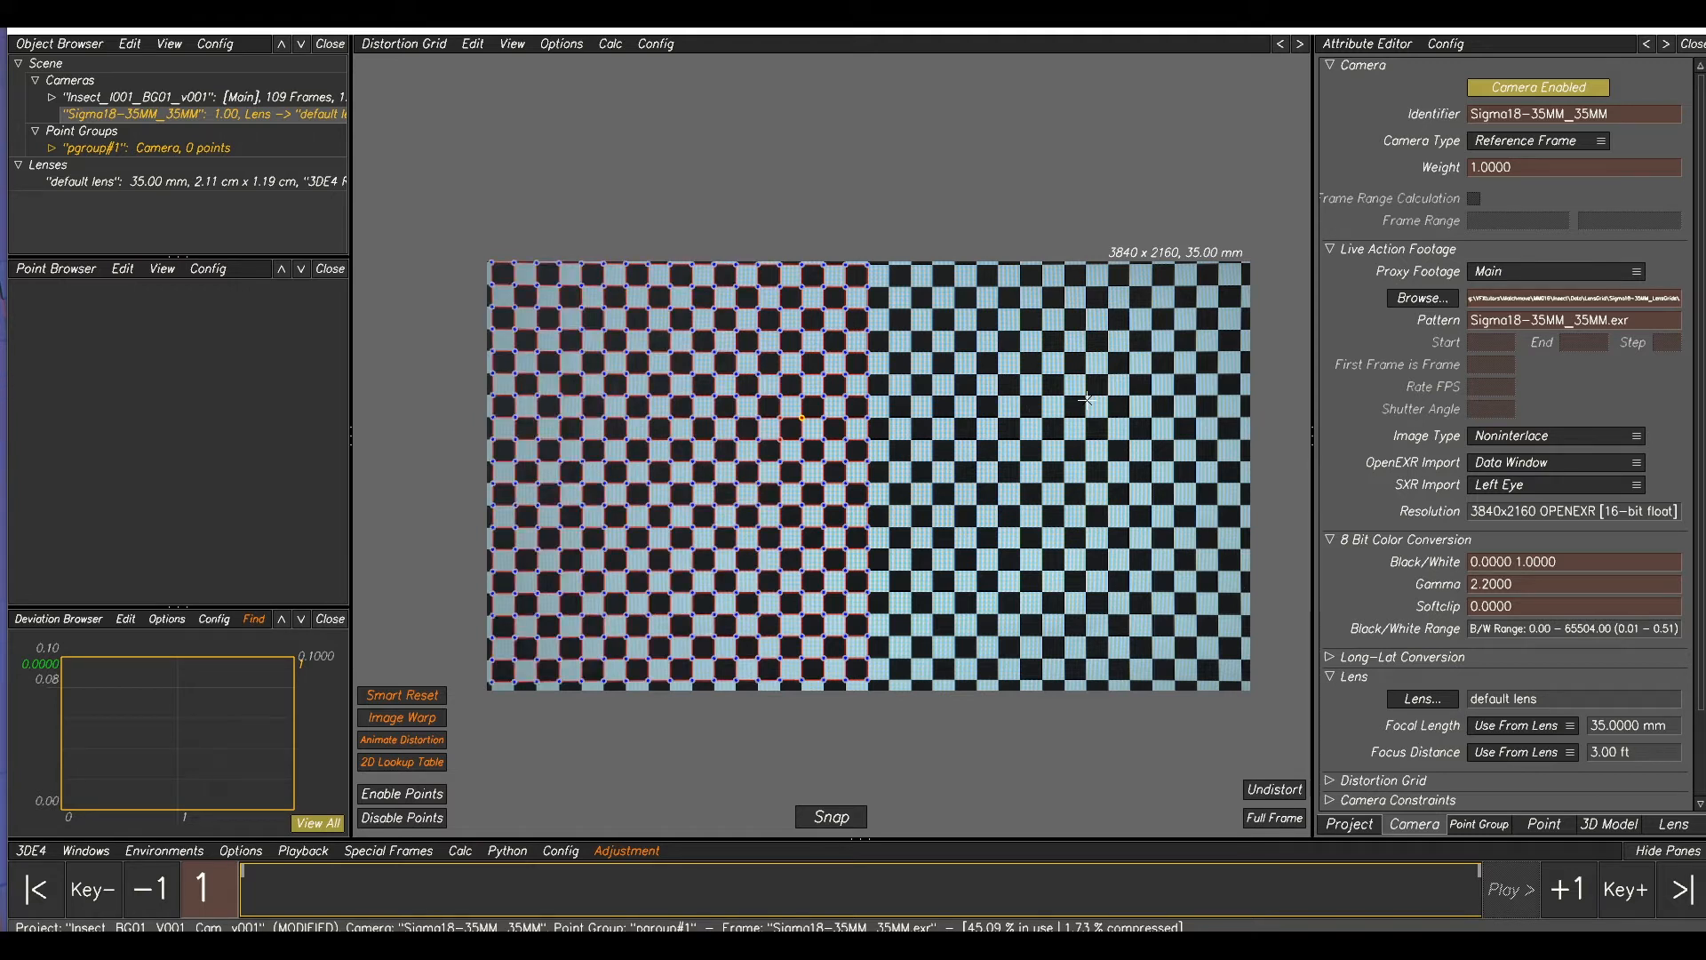
- Extend the distortion grid rightward until it covers the checkerboard image up to its right edge
key(Right)
key(Right)
key(Right)
key(Right)
key(Right)
key(Right)
key(Right)
key(Right)
key(Right)
key(Right)
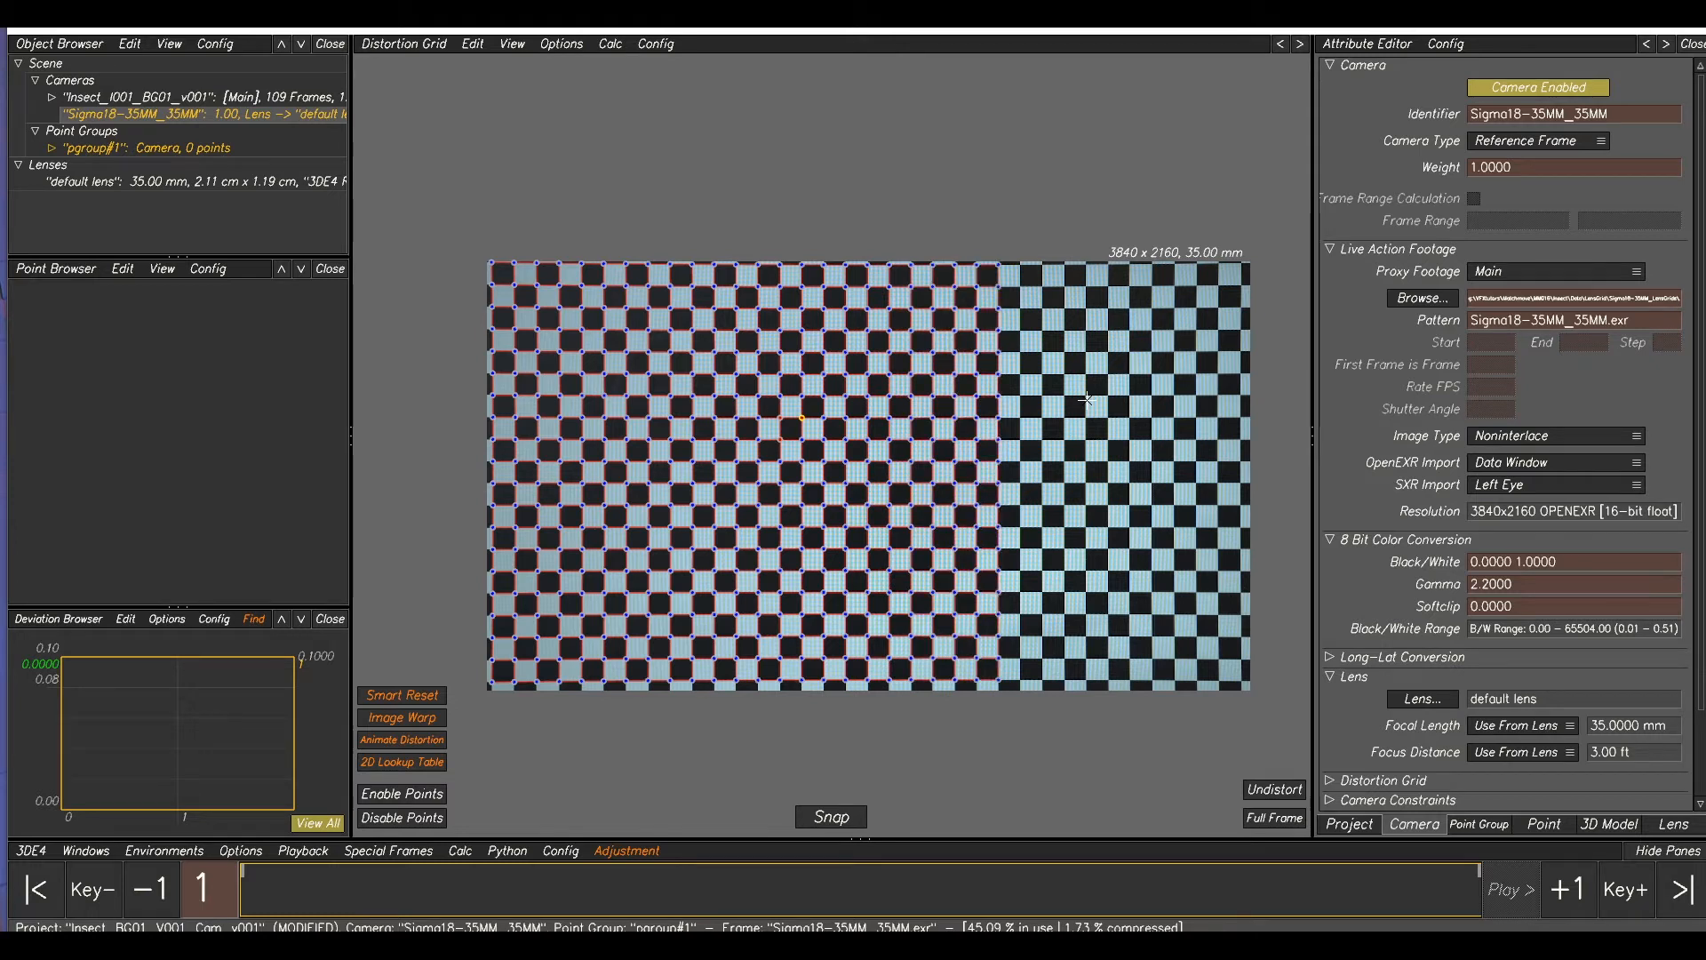
key(Right)
key(Right)
key(Right)
key(Right)
key(Right)
key(Right)
key(Right)
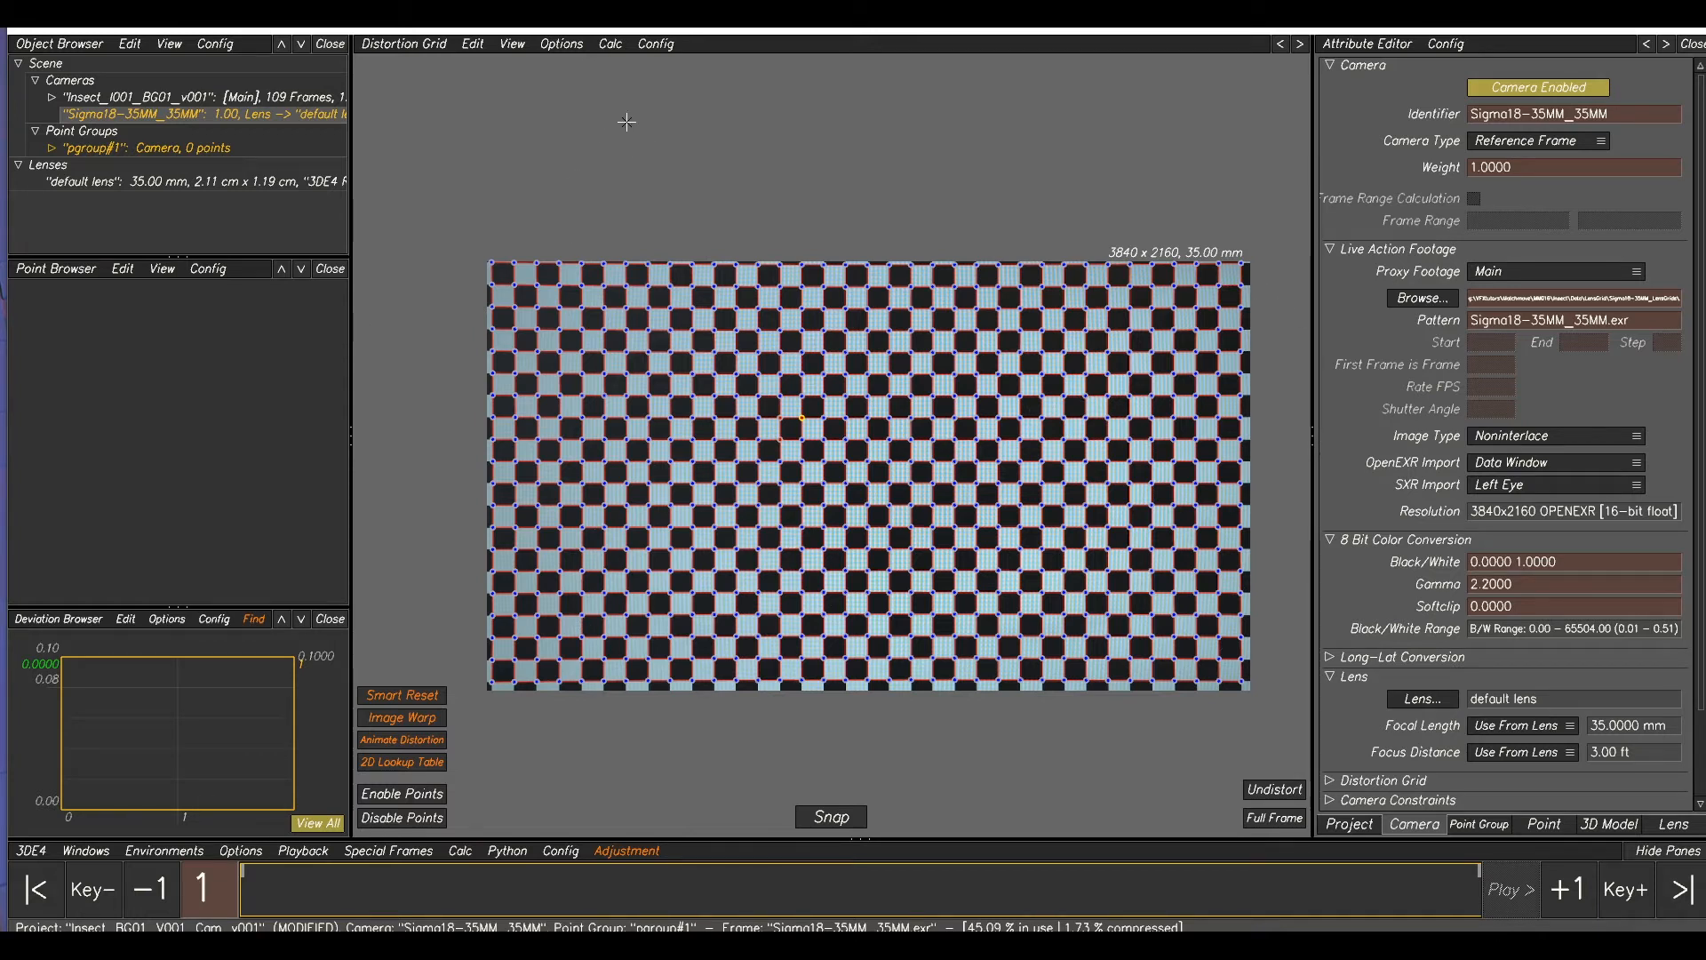
- Calculate the default lens's degree 2 and degree 4 distortion parameters from the Sigma18-35MM_35MM frame and apply them to the lens
click(612, 49)
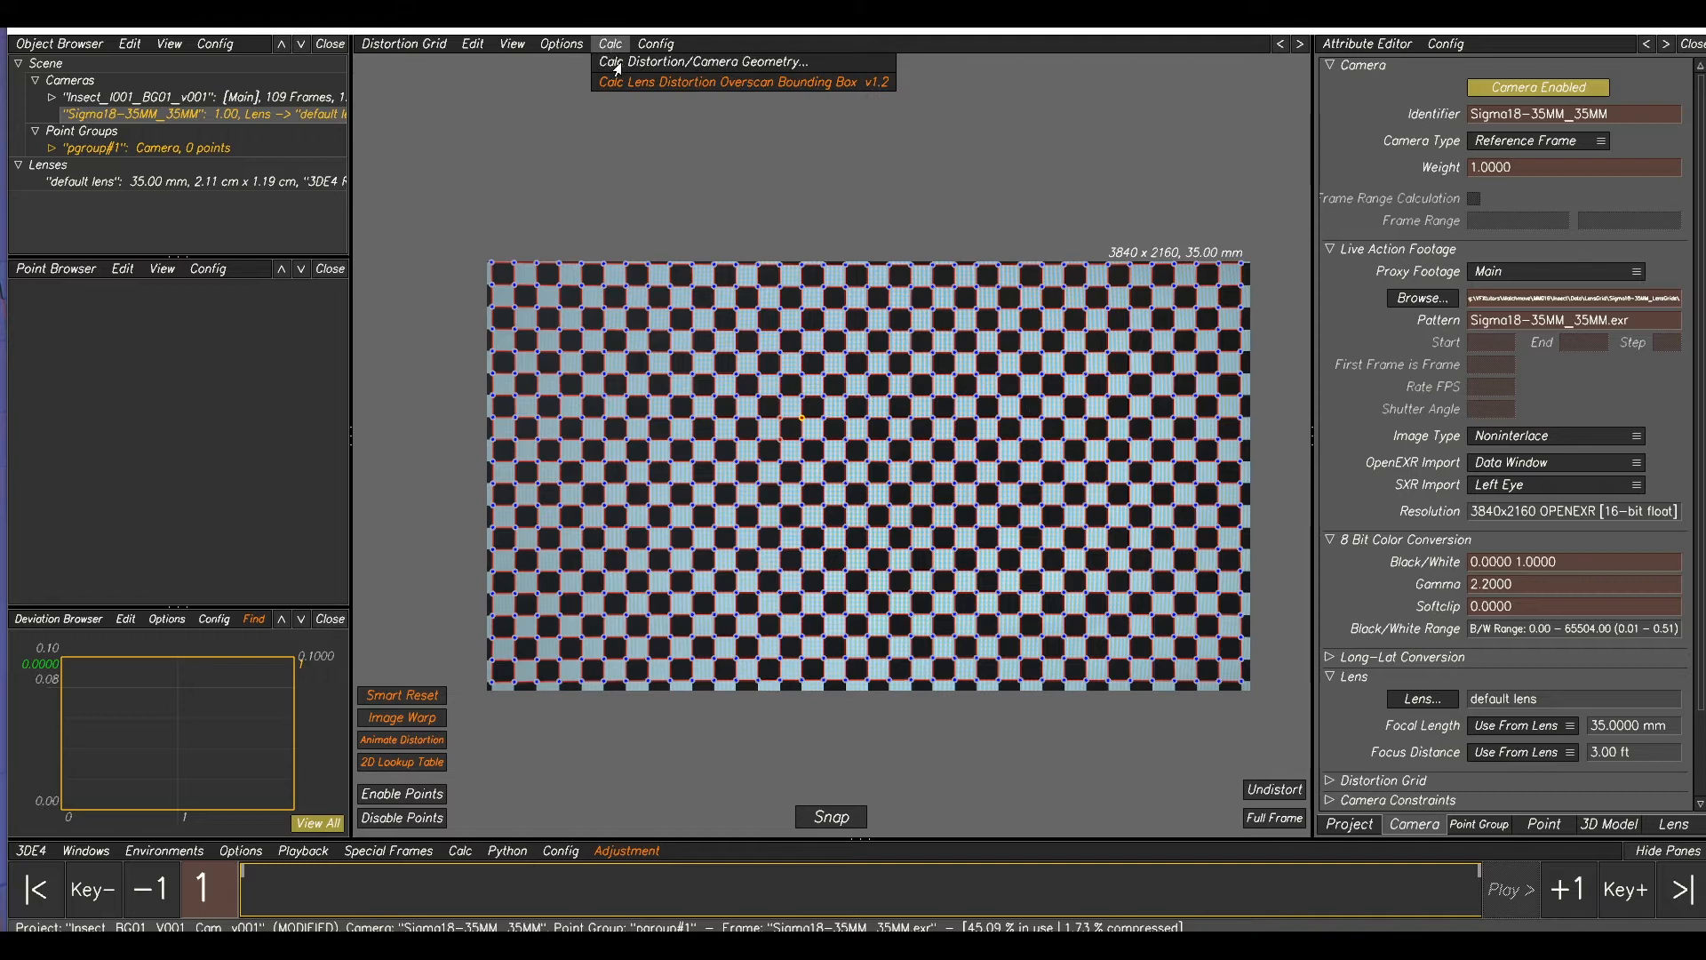
click(616, 64)
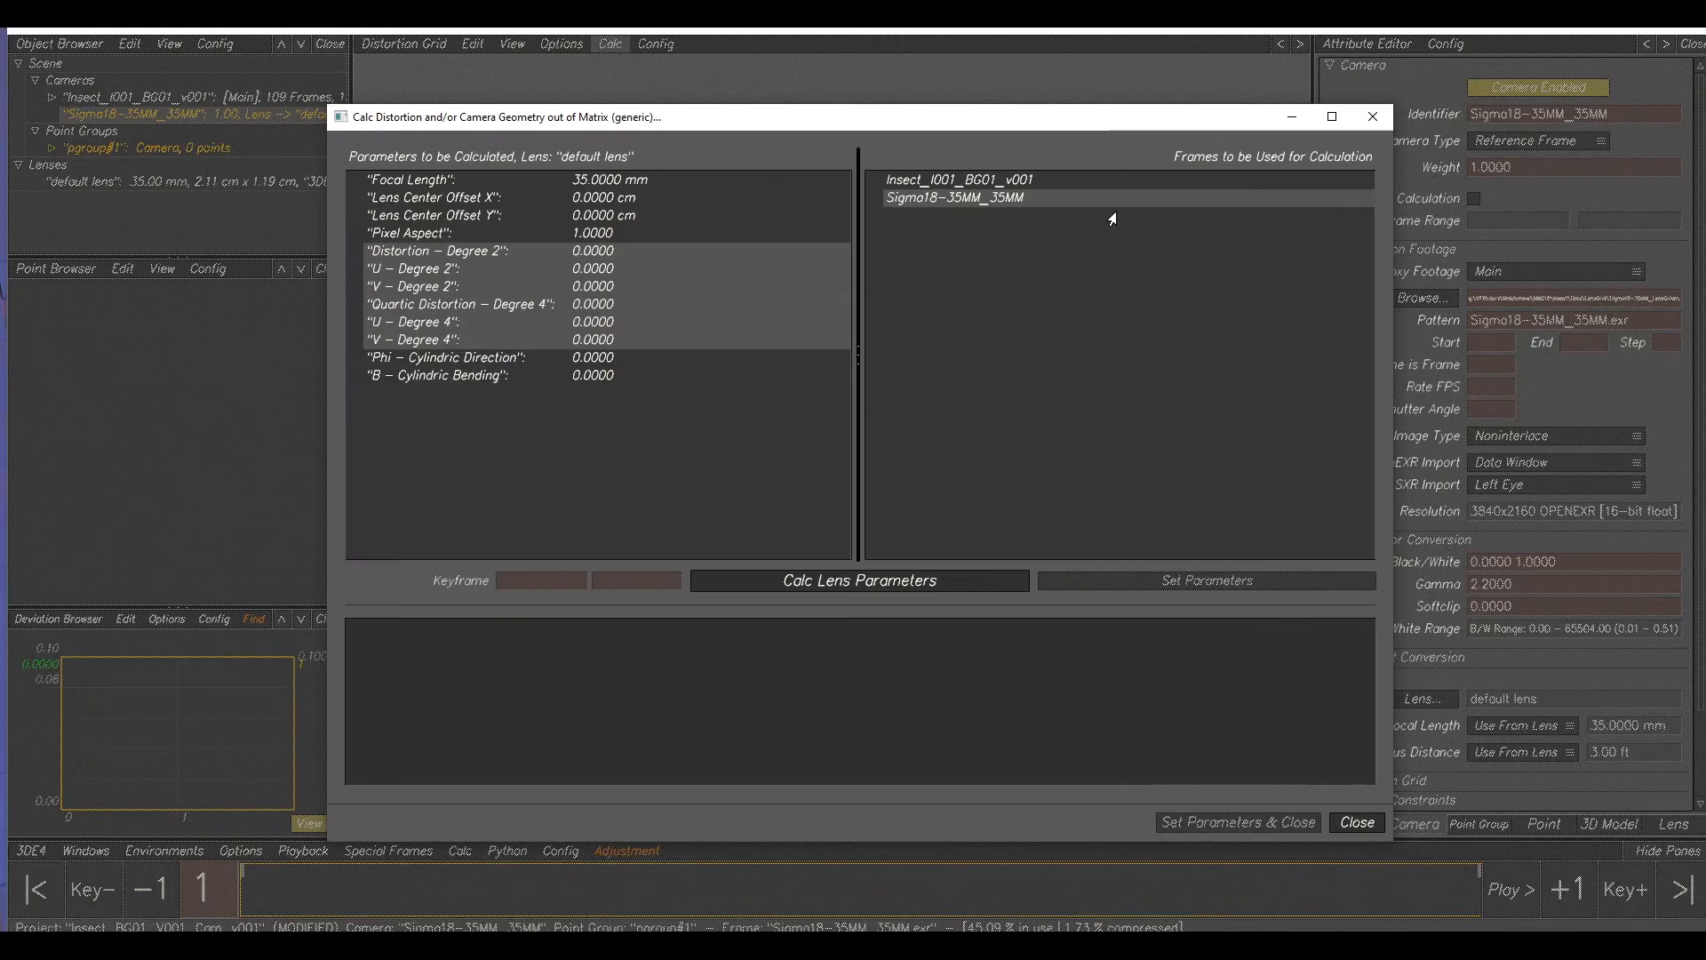
click(871, 584)
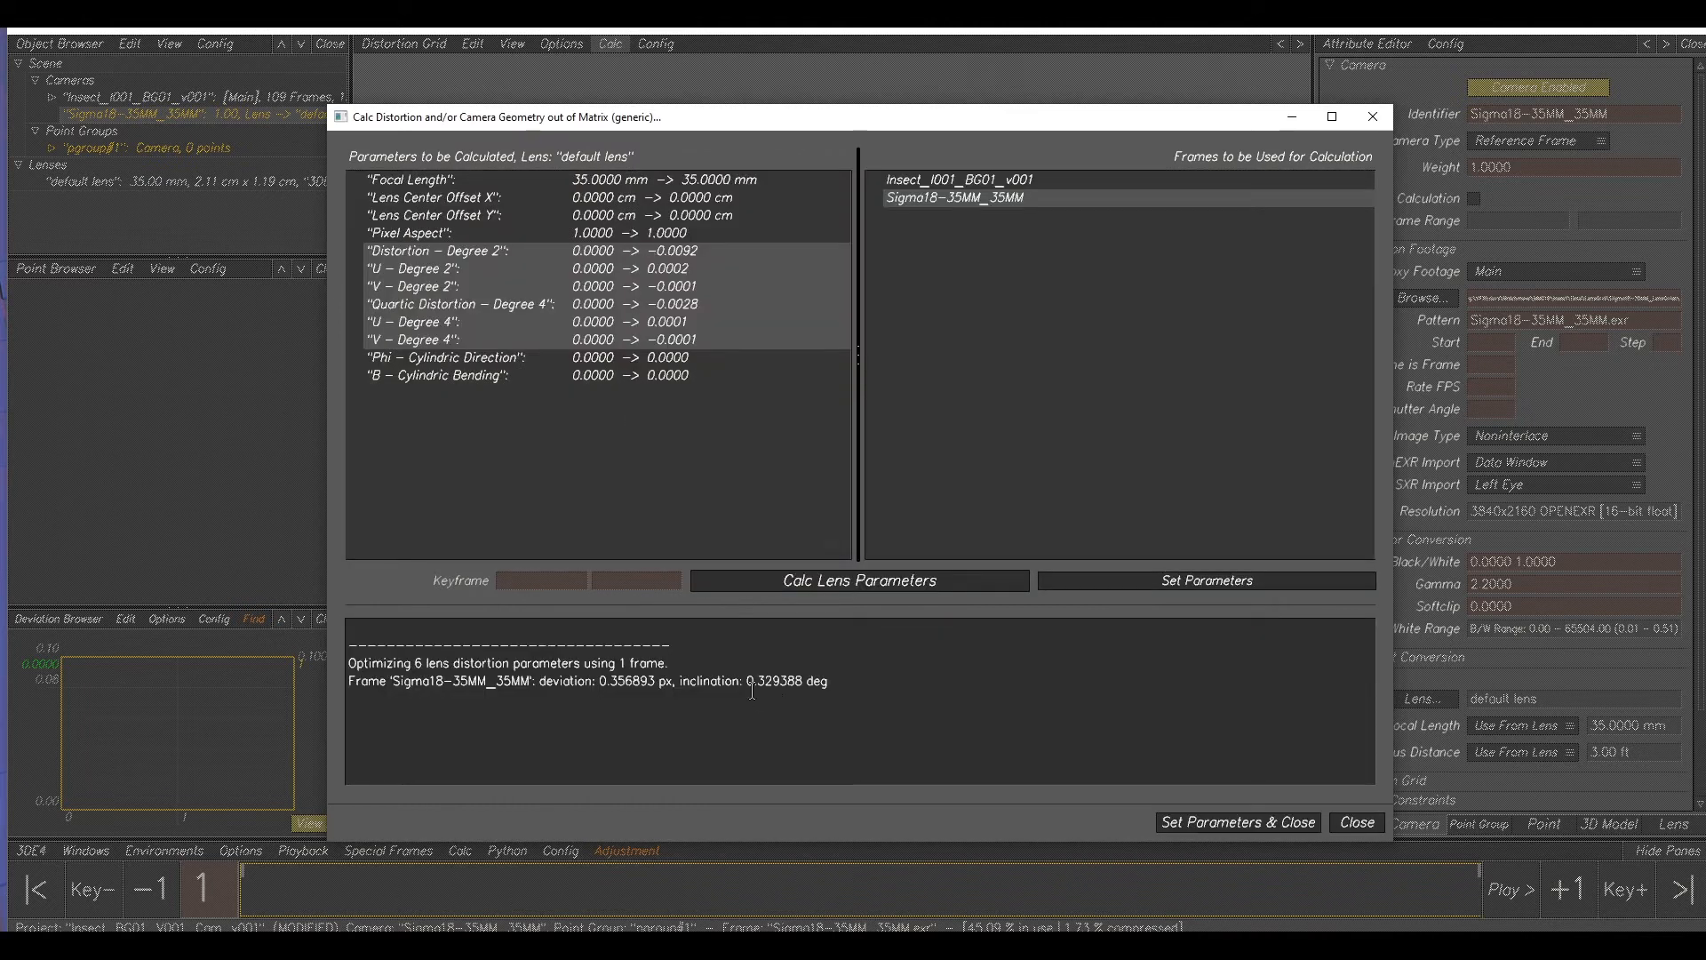
click(1172, 822)
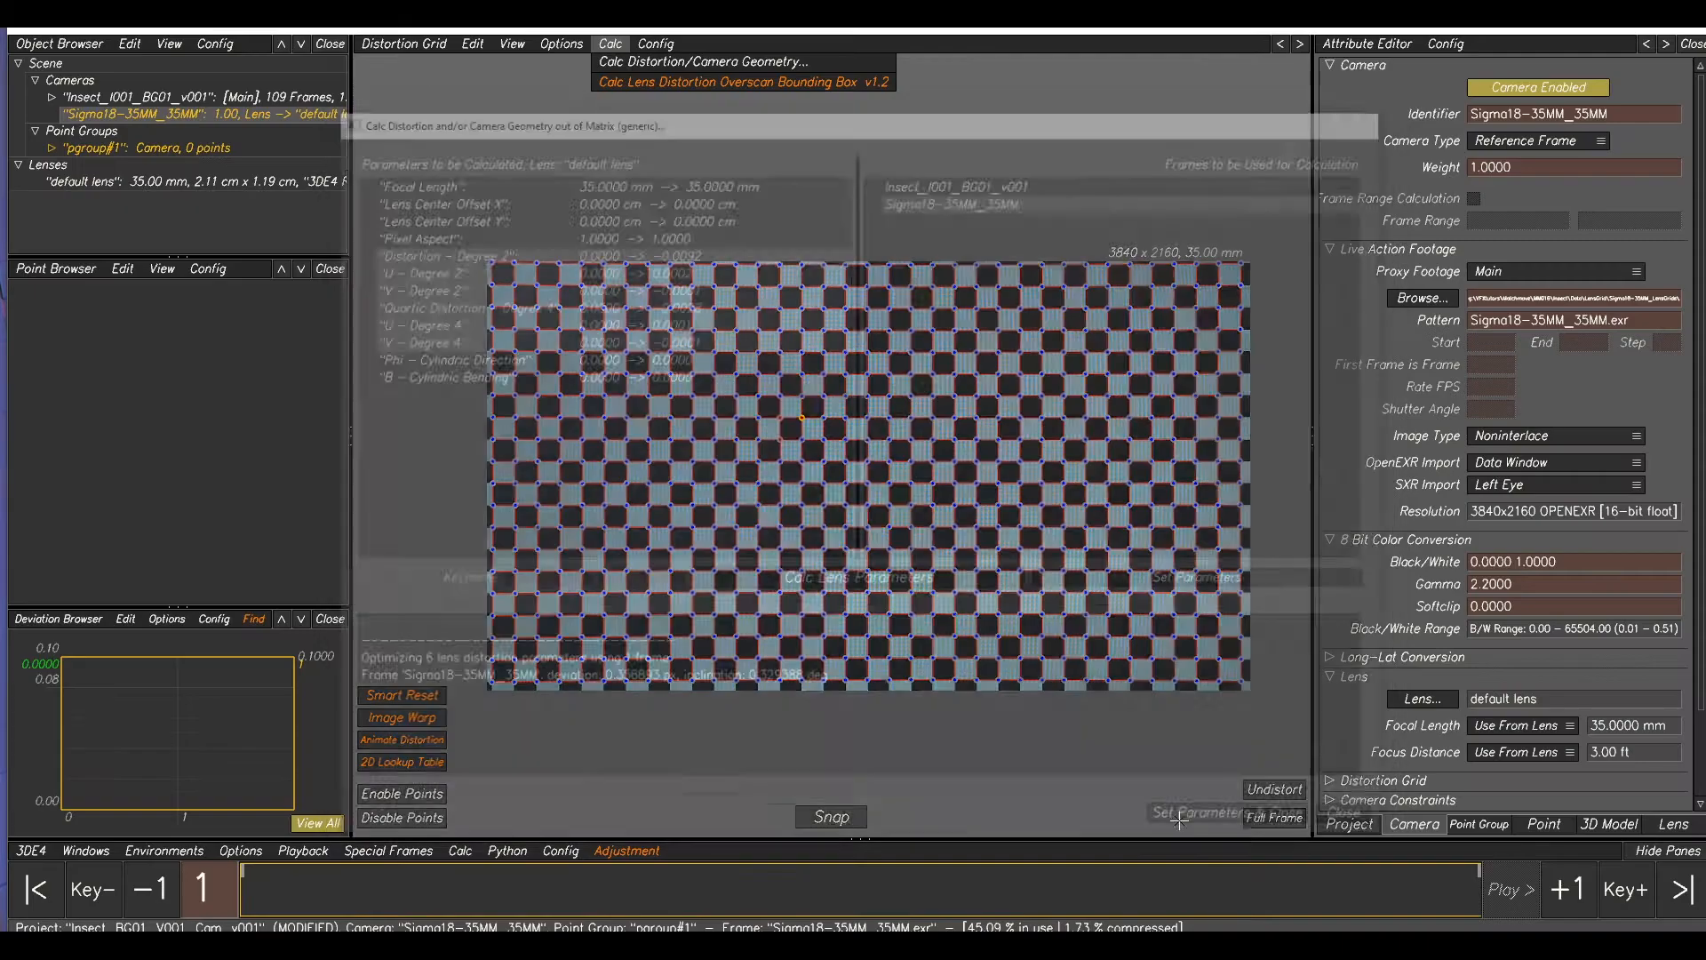
- Toggle undistortion on the lens grid image to compare its distorted and undistorted versions
click(1273, 790)
click(1274, 790)
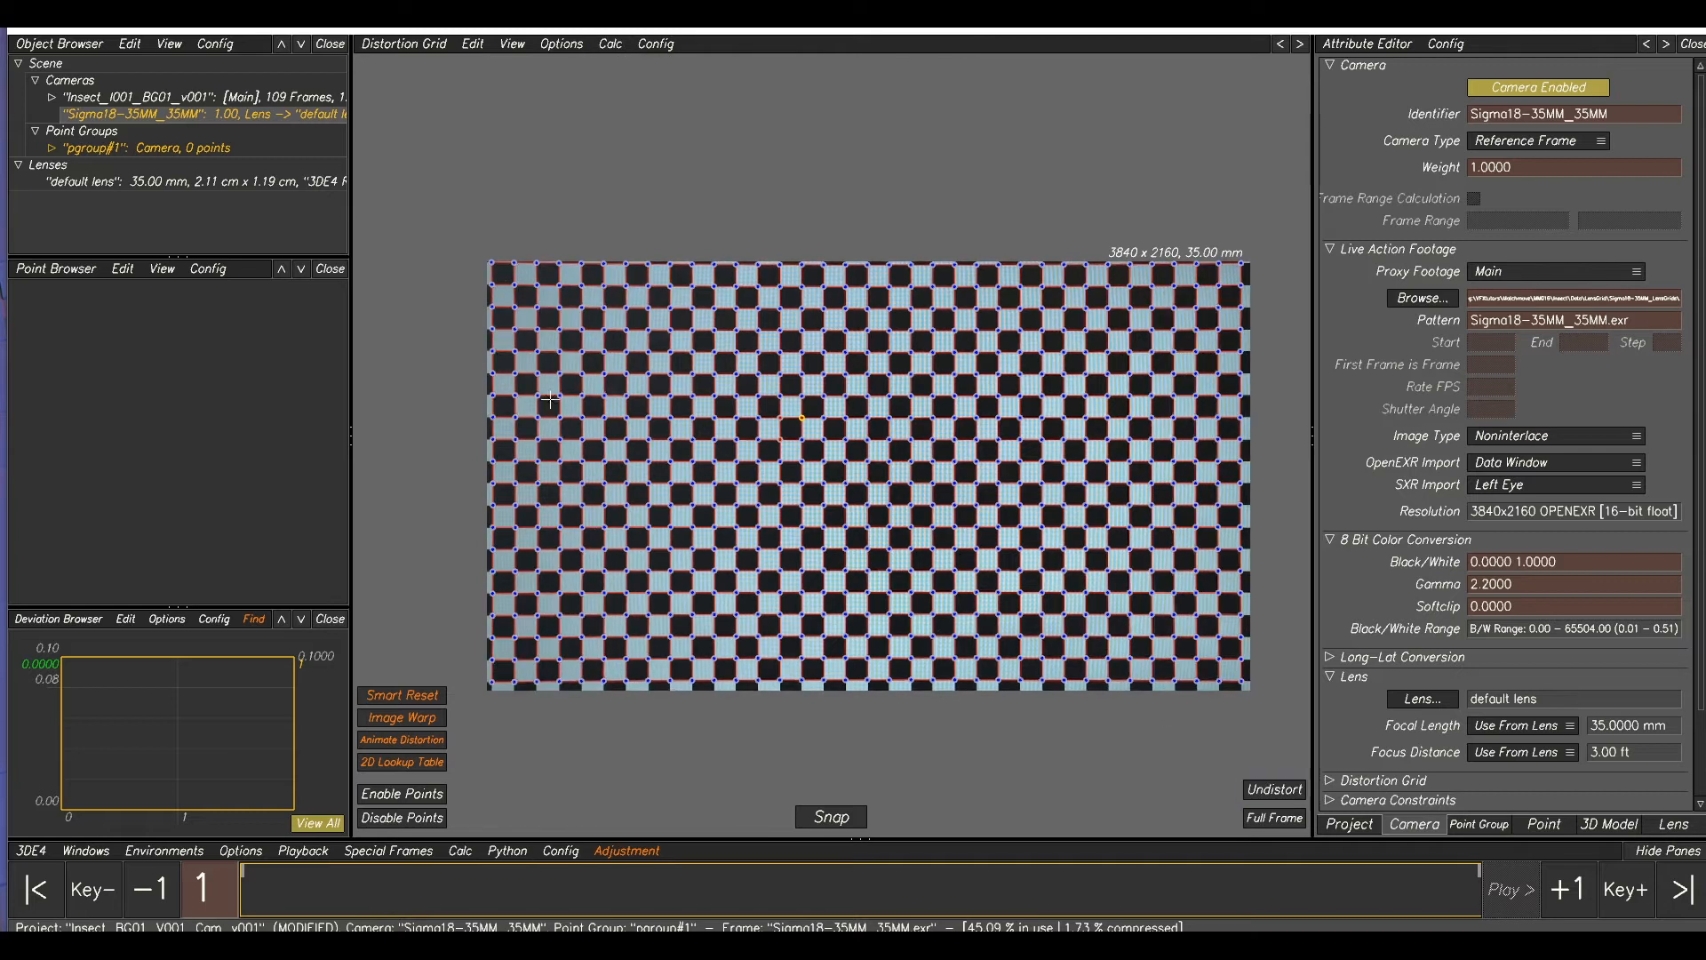
click(1275, 790)
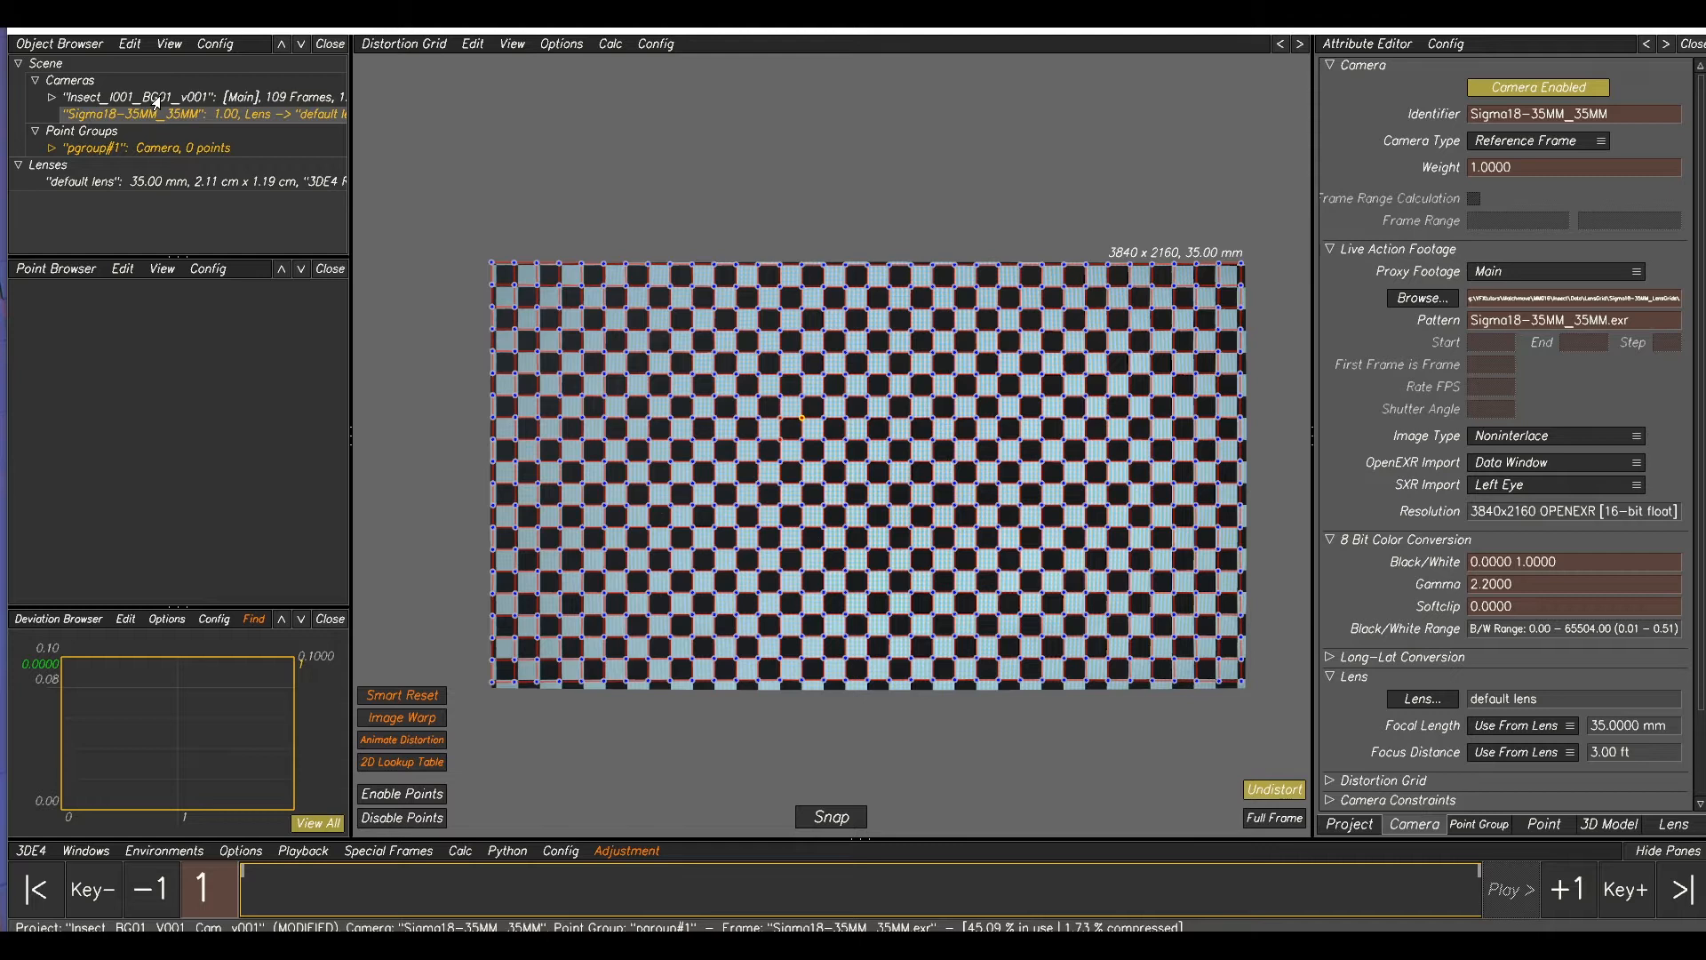
- Make the Insect_I001_BG01_v001 sequence the current camera and toggle undistortion to compare the plate with and without it
click(225, 98)
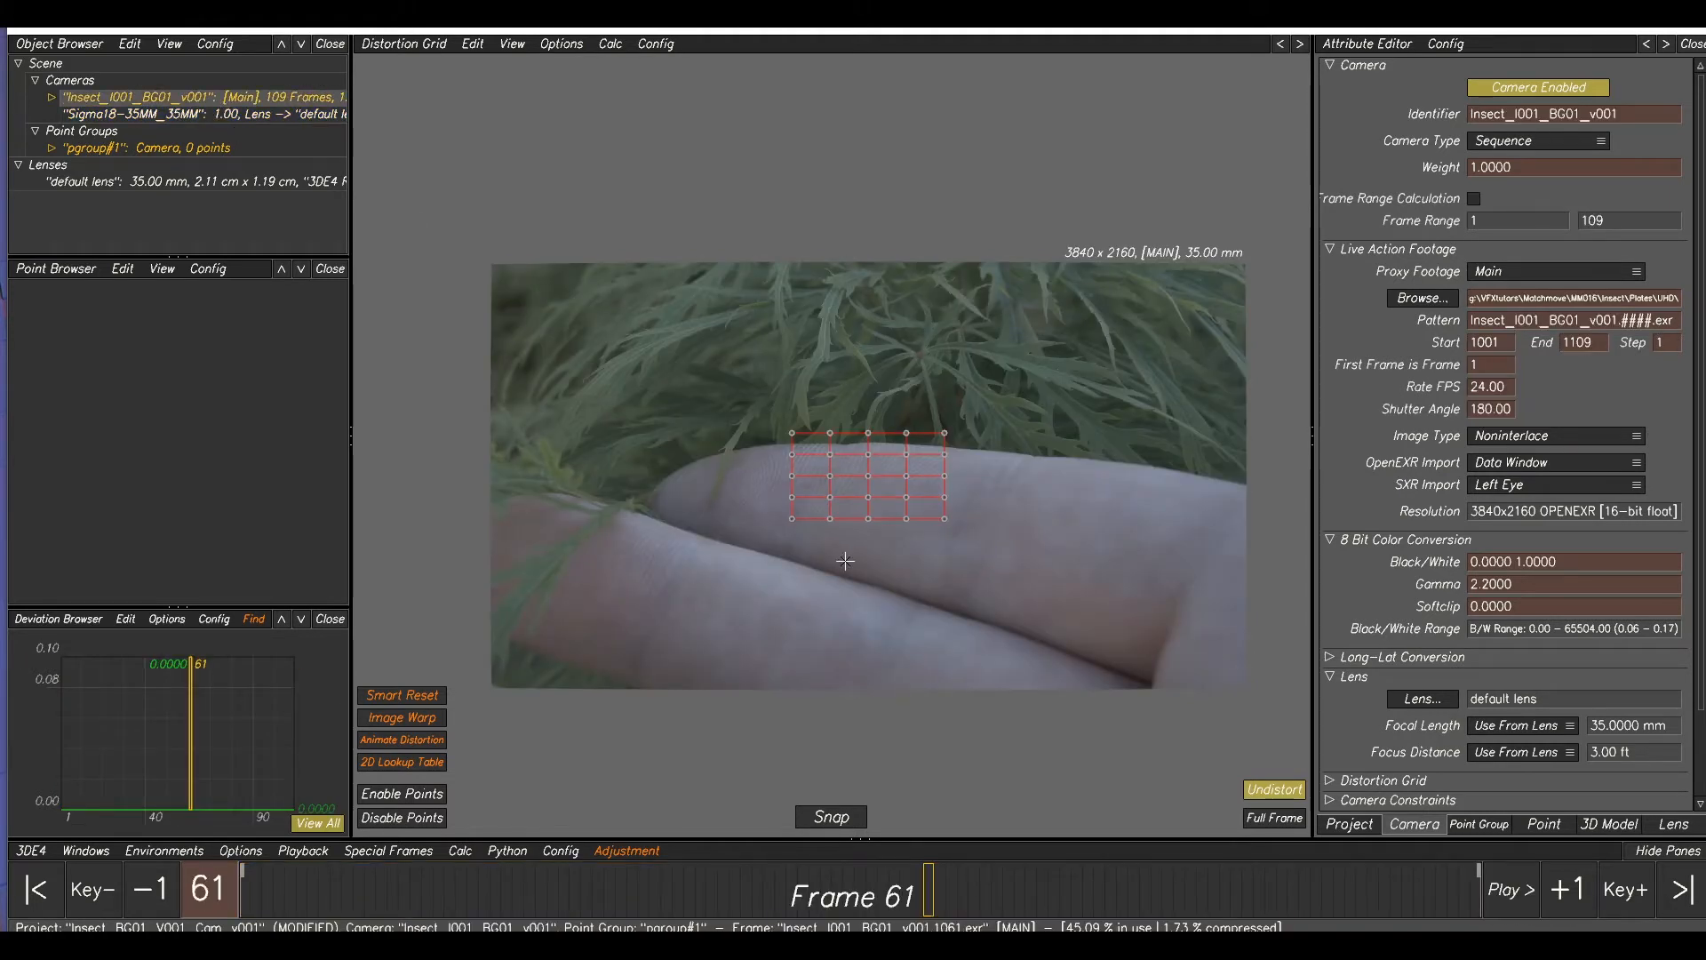
click(1278, 790)
click(1278, 790)
click(1278, 790)
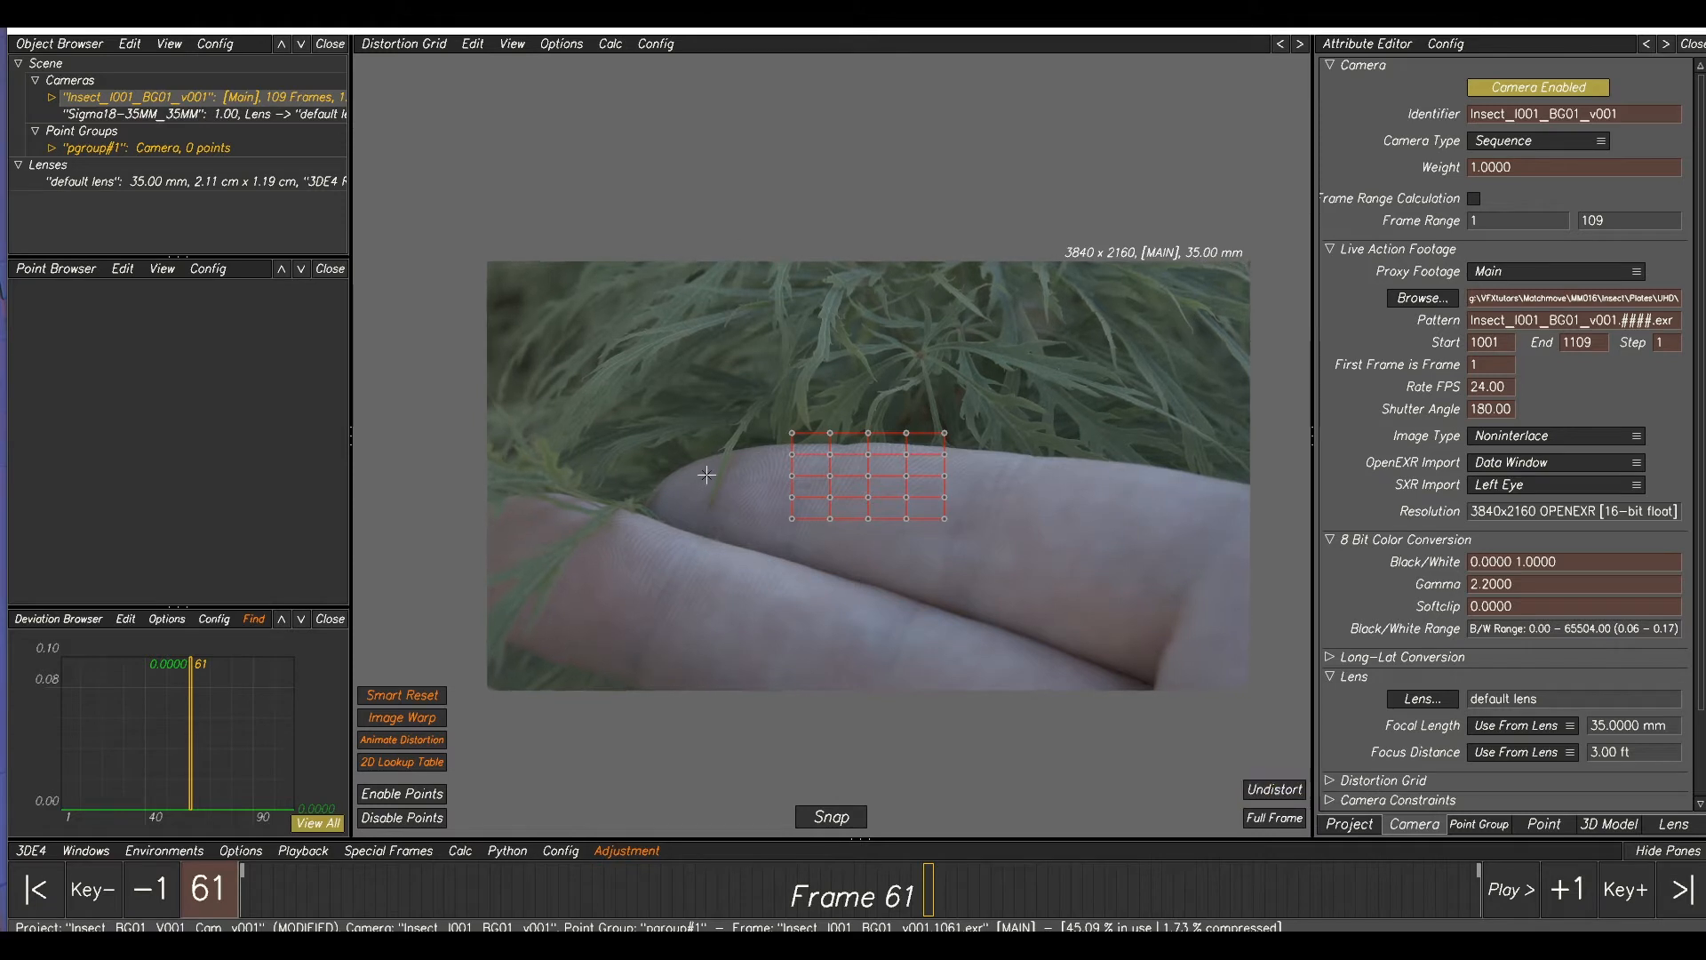
click(1285, 794)
click(1285, 792)
click(1280, 790)
- Return to the Manual Tracking view and scrub the Insect plate back to frame 15
key(F2)
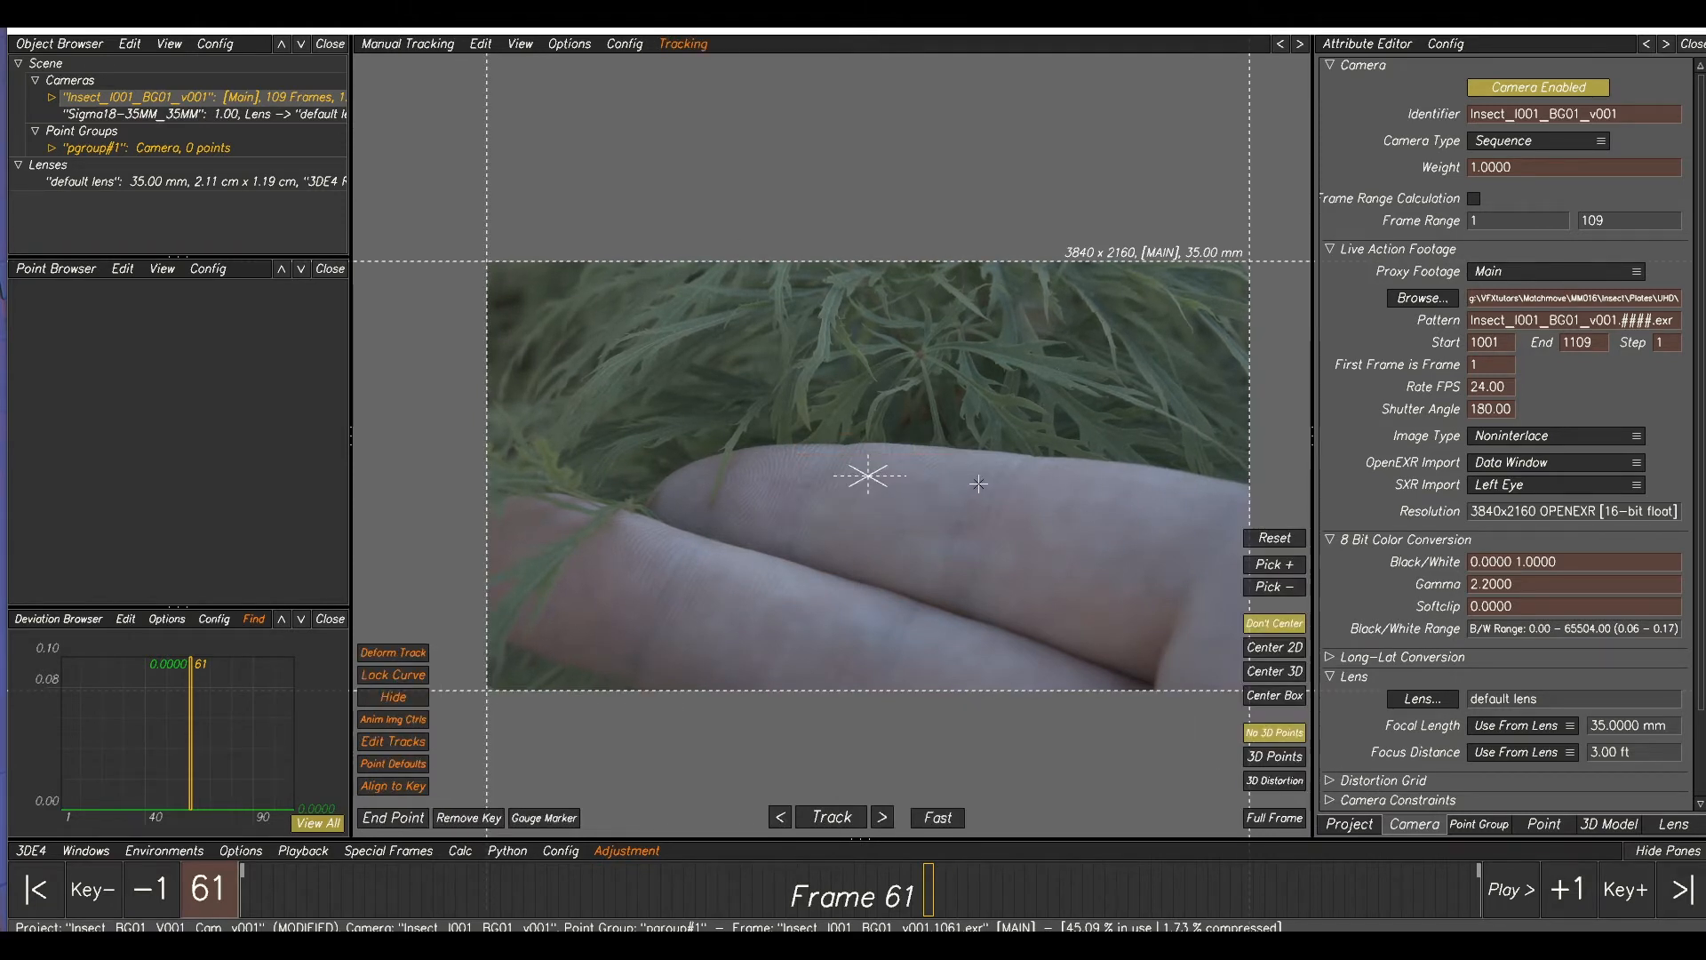
middle_drag(1070, 384, 1040, 359)
drag(944, 892, 677, 896)
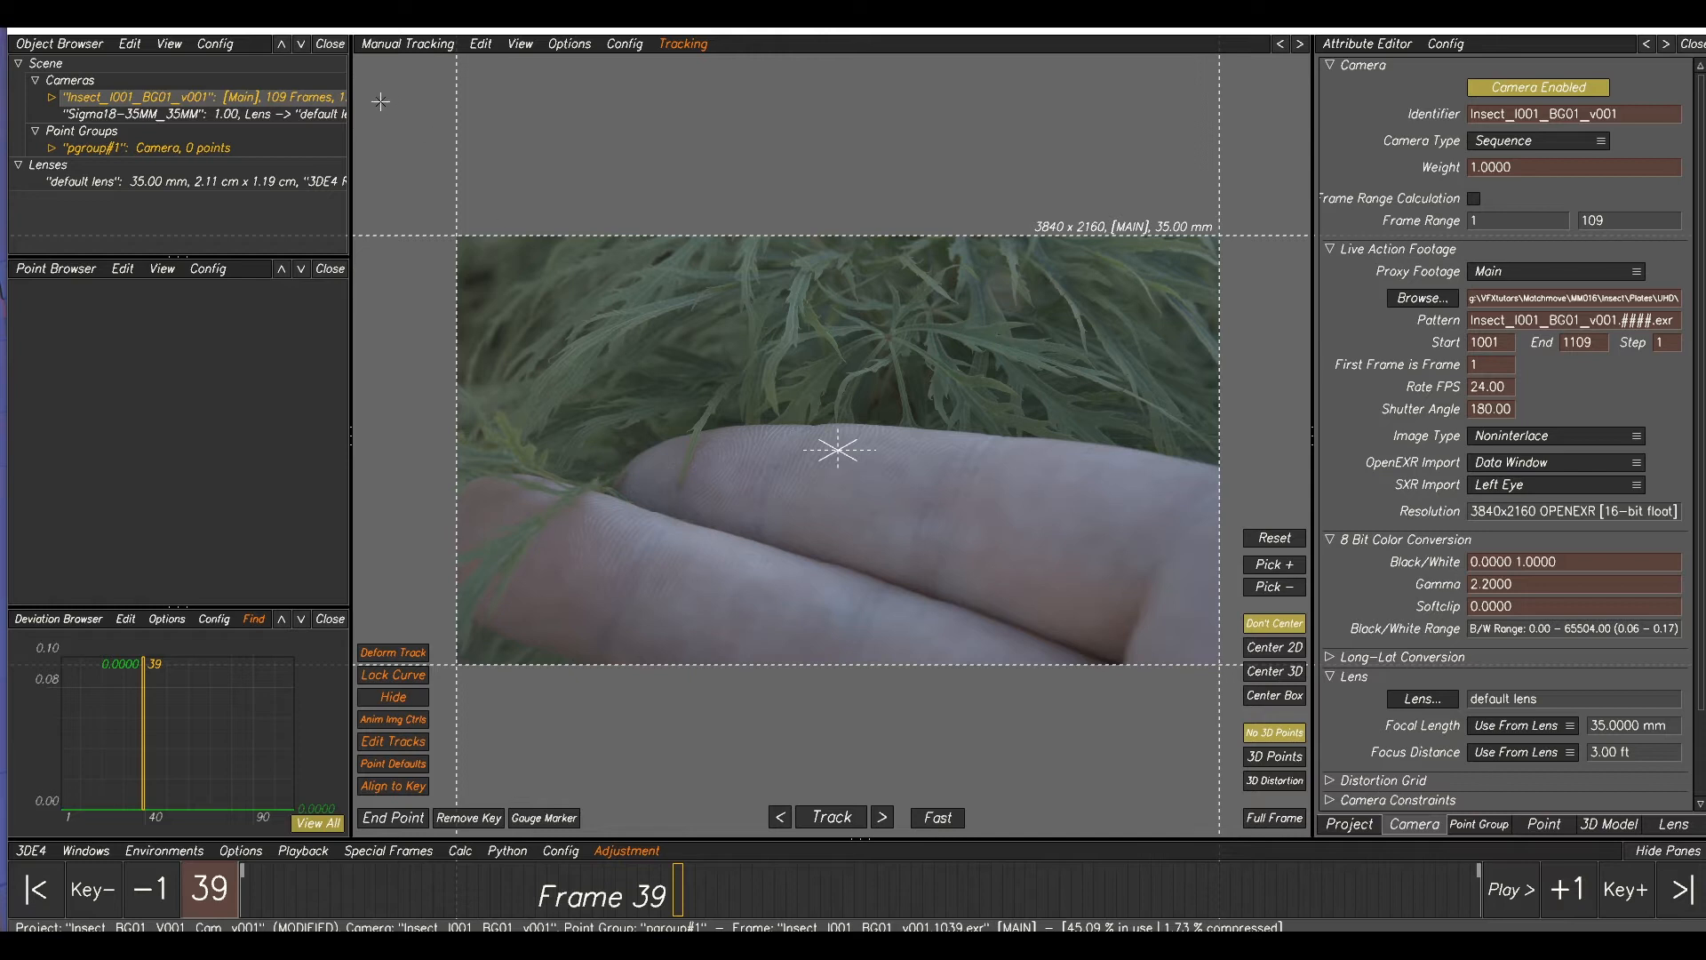
drag(655, 900, 404, 896)
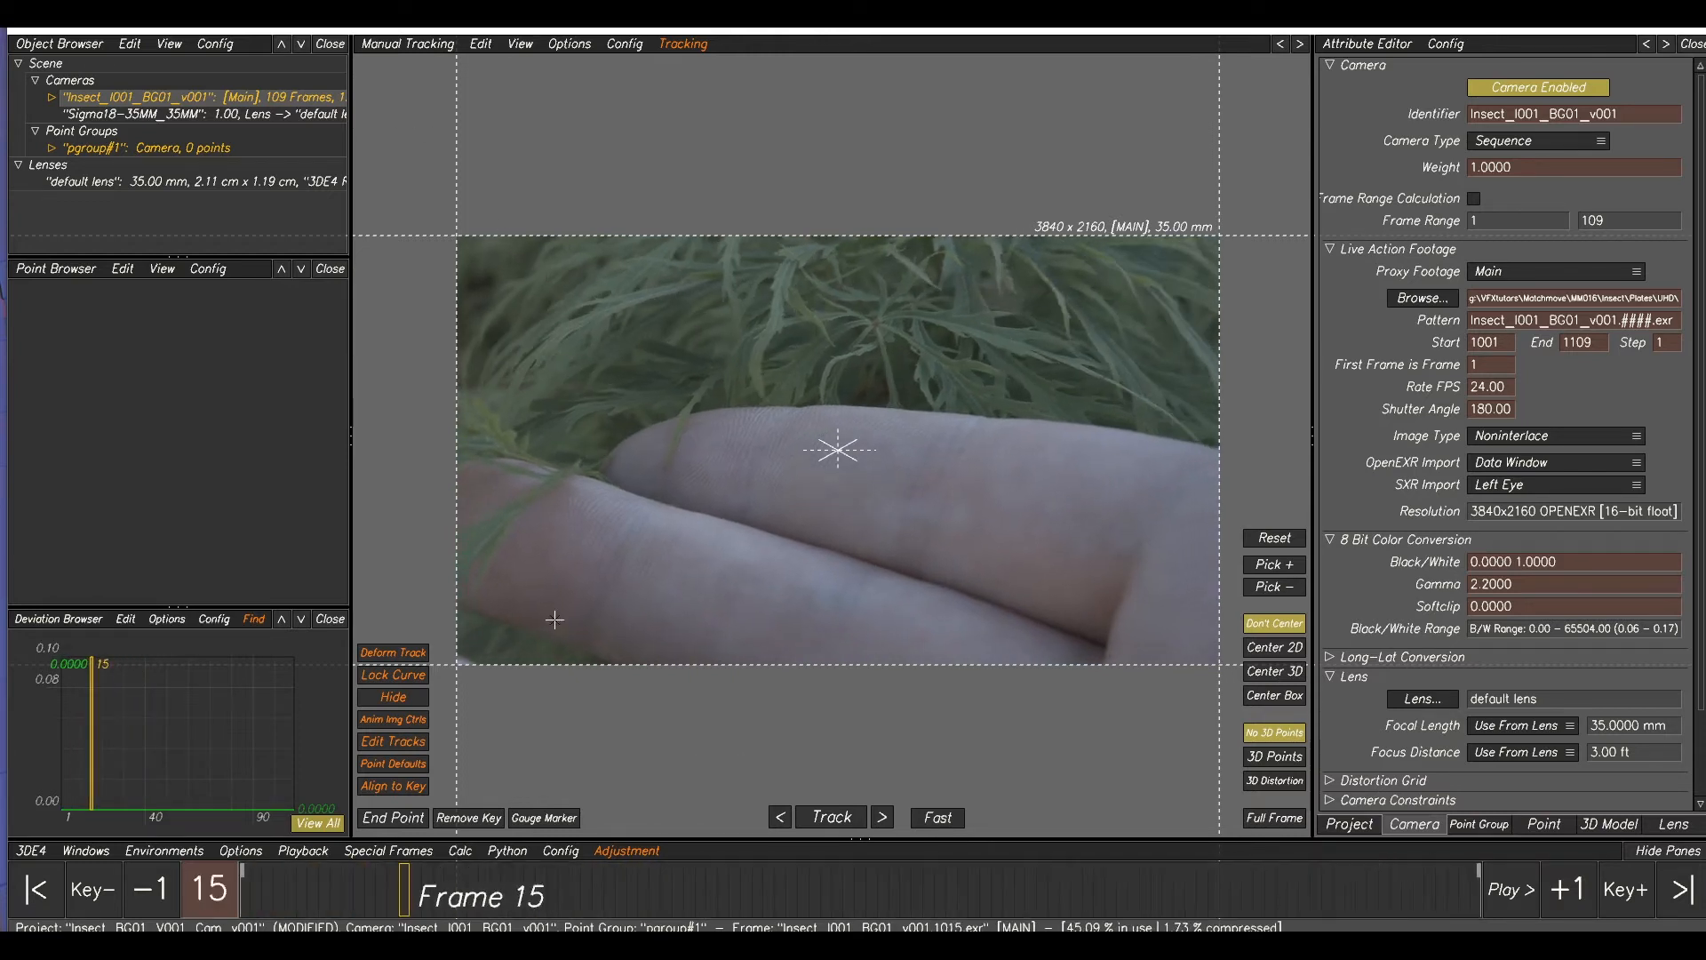
- Import Hand_SetGeo_v001.obj from the Insect Data\SetGeo folder as a 3D model of pgroup#1
click(51, 148)
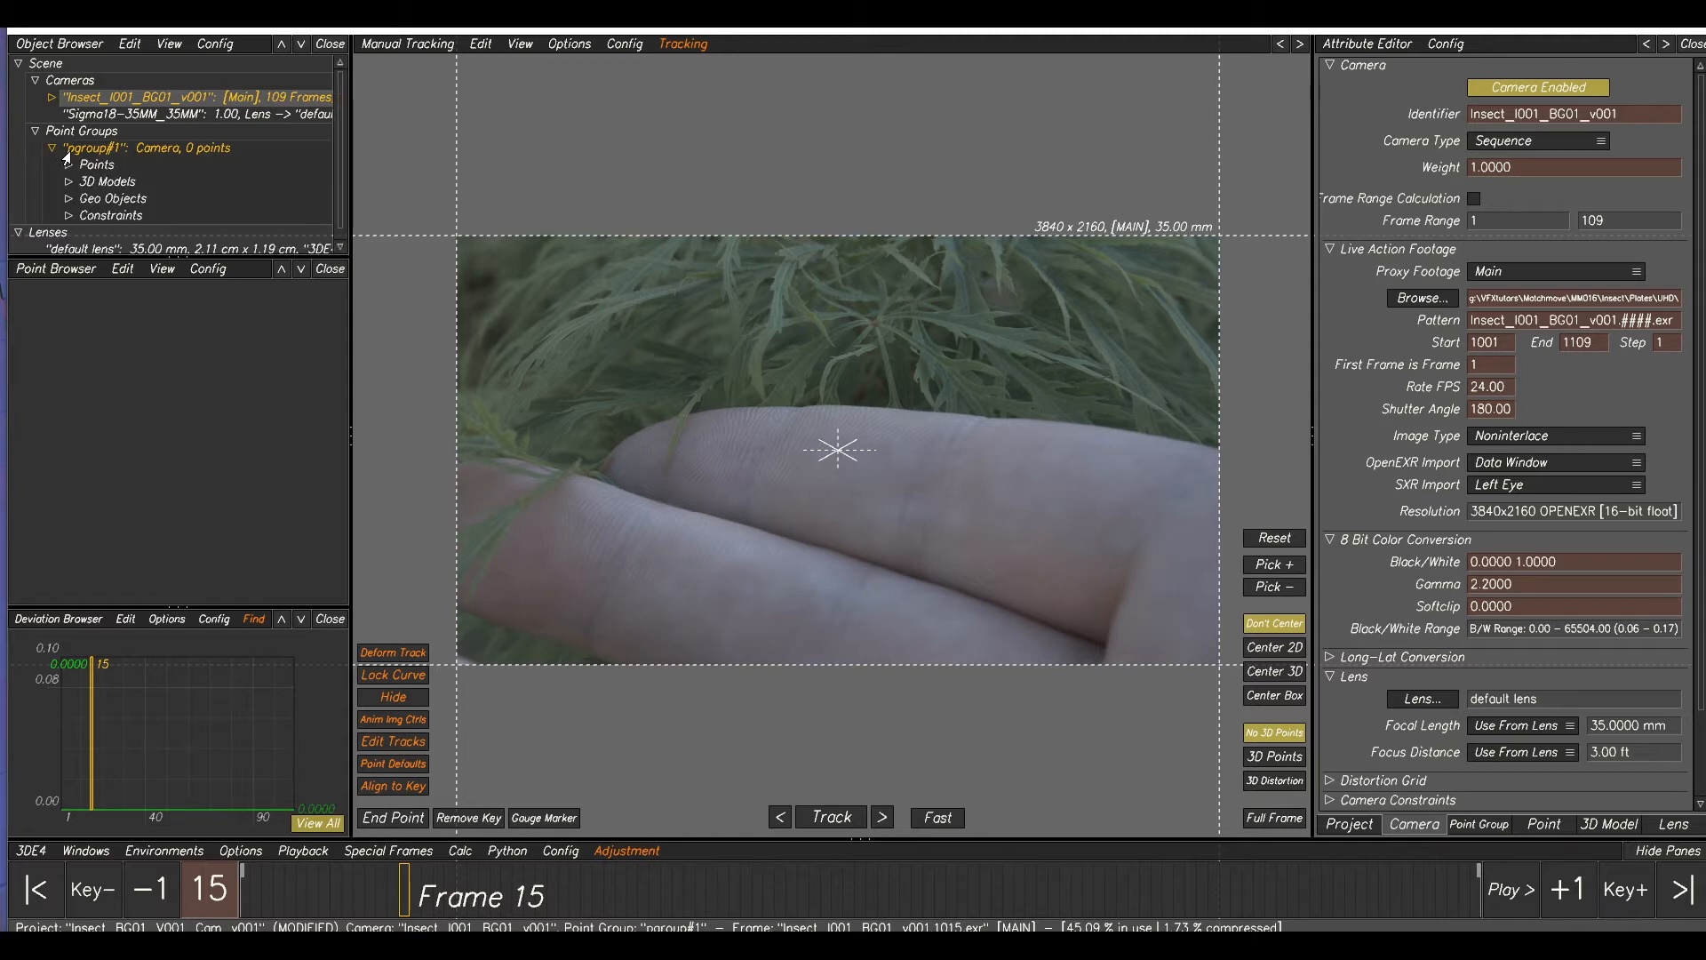
click(80, 180)
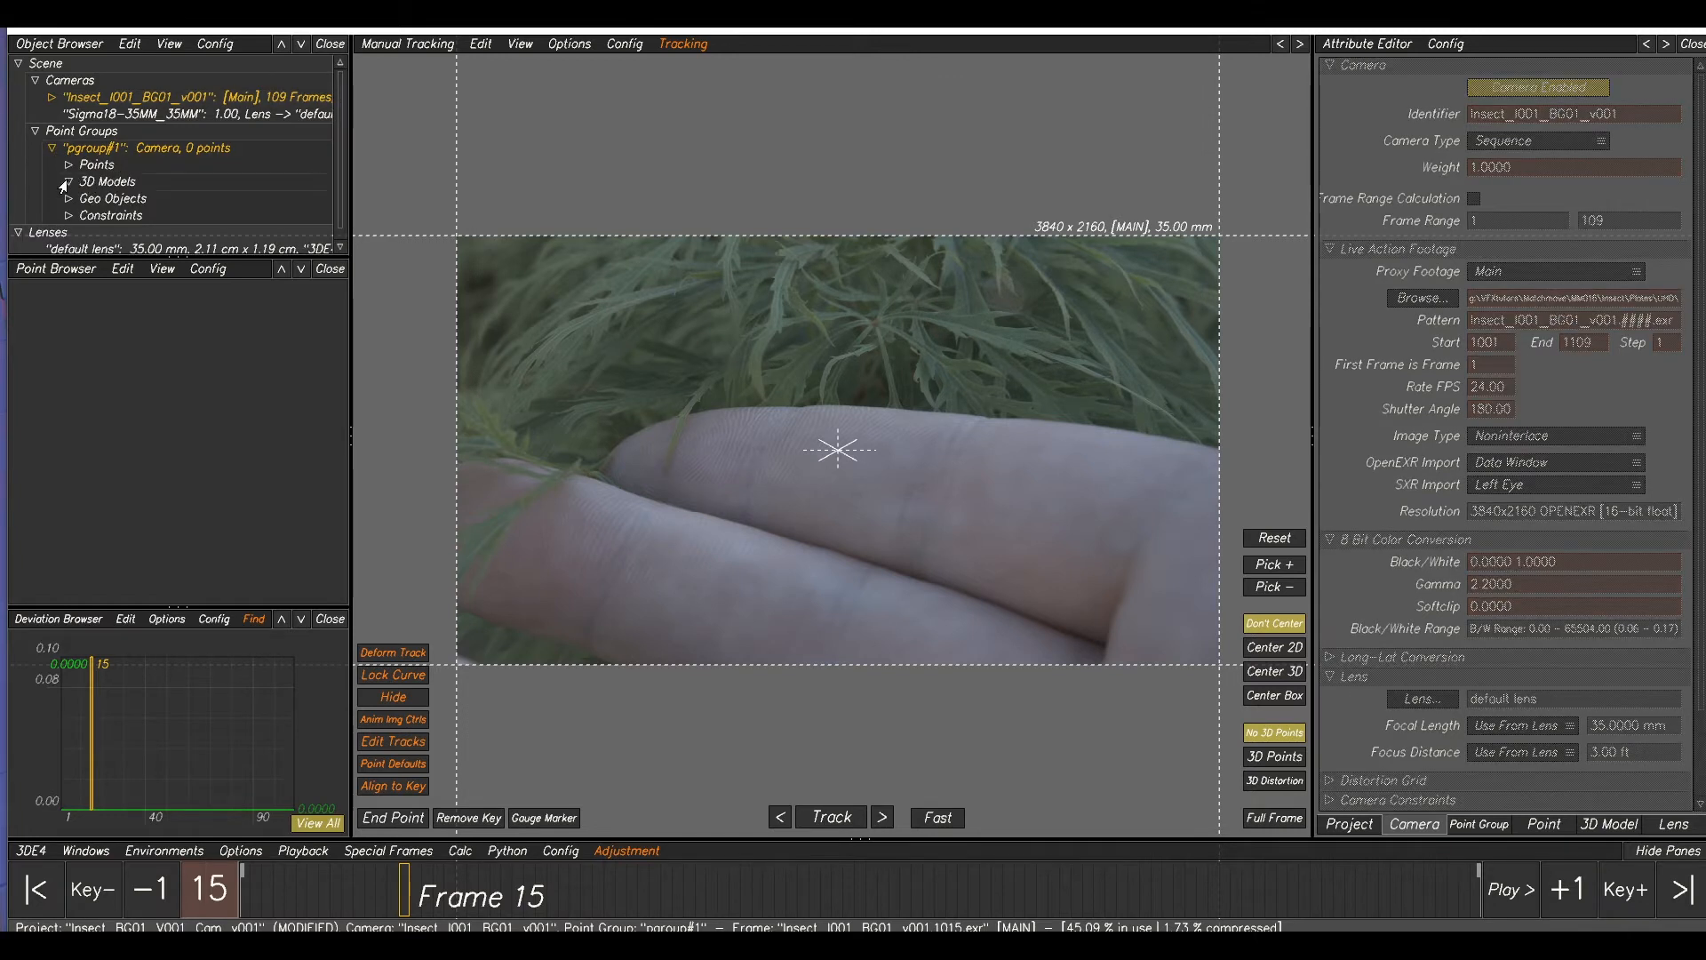
right_click(92, 188)
mouse_move(150, 197)
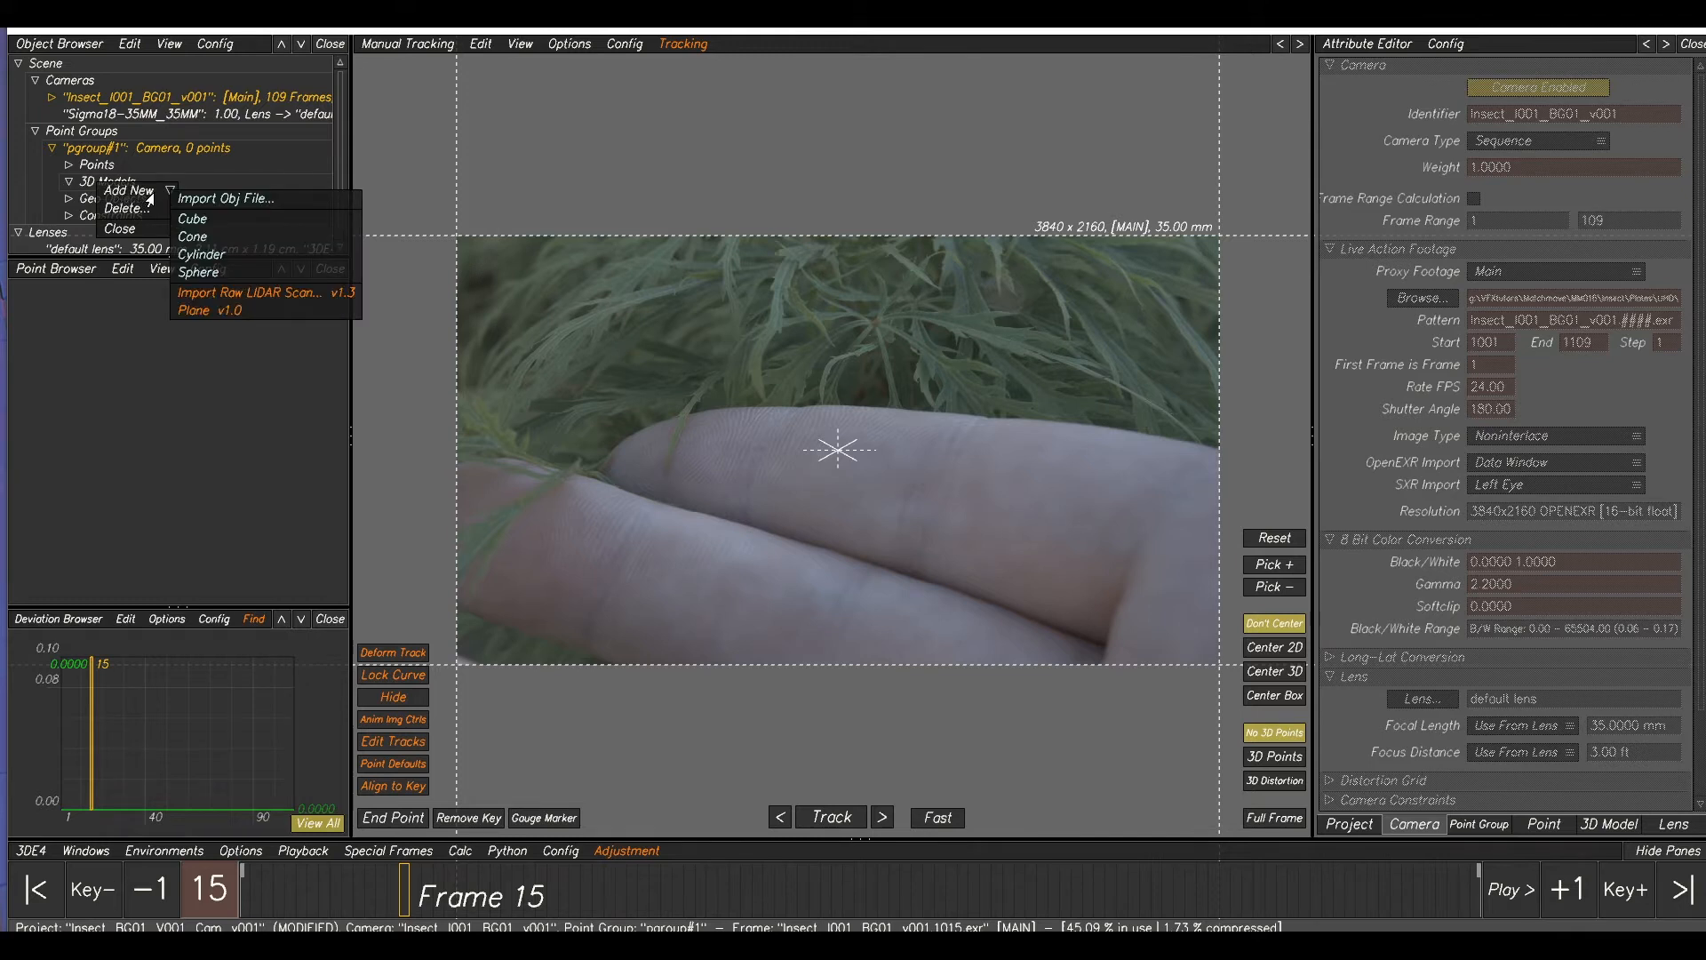
click(206, 200)
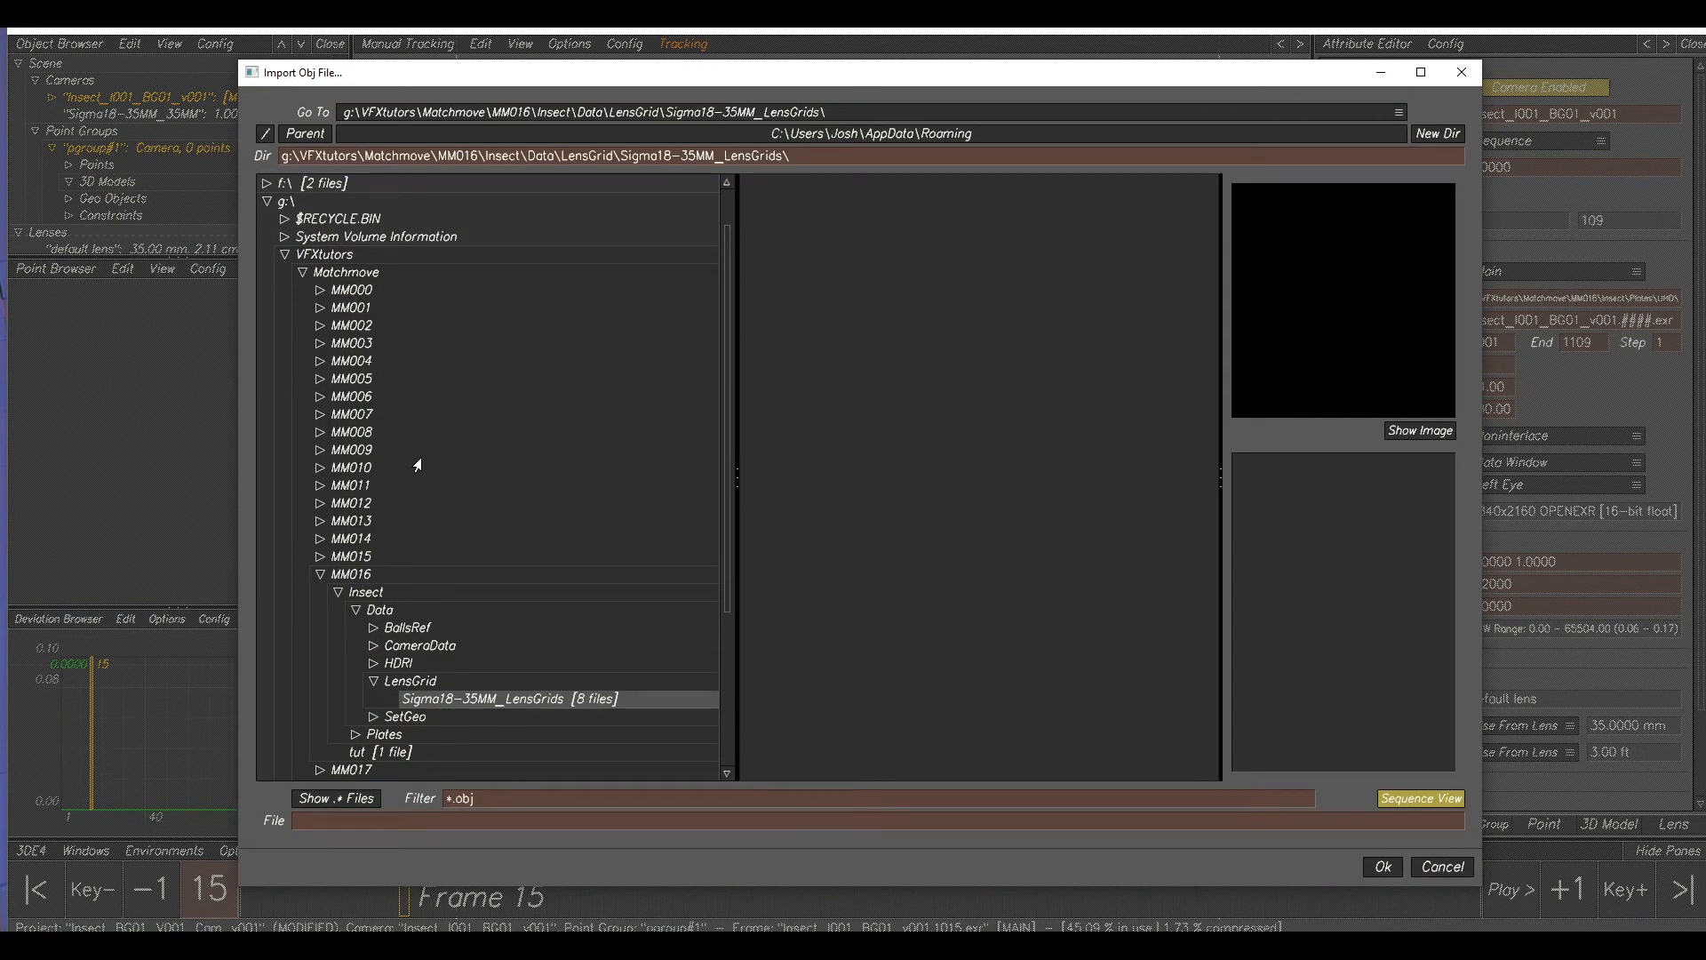
click(373, 682)
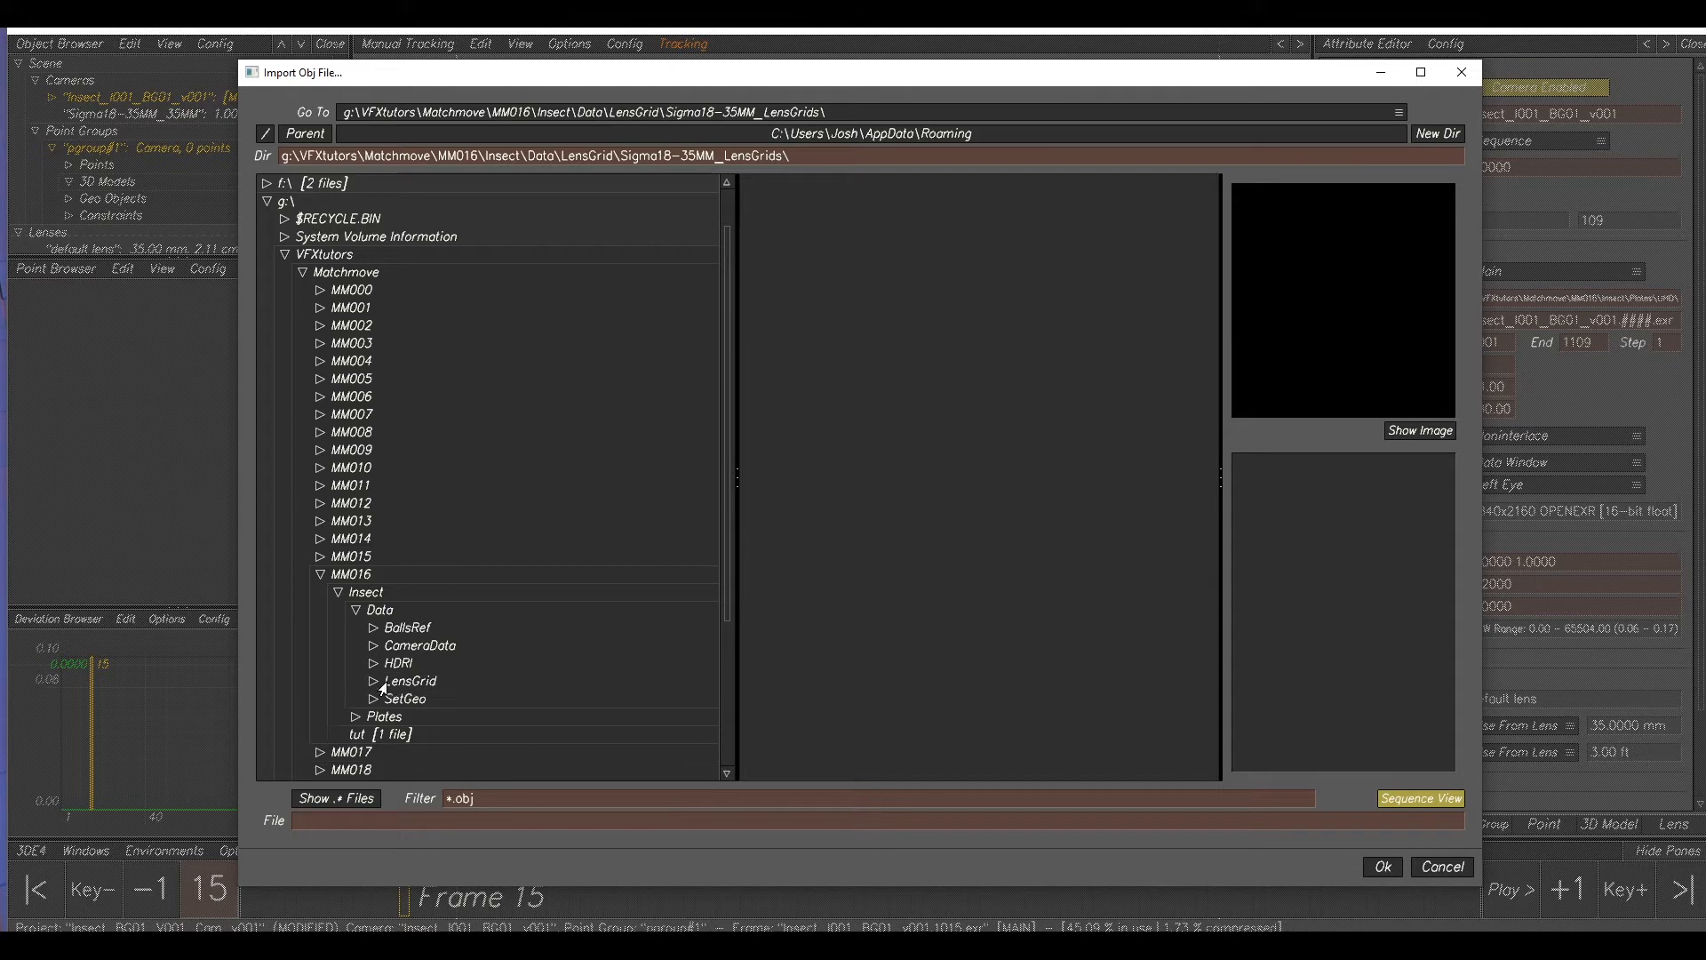
click(389, 700)
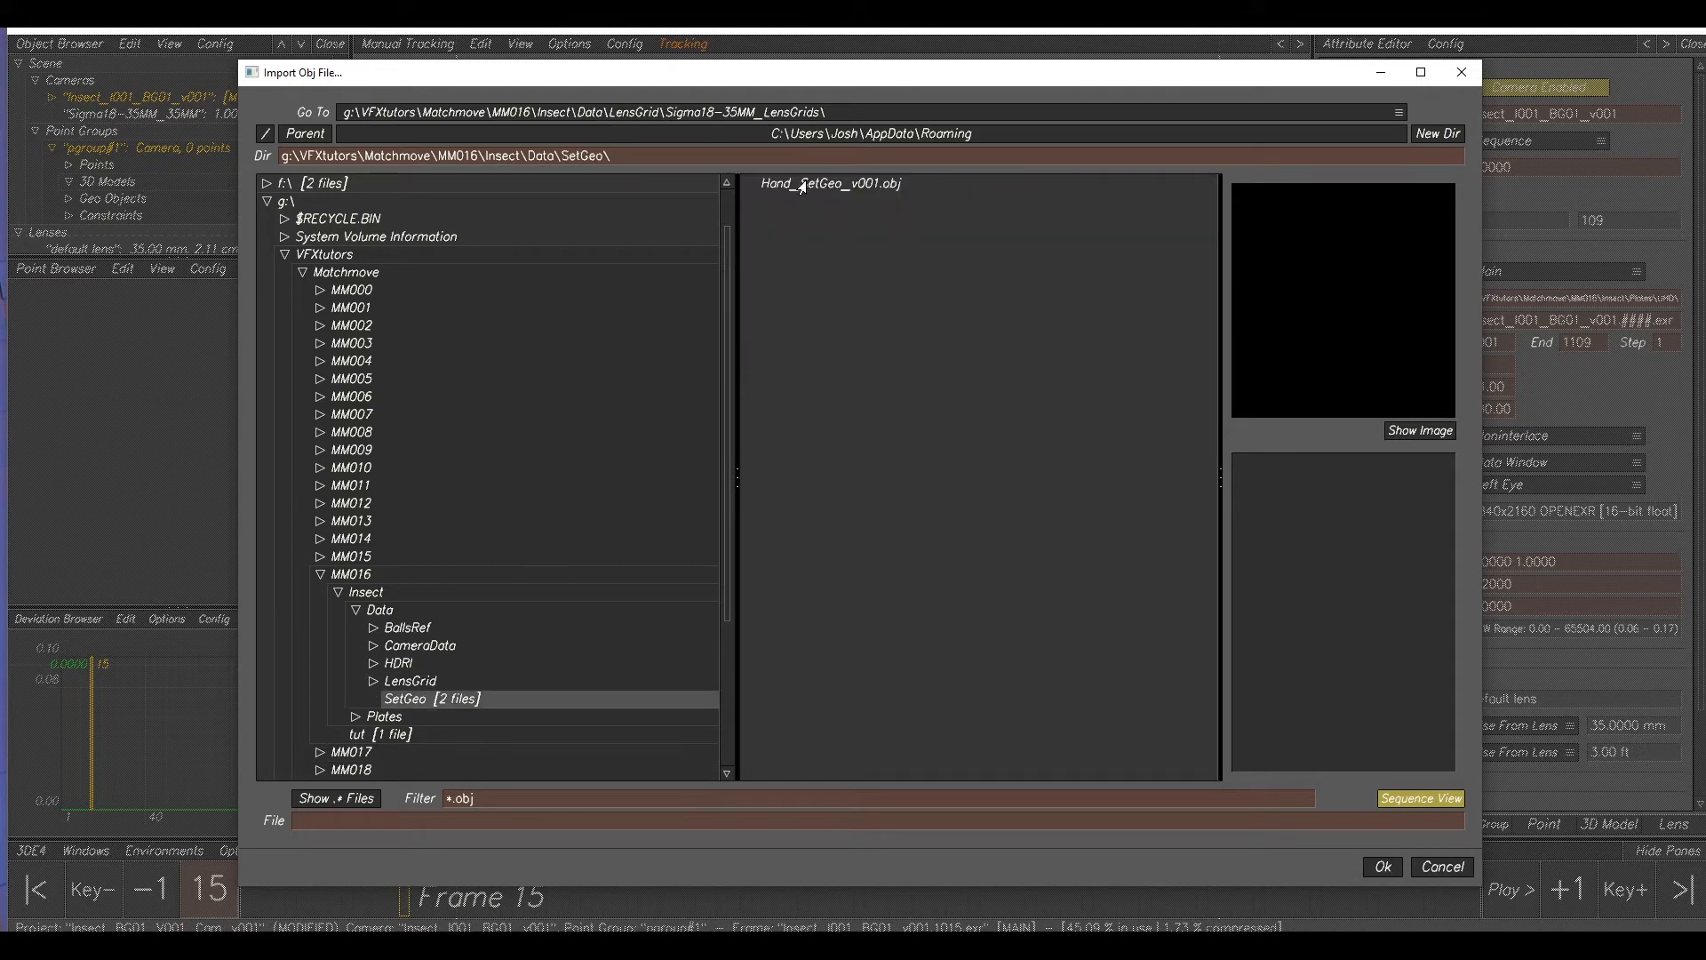
click(802, 186)
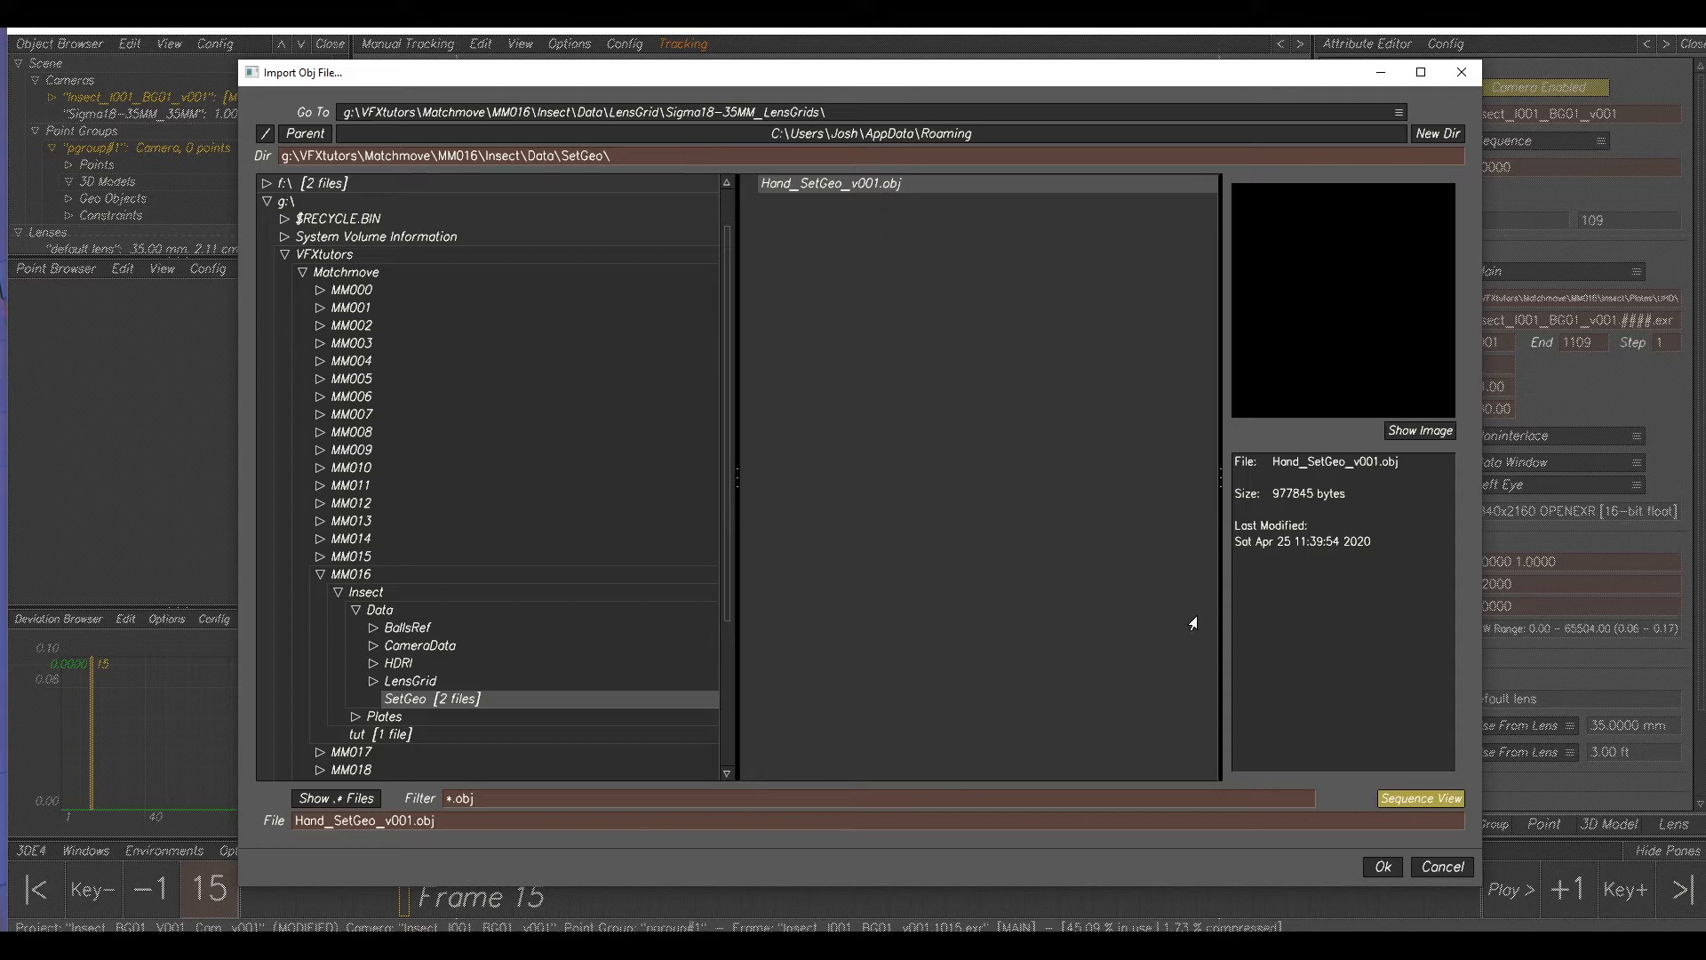
click(1366, 873)
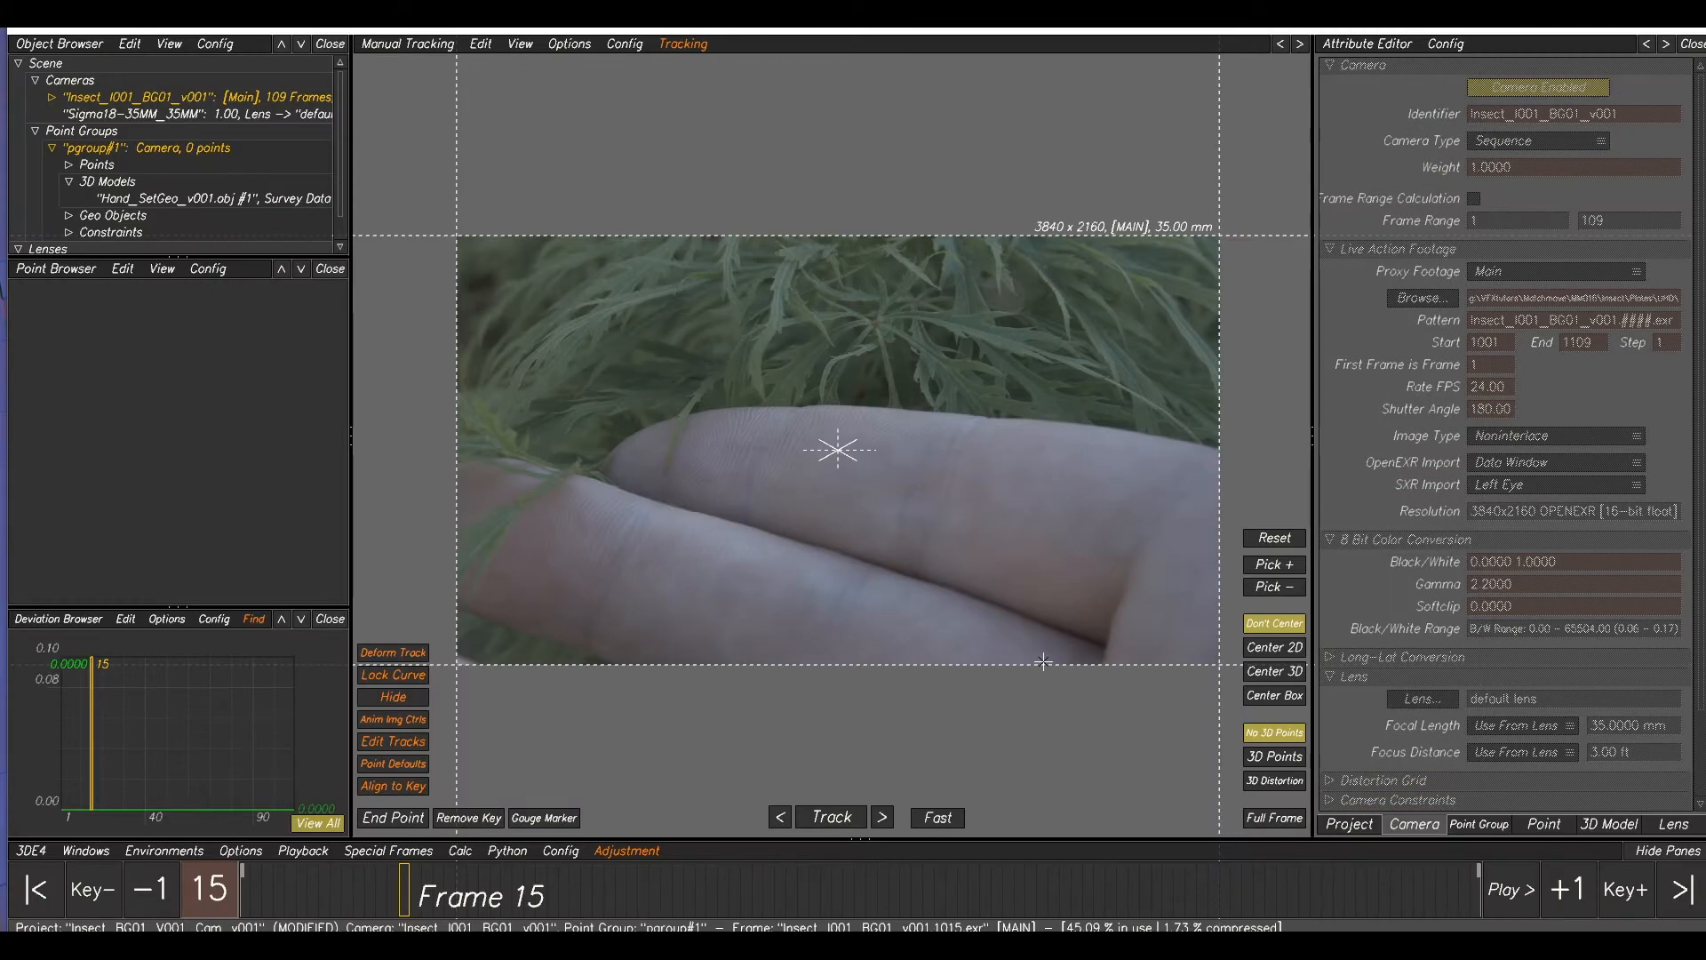
- Switch to the Lineup view, center the hand model and bring it closer until it overlays the plate's hand
key(F2)
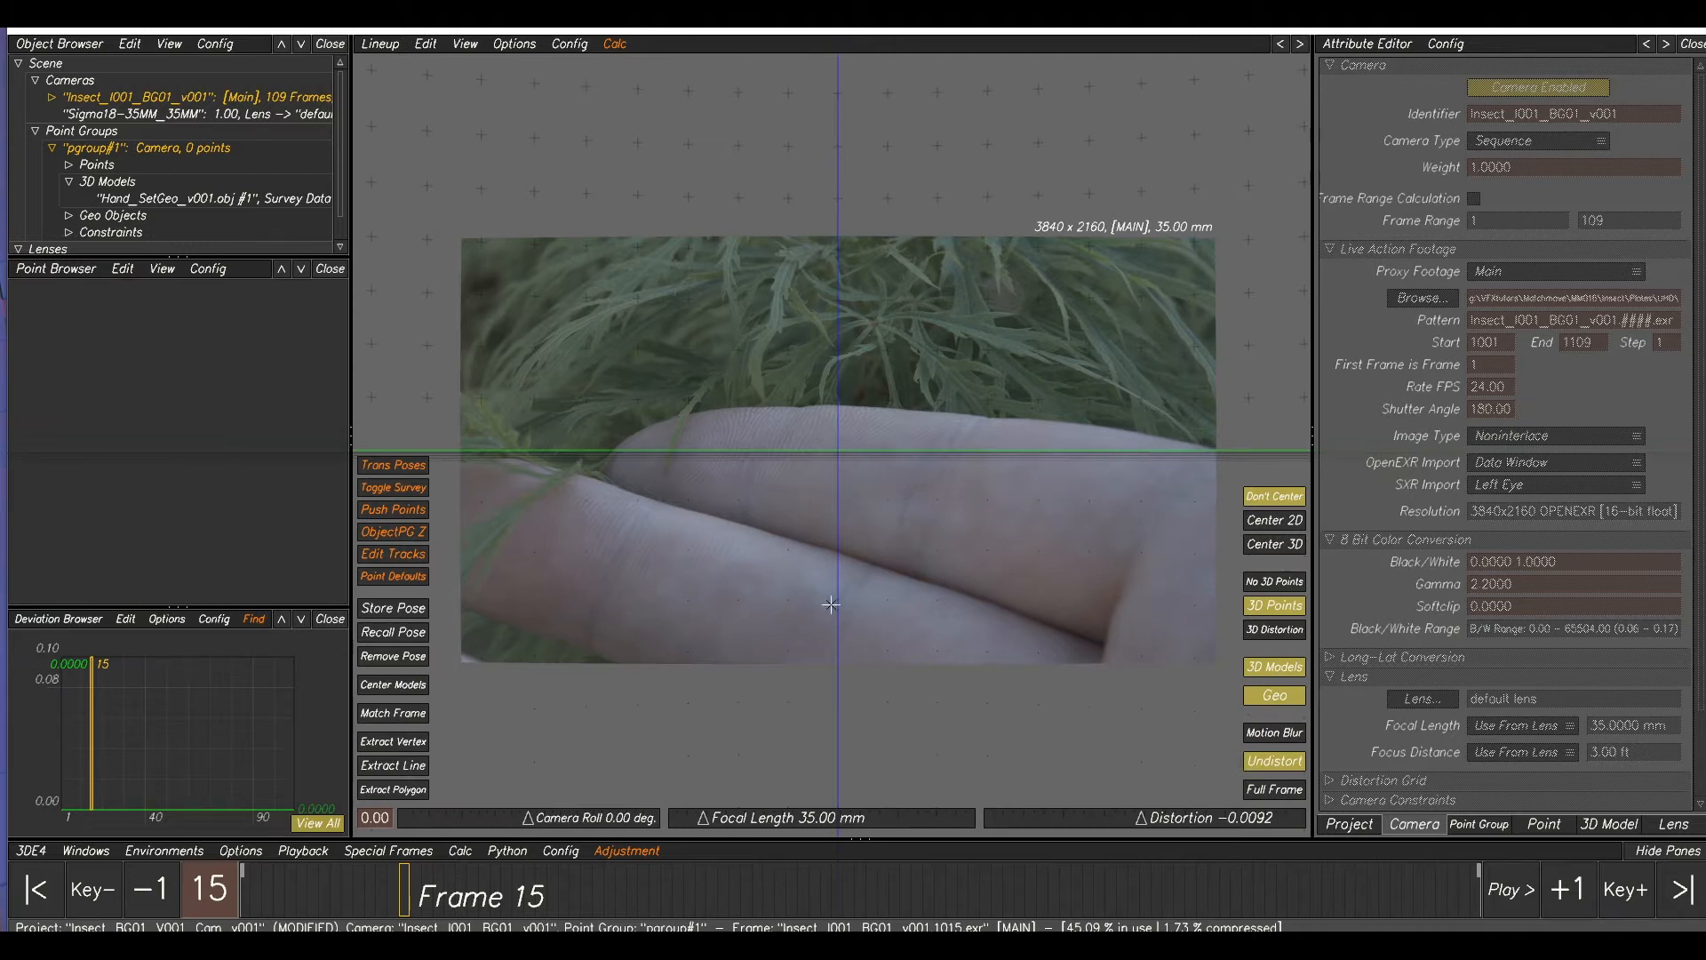
click(388, 690)
alt+right_drag(863, 451, 1028, 628)
alt+right_drag(858, 424, 1264, 773)
alt+right_drag(902, 508, 1244, 738)
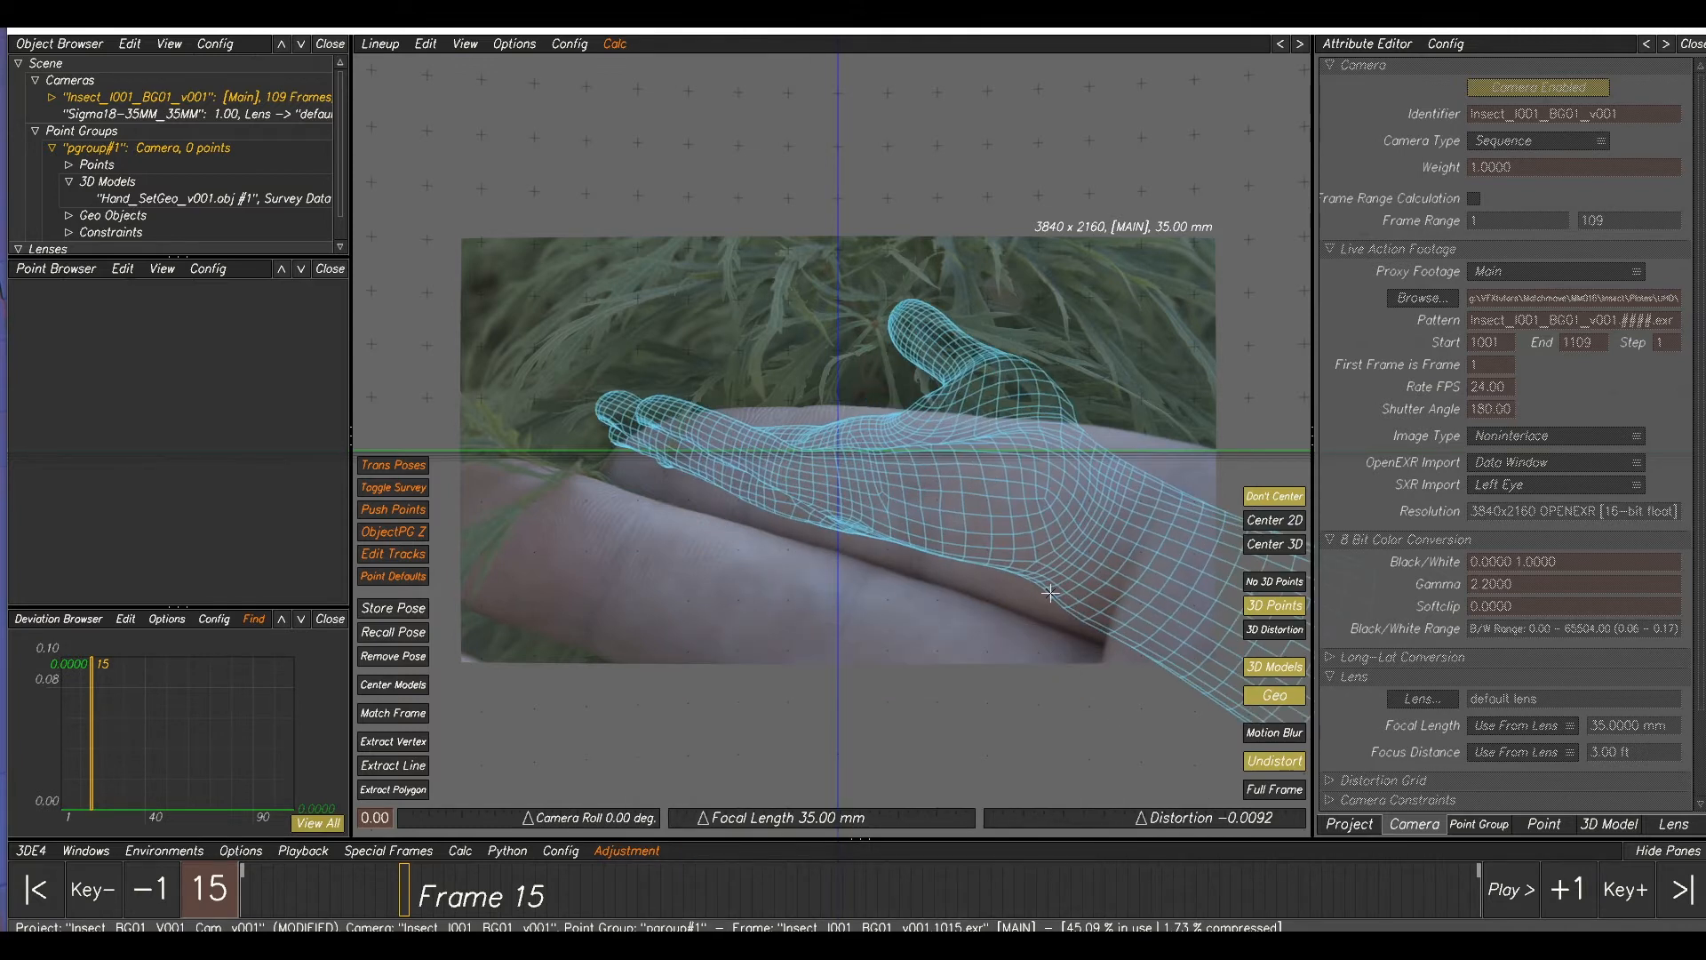
- Rotate and reposition the camera around the hand model so its fingers roughly overlay the fingers in the plate
alt+drag(944, 583, 896, 731)
alt+drag(757, 505, 764, 671)
alt+drag(825, 524, 862, 553)
alt+right_drag(838, 536, 957, 608)
alt+right_drag(779, 530, 855, 528)
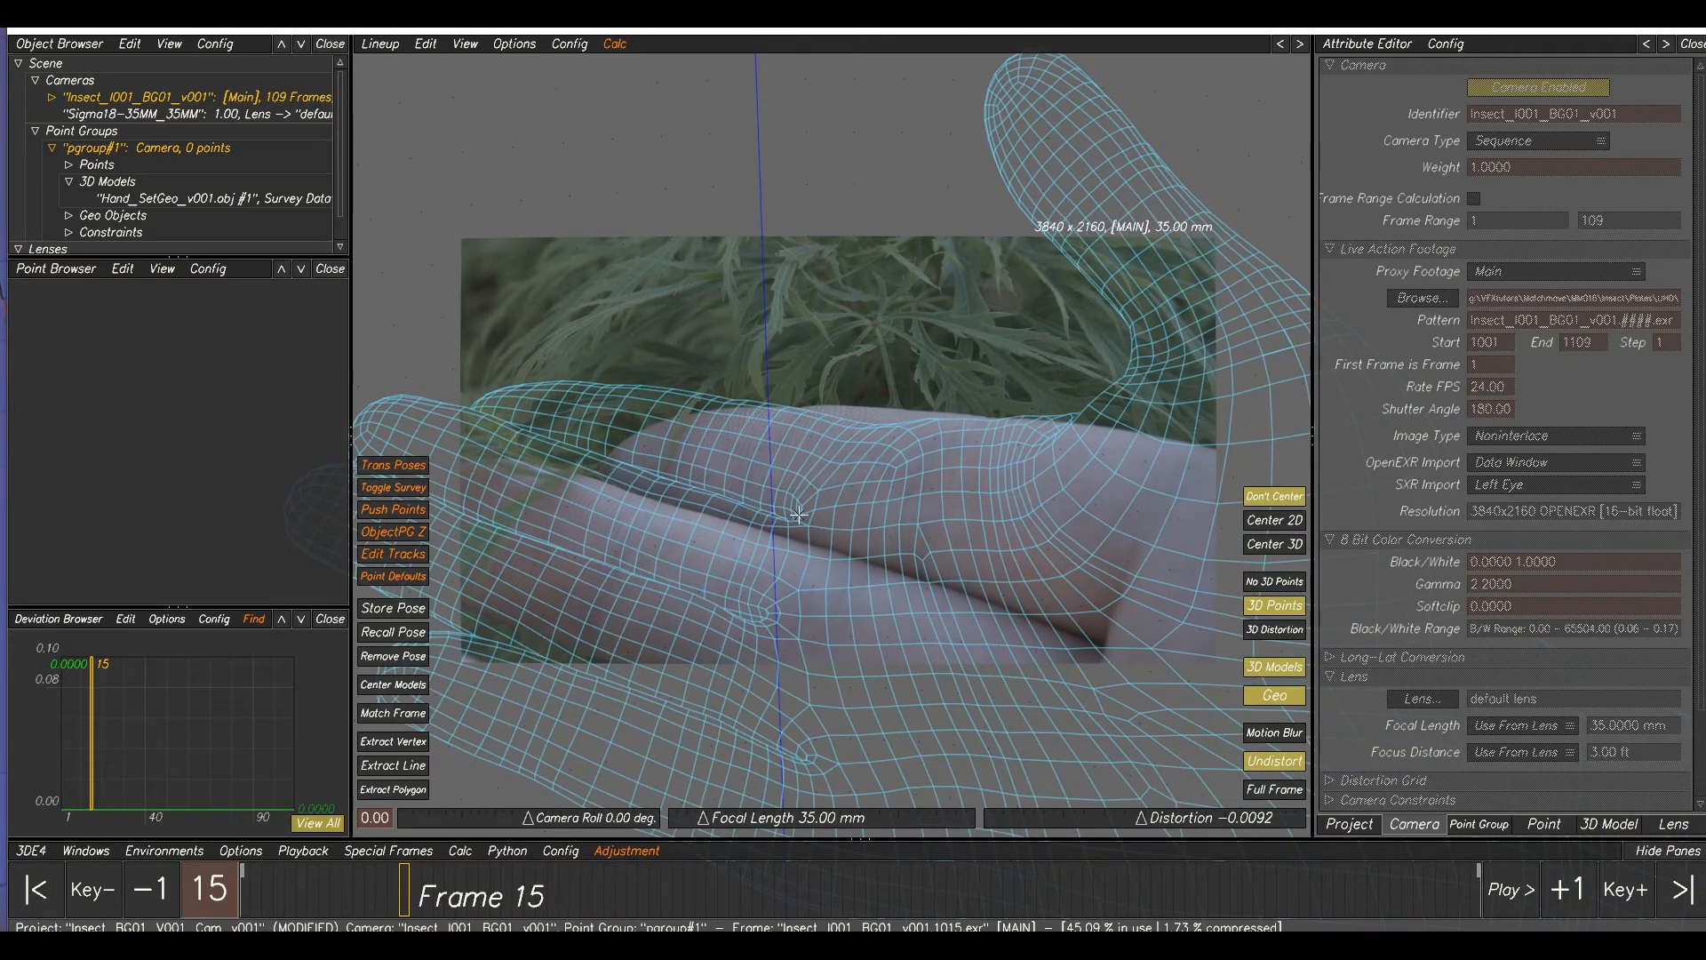
alt+middle_drag(801, 528, 1044, 611)
alt+right_drag(1045, 610, 1511, 767)
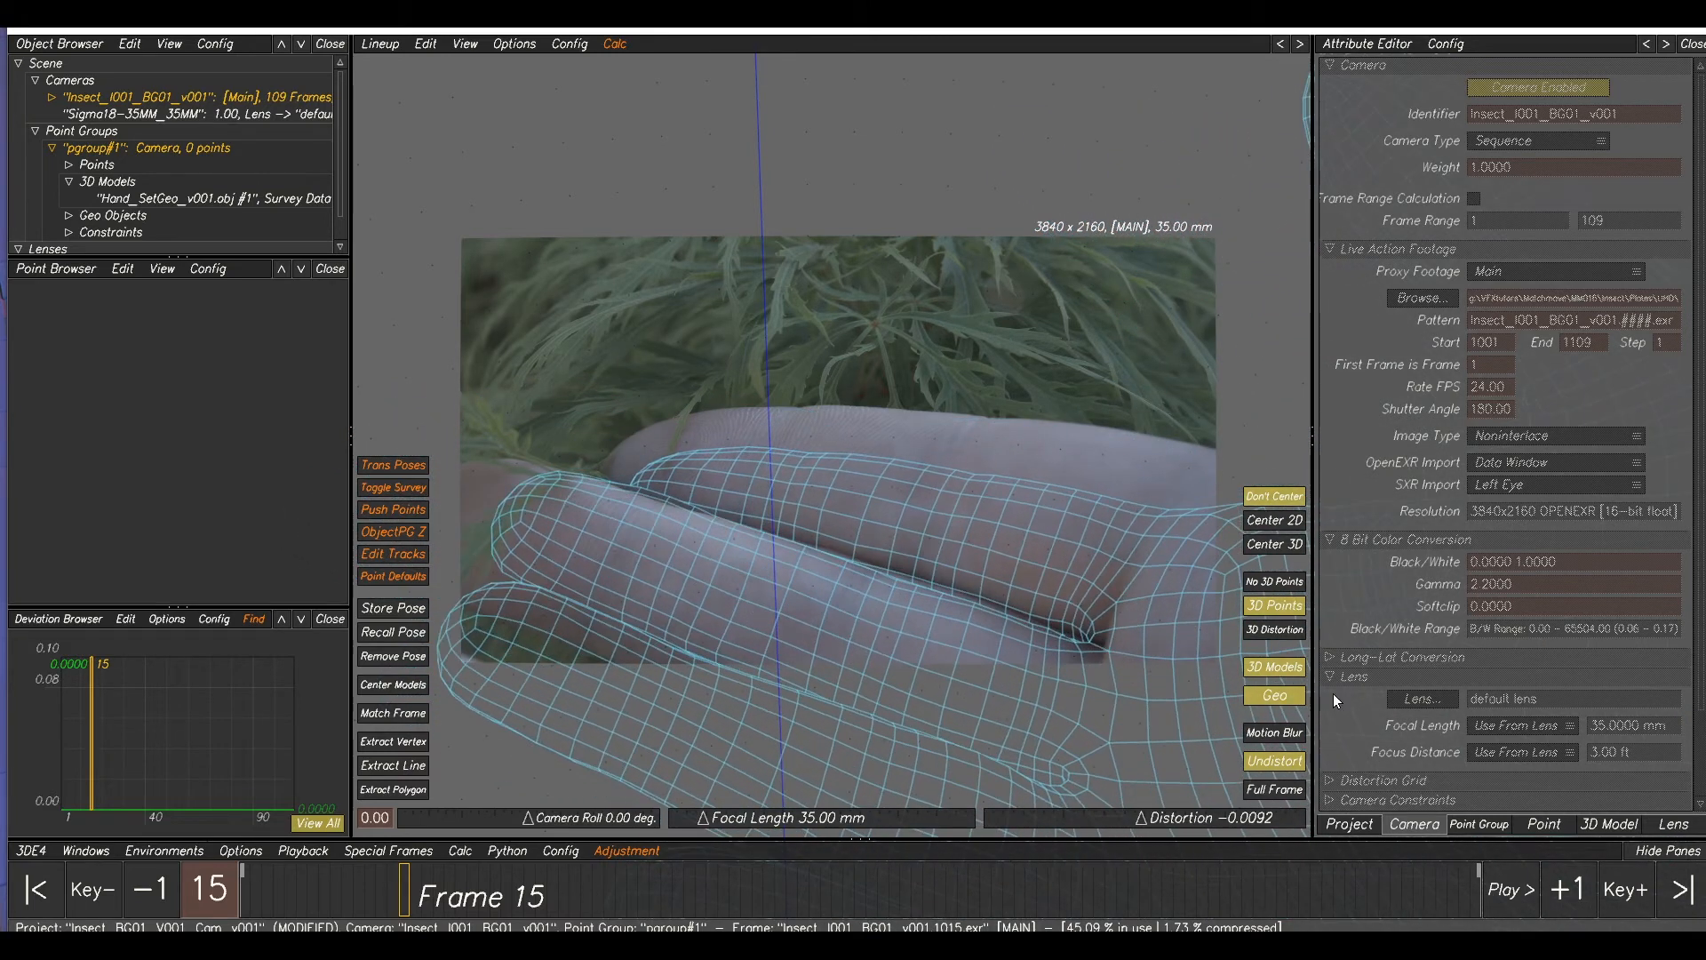
- Fine-tune the camera pose so the two upper fingers of the hand model match the plate at frame 15, and store the pose
alt+middle_drag(1043, 643, 1058, 618)
alt+right_drag(1031, 613, 1142, 685)
alt+drag(1019, 675, 1040, 709)
alt+middle_drag(985, 628, 971, 628)
alt+drag(928, 629, 913, 643)
alt+middle_drag(927, 621, 923, 633)
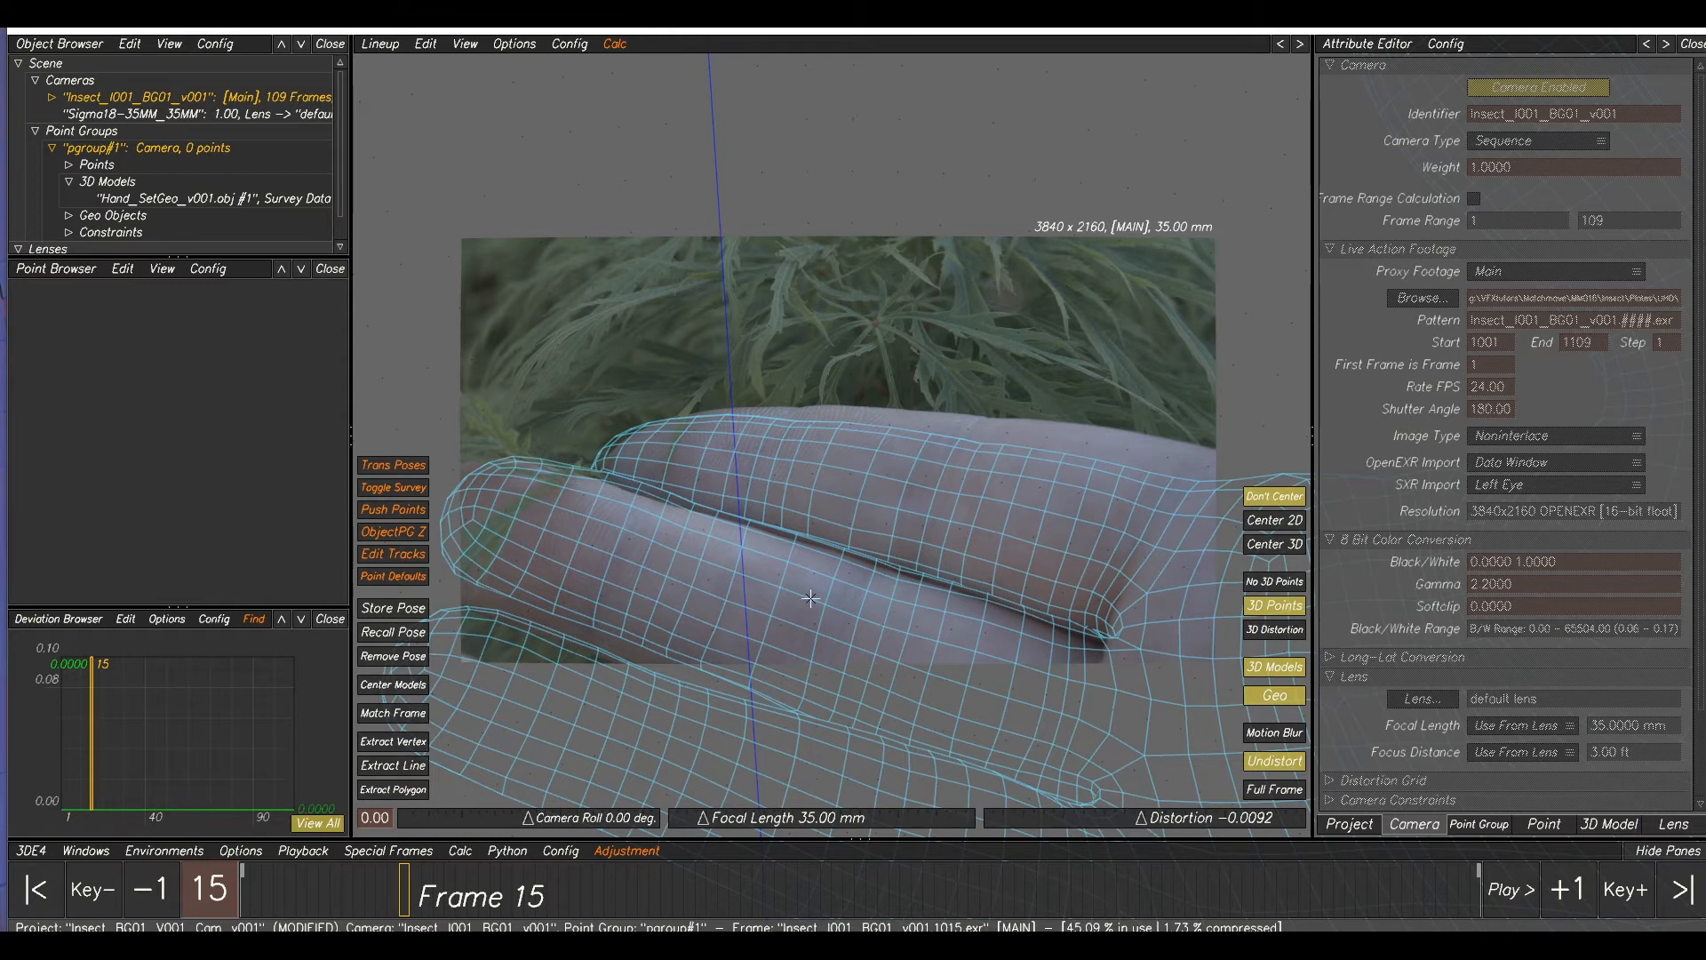
click(391, 615)
- Extract a vertex at the base of the model's upper finger and line it up with the plate
click(407, 743)
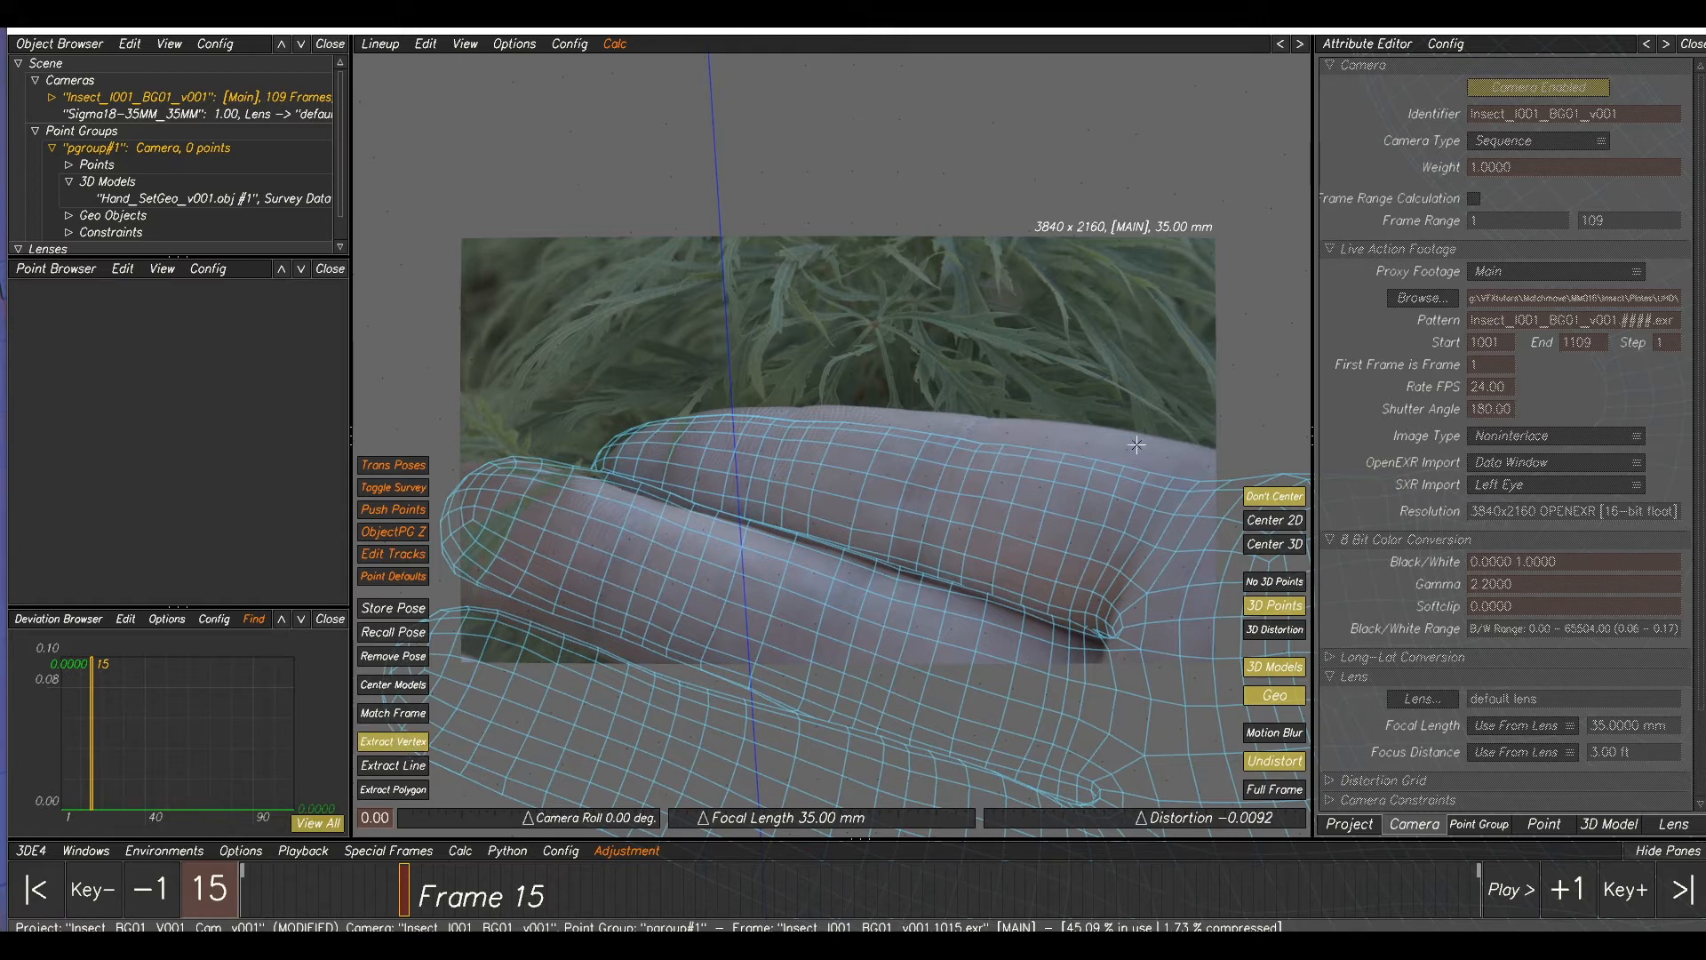
click(1167, 488)
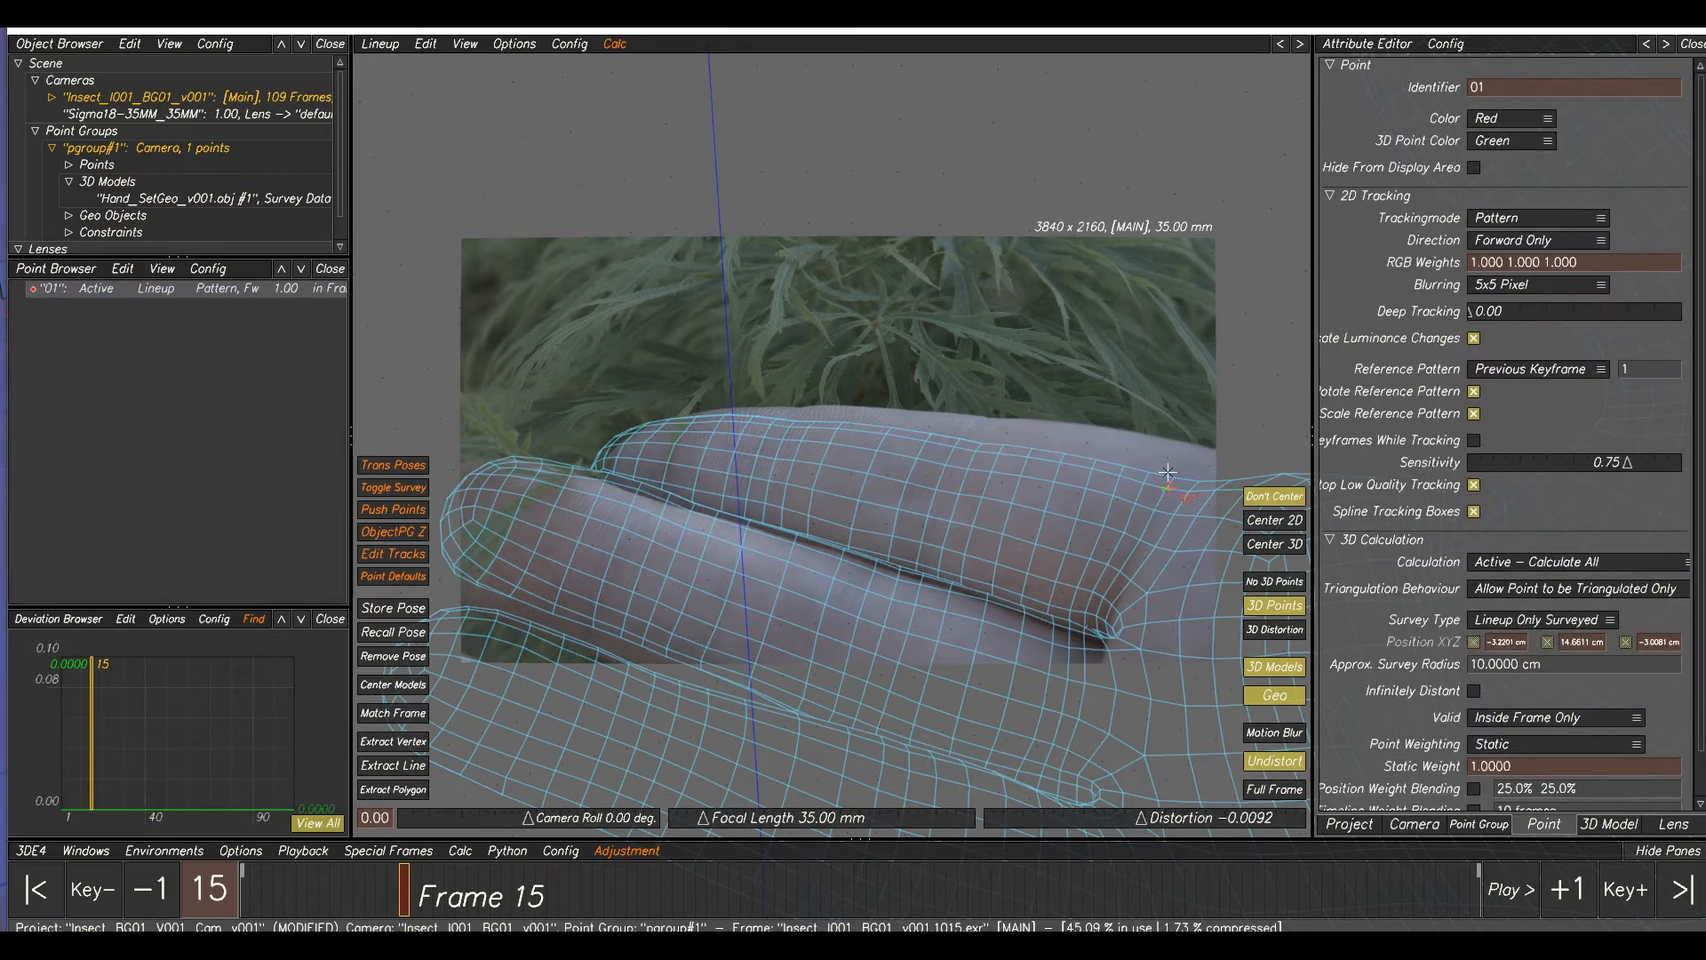
mouse_move(1168, 490)
mouse_down()
mouse_move(1155, 476)
mouse_move(1176, 460)
mouse_move(1169, 477)
mouse_up()
click(901, 487)
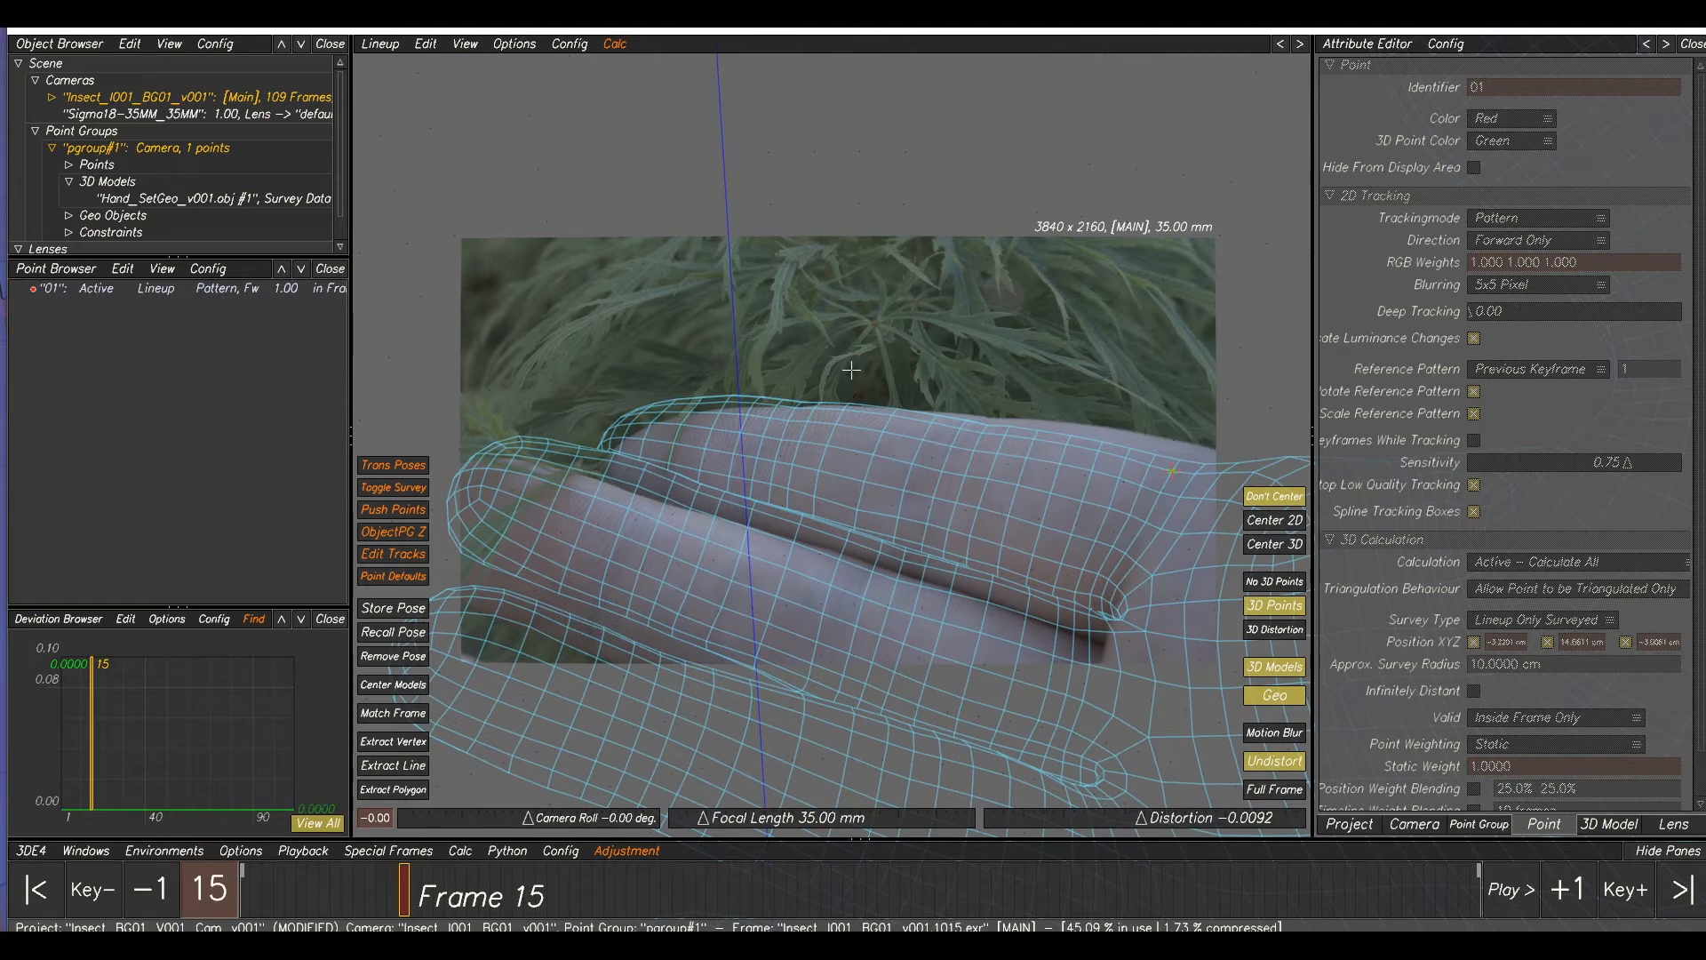
- Extract a vertex at the tip of the model's lower finger and line it up with the fingertip in the plate
click(394, 741)
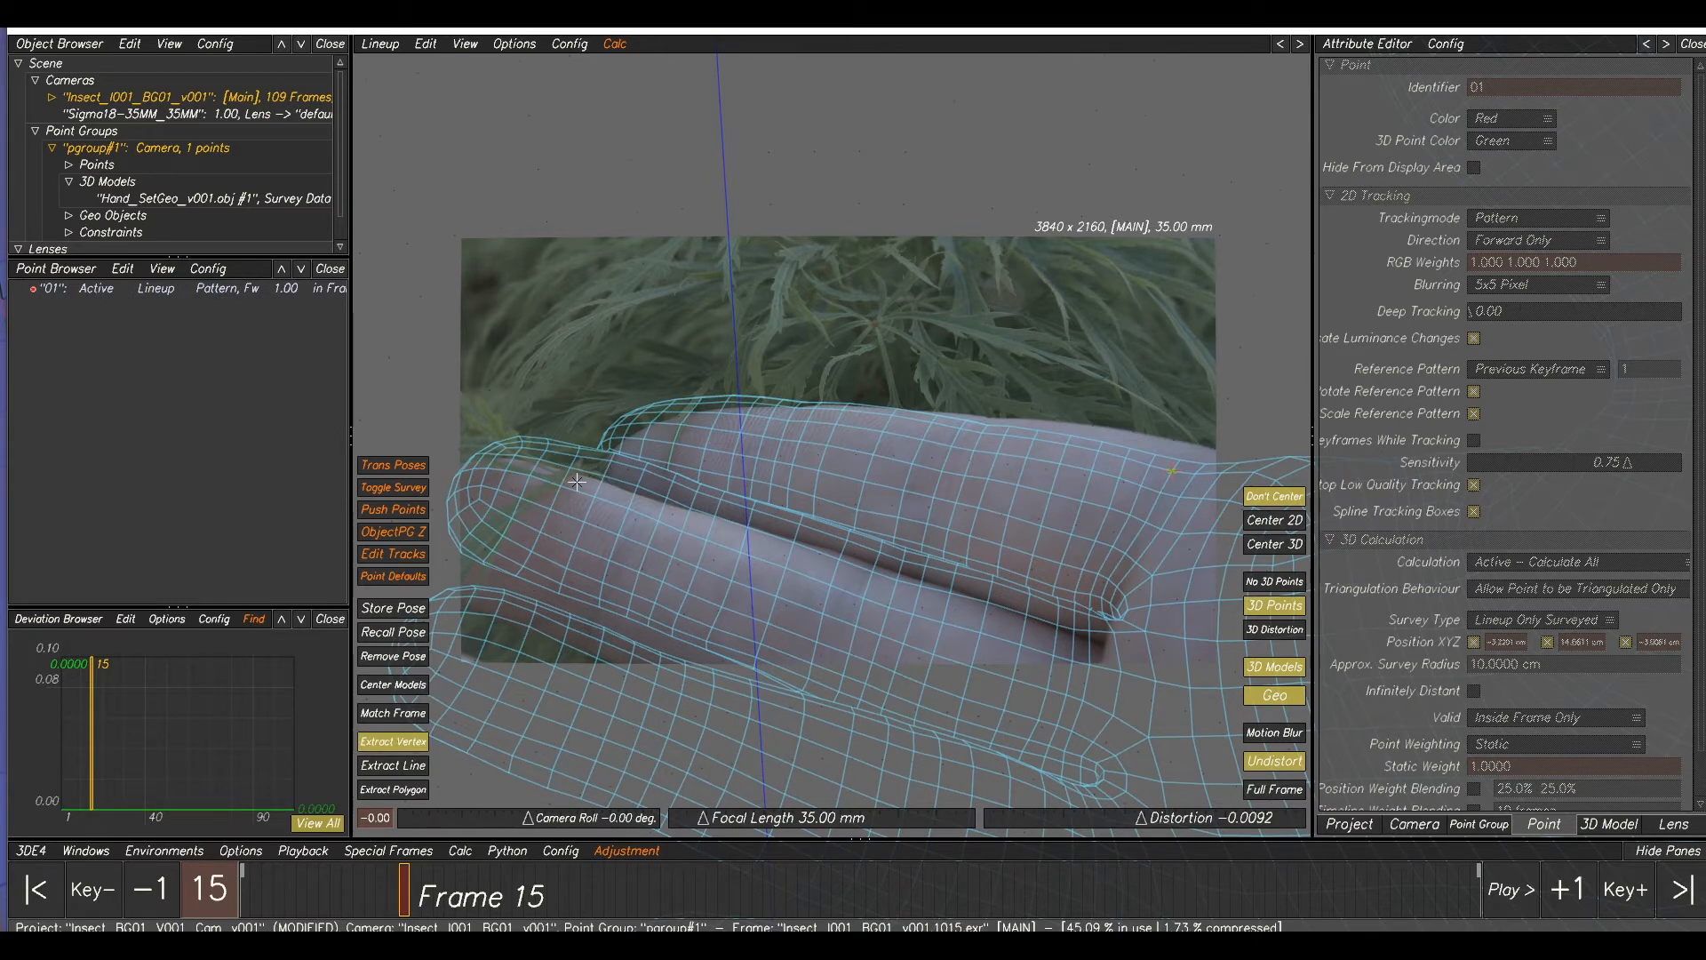
click(529, 478)
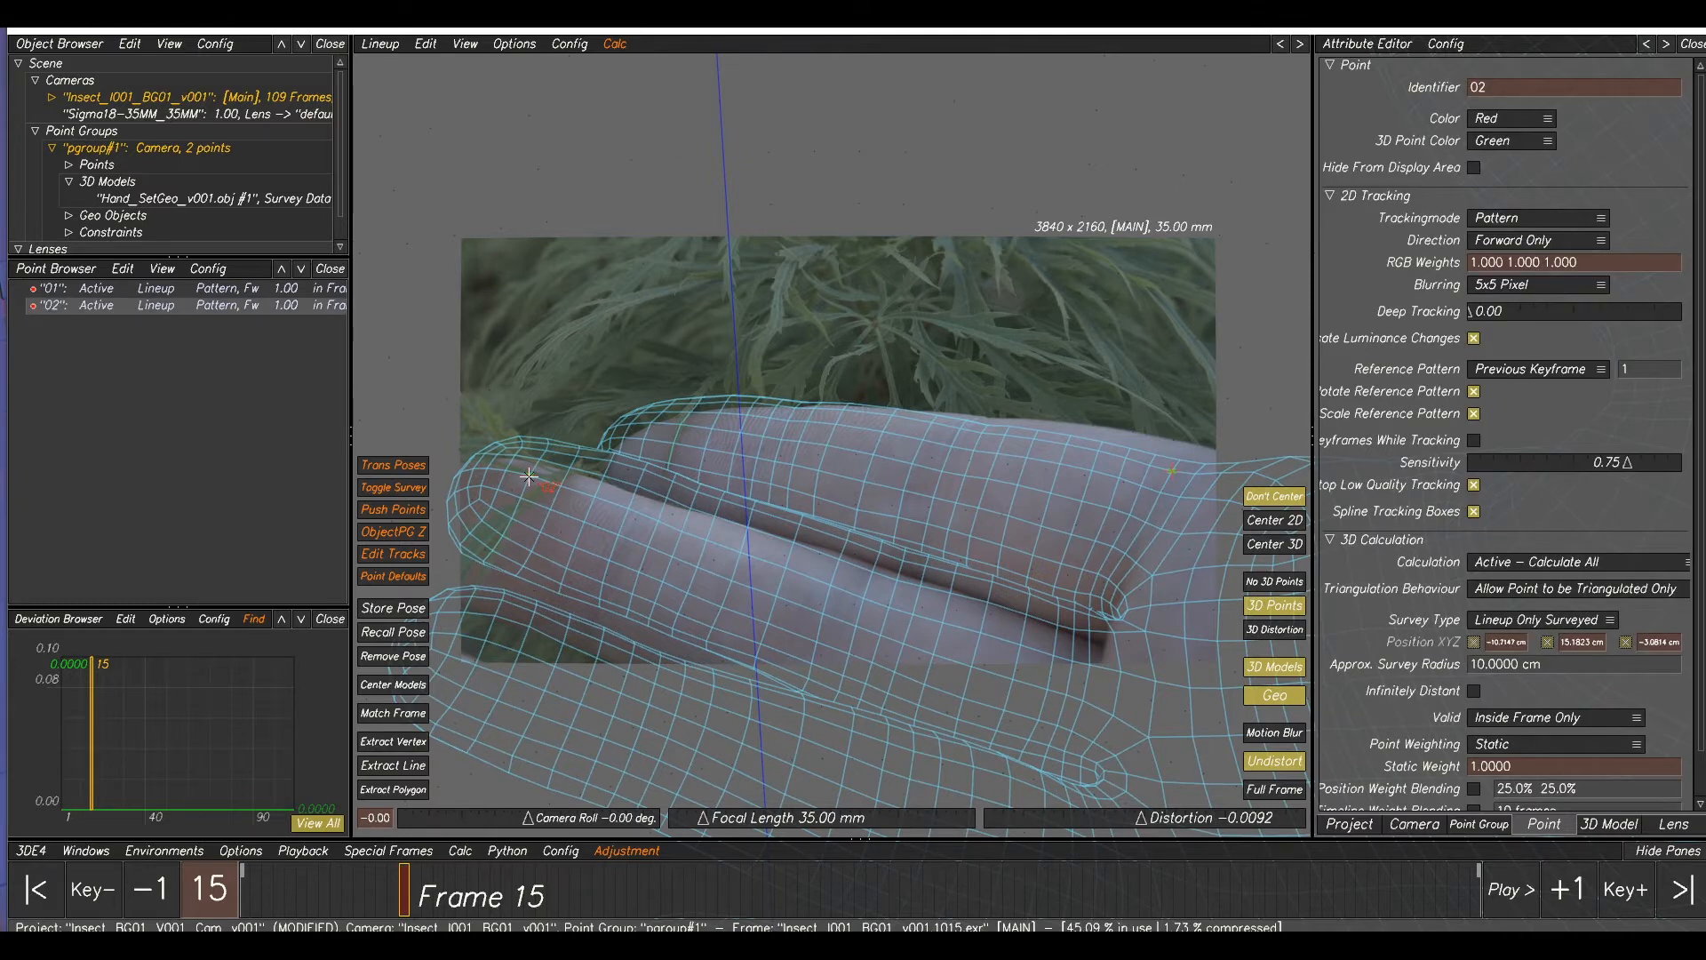
mouse_move(513, 495)
mouse_down()
mouse_move(507, 531)
mouse_move(510, 485)
mouse_up()
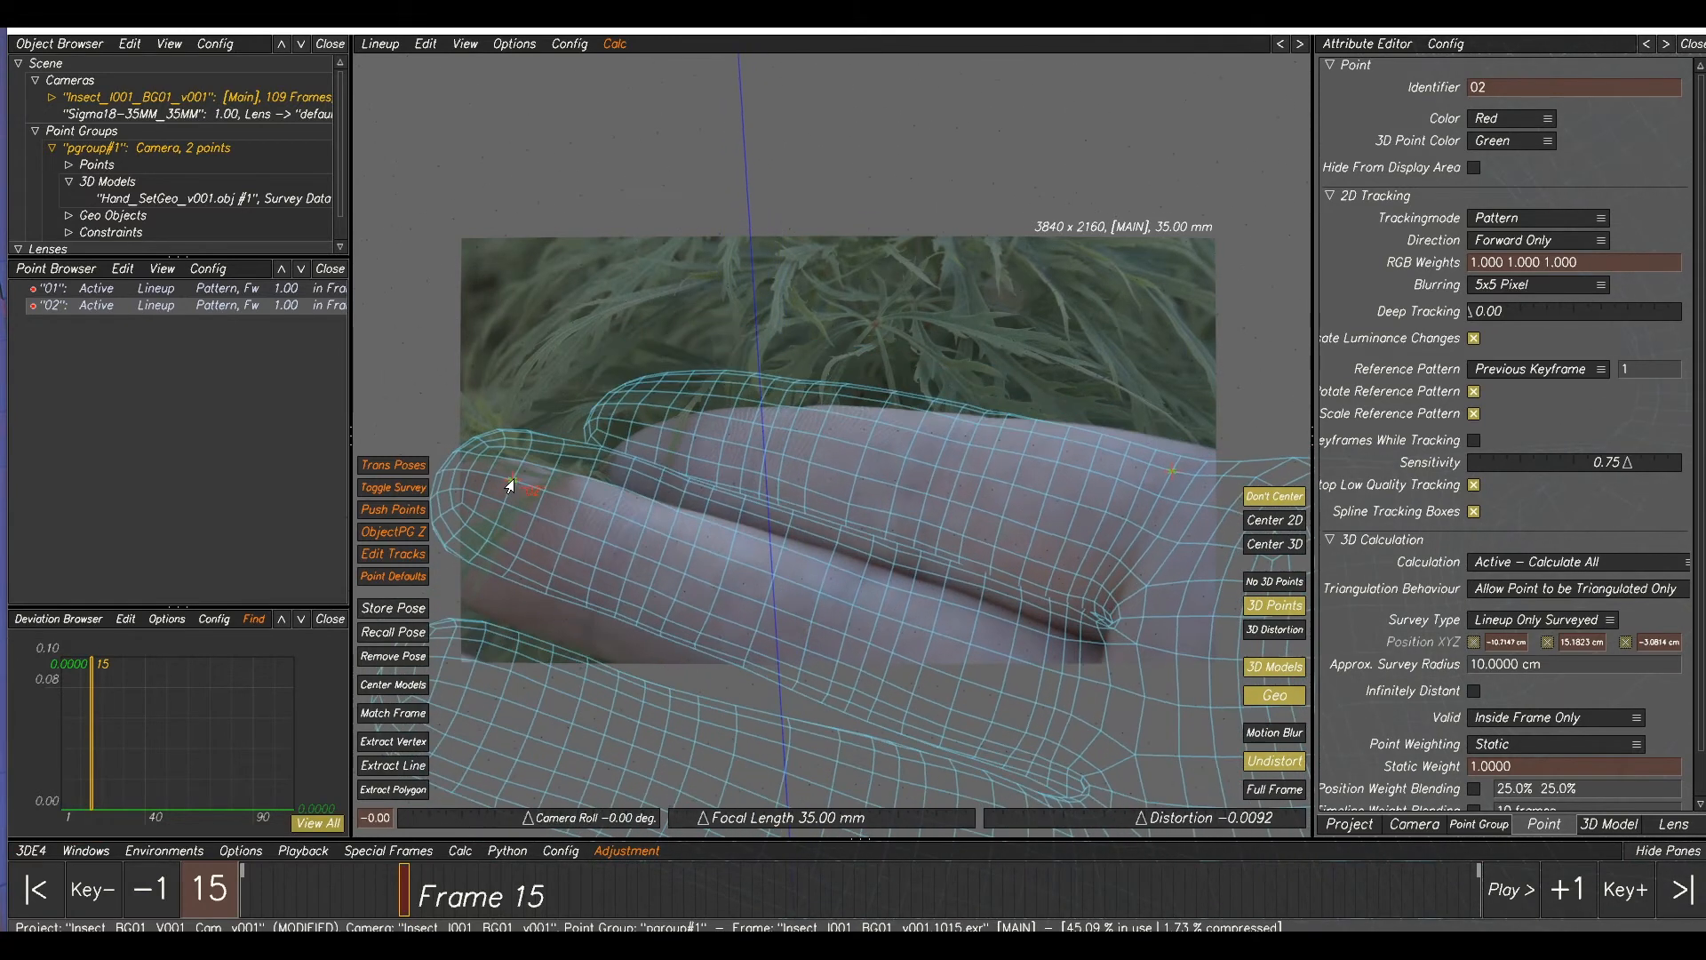
click(697, 545)
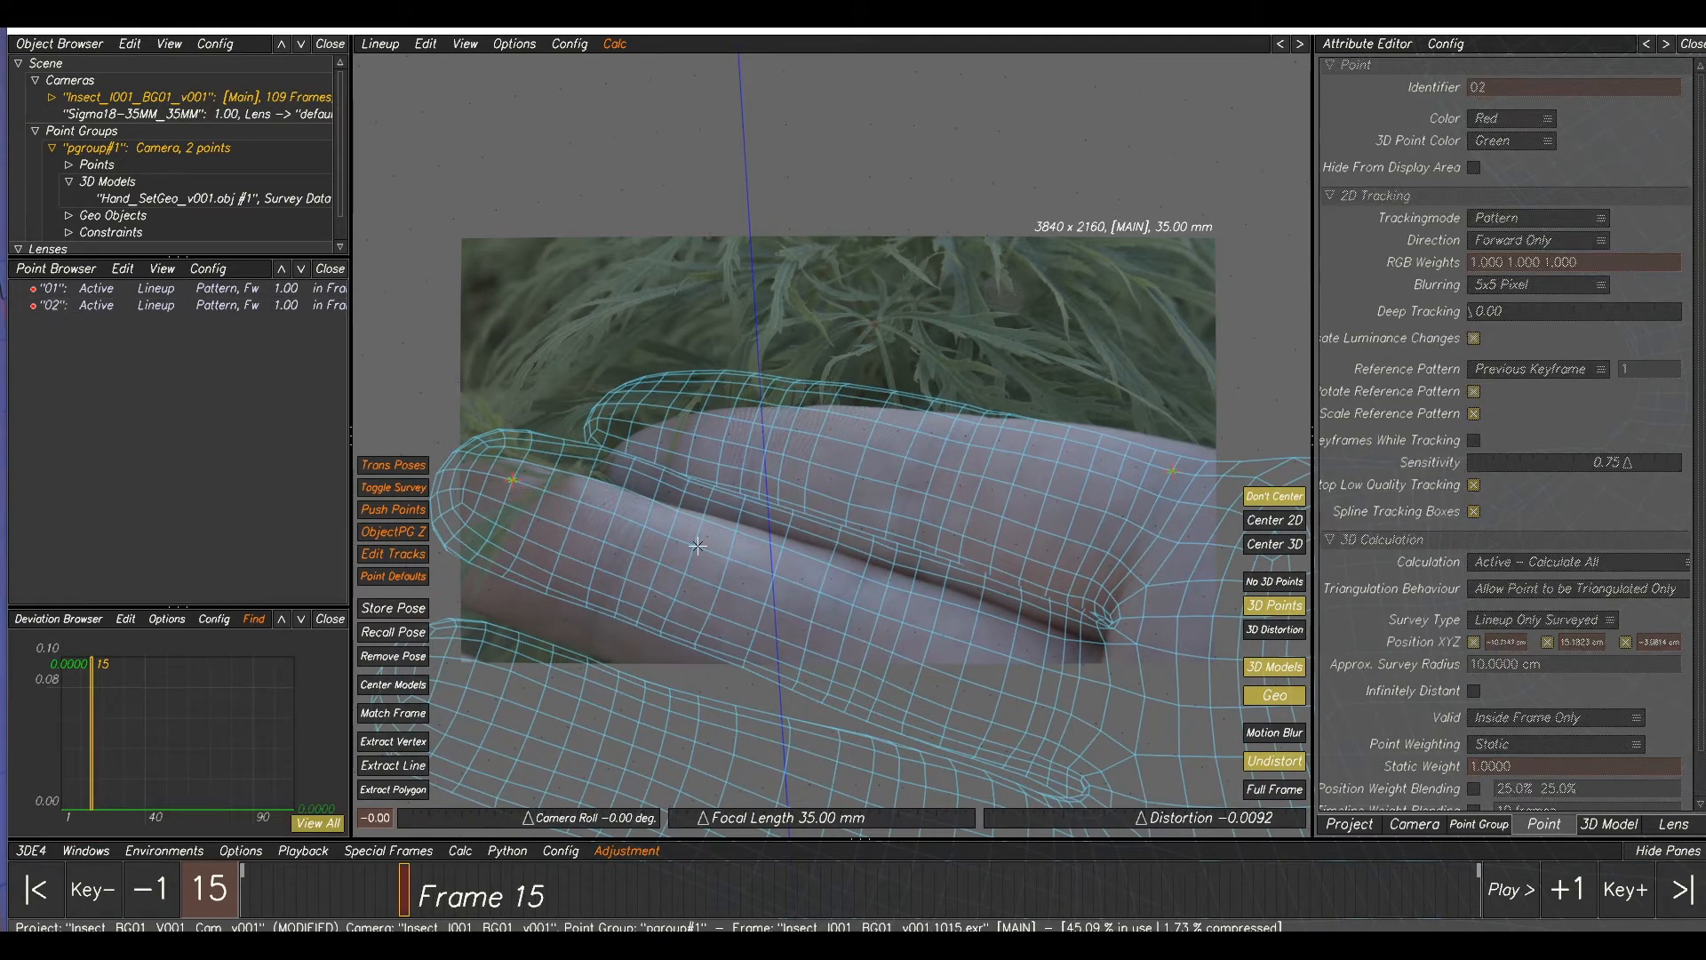
- Extract a vertex at the tip of the model's upper finger and pull it down onto the plate's fingertip
click(392, 751)
click(653, 391)
drag(651, 393, 653, 431)
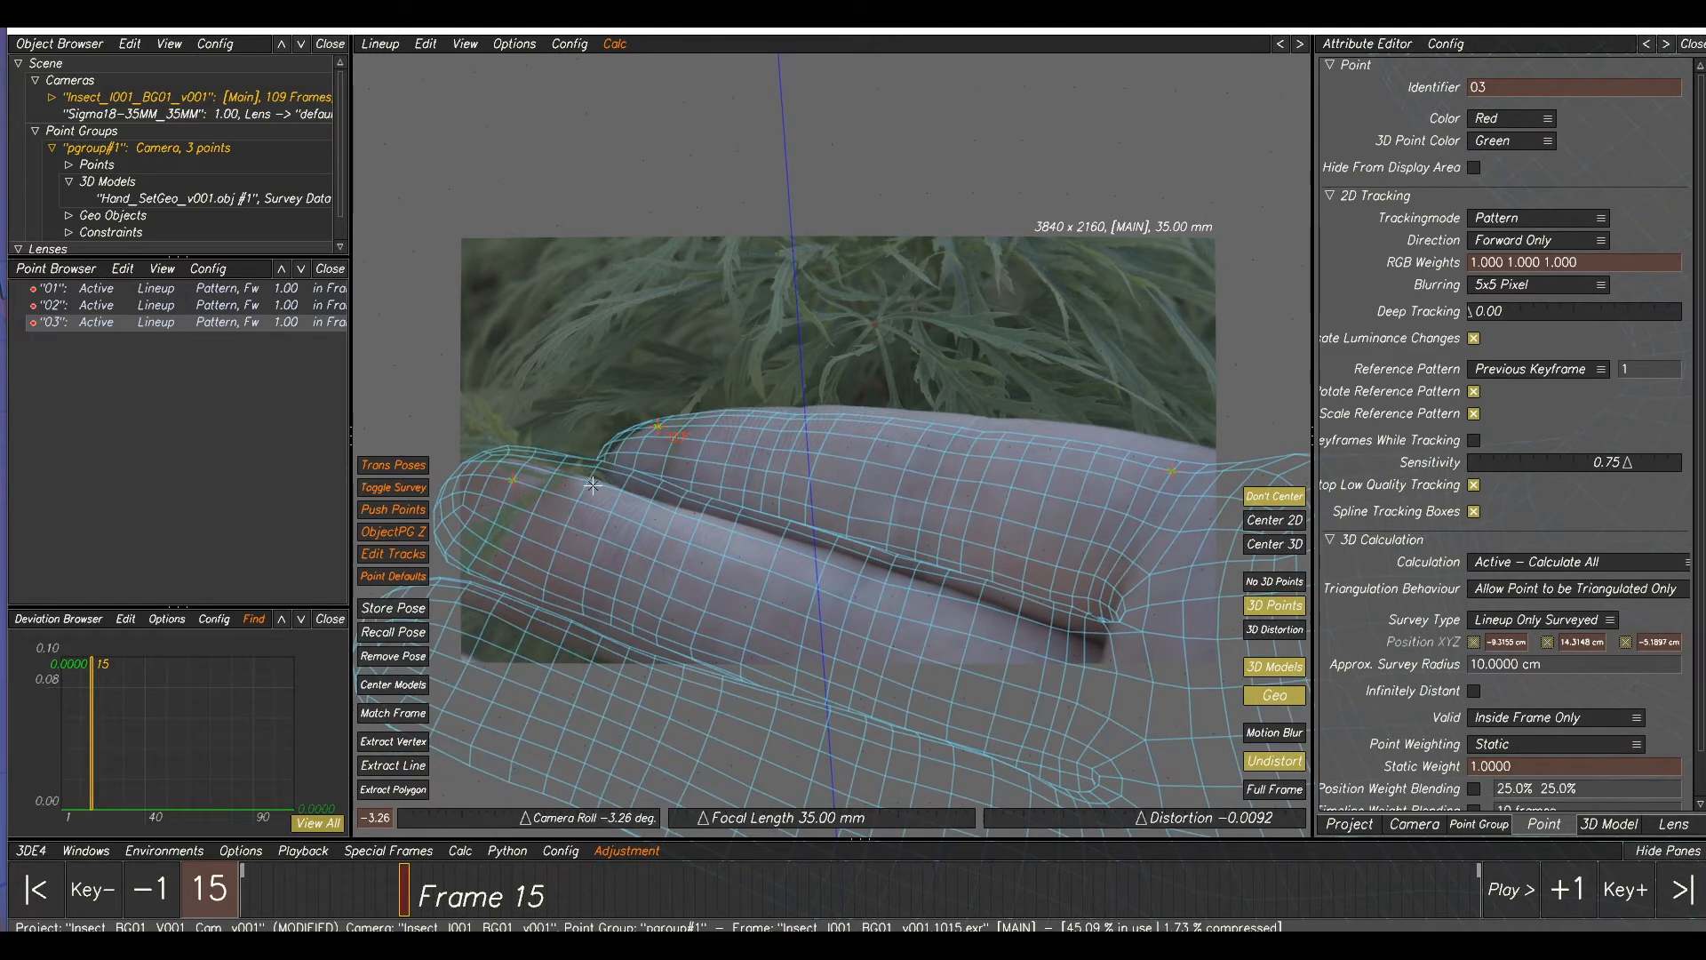
- Refine the lineup positions of points 01, 02 and 03 so the finger outlines follow the plate
drag(512, 483, 489, 521)
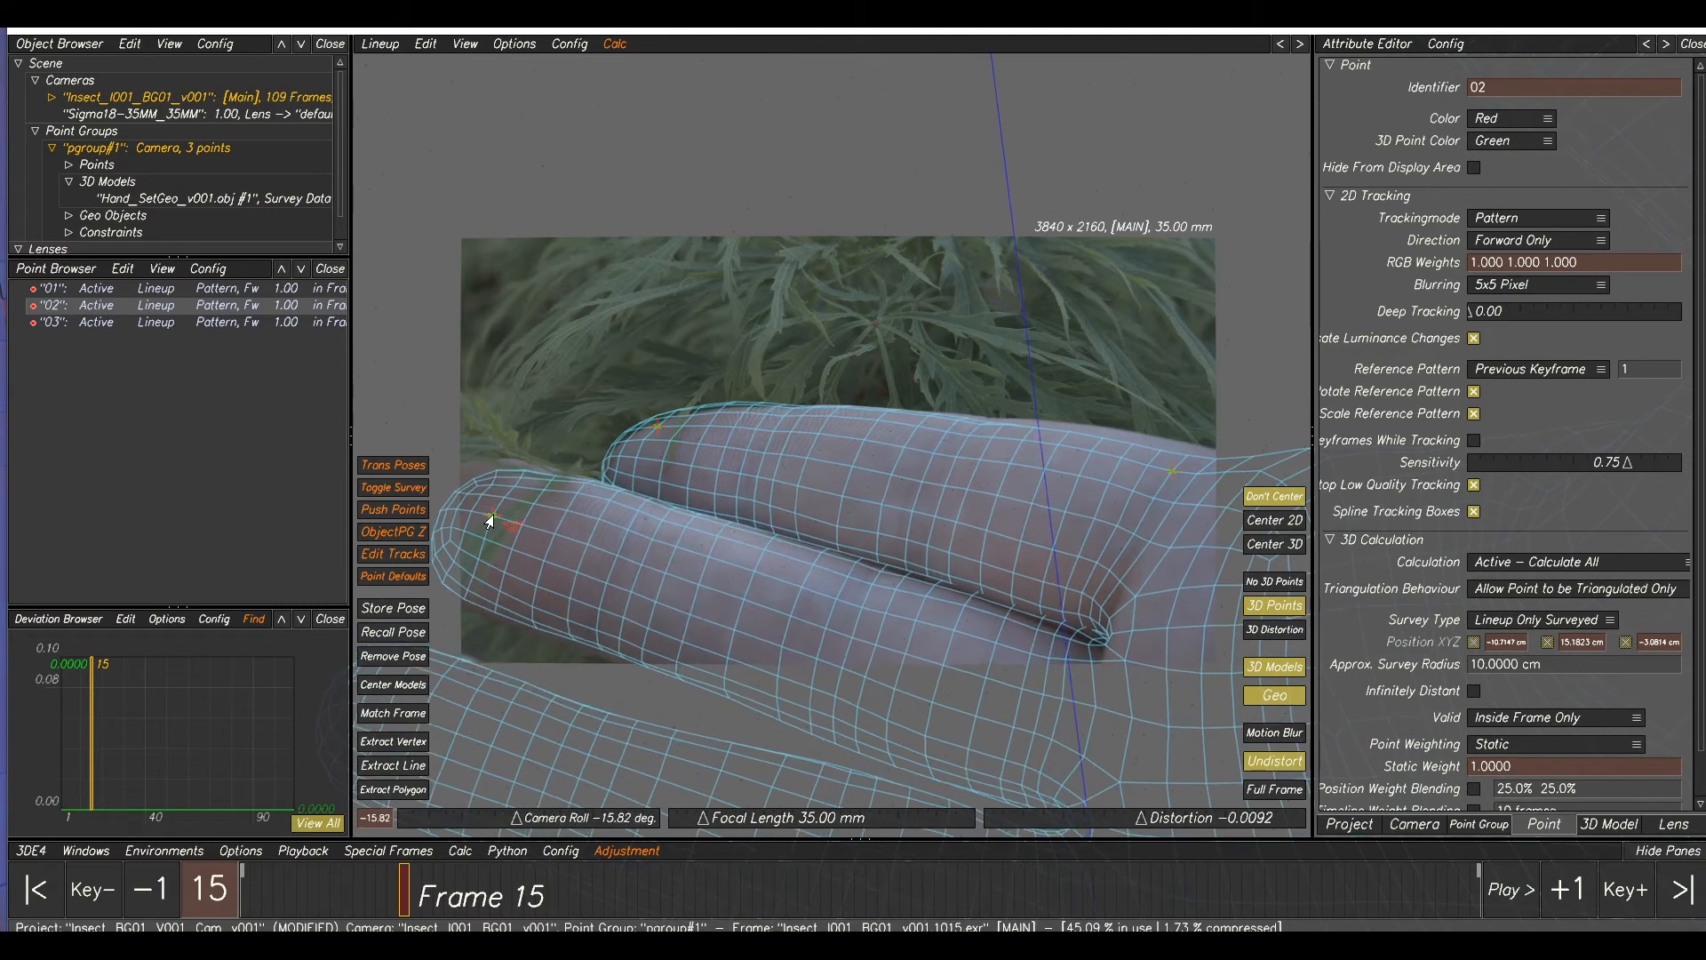
drag(1173, 470, 1180, 471)
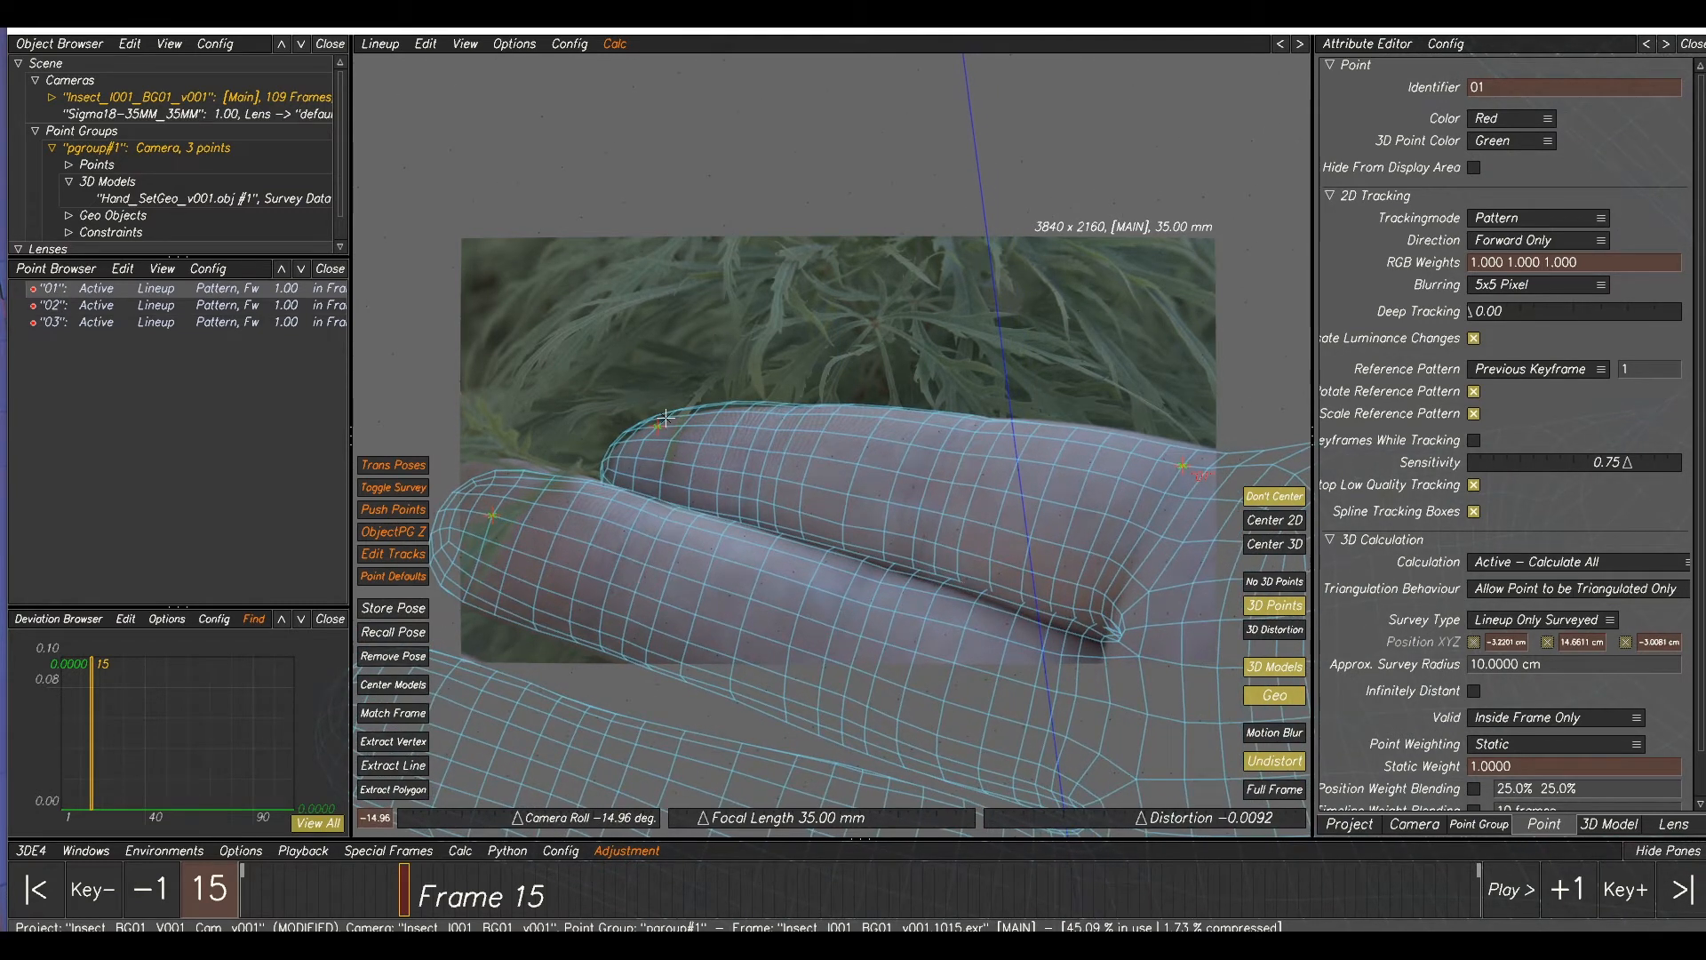
drag(657, 435, 652, 435)
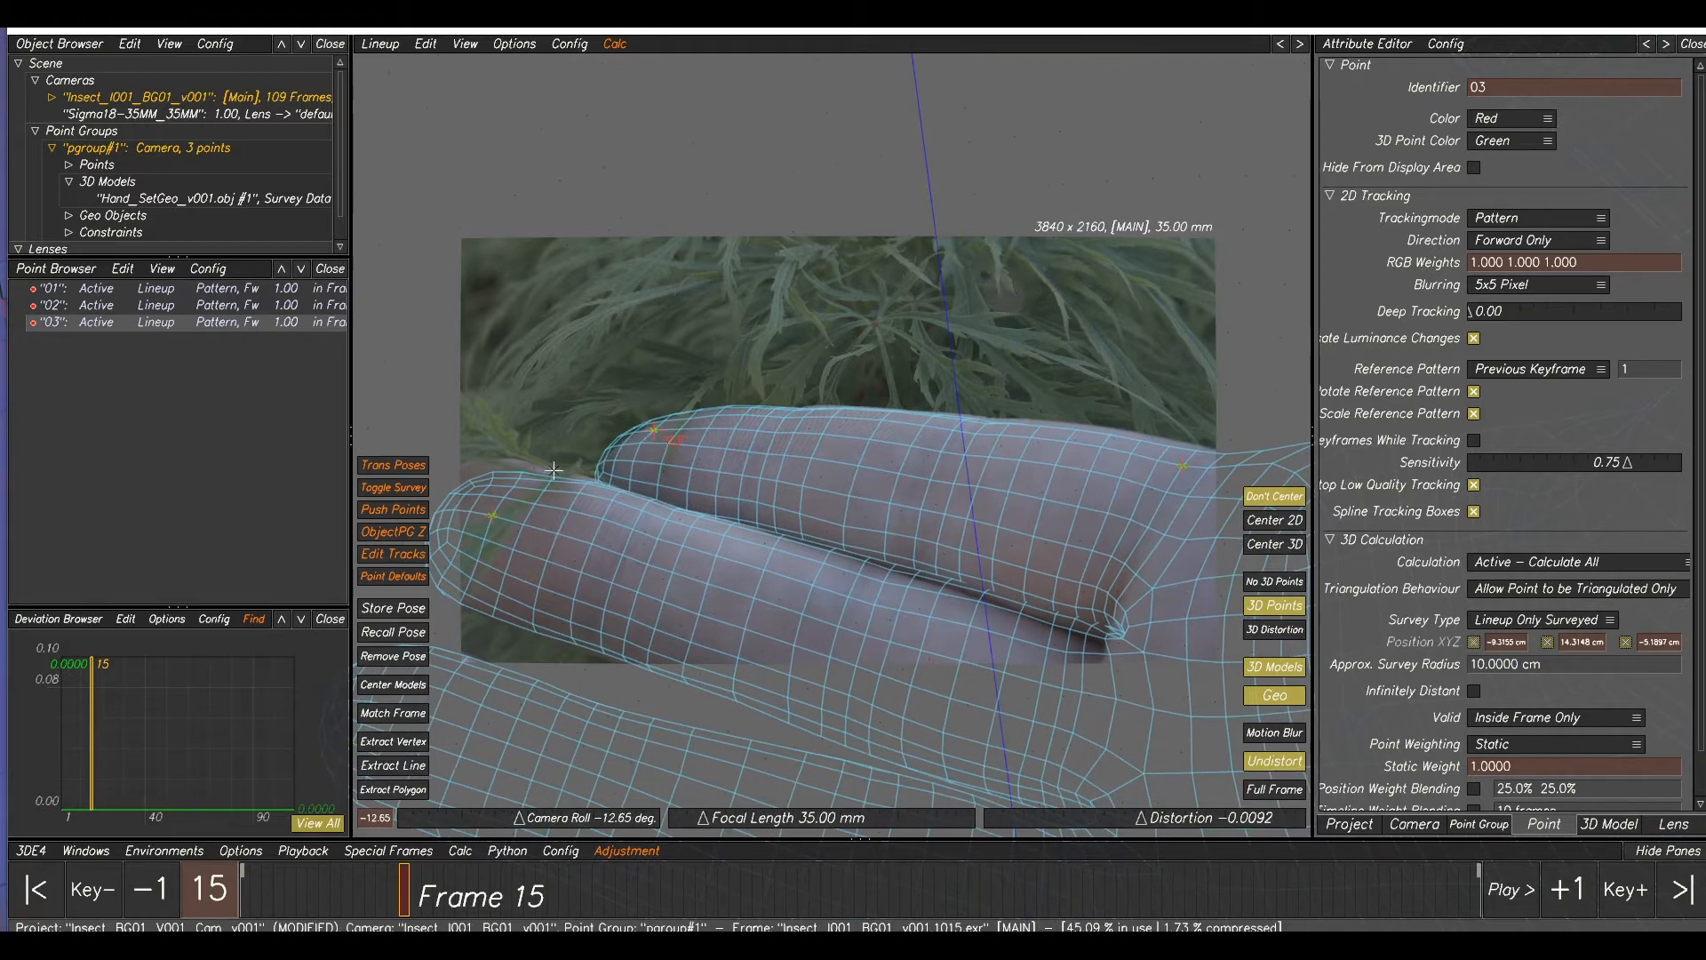
drag(484, 526, 476, 504)
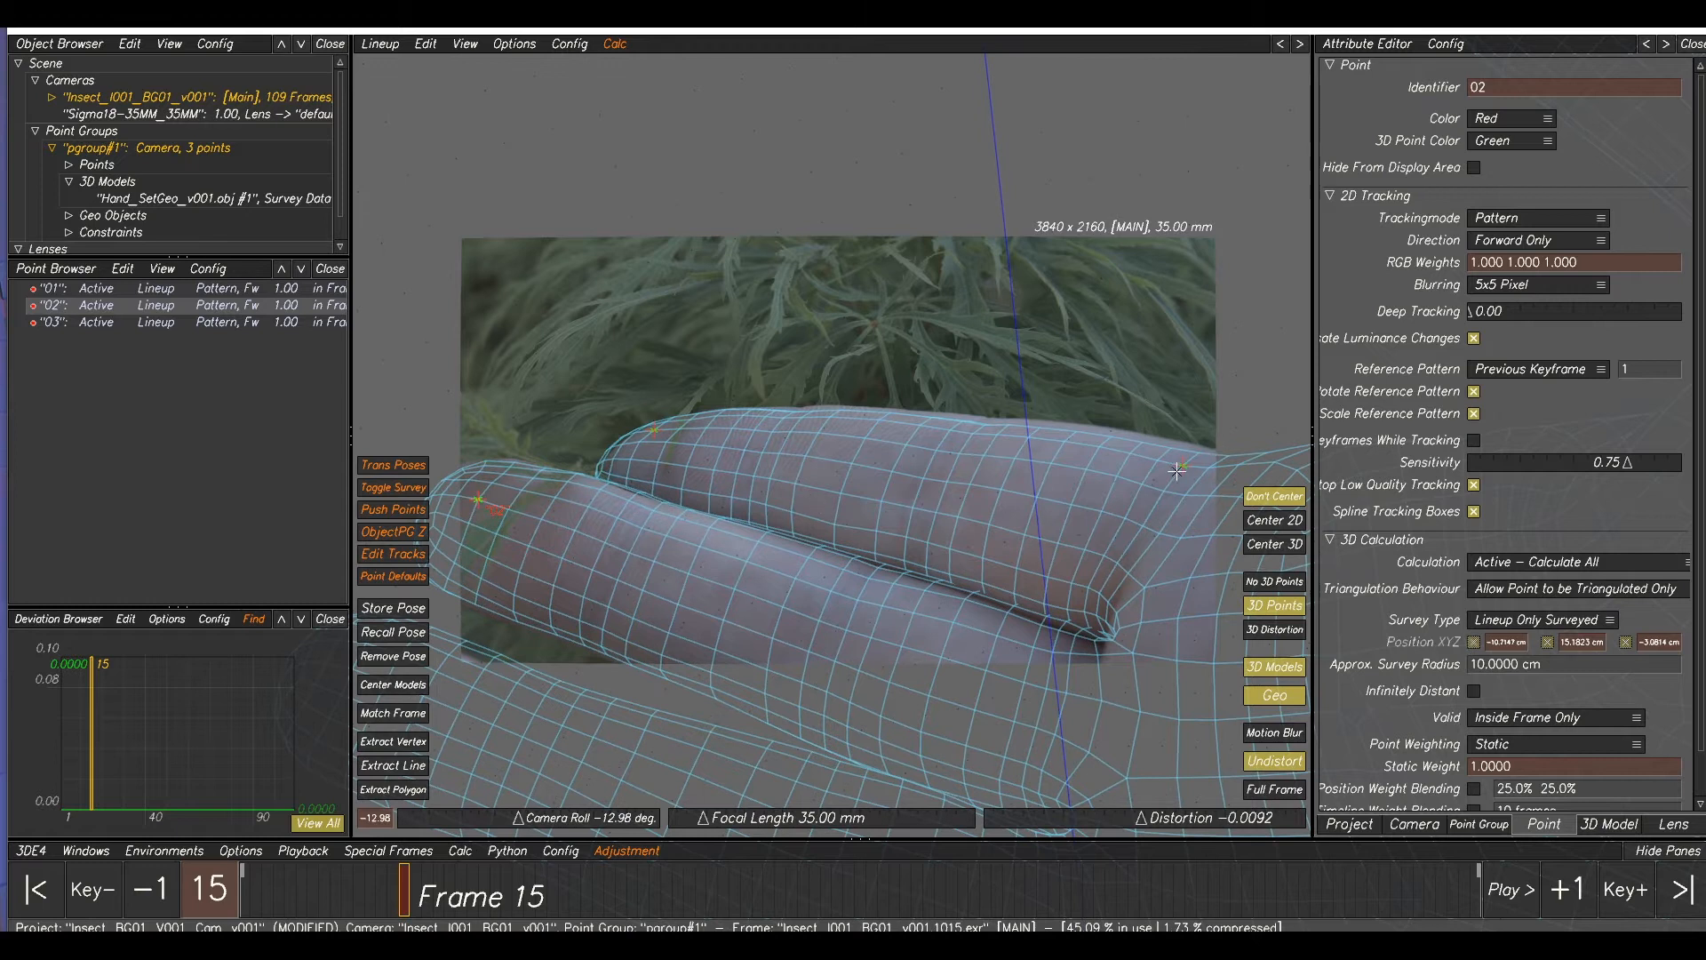
drag(1175, 466, 1185, 460)
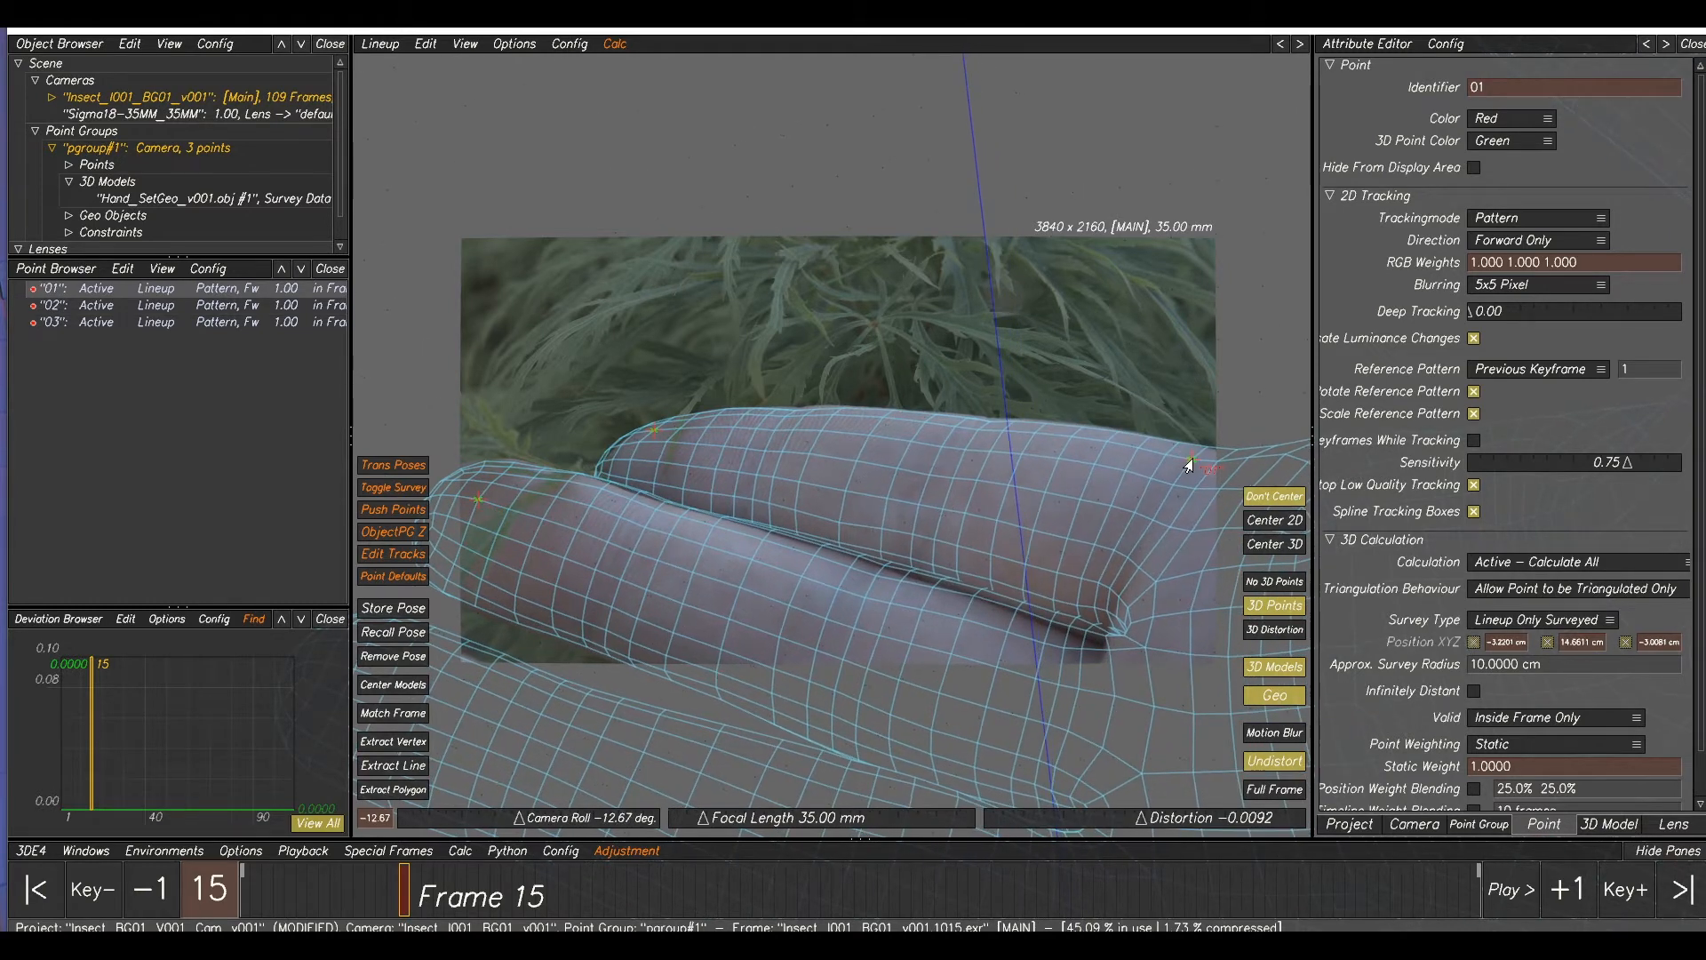
drag(475, 500, 476, 504)
click(1186, 671)
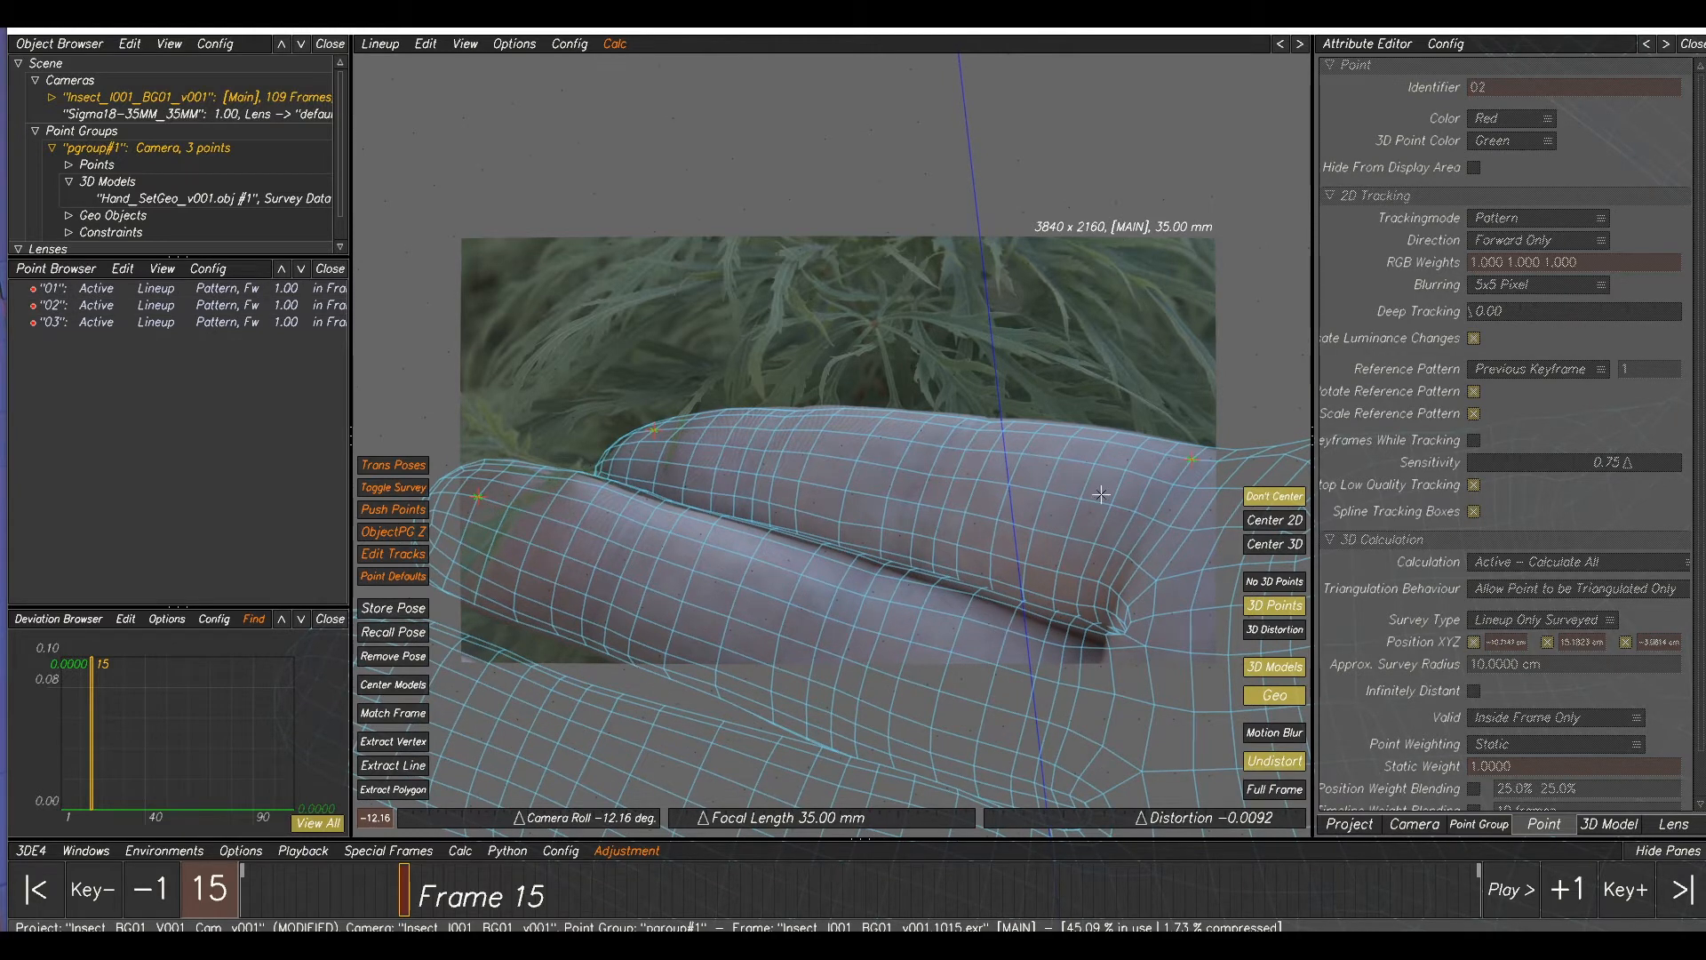
- Extract a vertex on the lower finger's upper edge near the gap between the fingers and shift it slightly down
click(410, 741)
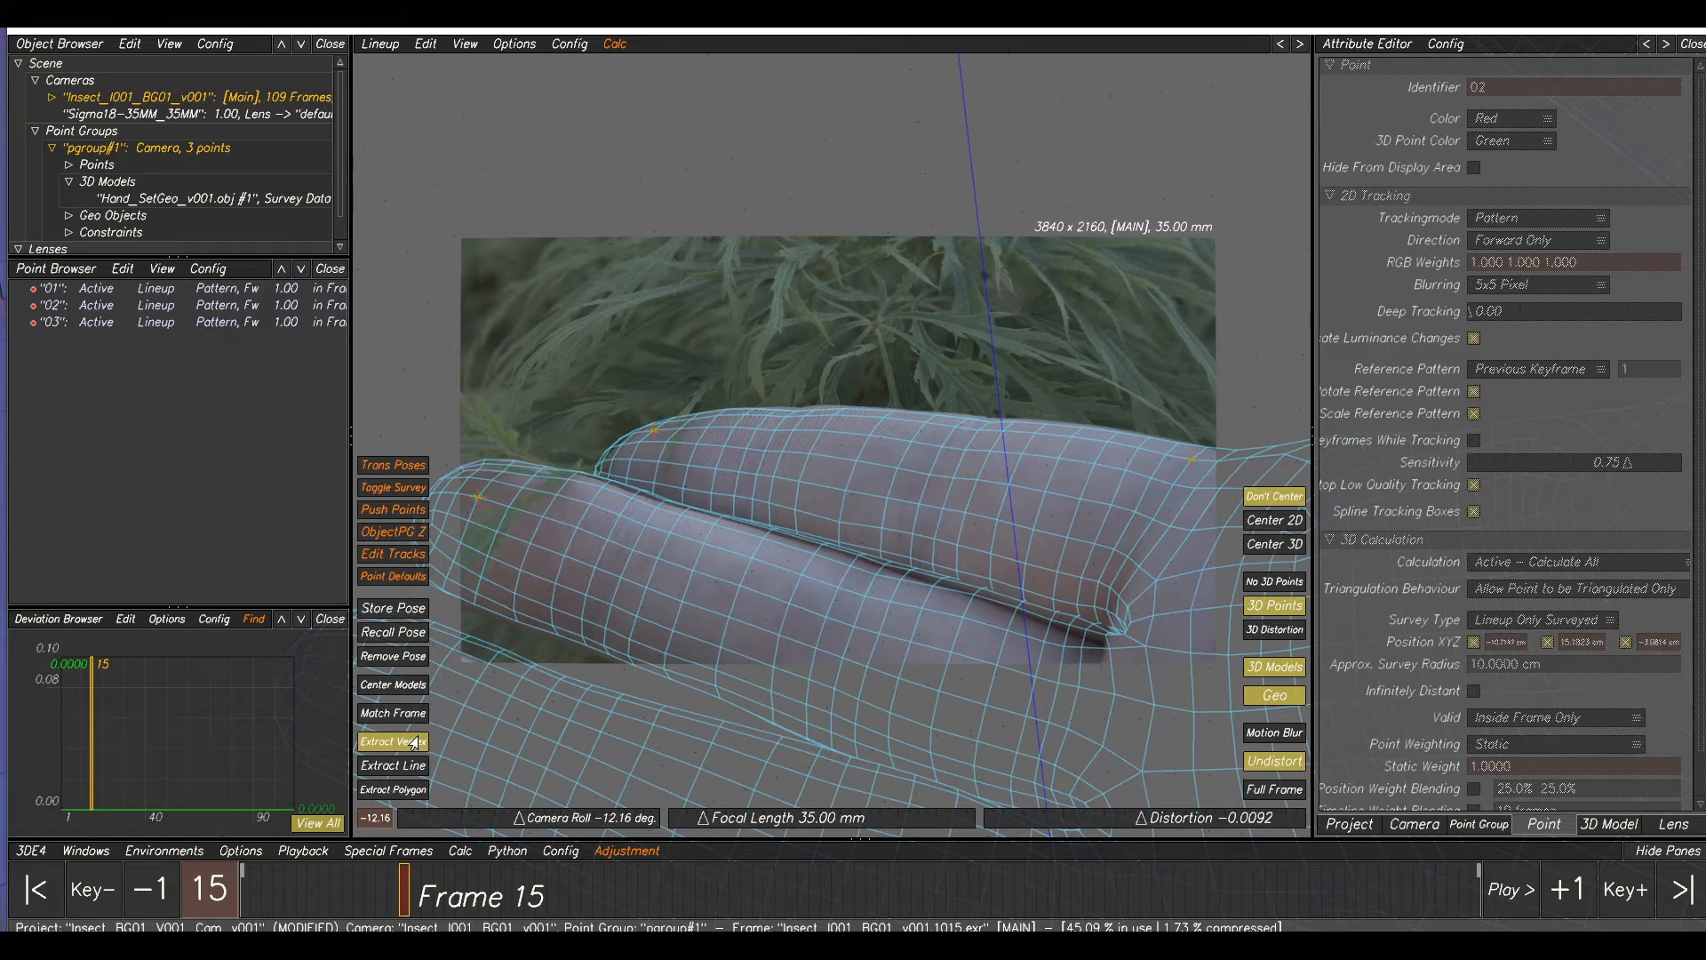
click(971, 599)
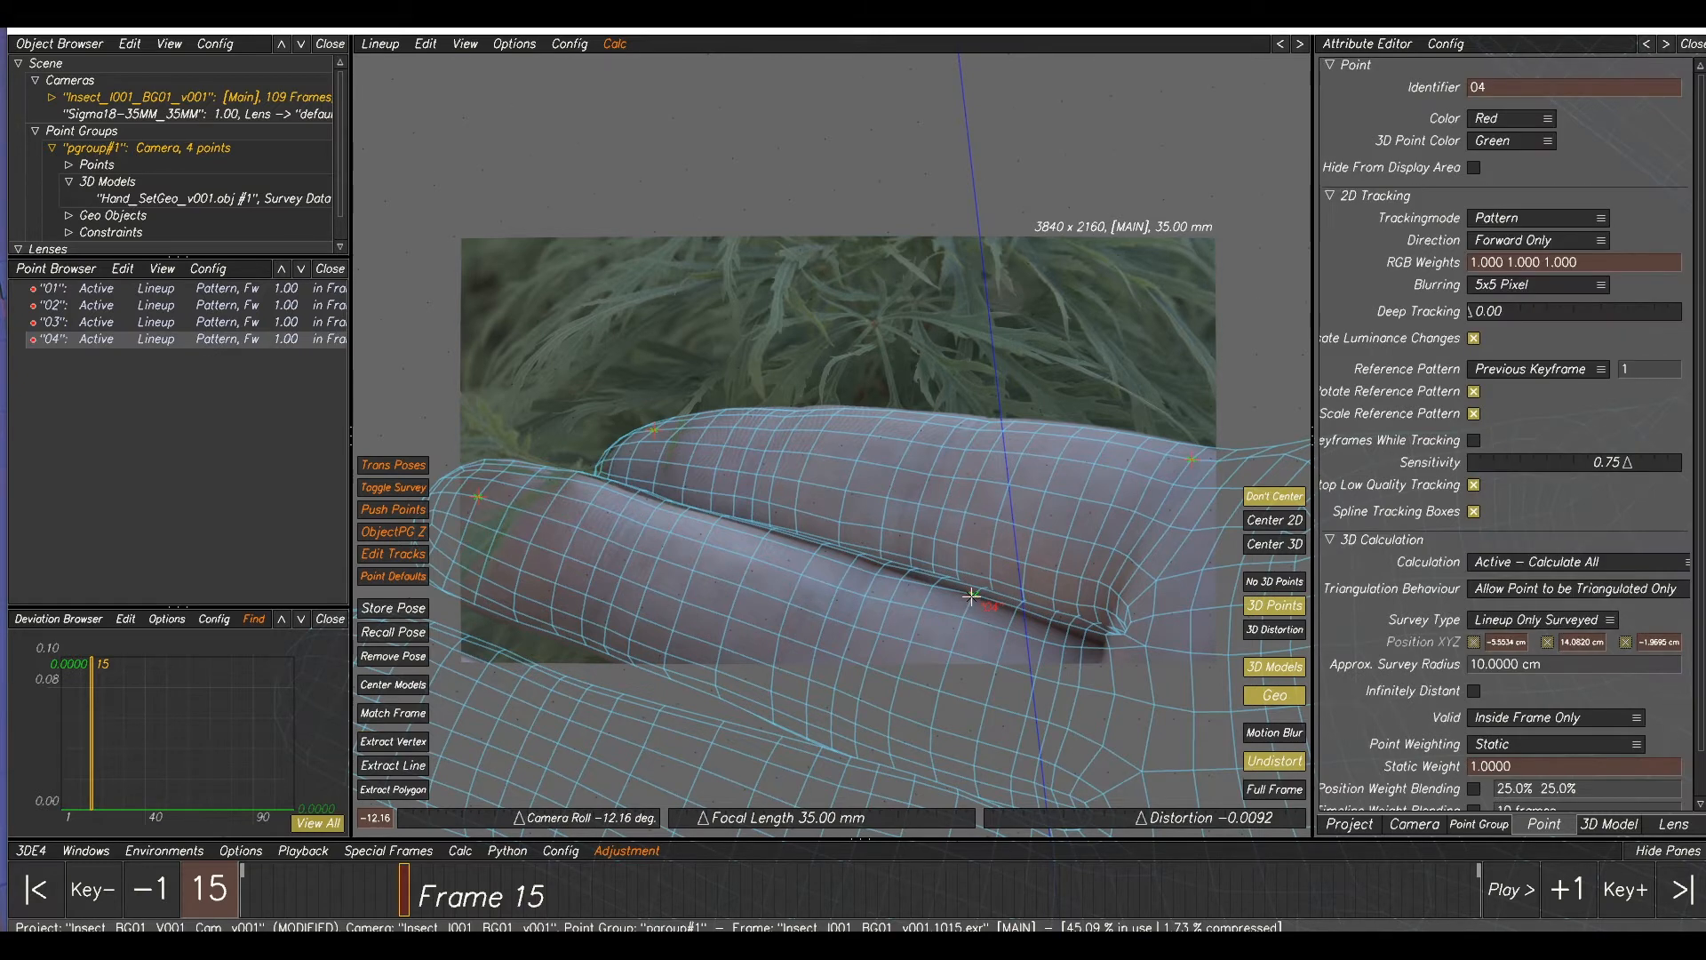
drag(971, 599, 972, 615)
- Adjust all four lineup points in small increments to tighten the hand model's fit to both fingers
drag(1191, 462, 1192, 460)
drag(476, 502, 468, 501)
drag(654, 439, 653, 435)
click(1193, 458)
drag(1194, 459, 1192, 455)
drag(642, 435, 647, 433)
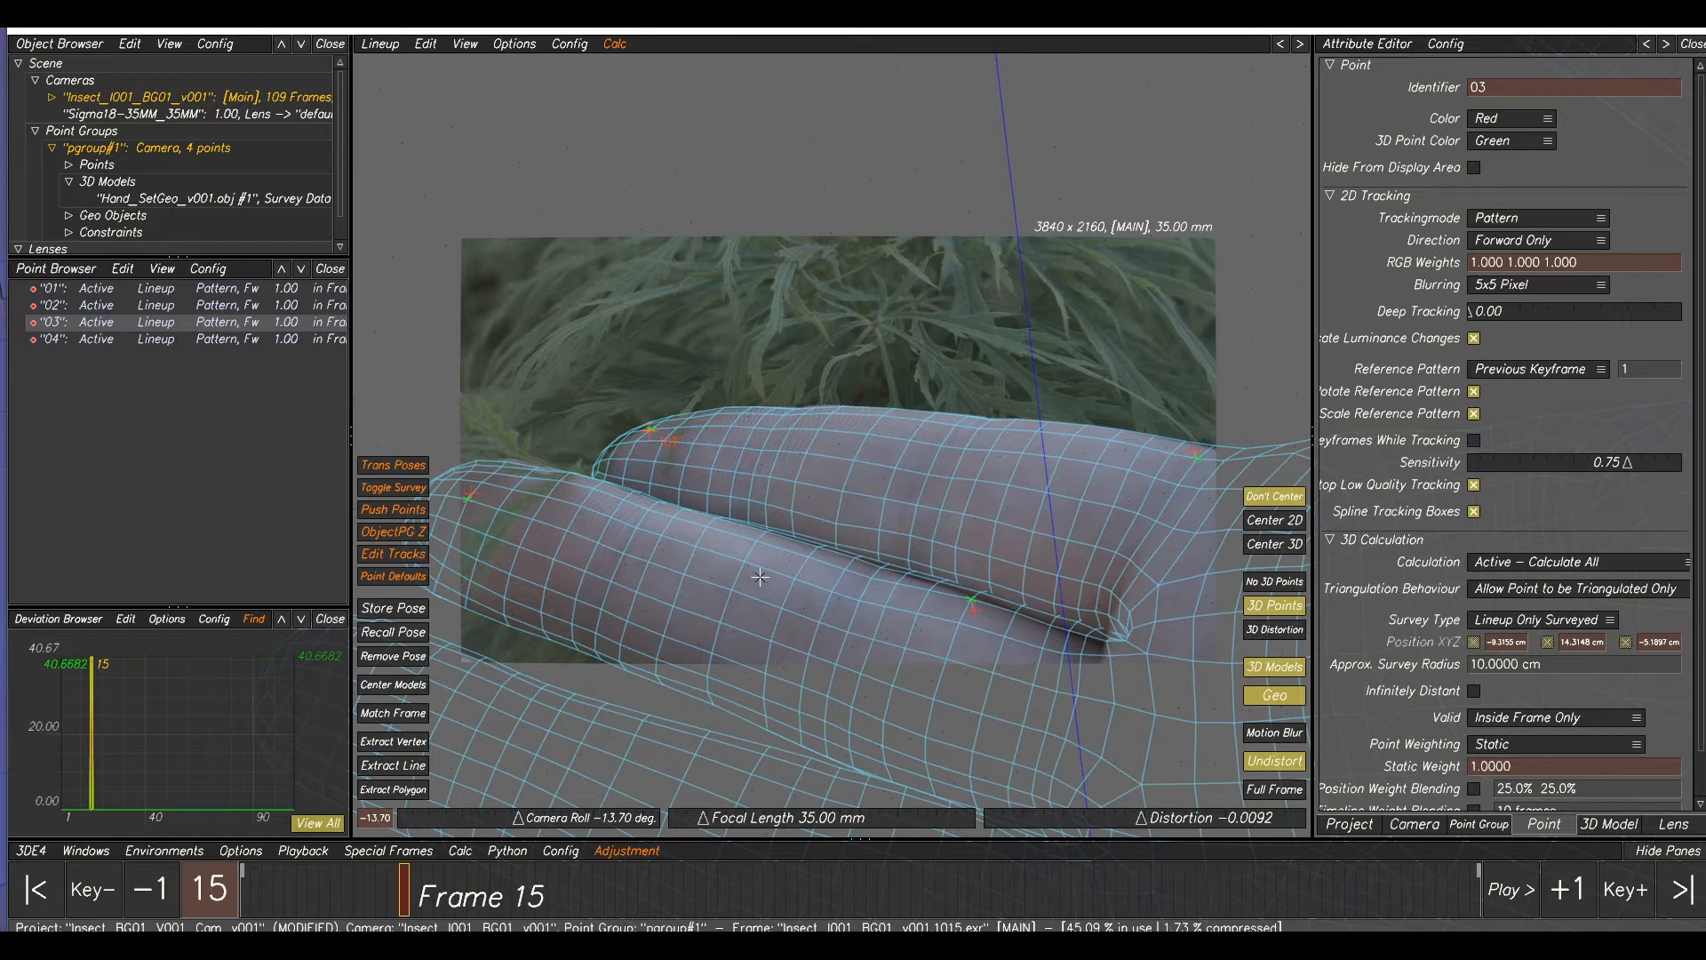
drag(973, 616, 967, 614)
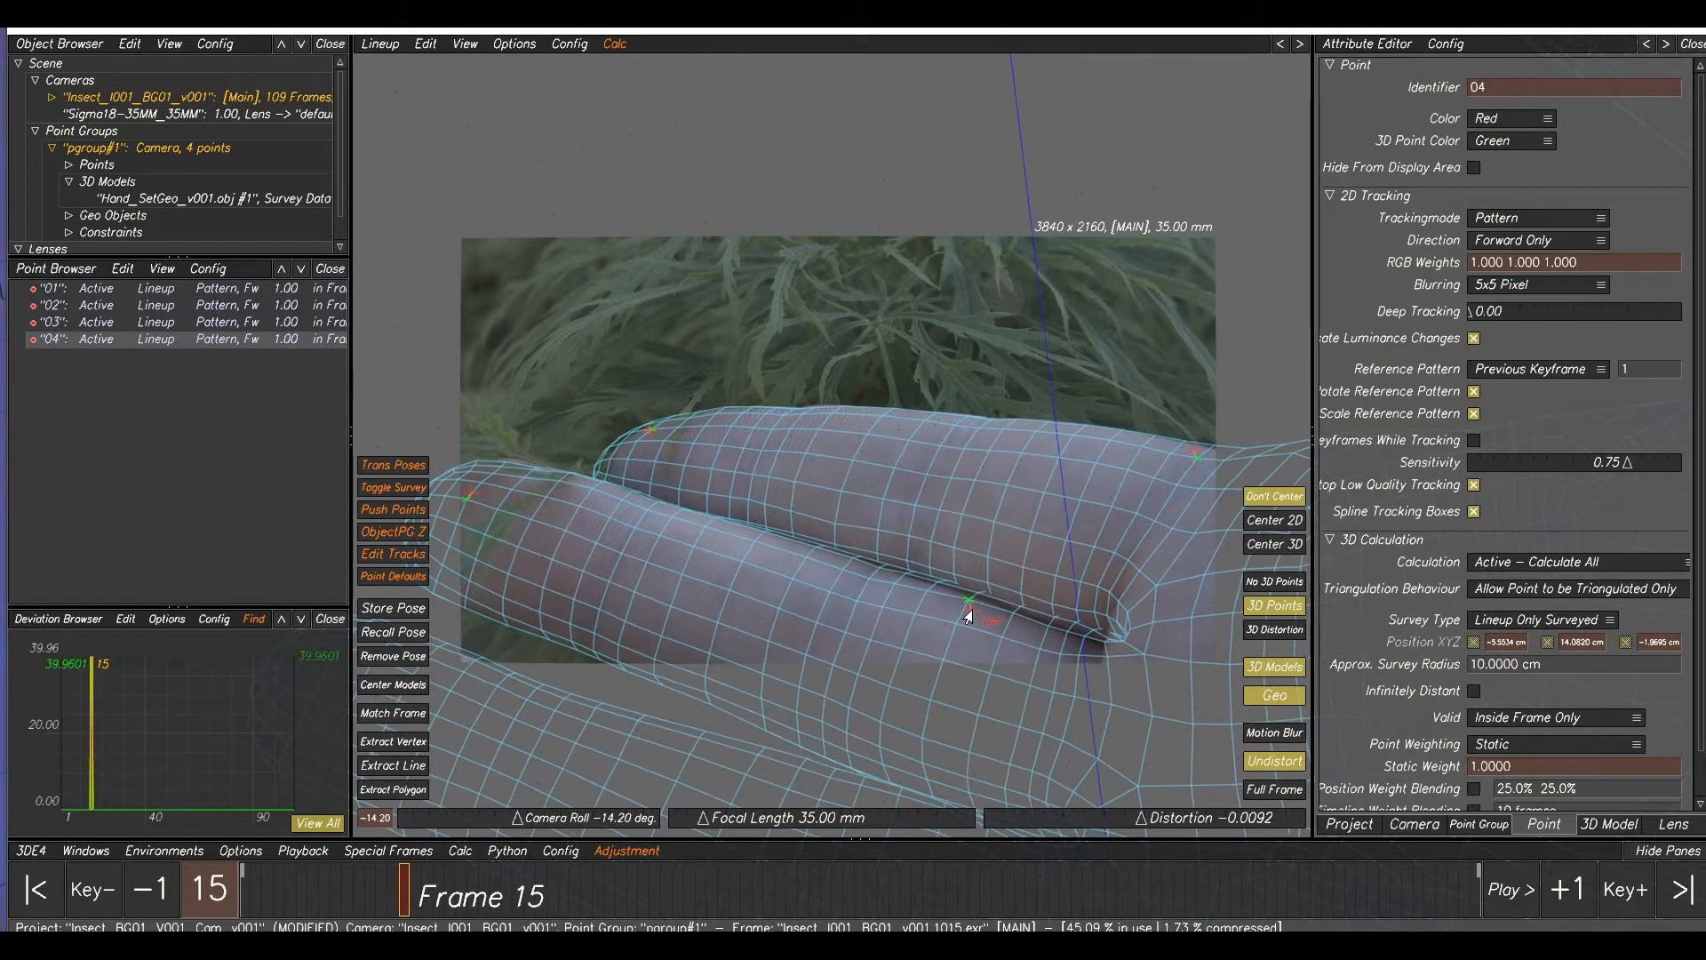
drag(648, 434, 652, 432)
drag(466, 496, 468, 493)
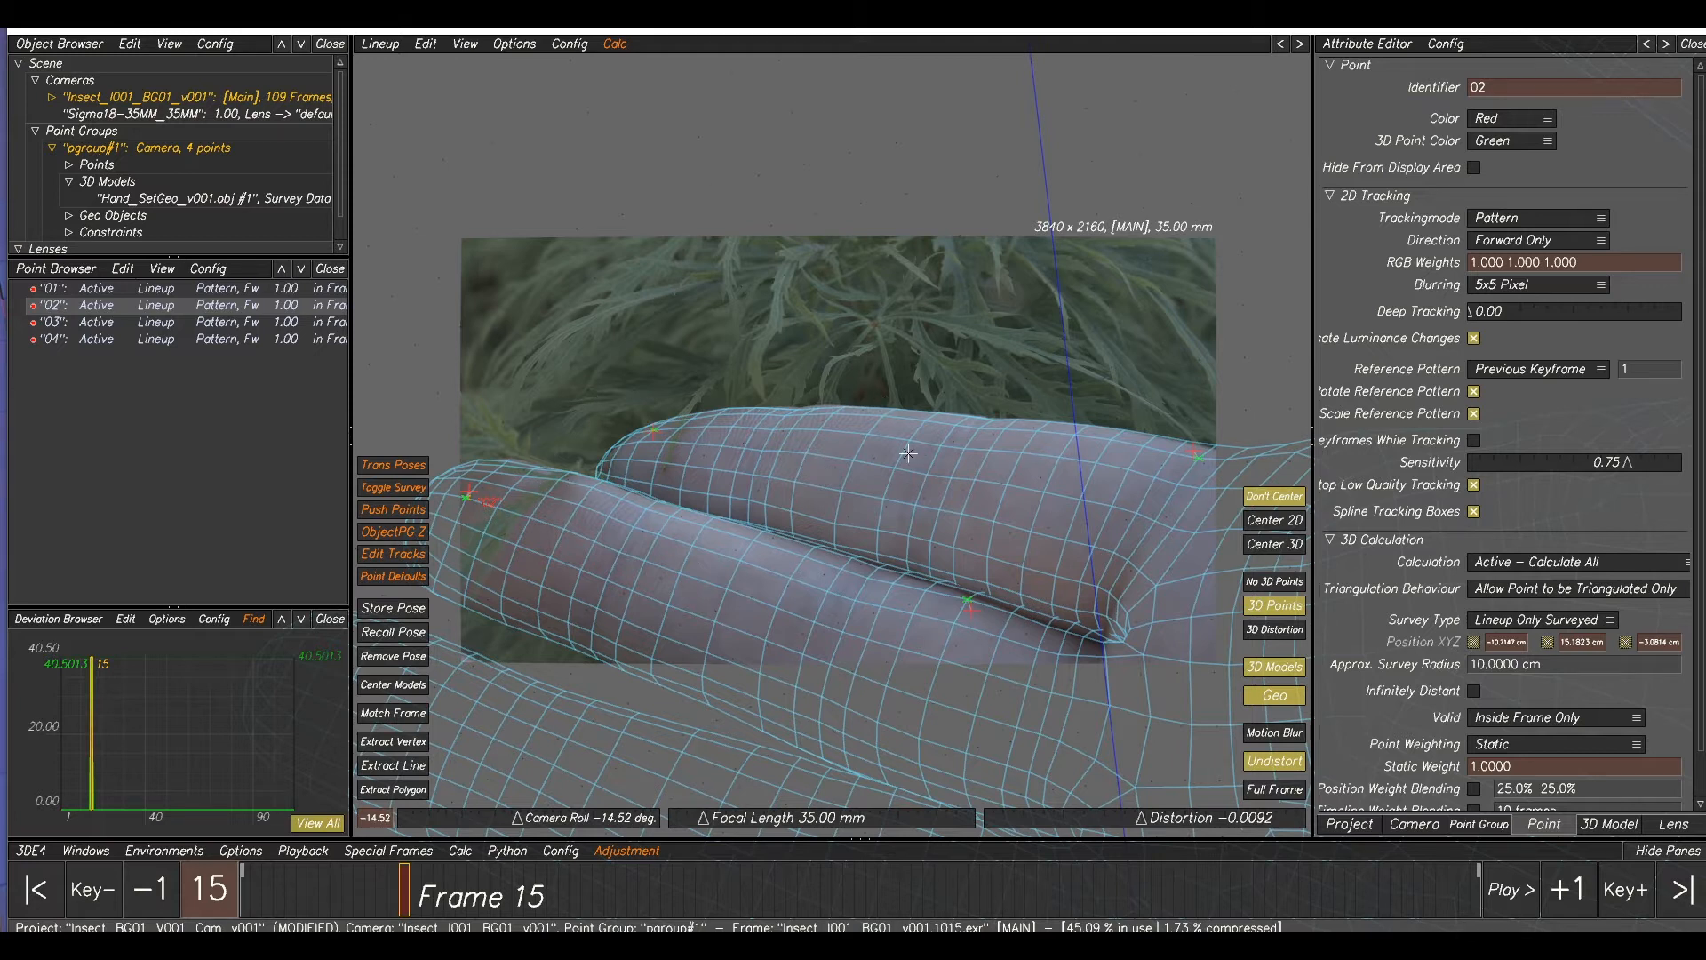
click(517, 646)
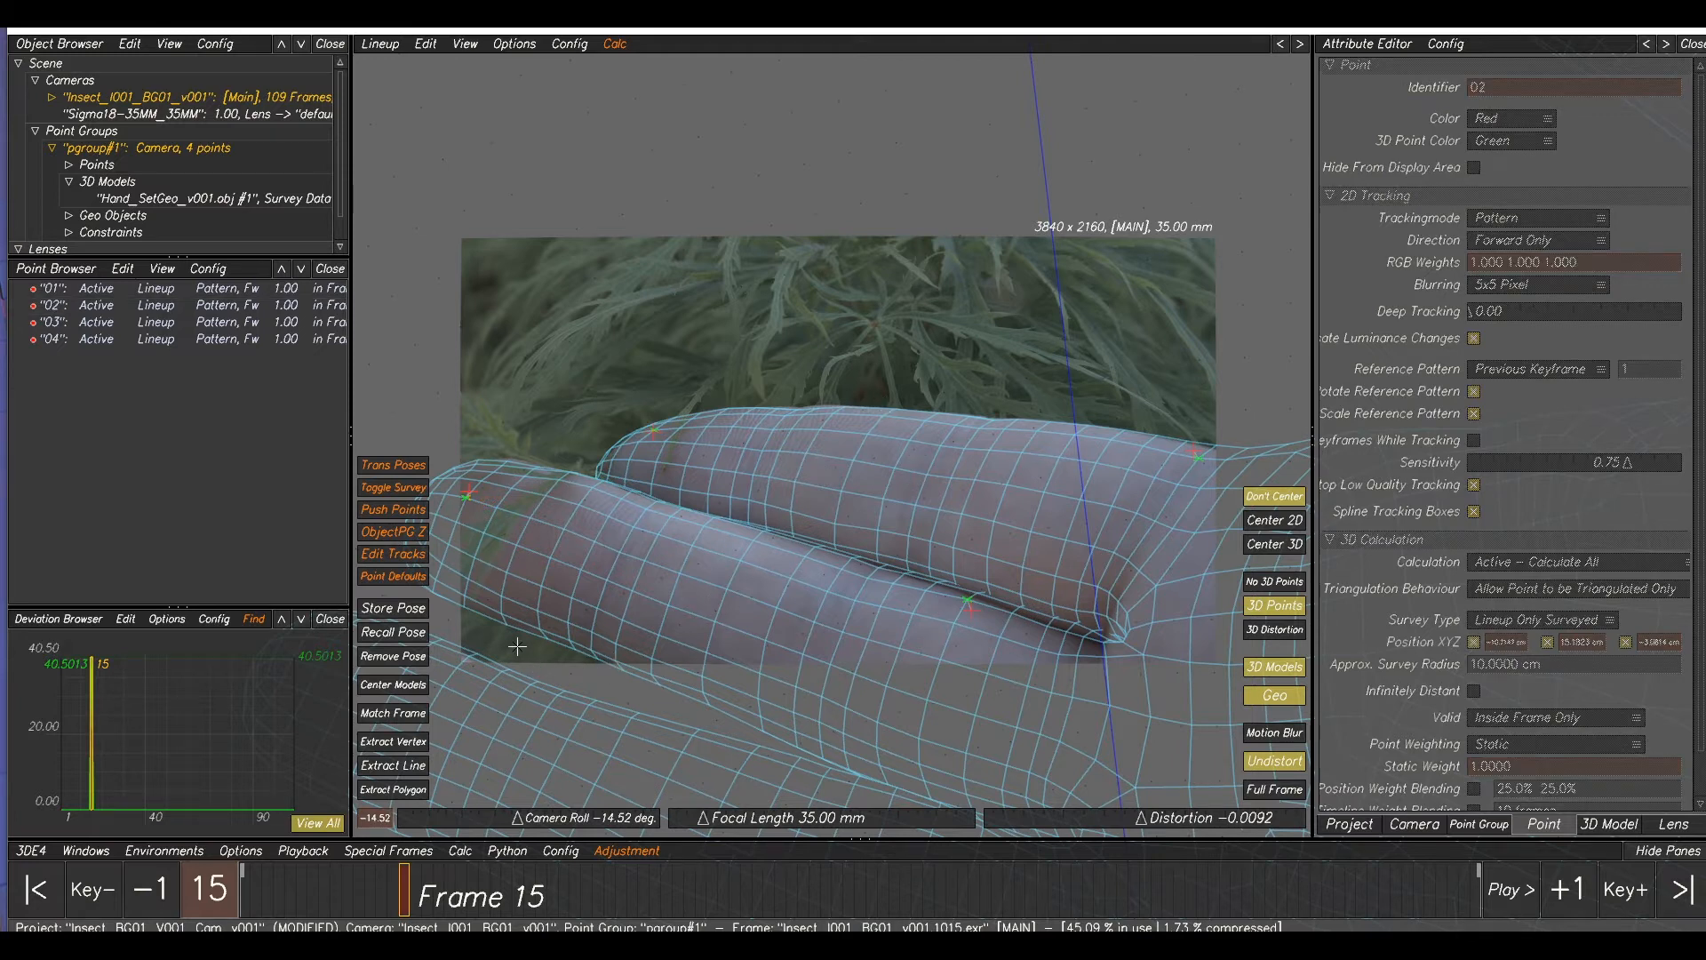
- Extract a vertex on the third finger's upper edge near the plate's lower-left corner and shift it slightly down and left
middle_drag(480, 658, 643, 578)
right_drag(643, 578, 805, 621)
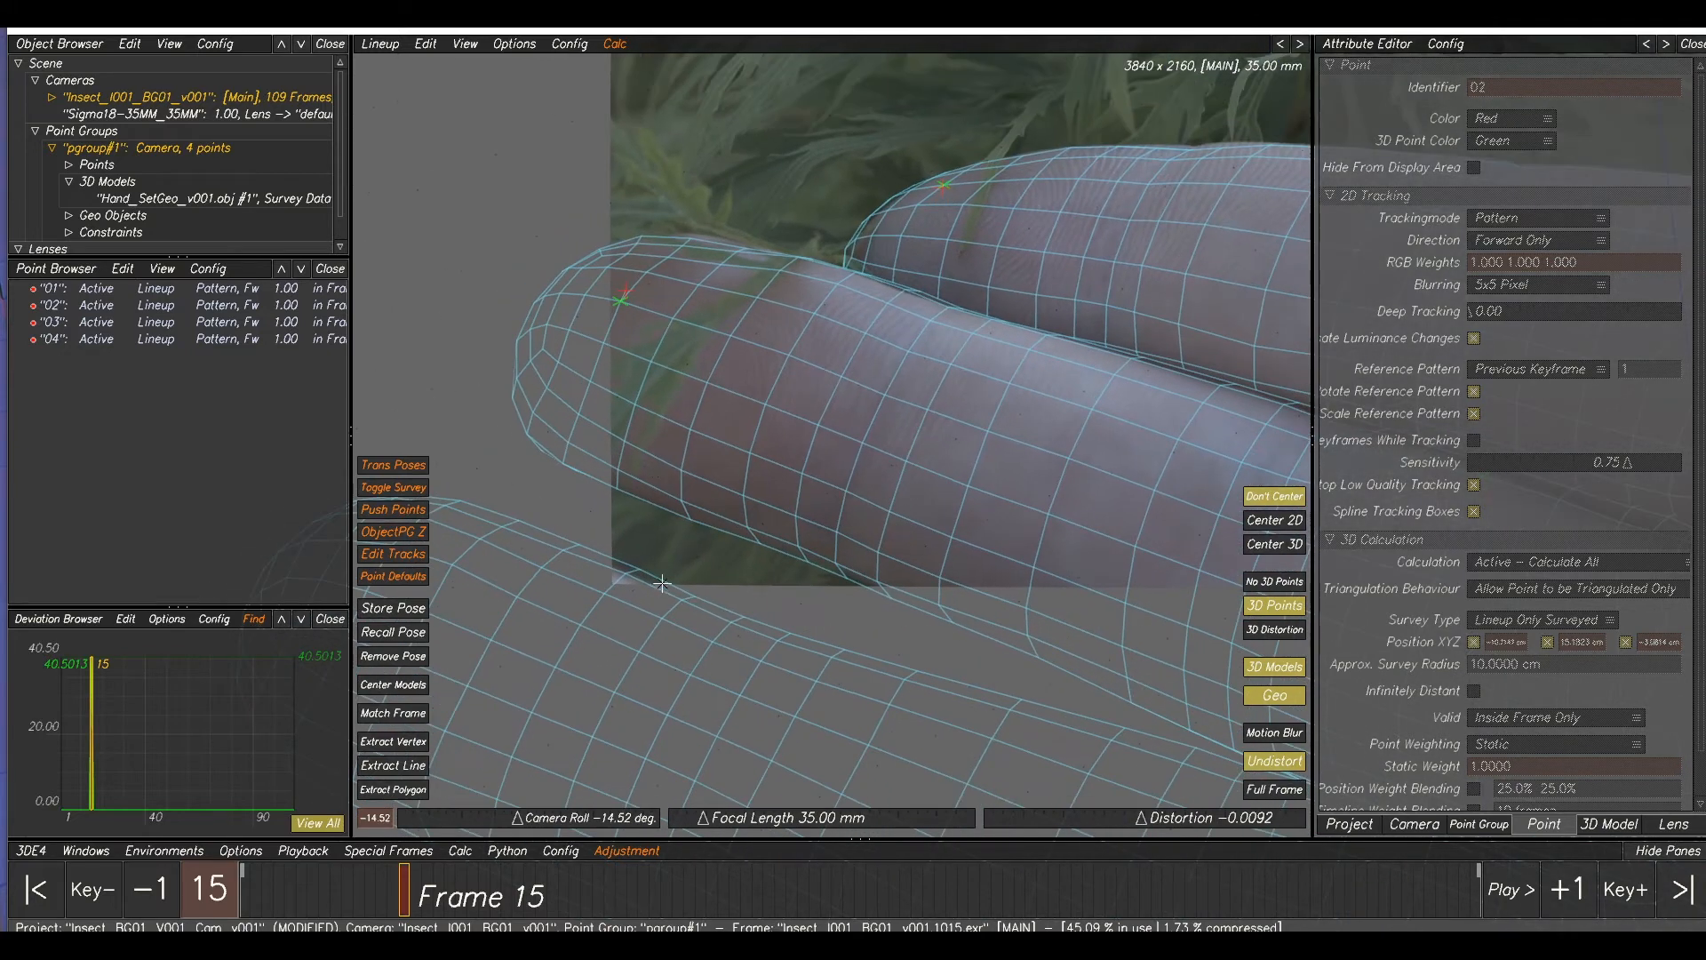
click(404, 745)
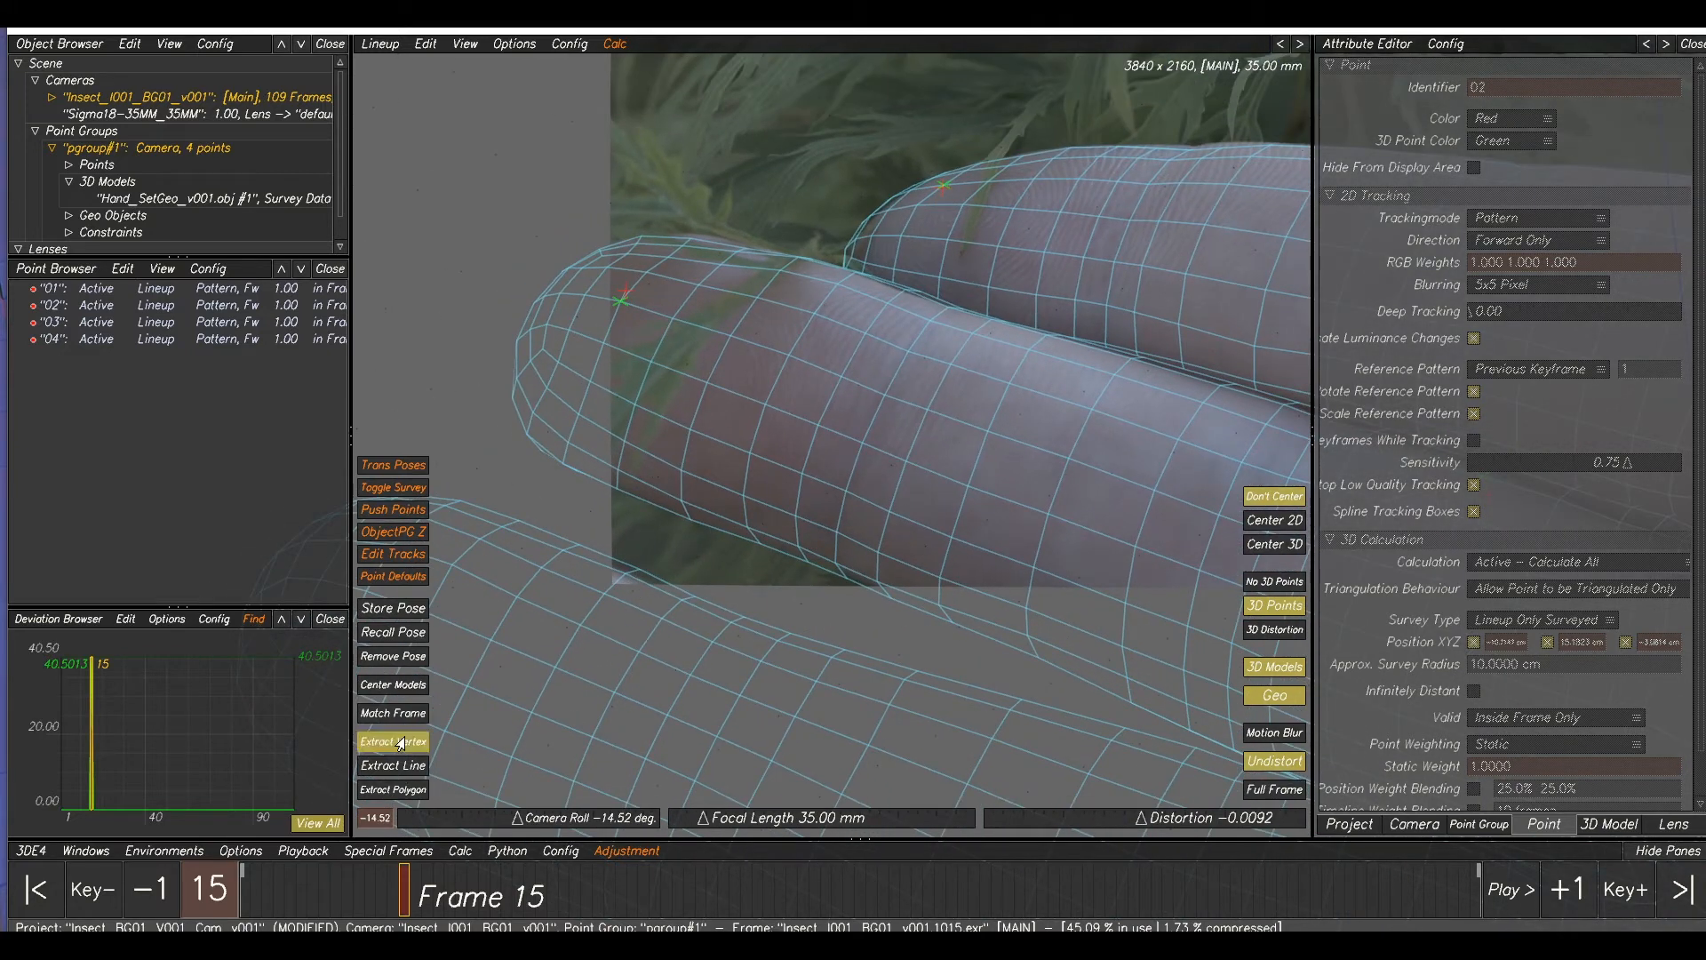
click(640, 567)
drag(641, 567, 627, 577)
- Nudge lineup points 01 and 02 by tiny amounts to refine the hand model's fit to the plate
right_drag(920, 581, 913, 484)
middle_drag(914, 484, 697, 534)
middle_drag(1131, 352, 1087, 366)
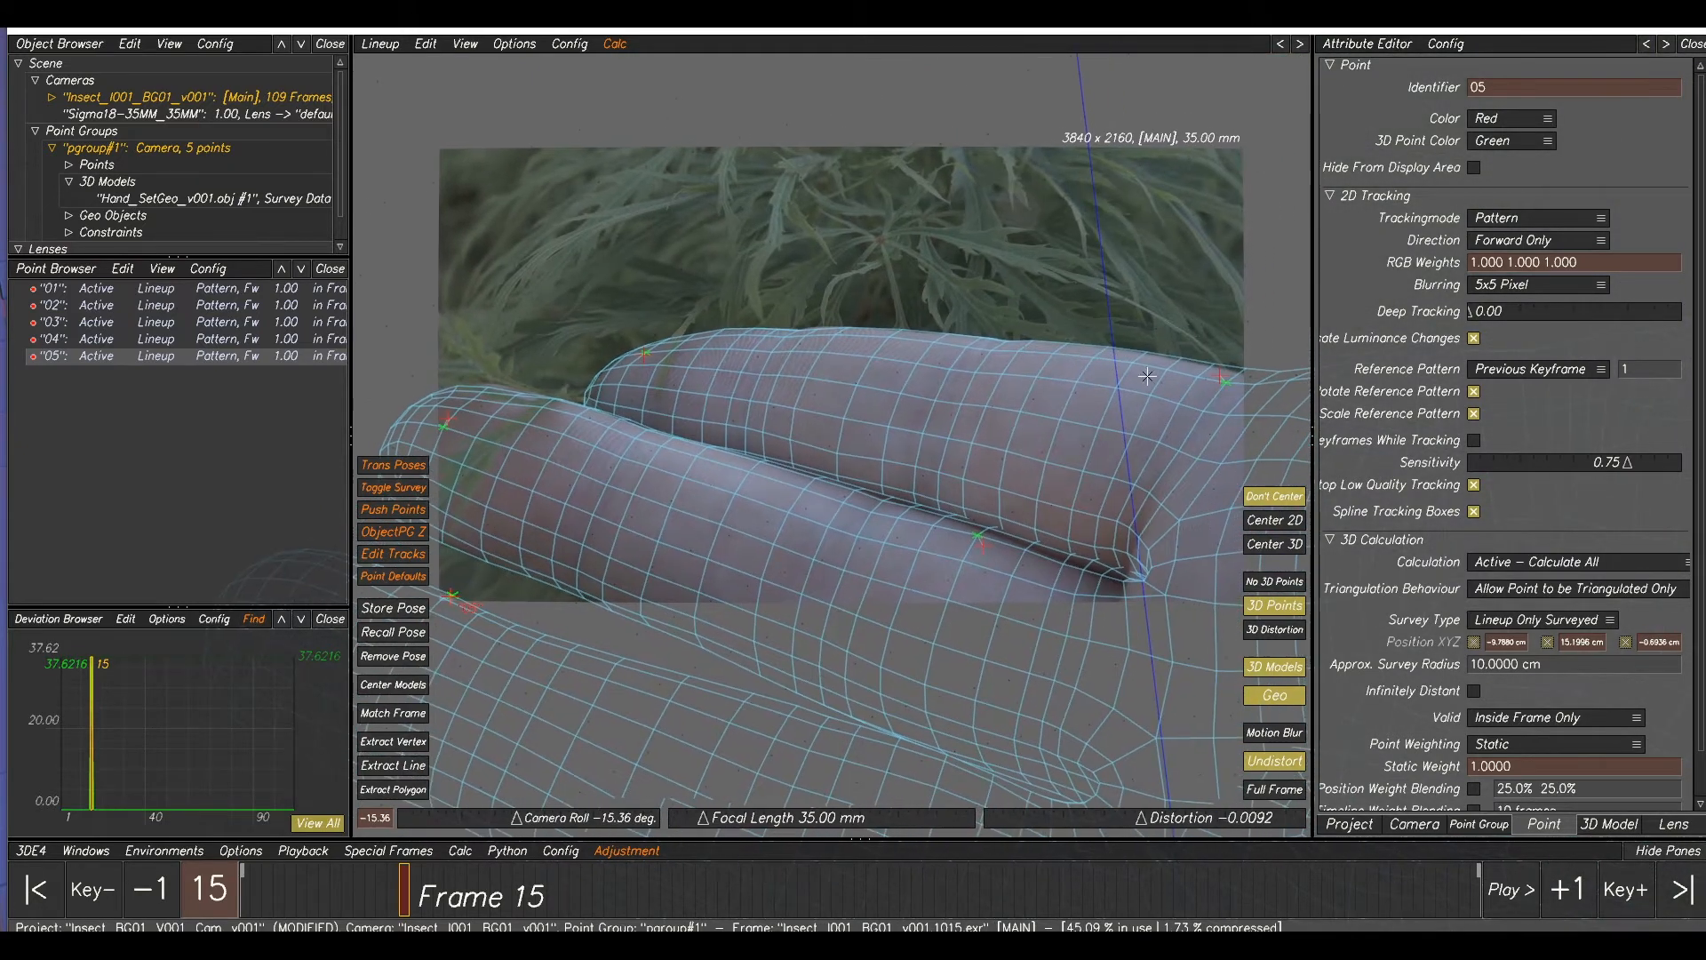
drag(1220, 375, 1222, 380)
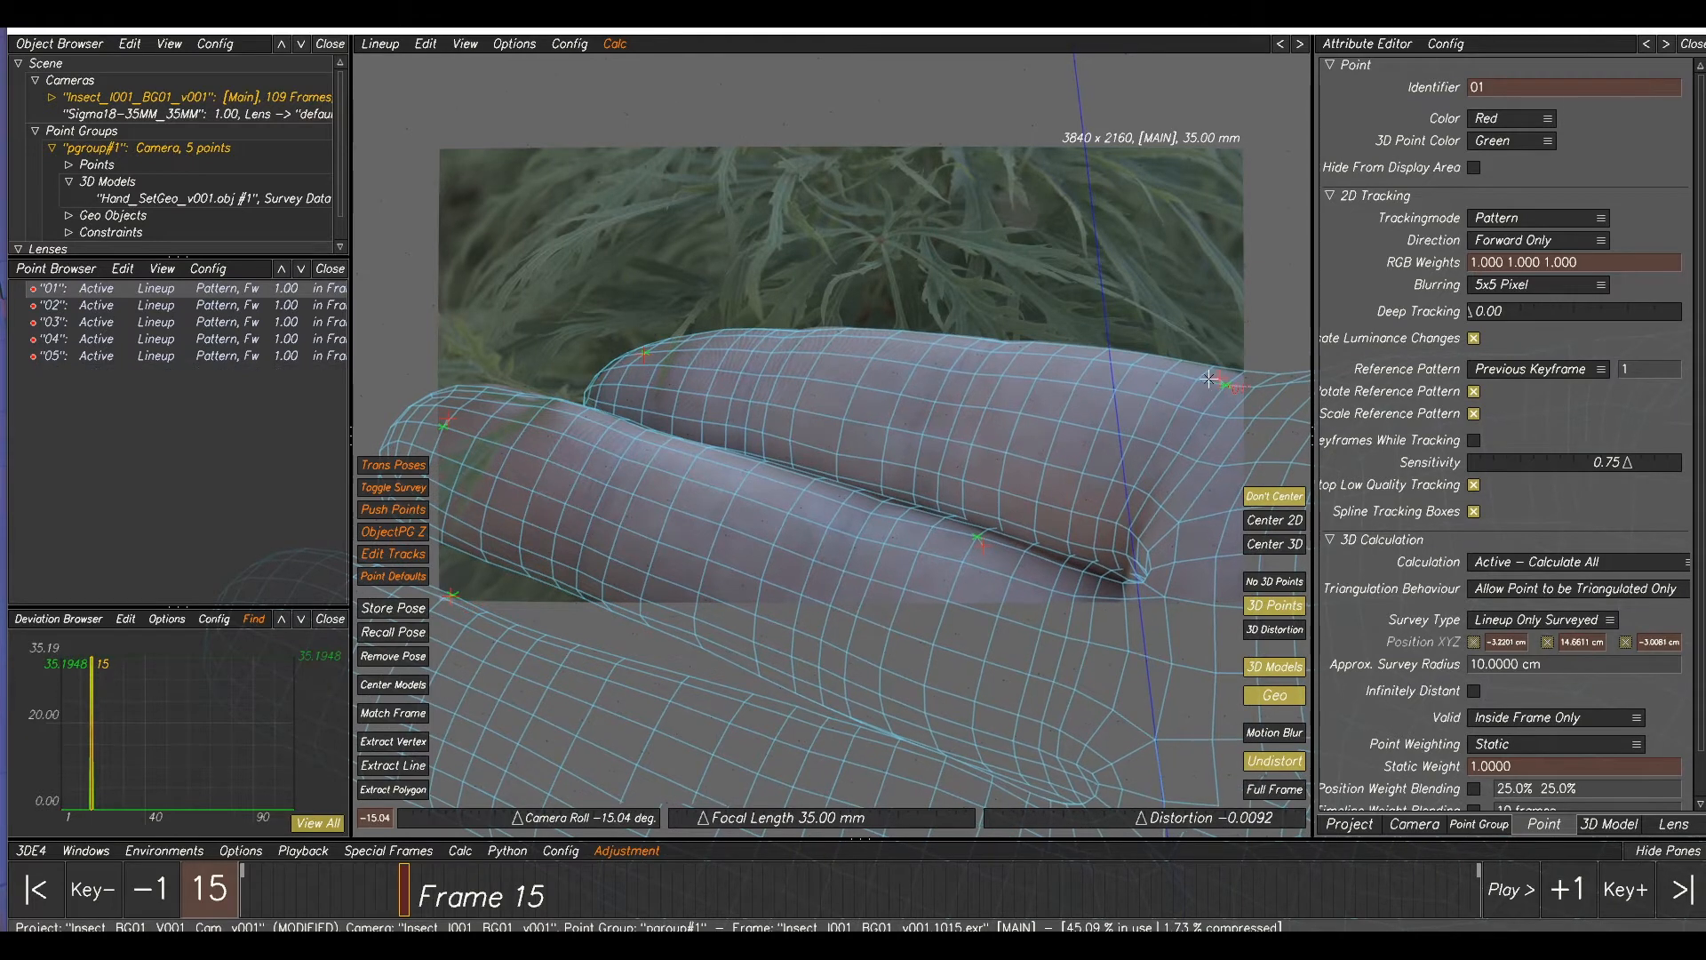
middle_drag(801, 392, 832, 409)
click(477, 440)
drag(478, 440, 476, 438)
- Store the lined-up camera pose for frame 15 and switch to the Manual Tracking view
scroll(711, 453, down, 3)
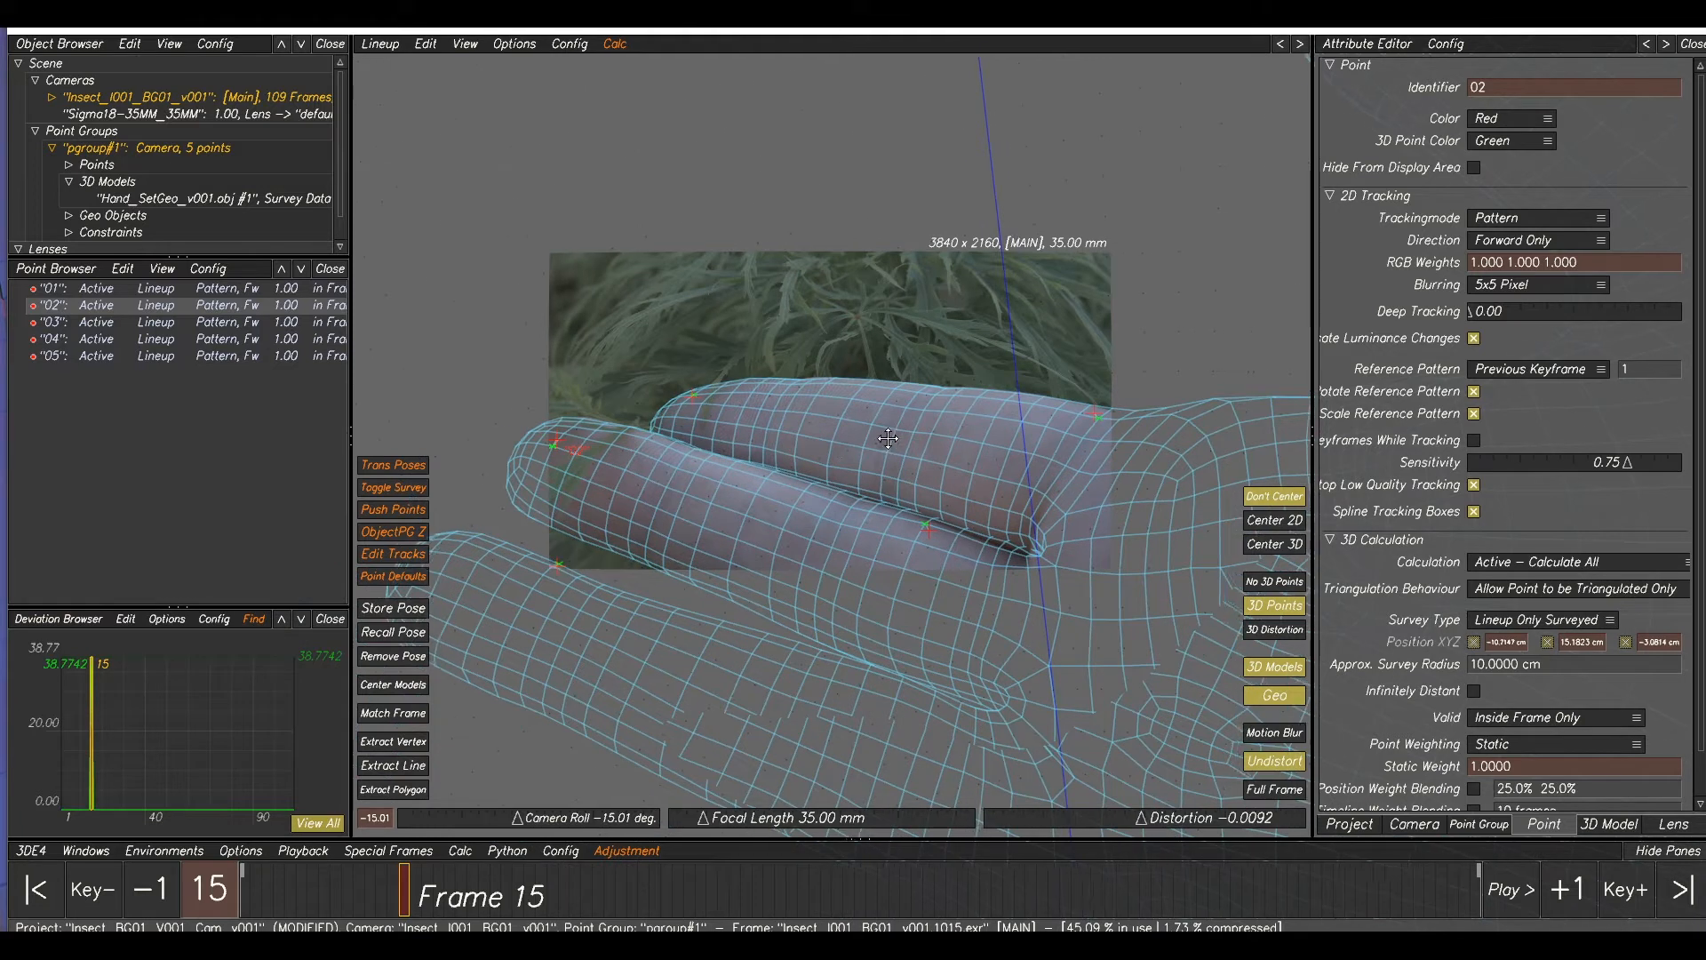
middle_drag(895, 438, 877, 437)
scroll(818, 416, up, 1)
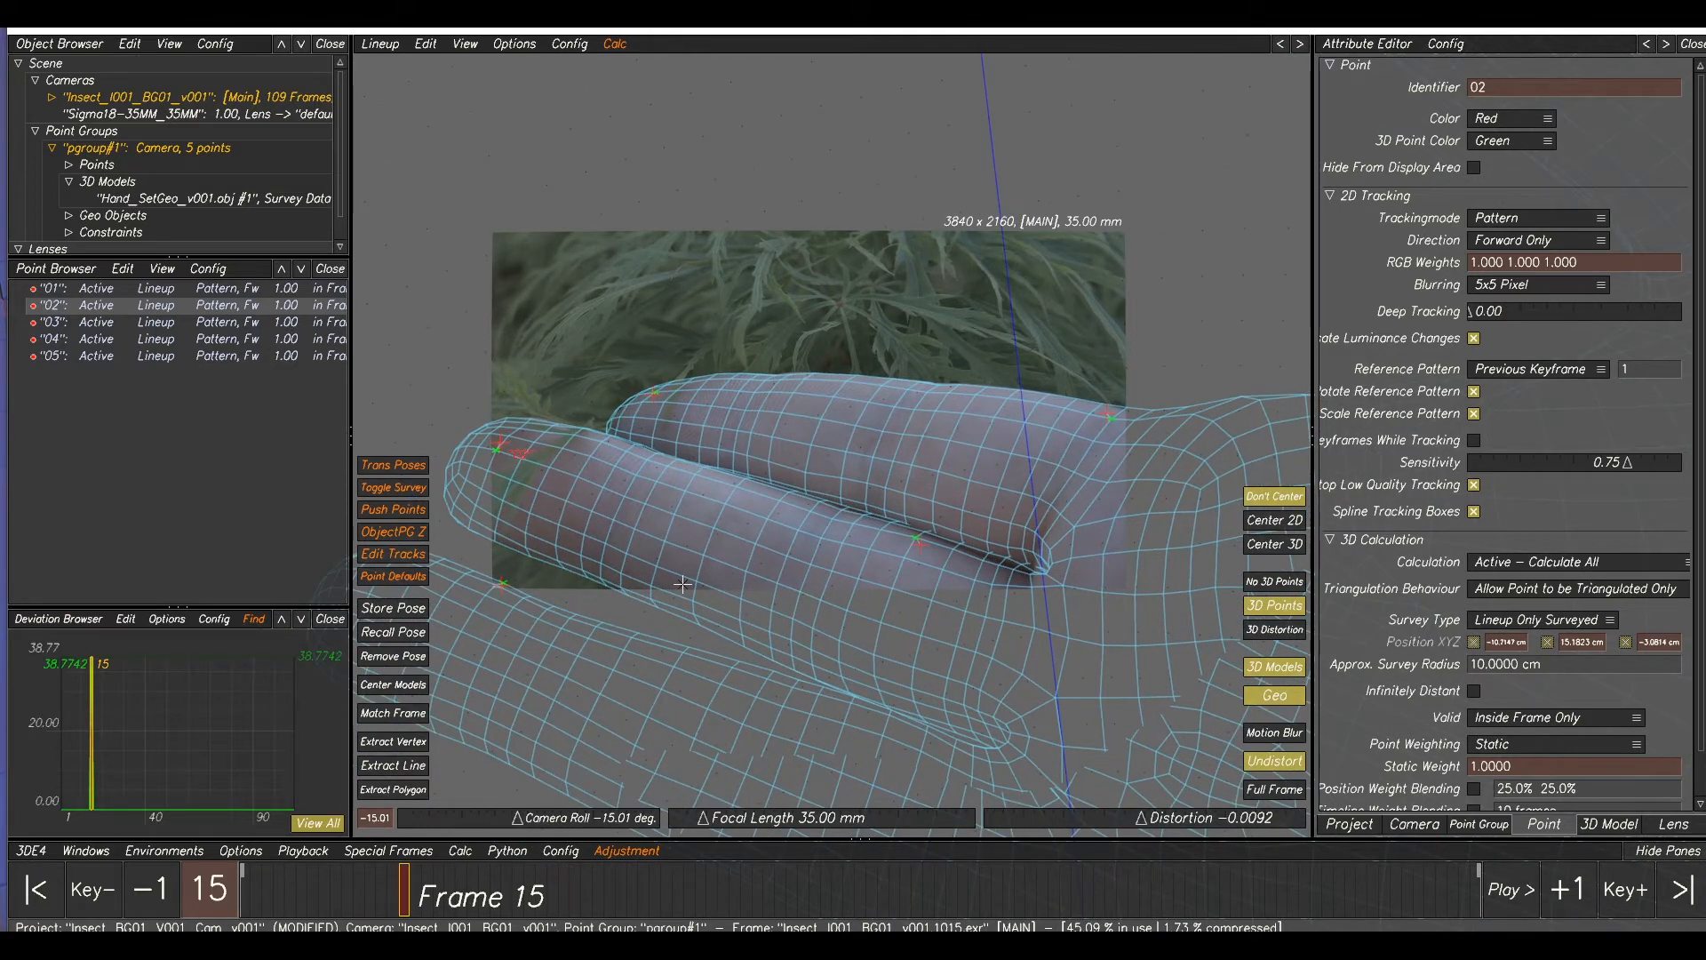
click(403, 610)
key(F1)
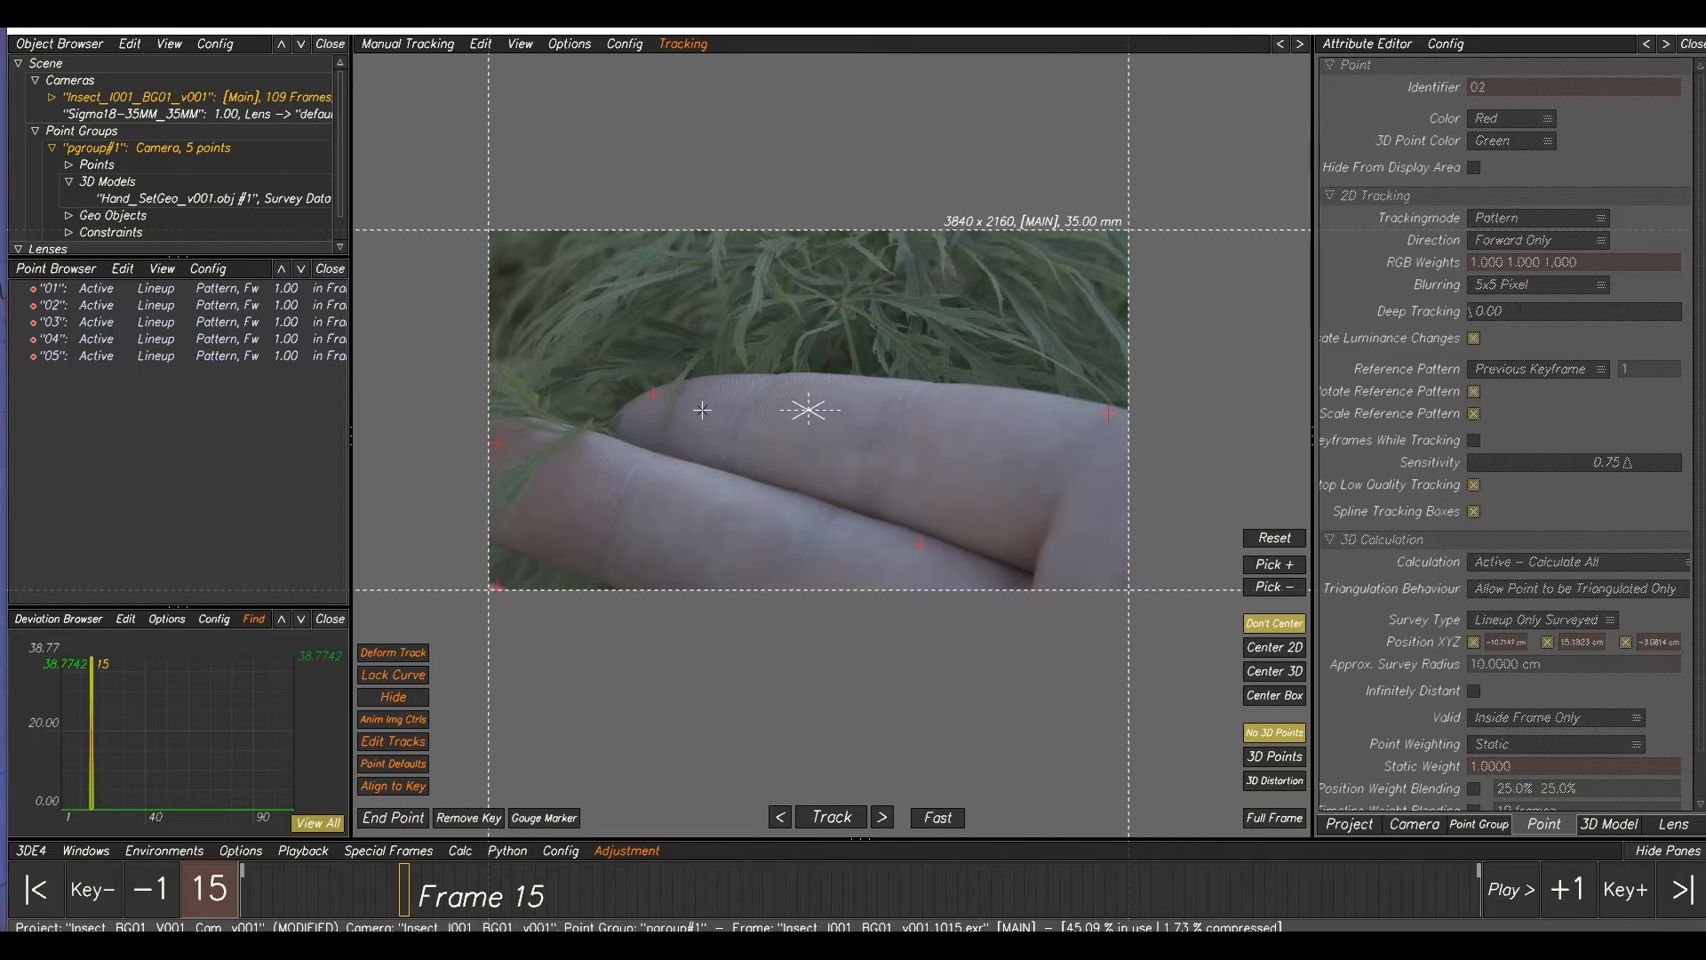
middle_drag(689, 402, 749, 415)
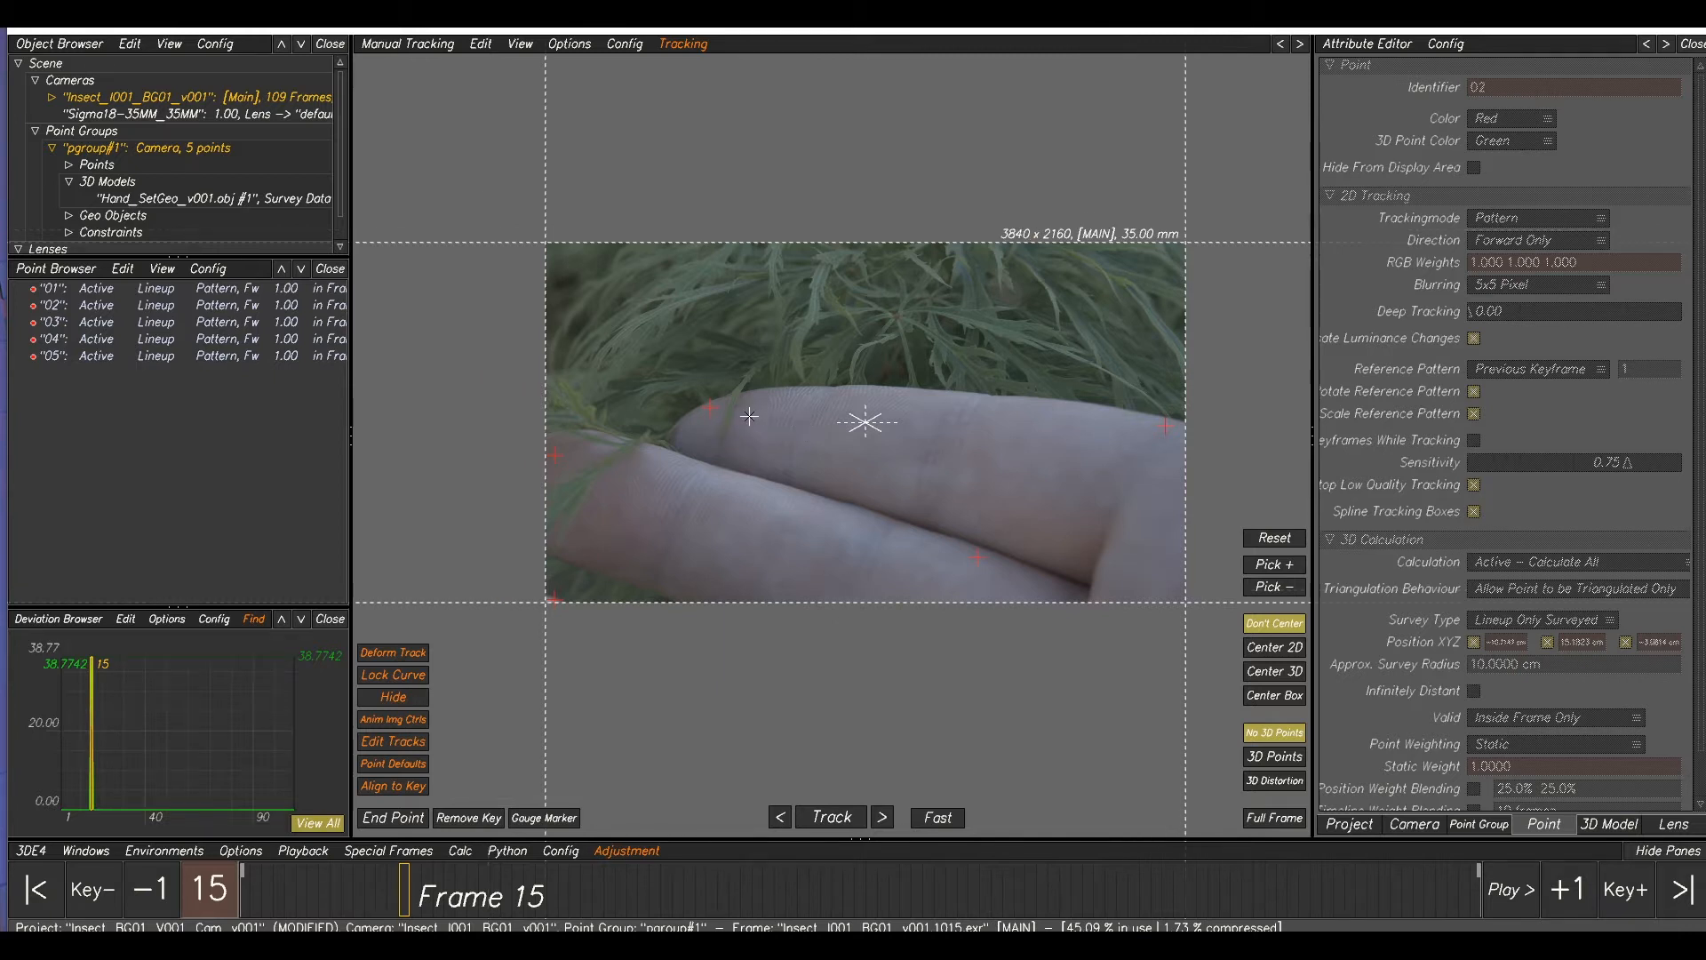
scroll(757, 410, up, 1)
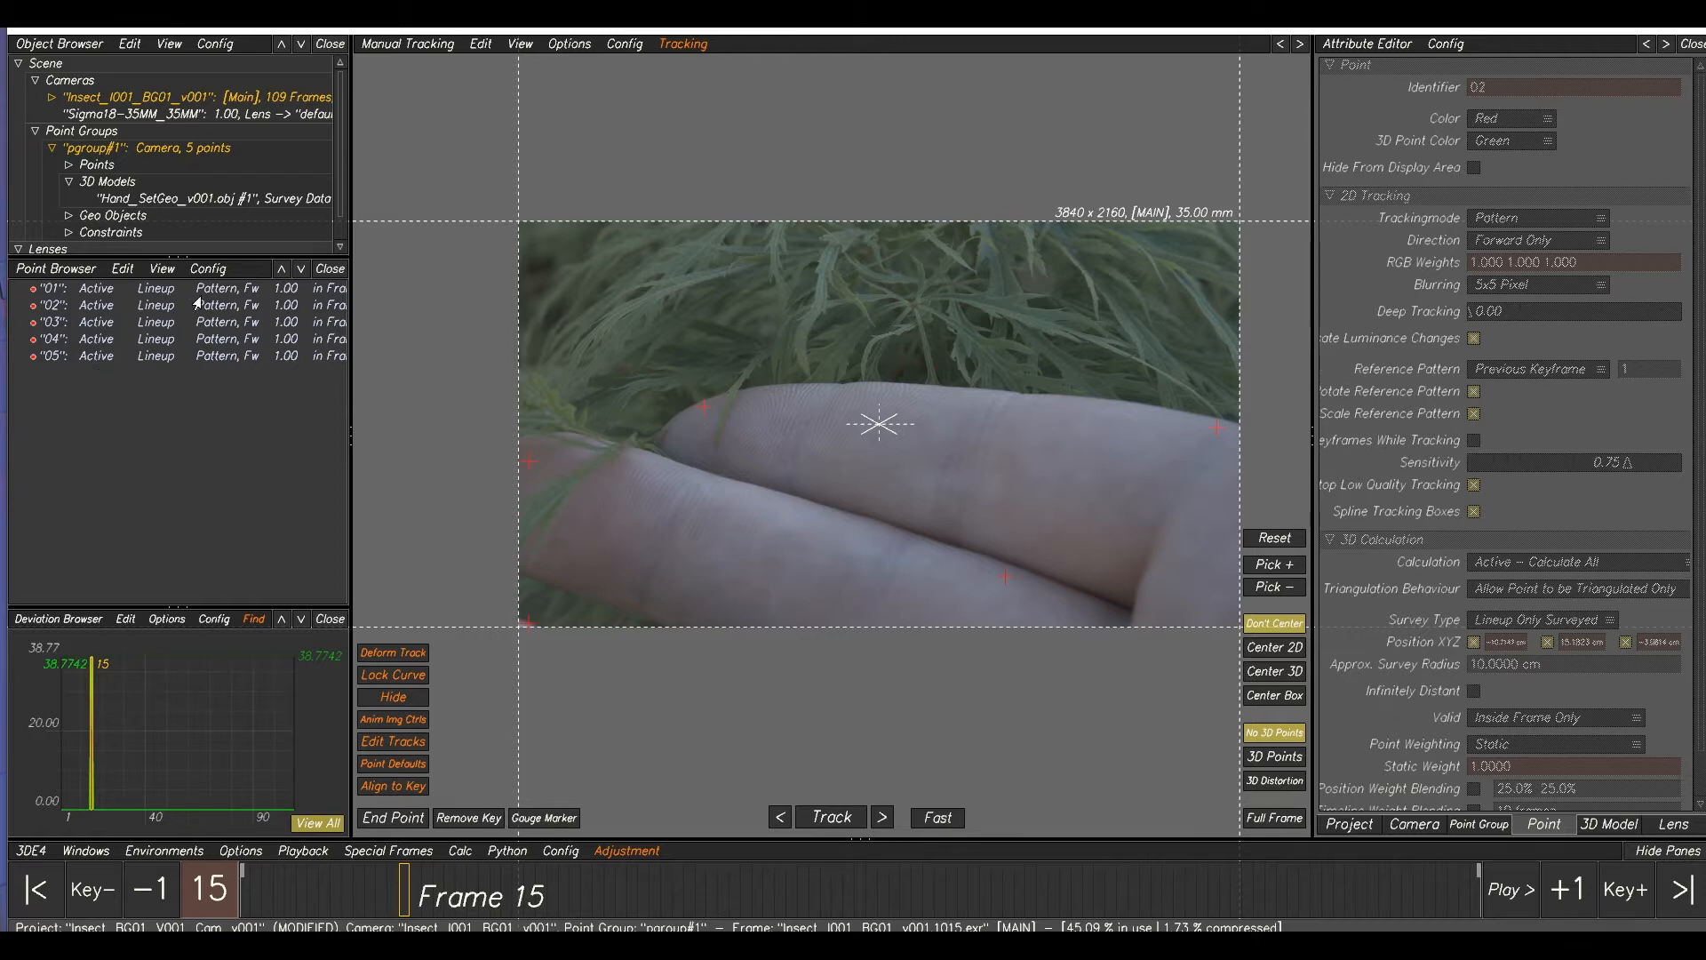
ctrl+click(766, 428)
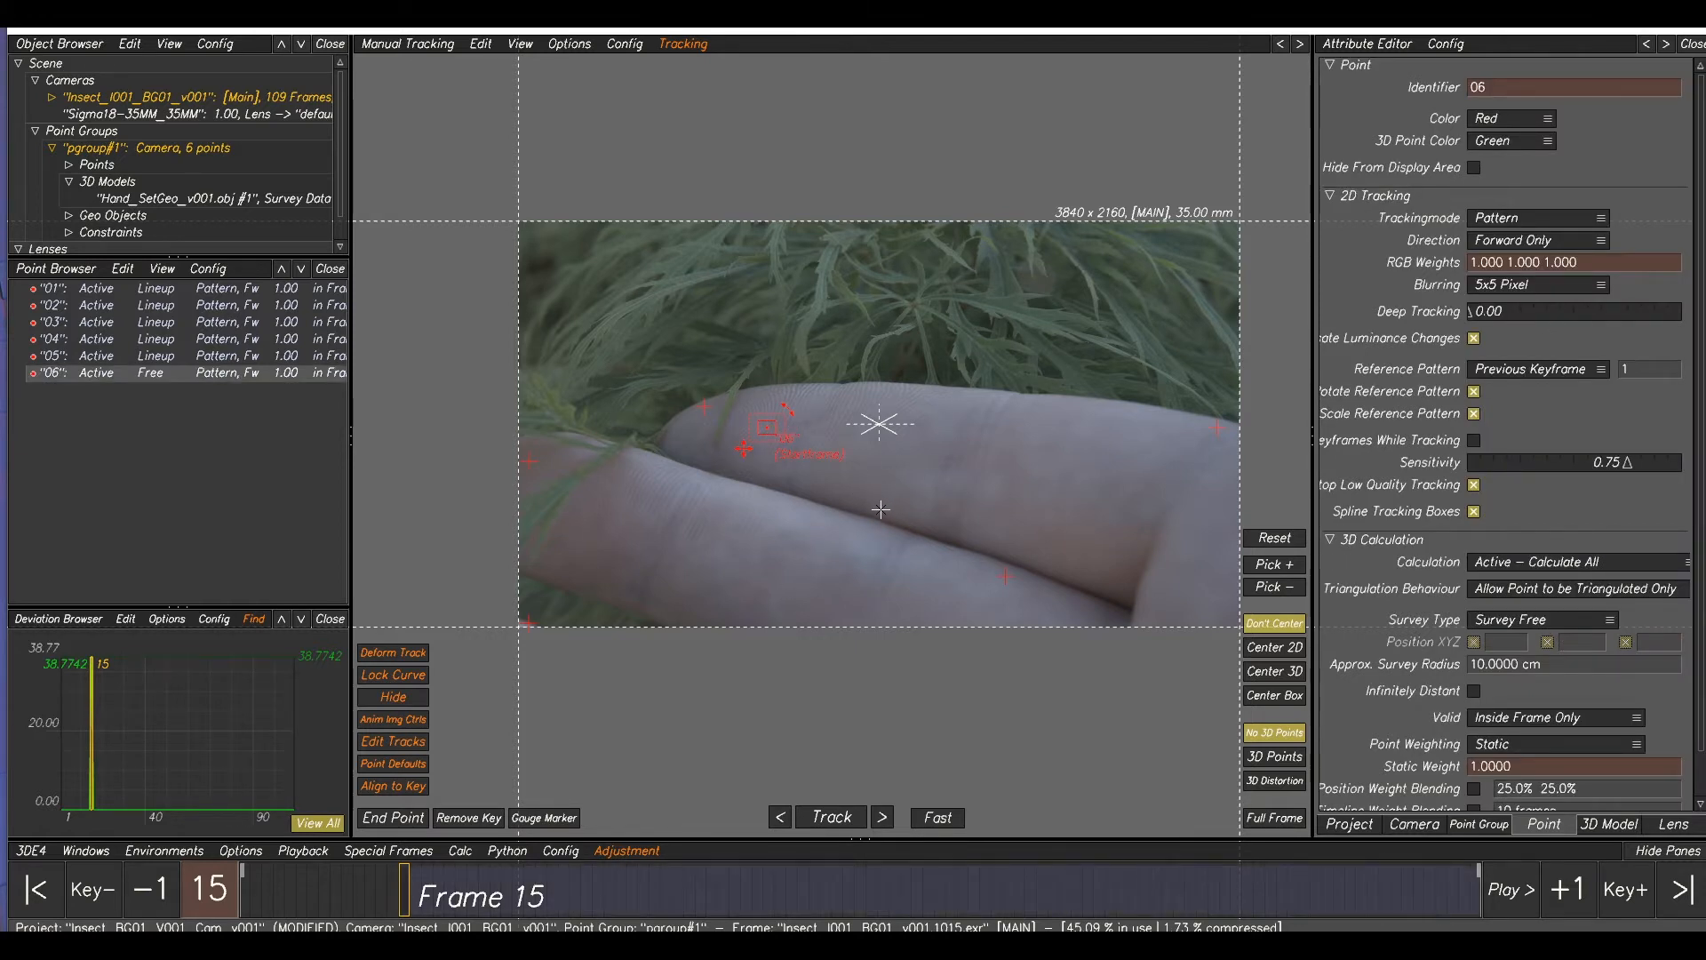
key(Delete)
click(865, 527)
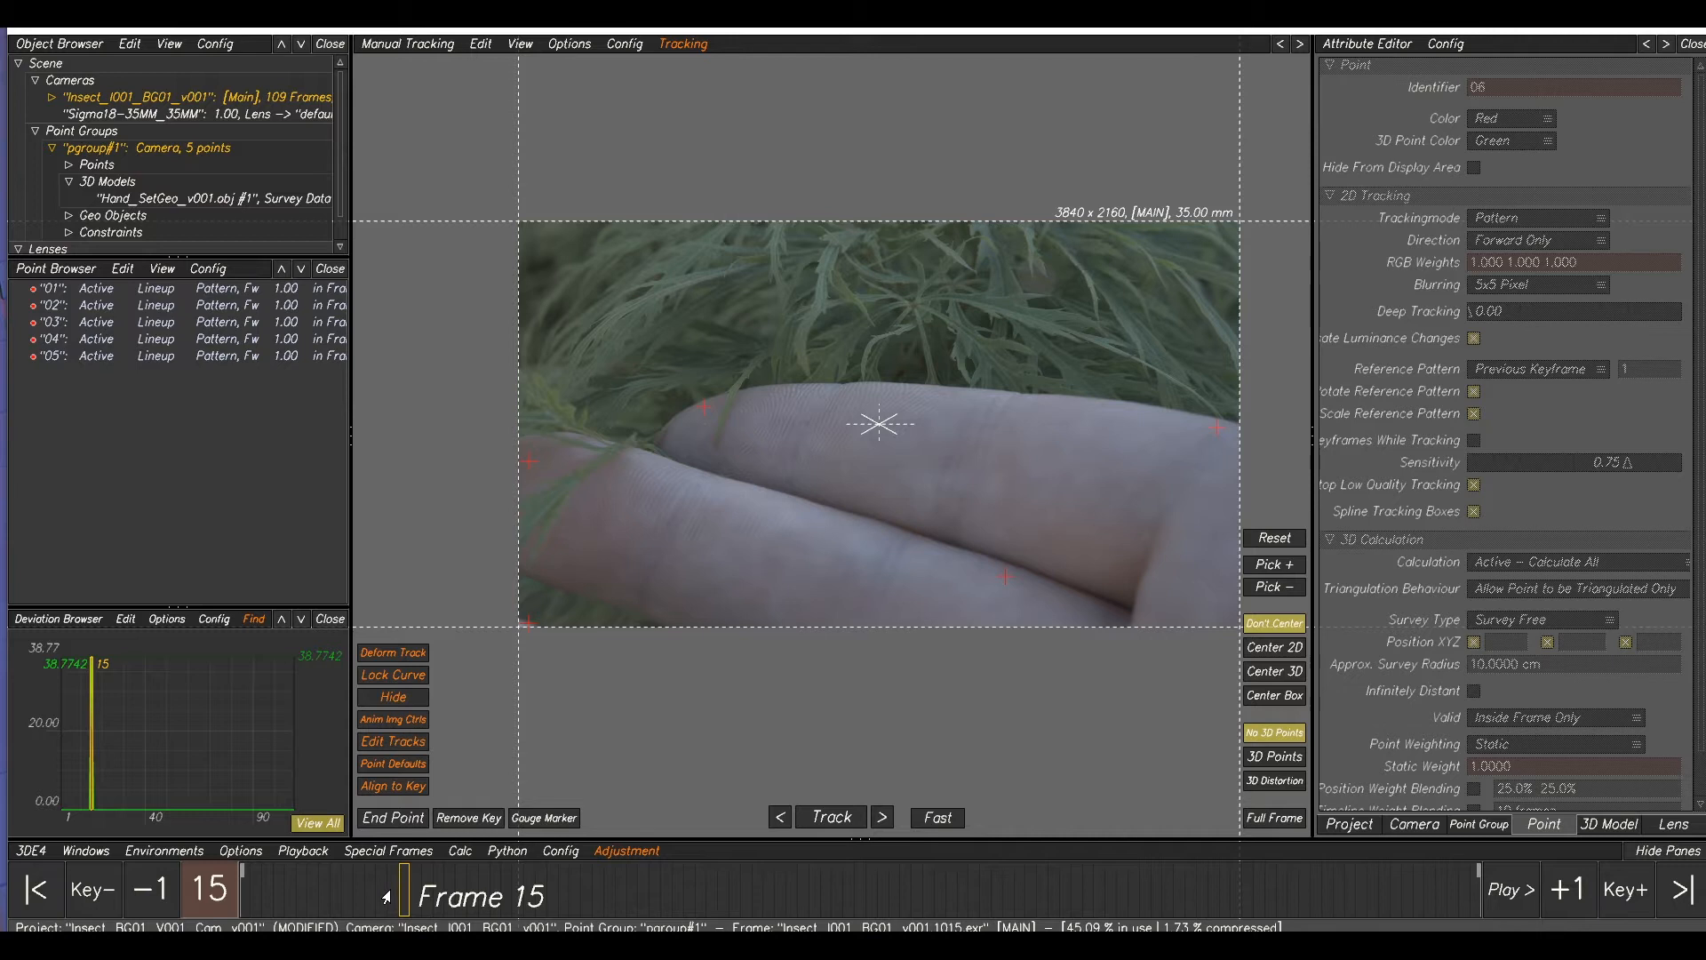
- Place six new tracking points on frame 15, three spread along the upper finger and three along the lower finger
ctrl+click(758, 415)
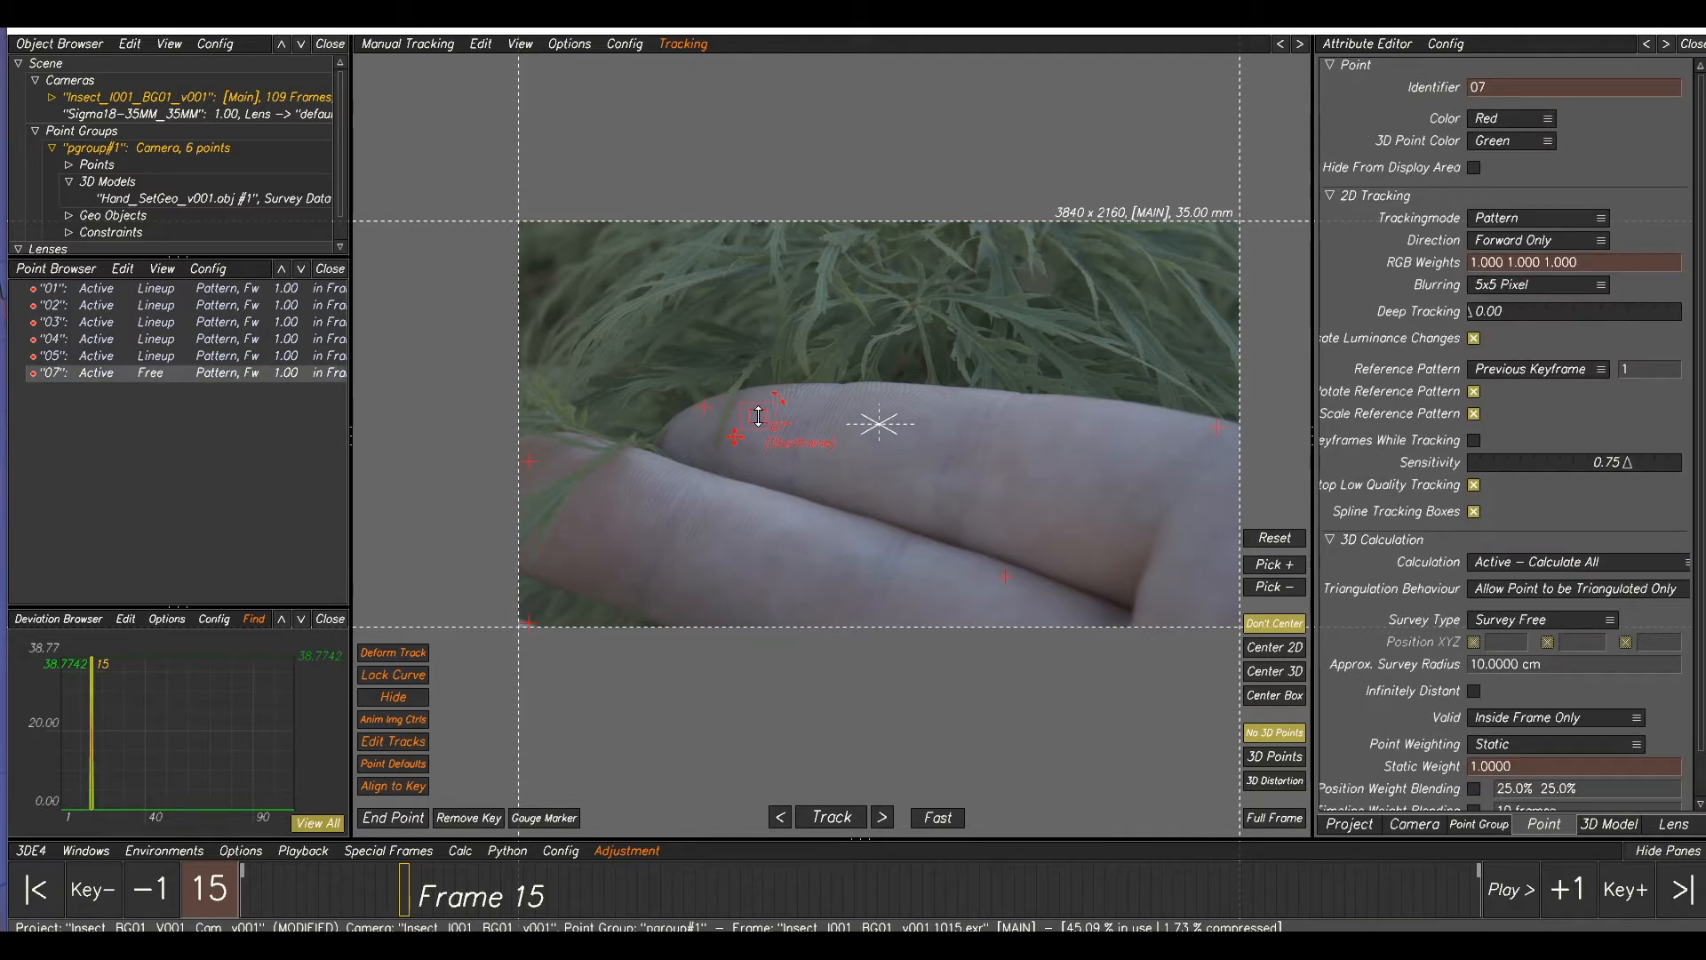
ctrl+click(661, 530)
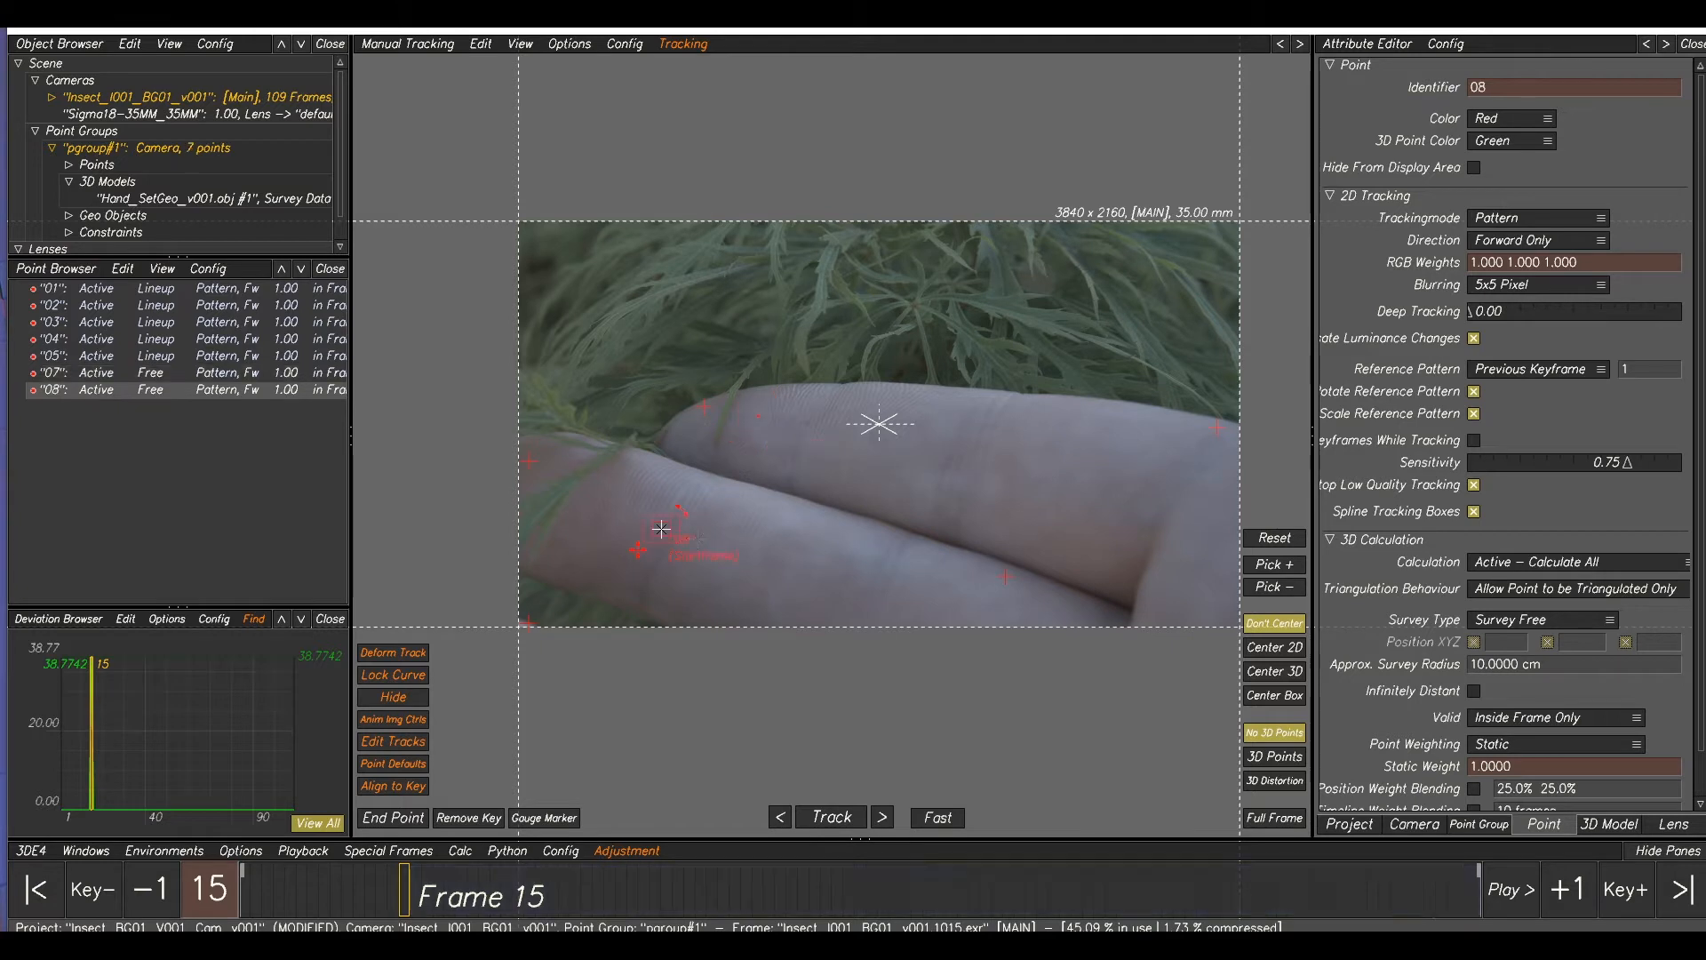
ctrl+click(1028, 442)
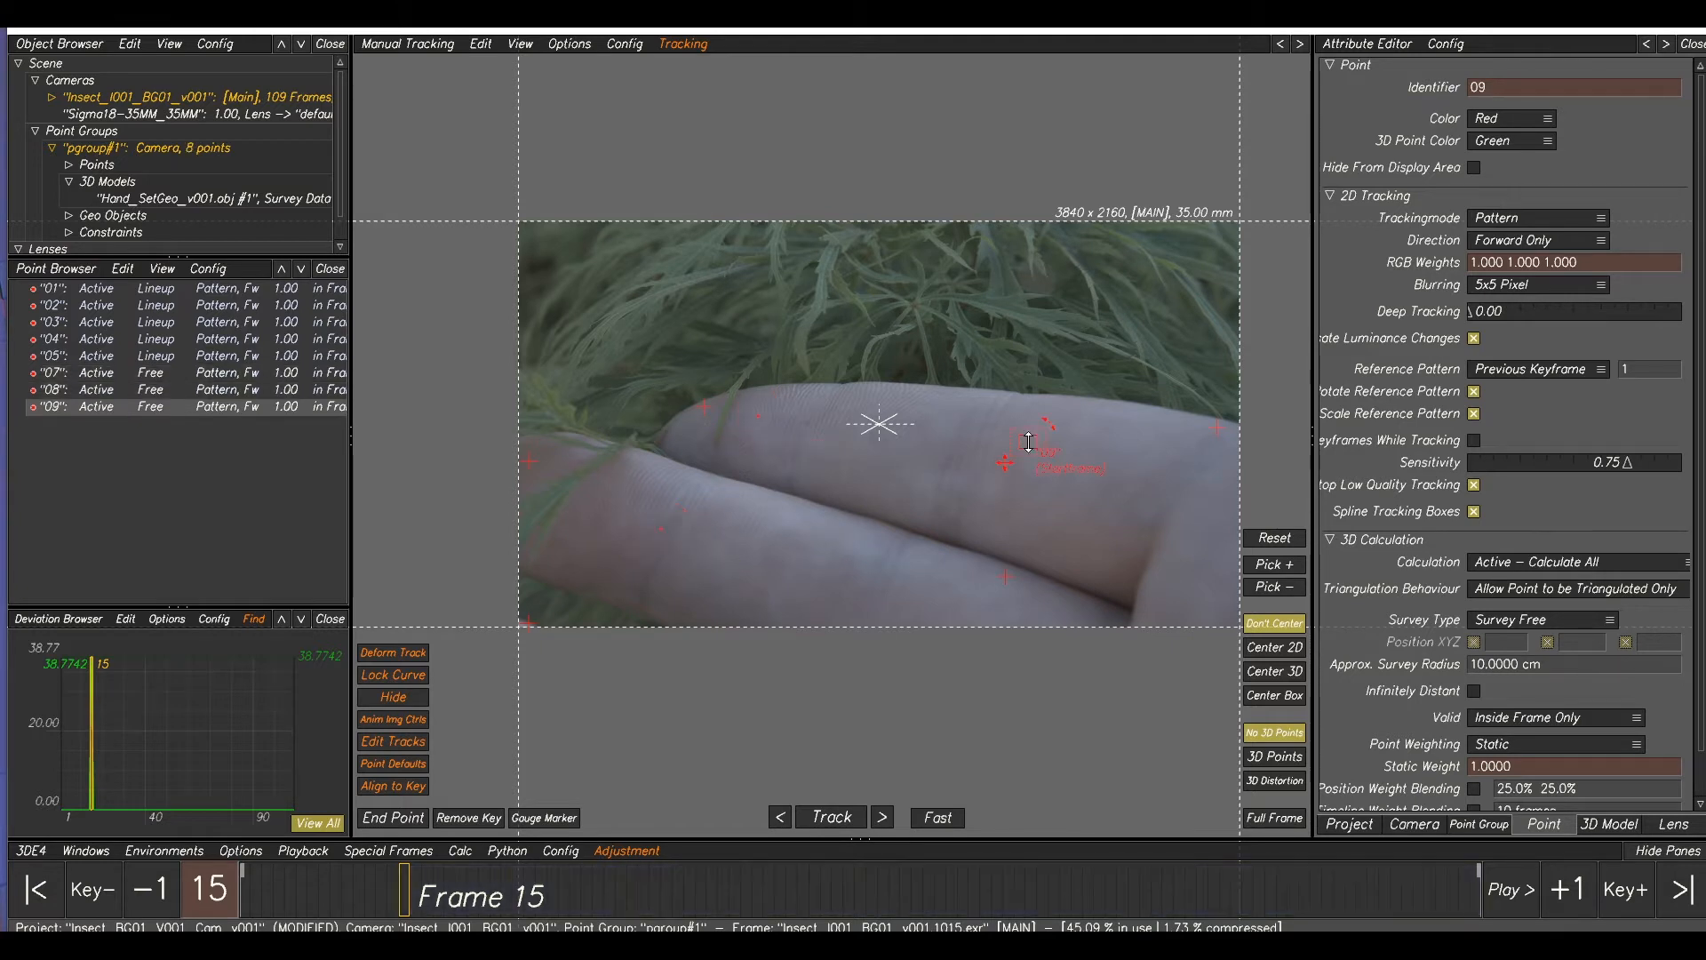
ctrl+click(926, 594)
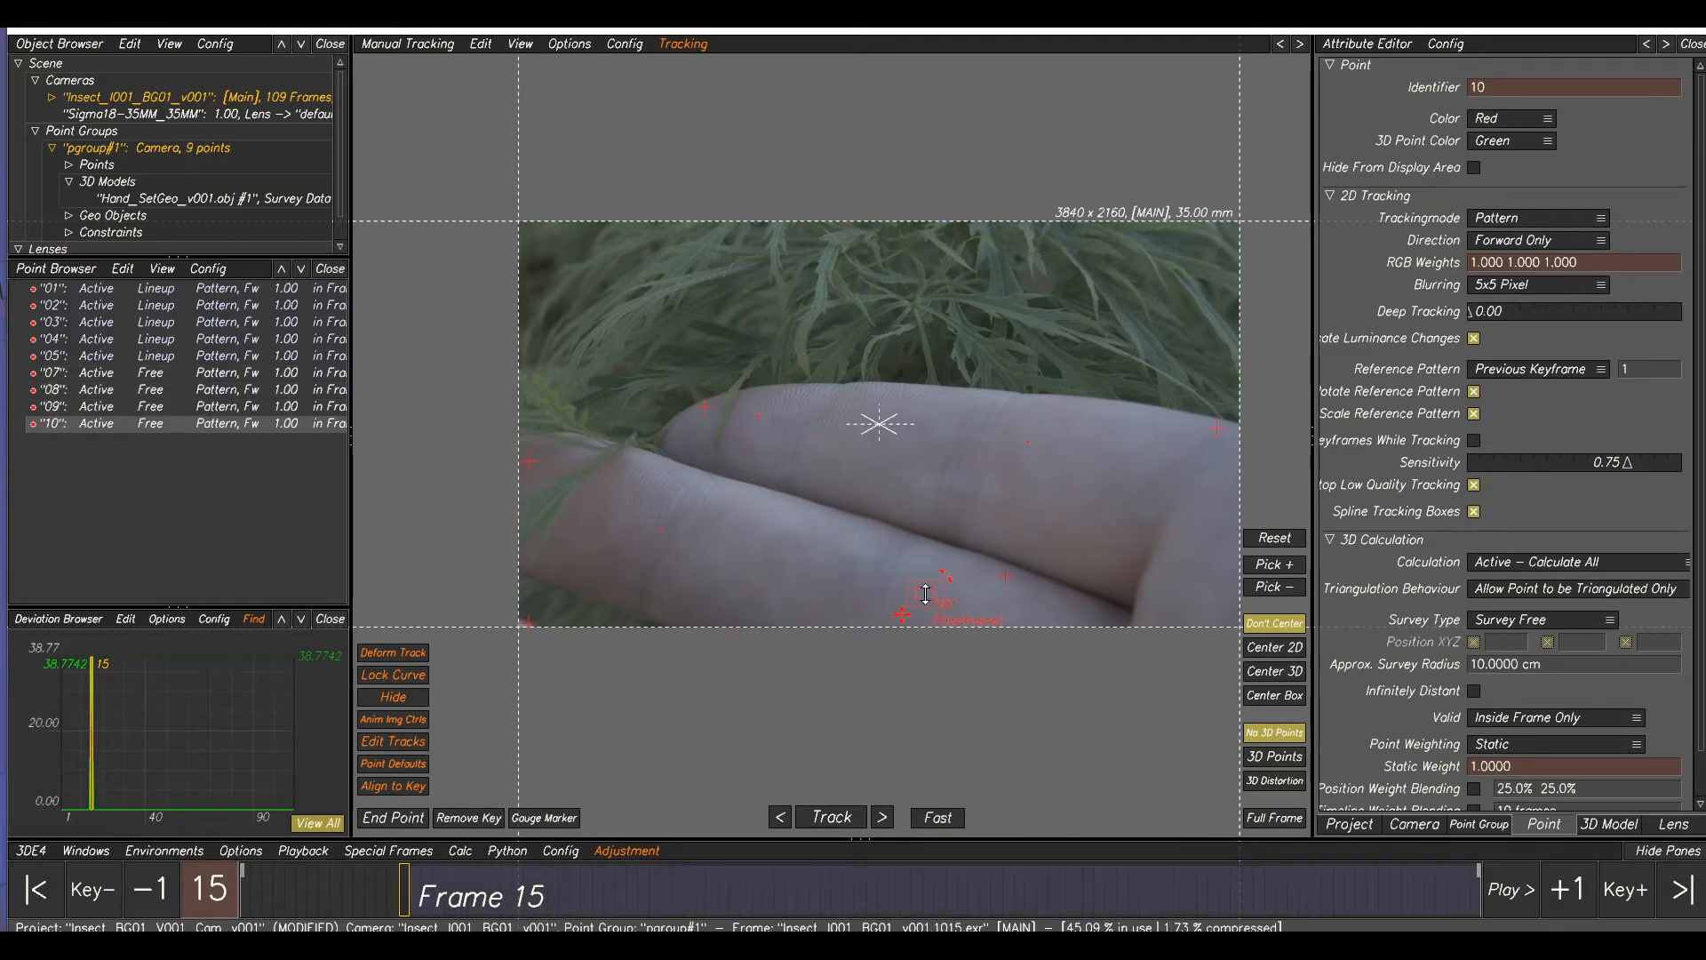
ctrl+click(803, 527)
ctrl+click(914, 409)
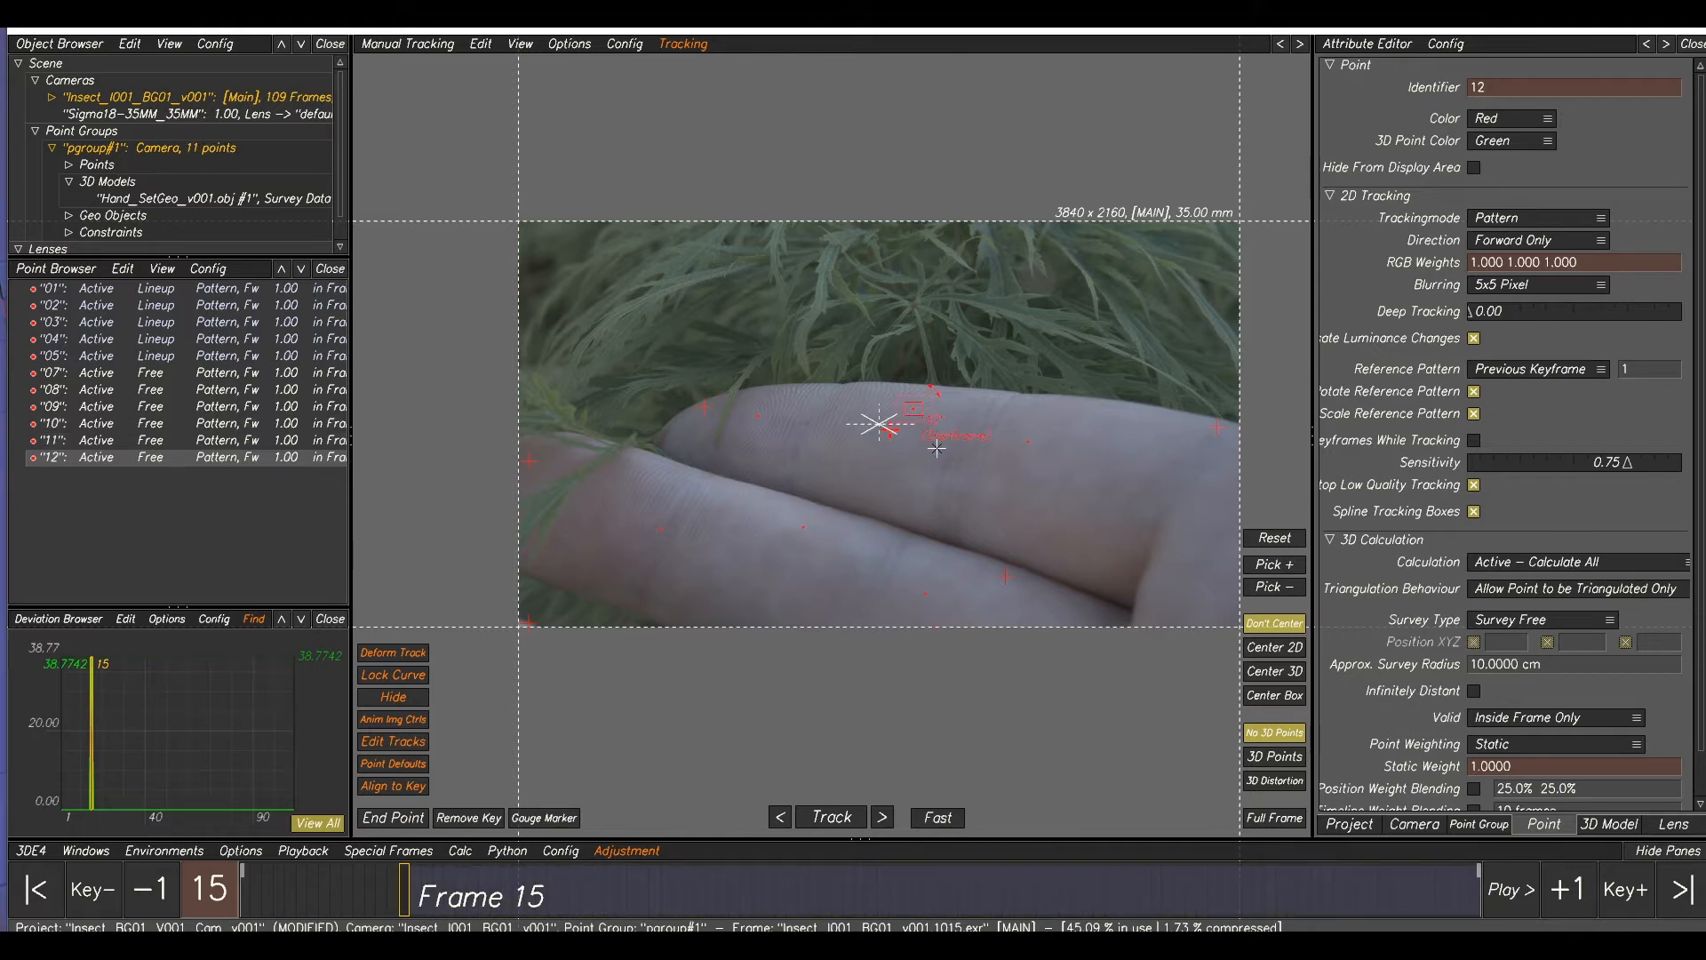
- Select points 07 to 12 and project them onto the hand model in the Lineup view
click(149, 377)
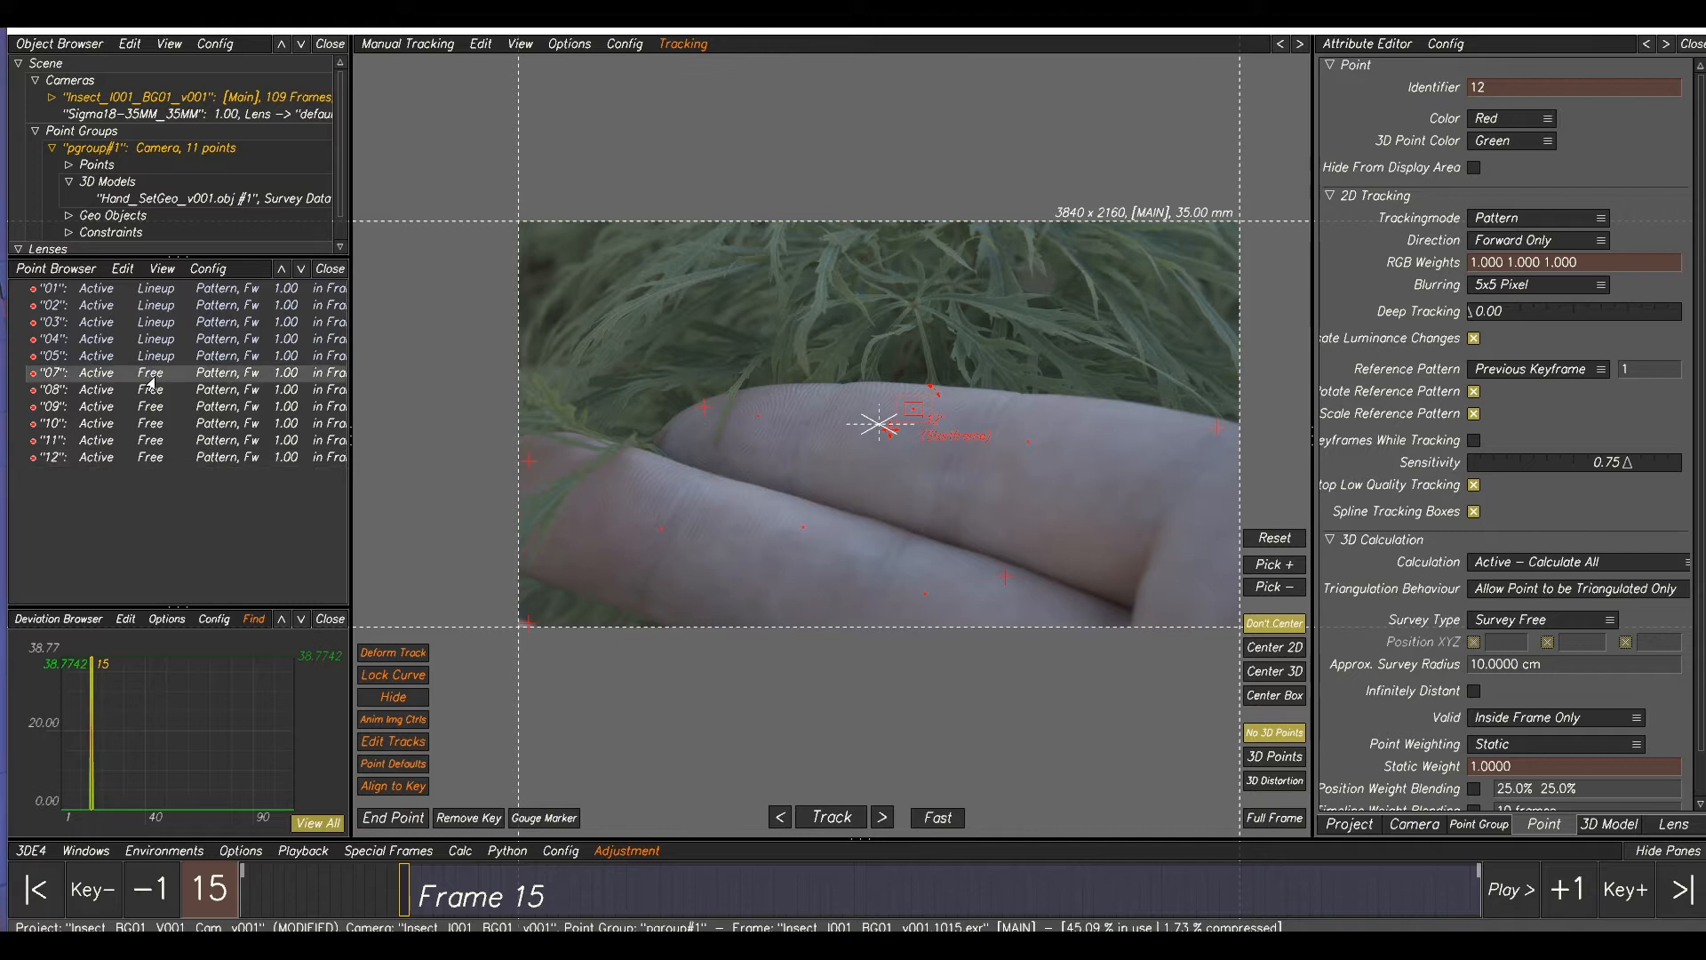
shift+click(156, 461)
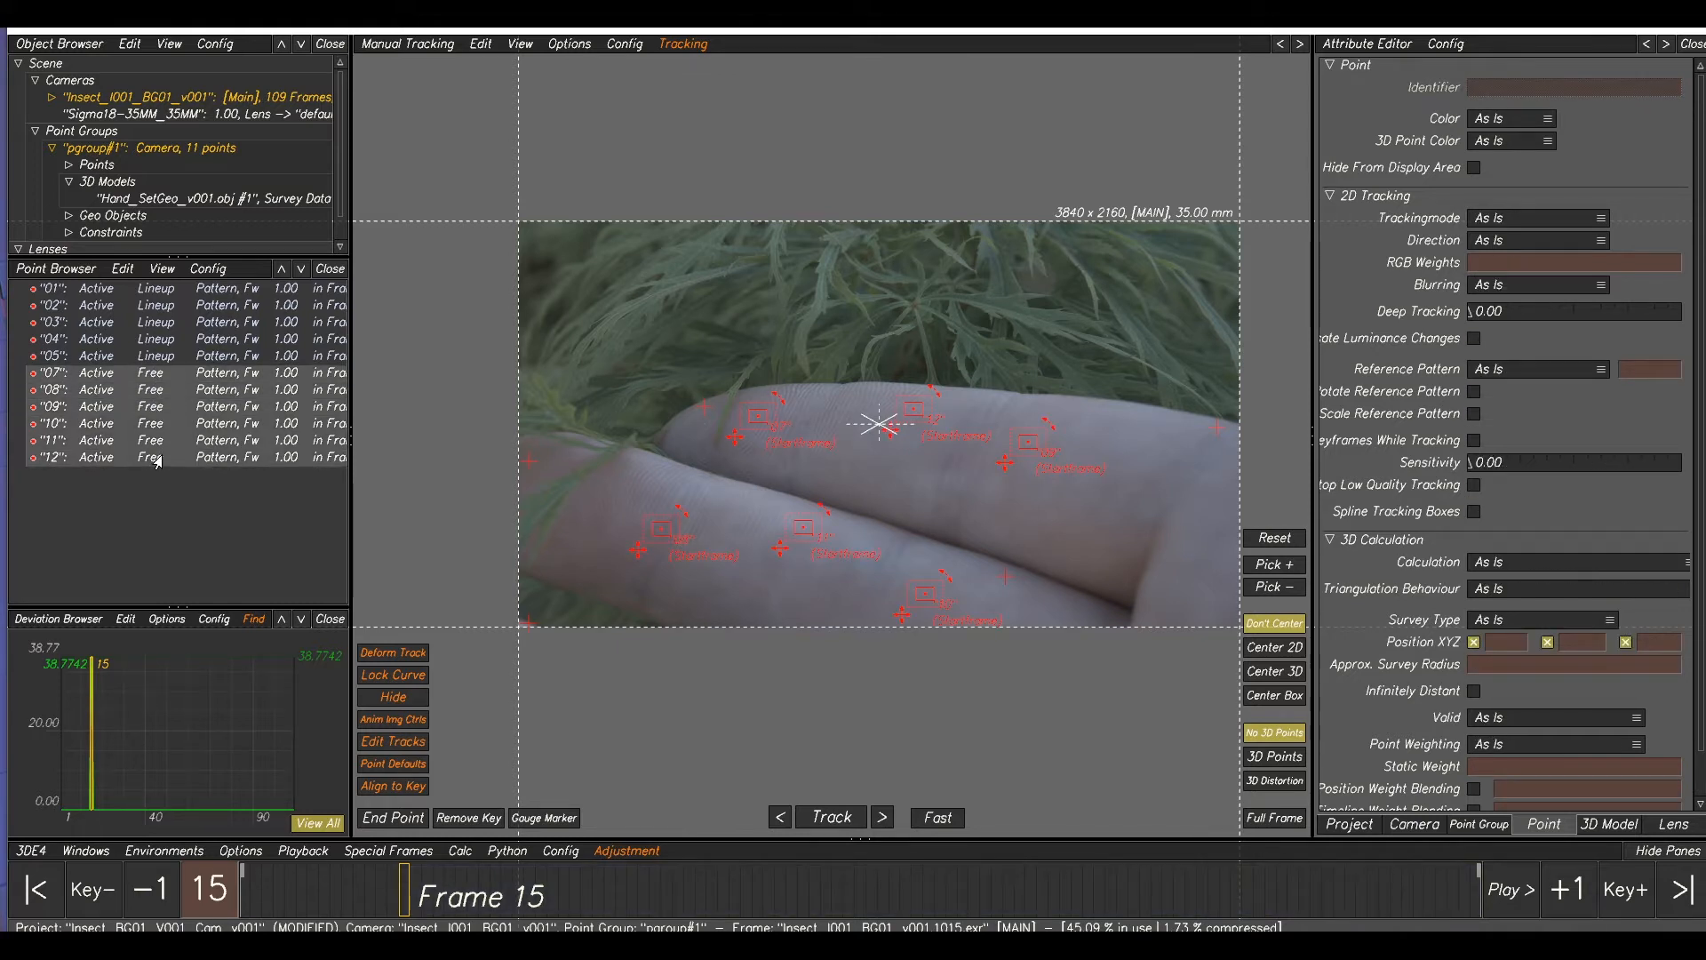
key(F2)
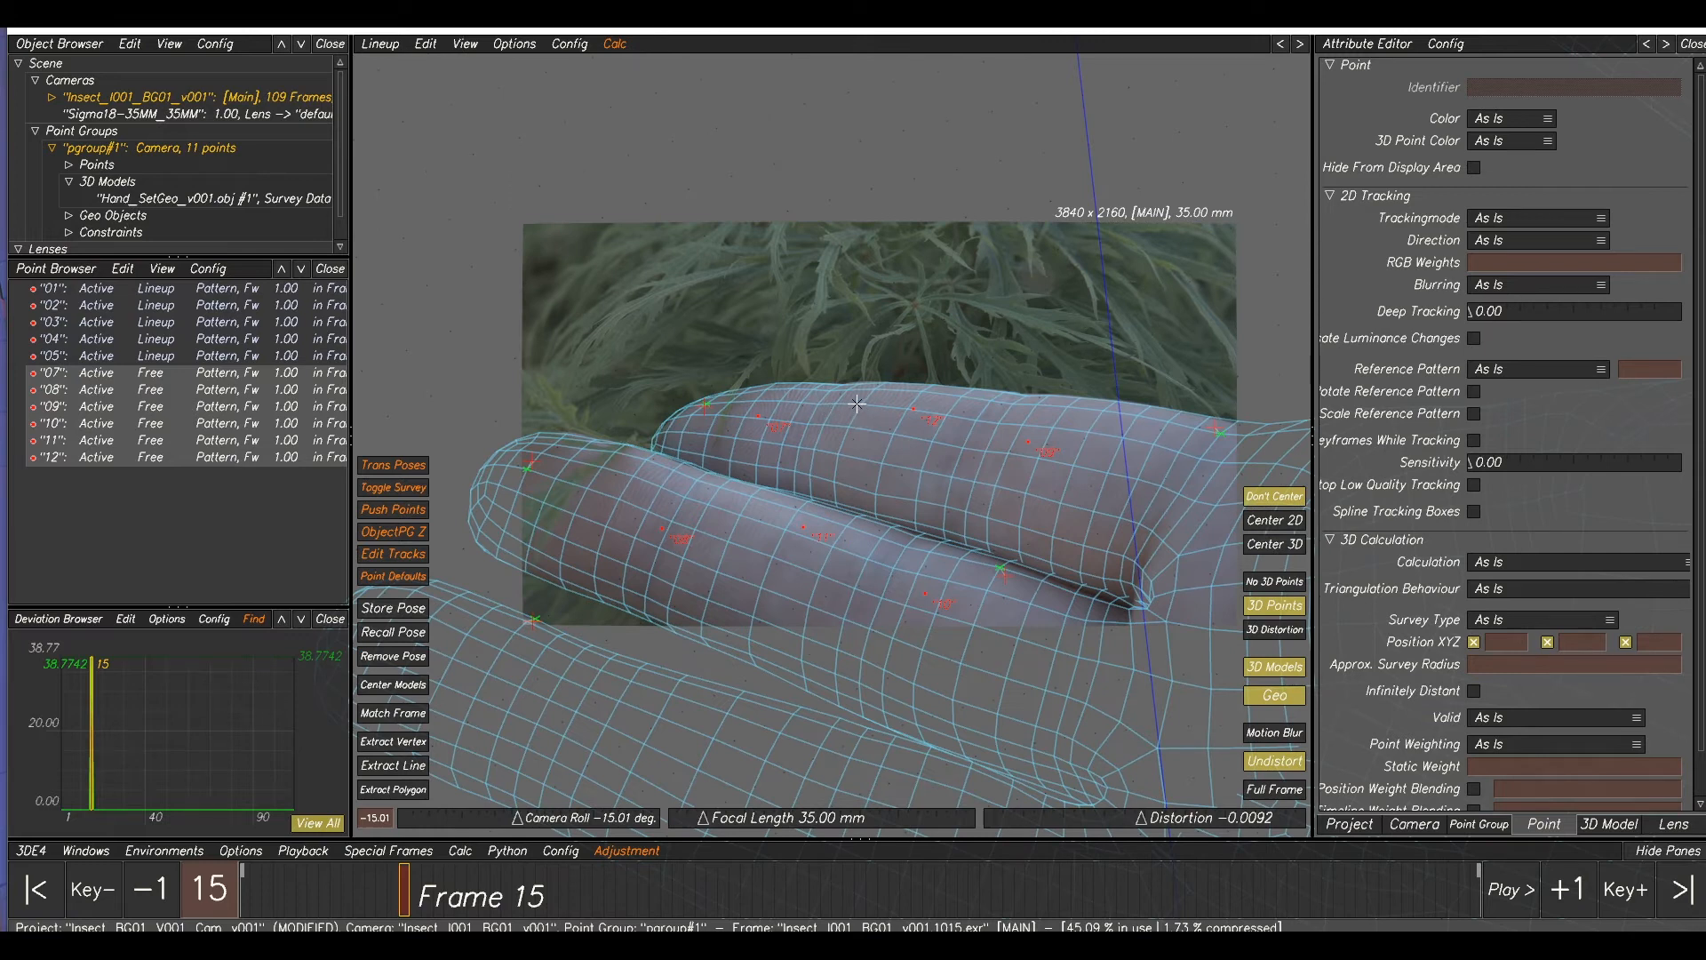
key(ctrl+p)
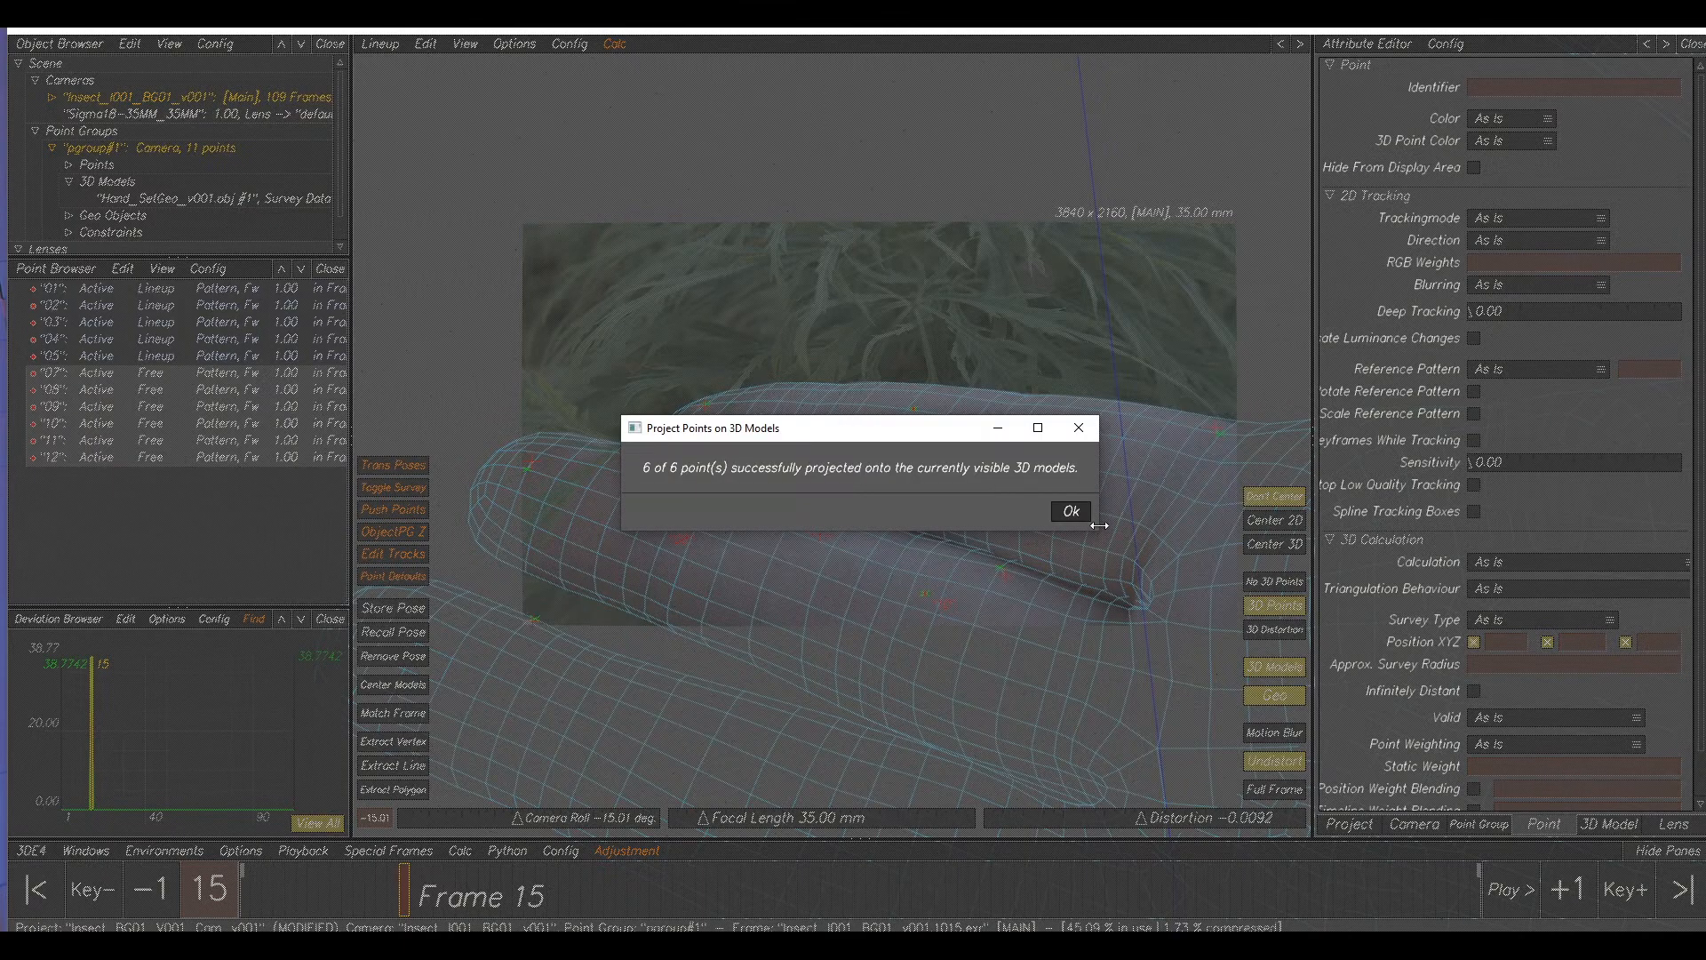
click(1070, 512)
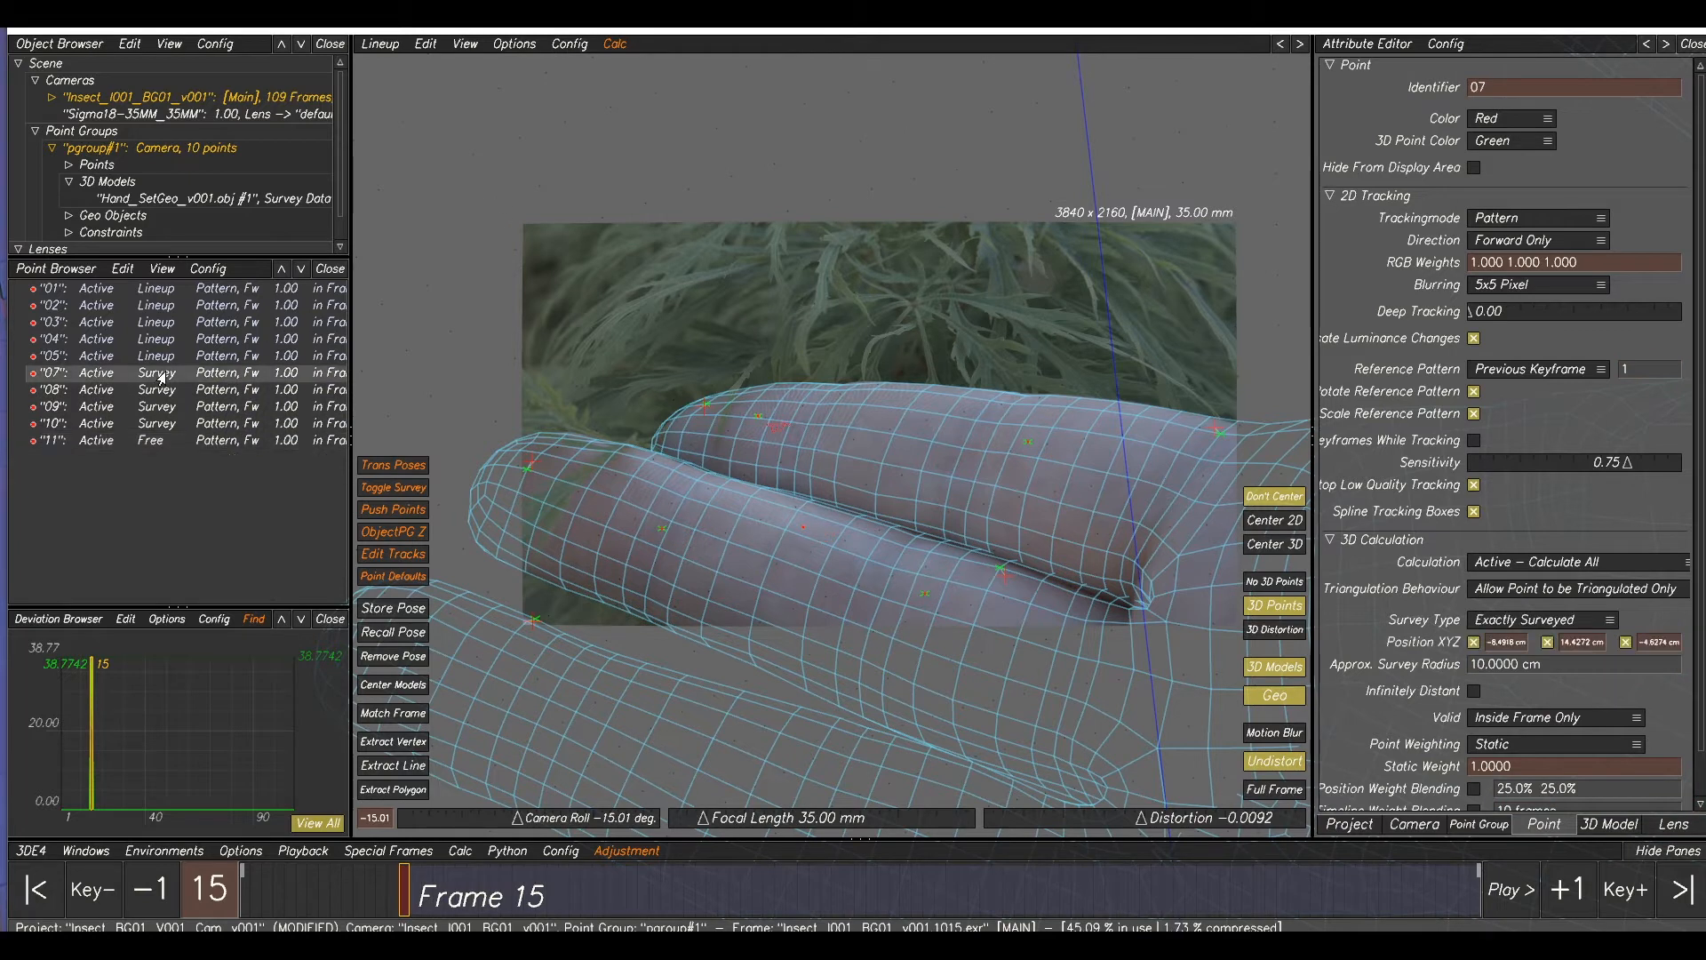
- Set points 07 to 11 to survey free and project them onto the 3D hand model again
shift+click(150, 439)
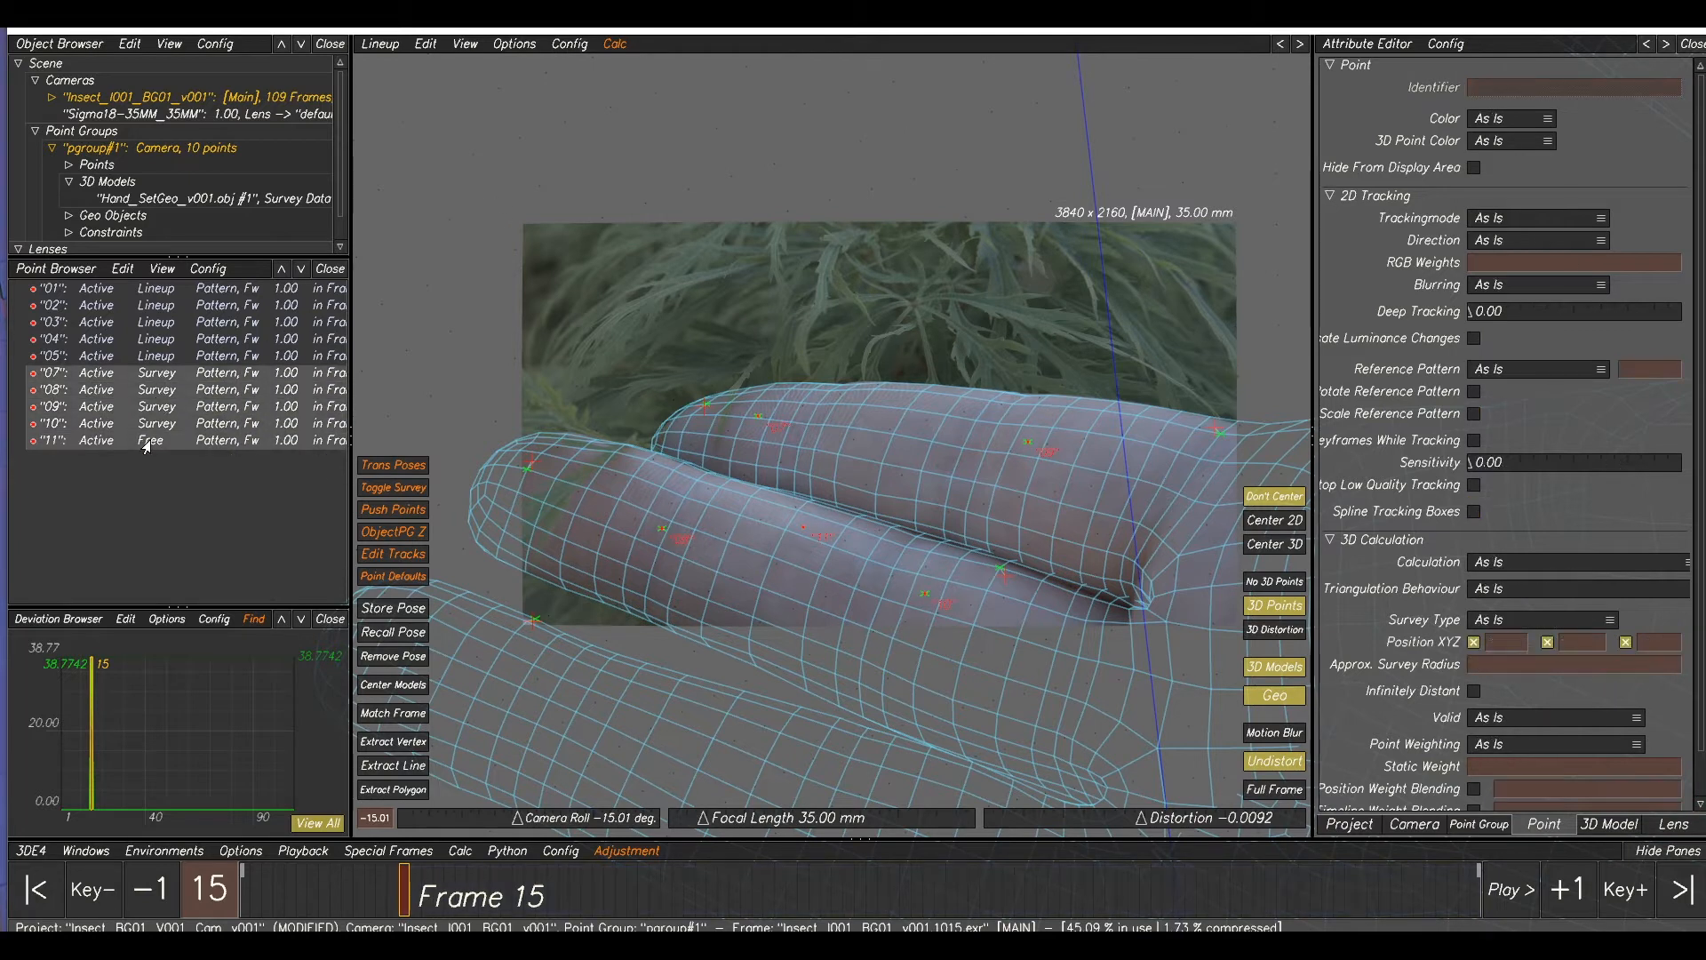
right_click(149, 441)
mouse_move(218, 524)
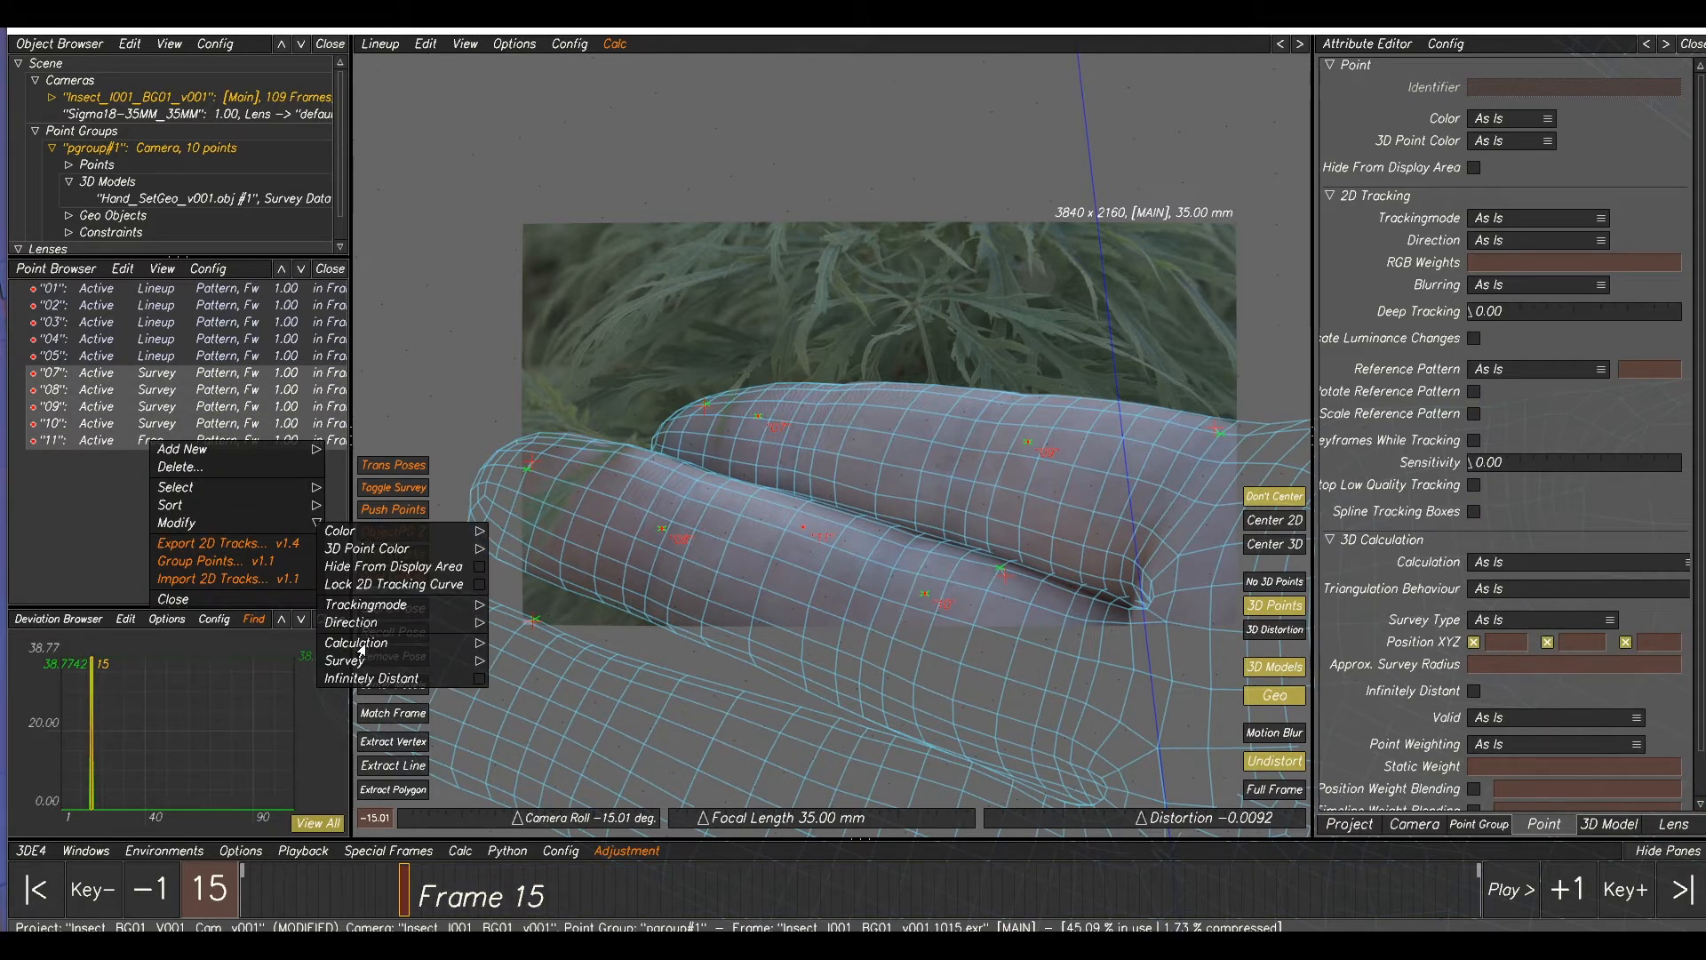
mouse_move(364, 661)
click(534, 665)
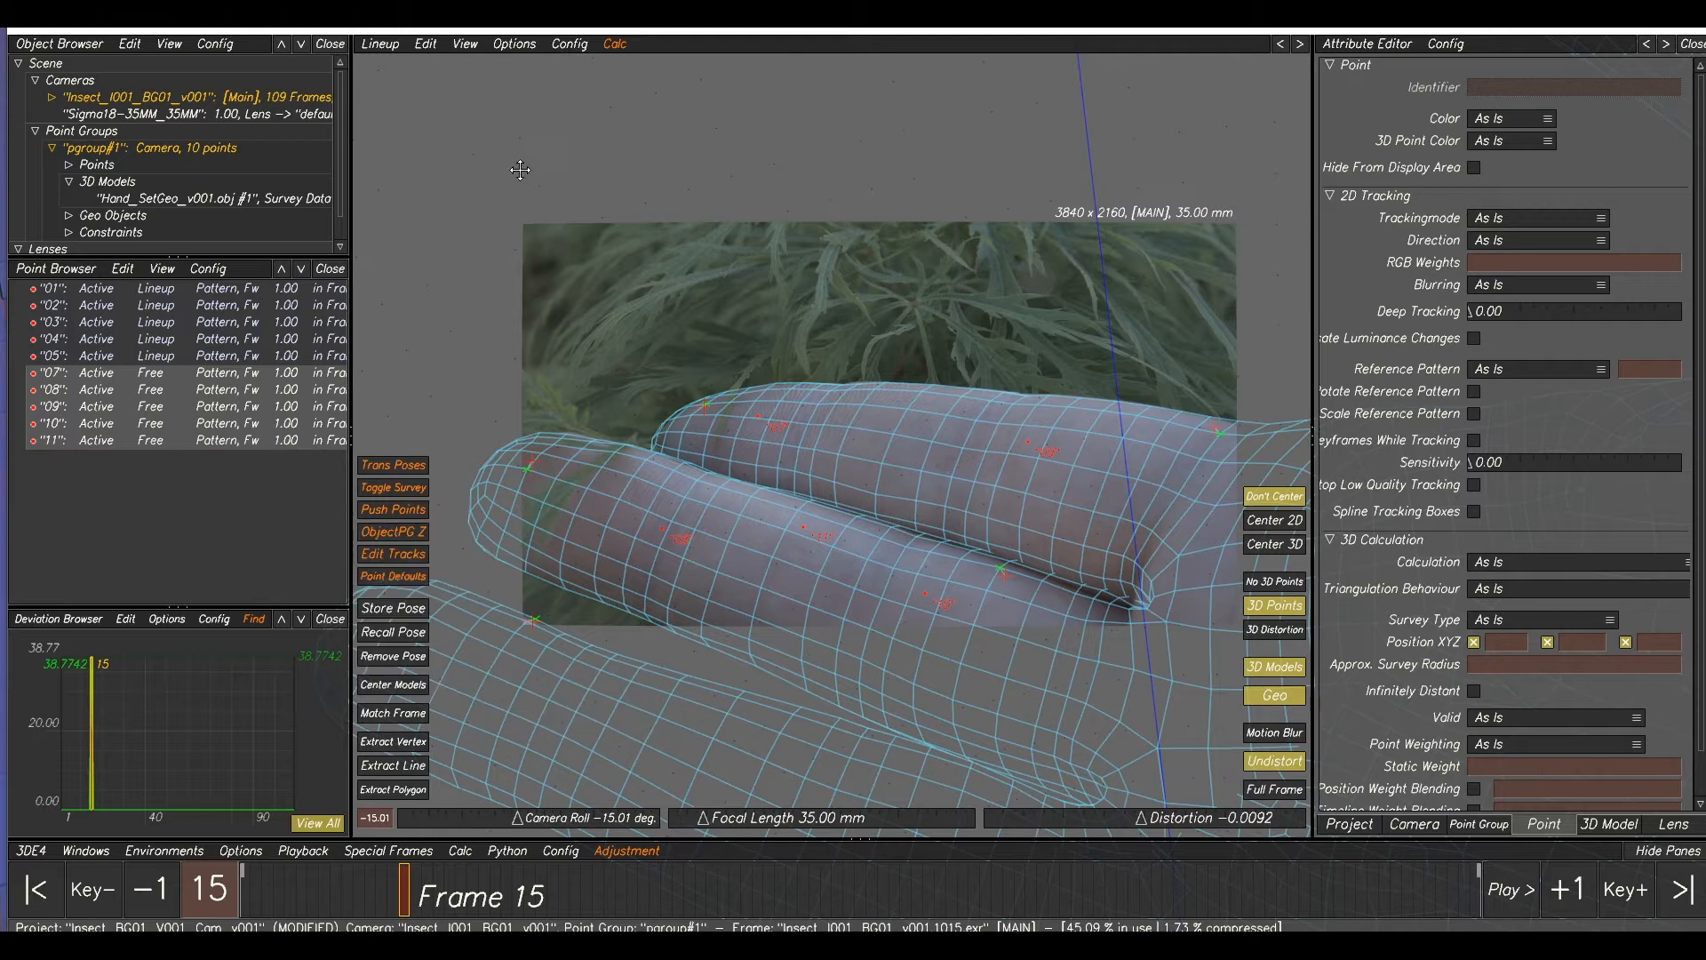
click(426, 43)
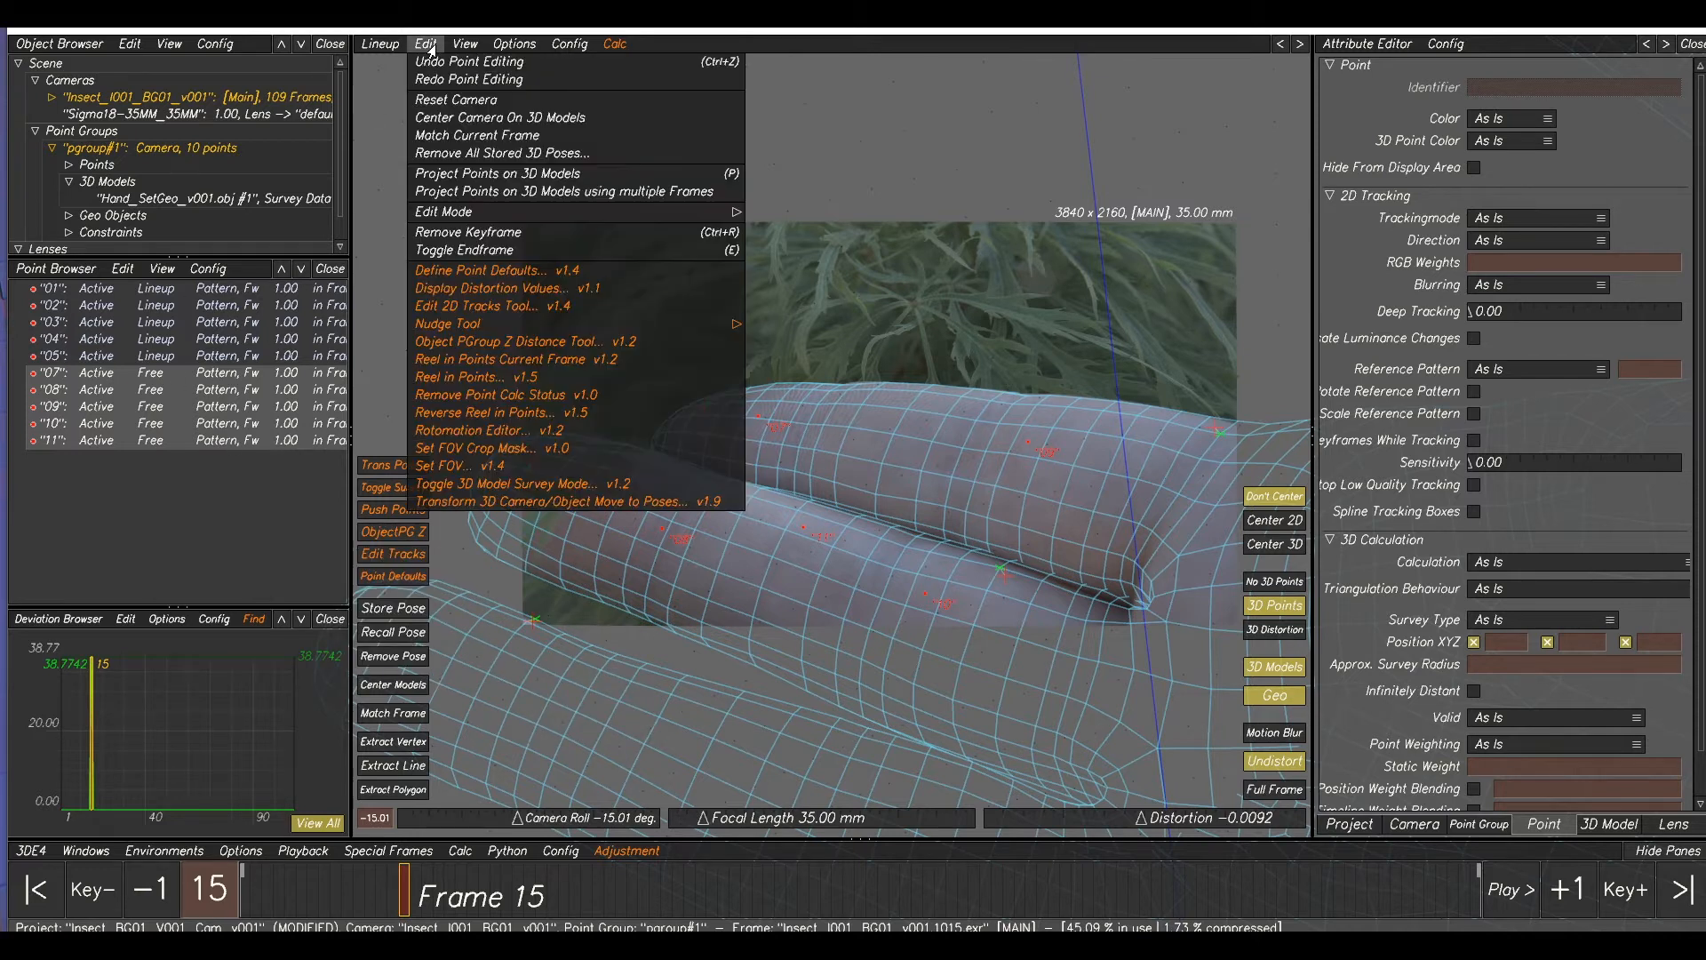
click(463, 175)
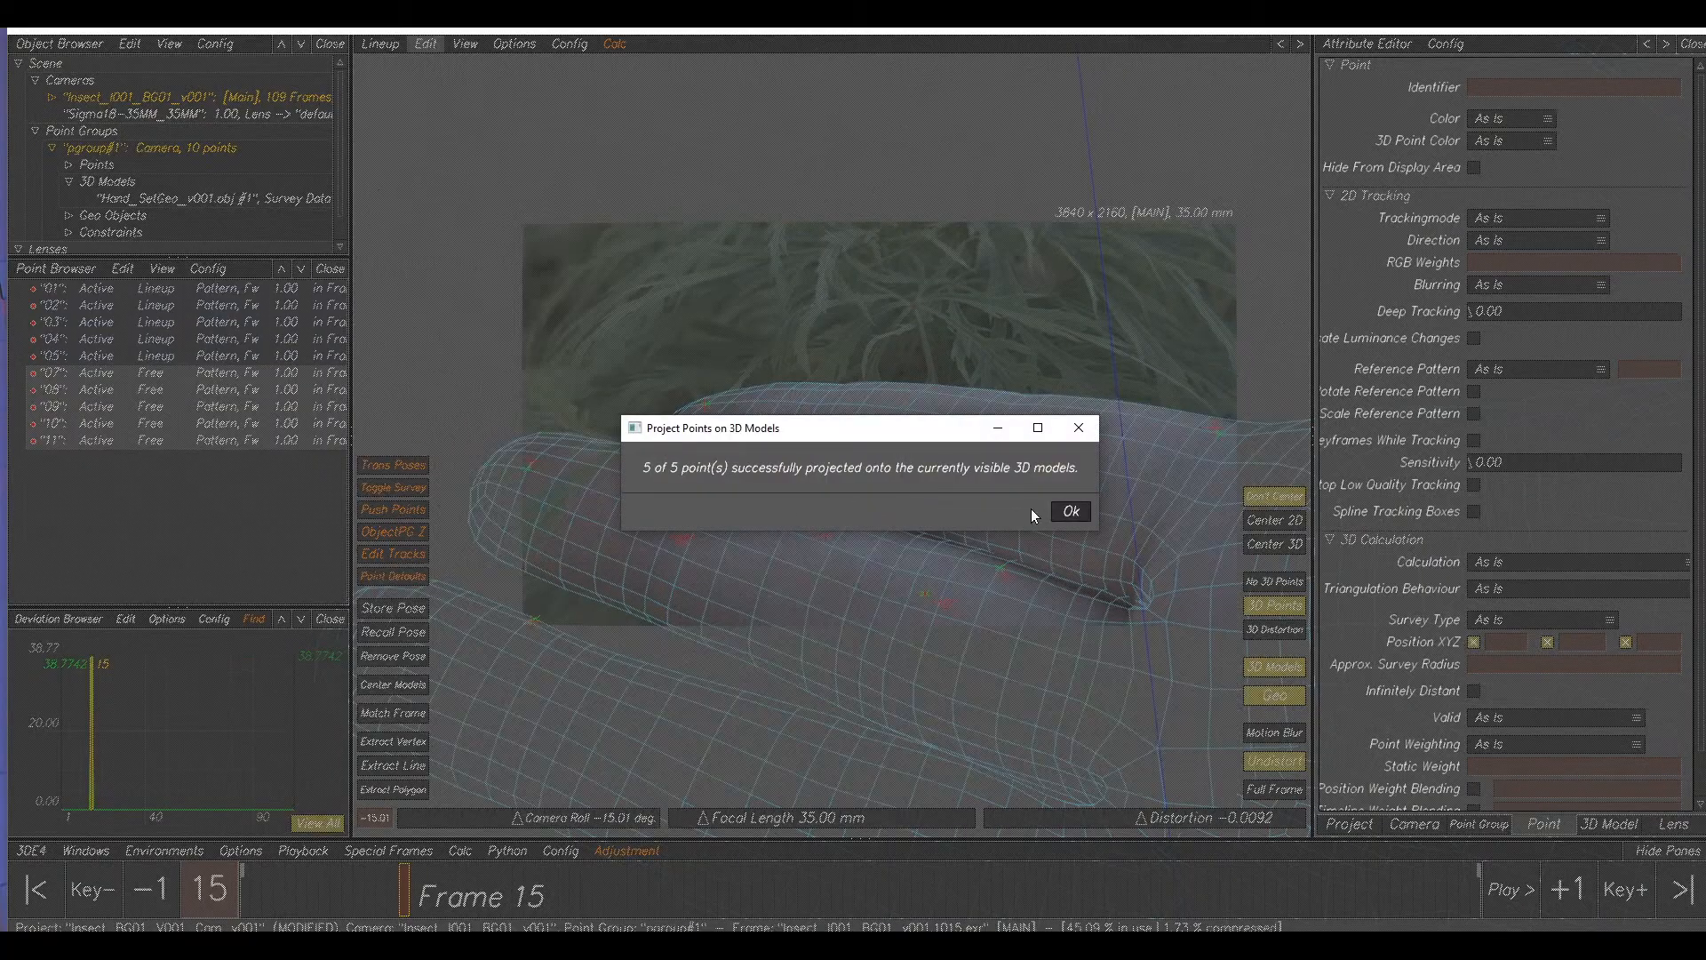
click(1071, 511)
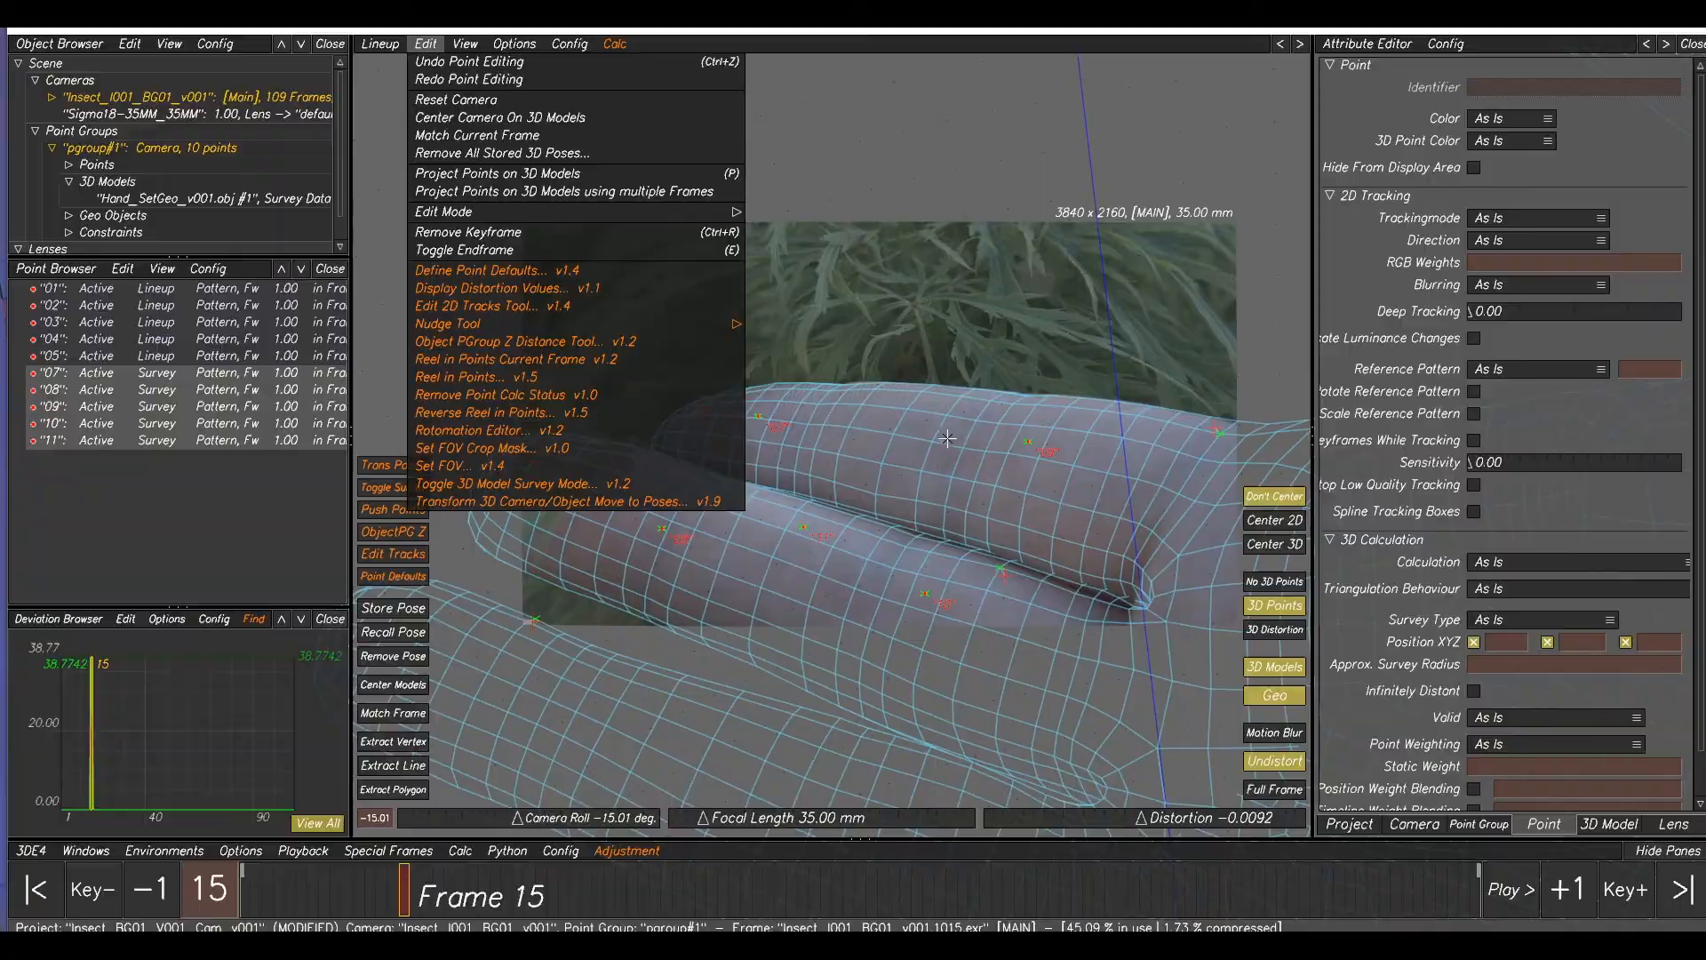
- Run the Calc All camera calculation with the surveyed points and use the result
key(alt+c)
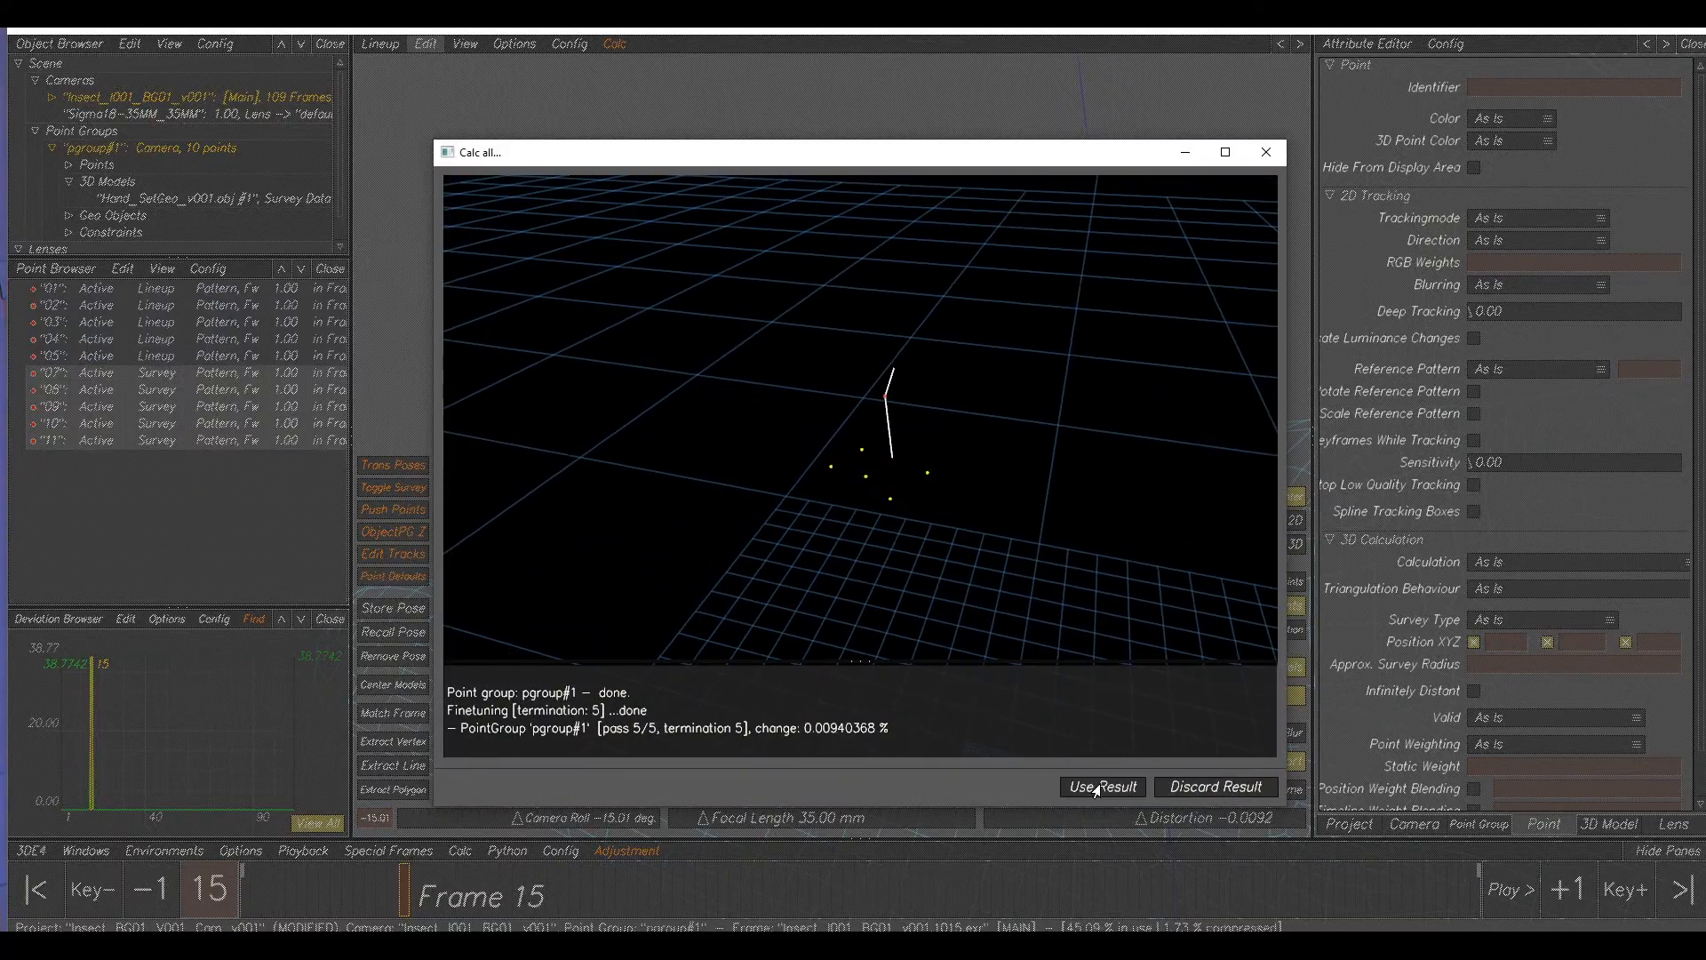
click(1097, 787)
click(893, 504)
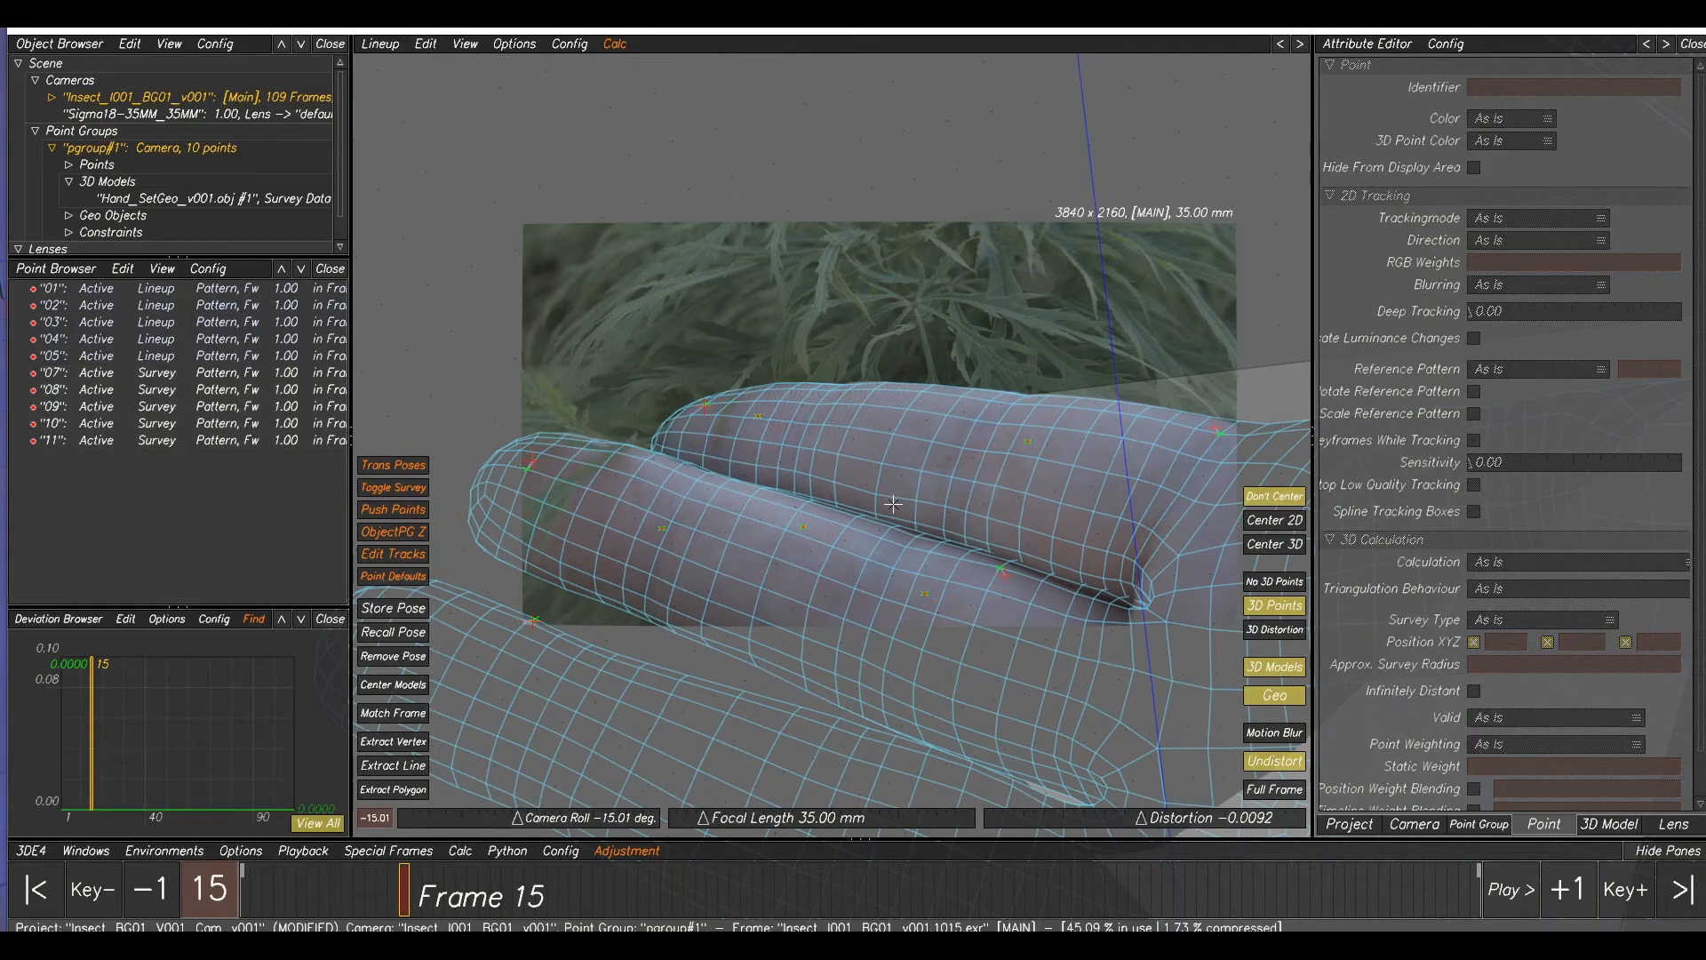
mouse_move(437, 889)
mouse_down()
mouse_move(242, 888)
mouse_move(1251, 922)
mouse_move(435, 858)
mouse_move(924, 876)
mouse_move(453, 853)
mouse_move(242, 889)
mouse_move(401, 890)
mouse_up()
- Delete the five lineup points 01 to 05 from the point group
click(182, 356)
shift+click(202, 290)
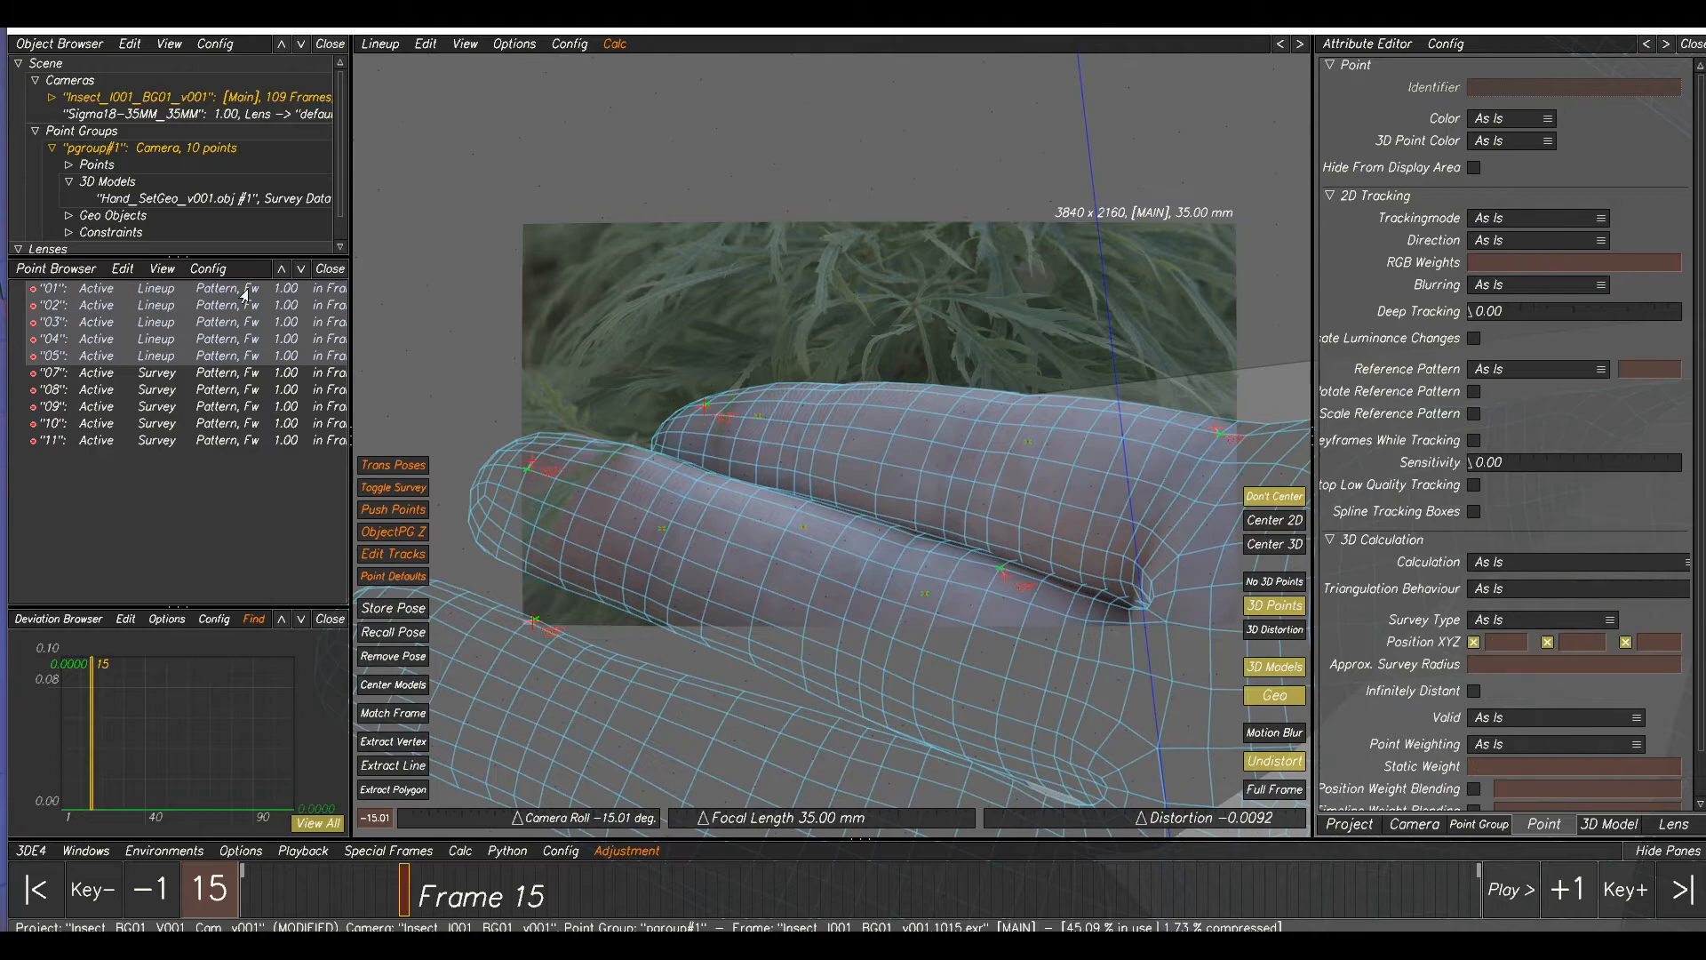
key(Delete)
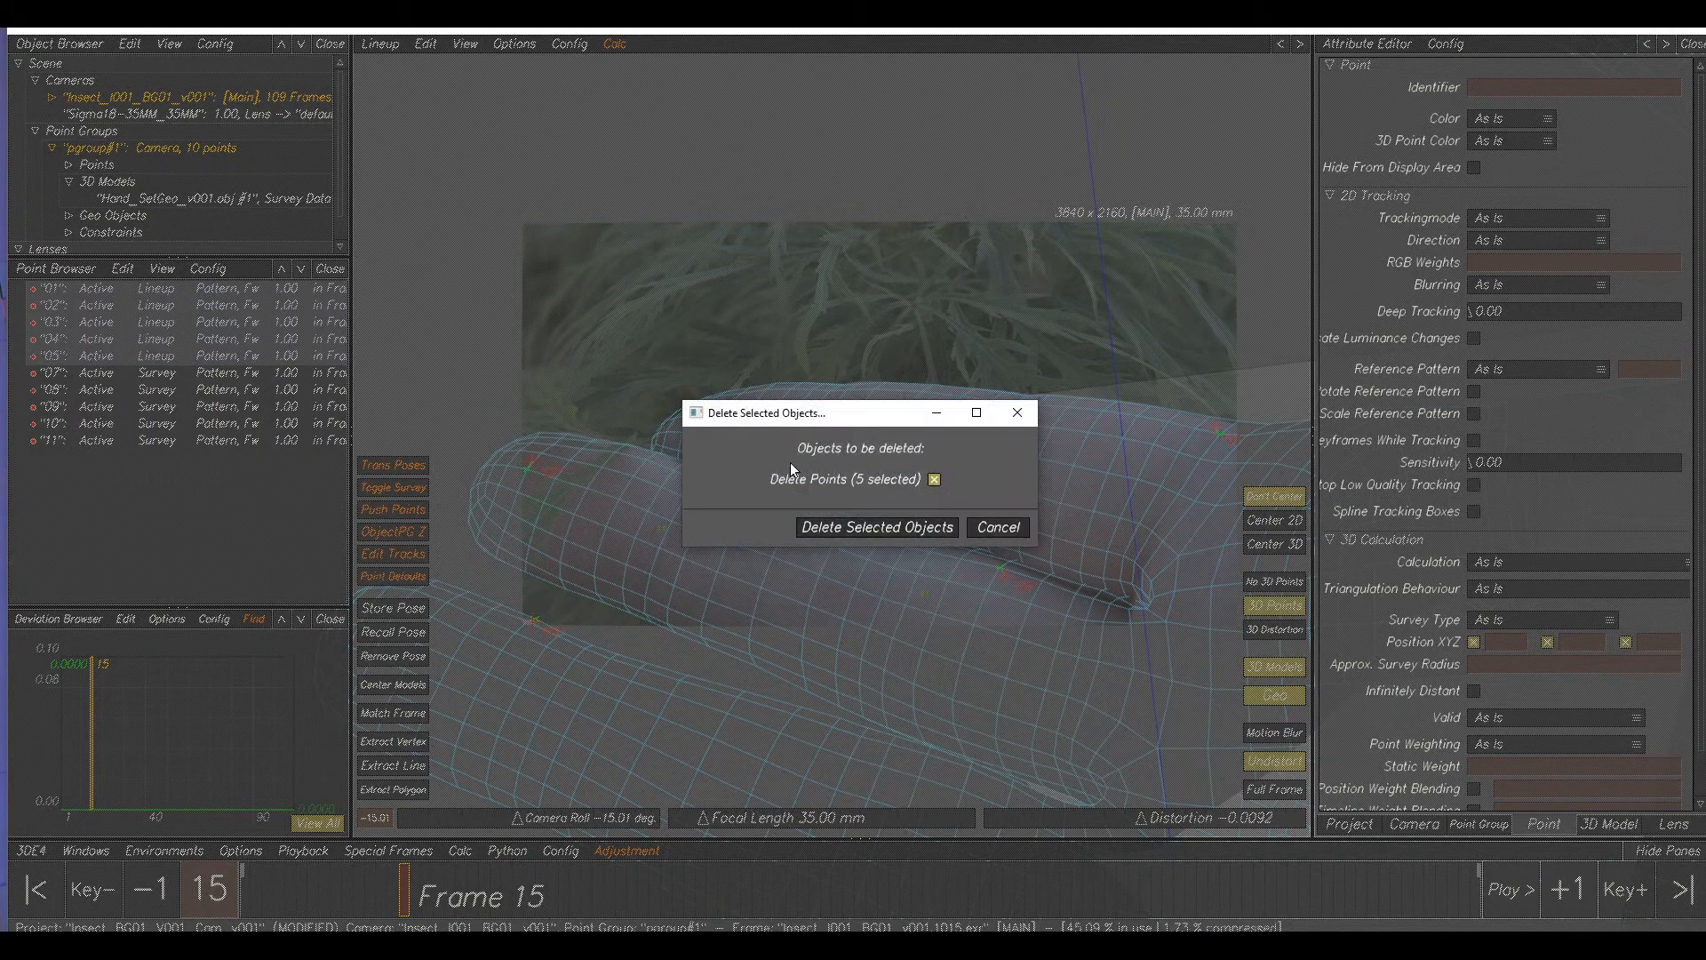
click(853, 521)
click(178, 290)
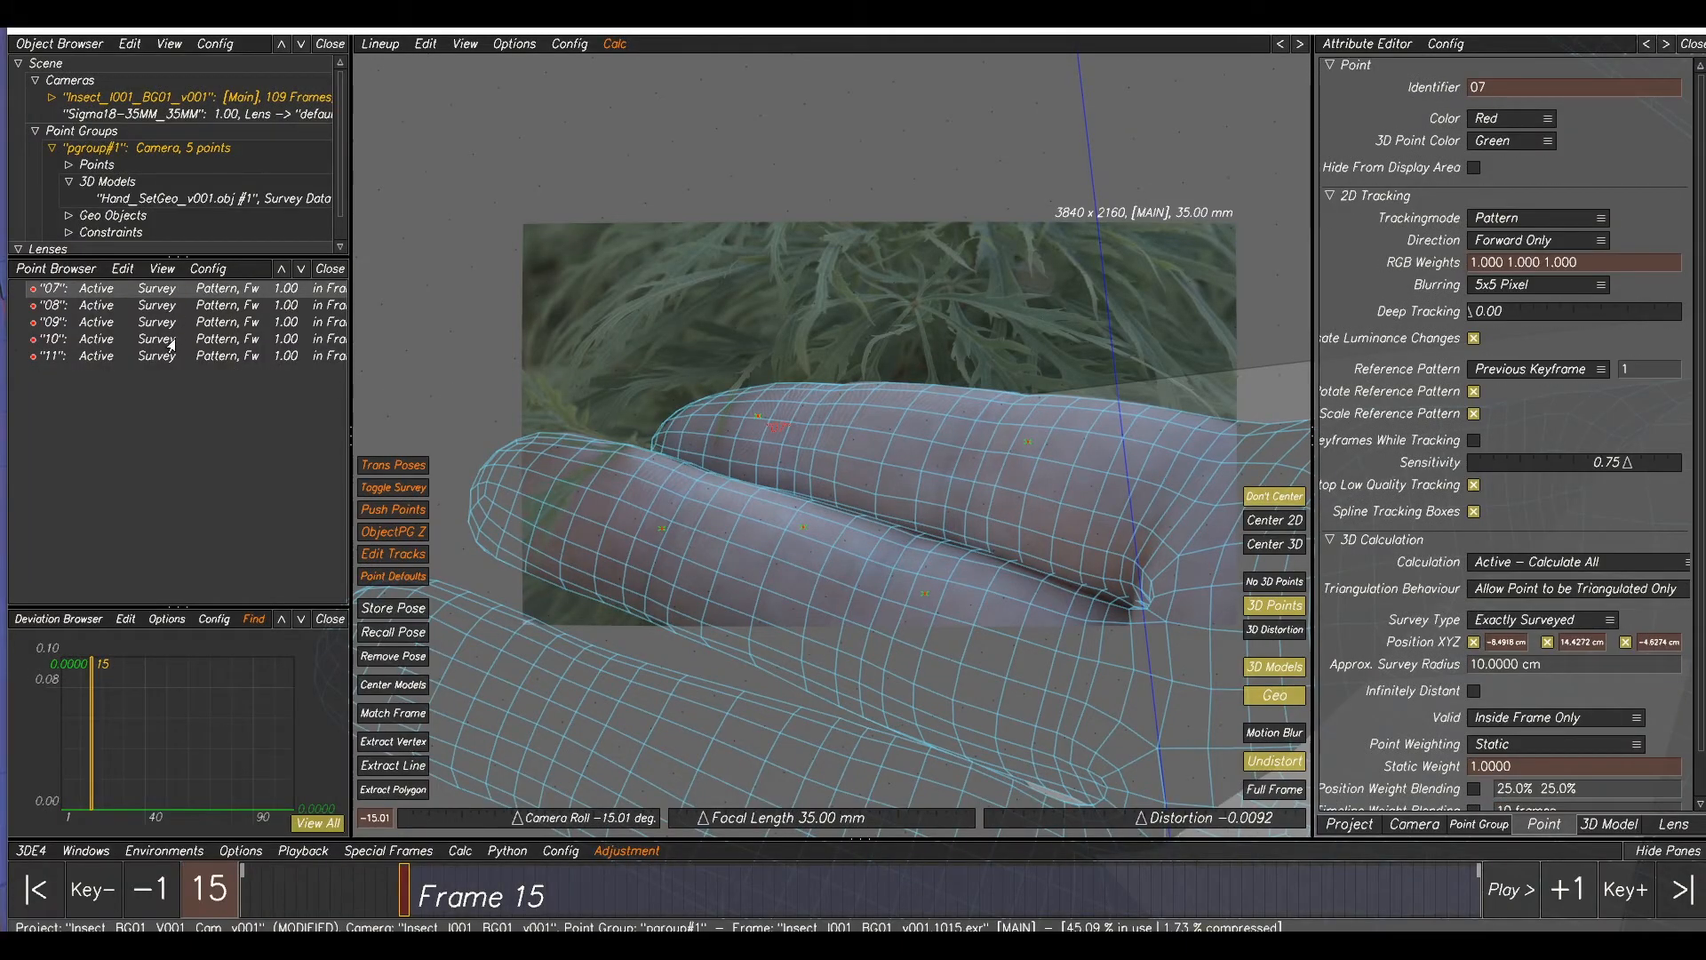
shift+click(151, 356)
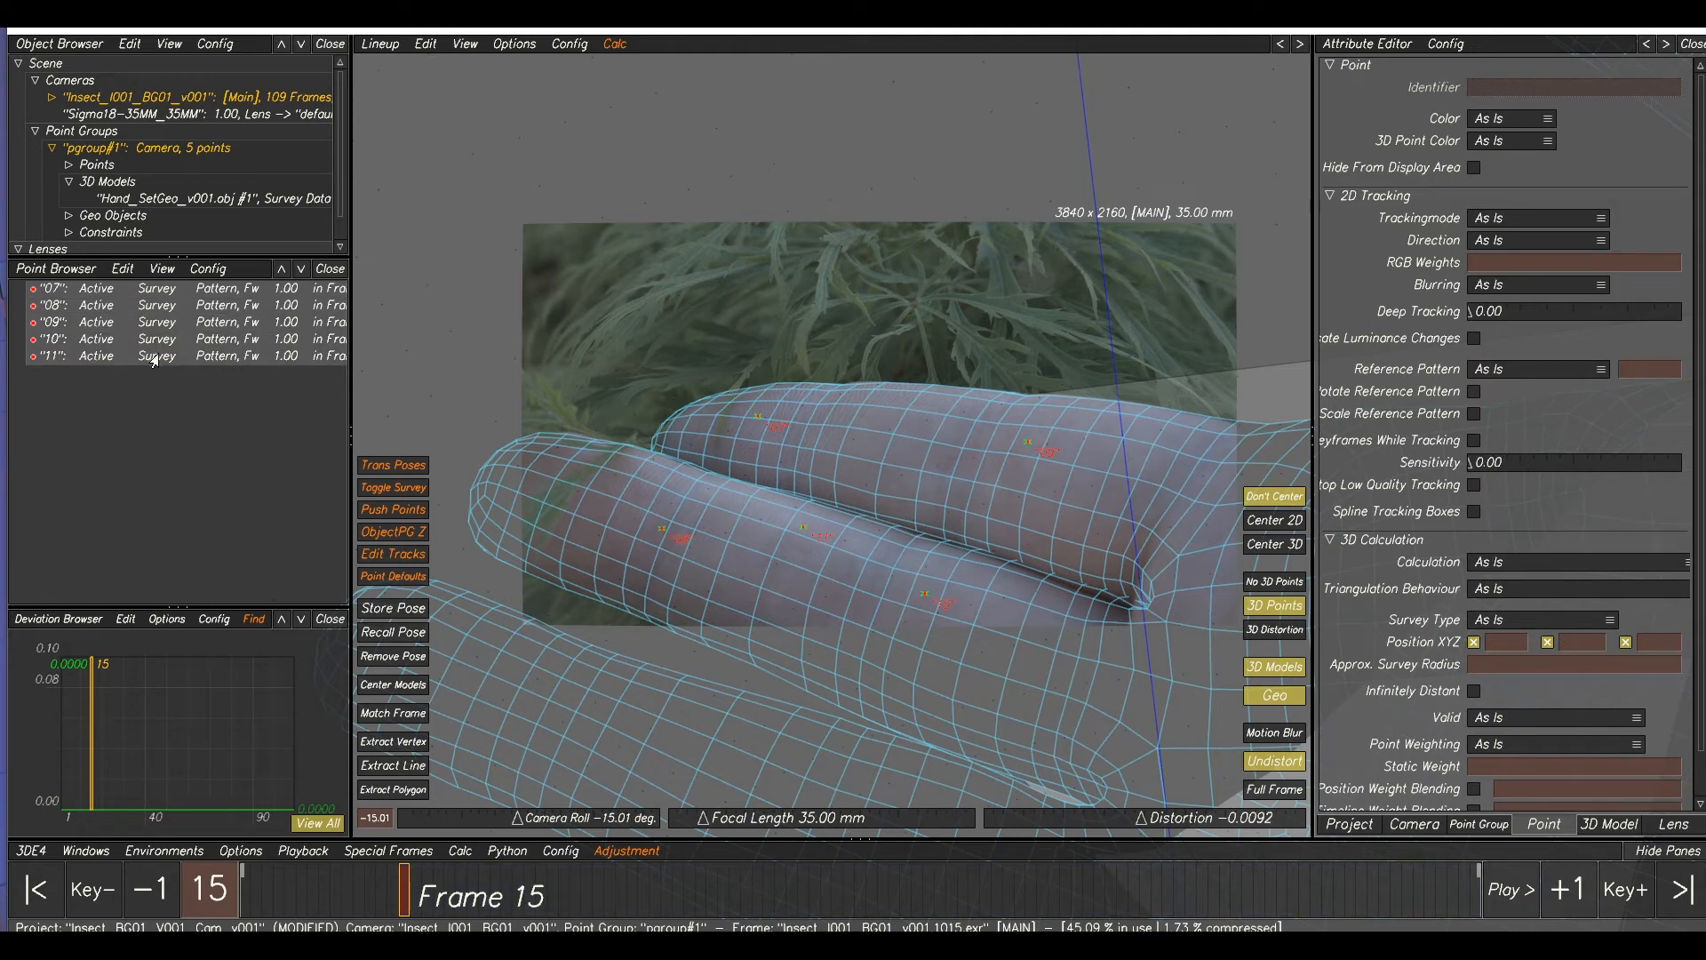
click(727, 477)
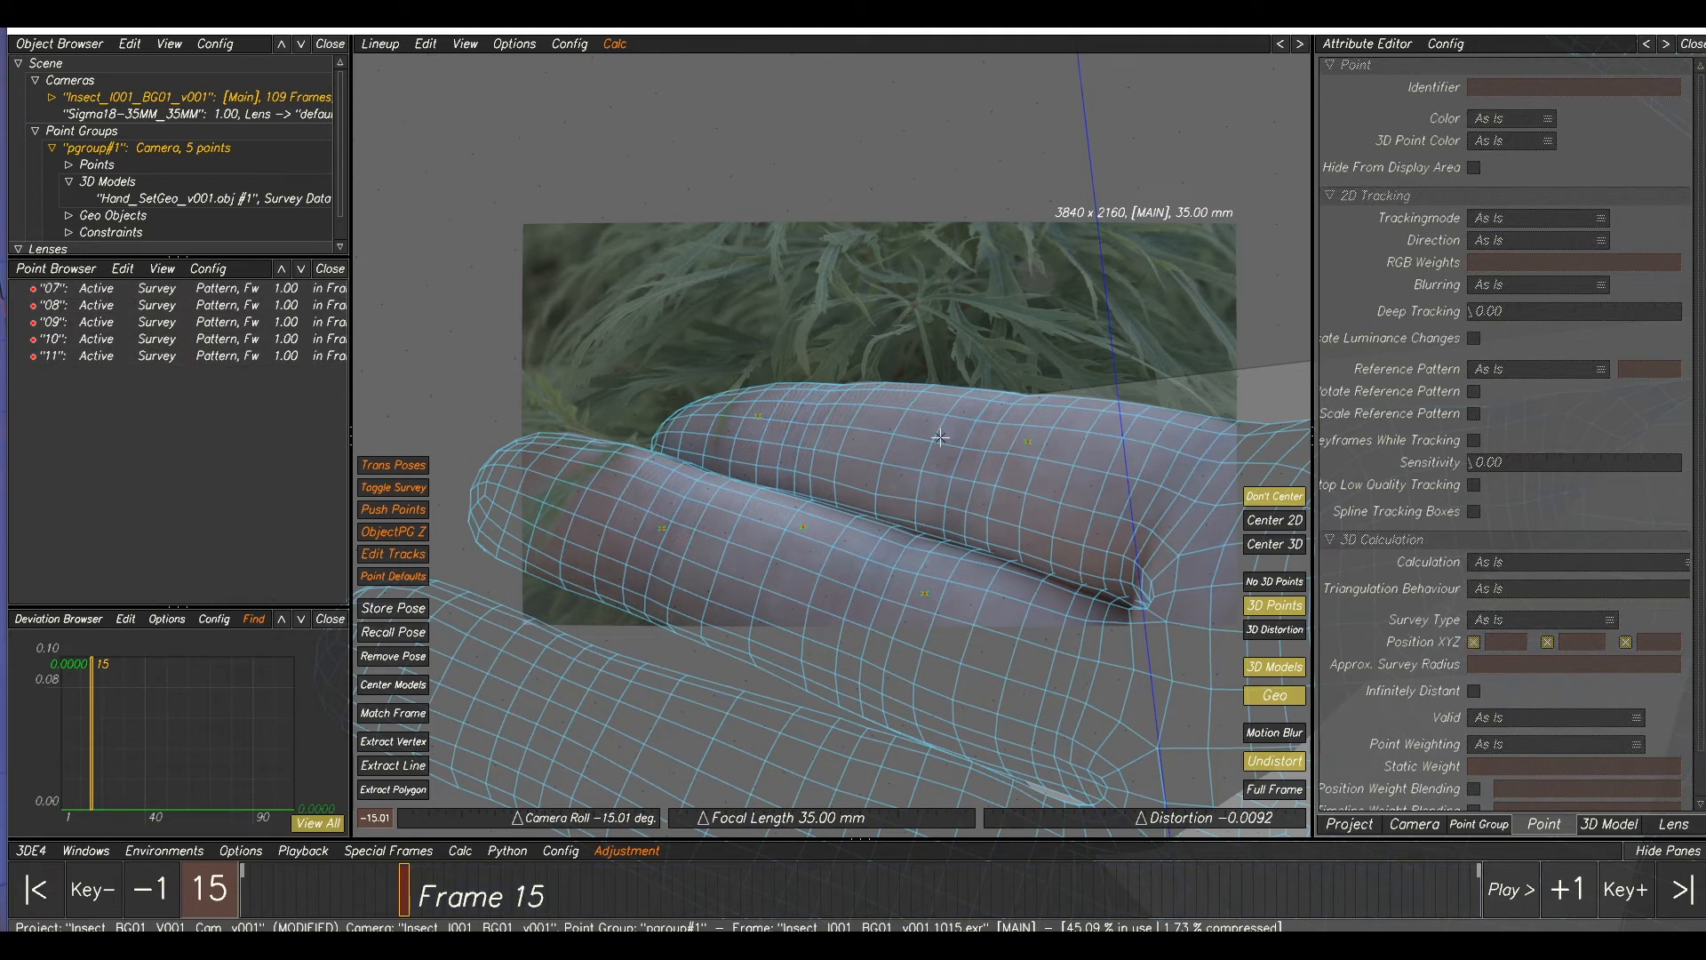
- Add two new tracking points in frame 15, one on the upper finger and one near the knuckle
key(F1)
ctrl+click(878, 424)
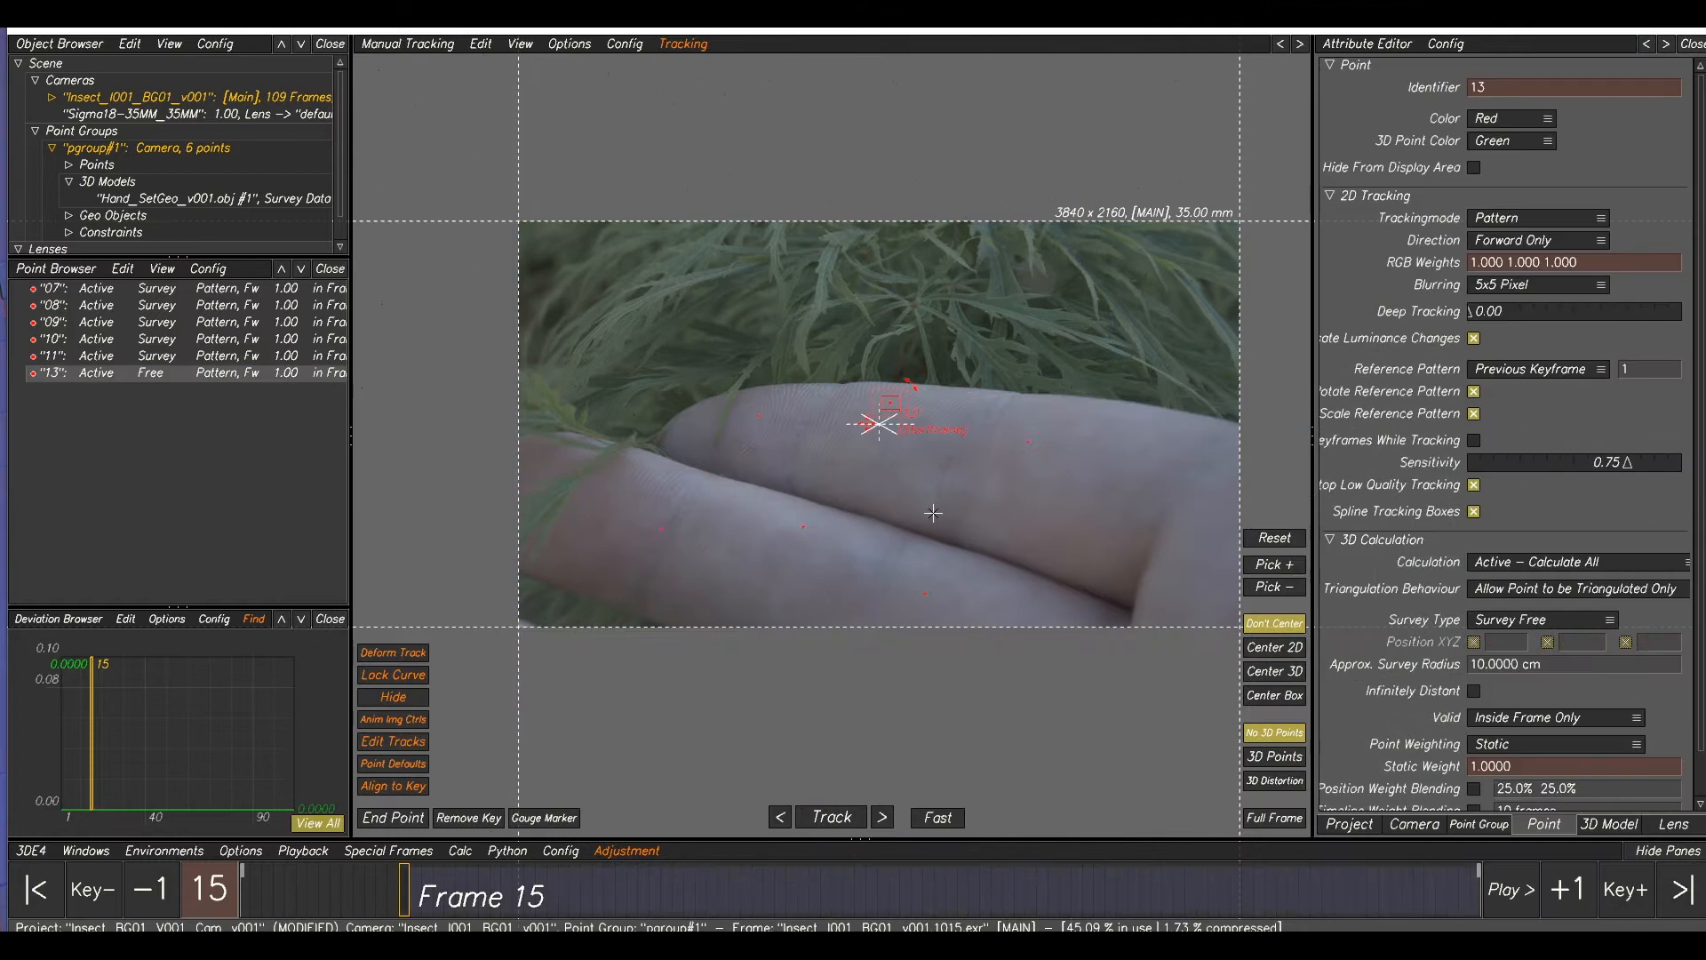
ctrl+click(1164, 505)
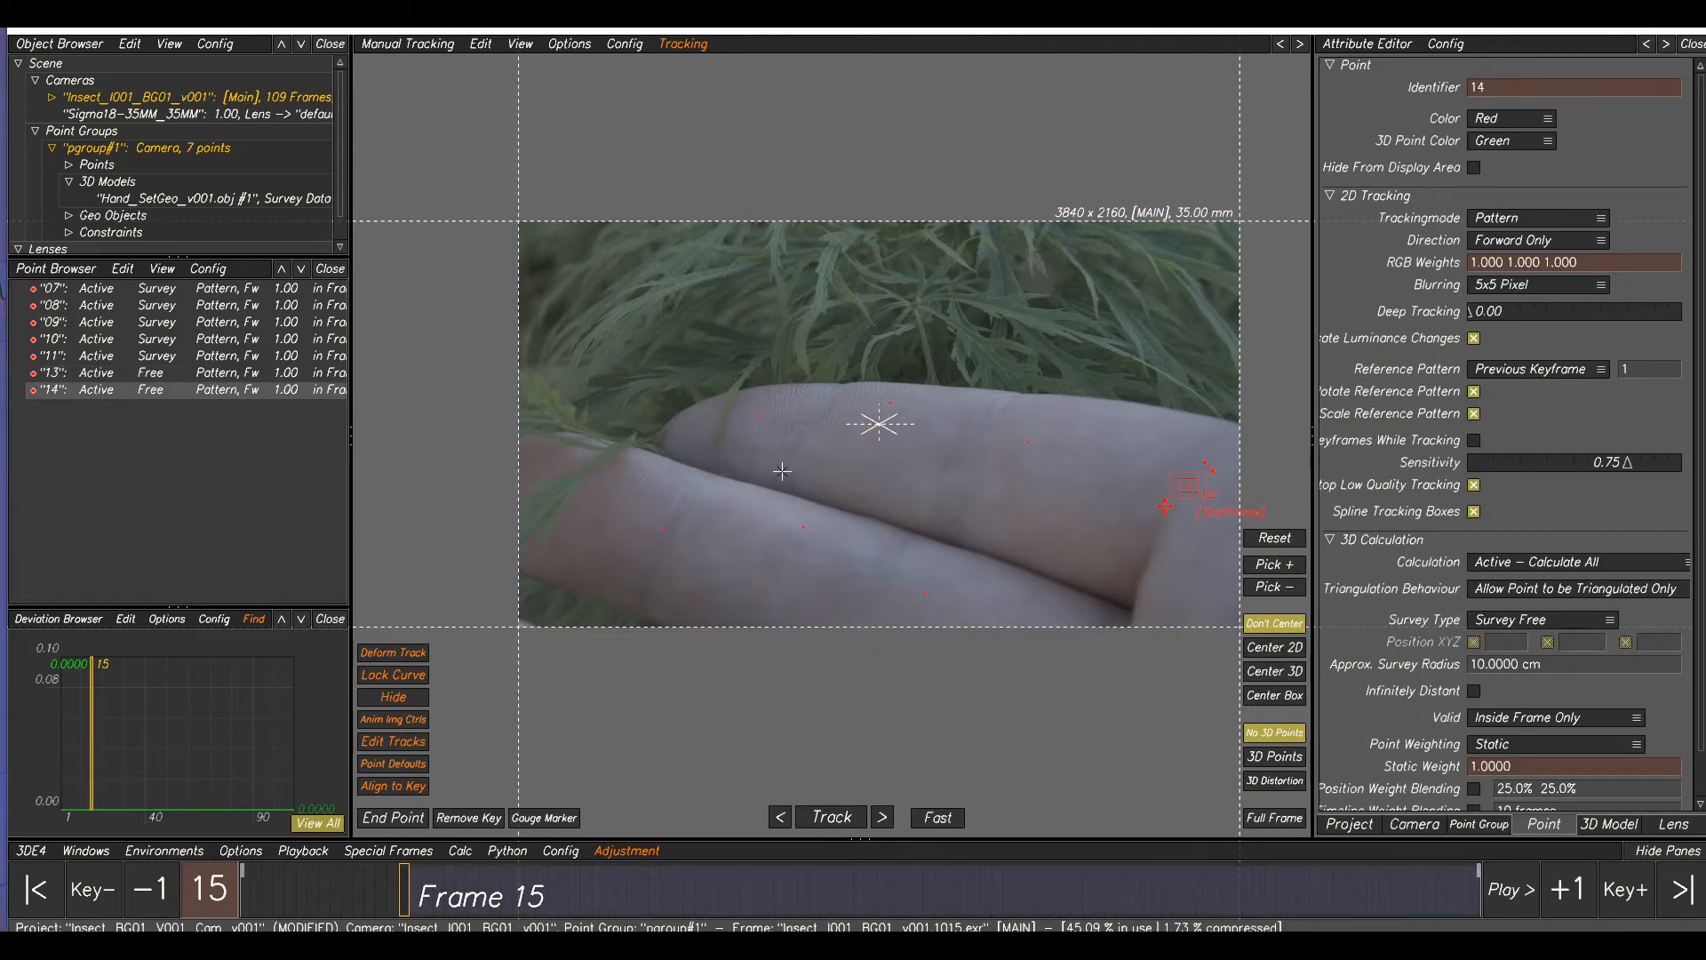
- Select points 13 and 14, project them onto the 3D hand model in Lineup, and recalculate the camera
key(F2)
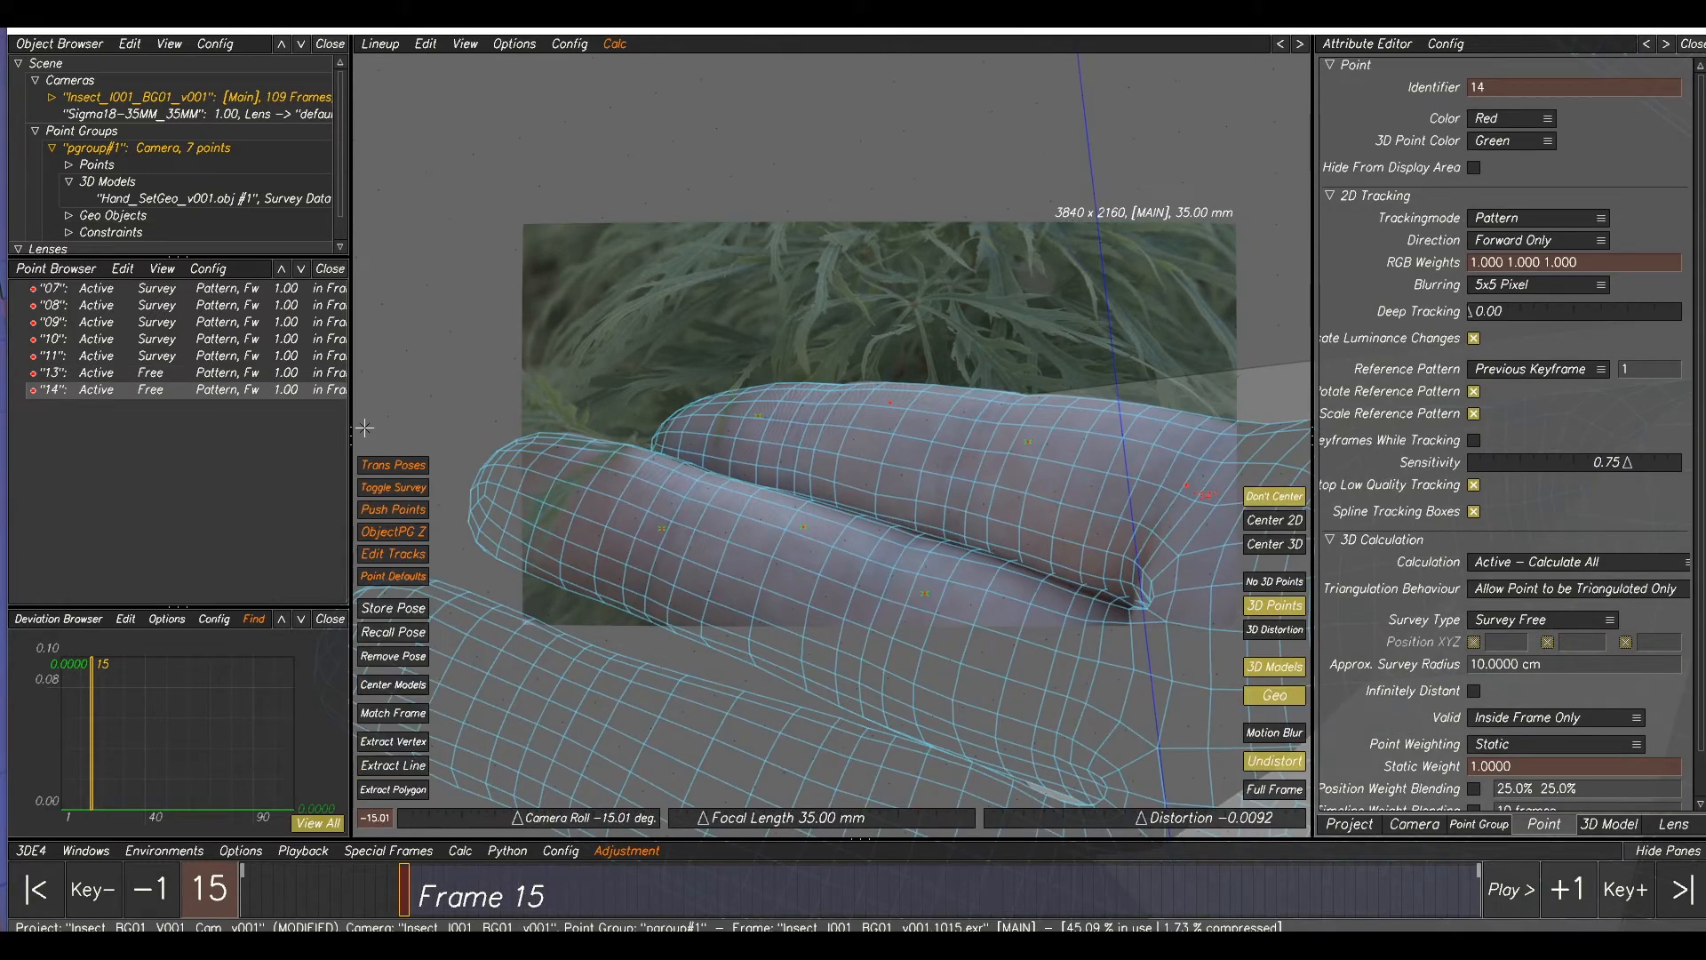
ctrl+click(256, 378)
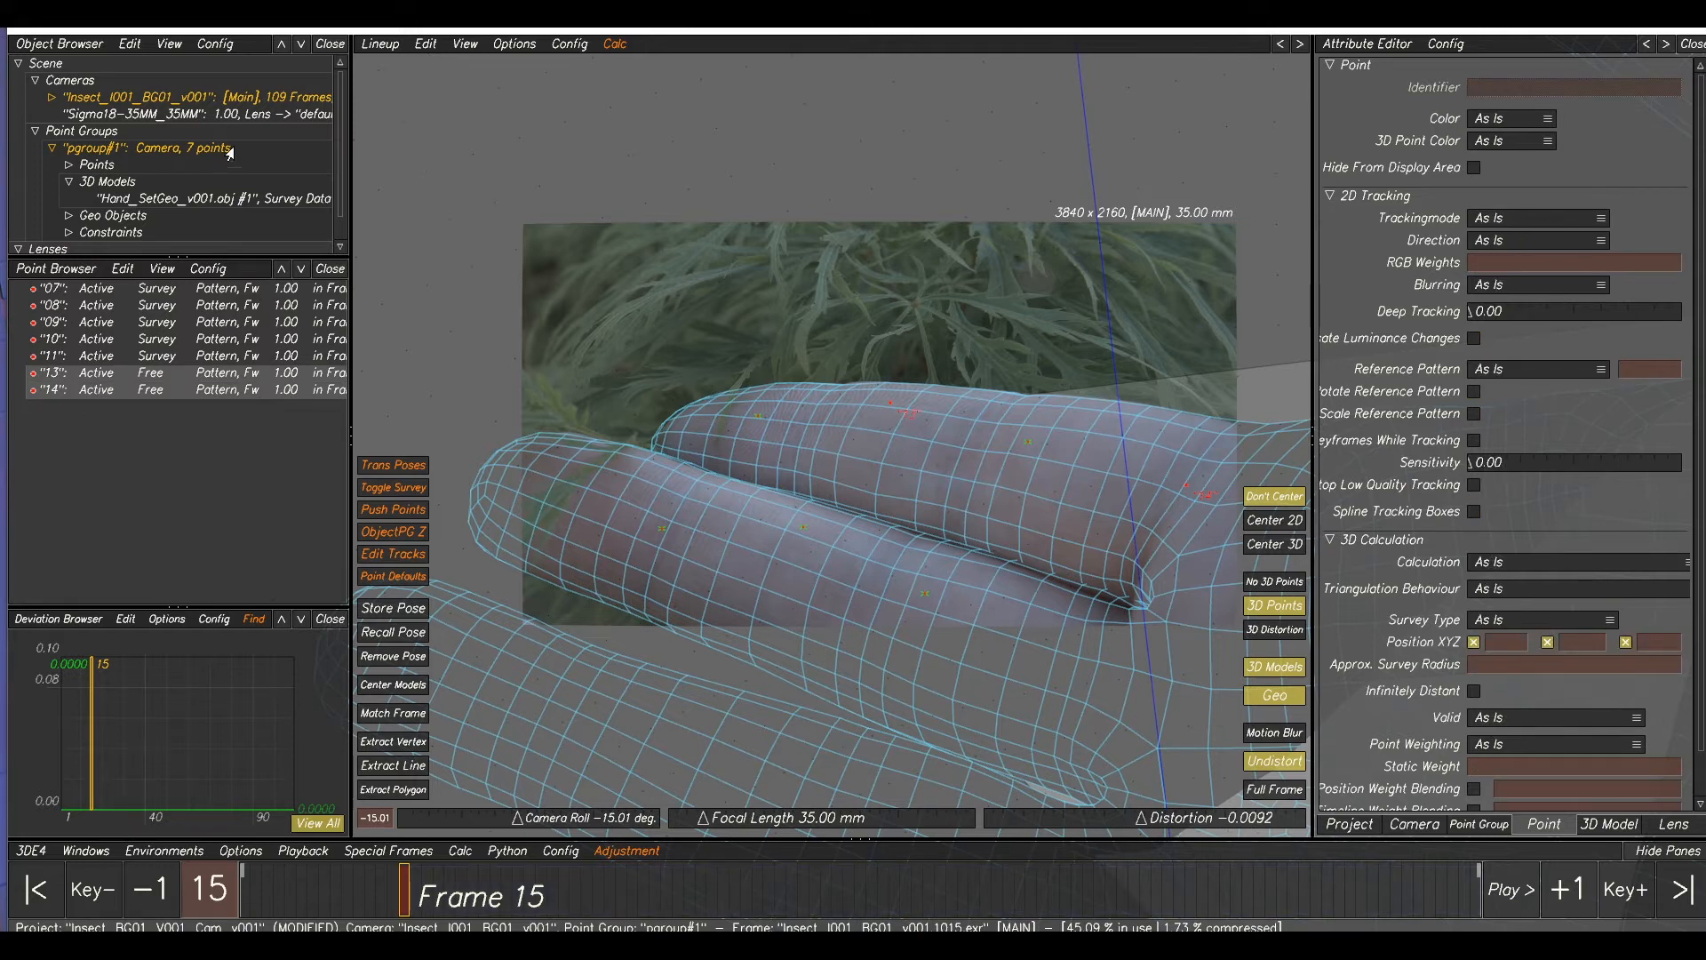
click(426, 46)
click(485, 178)
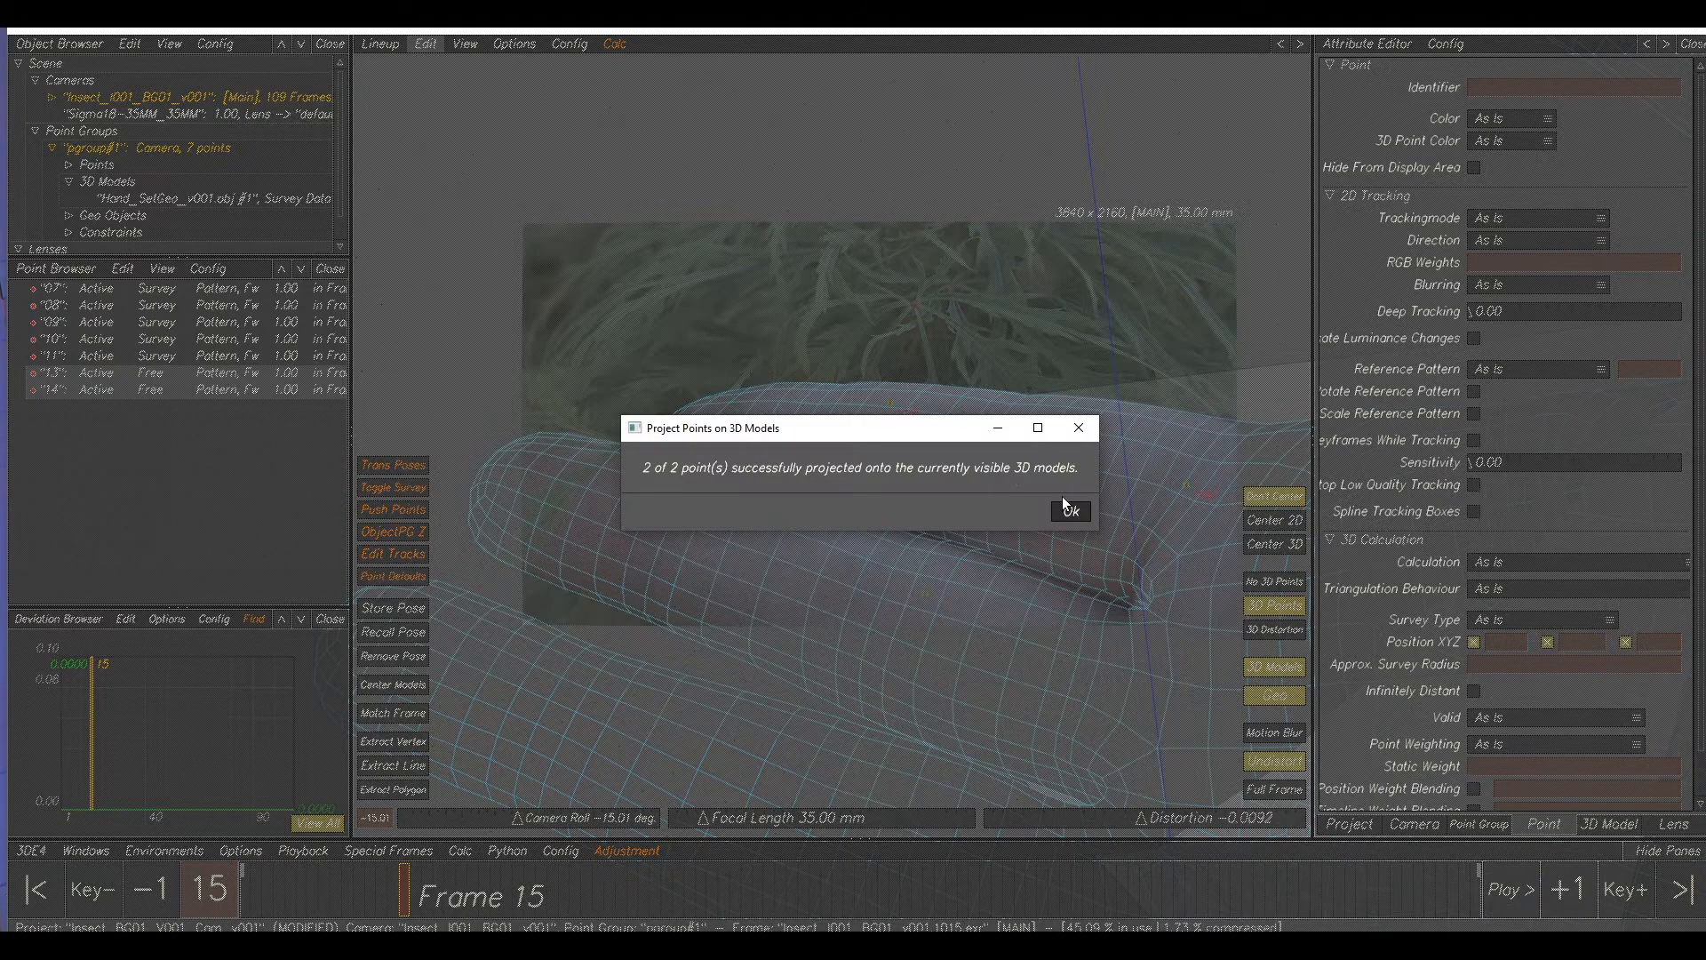
click(1079, 513)
key(alt+c)
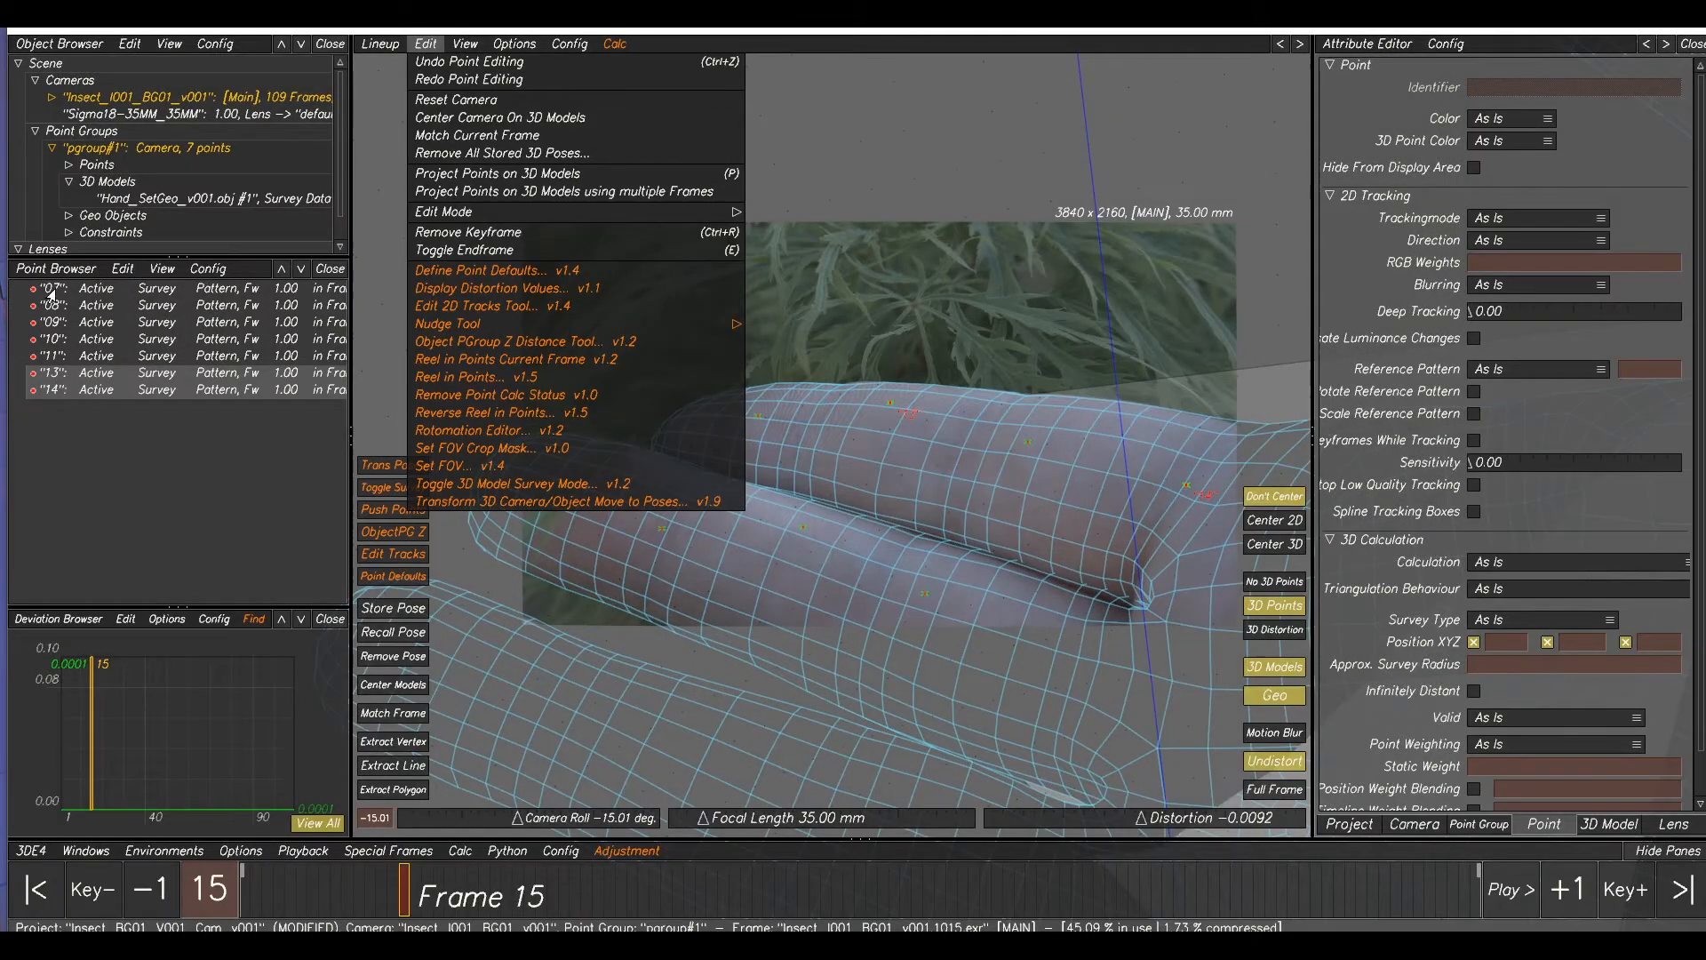
click(997, 424)
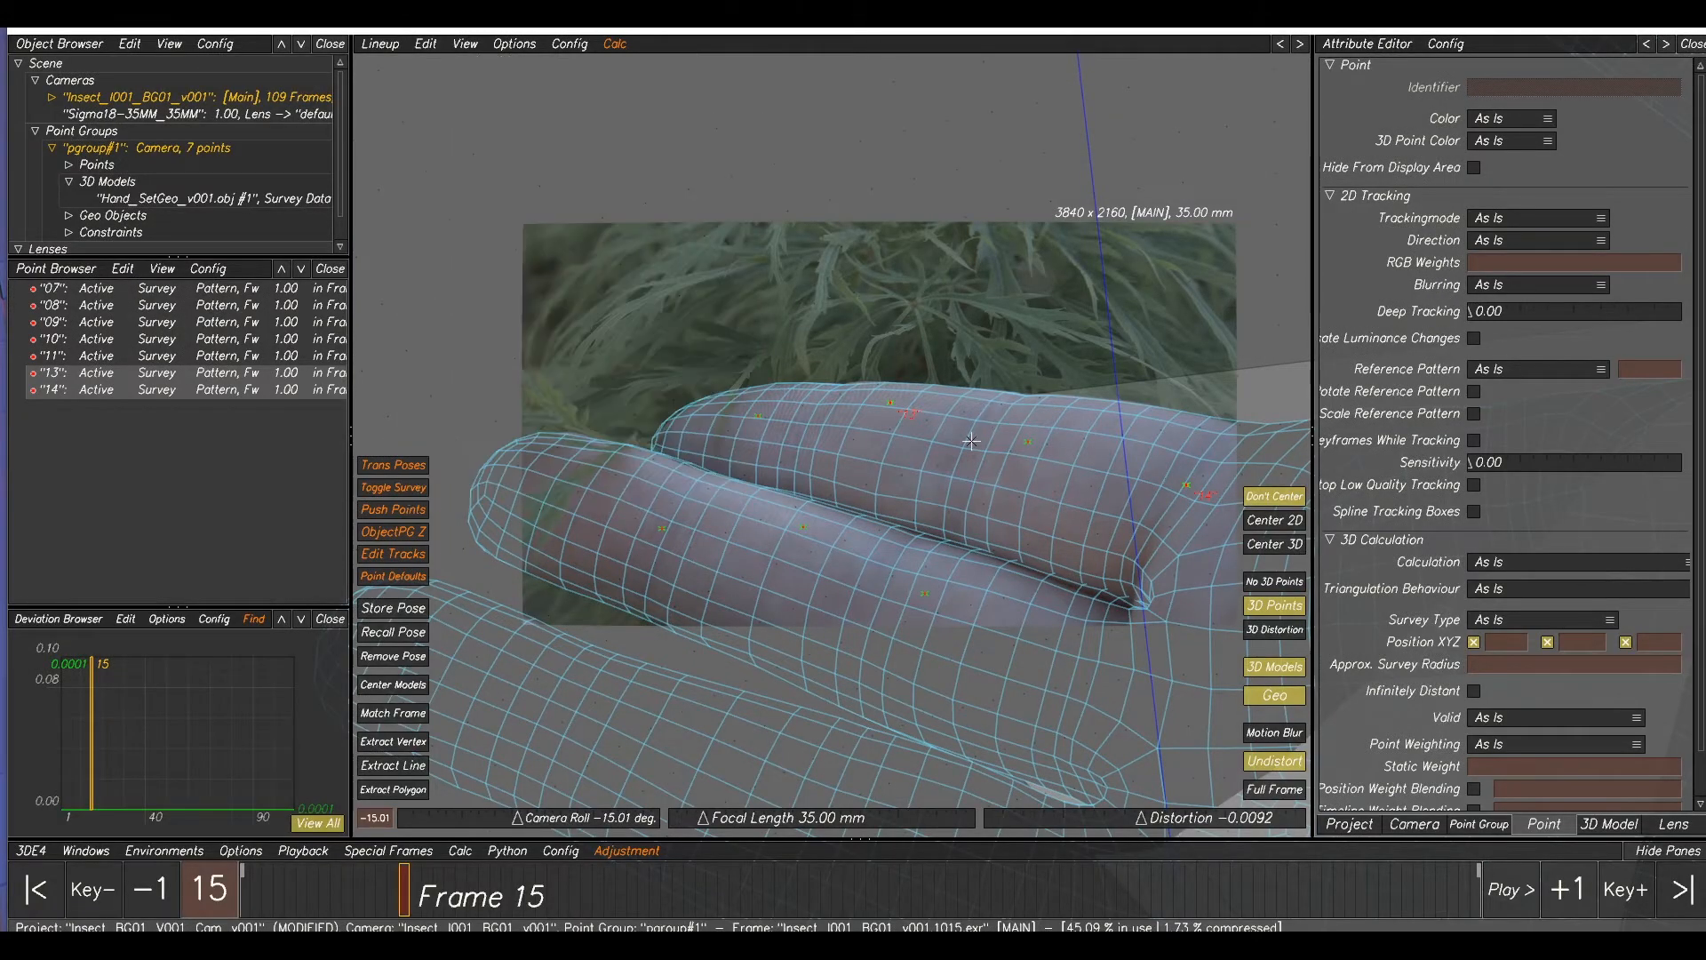
- Add a new point set named SF to the point group
click(215, 287)
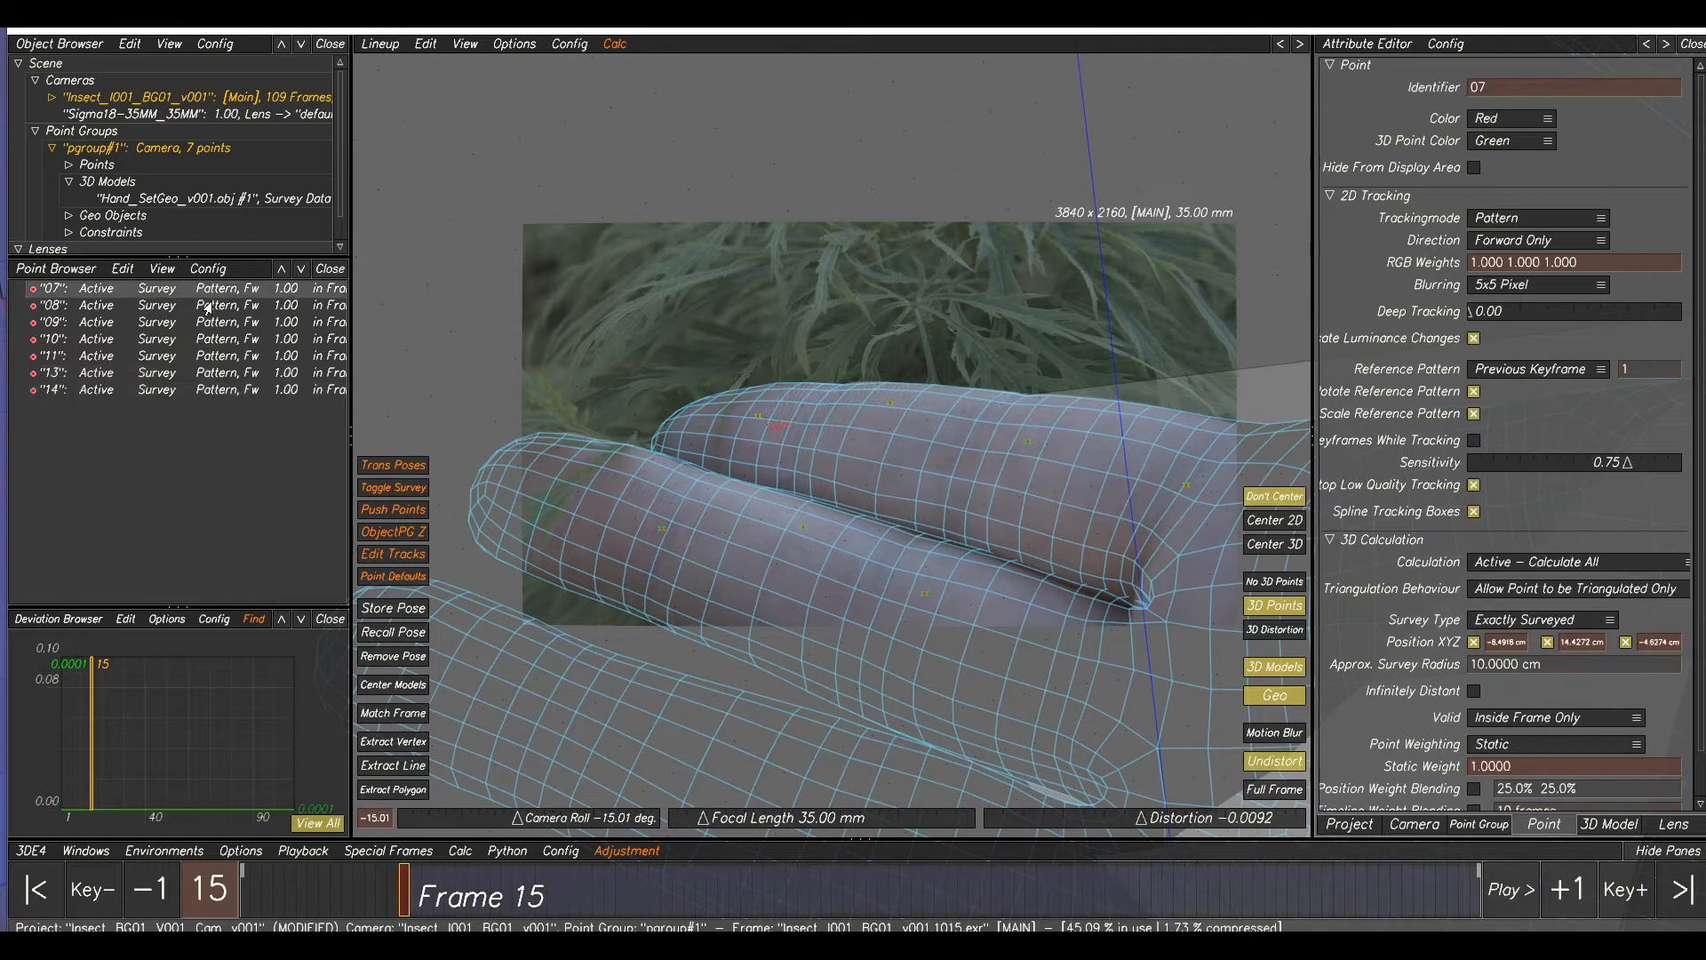
right_click(175, 368)
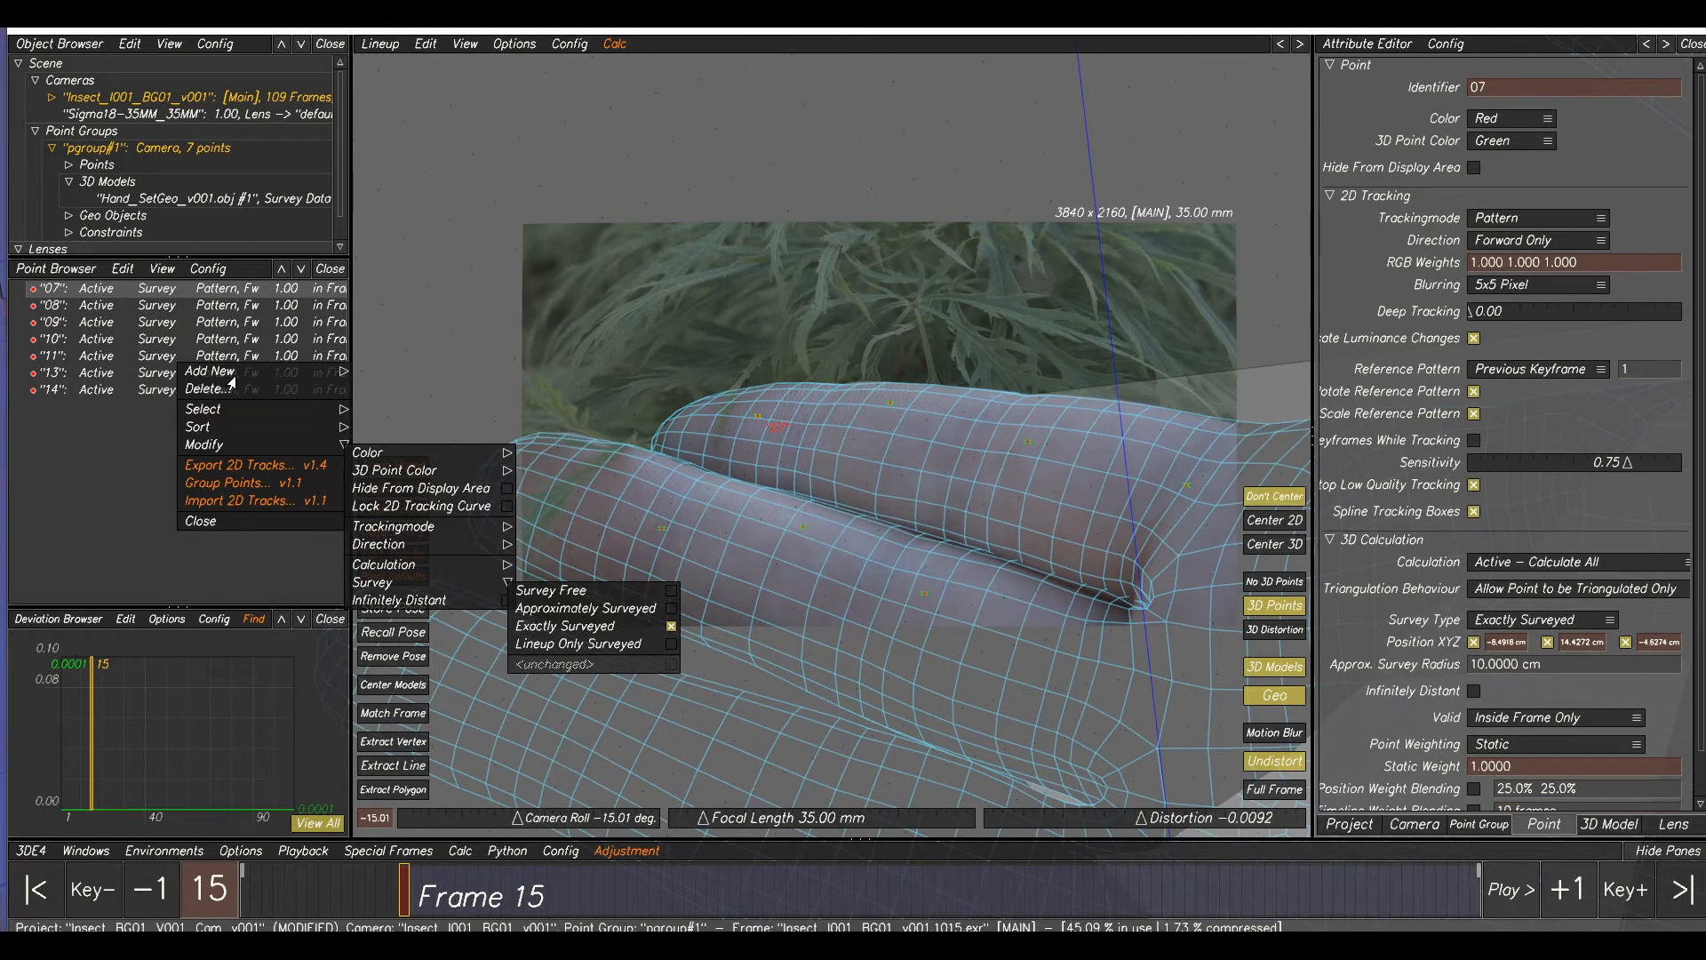
mouse_move(230, 373)
click(384, 379)
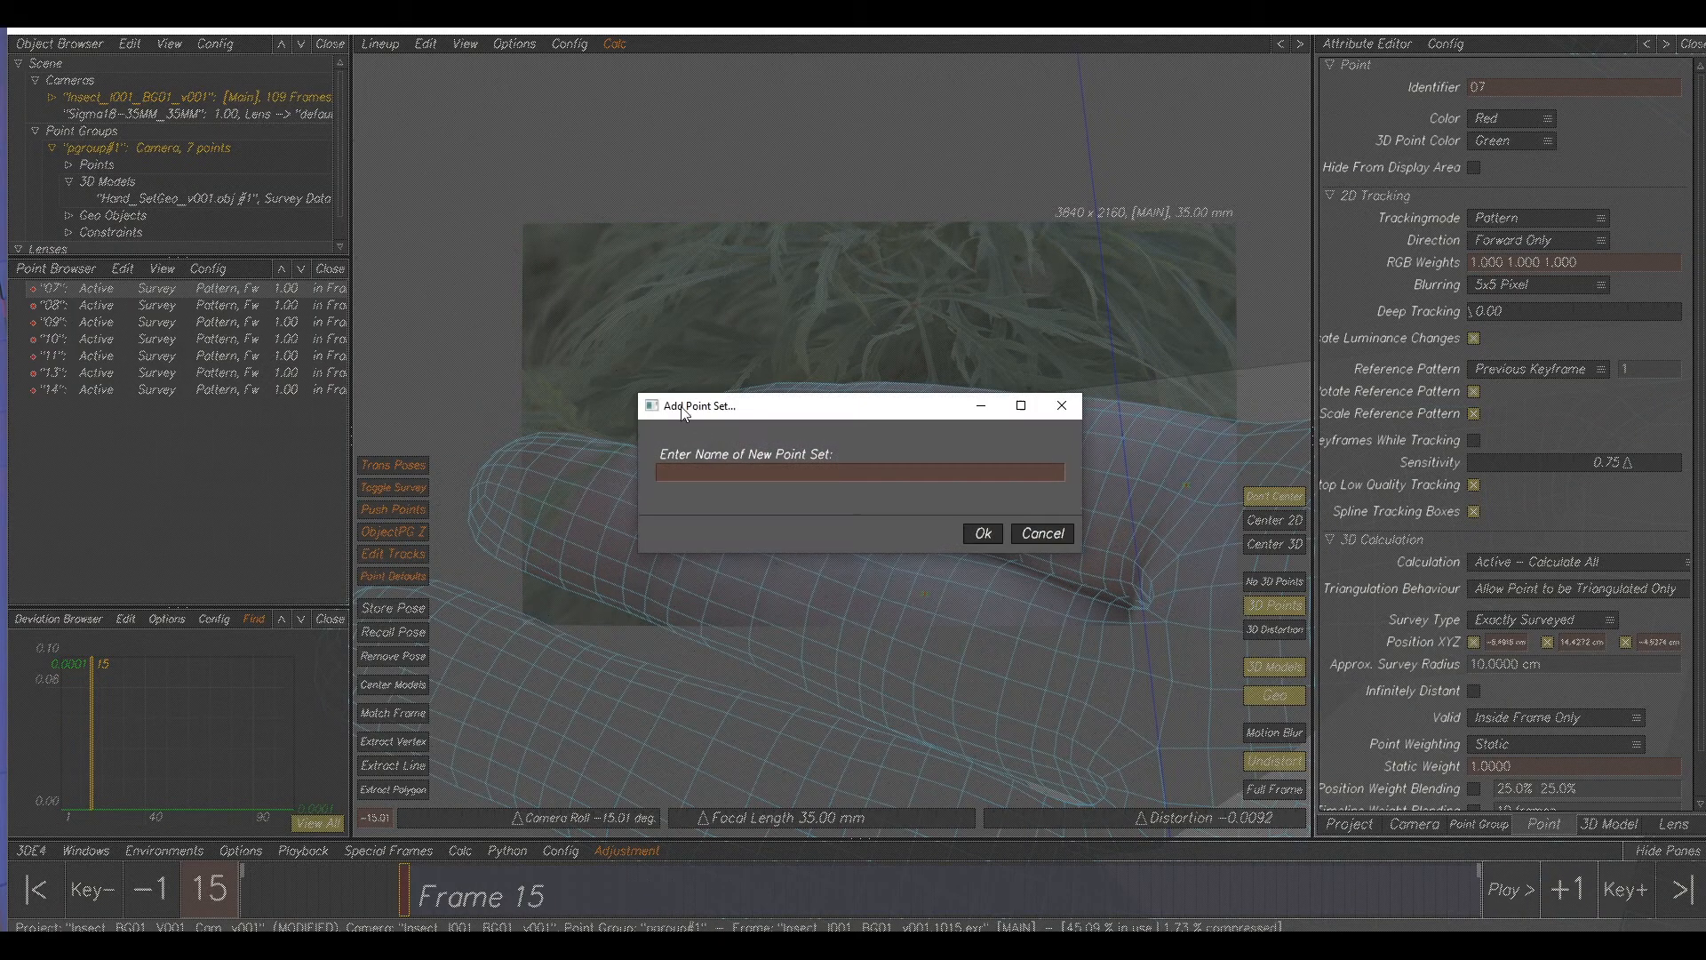
click(815, 473)
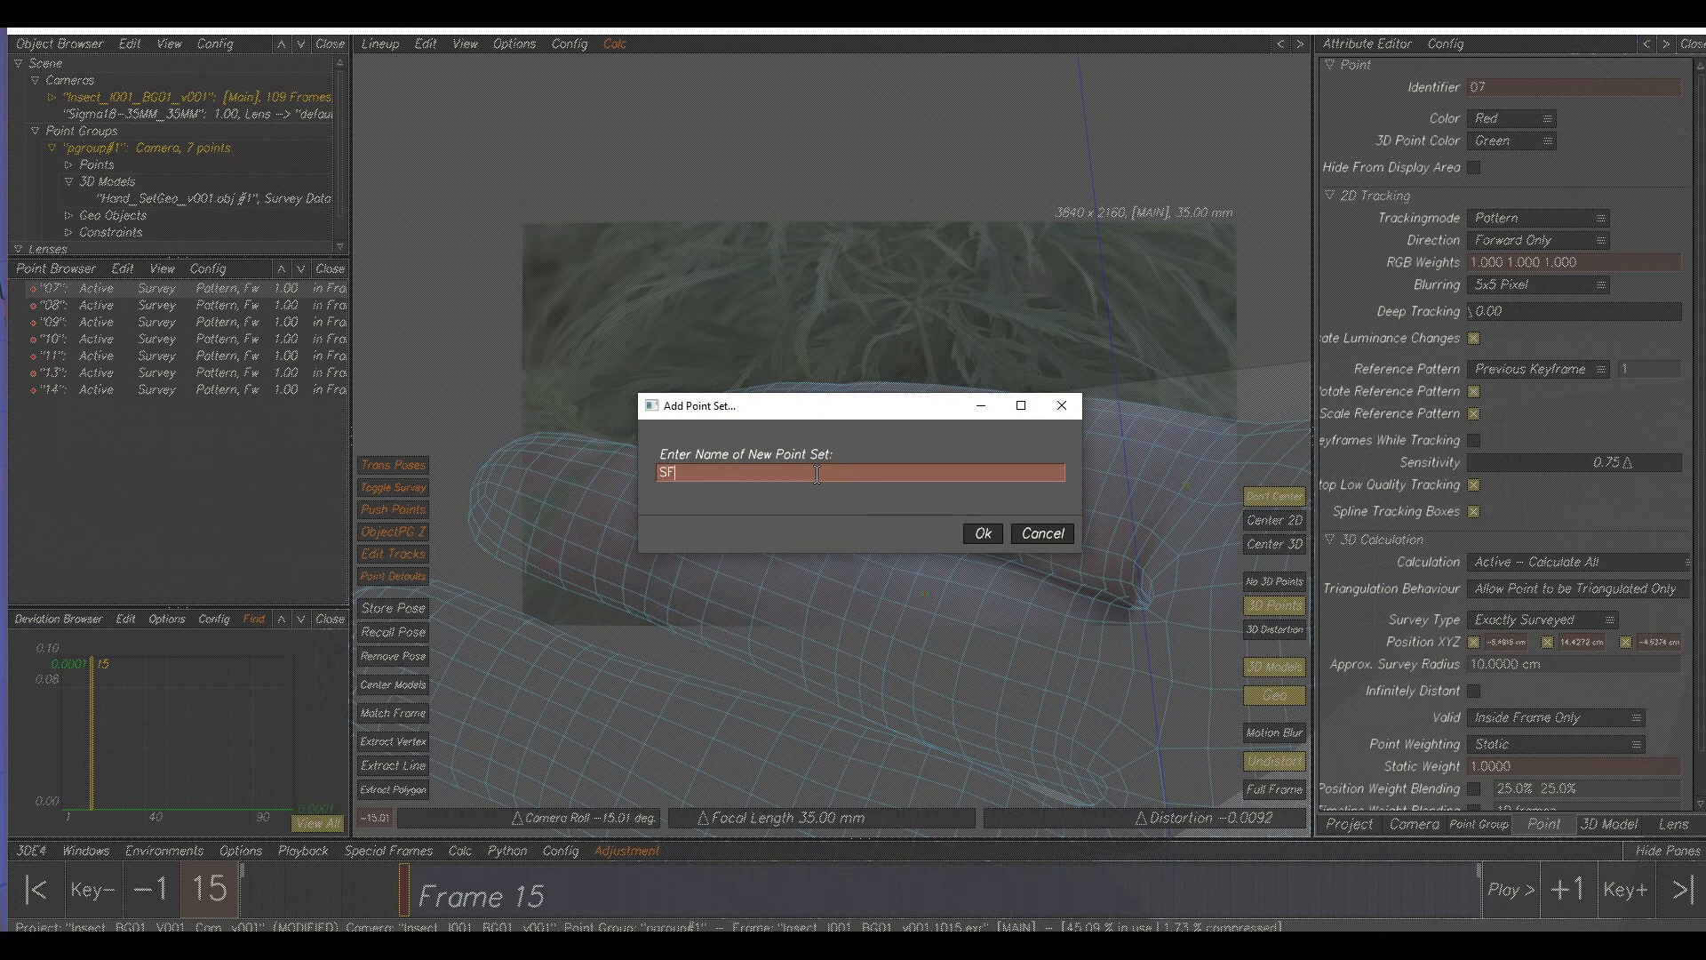
text(SF)
click(983, 533)
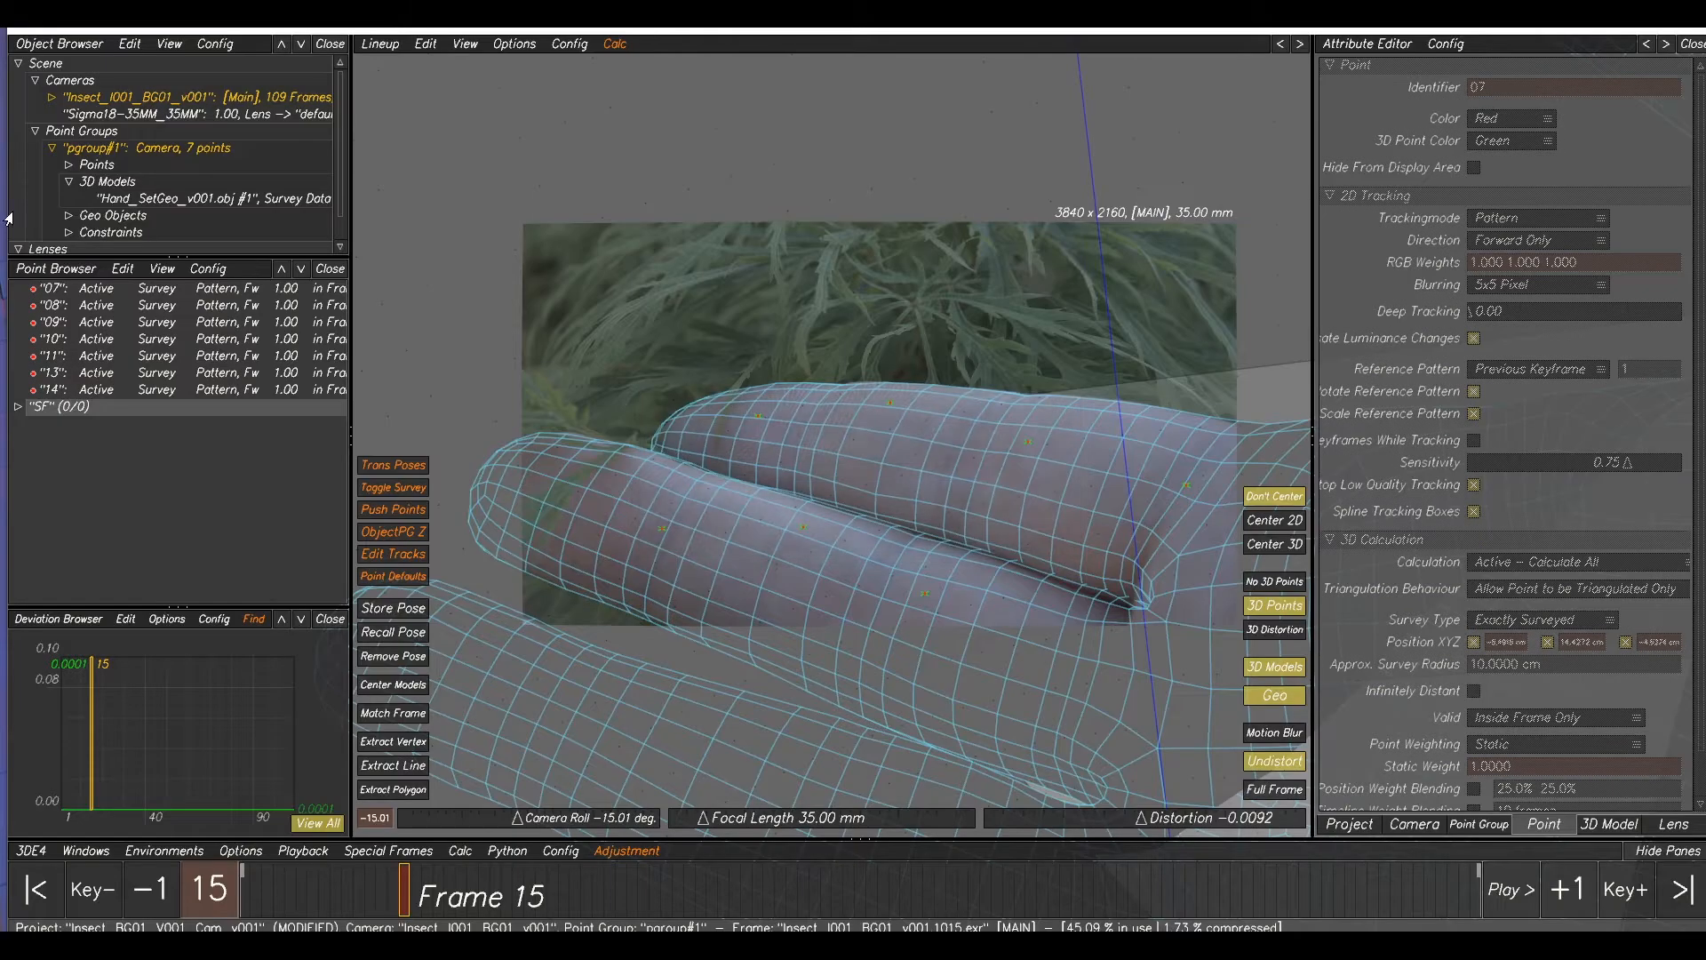
- Move all points from 07 to 14 into the SF point set and collapse pgroup#1 in the object tree
shift+click(153, 395)
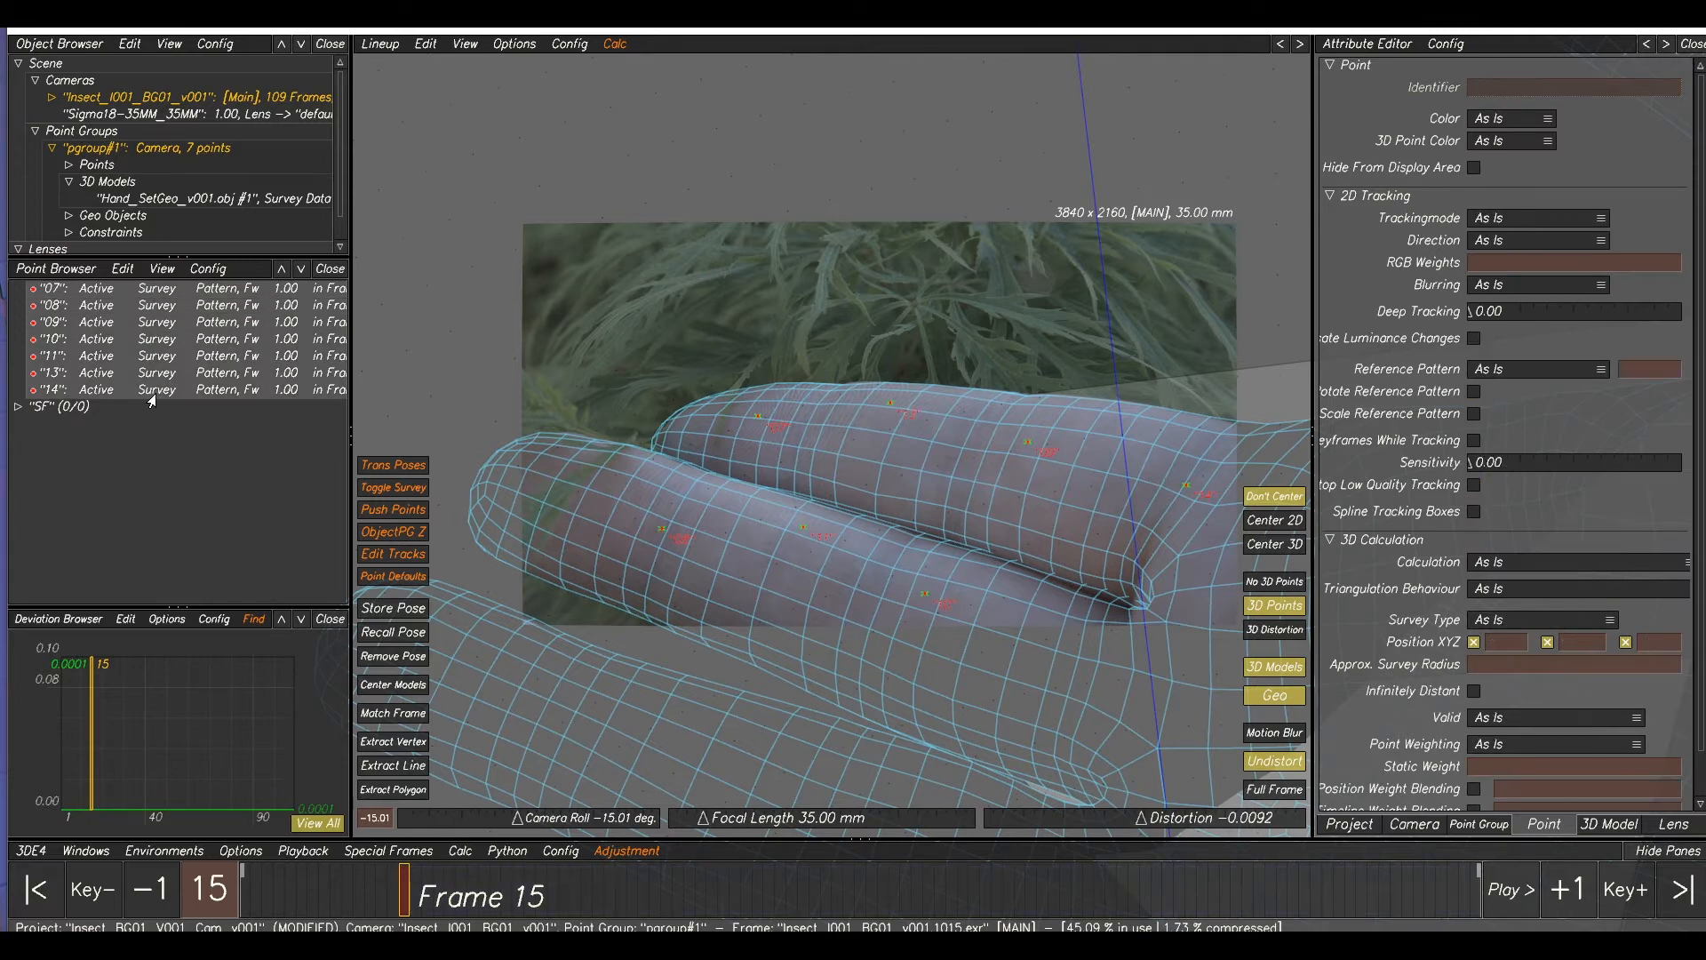
drag(101, 391, 52, 410)
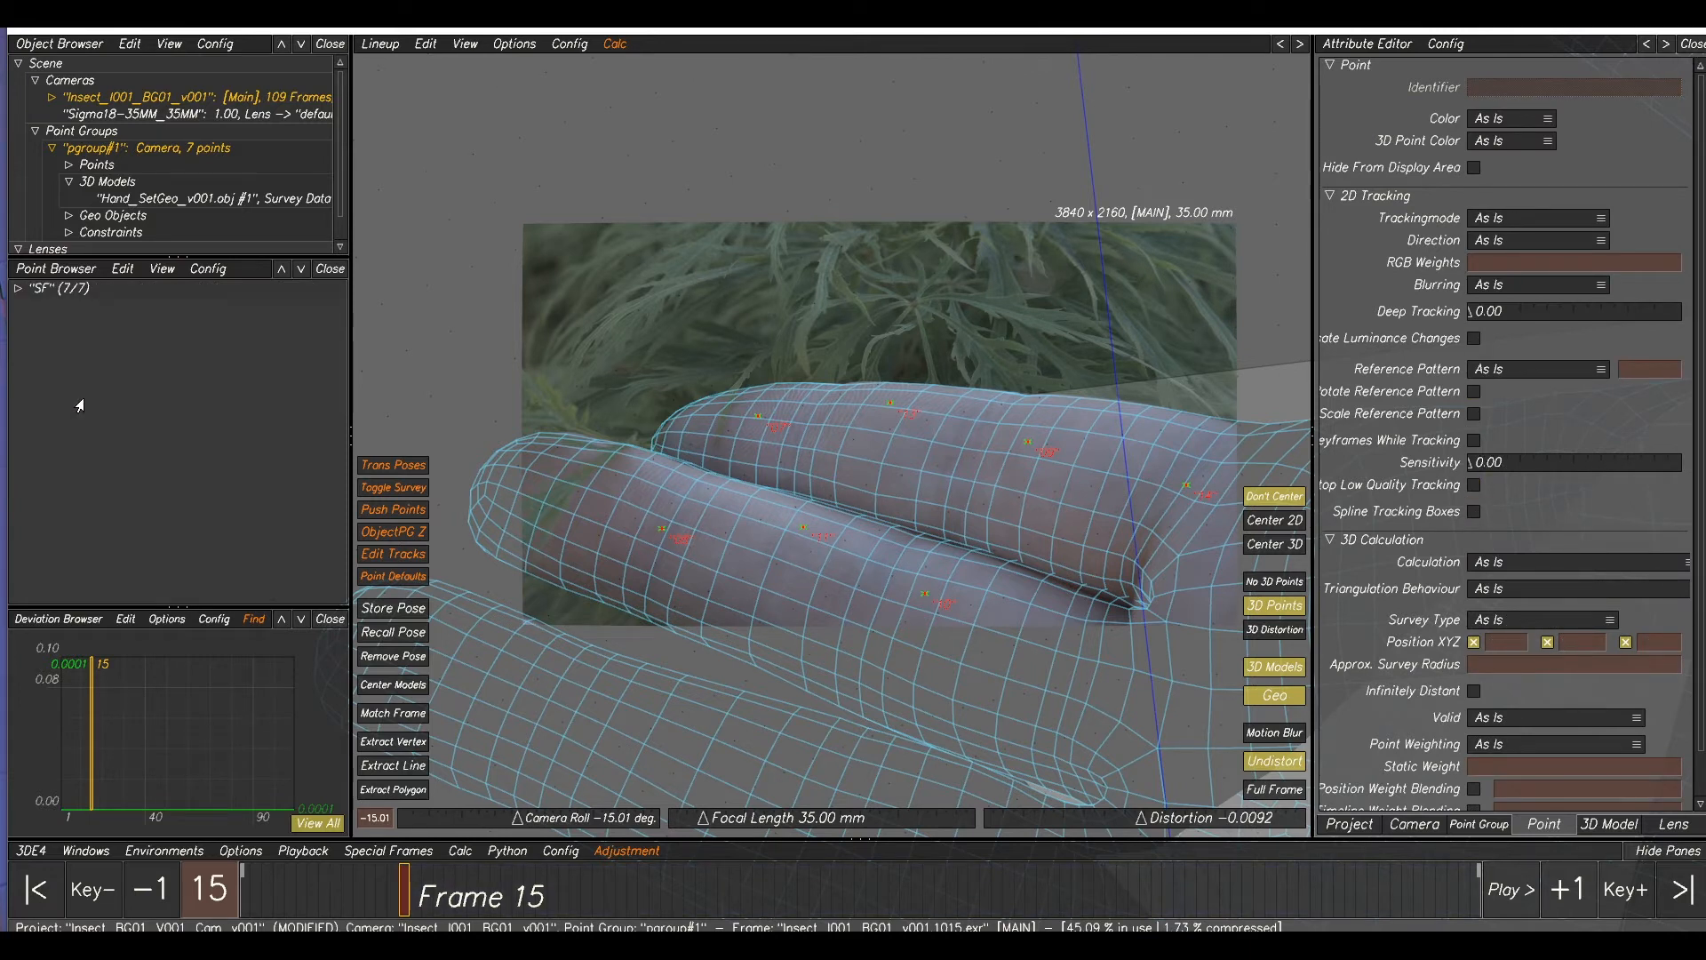
click(17, 288)
click(17, 288)
drag(392, 898, 414, 833)
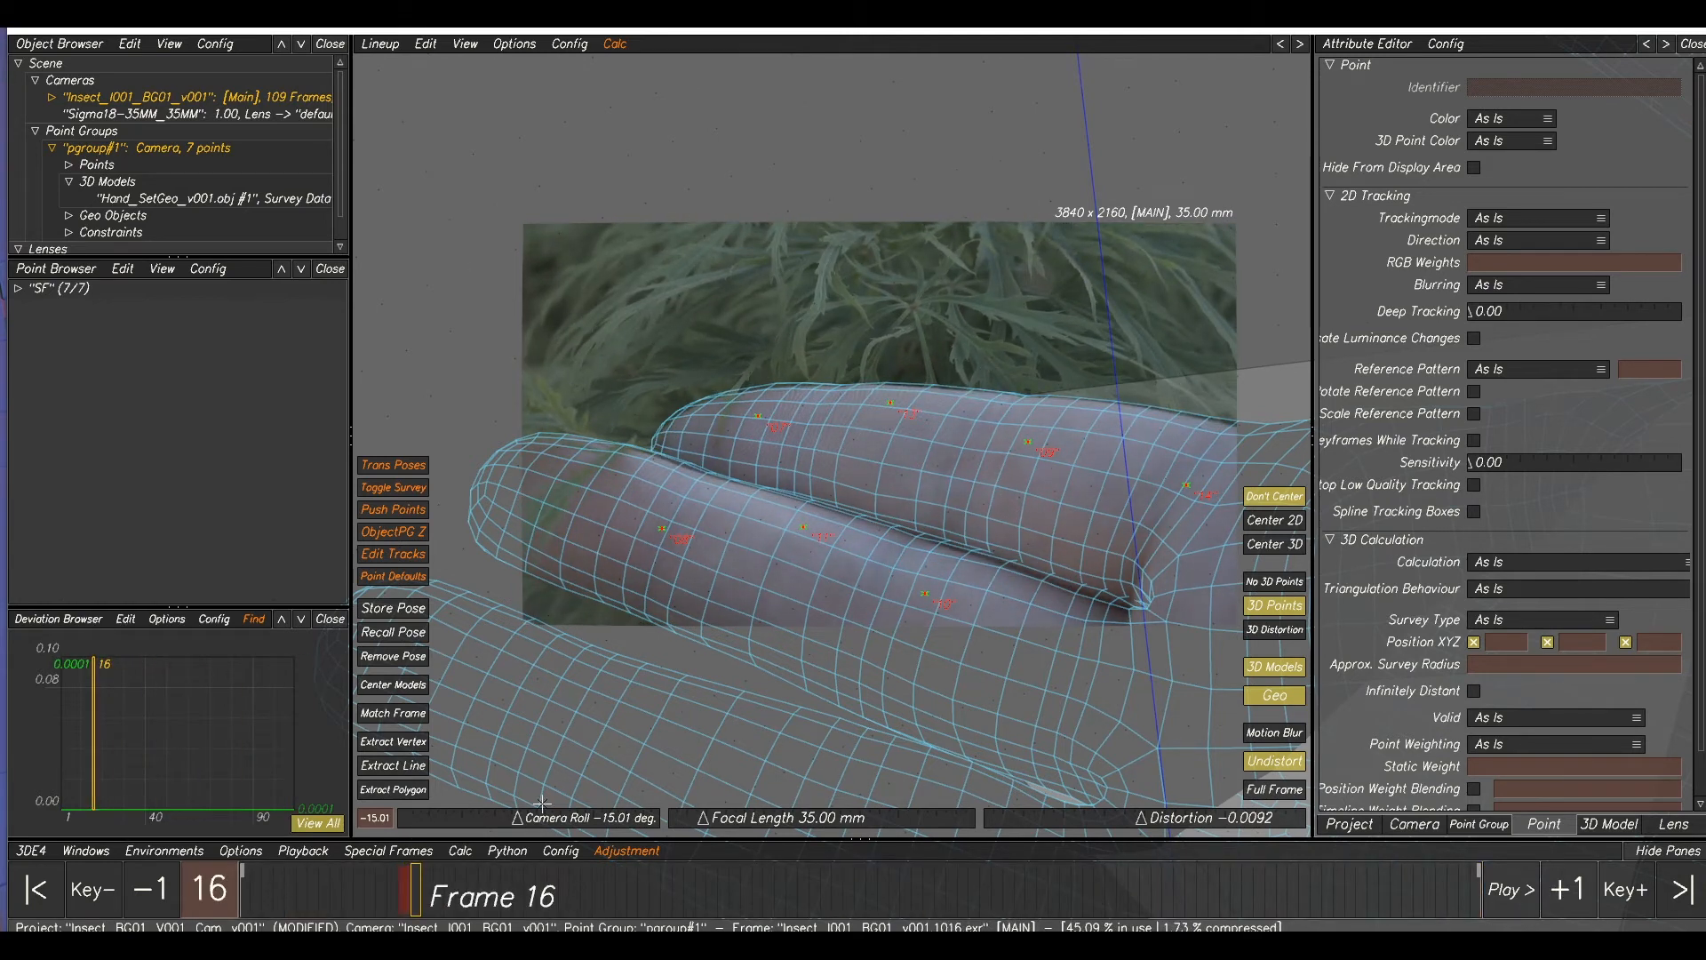
click(51, 149)
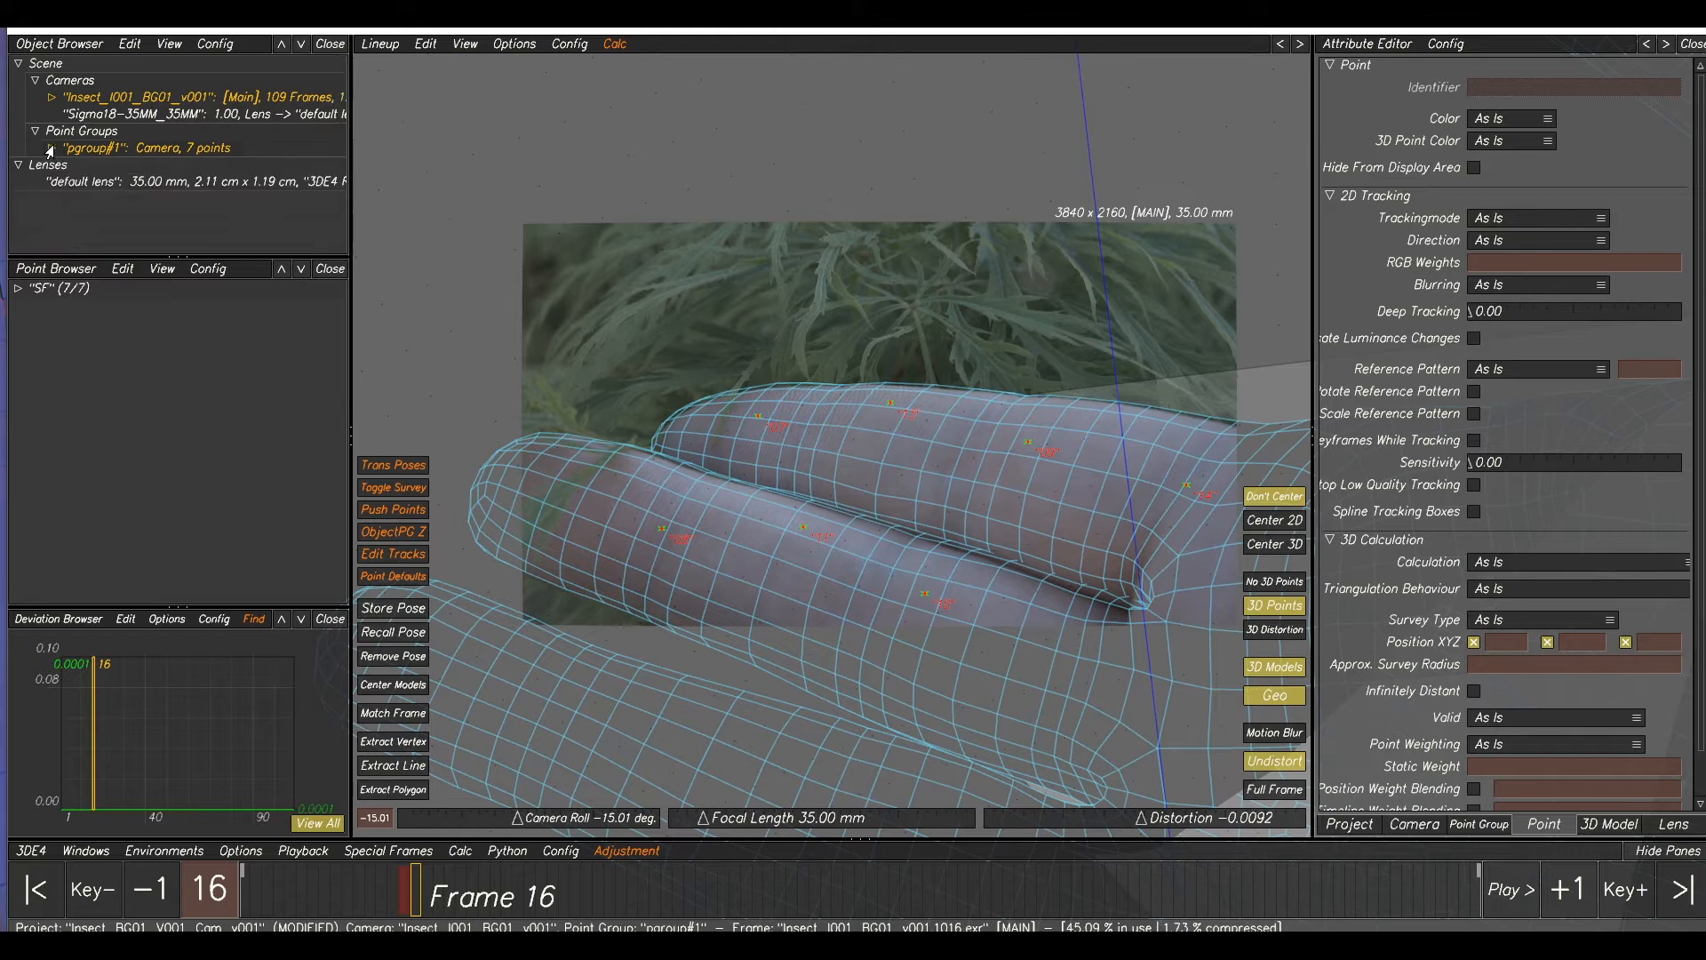
click(99, 149)
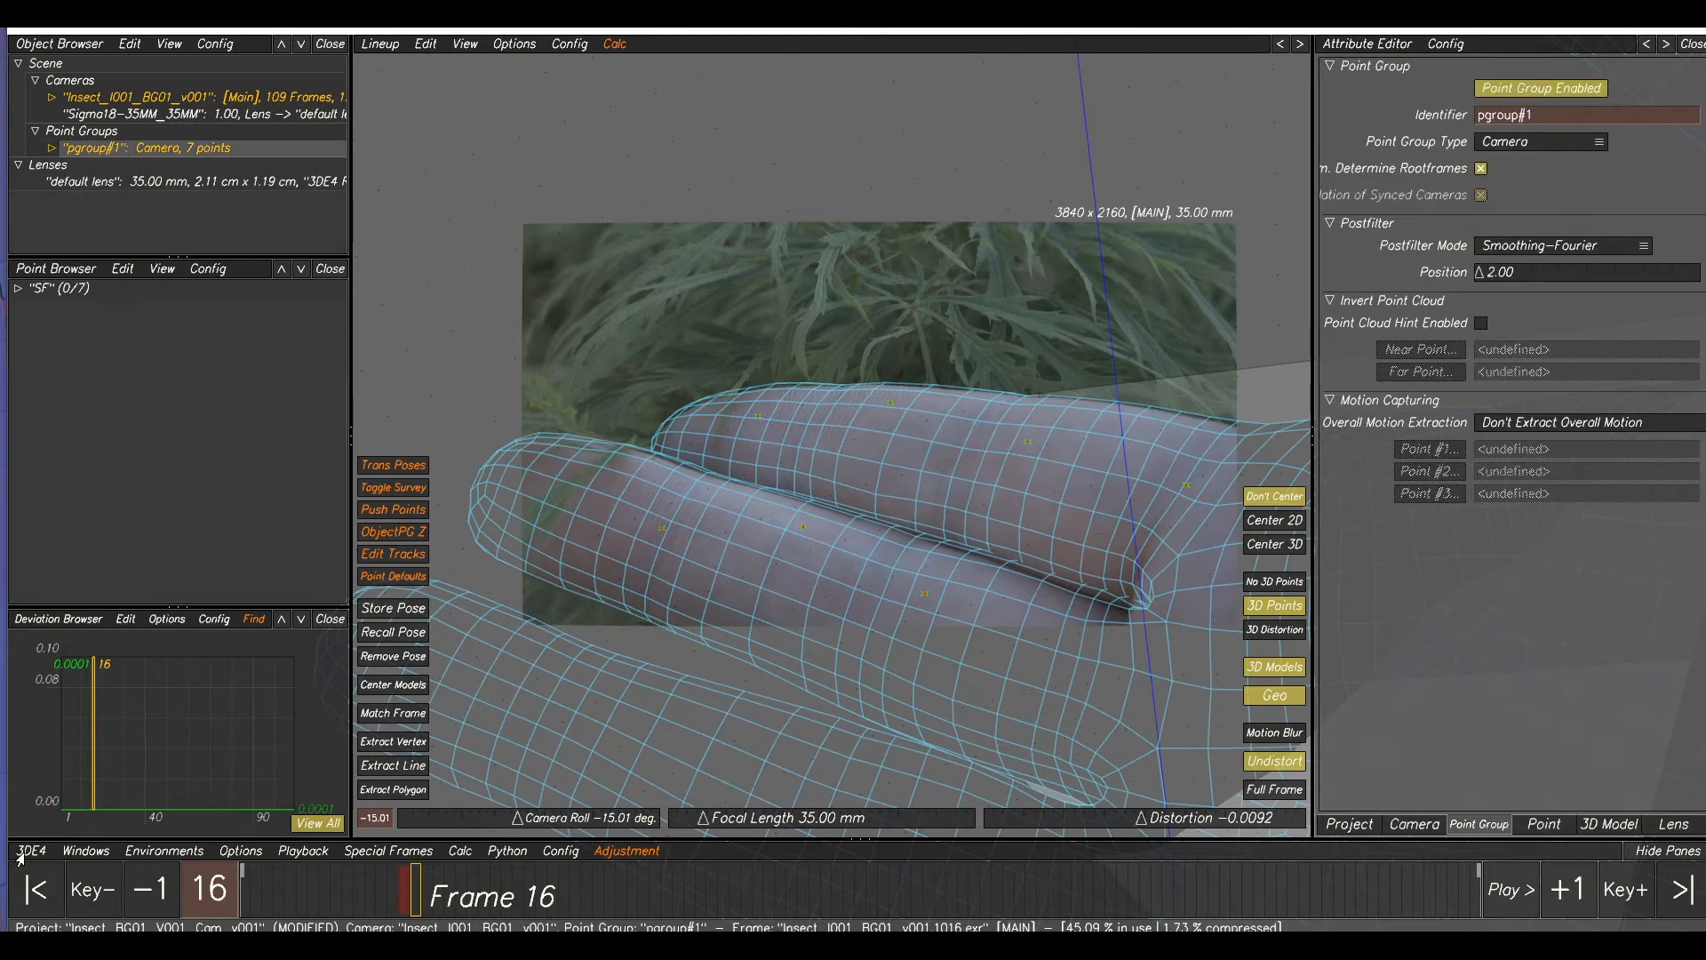
- Start saving the project under a chosen location and try to create a tut directory inside the MM016 folder
click(19, 853)
click(75, 739)
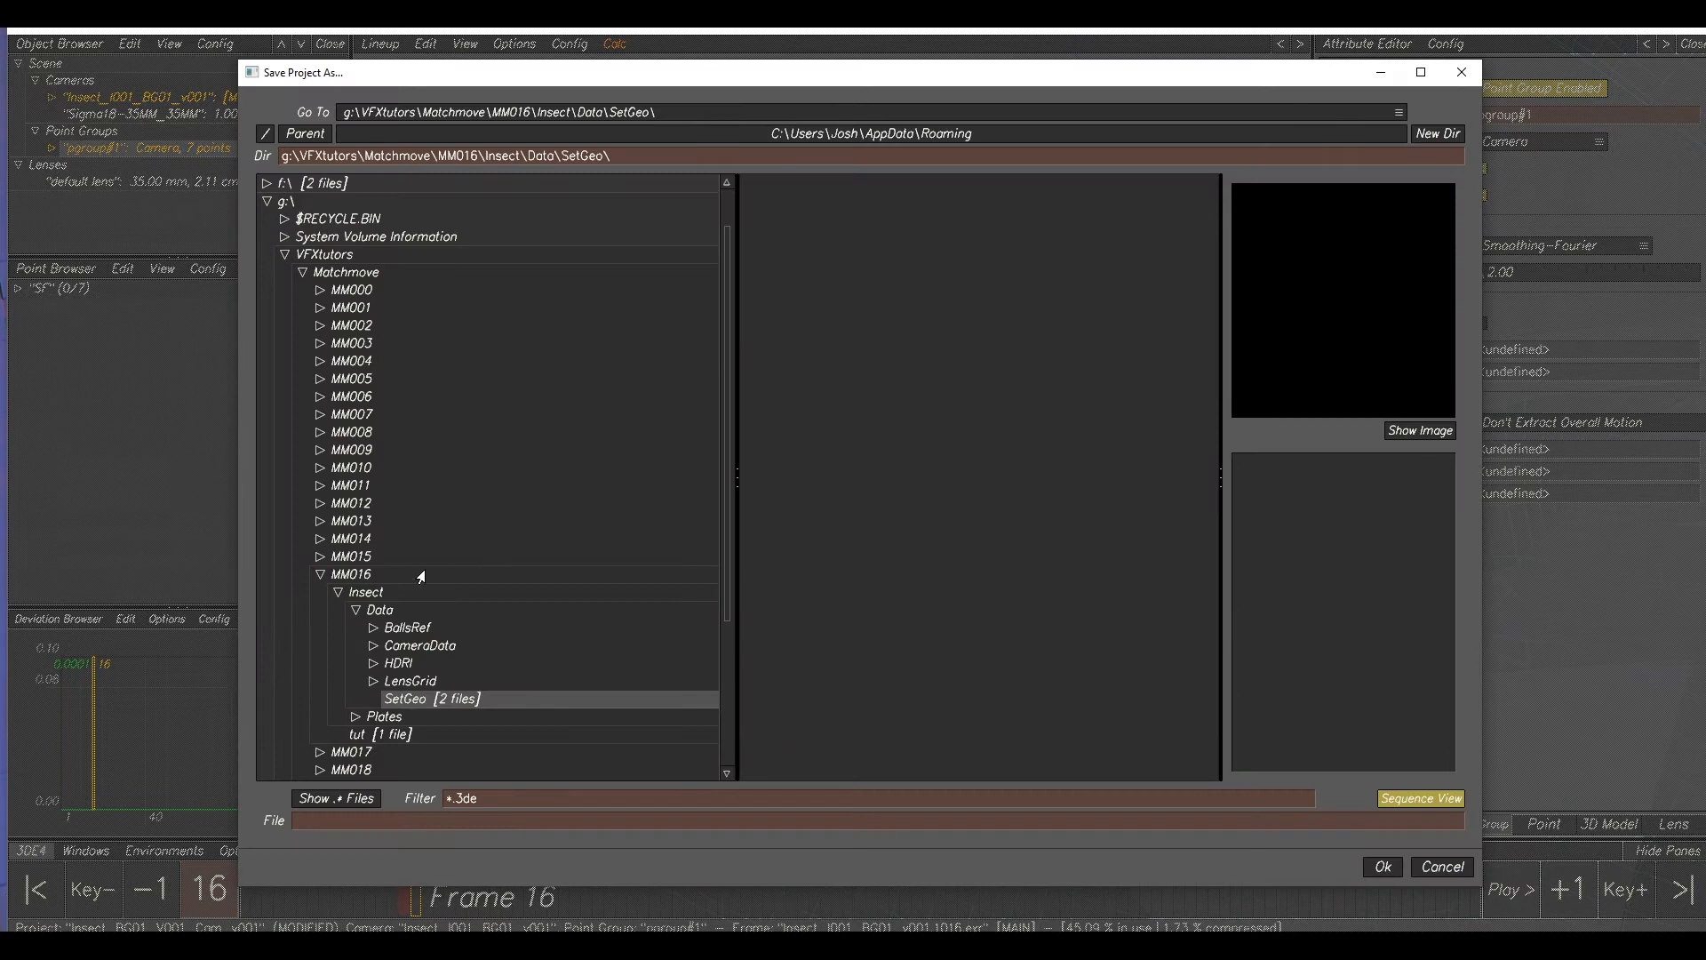
click(358, 611)
click(364, 592)
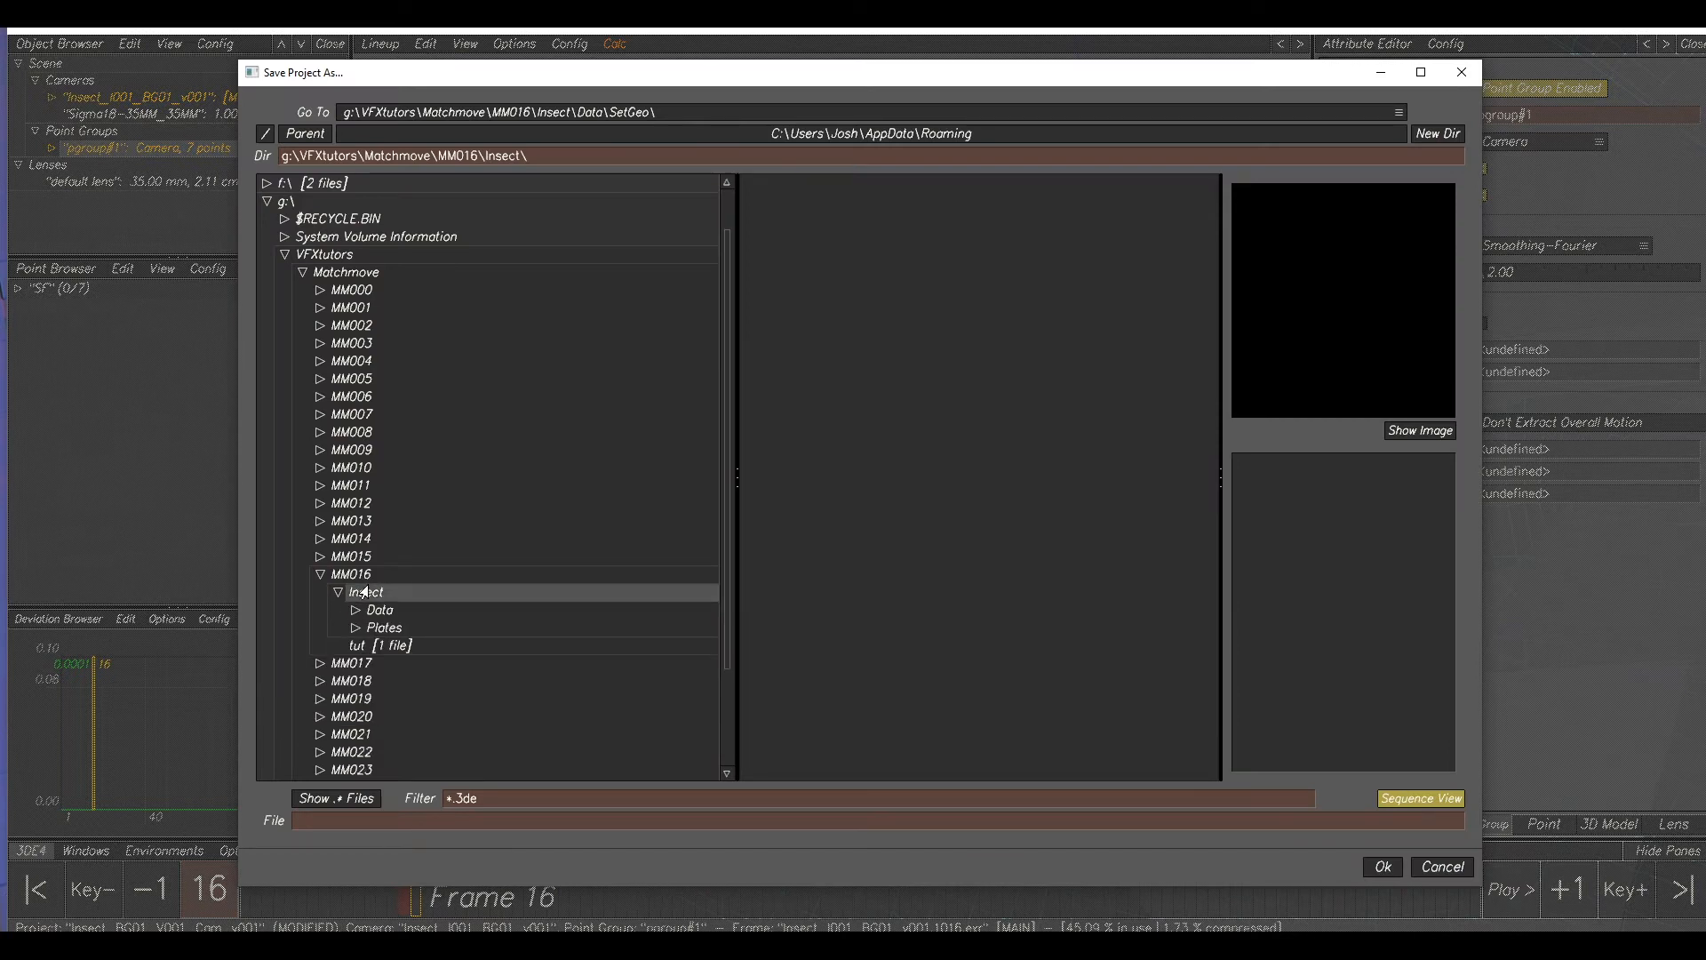
click(356, 575)
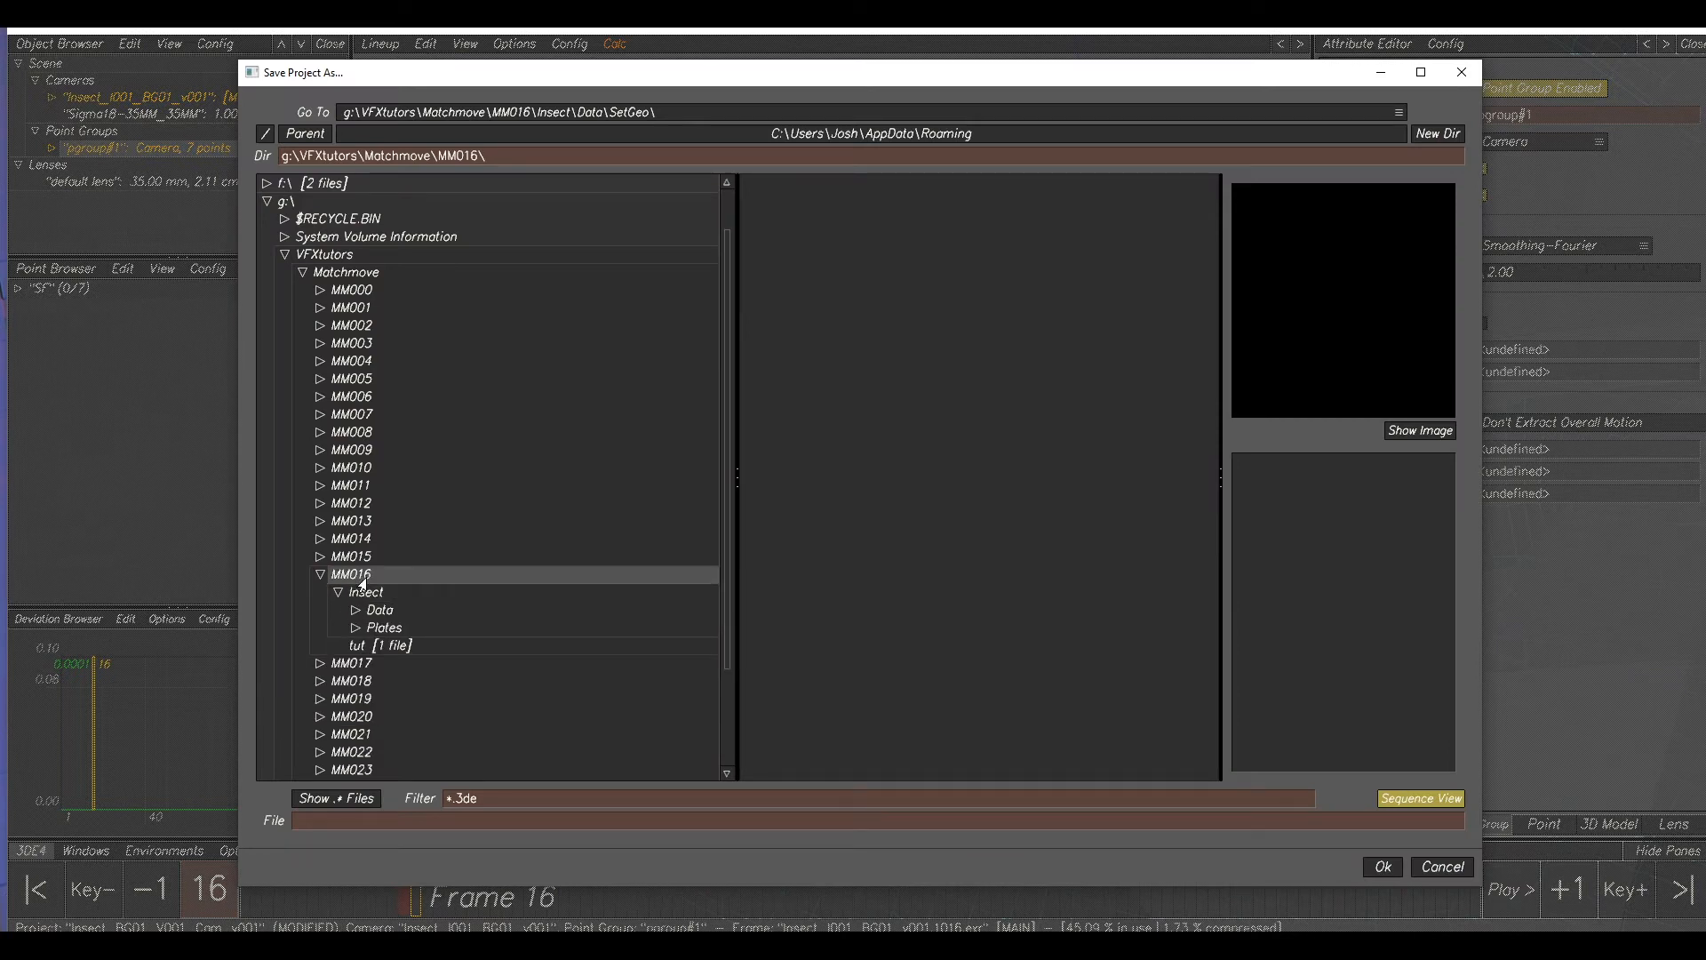
click(1433, 136)
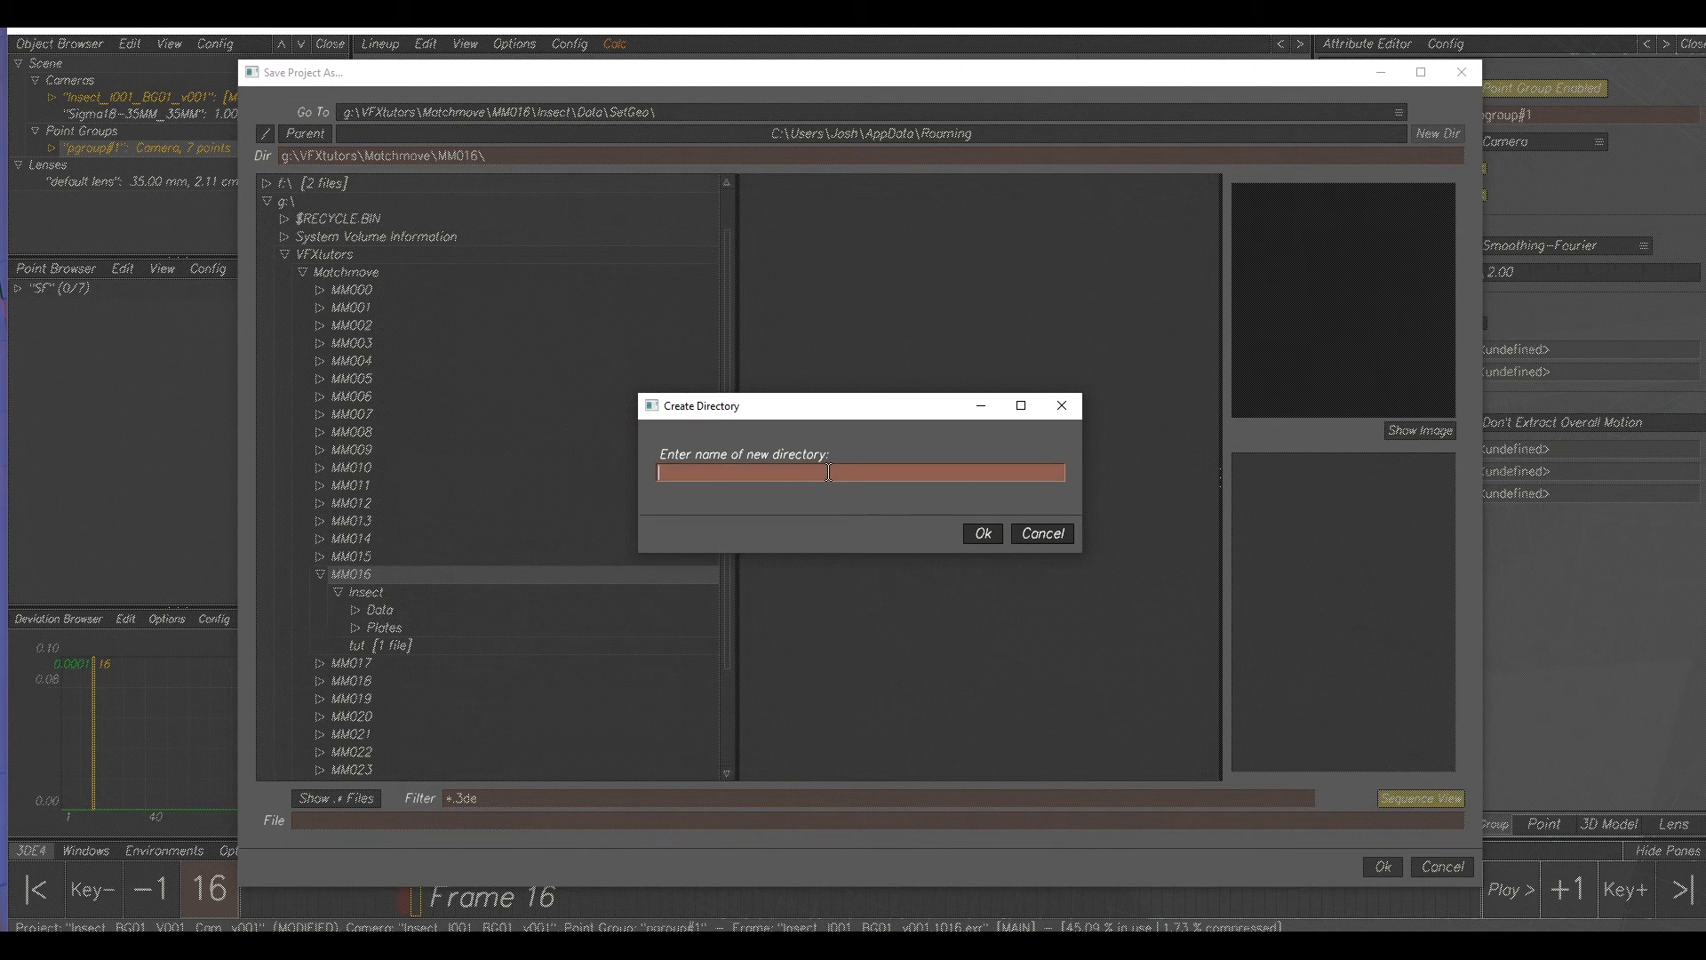
click(985, 527)
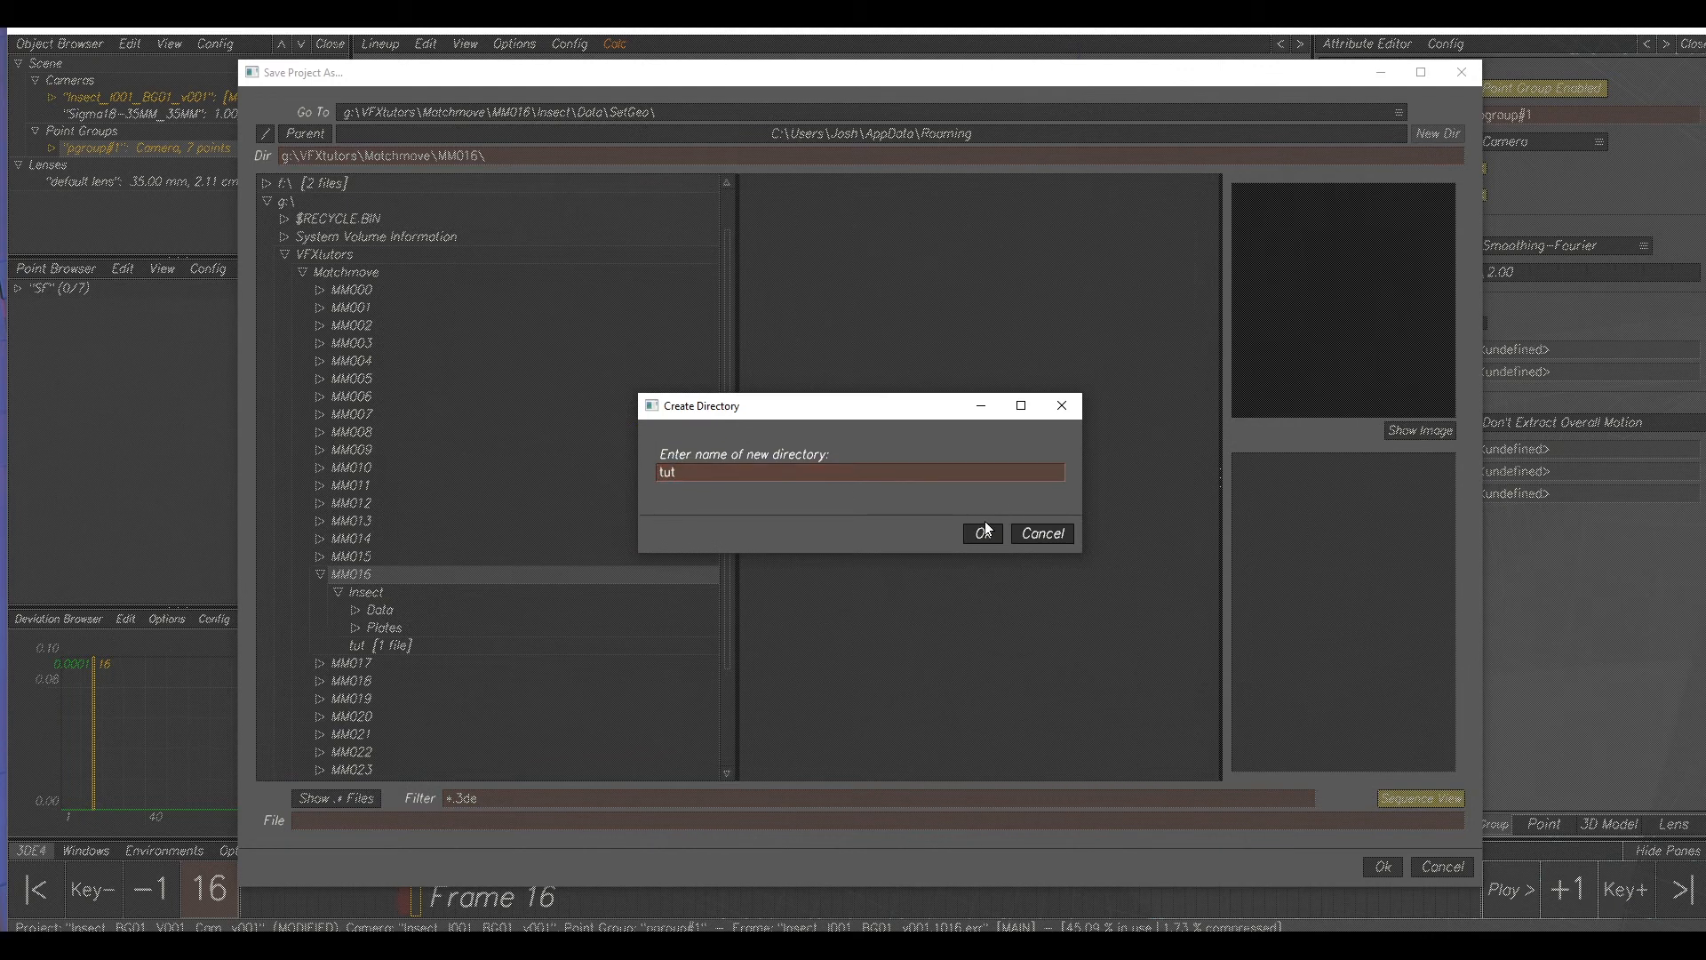
click(994, 530)
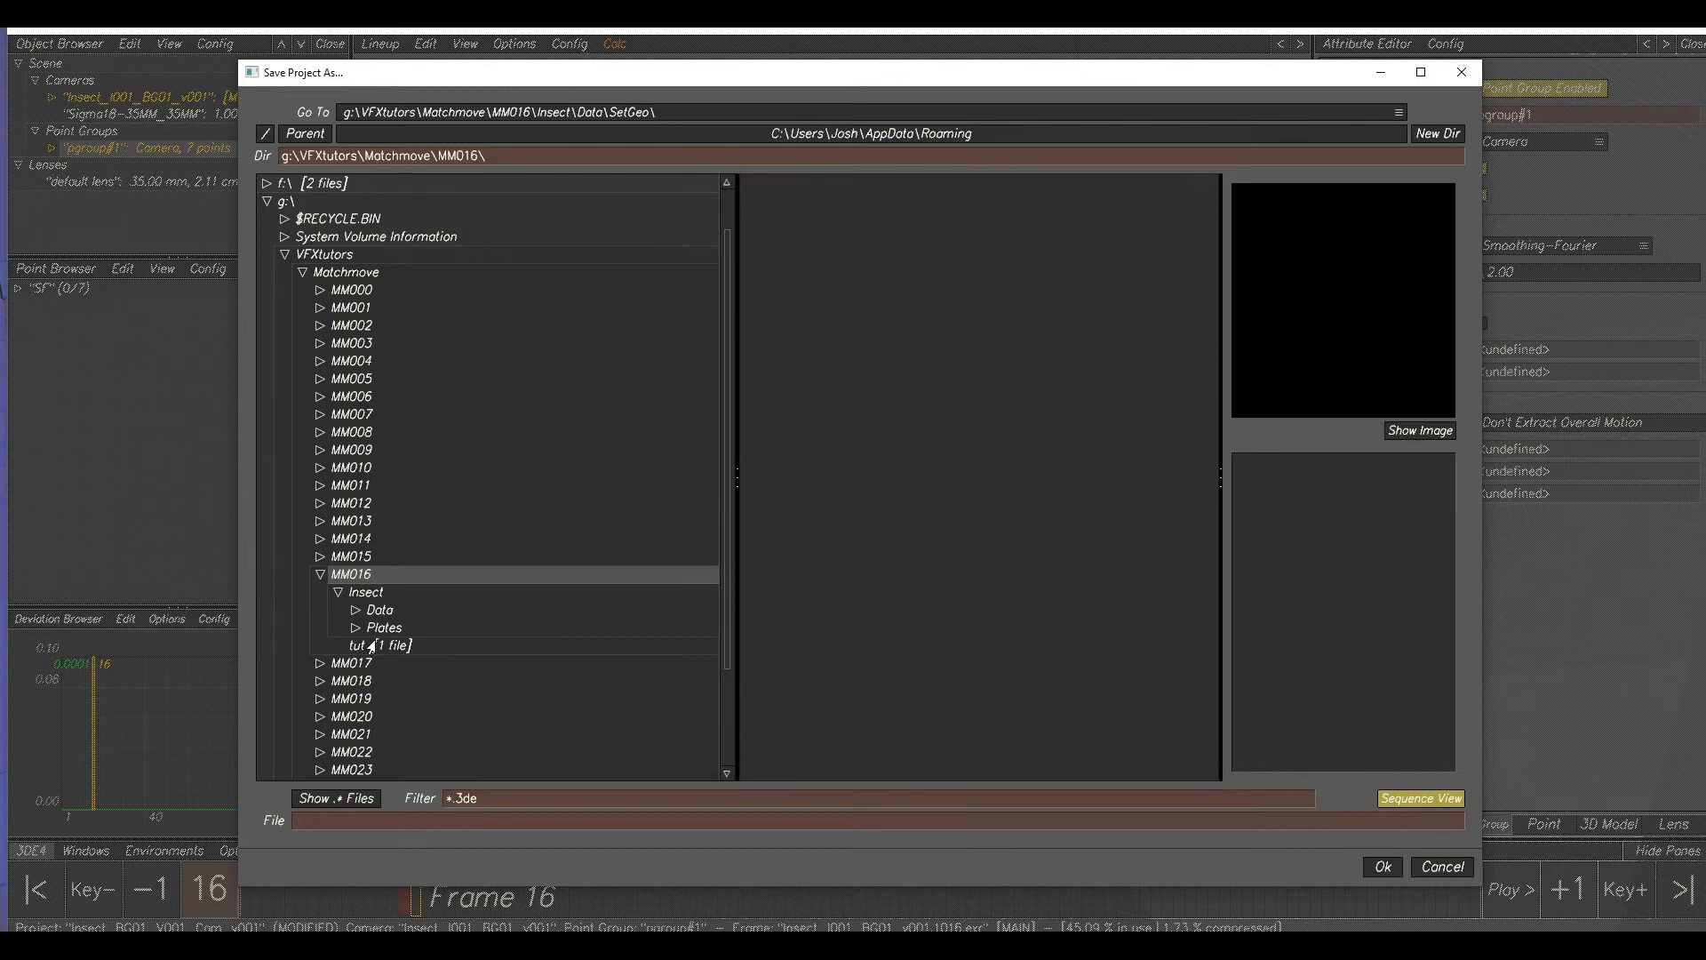
- Save the project in the tut folder as Insect_BG01_V001_Cam_v001.3de, overwriting the existing file
click(364, 647)
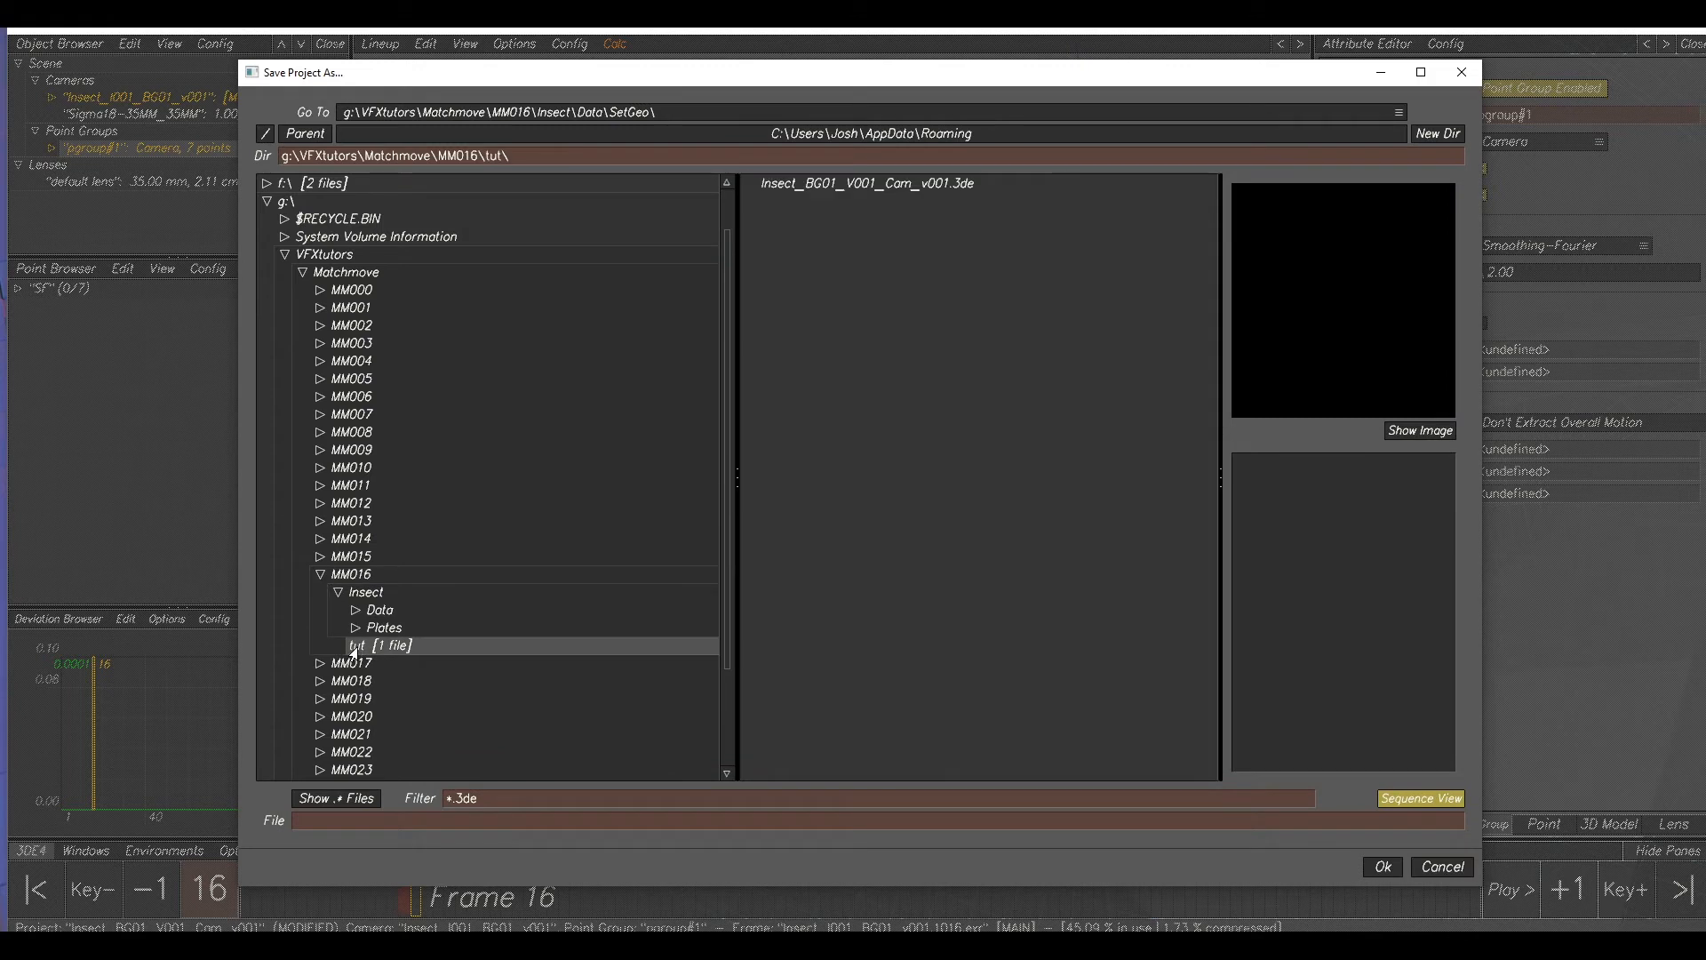
click(825, 188)
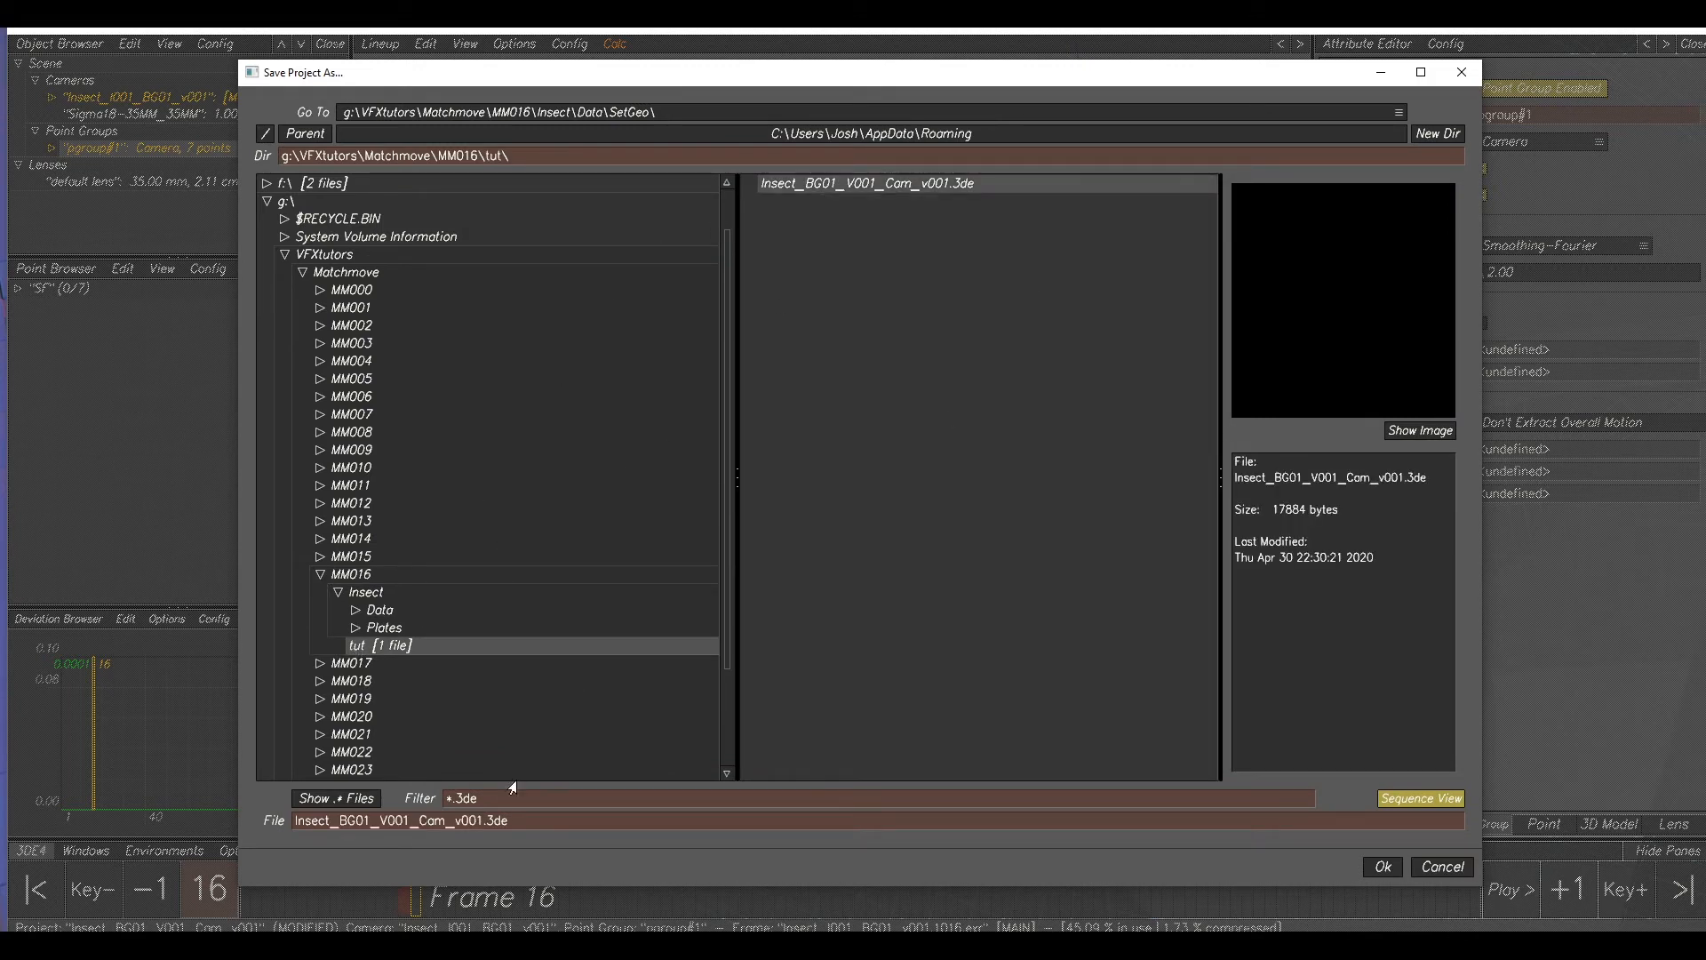
click(518, 822)
click(1383, 867)
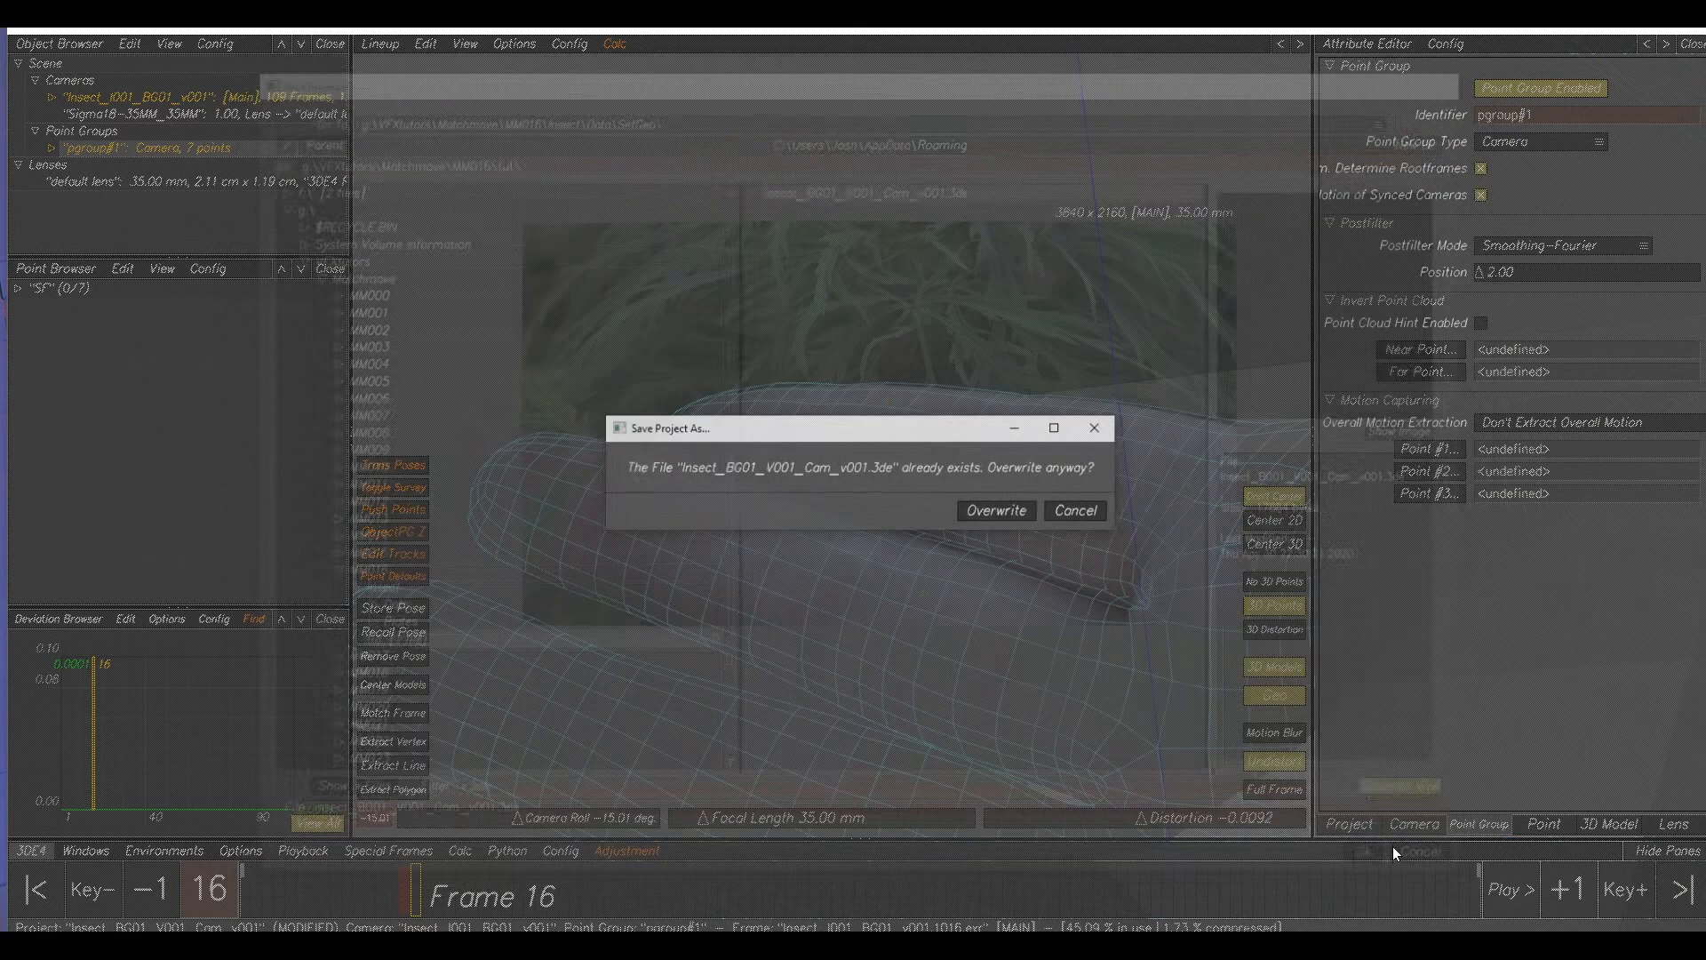
click(1026, 514)
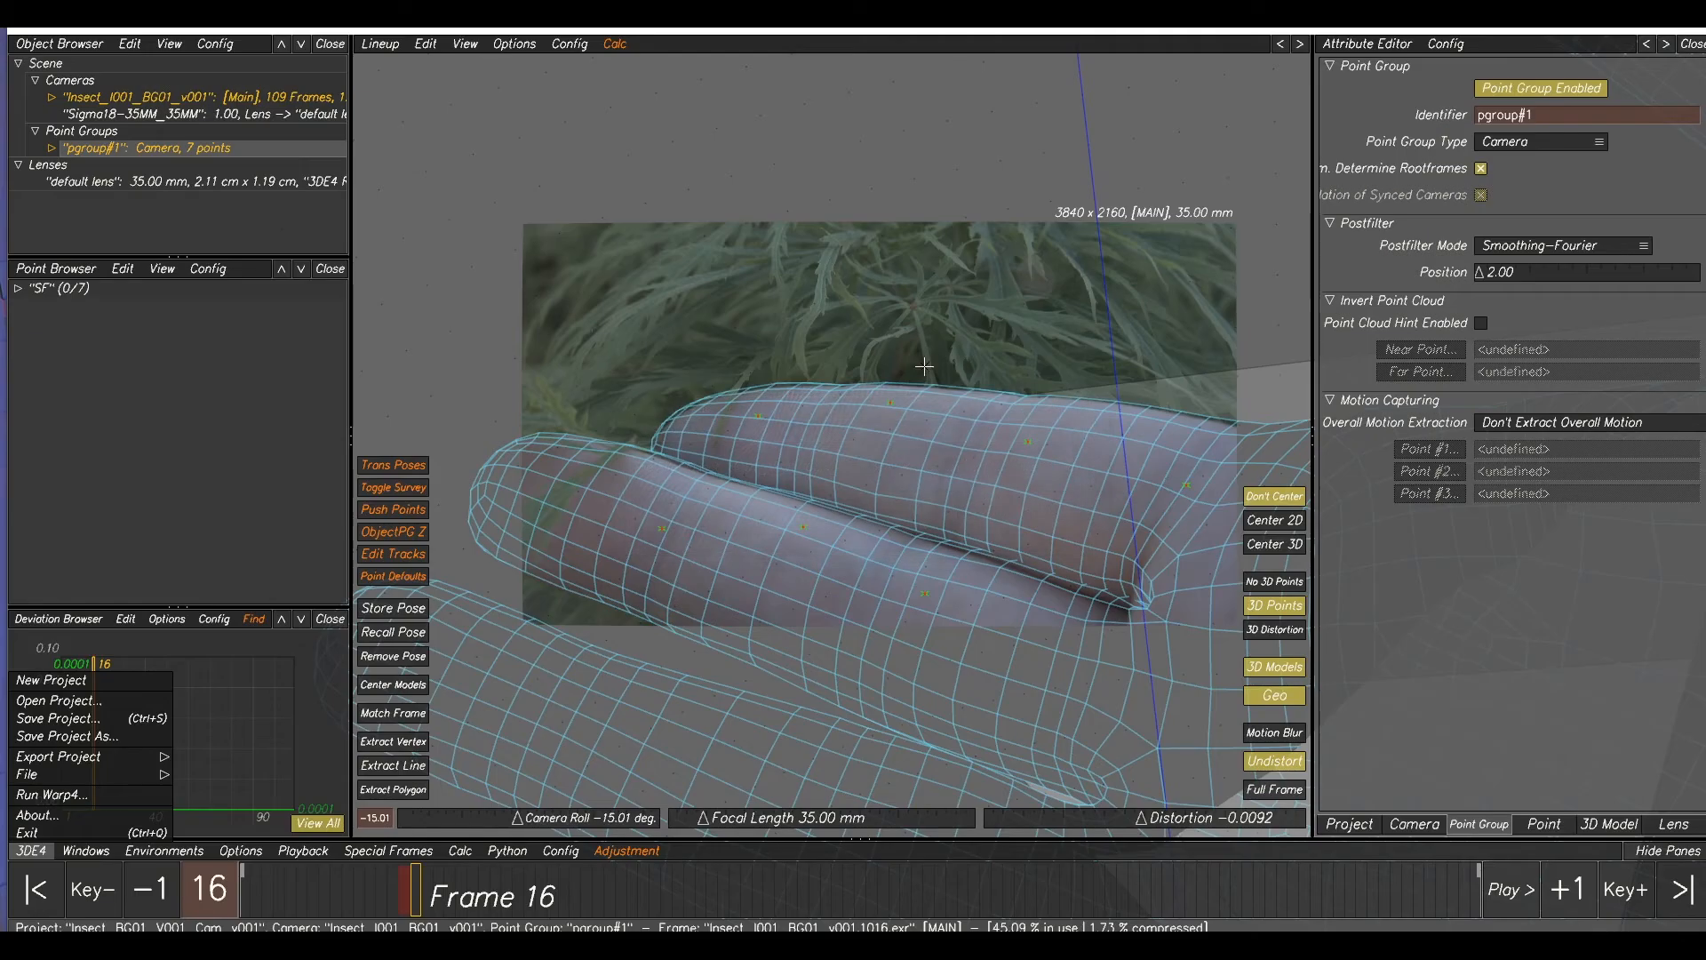
- Return to frame 15, add a second point group to the scene and make it the current point group
click(406, 888)
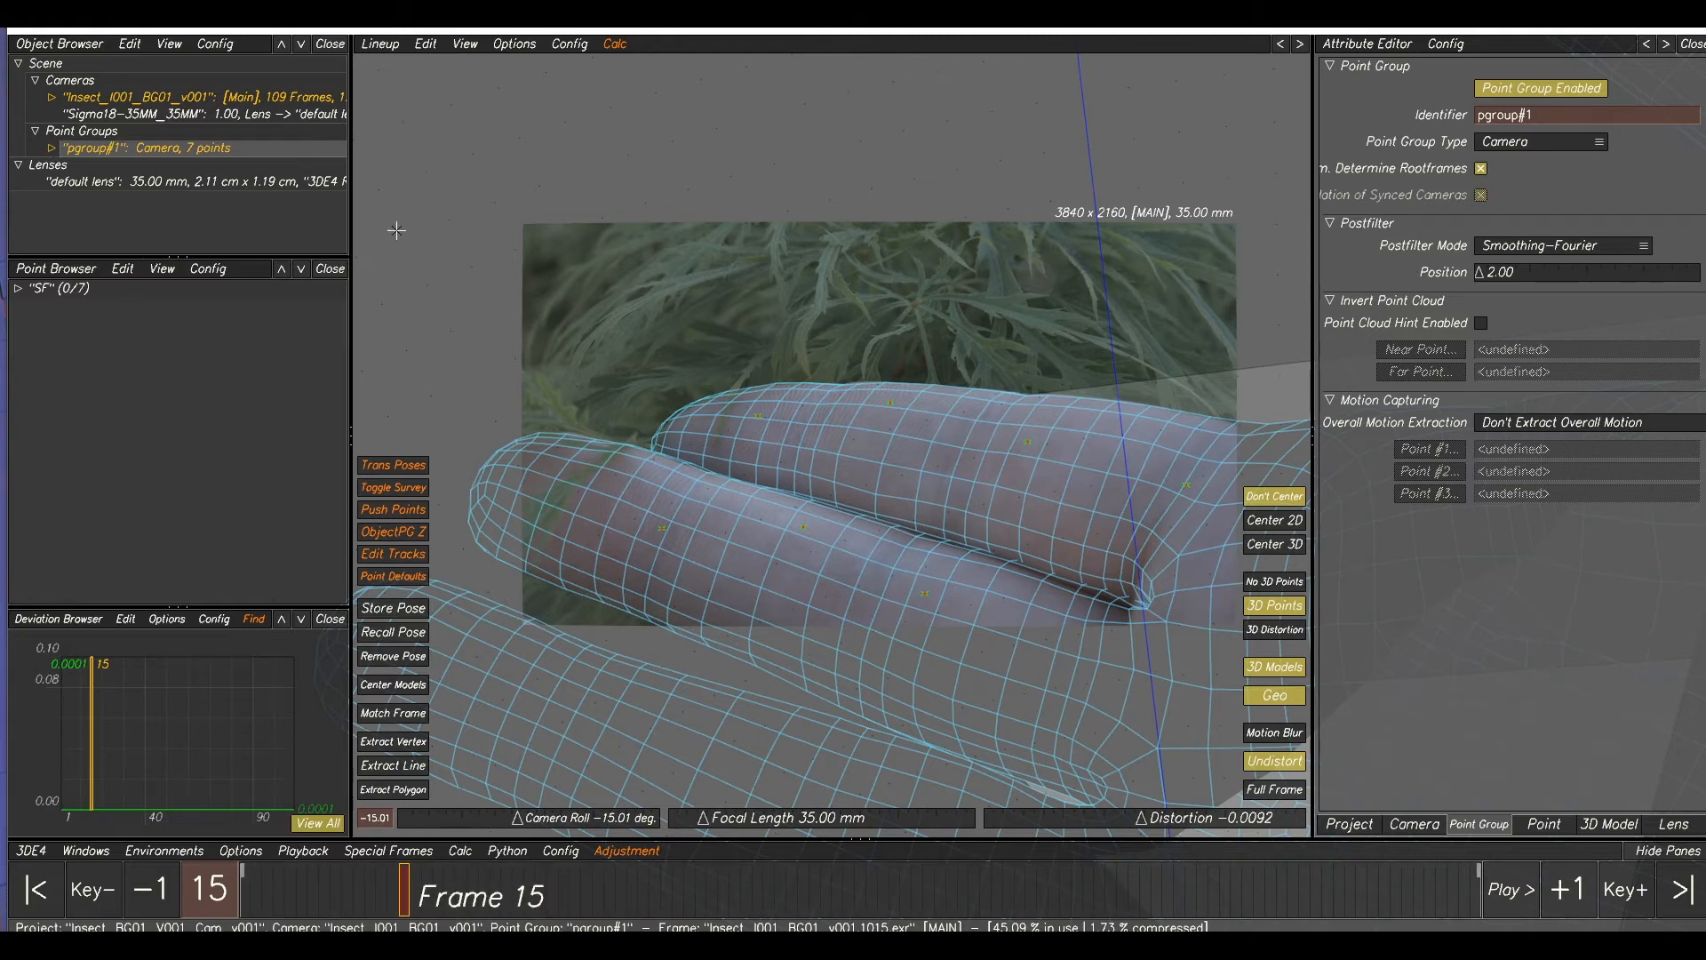
right_click(88, 149)
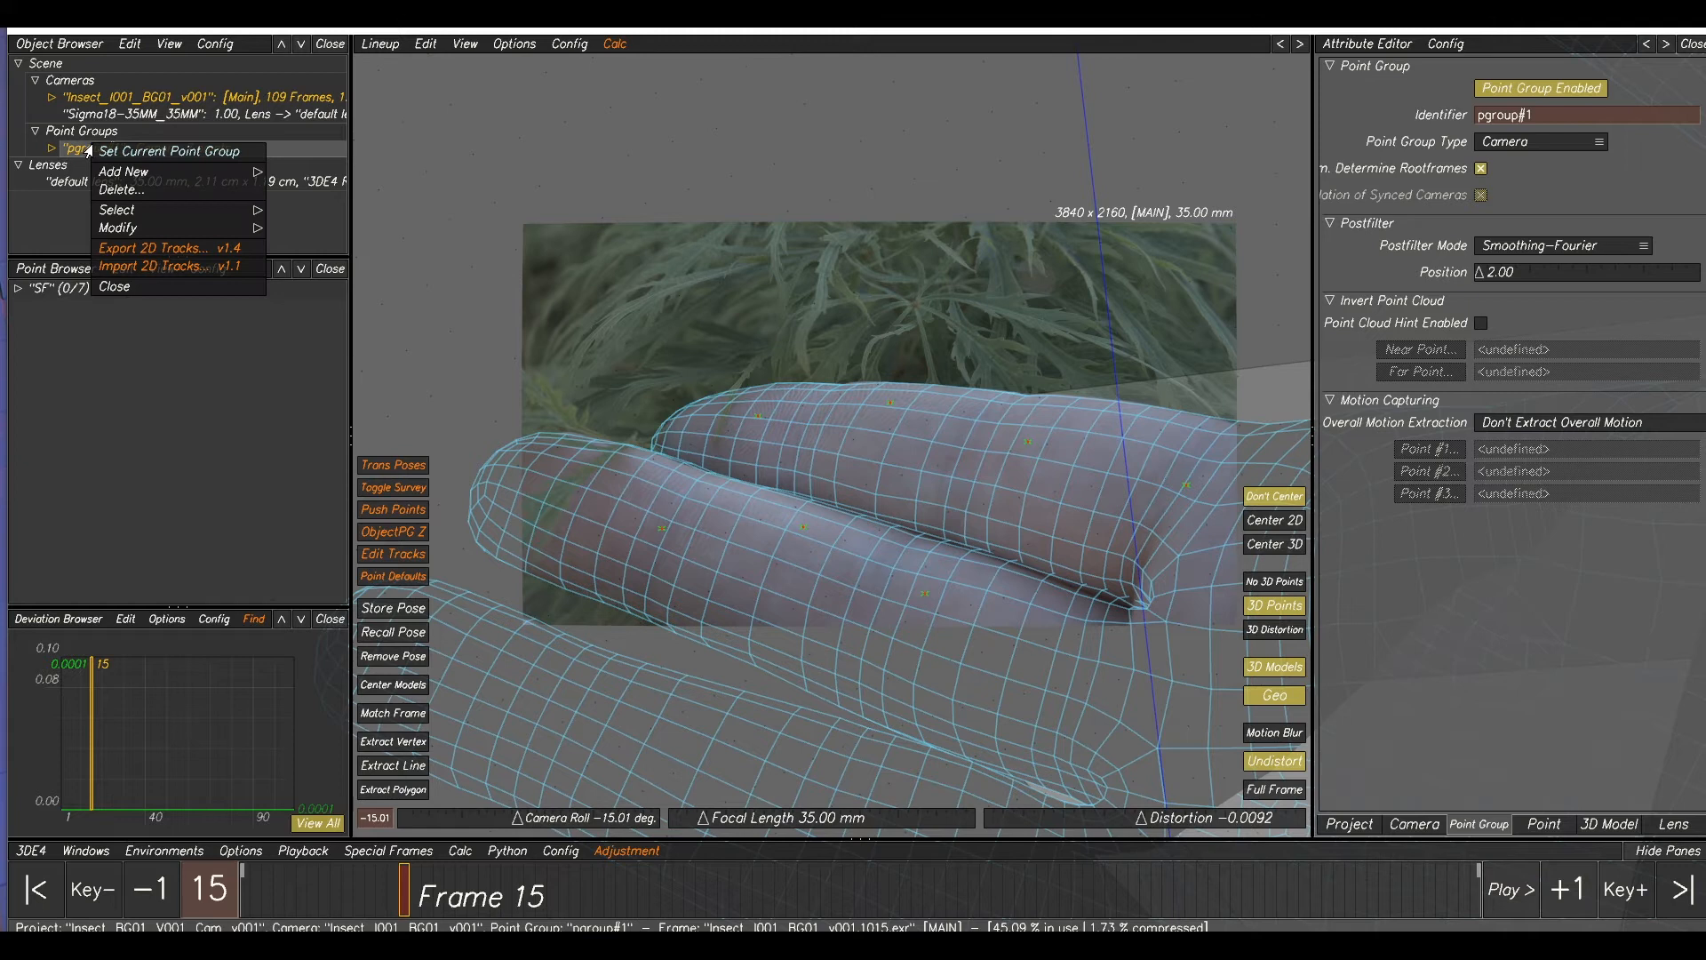
mouse_move(123, 175)
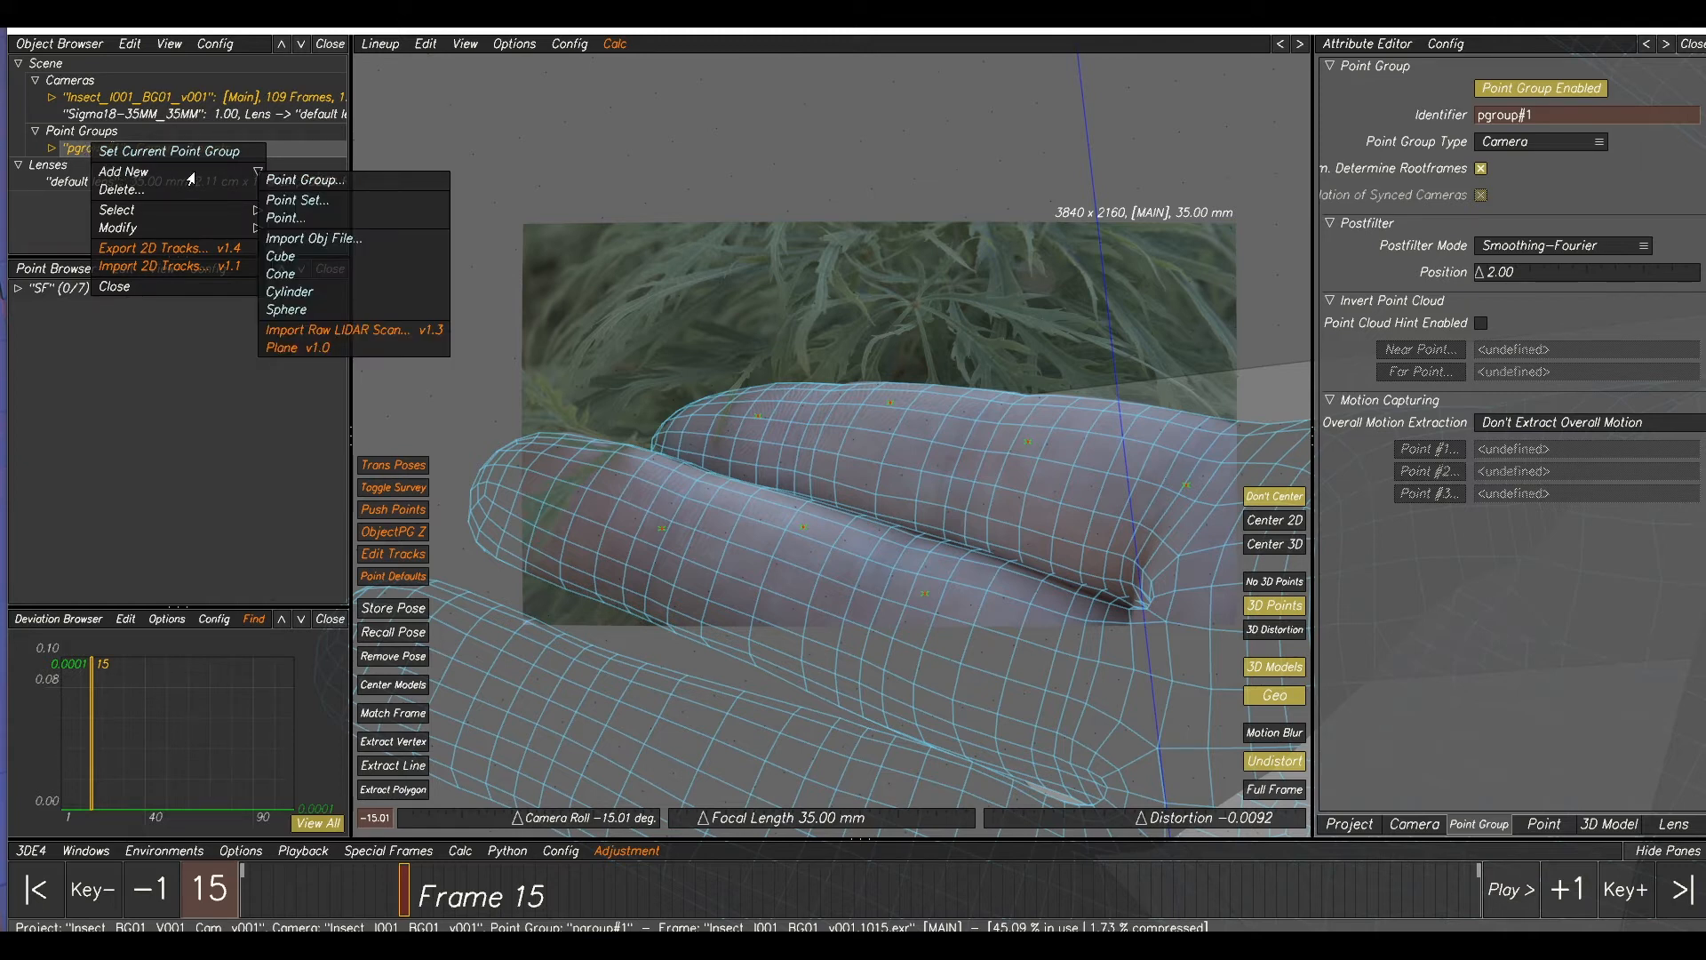
click(294, 181)
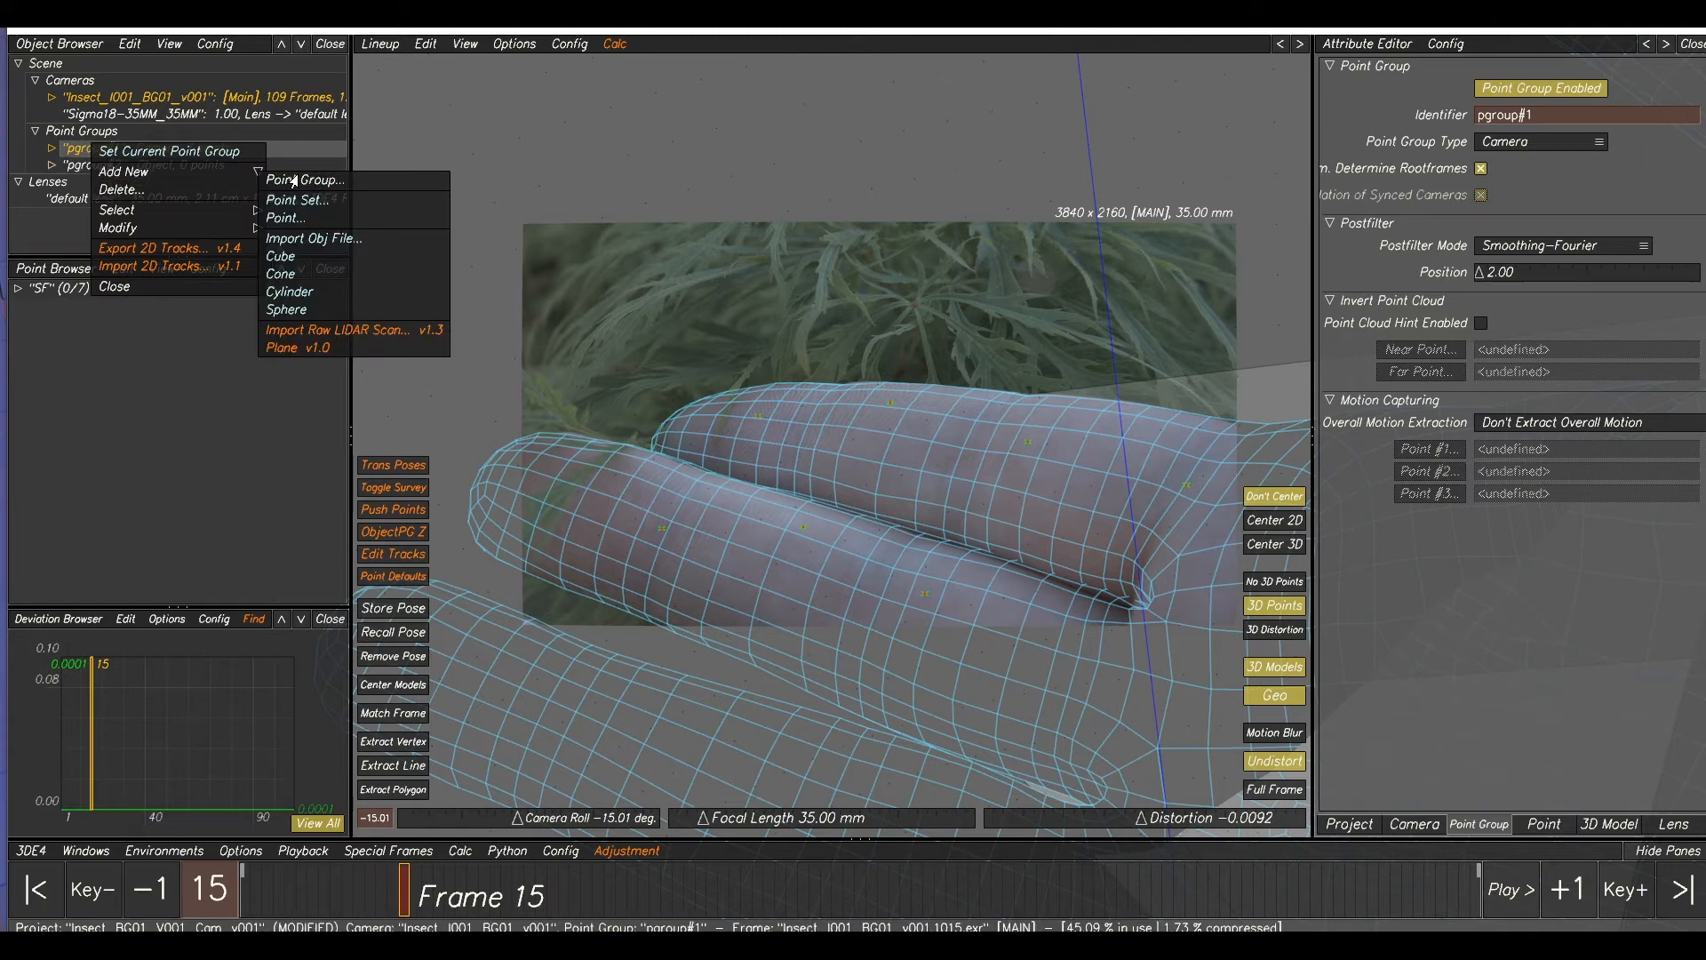
click(73, 153)
click(96, 165)
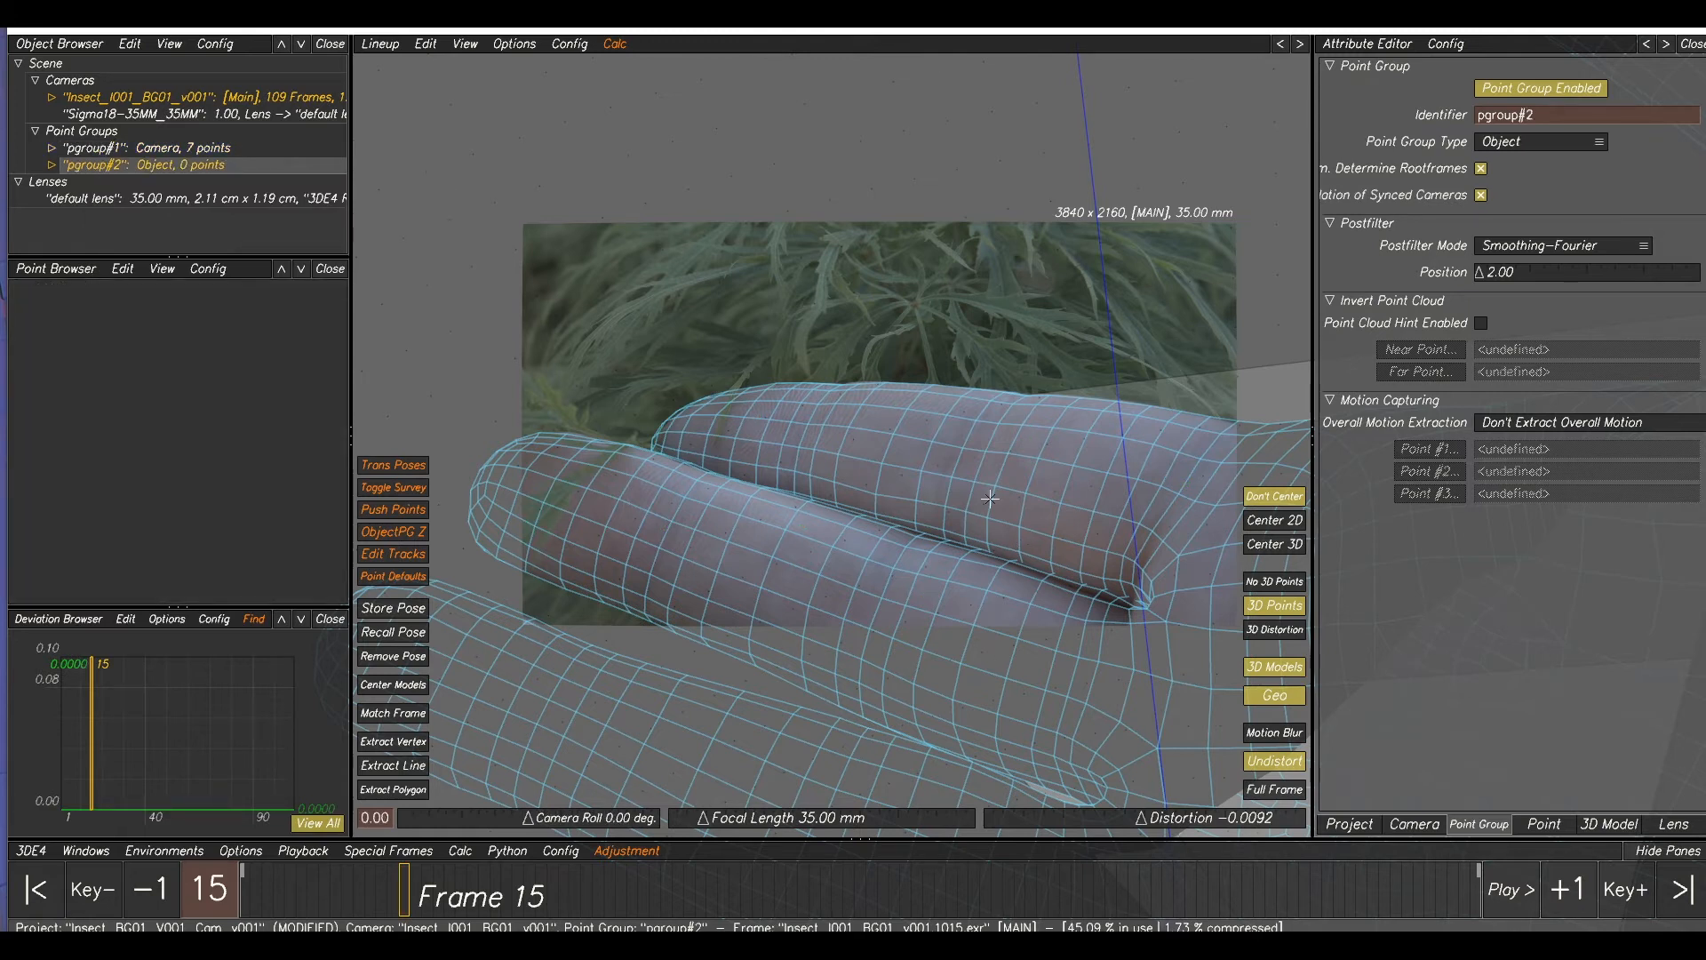
- Hide the Hand_SetGeo_v001.obj 3D model belonging to pgroup#1
click(51, 148)
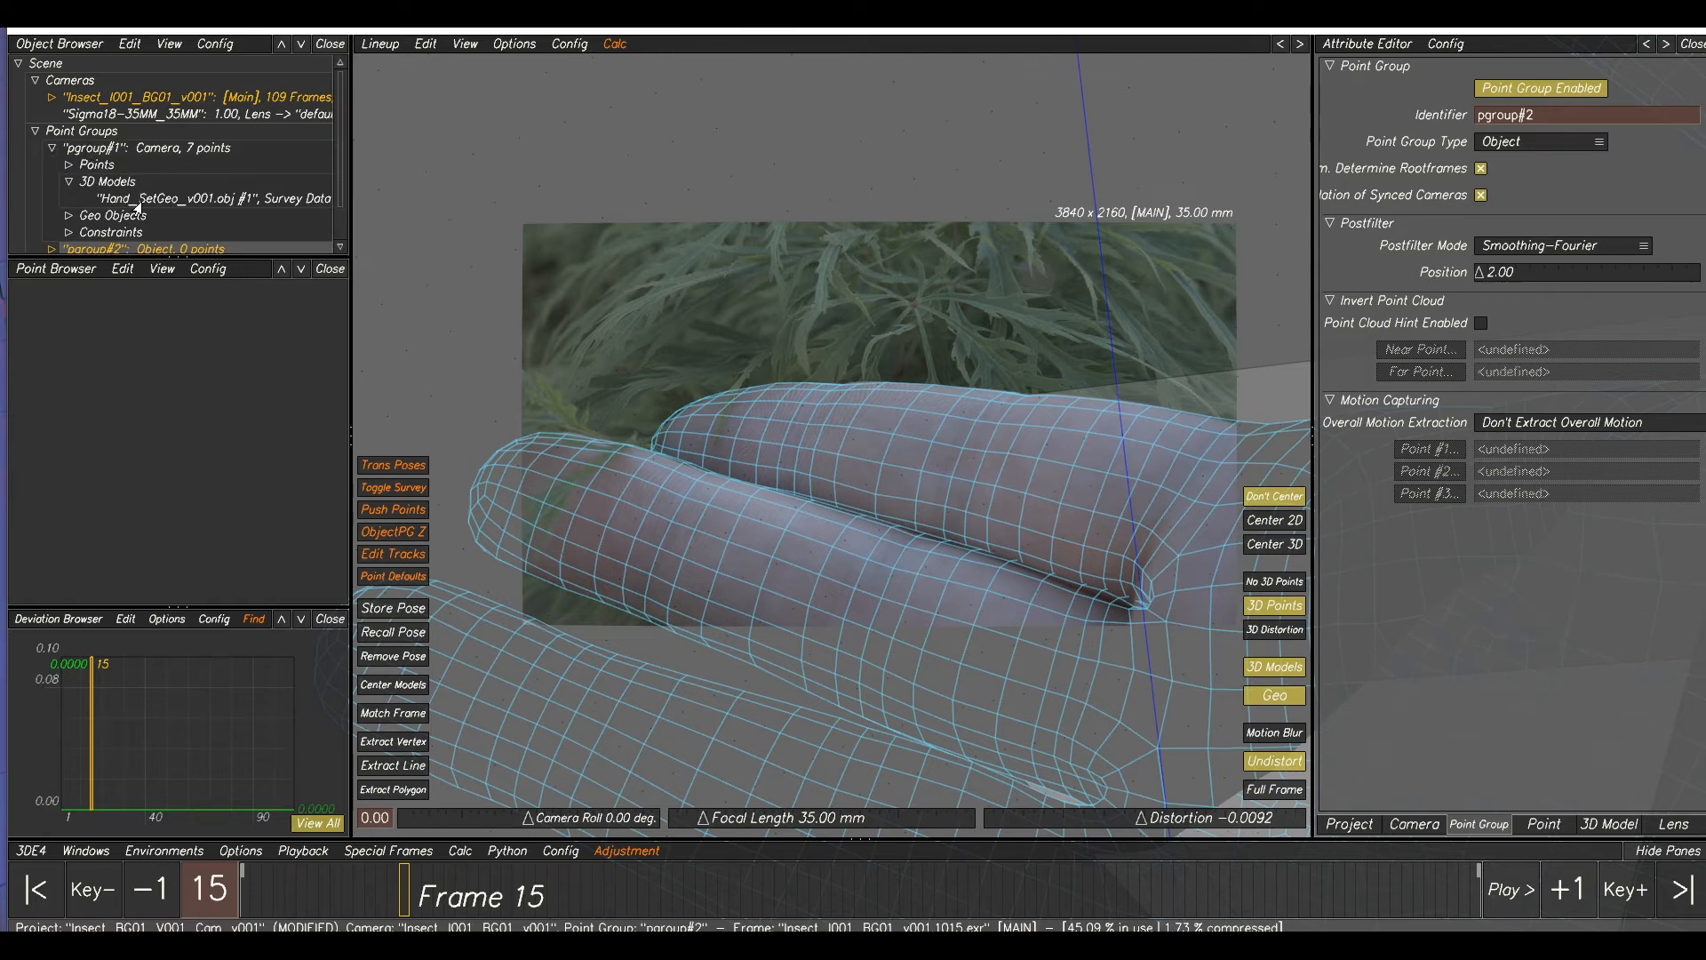
click(168, 203)
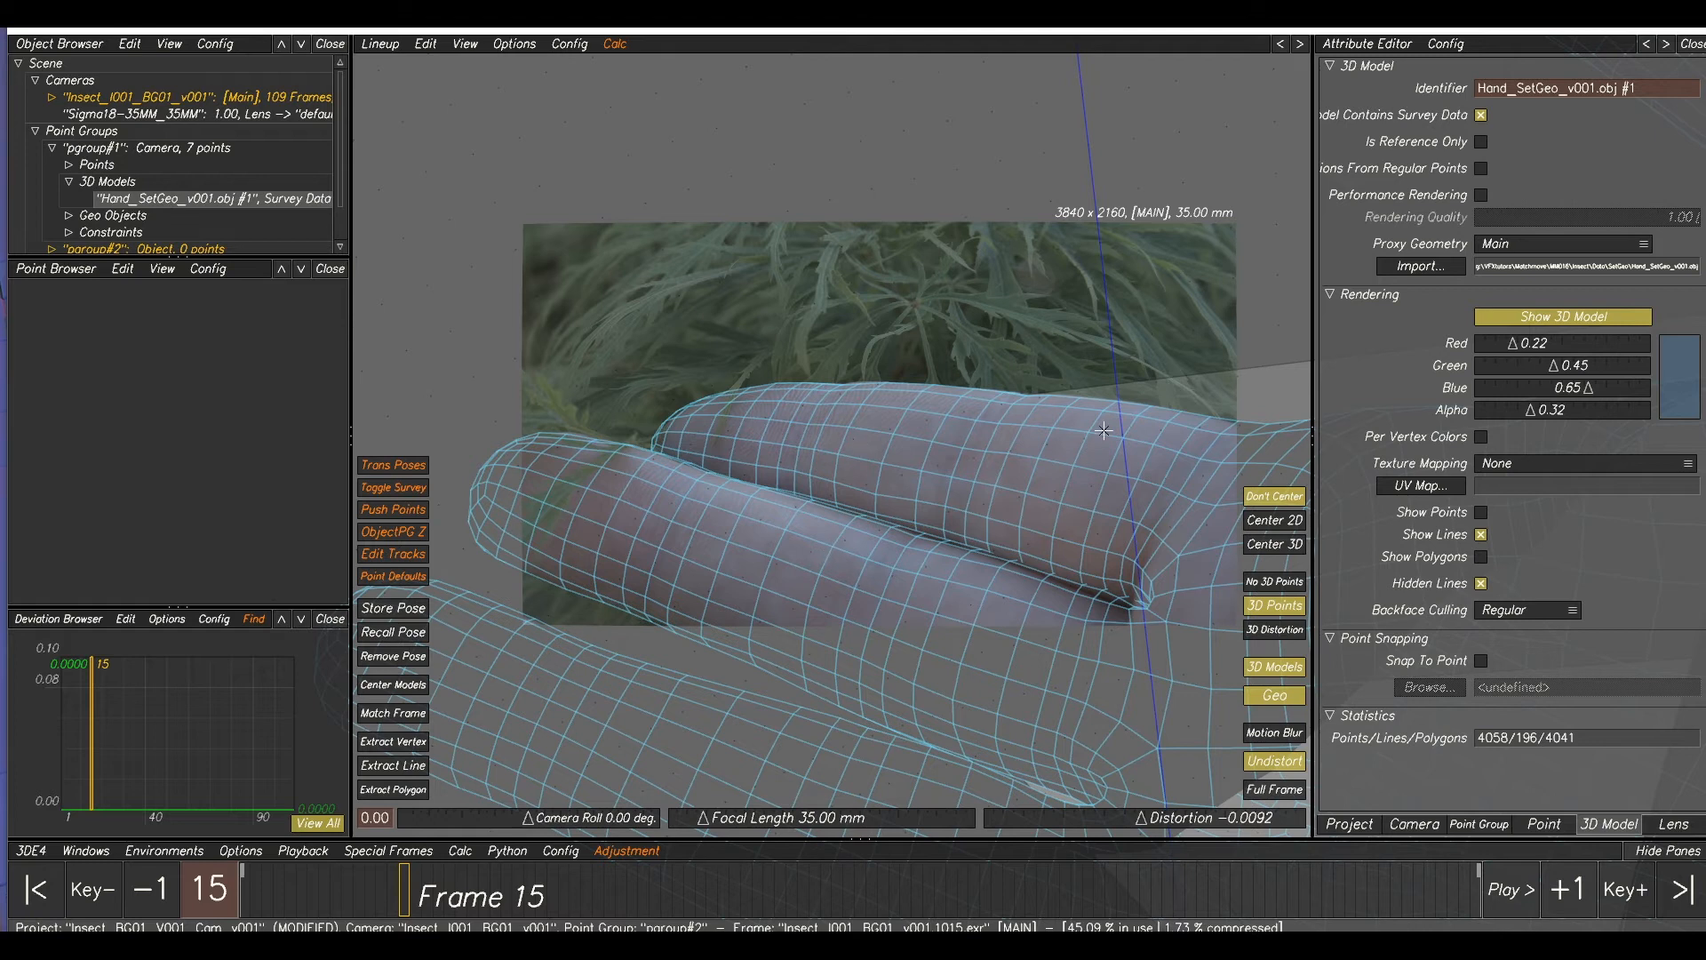
click(1566, 318)
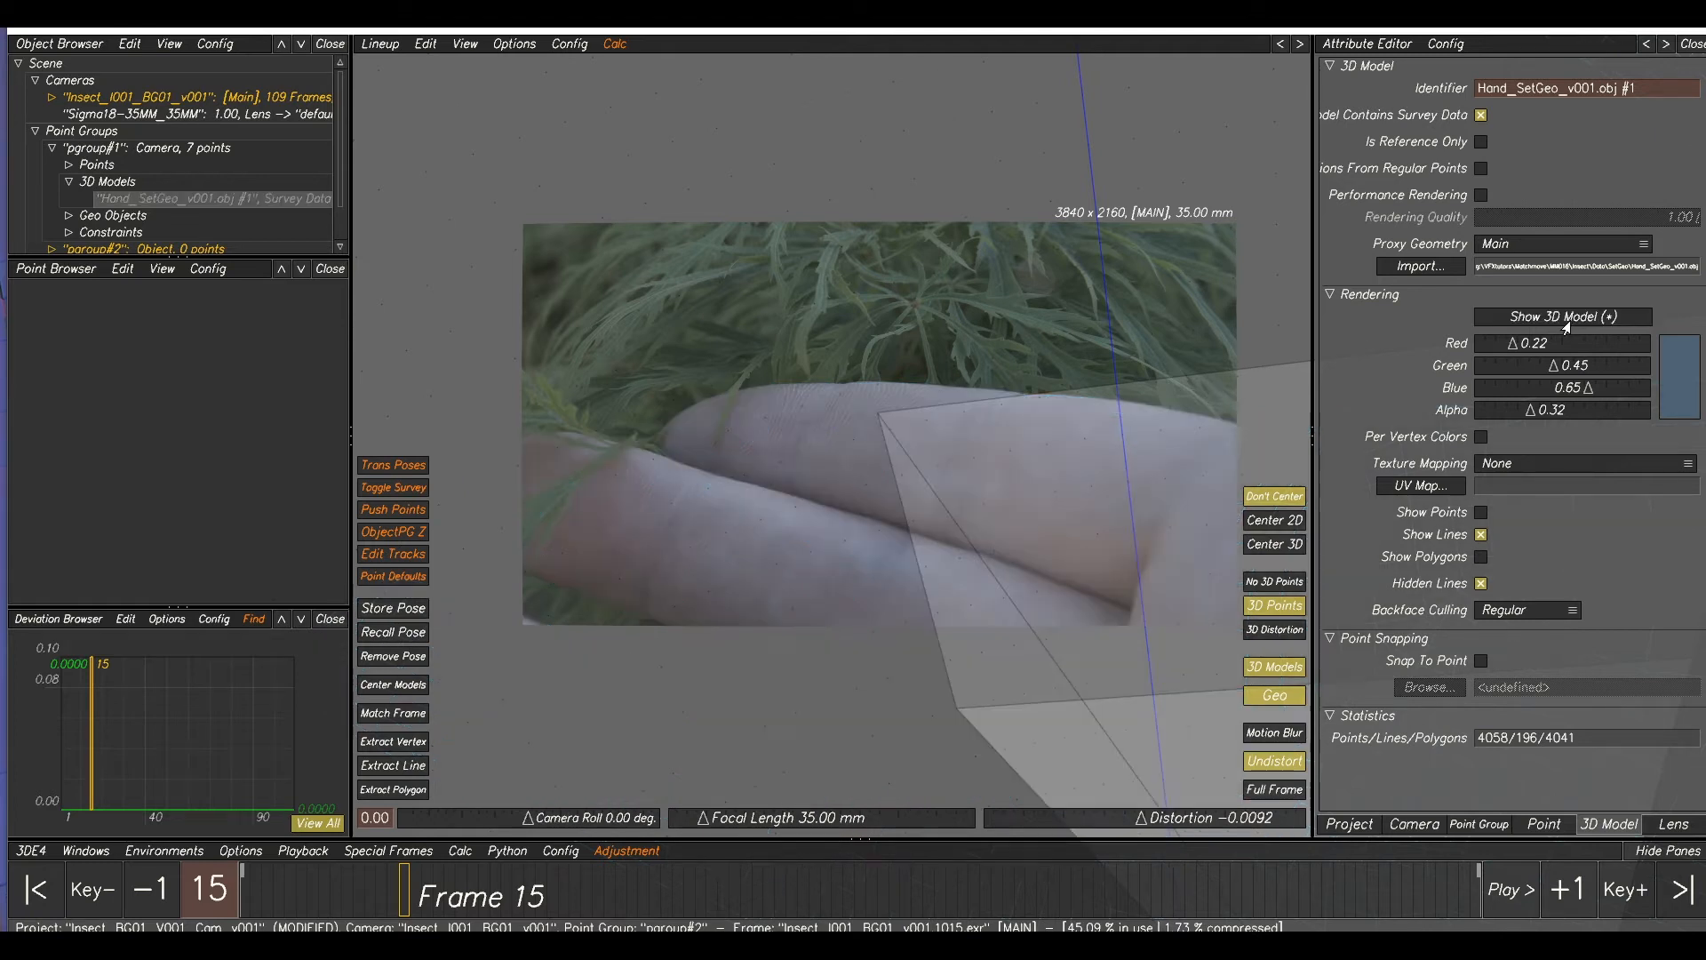
- Import Hand_SetGeo_v001.obj from the Insect Data SetGeo folder as a 3D model of pgroup#2
click(67, 181)
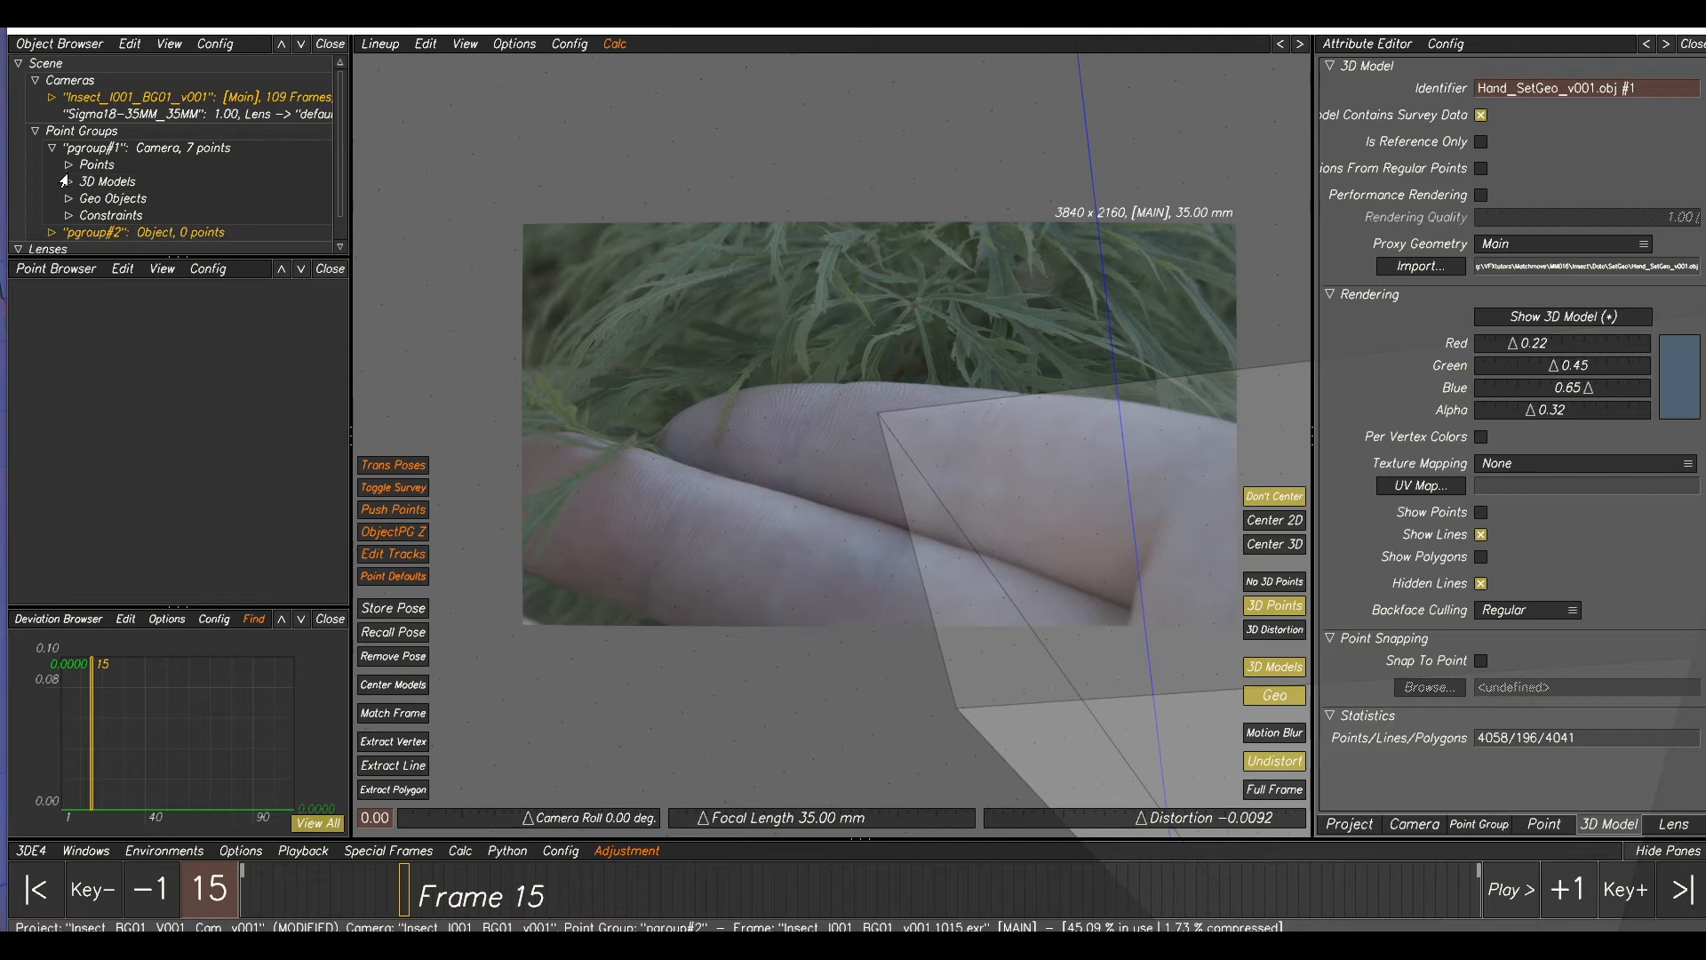
click(50, 149)
click(121, 165)
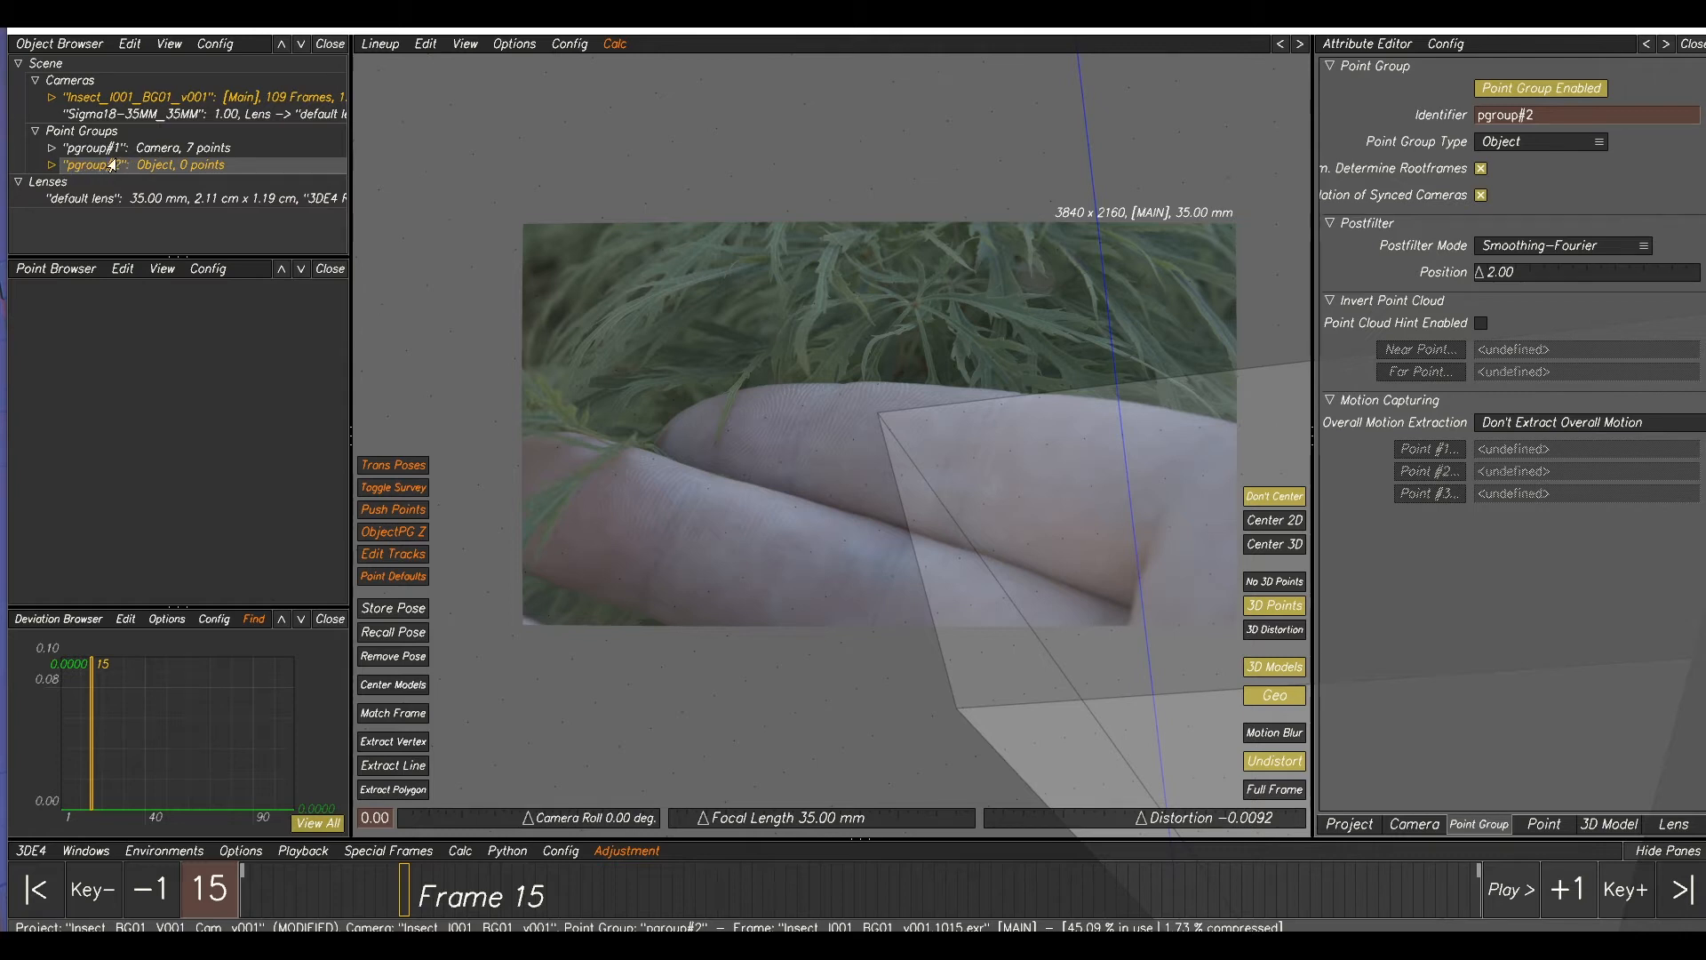
click(51, 165)
click(84, 199)
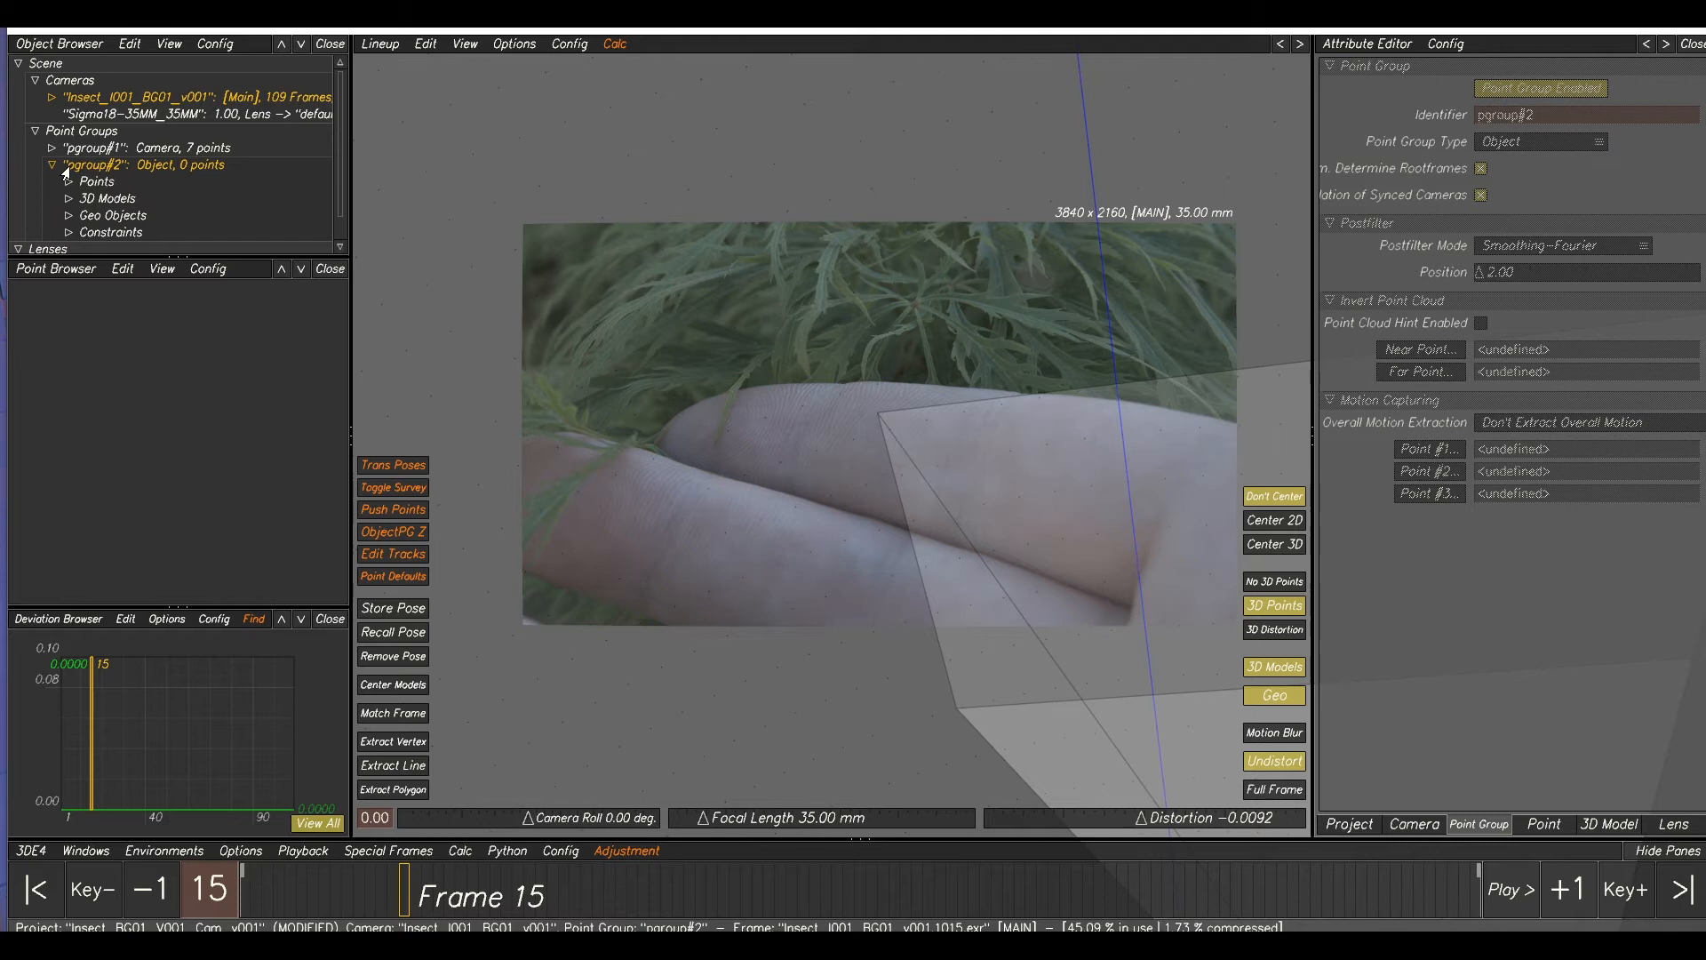
right_click(104, 208)
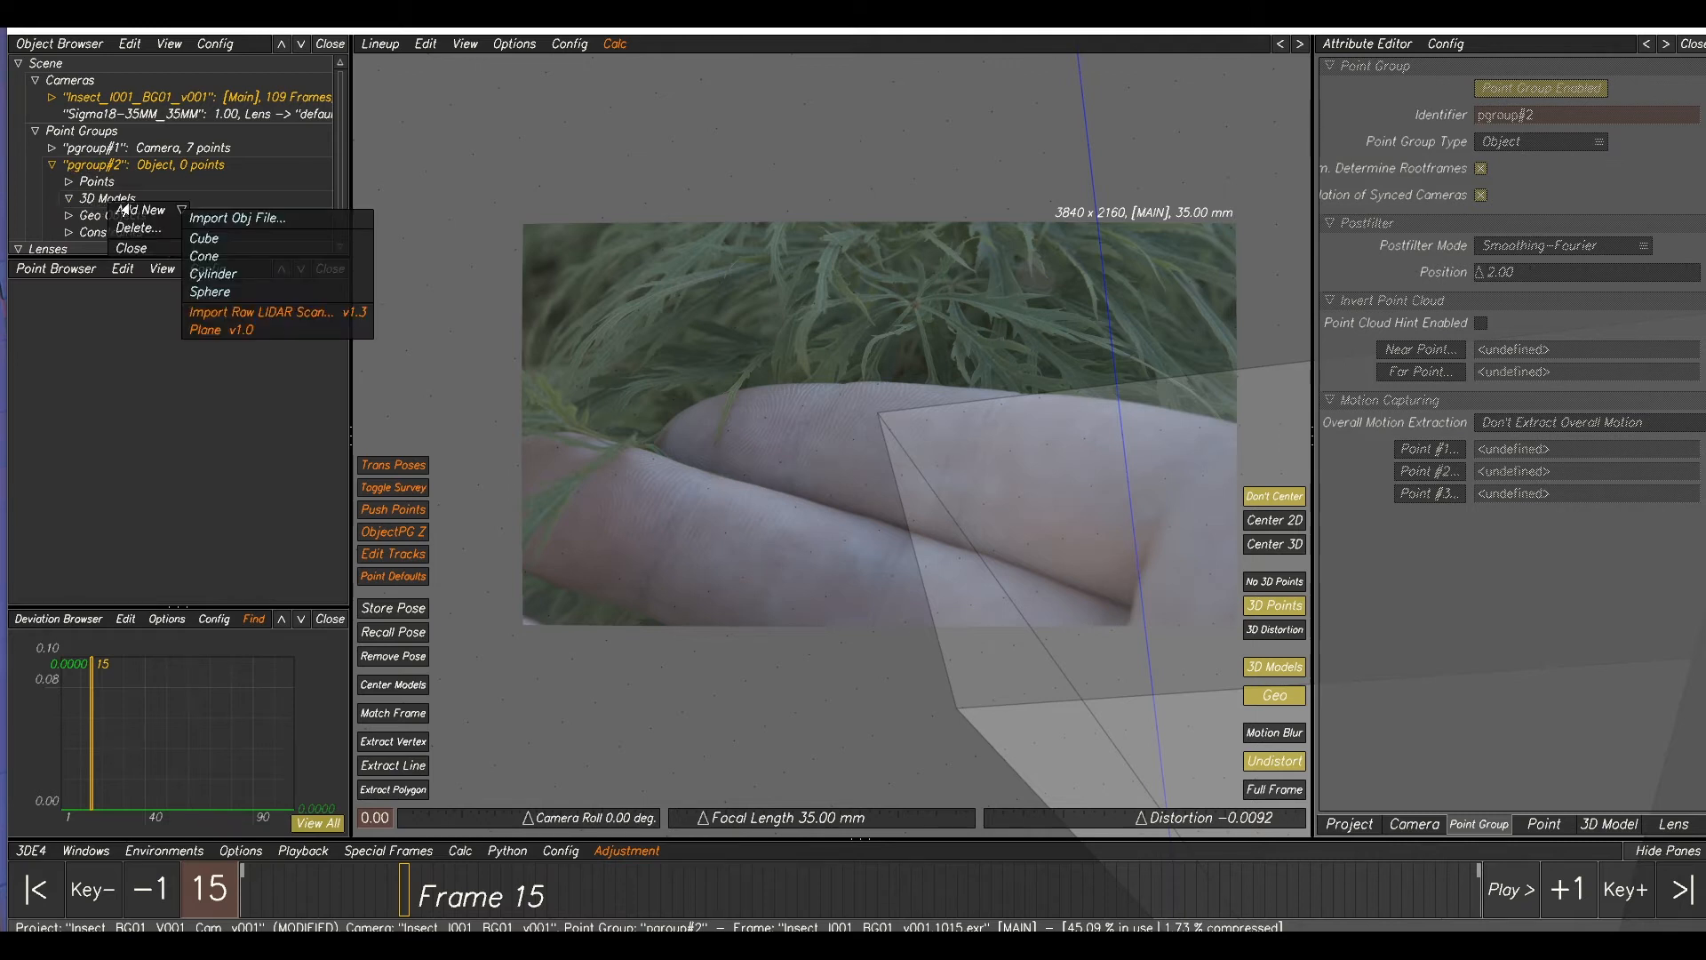
click(220, 221)
click(355, 612)
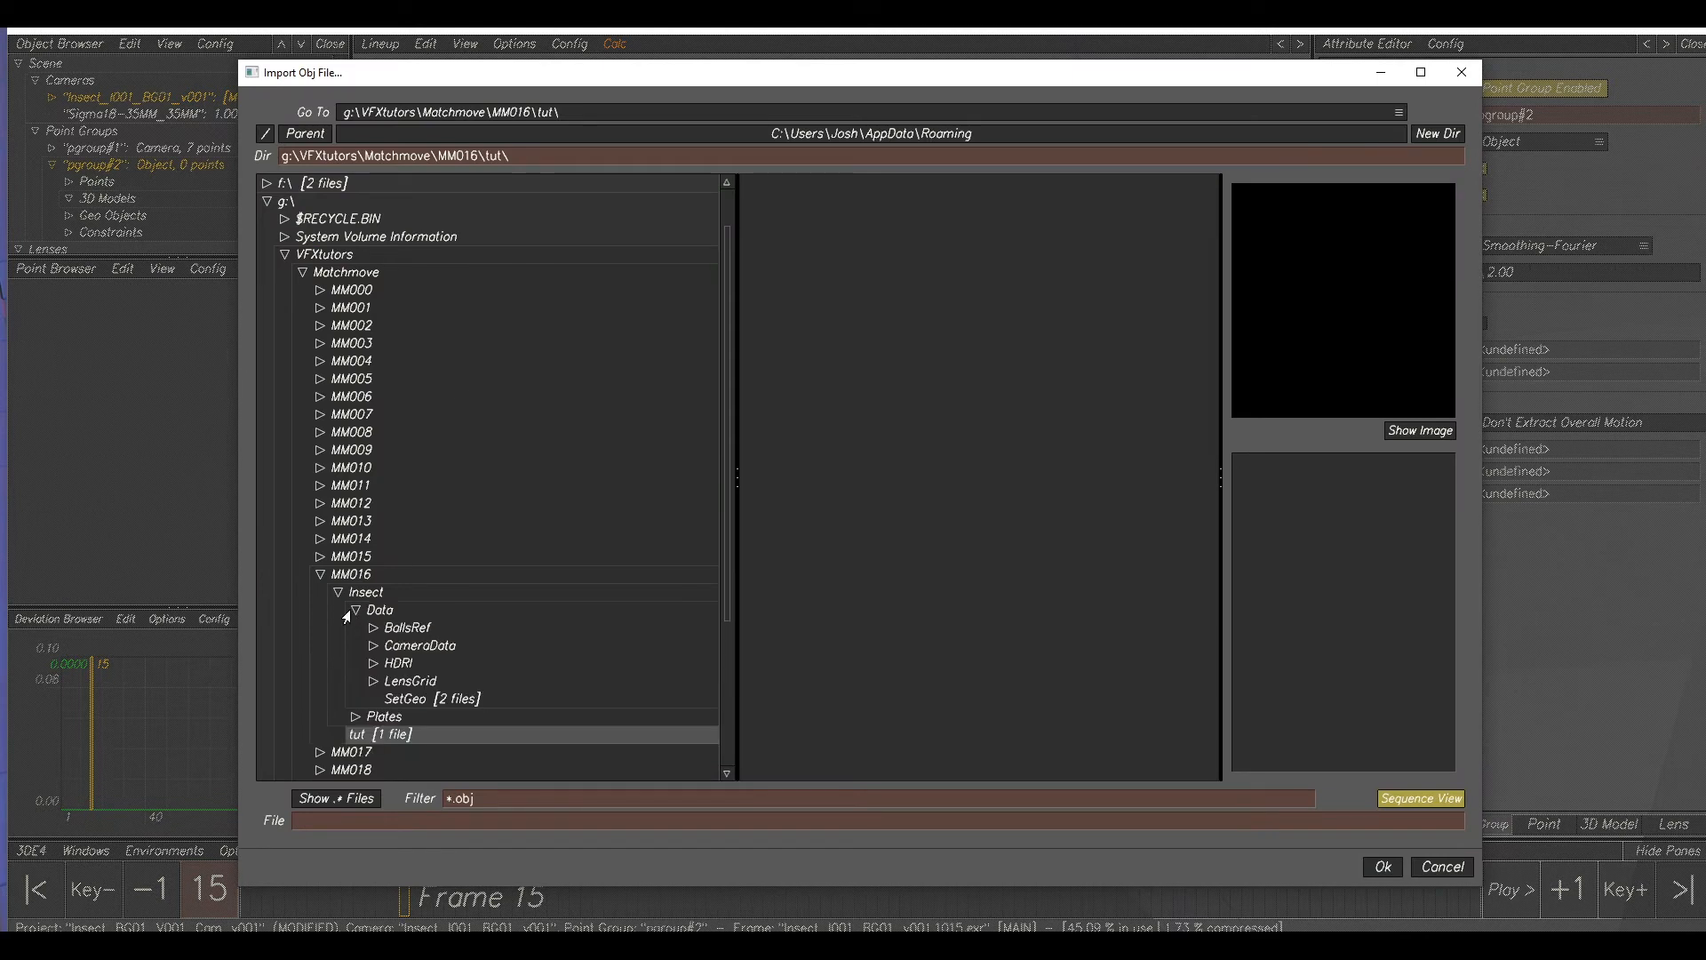
click(400, 699)
click(834, 185)
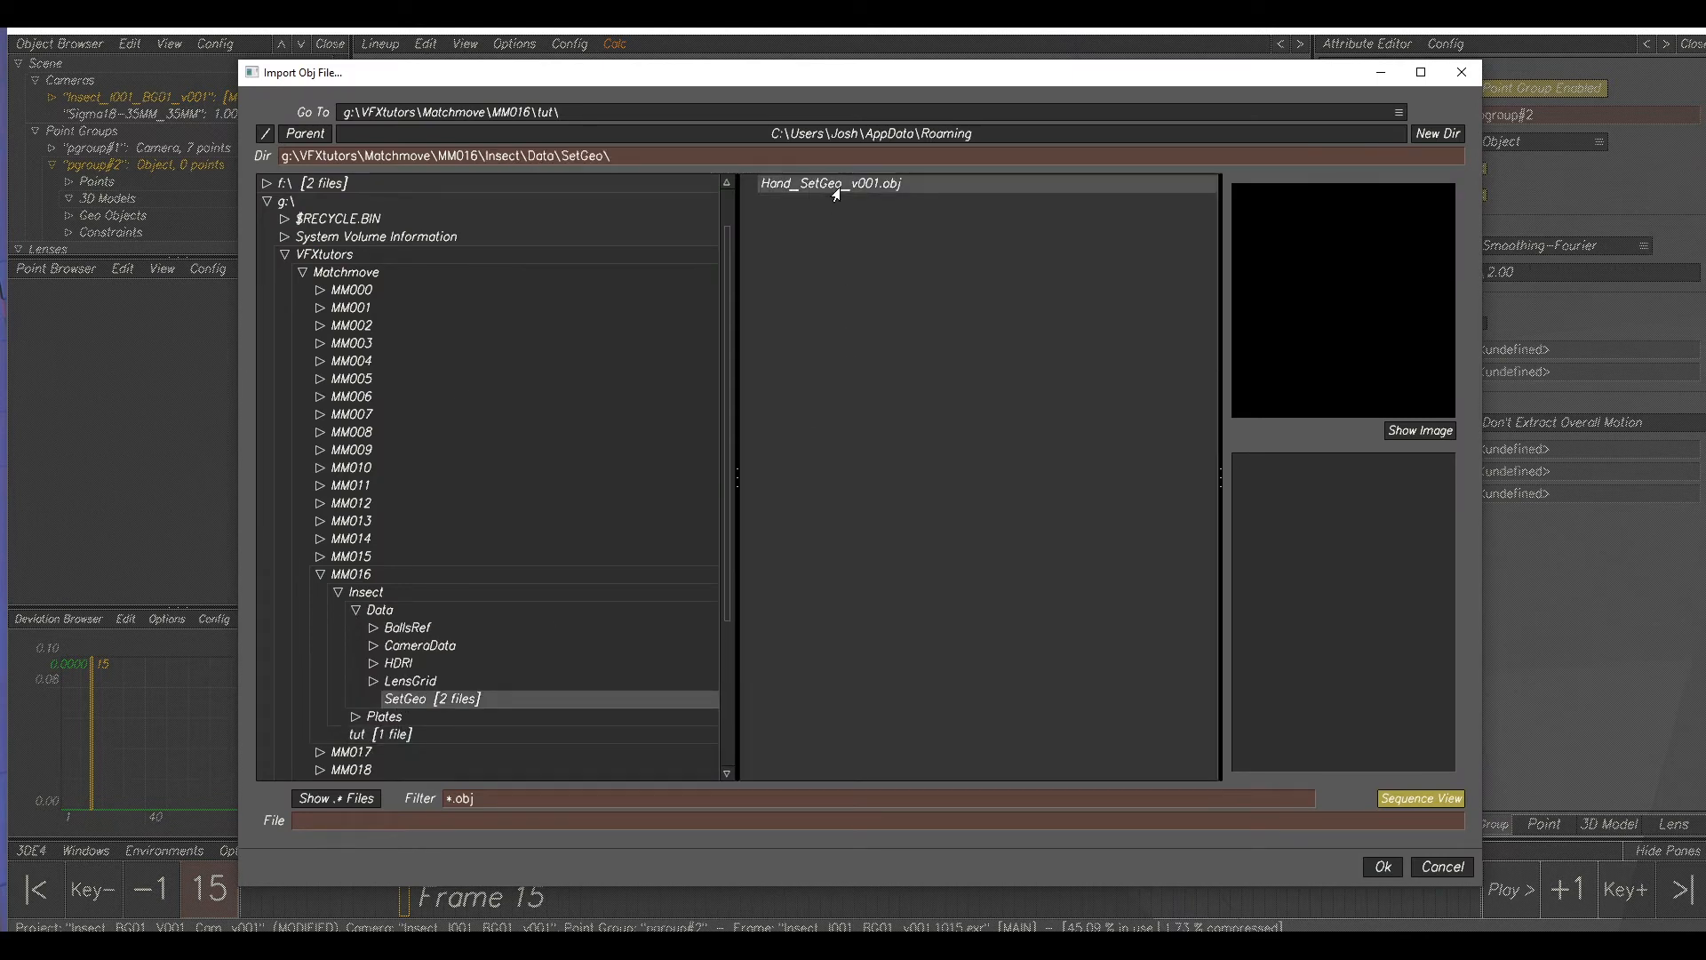
click(1382, 867)
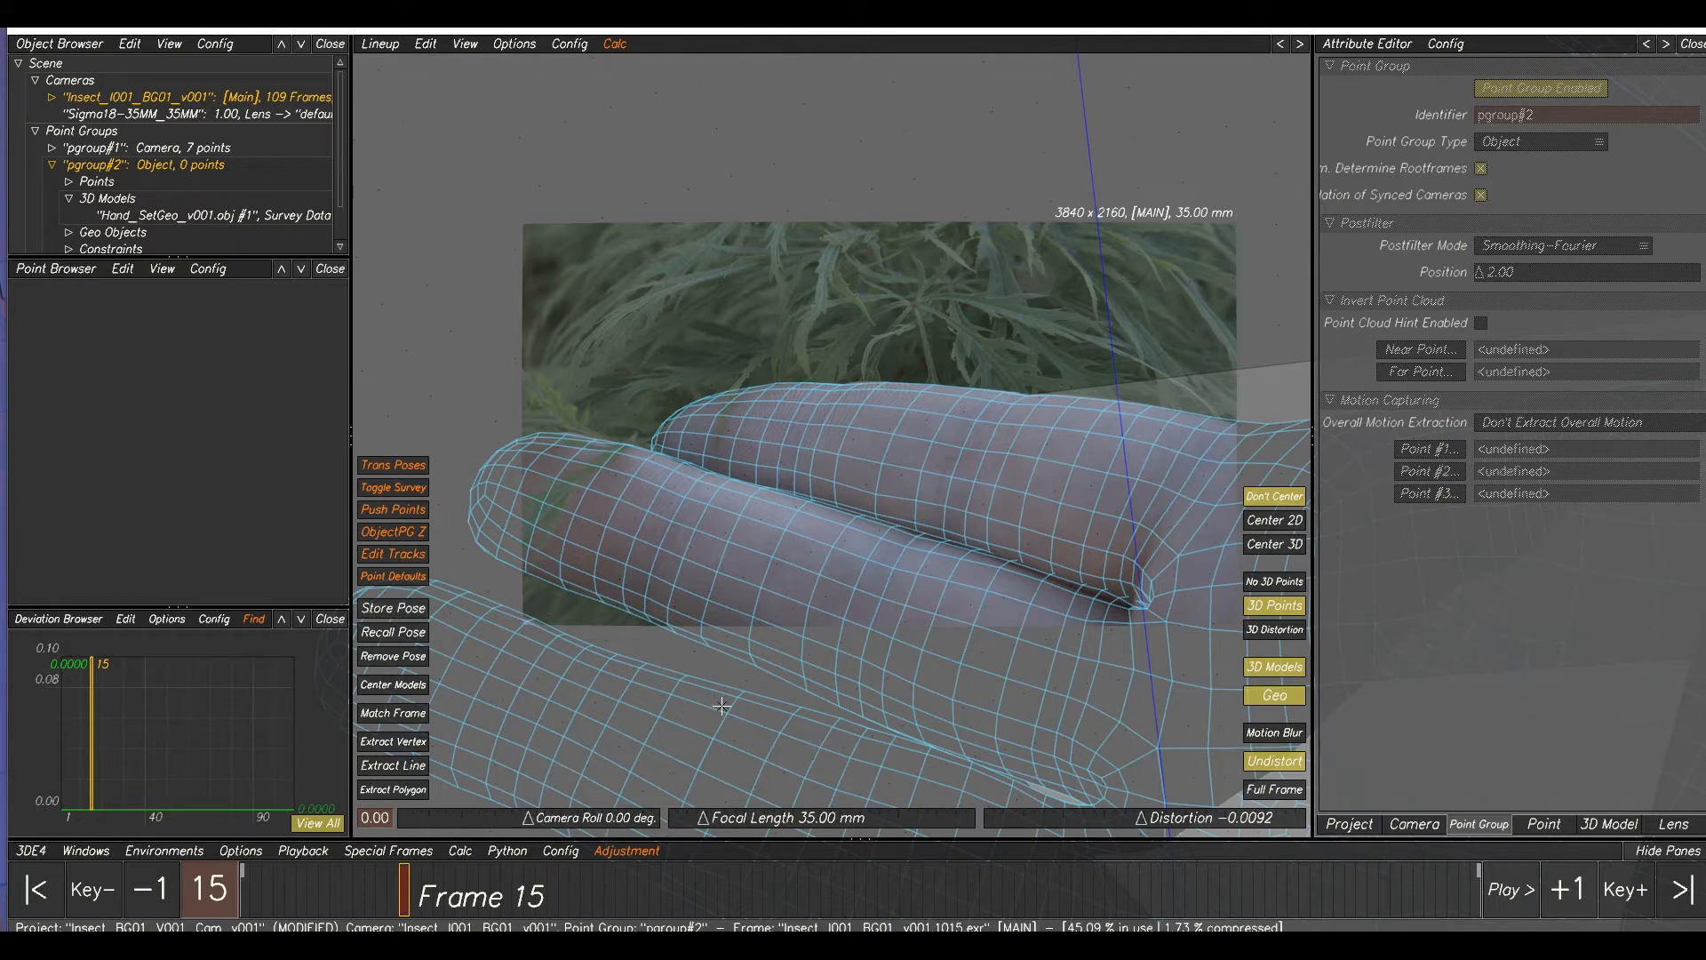
- In manual tracking at frame 1, place a point on the upper finger's fingertip pad and enlarge its search and pattern boxes
key(F1)
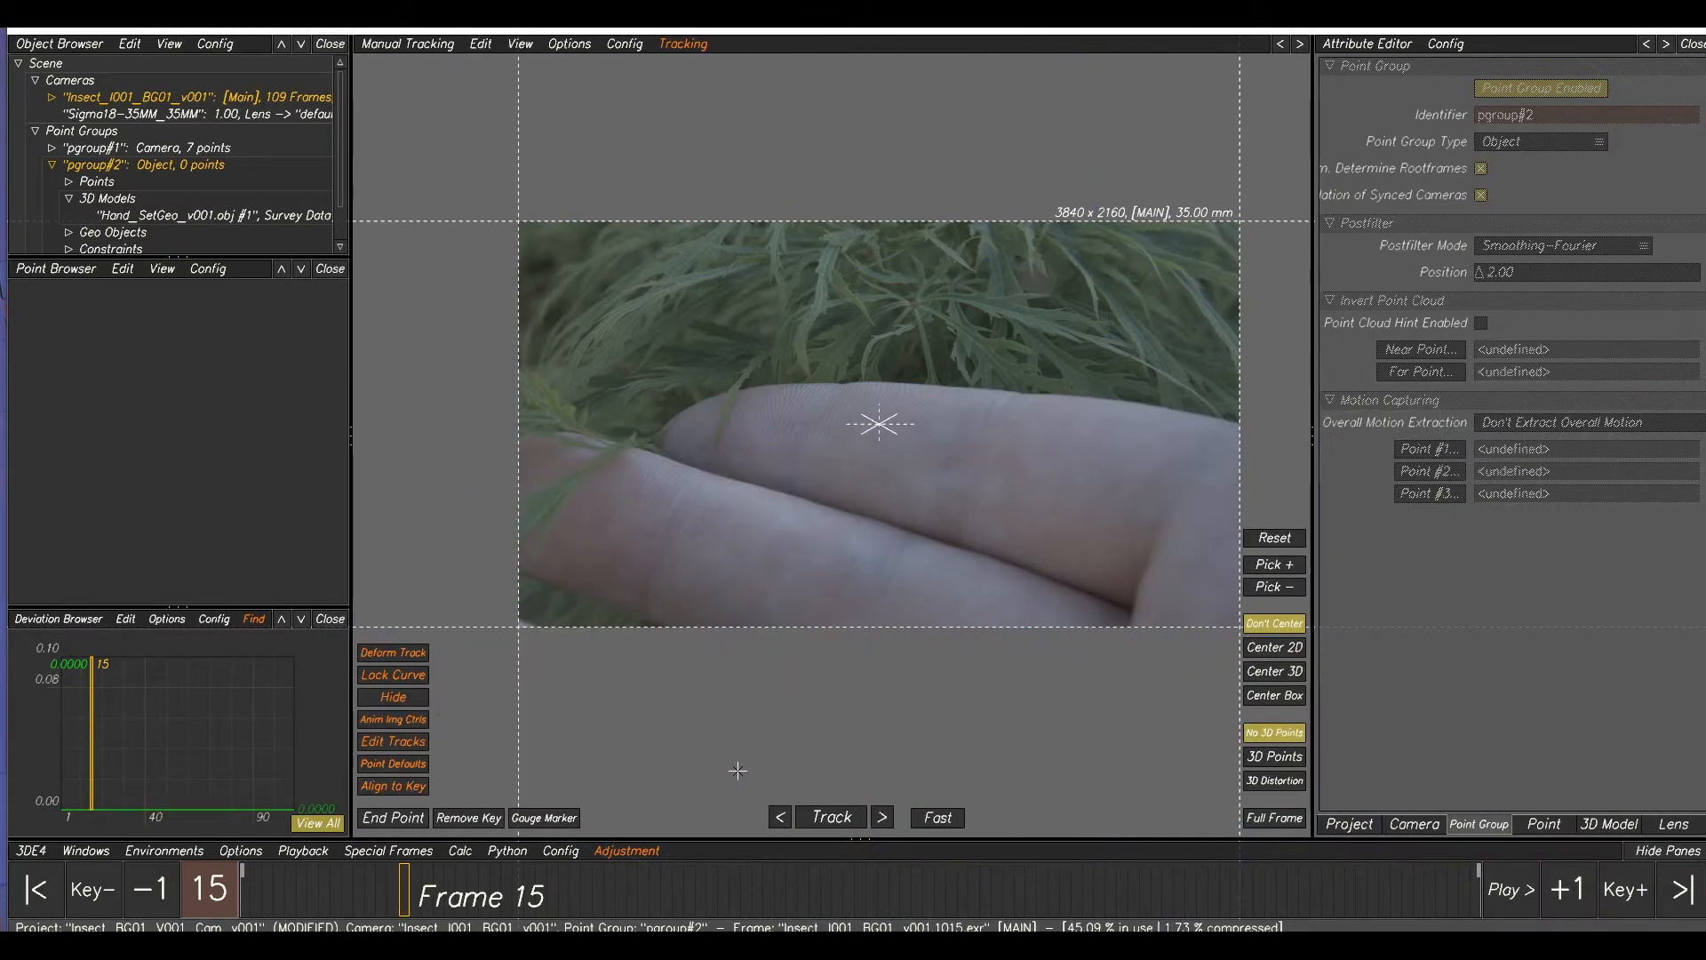
drag(396, 893, 242, 893)
middle_drag(984, 402, 966, 412)
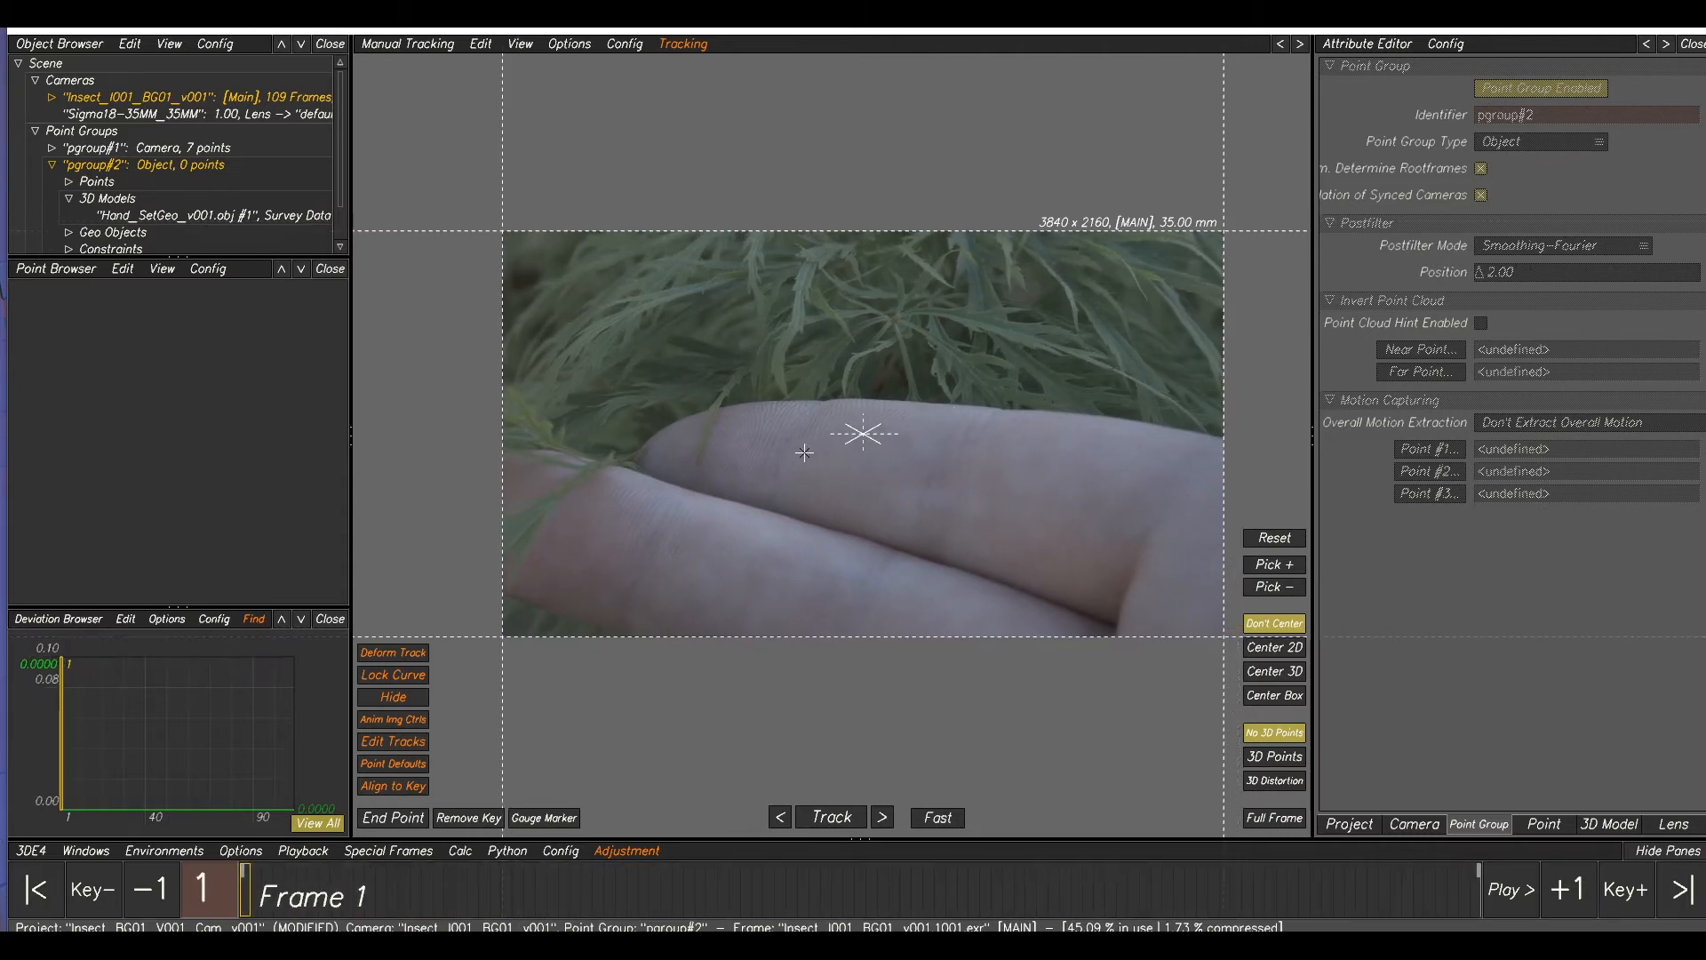
scroll(803, 449, up, 7)
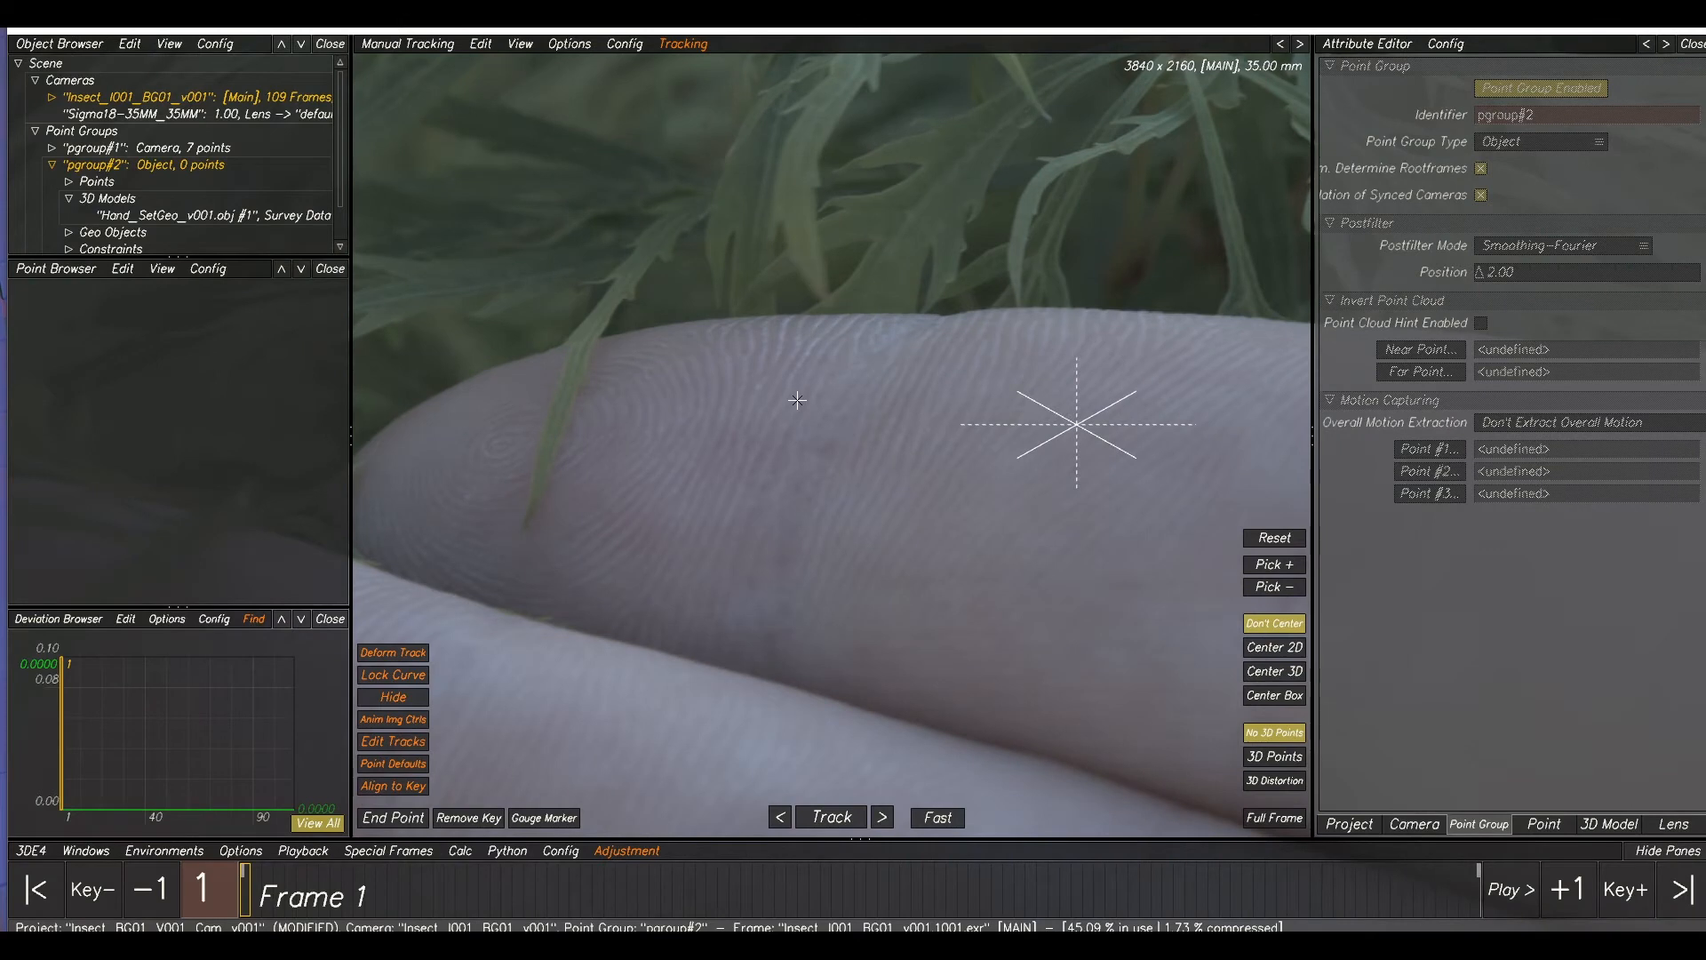
scroll(797, 400, down, 2)
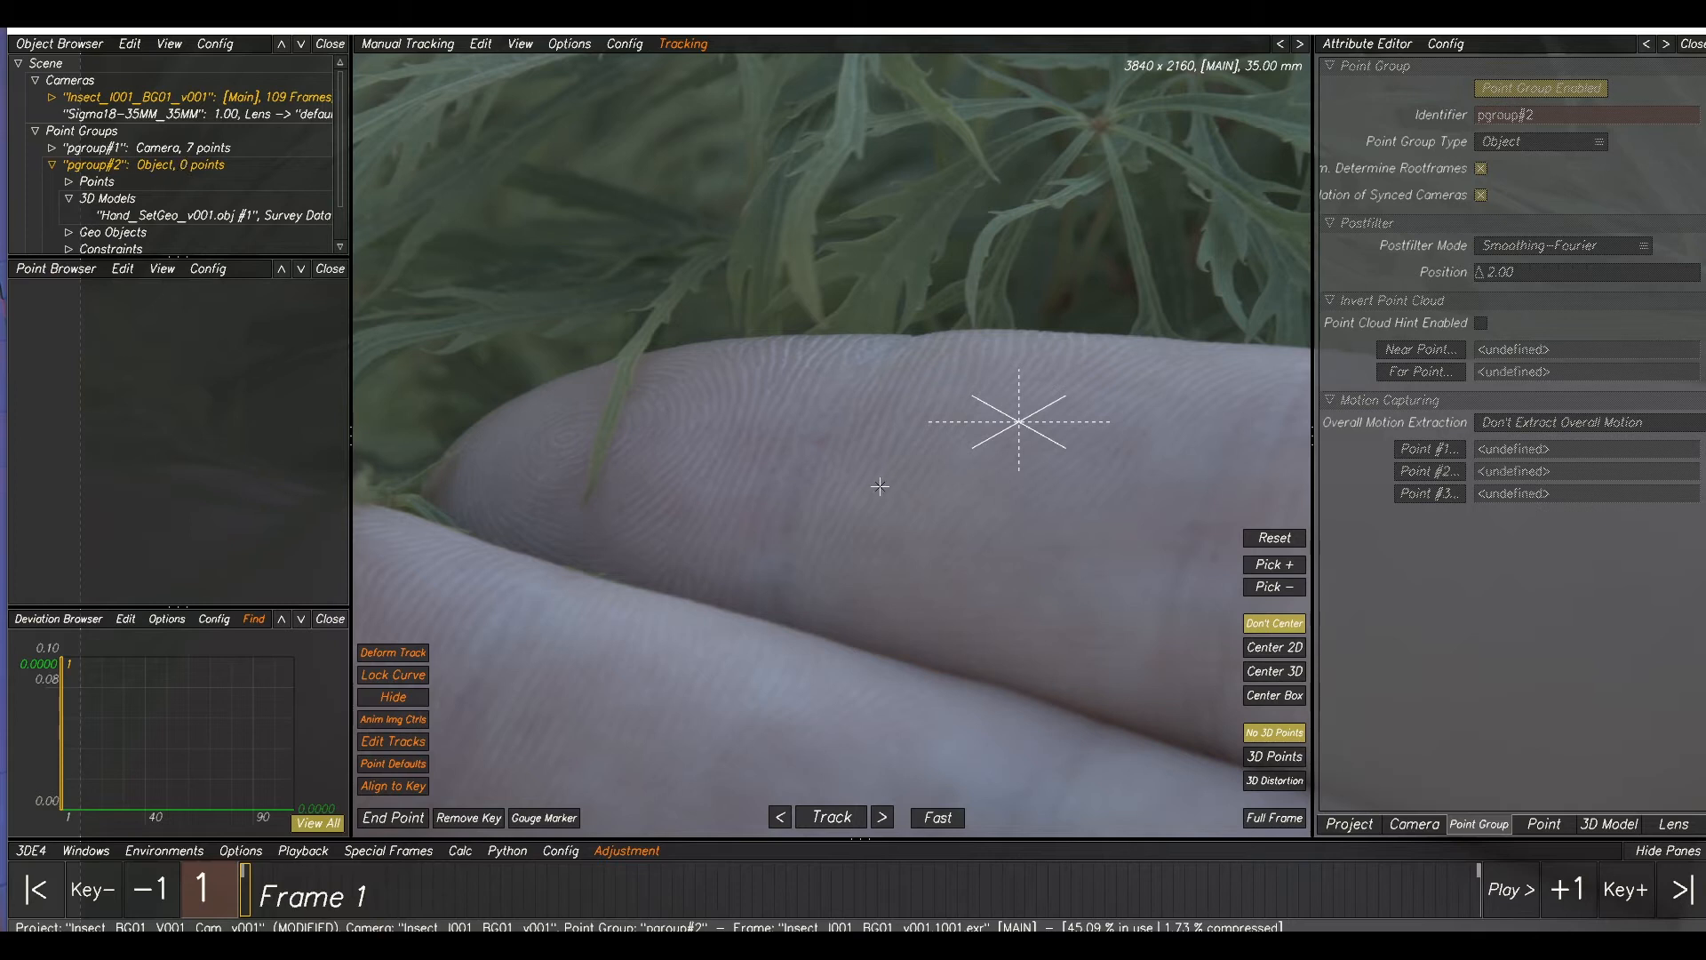
scroll(864, 489, down, 3)
scroll(720, 480, up, 2)
middle_drag(891, 498, 811, 483)
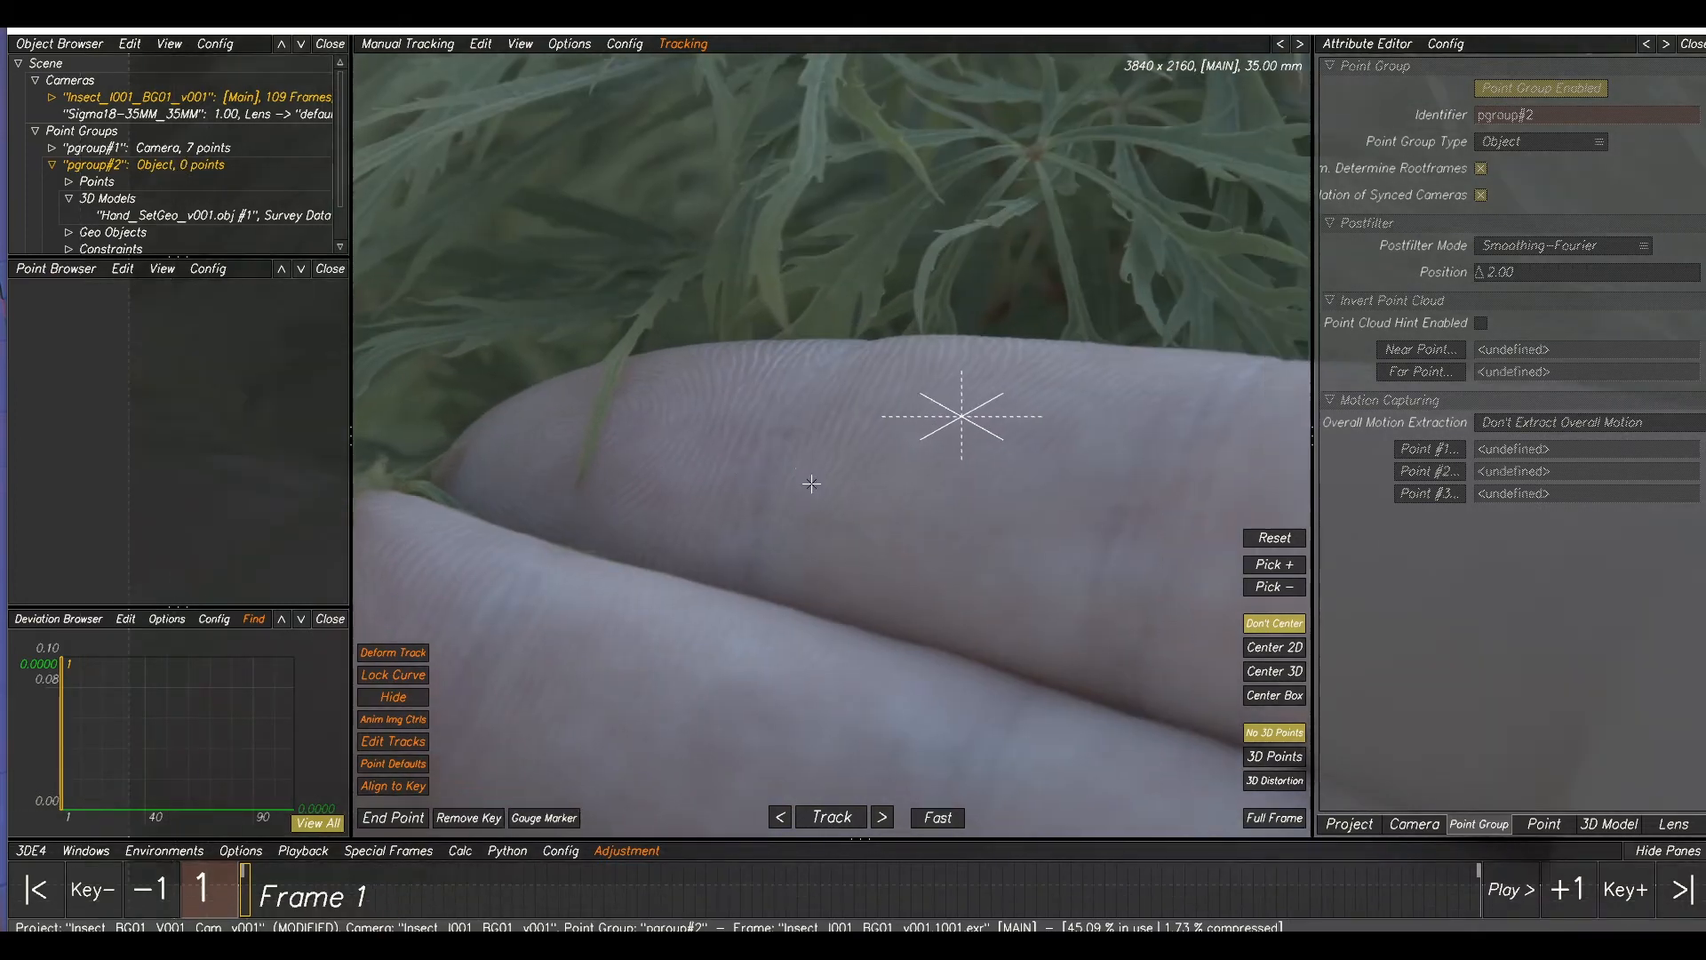
scroll(779, 439, up, 2)
ctrl+click(784, 436)
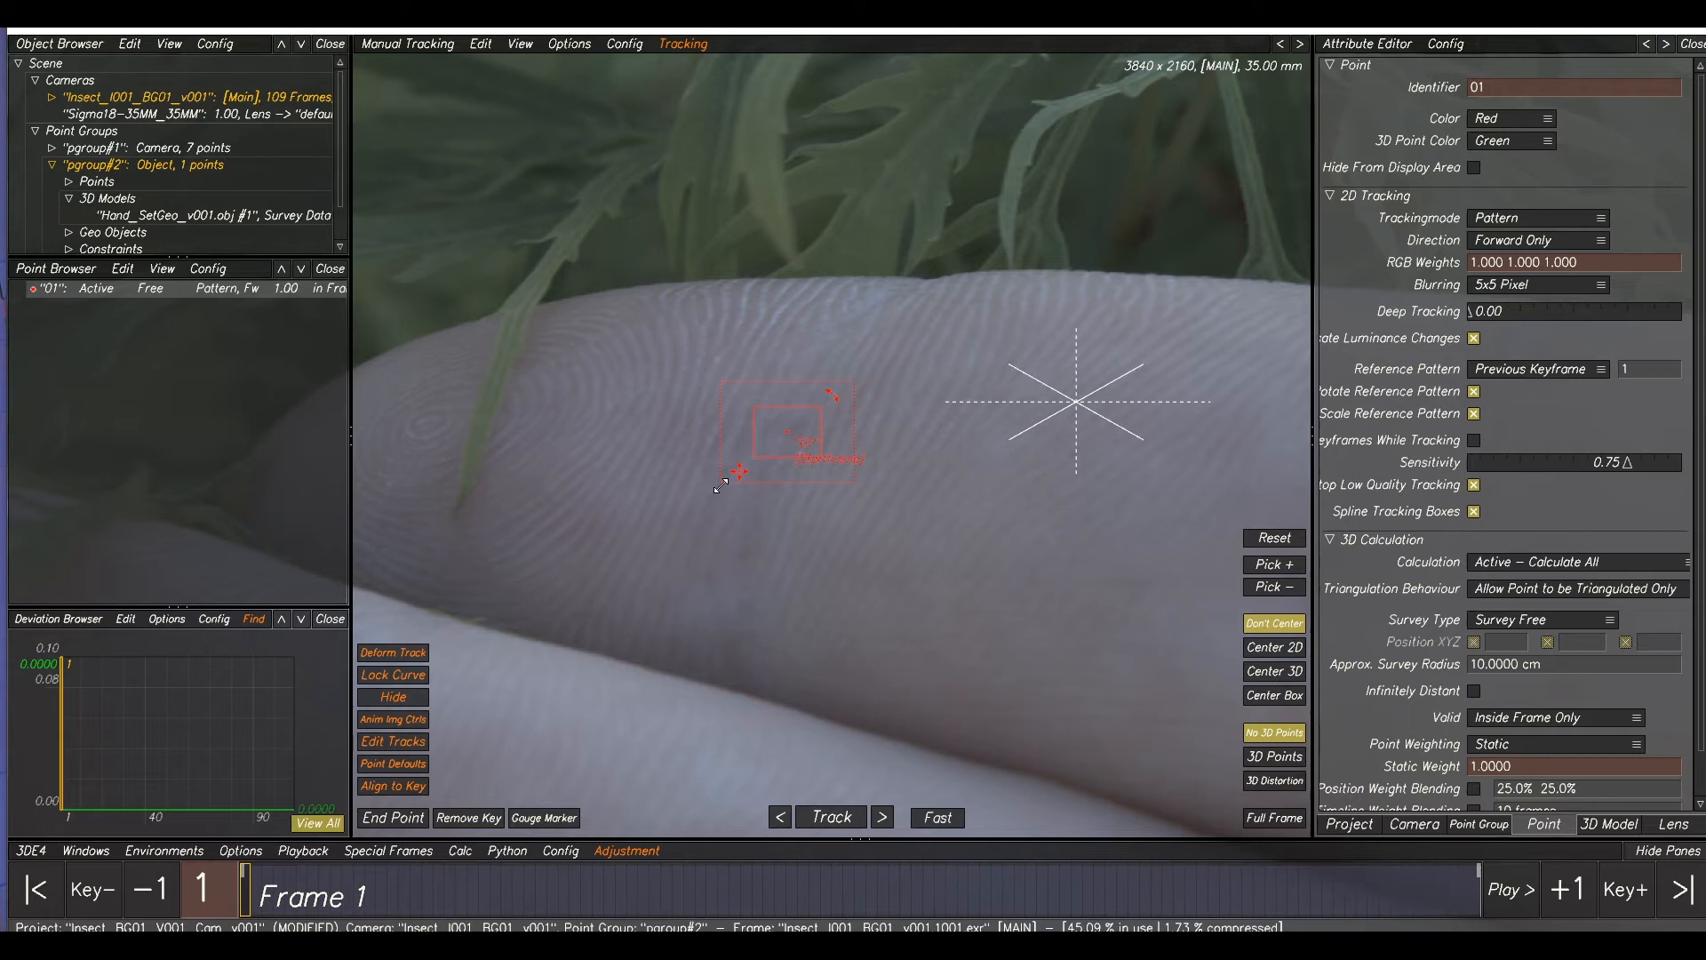
drag(720, 486, 671, 535)
drag(751, 458, 748, 458)
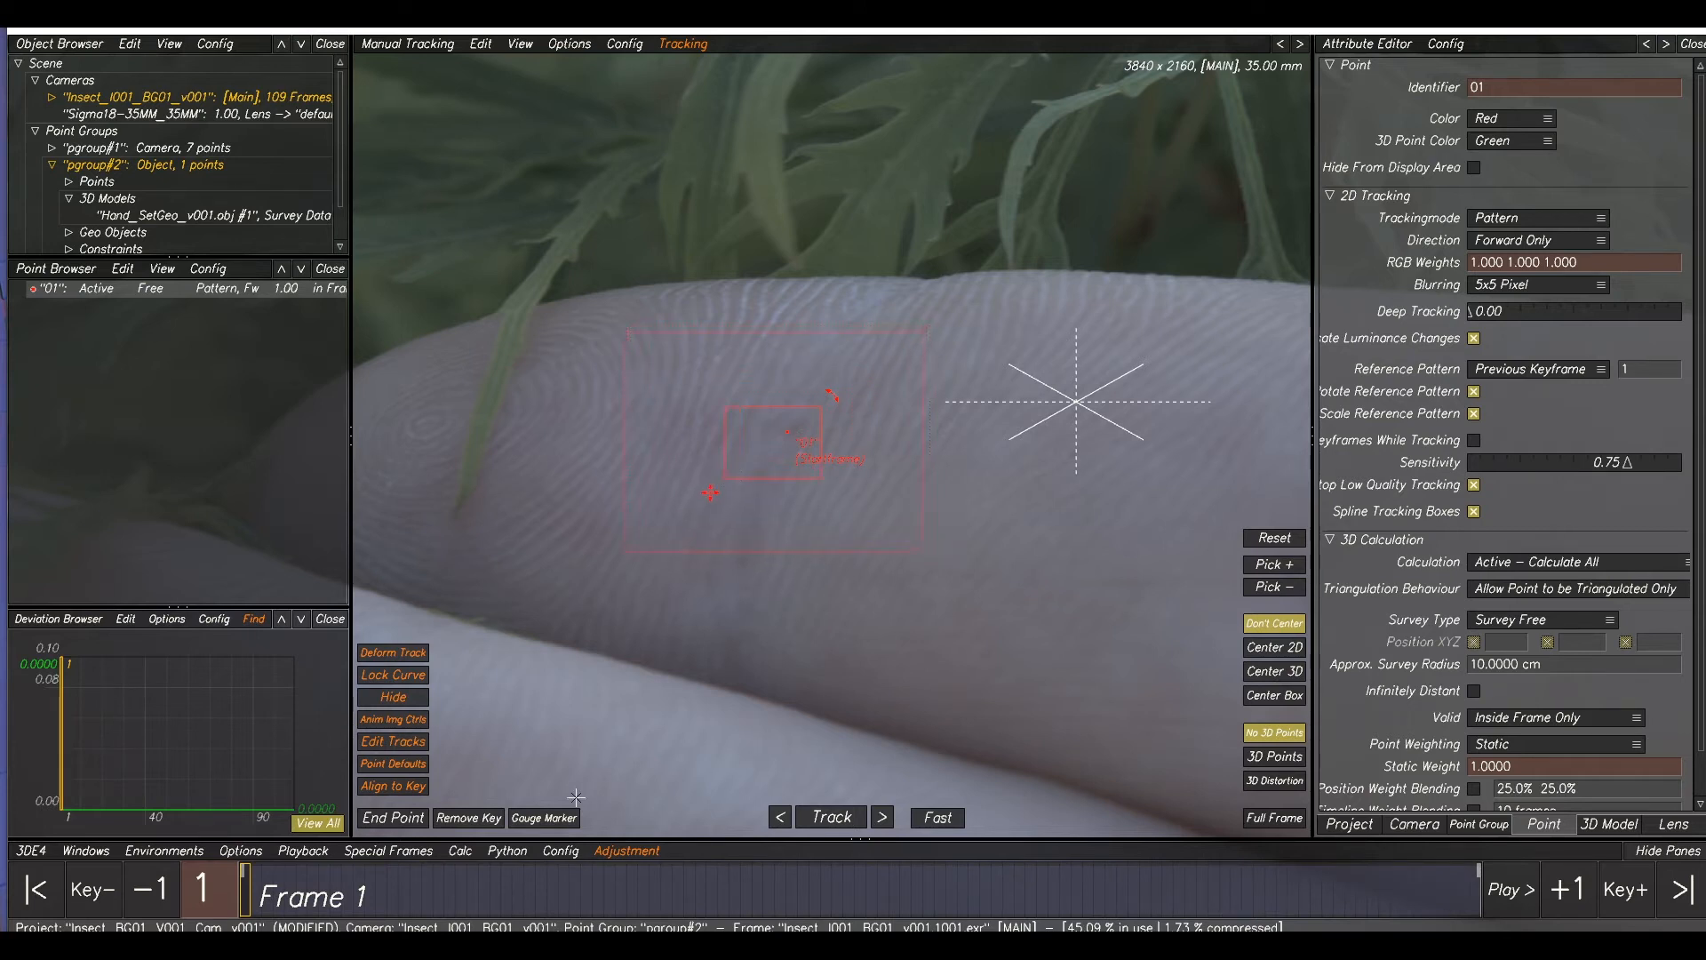
- Centre the view on the selected 2D point, track point 01 forward through the shot and scrub the final frames
click(1274, 647)
click(832, 818)
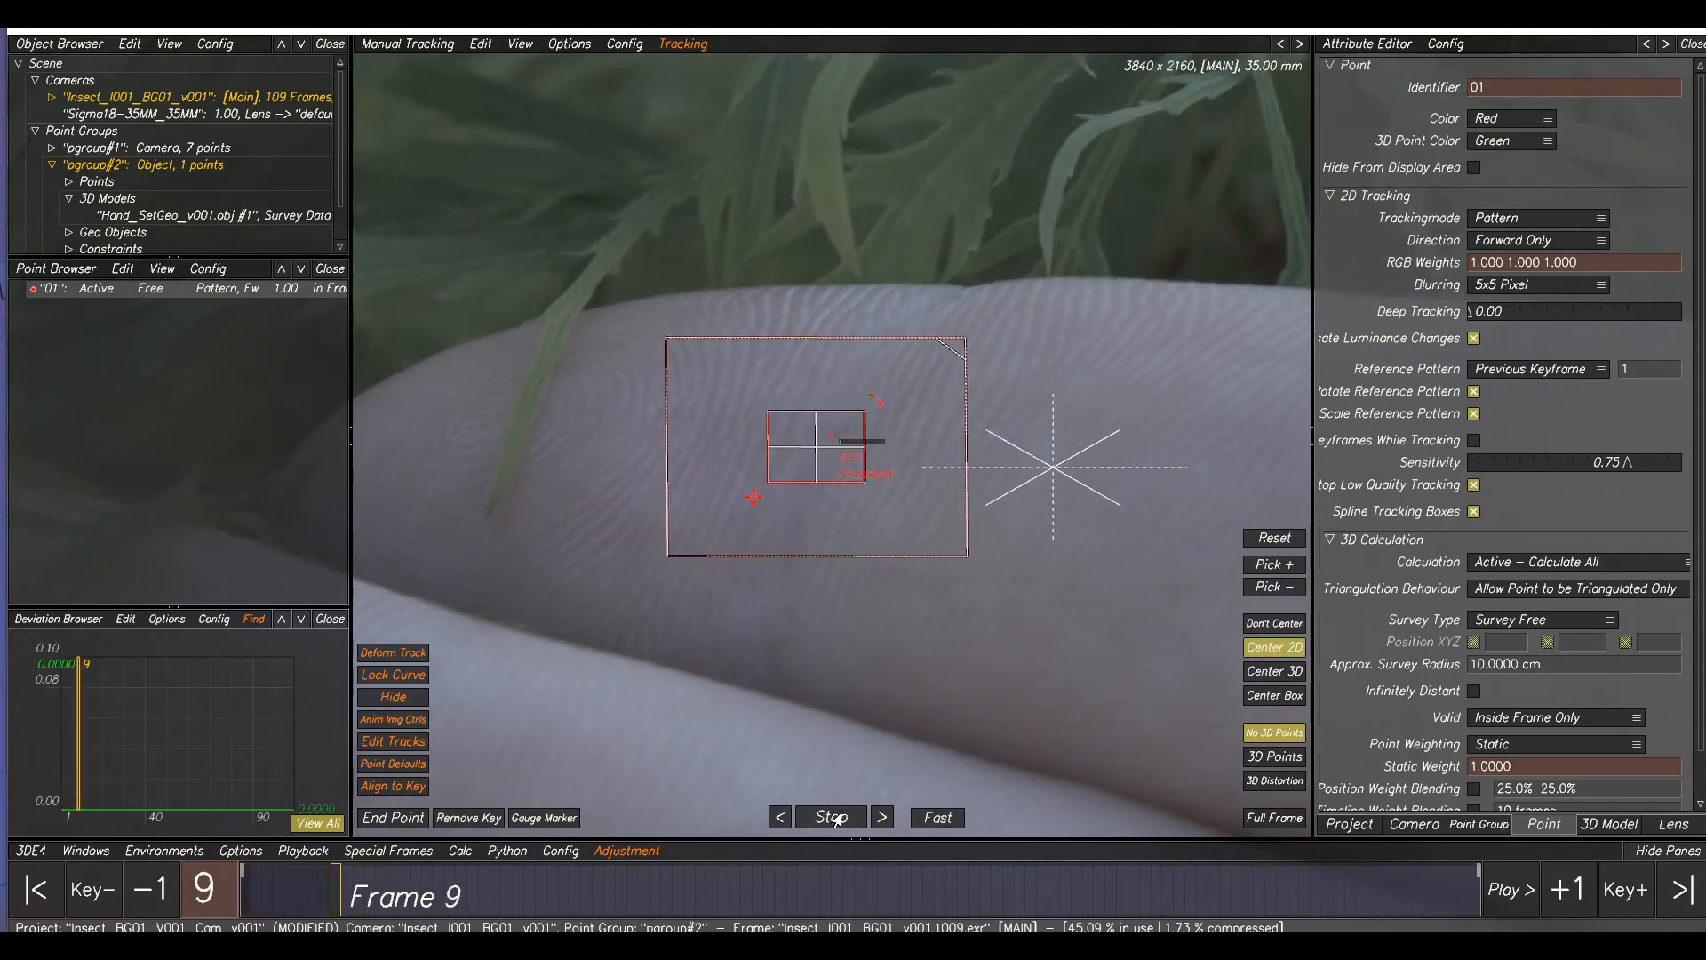
scroll(962, 646, down, 3)
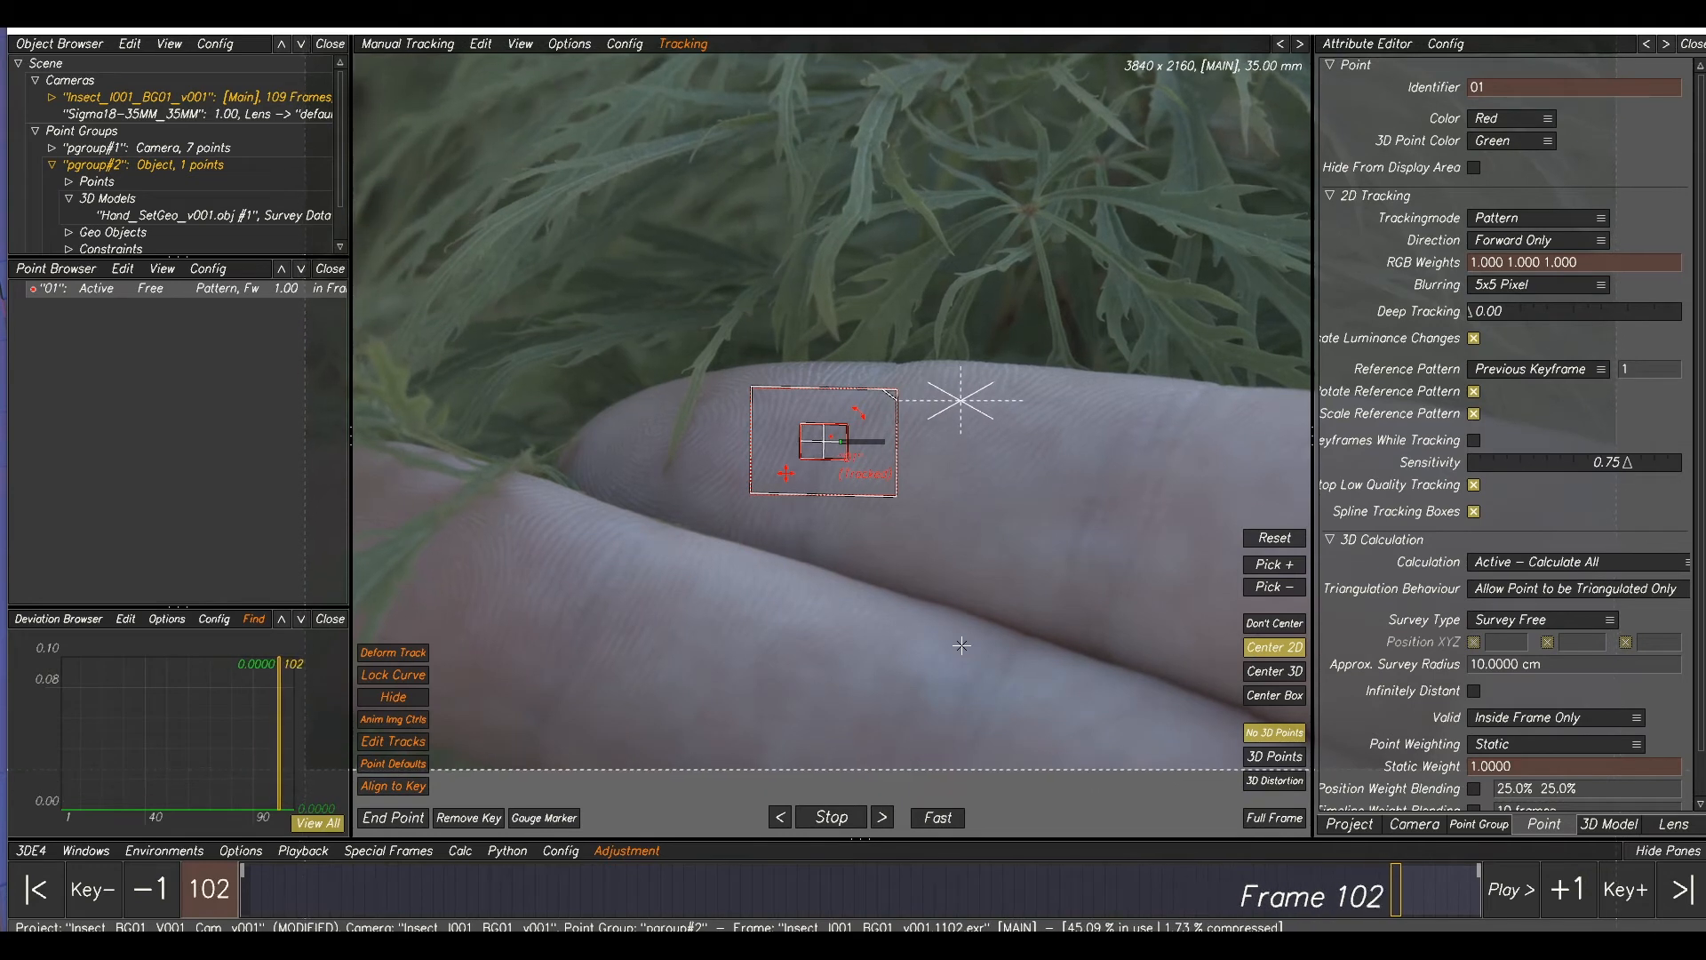
drag(1371, 892, 1447, 891)
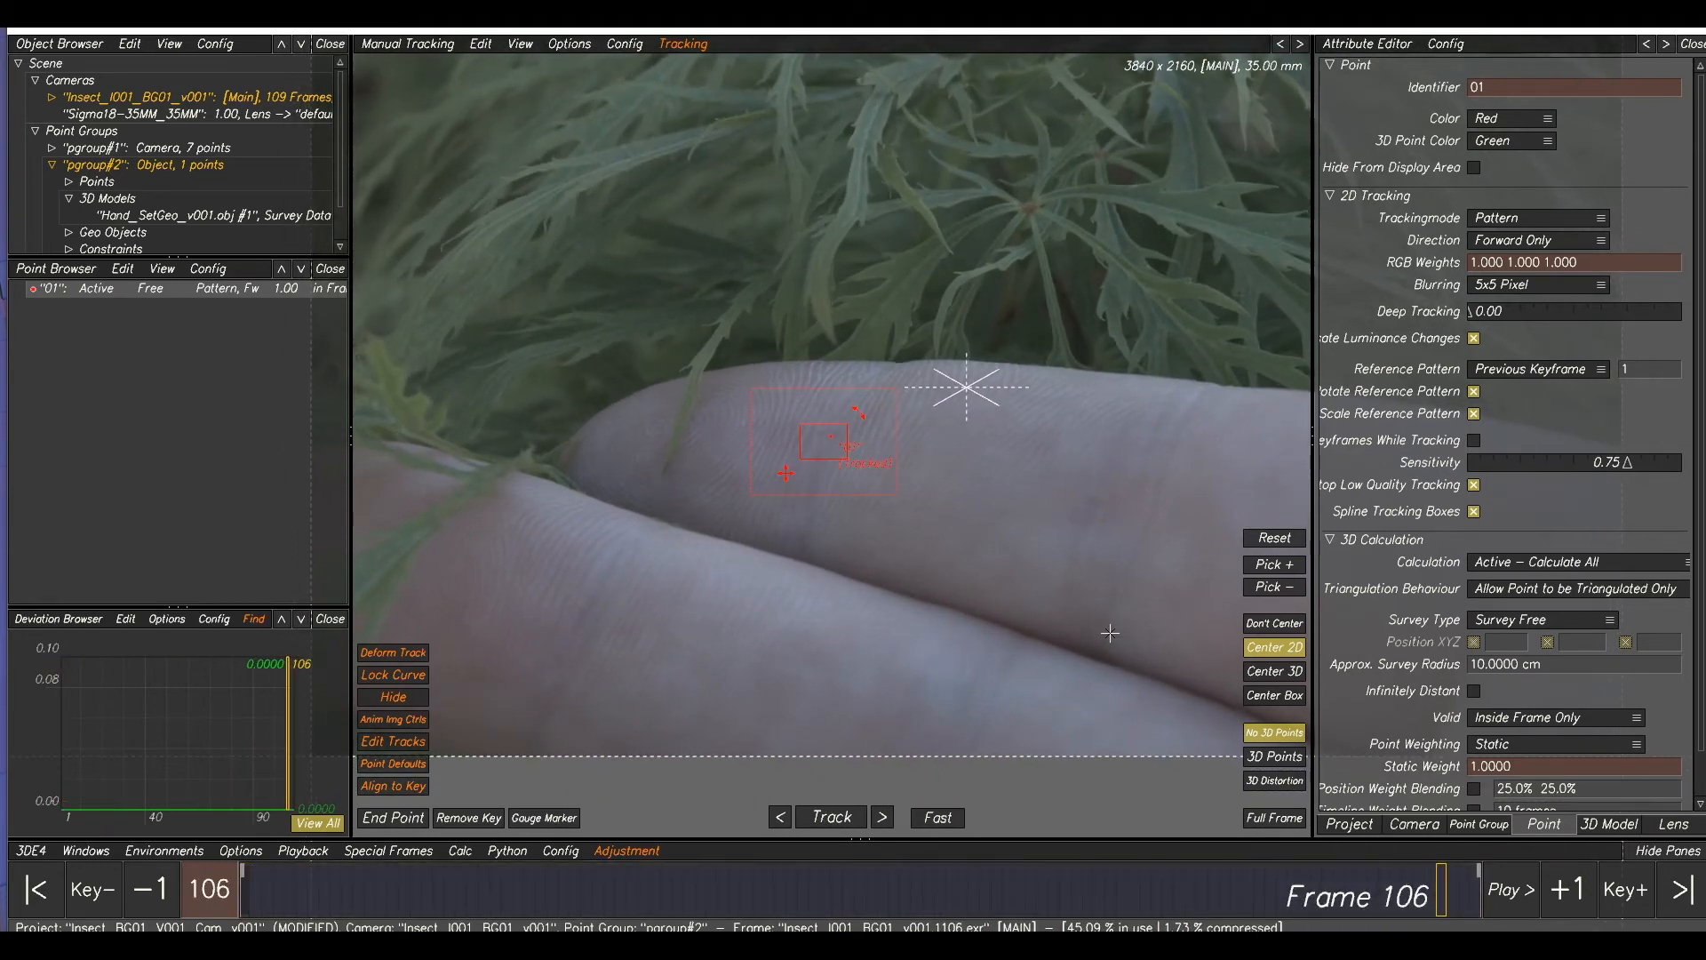
- Return to frame 1, place another point on the upper finger's joint crease and track it forward
drag(1120, 887, 249, 887)
middle_drag(690, 522, 659, 336)
middle_drag(1022, 427, 746, 442)
scroll(800, 378, up, 1)
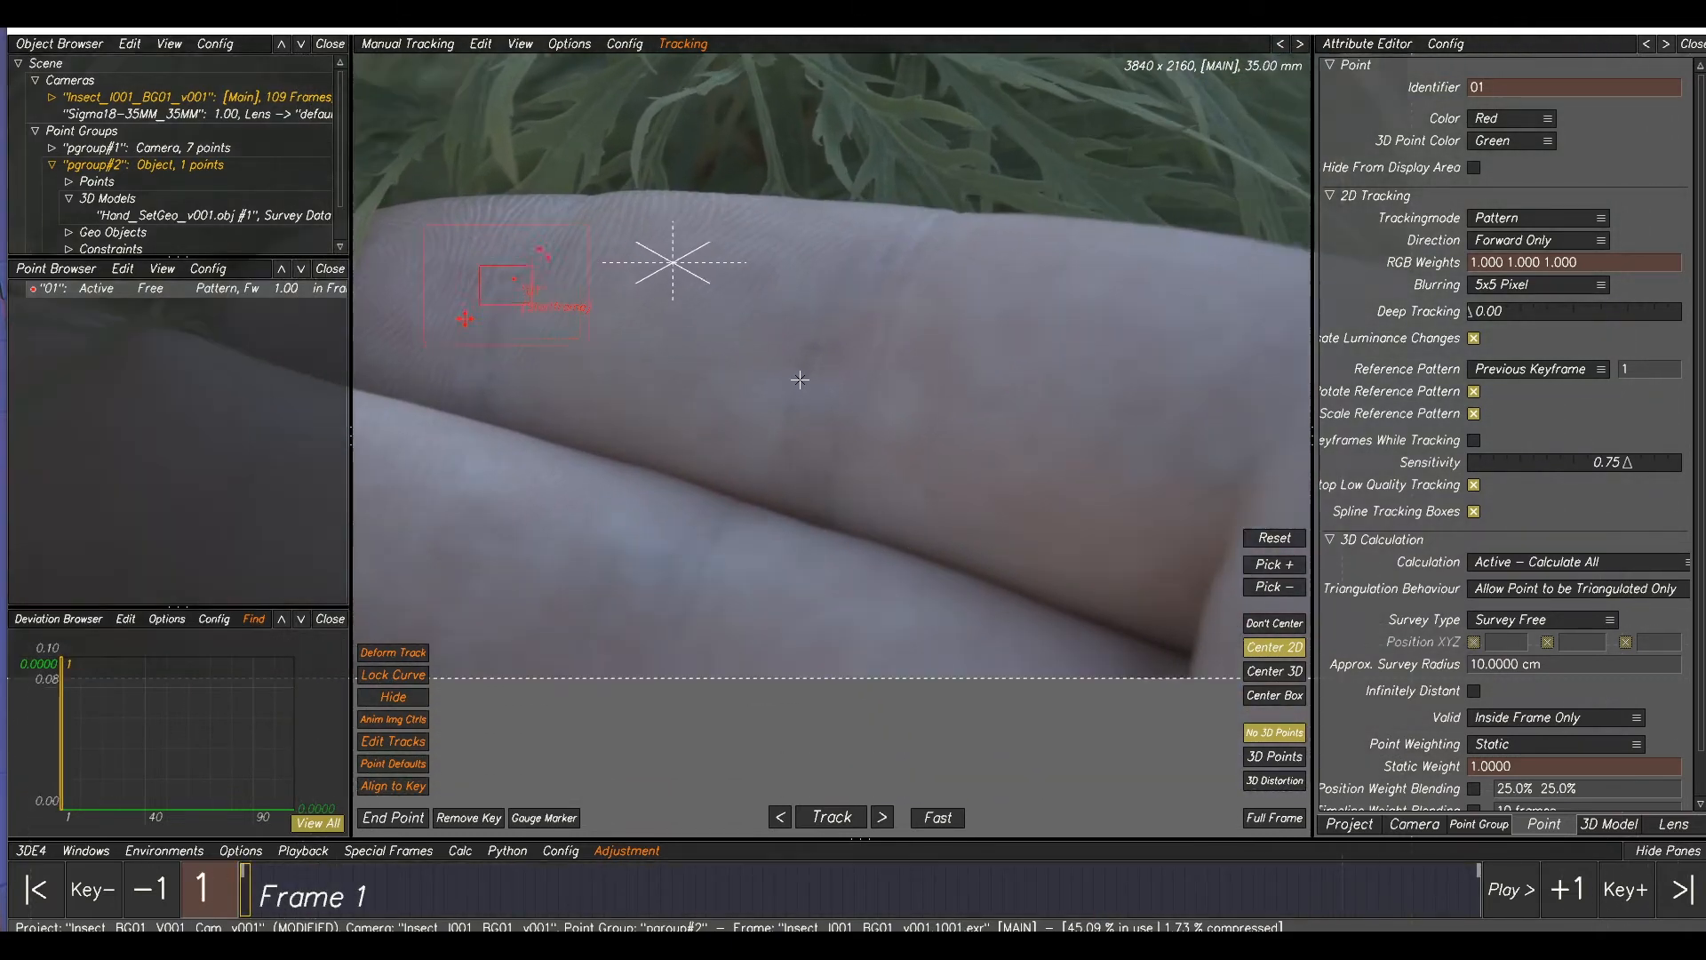
click(802, 379)
ctrl+click(811, 352)
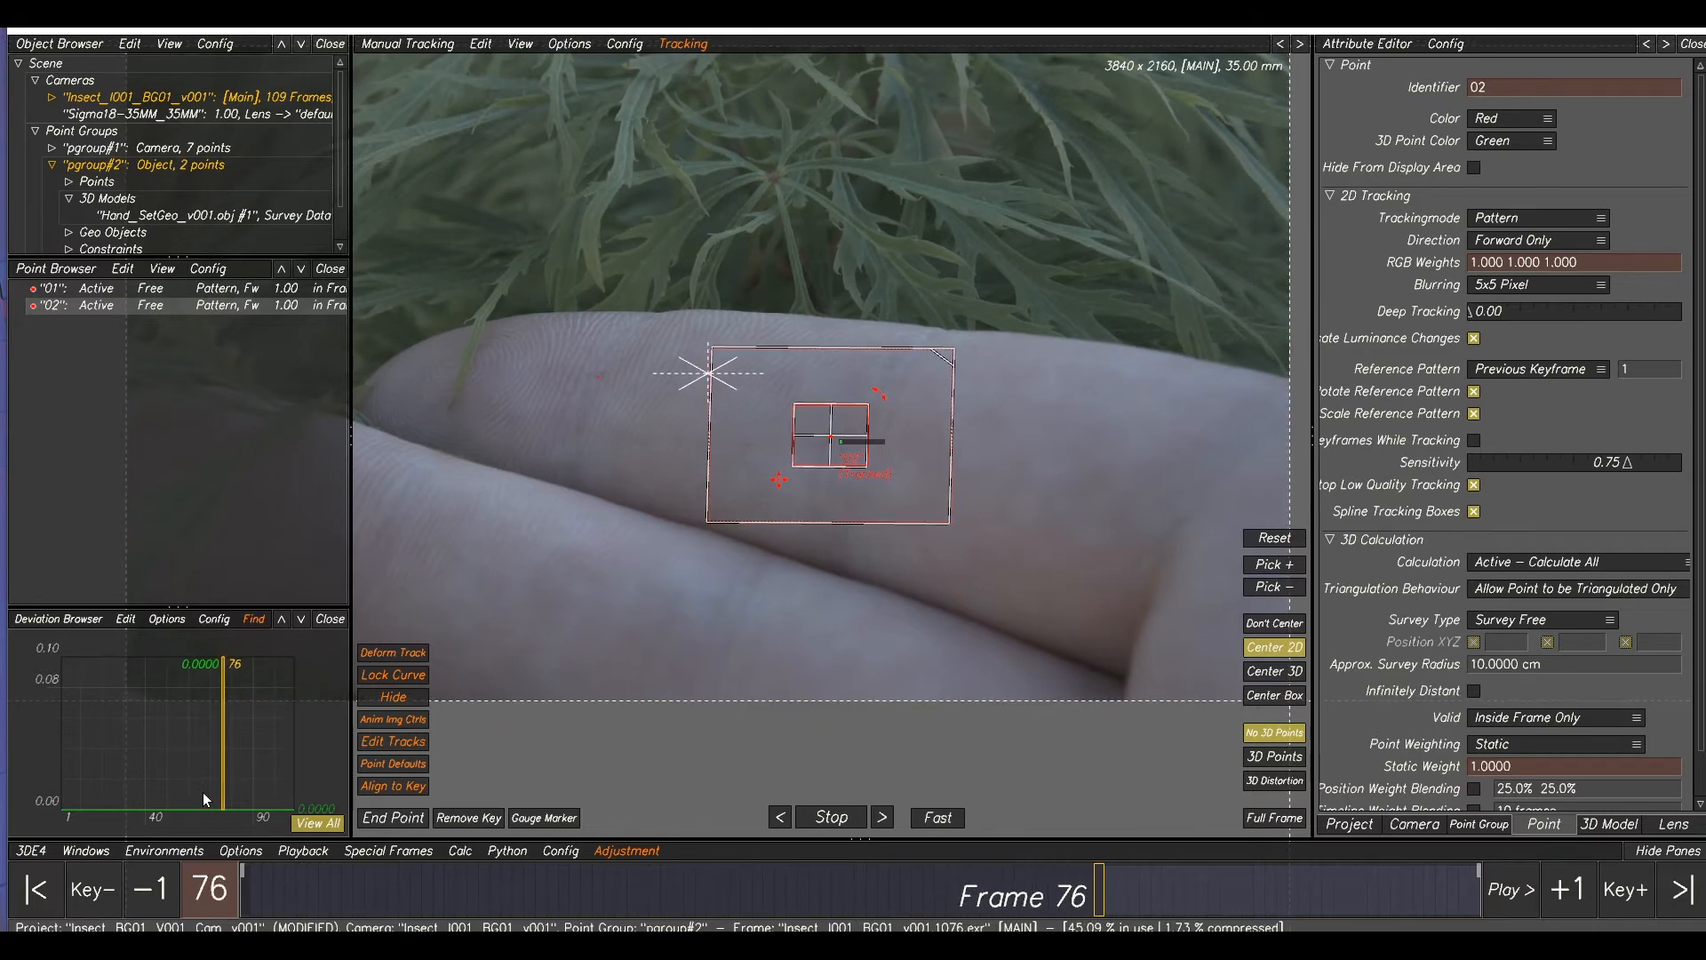
- Open the image controls window and place it beside the tracking view
click(85, 851)
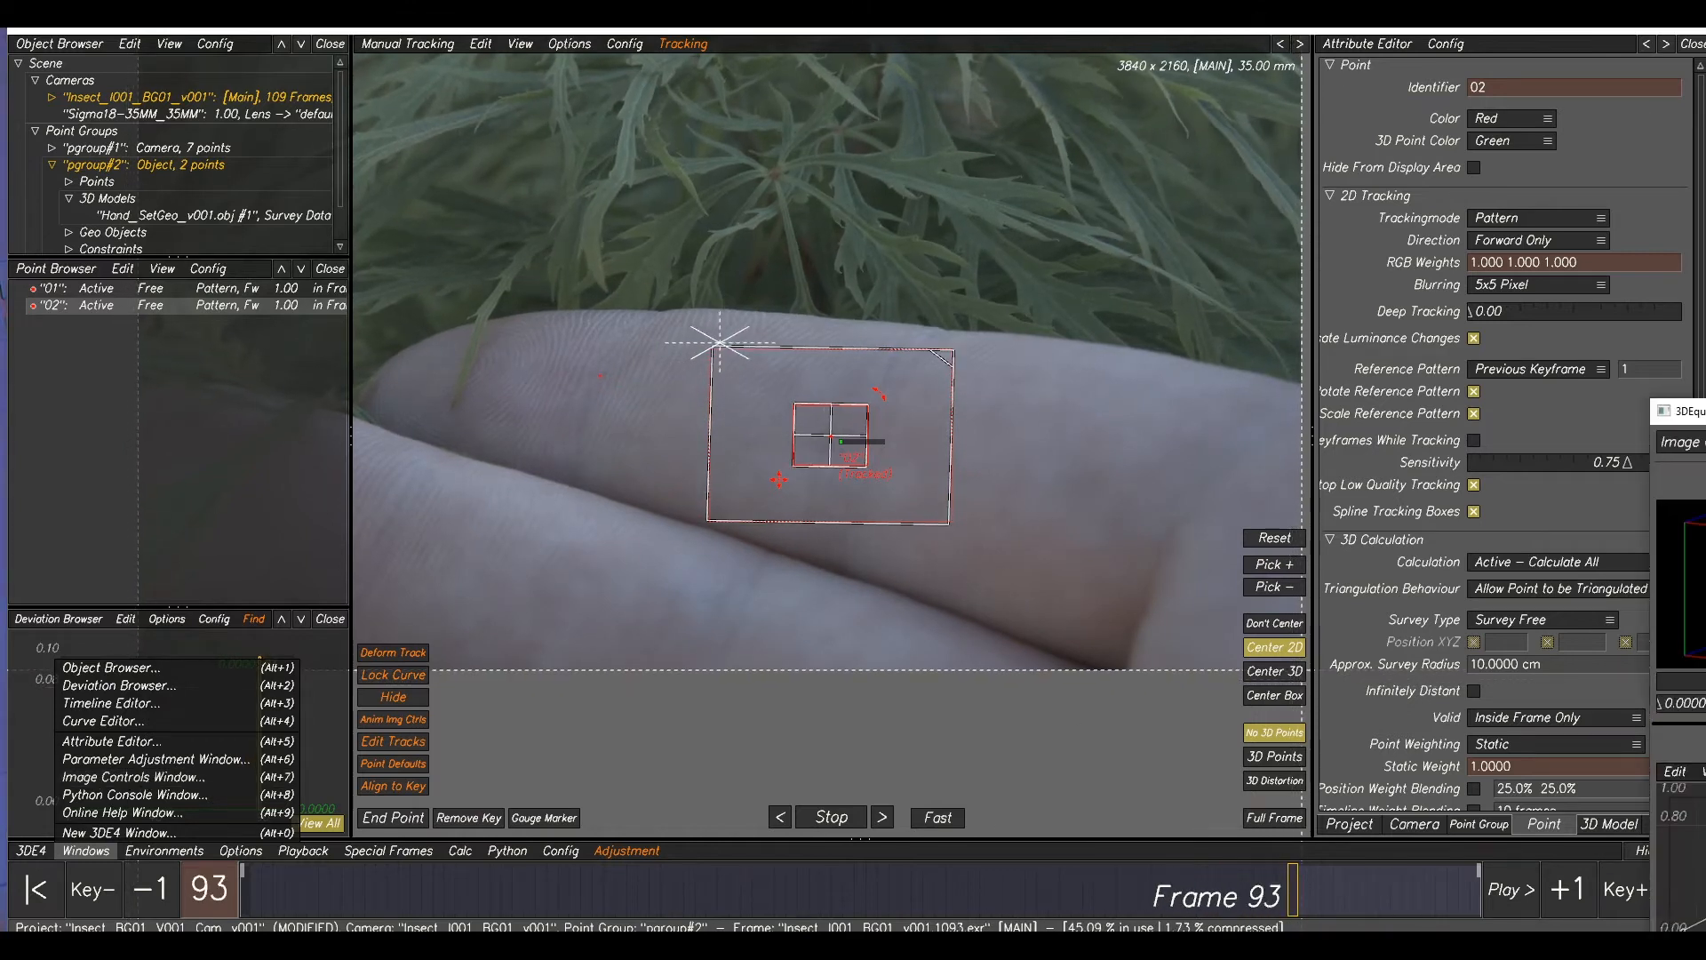
key(alt+7)
drag(1476, 129, 1492, 85)
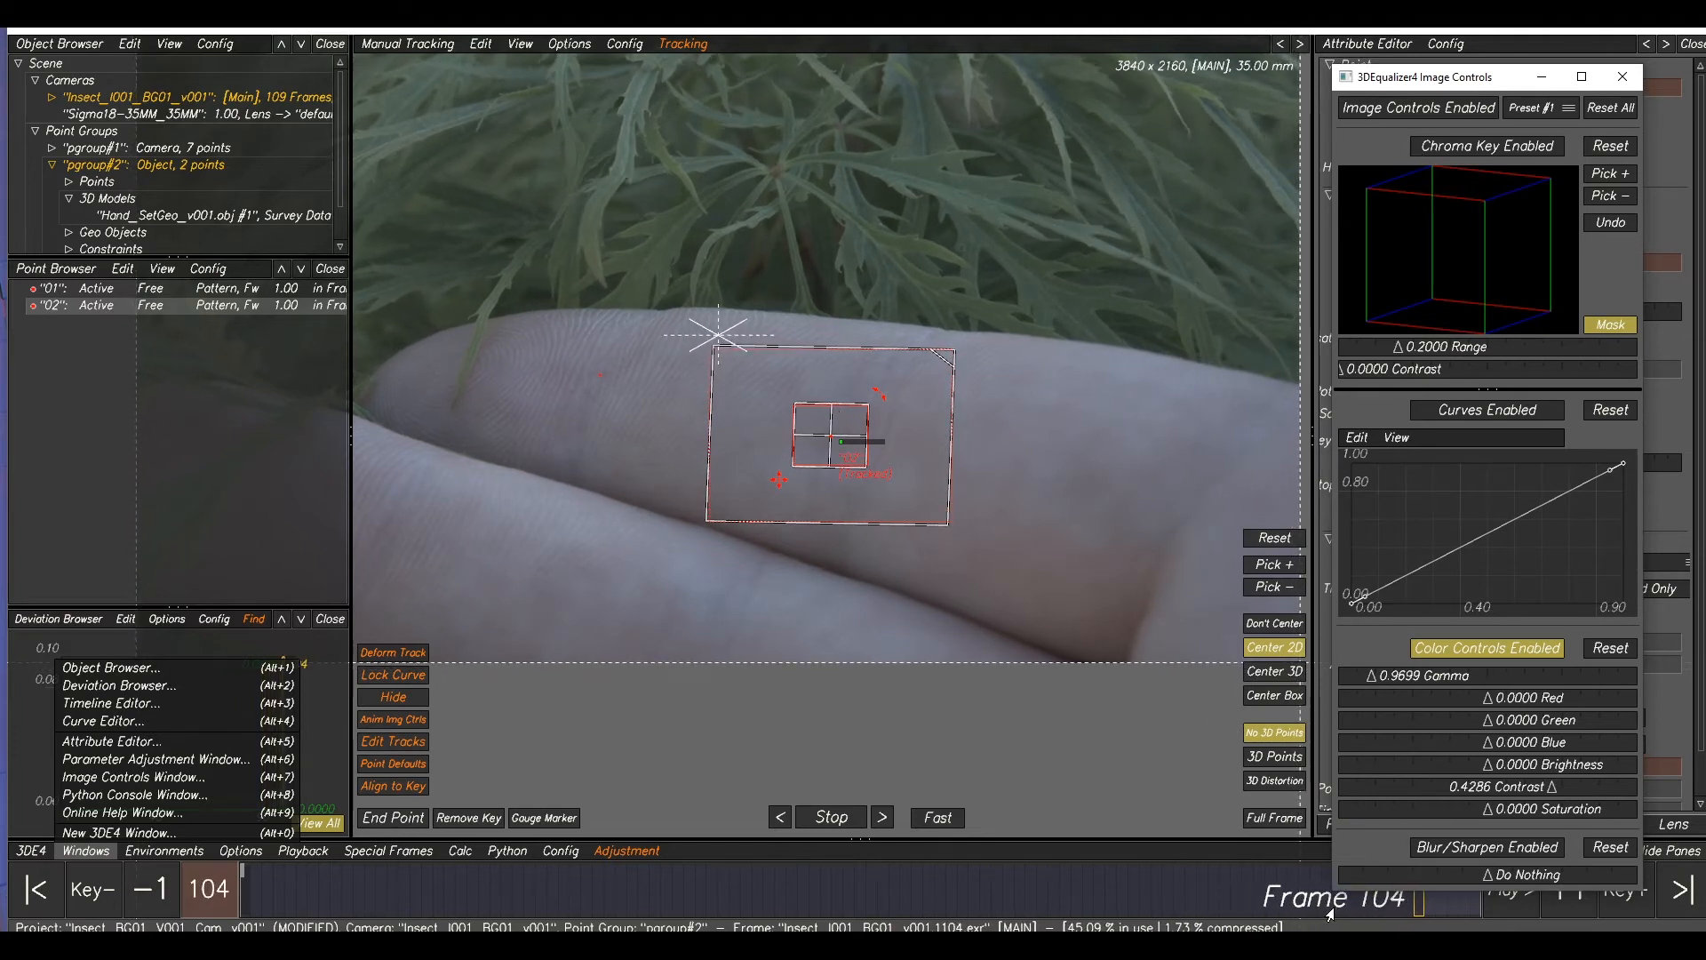
- Scrub back through the shot to check point 02, then delete that point
drag(1436, 911, 554, 893)
key(Delete)
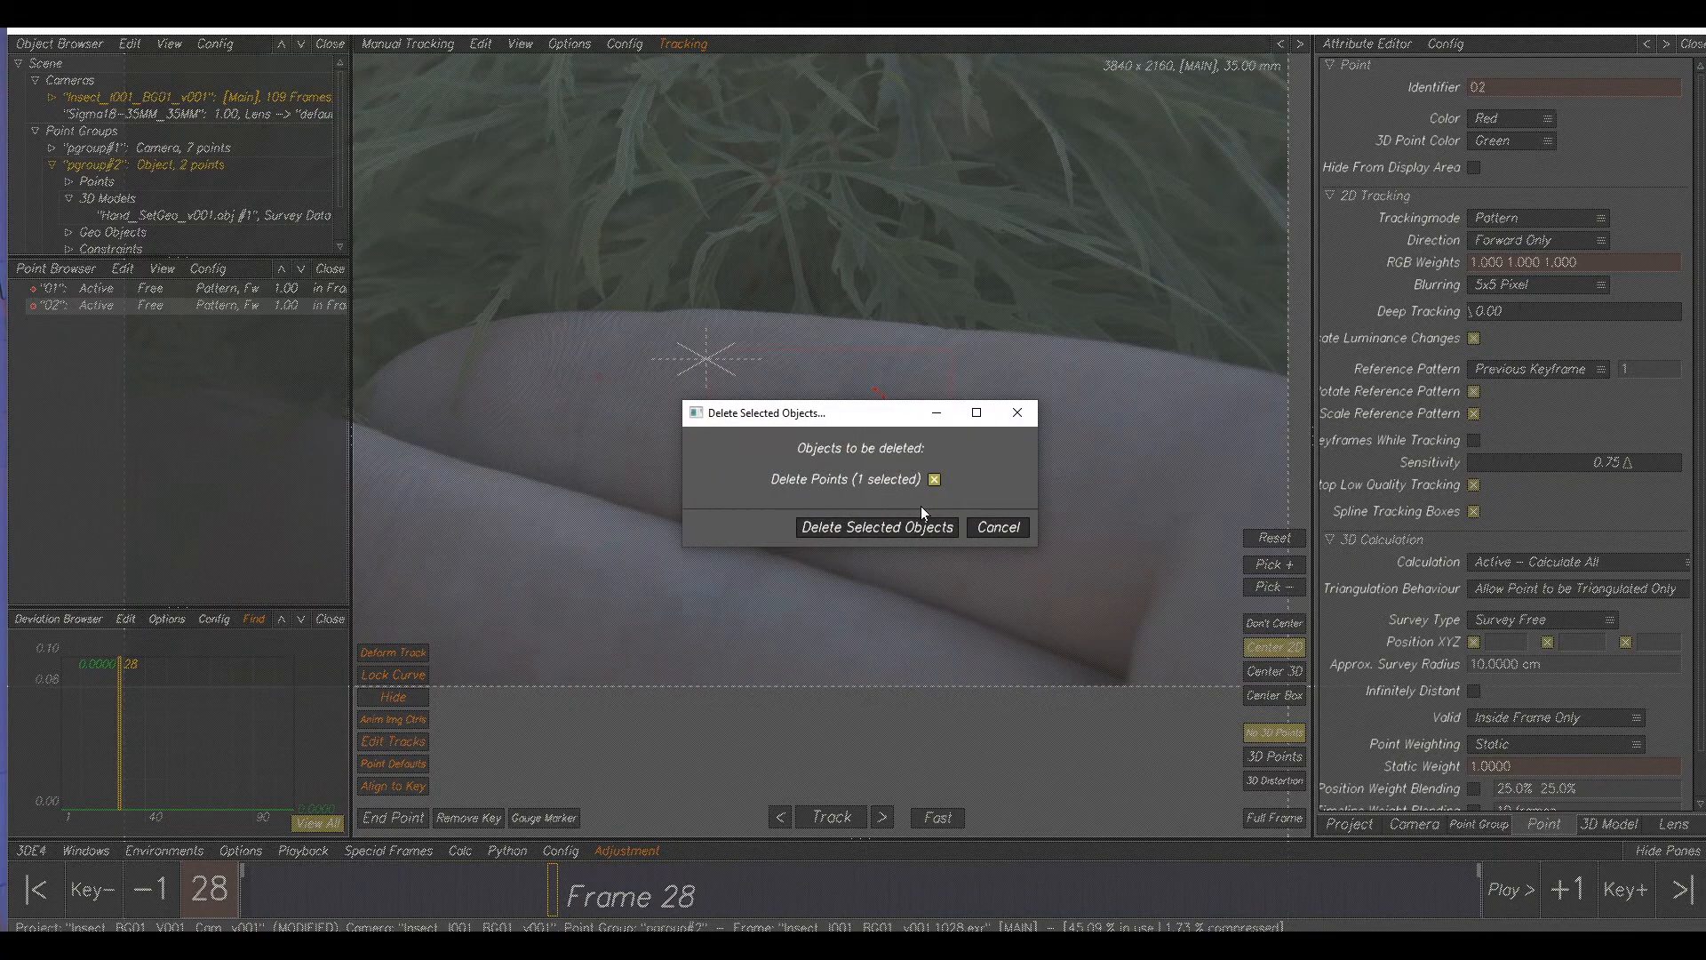
click(893, 528)
- Bring back the image controls, lower gamma to 0.9699 and raise contrast to about 0.32 to bring out skin detail
mouse_move(896, 945)
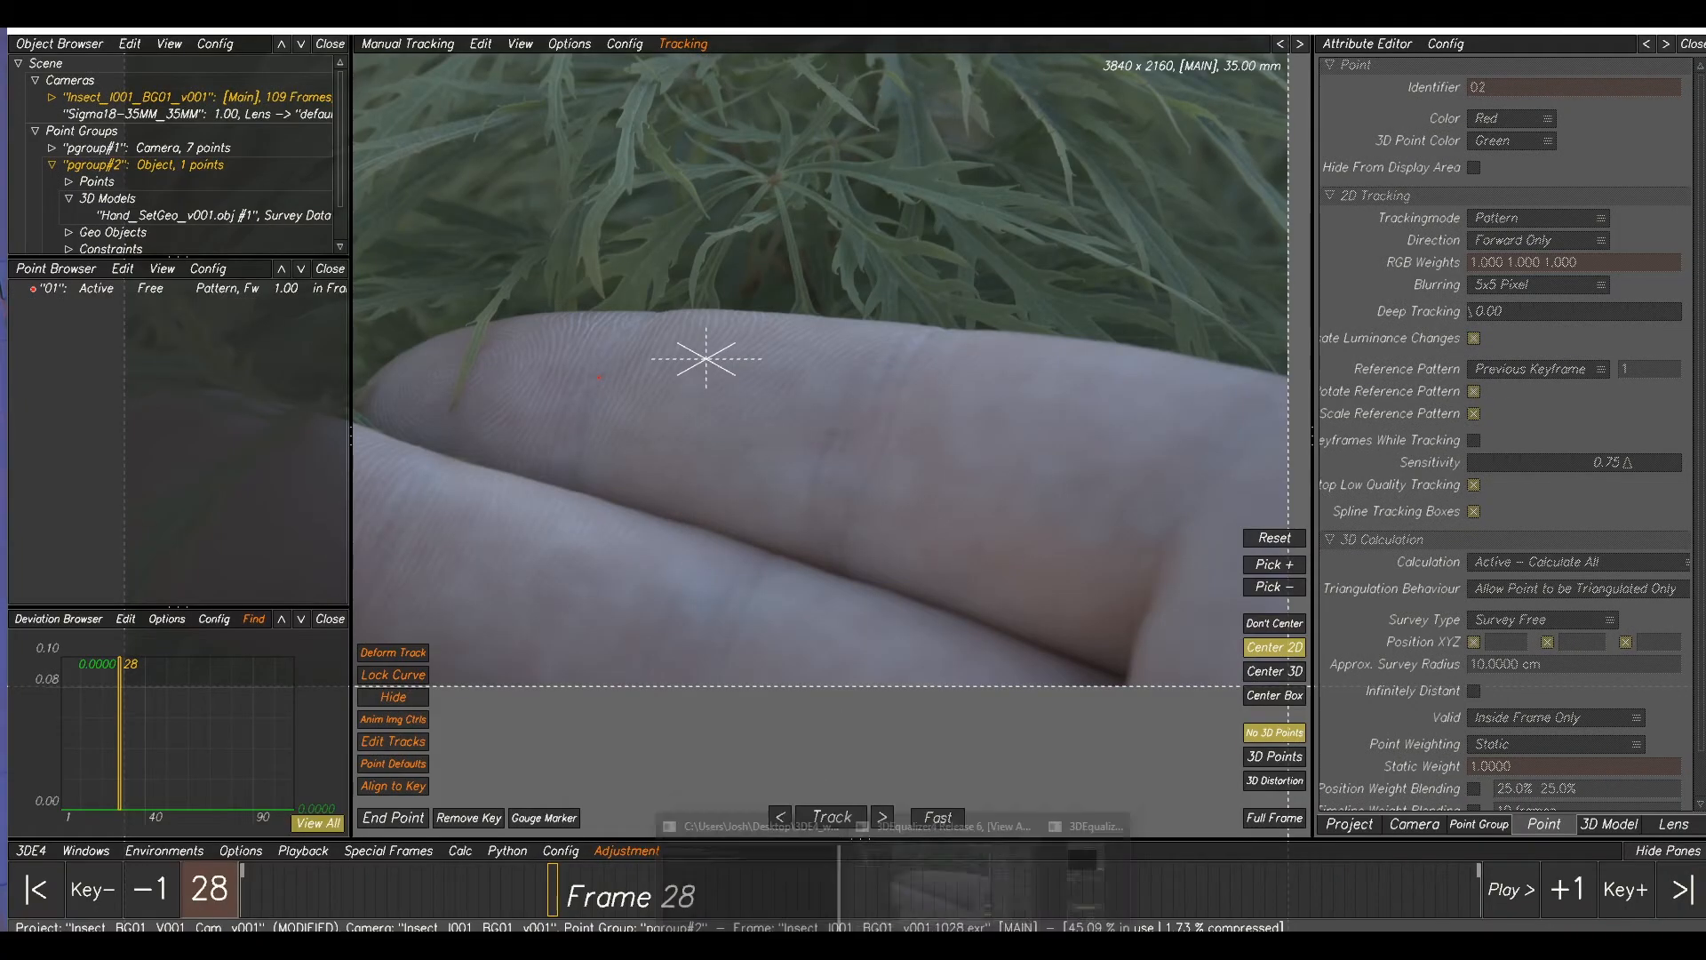
click(1086, 871)
drag(1494, 85, 1407, 84)
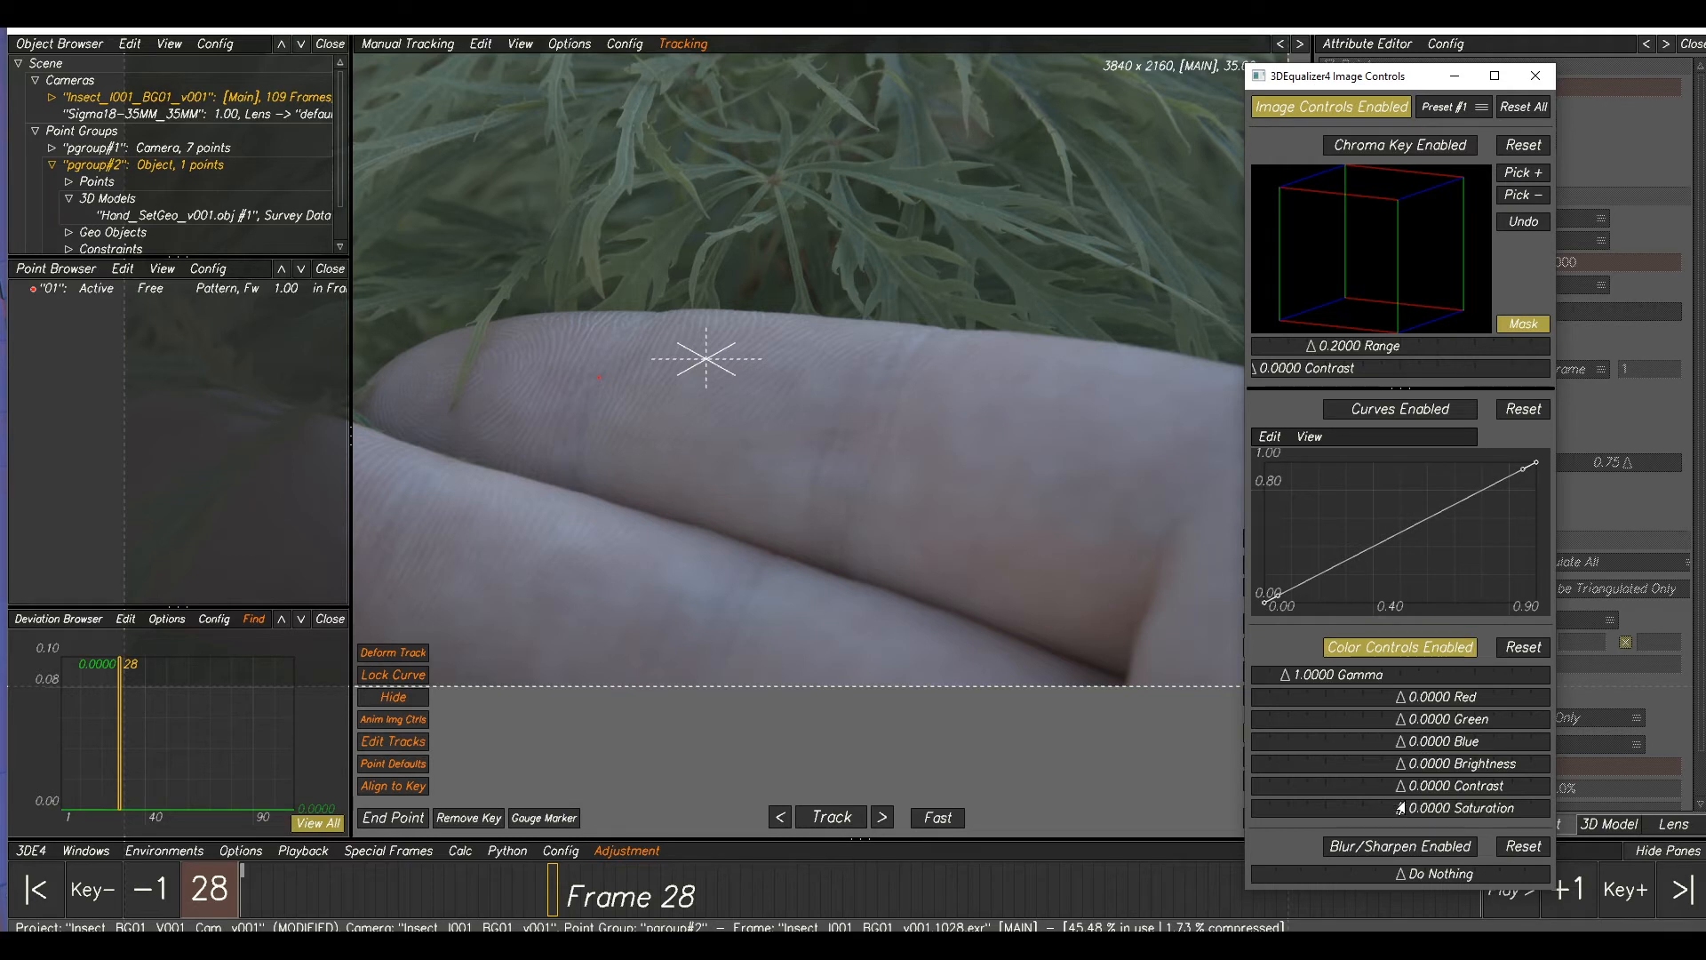
drag(1401, 792, 1445, 788)
drag(1282, 682, 1281, 681)
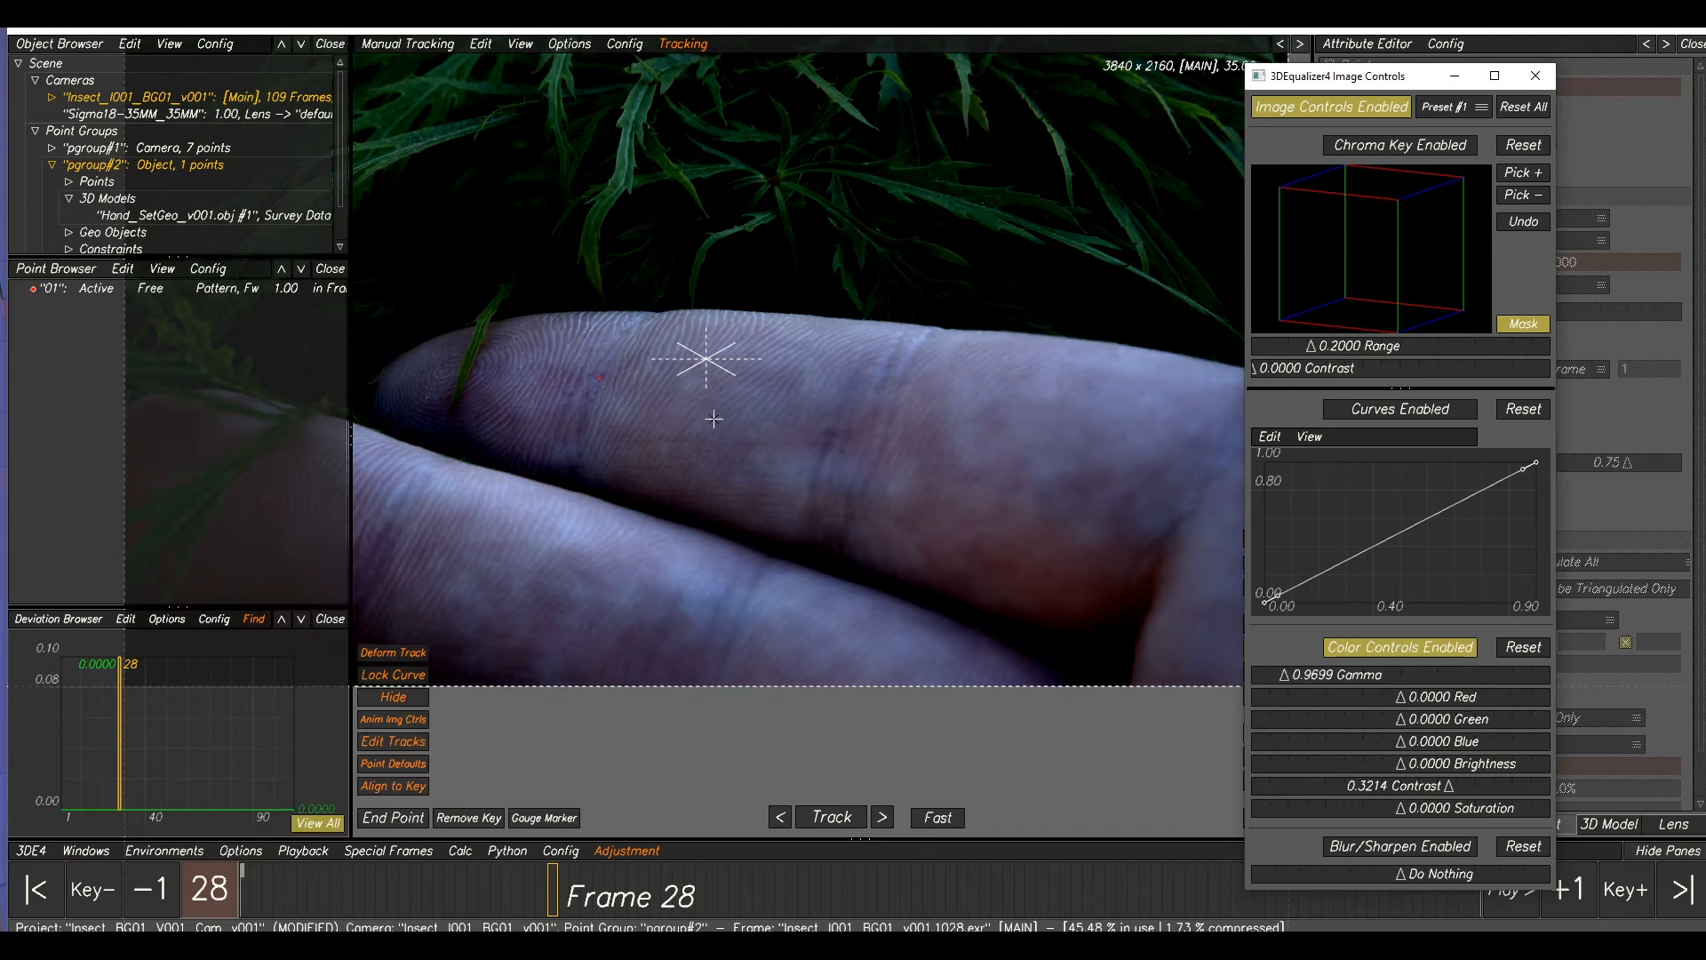
drag(1454, 790, 1457, 790)
- At frame 1, place a point on the upper finger's joint crease and track it forward to frame 109
scroll(802, 423, down, 3)
click(736, 683)
drag(564, 887, 235, 885)
scroll(736, 547, up, 5)
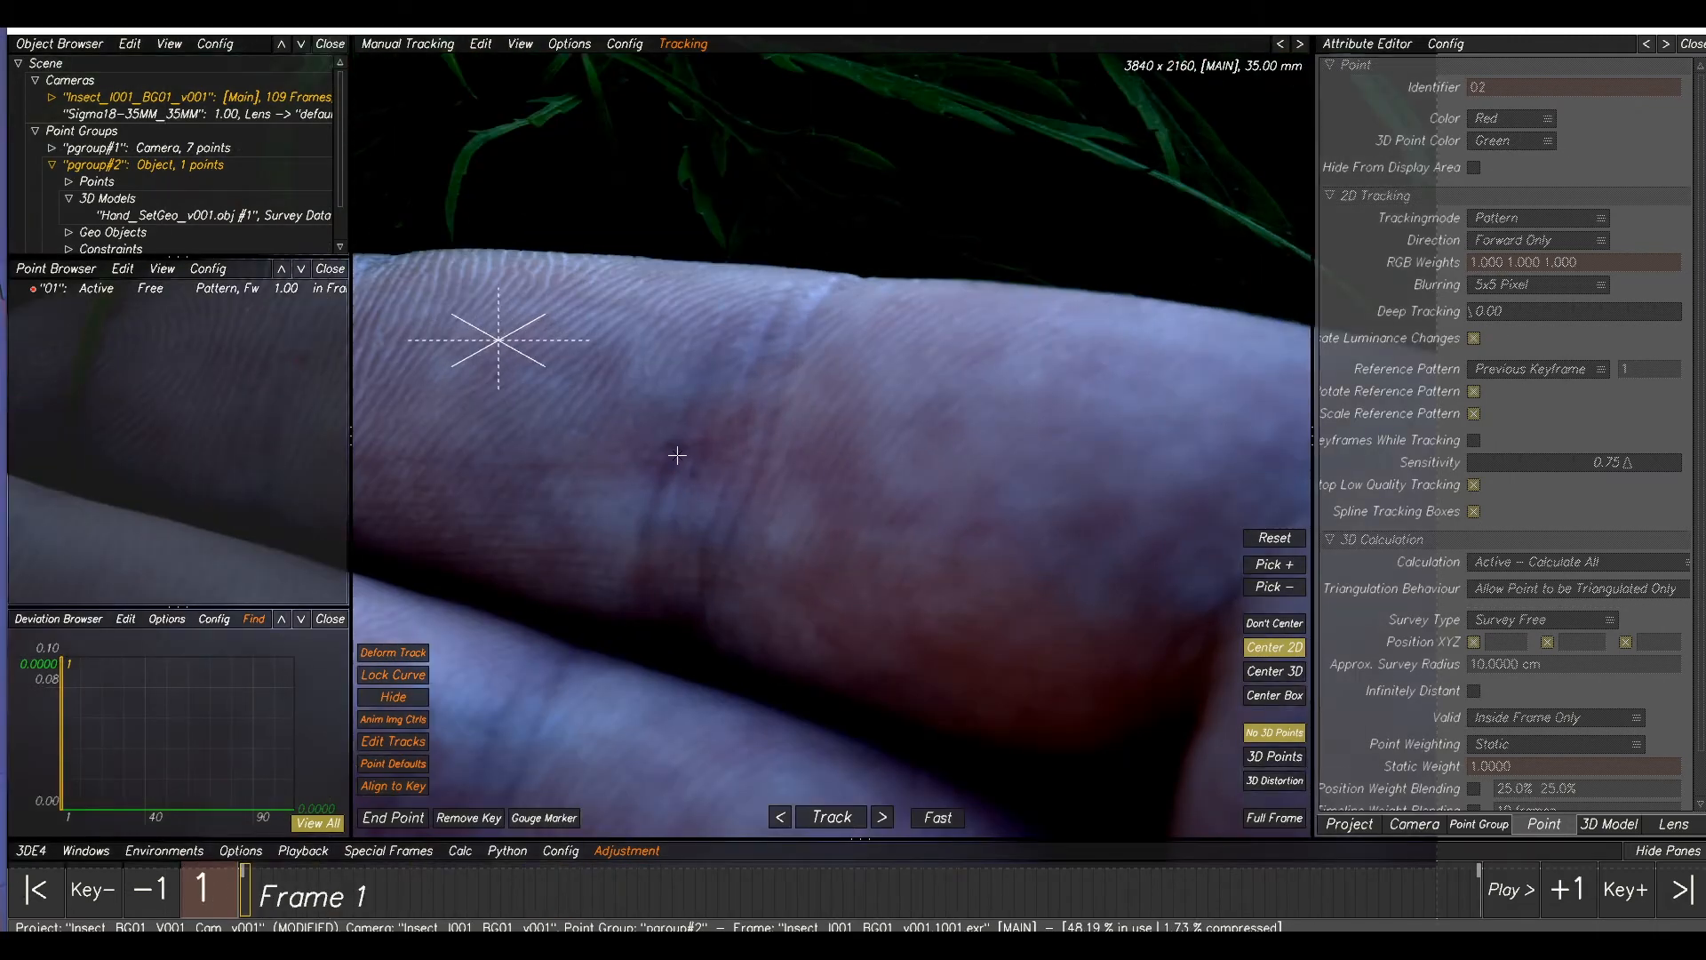
ctrl+click(677, 451)
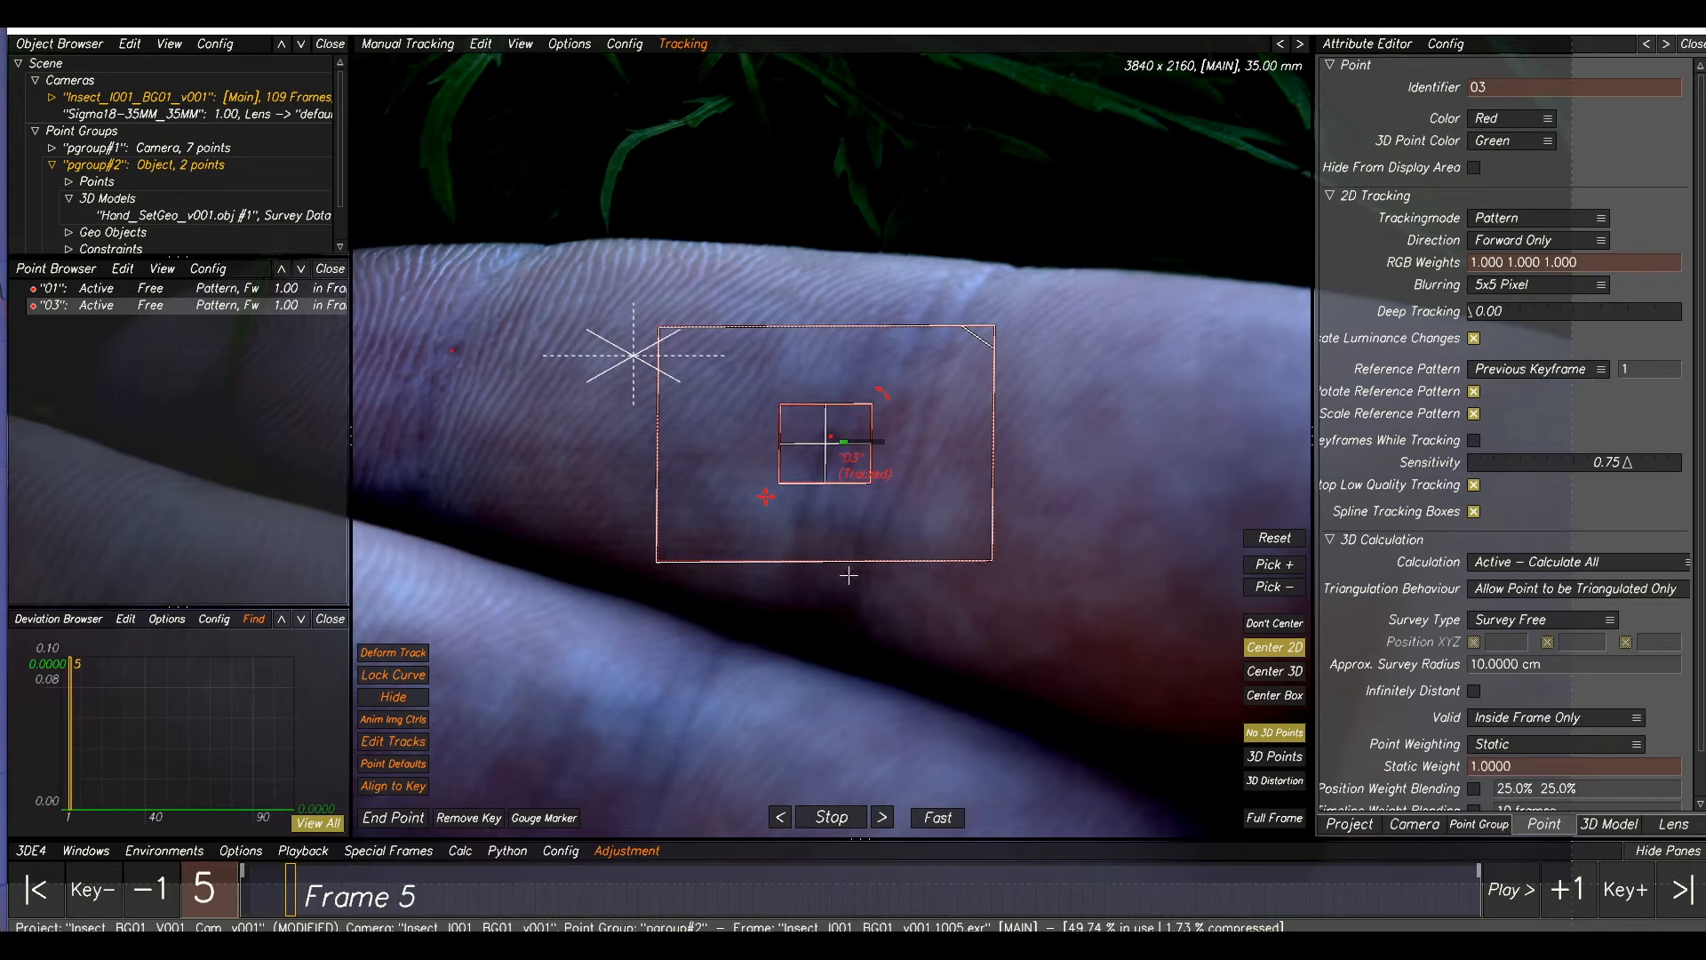
scroll(857, 536, down, 2)
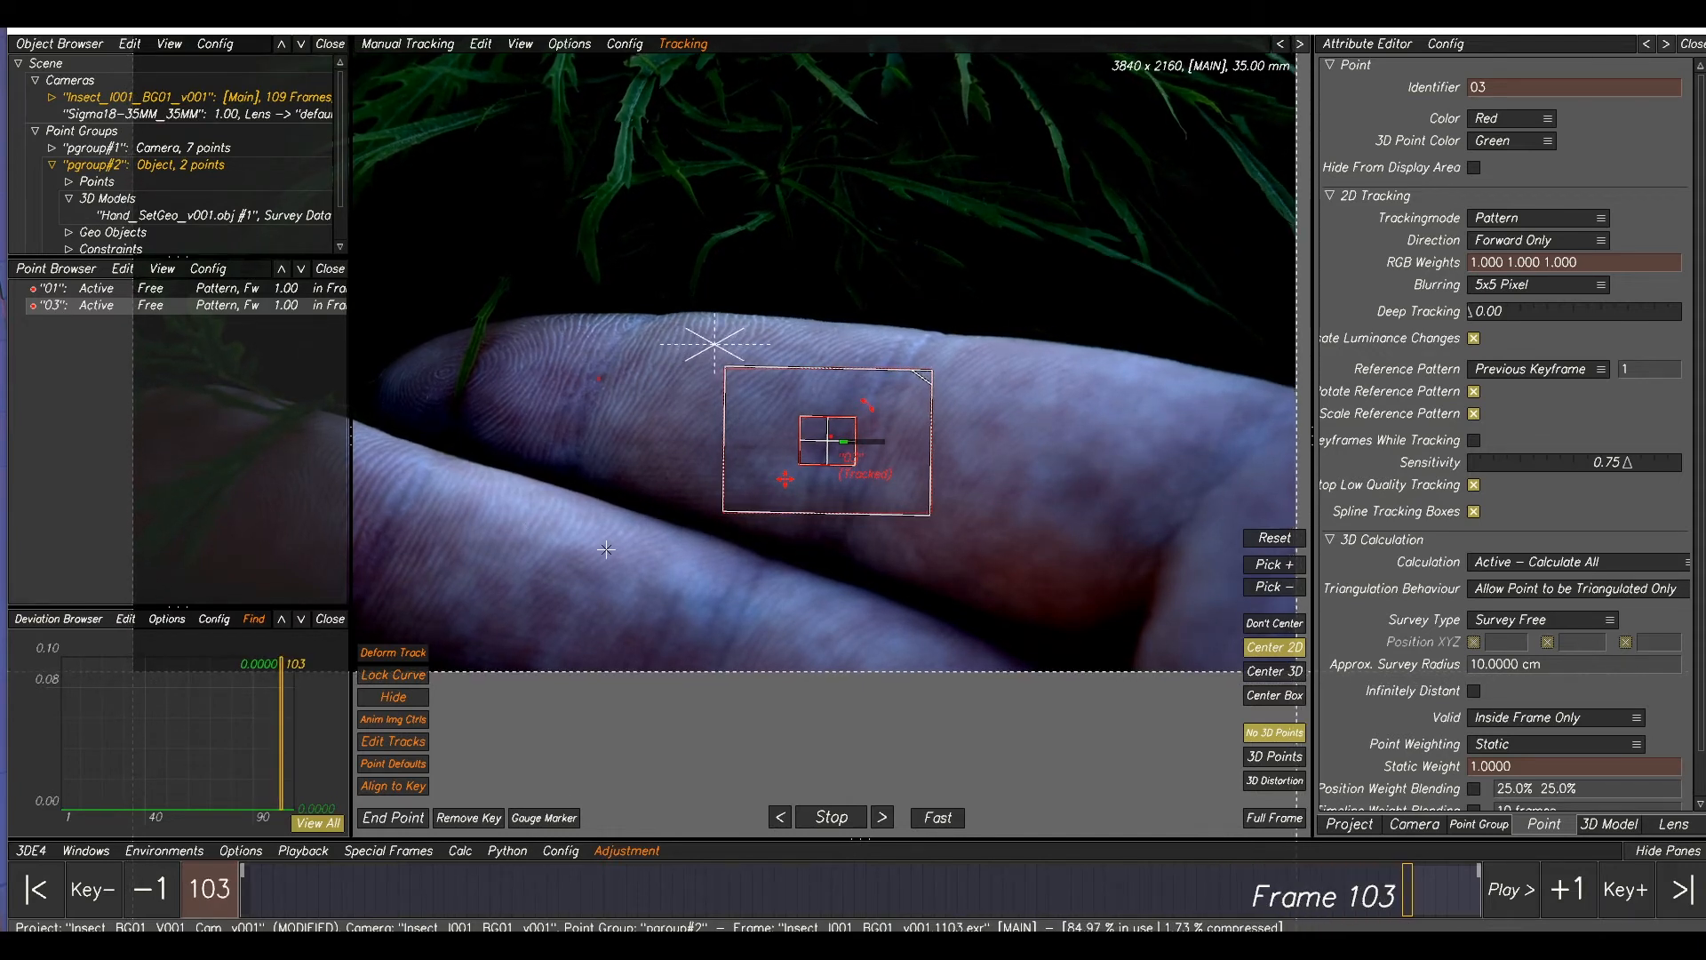
drag(1438, 902, 1480, 887)
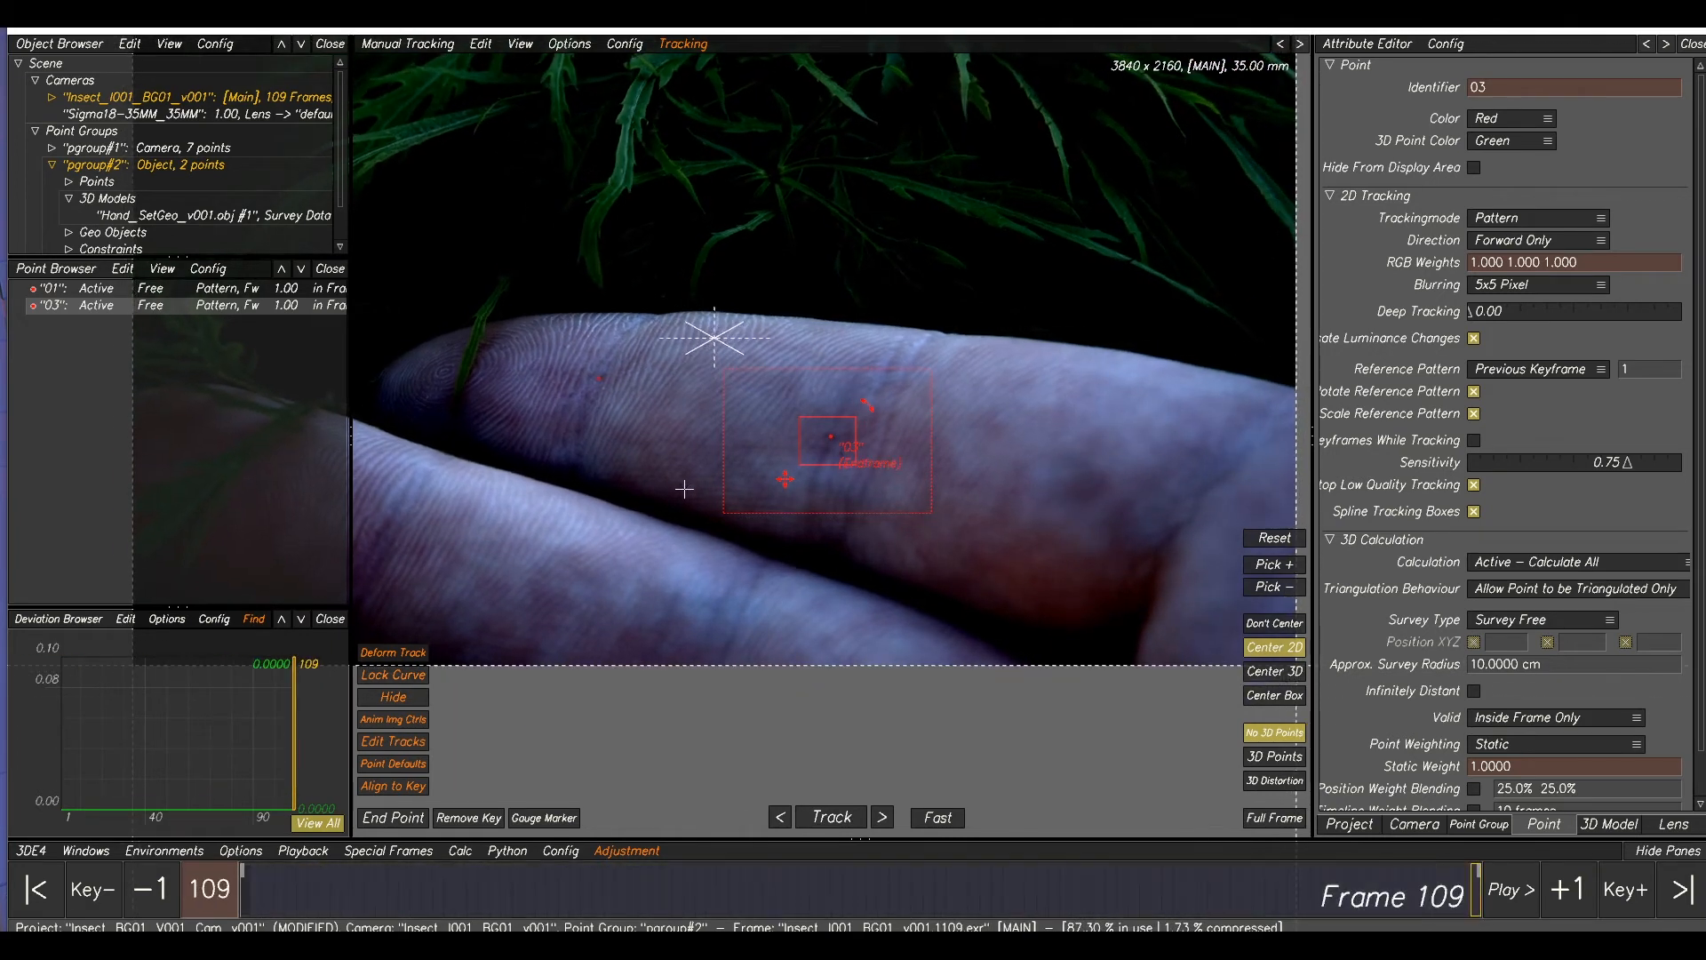
- At frame 109, place a point on the lower finger near its fingertip and track it backward to frame 1
middle_drag(436, 555, 743, 522)
click(739, 517)
scroll(711, 480, up, 3)
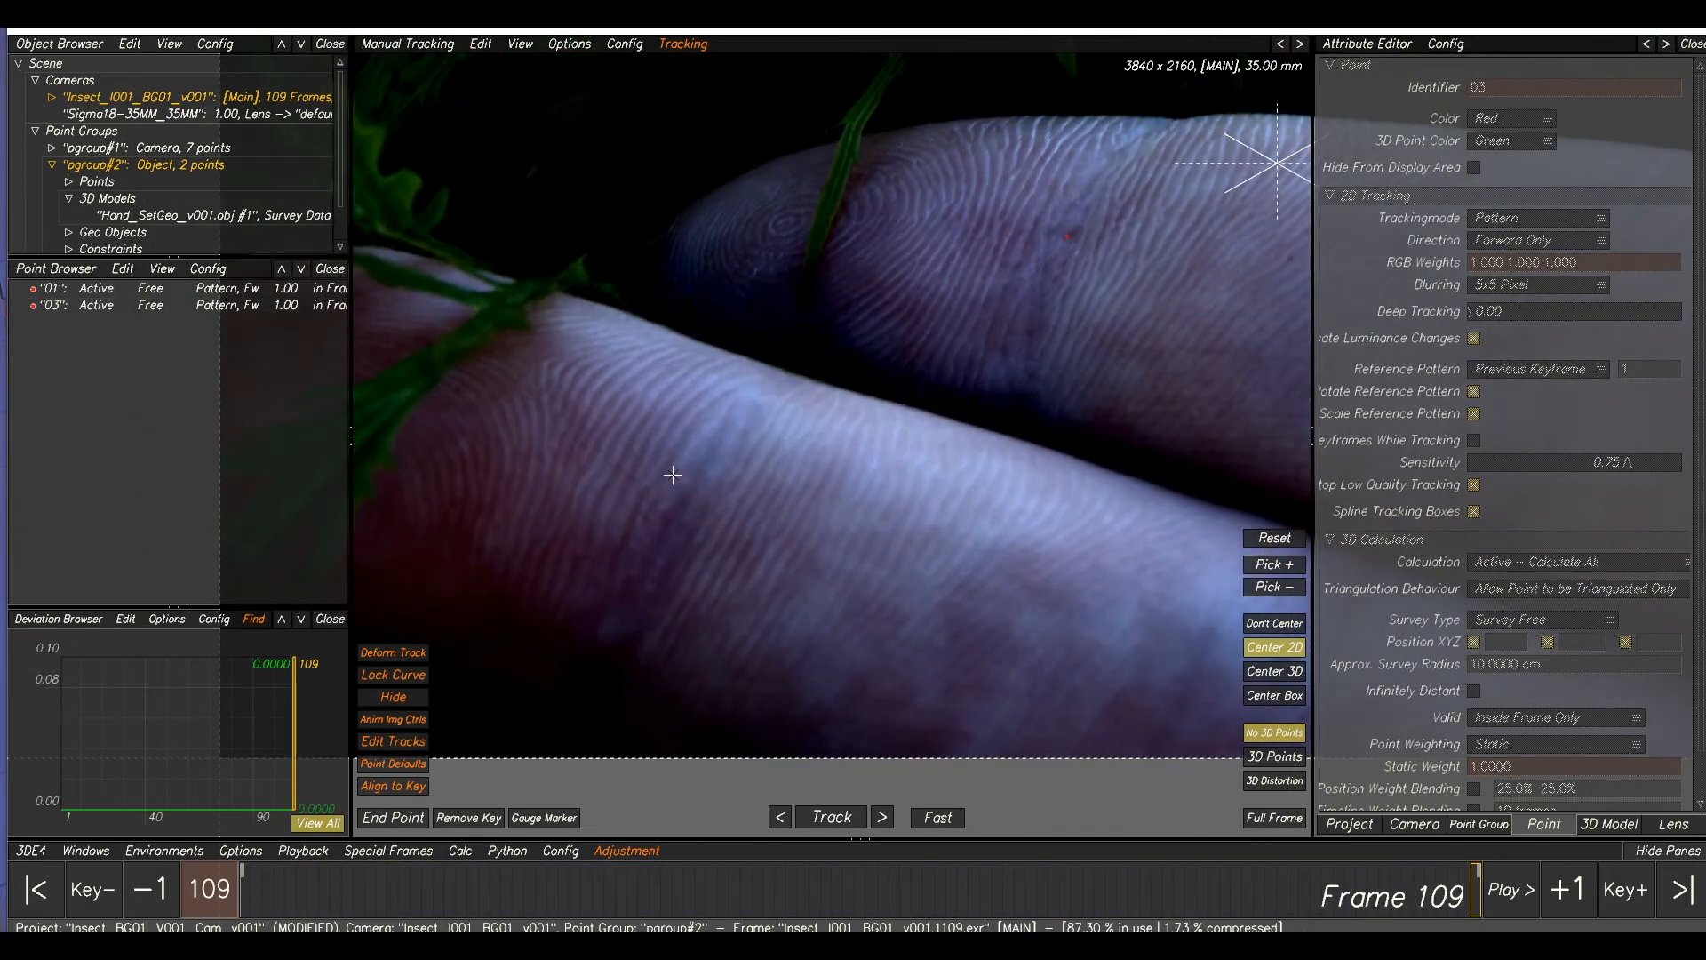
ctrl+click(659, 480)
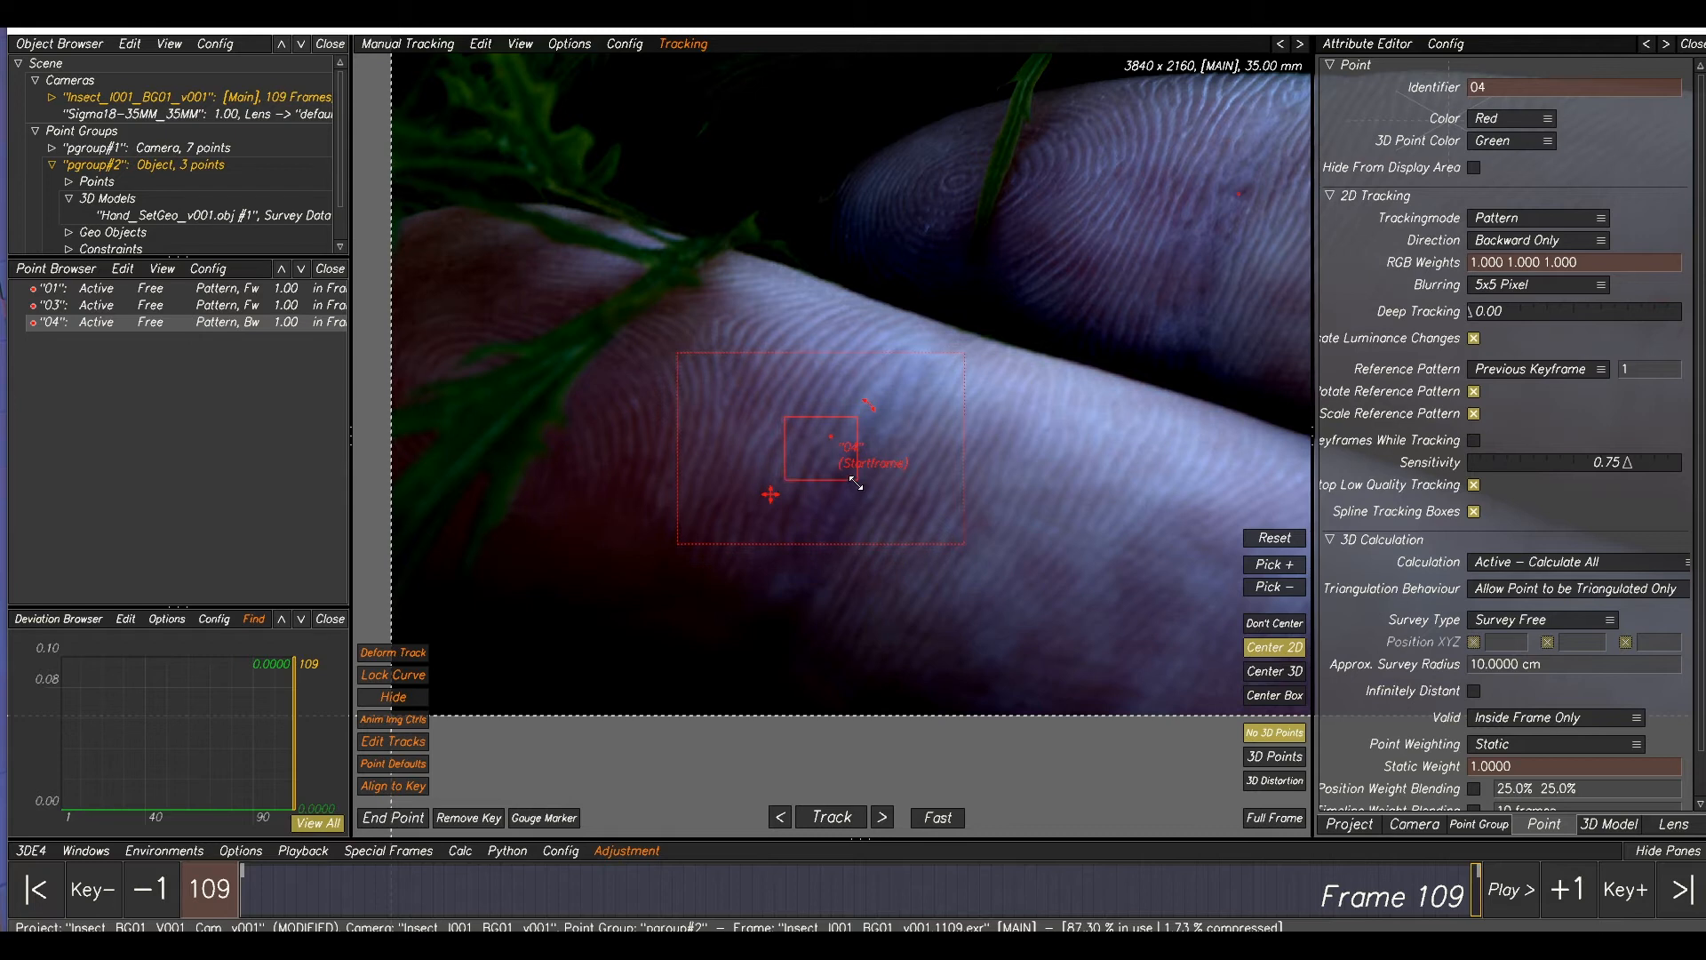
click(797, 830)
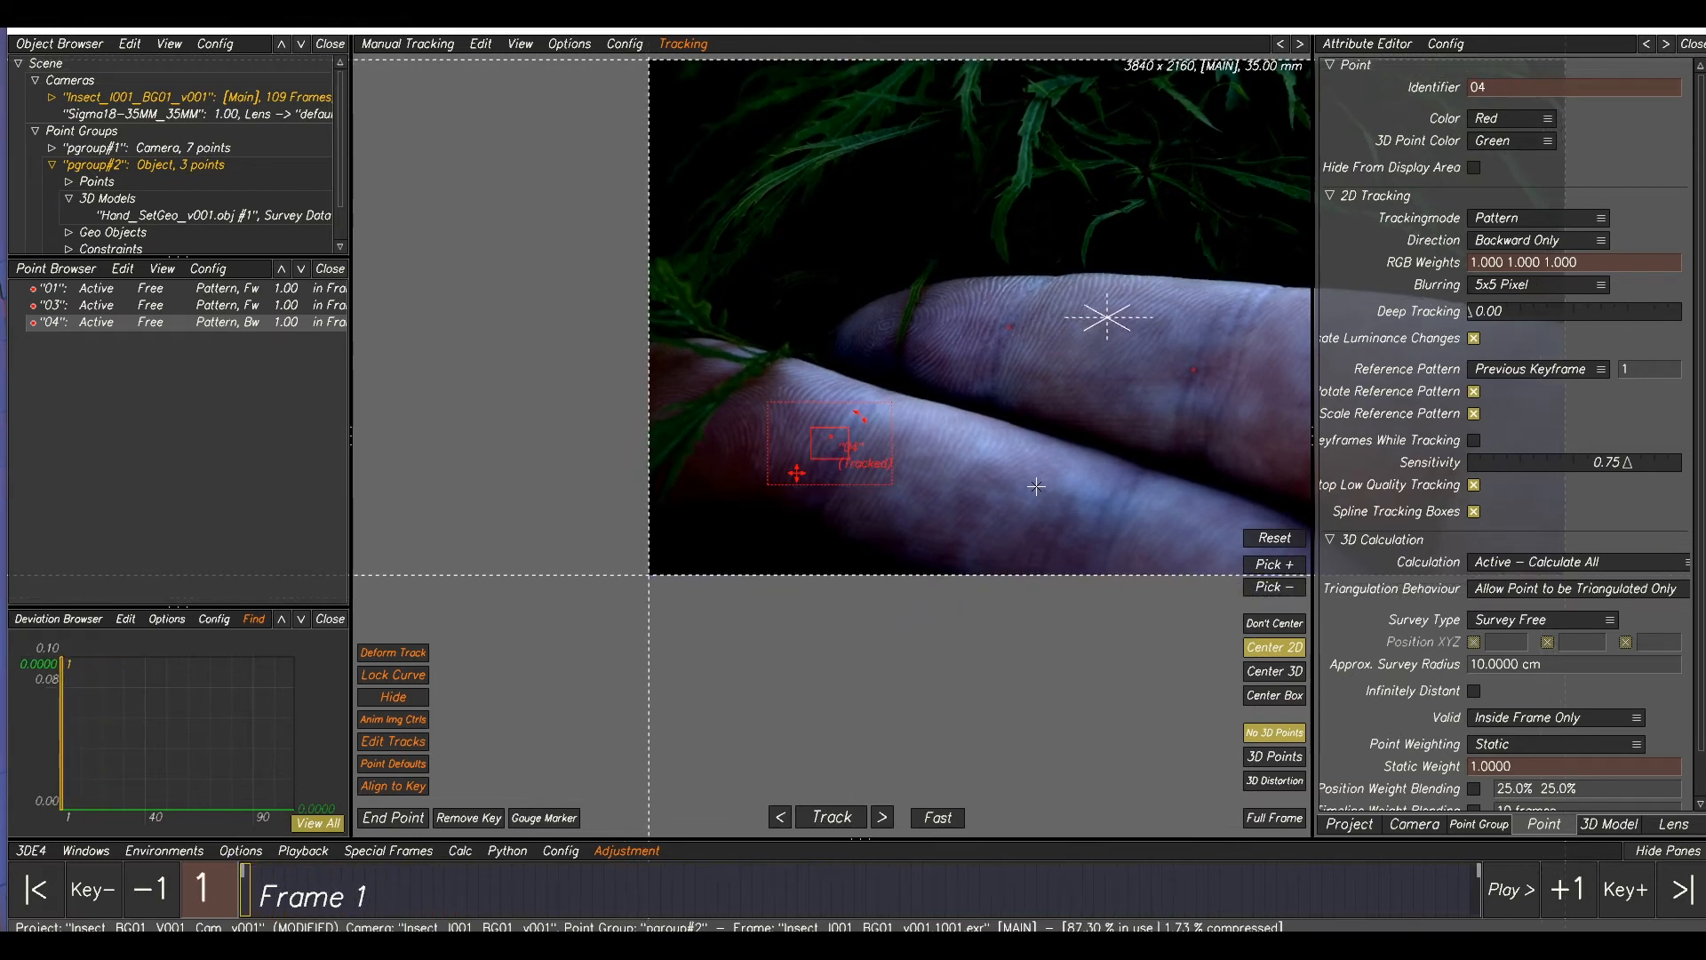
- At frame 1, place a point on the lower finger's joint crease and track it forward through the shot
scroll(1037, 486, up, 4)
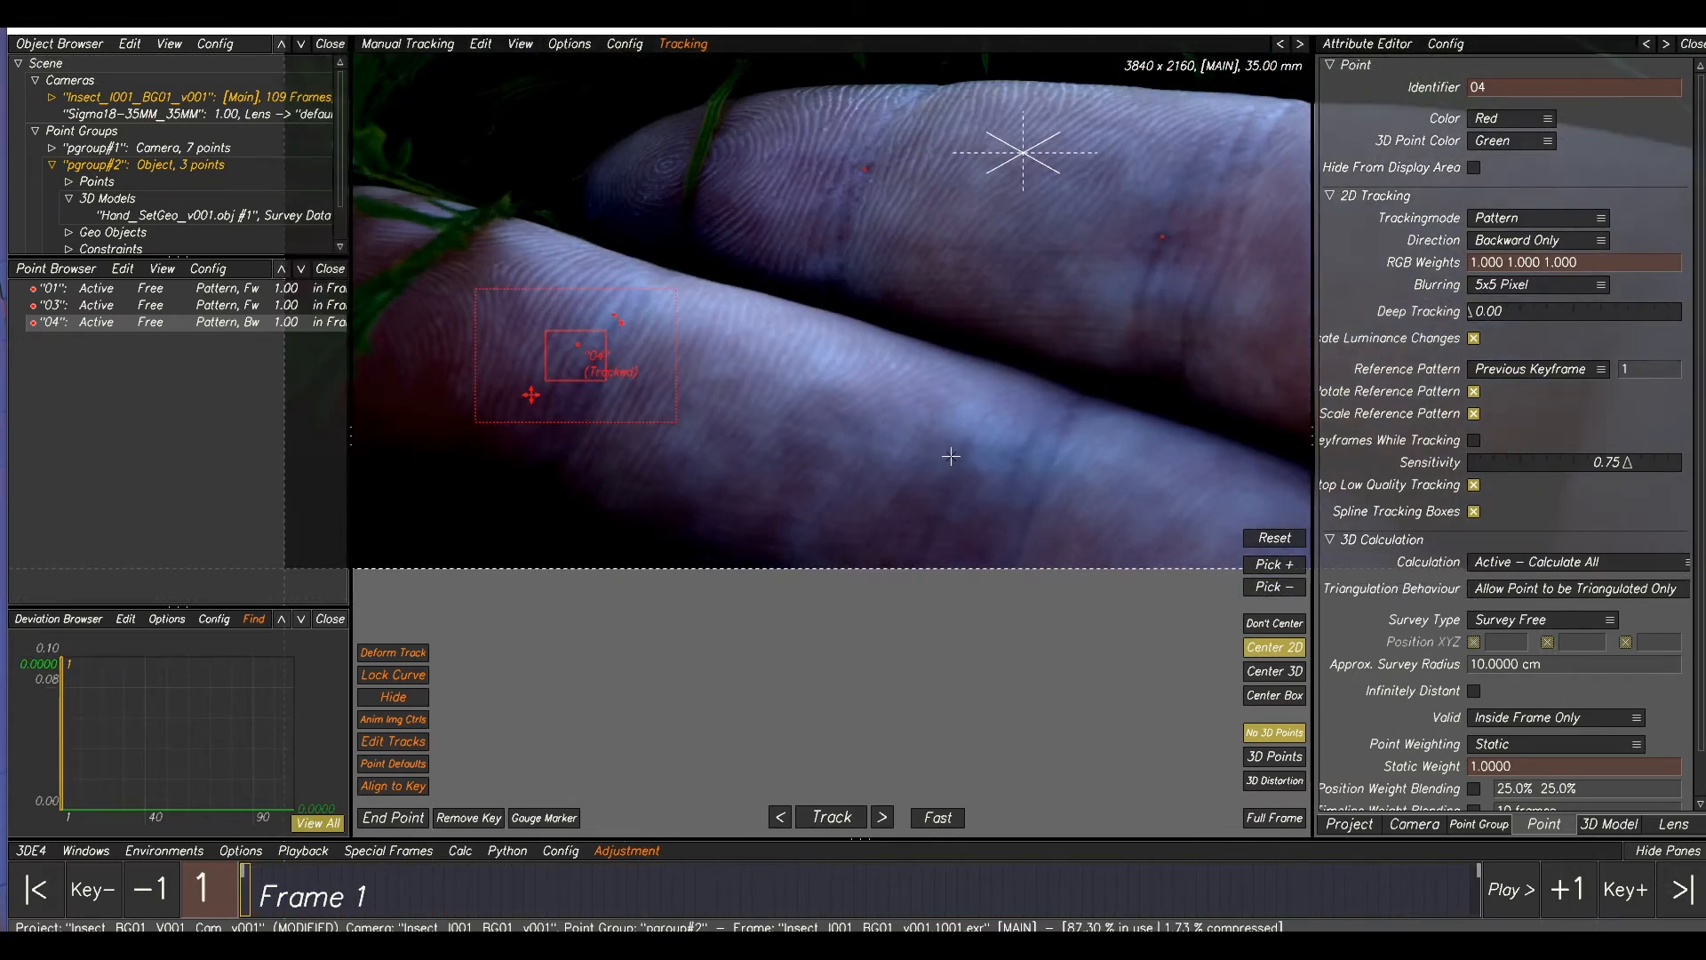
ctrl+click(965, 447)
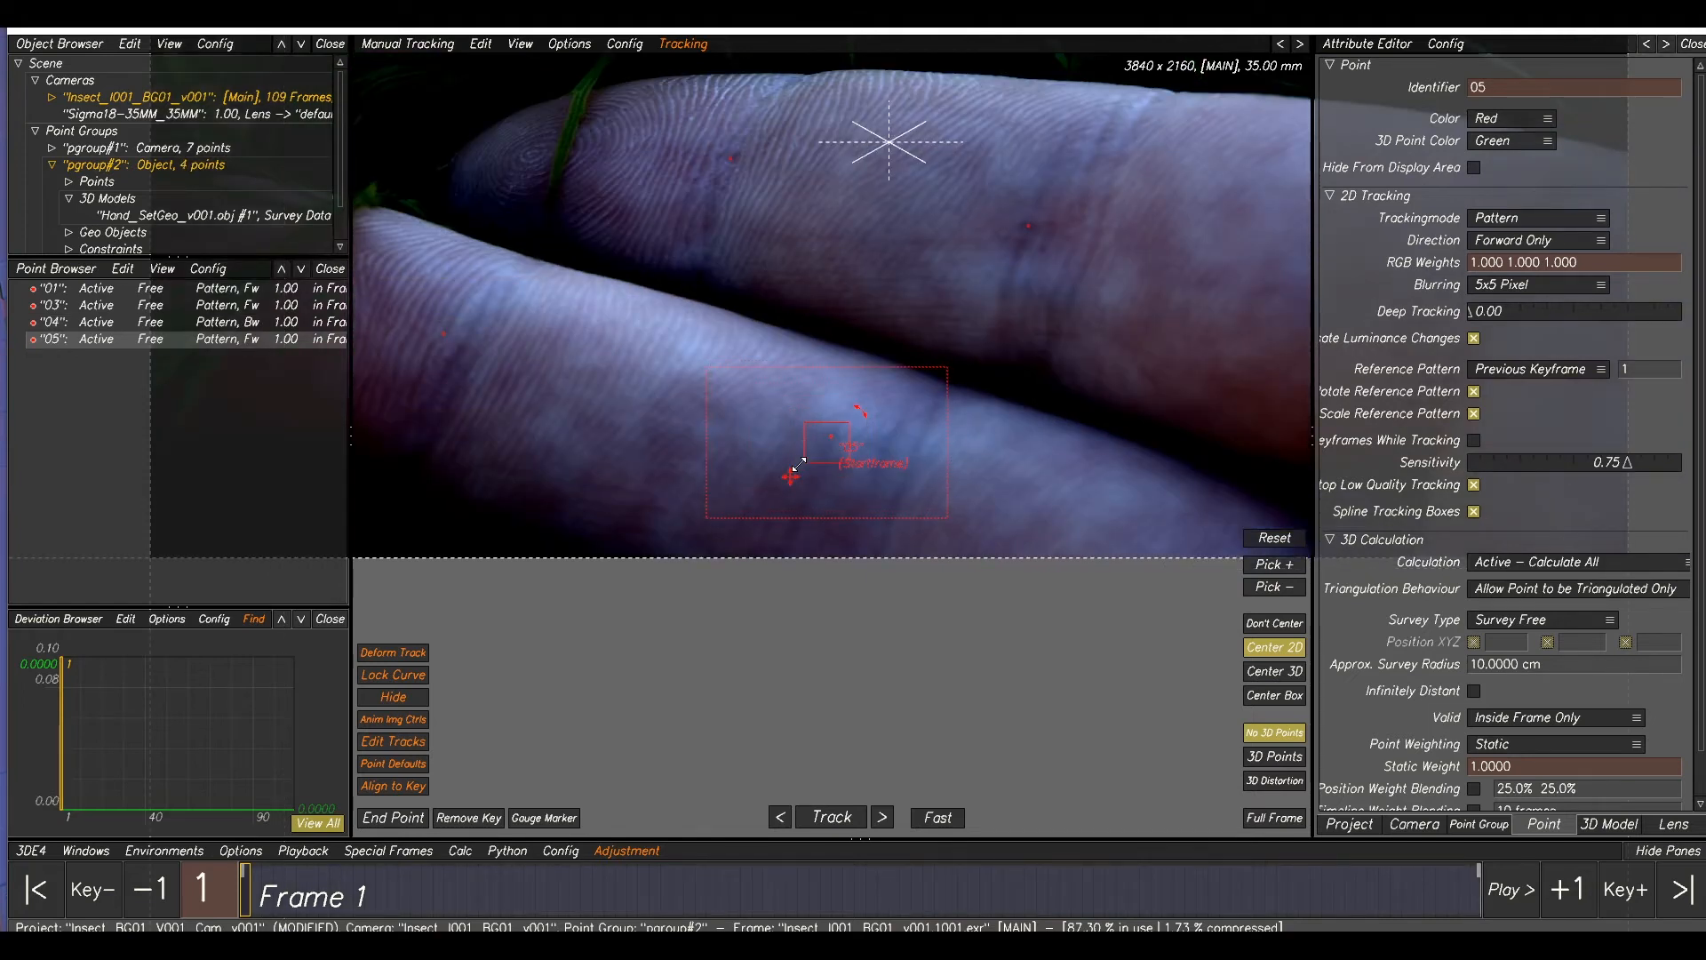
click(835, 817)
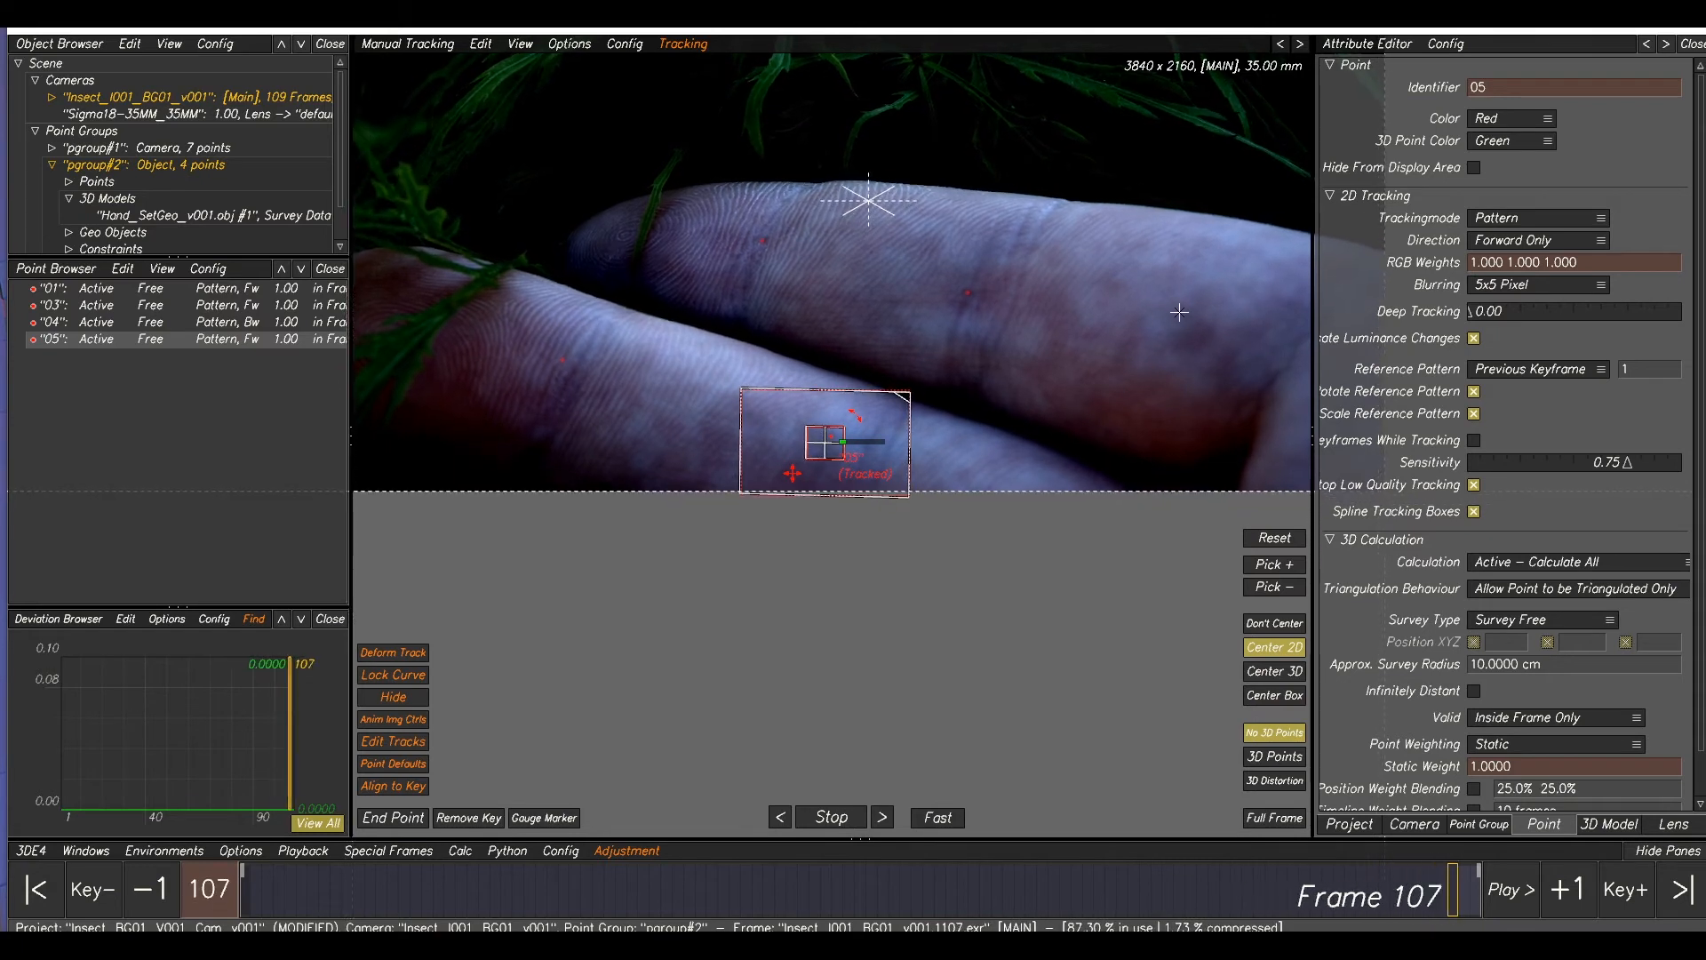
drag(1429, 891, 1122, 891)
middle_drag(597, 212, 768, 268)
click(769, 274)
right_drag(771, 281, 838, 309)
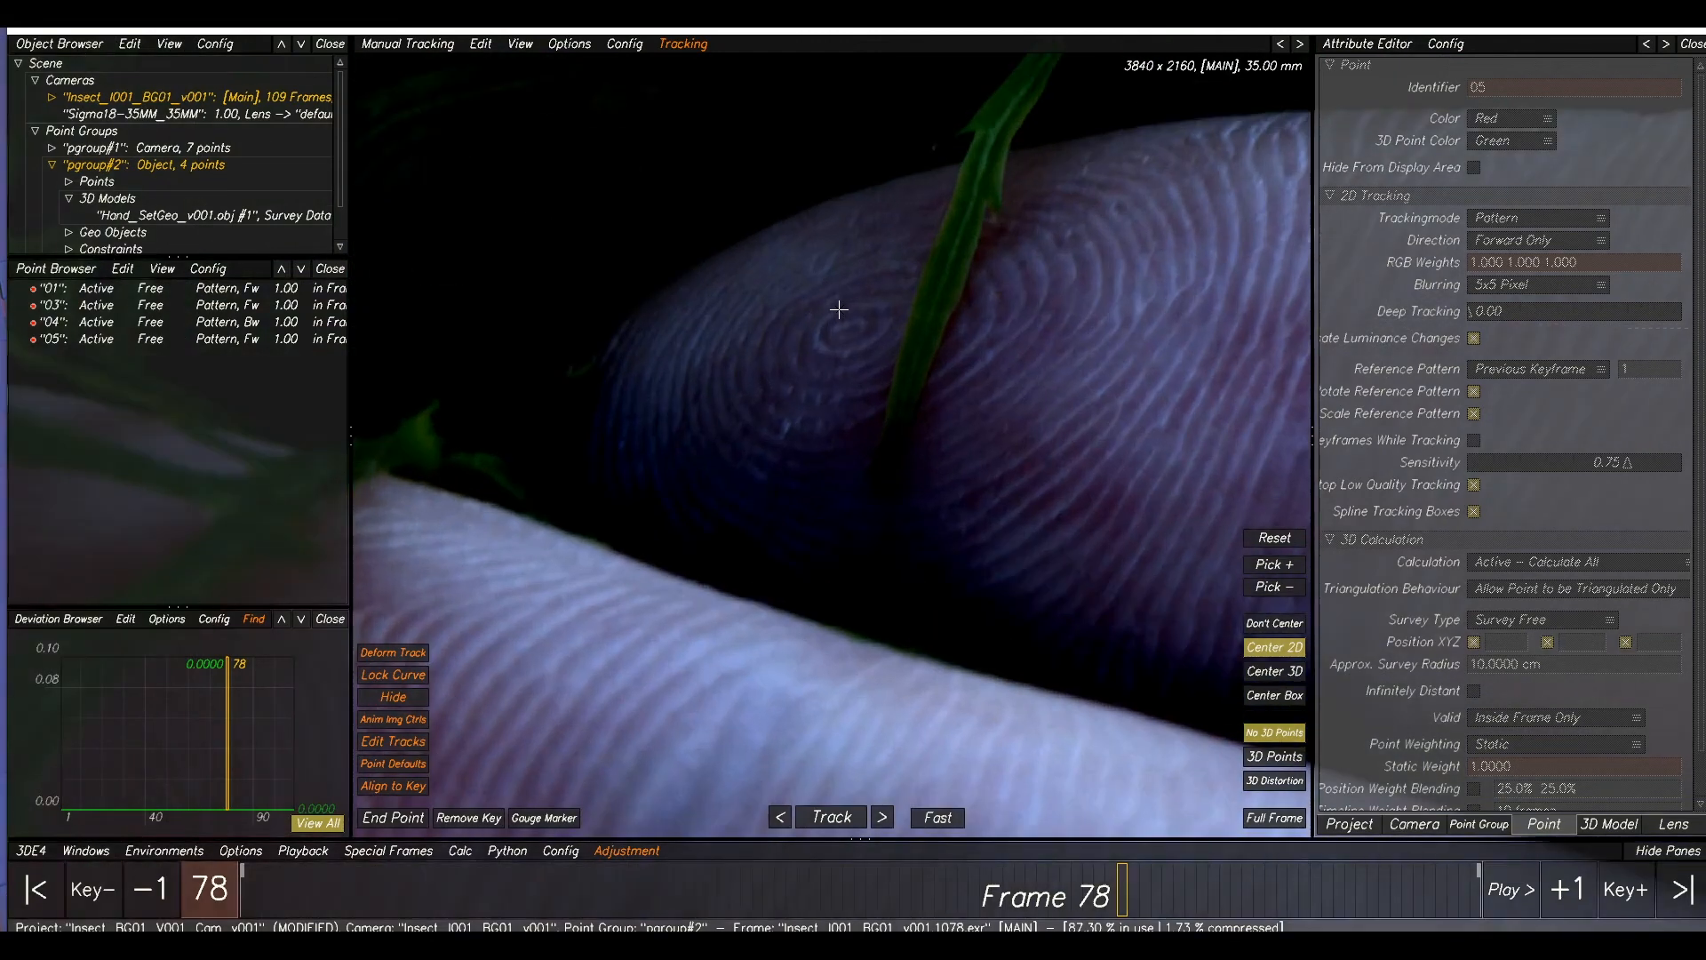
ctrl+click(823, 336)
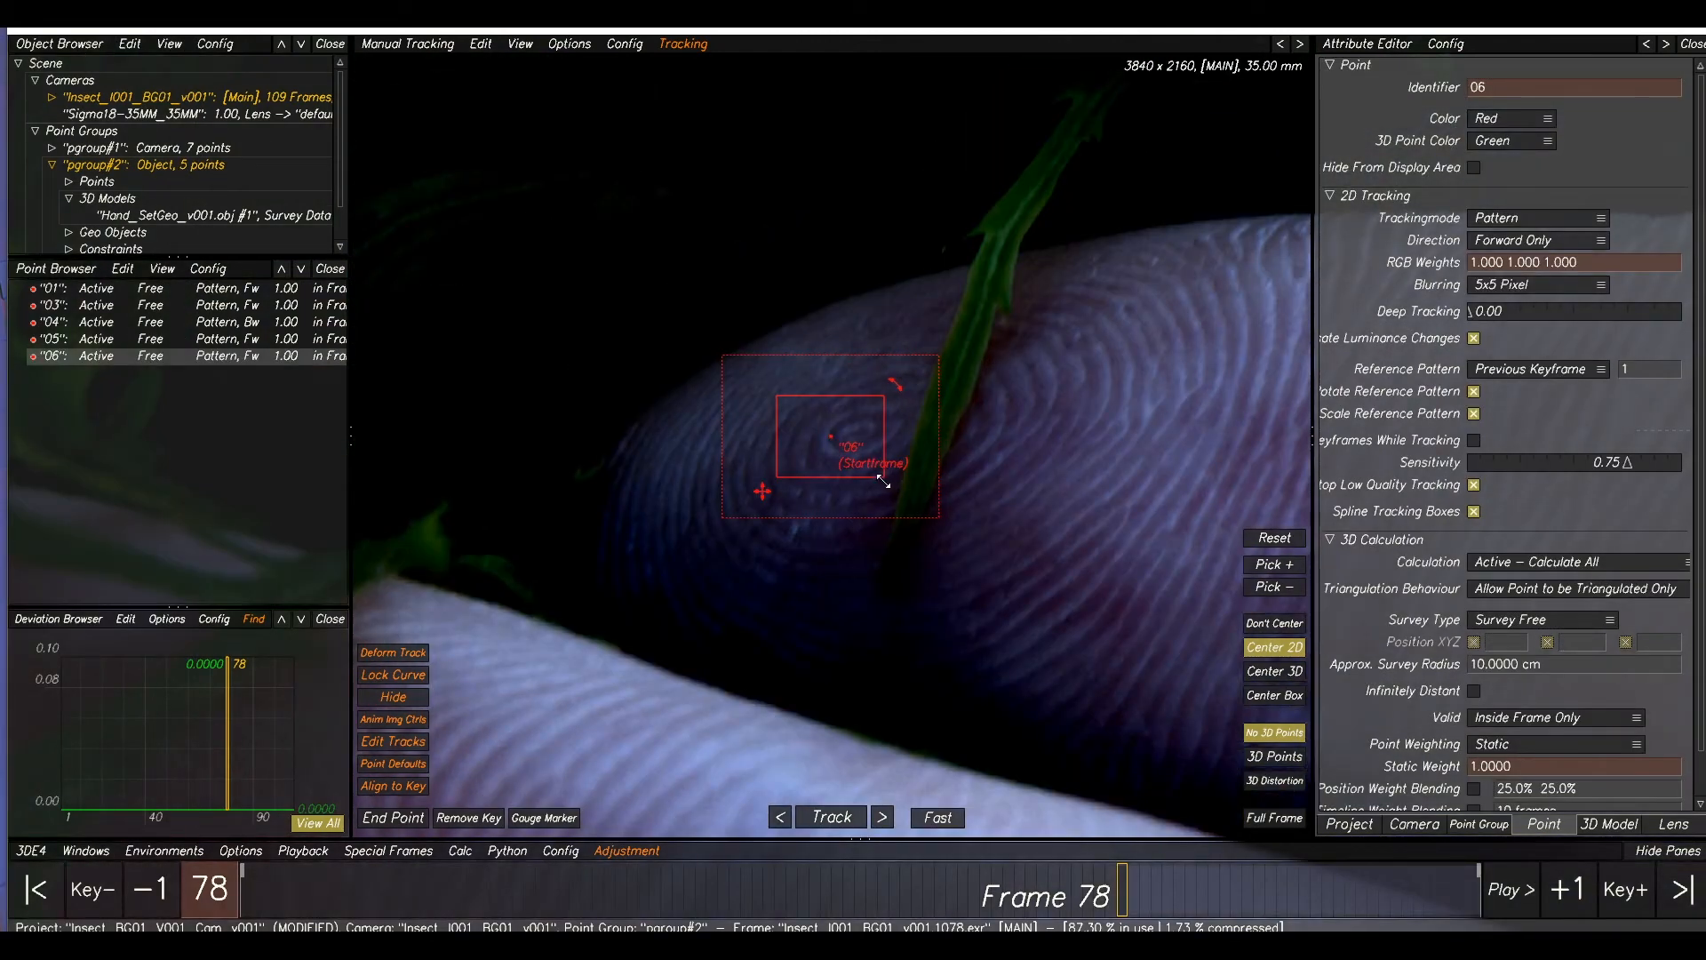
drag(779, 397, 796, 407)
right_drag(905, 408, 918, 387)
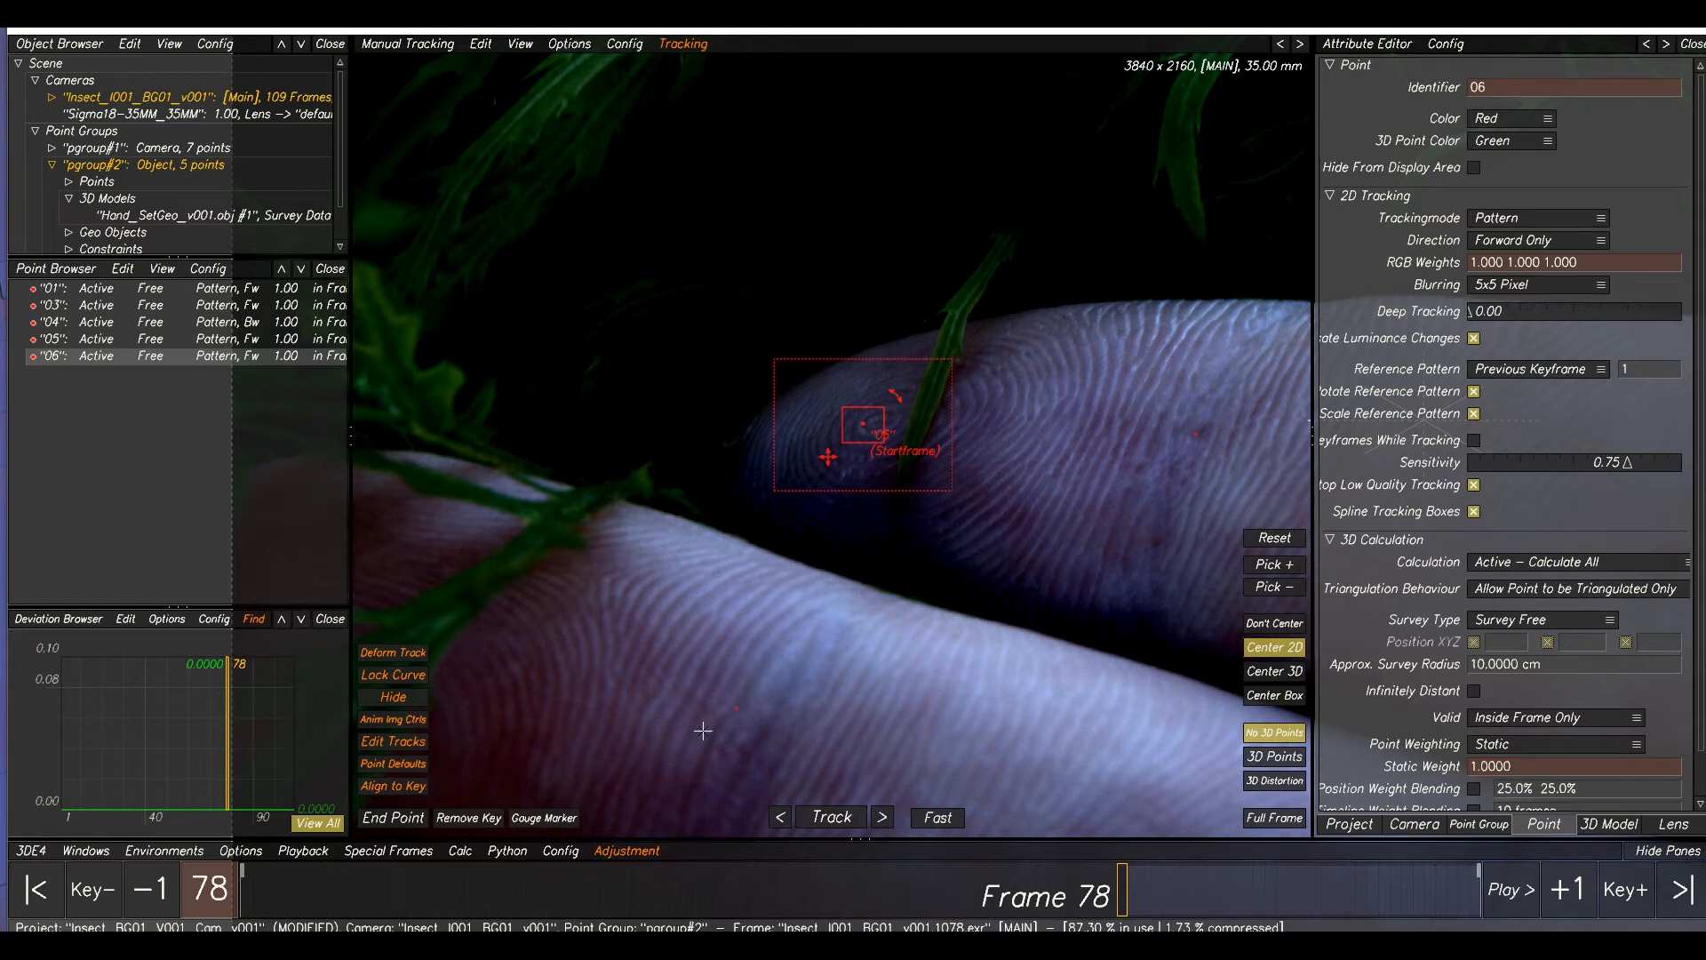
key(Delete)
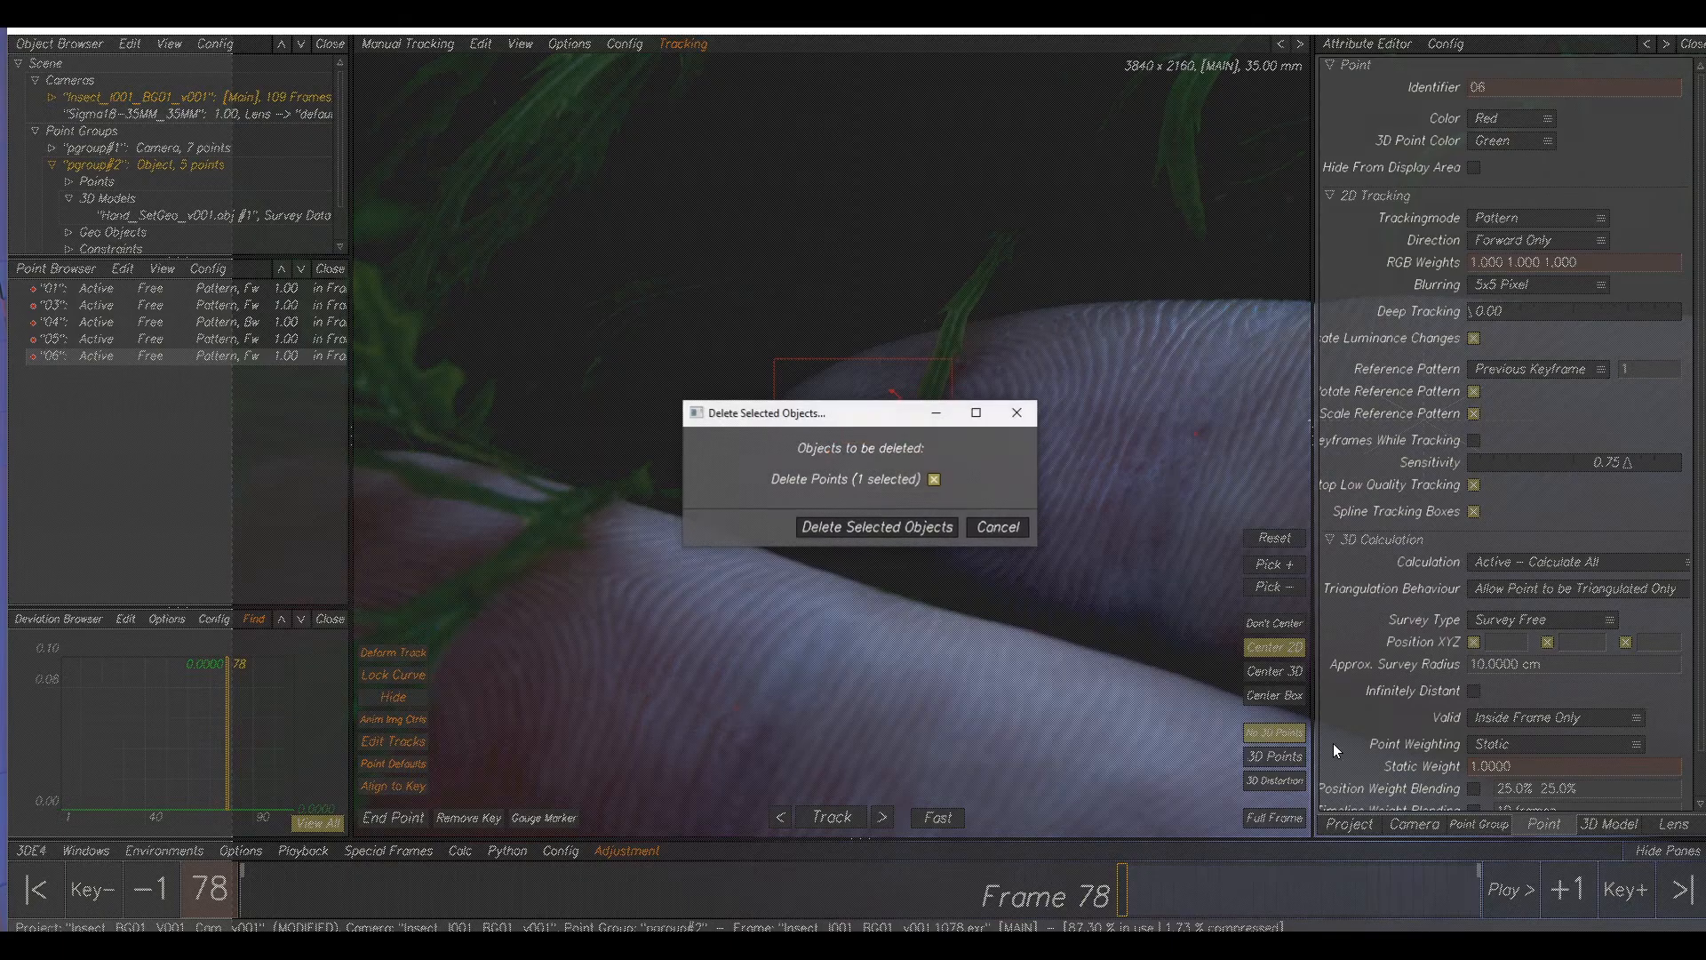
click(857, 533)
- At frame 109, place a point on the upper finger's fingertip whorl, resize its pattern box and track it backward to frame 1
drag(1122, 902, 1477, 900)
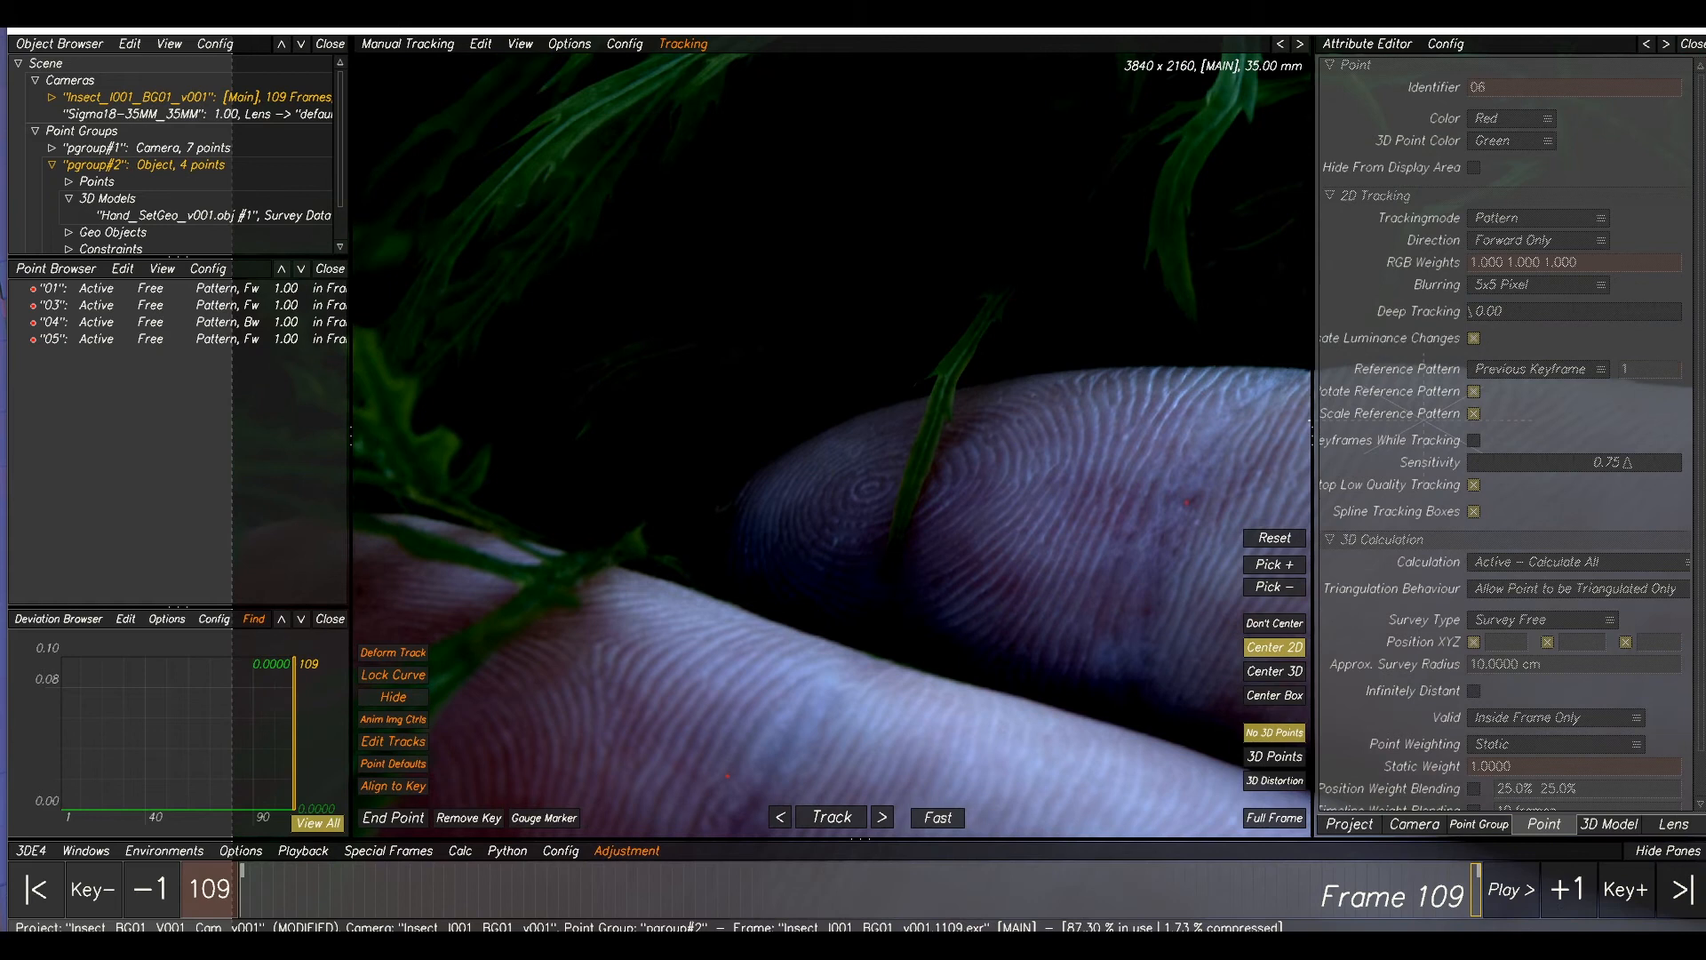
ctrl+click(928, 518)
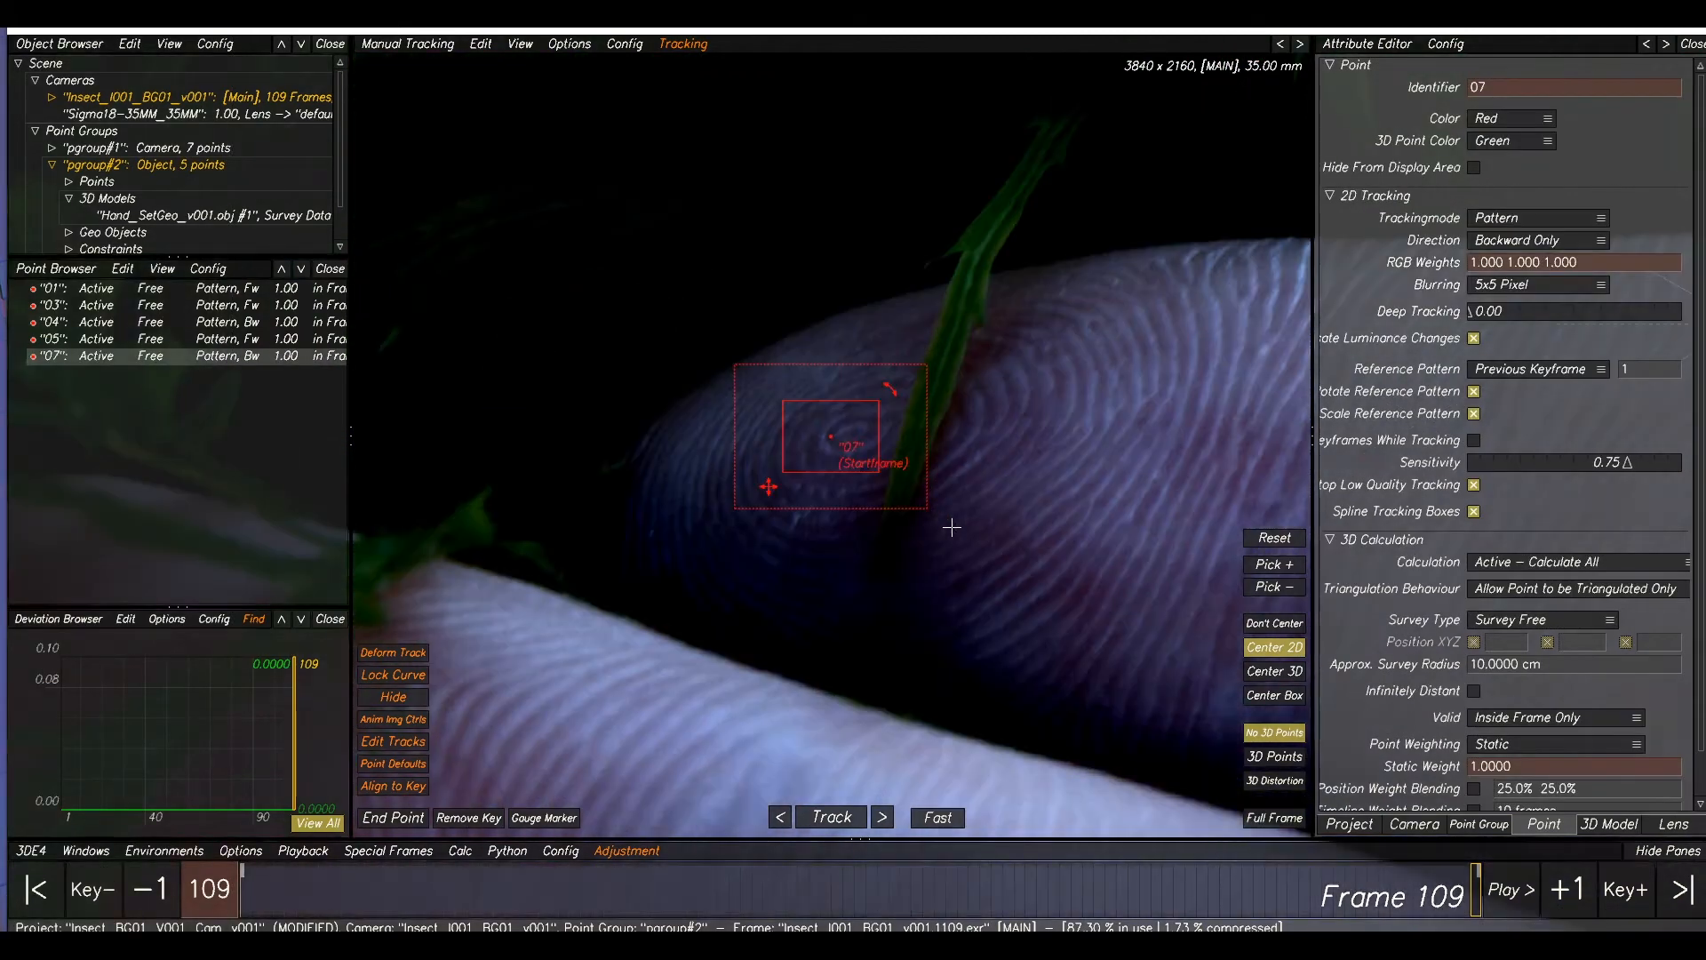
drag(877, 476, 856, 459)
drag(779, 403, 789, 410)
click(831, 817)
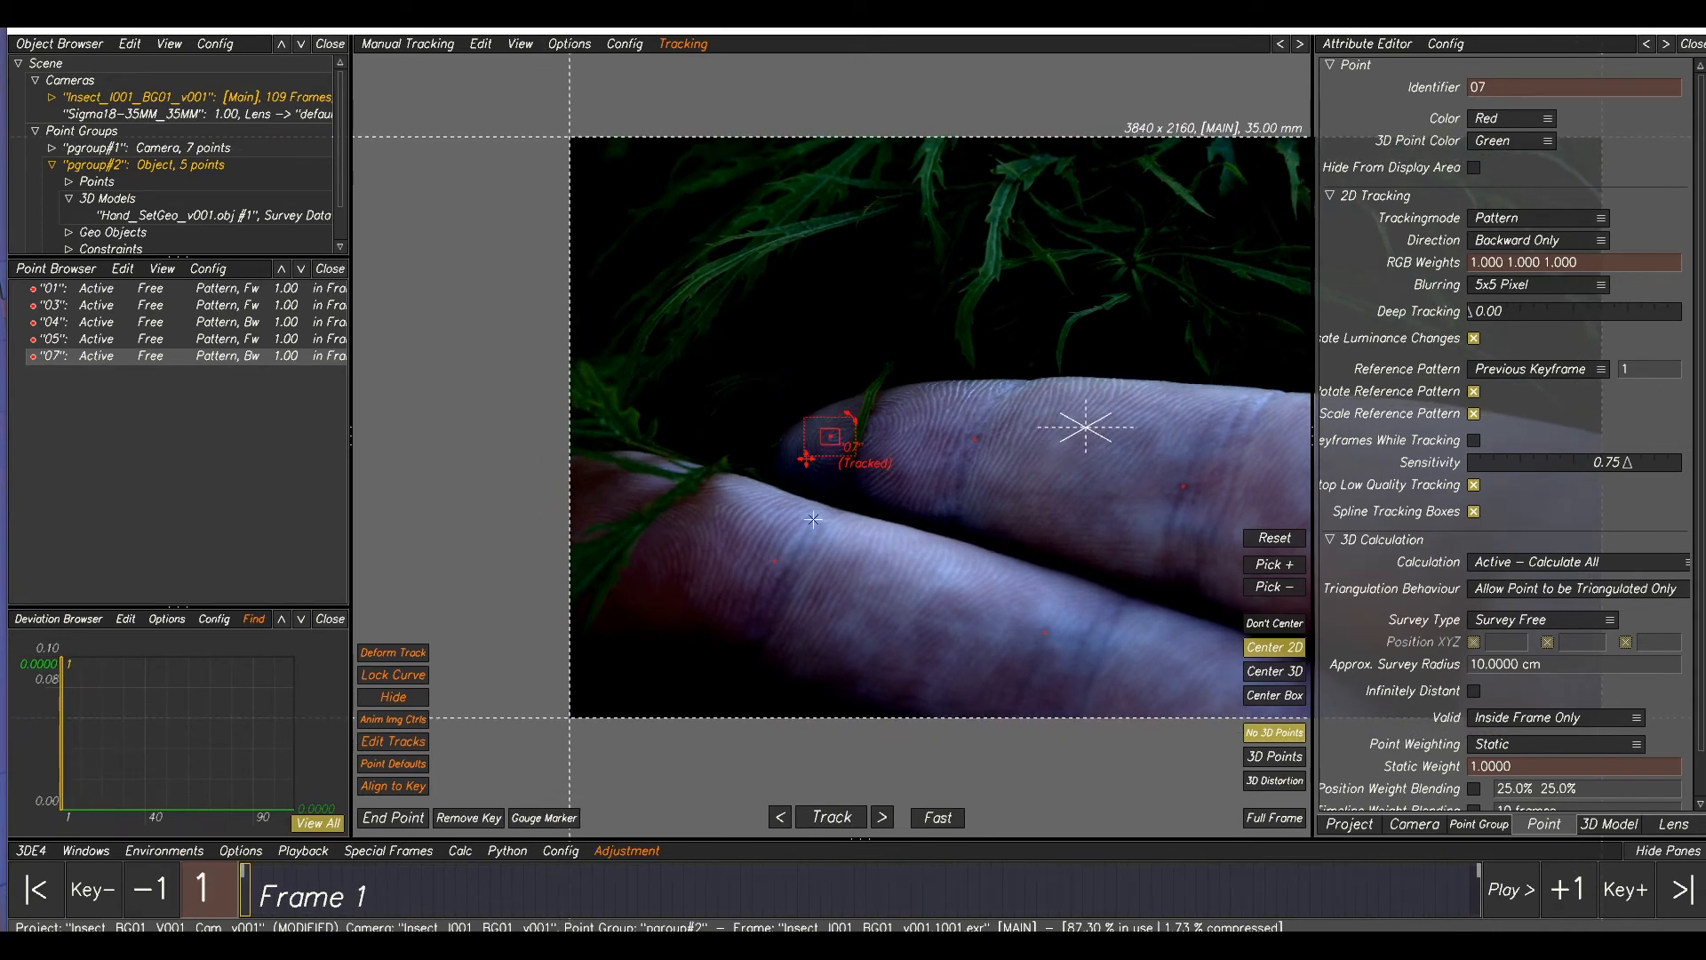
- At frame 1, place a point on the lower finger's fingertip beside the leaf and track it forward to frame 109
scroll(813, 519, up, 2)
click(704, 525)
scroll(700, 522, up, 2)
ctrl+click(683, 494)
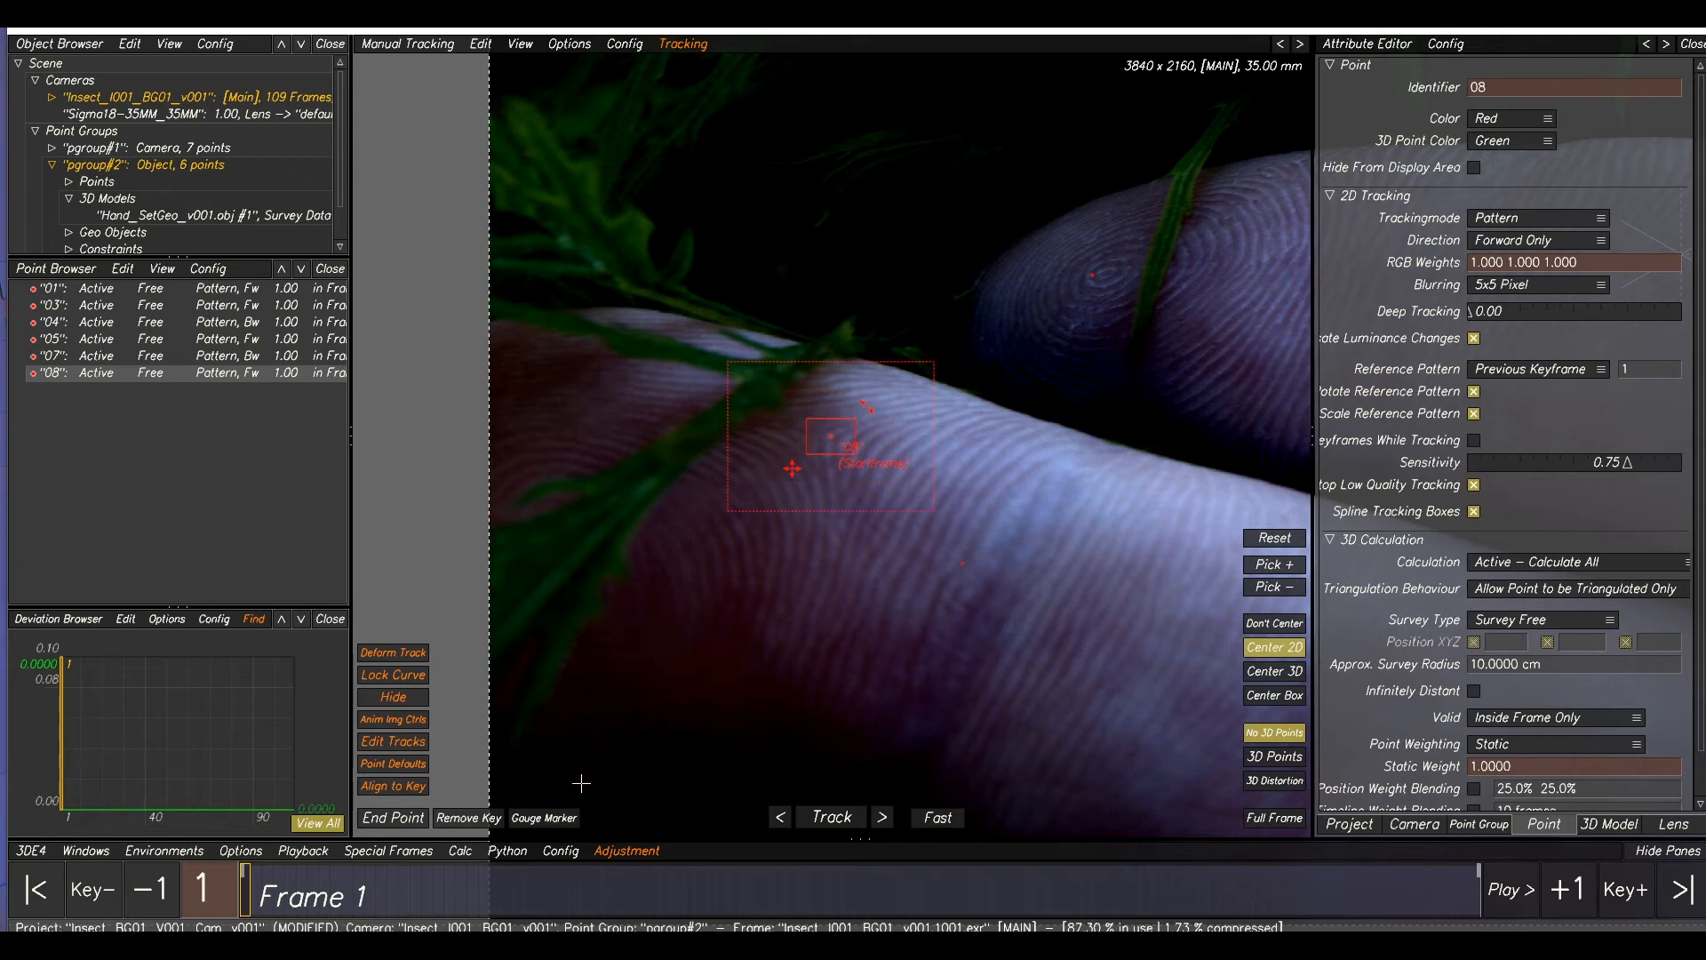
click(831, 817)
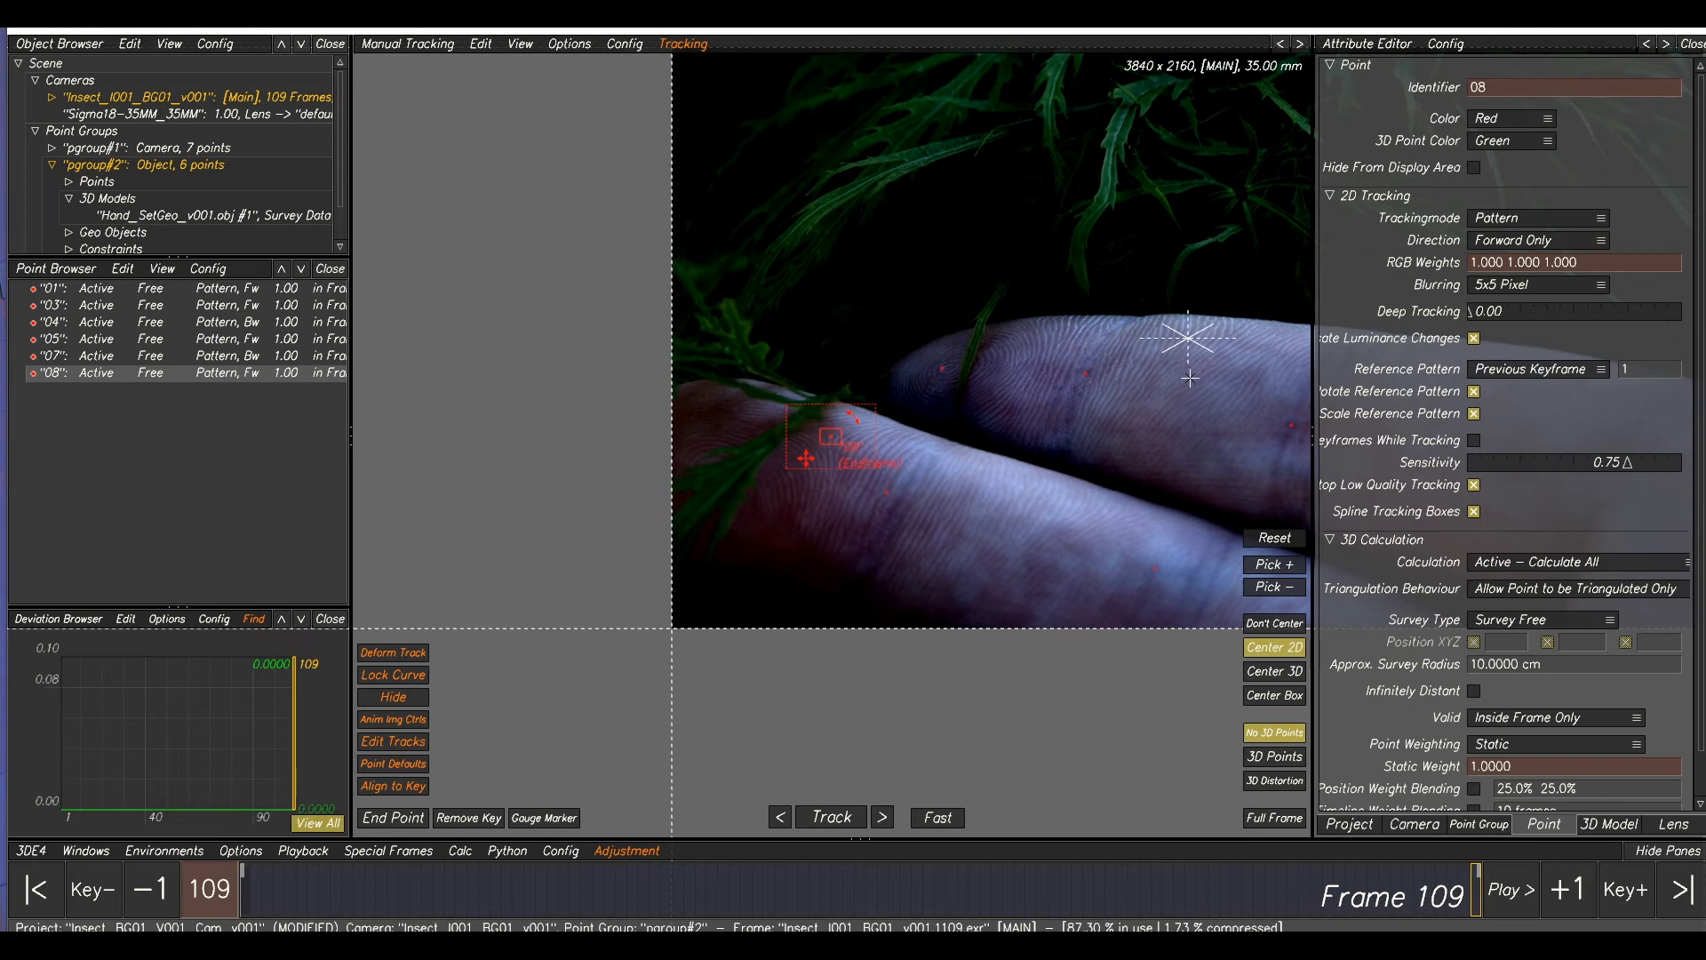
- At frame 109, place a point at the base of the upper finger, enlarge its search and pattern boxes, and track it backward
middle_drag(1147, 411, 987, 389)
click(1040, 397)
middle_drag(1128, 414, 1061, 395)
scroll(1074, 455, up, 2)
ctrl+click(1059, 471)
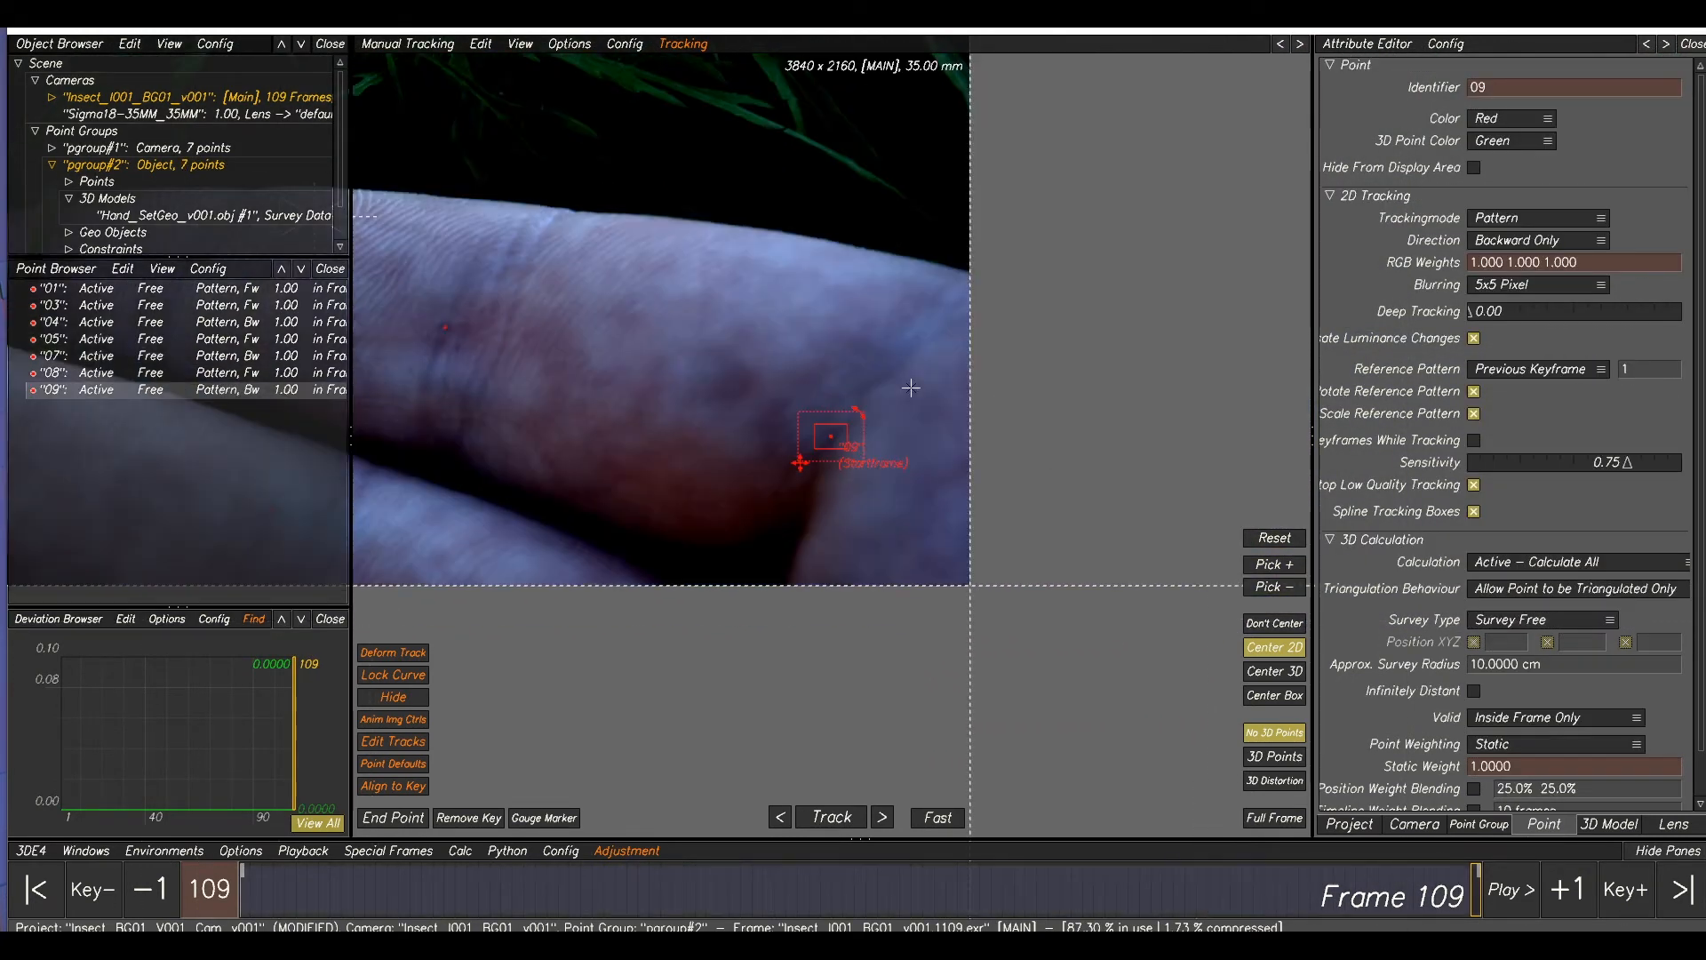
drag(858, 412, 959, 324)
drag(847, 426, 876, 405)
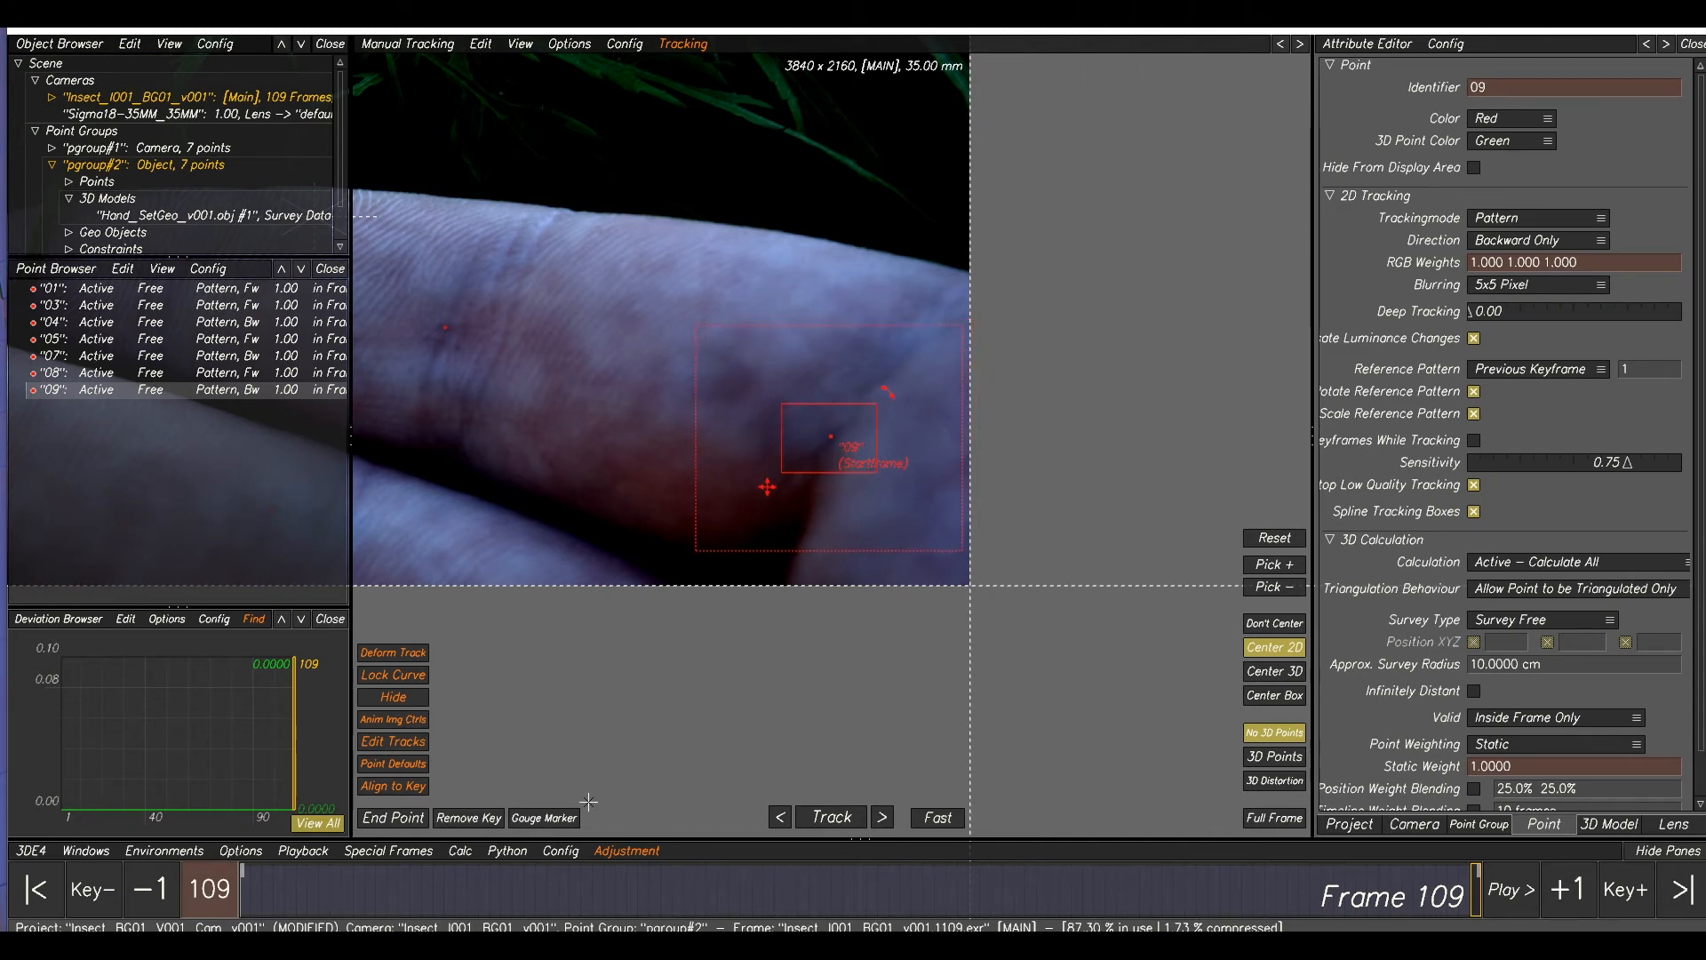
click(832, 816)
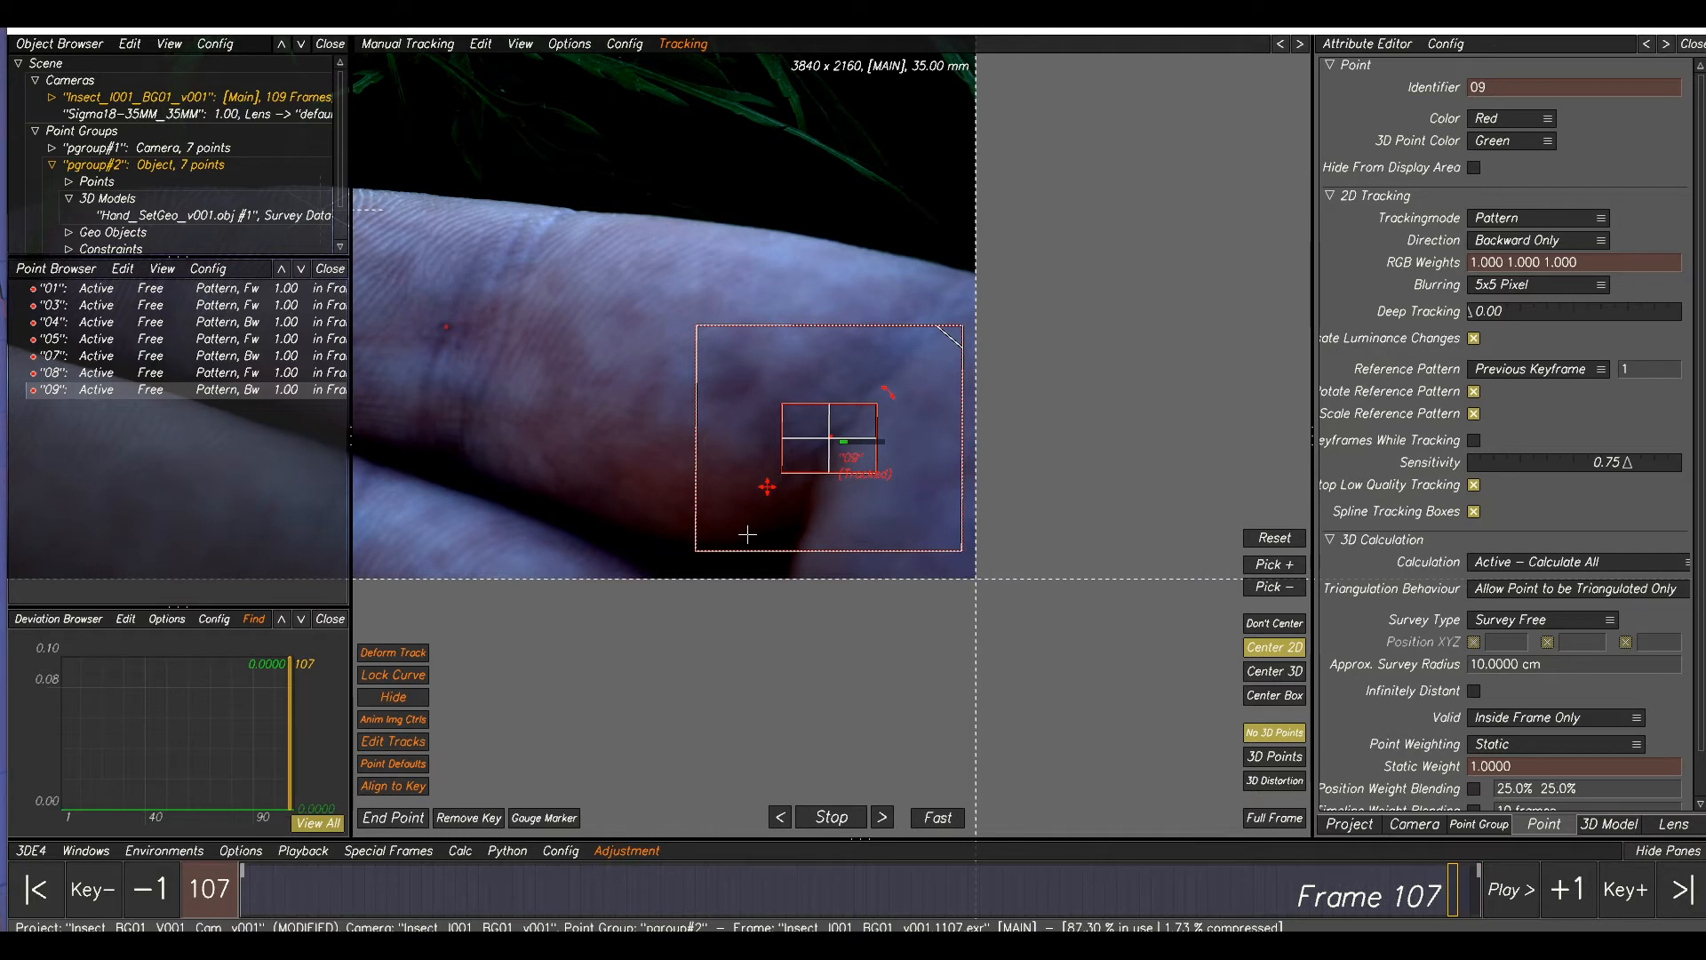
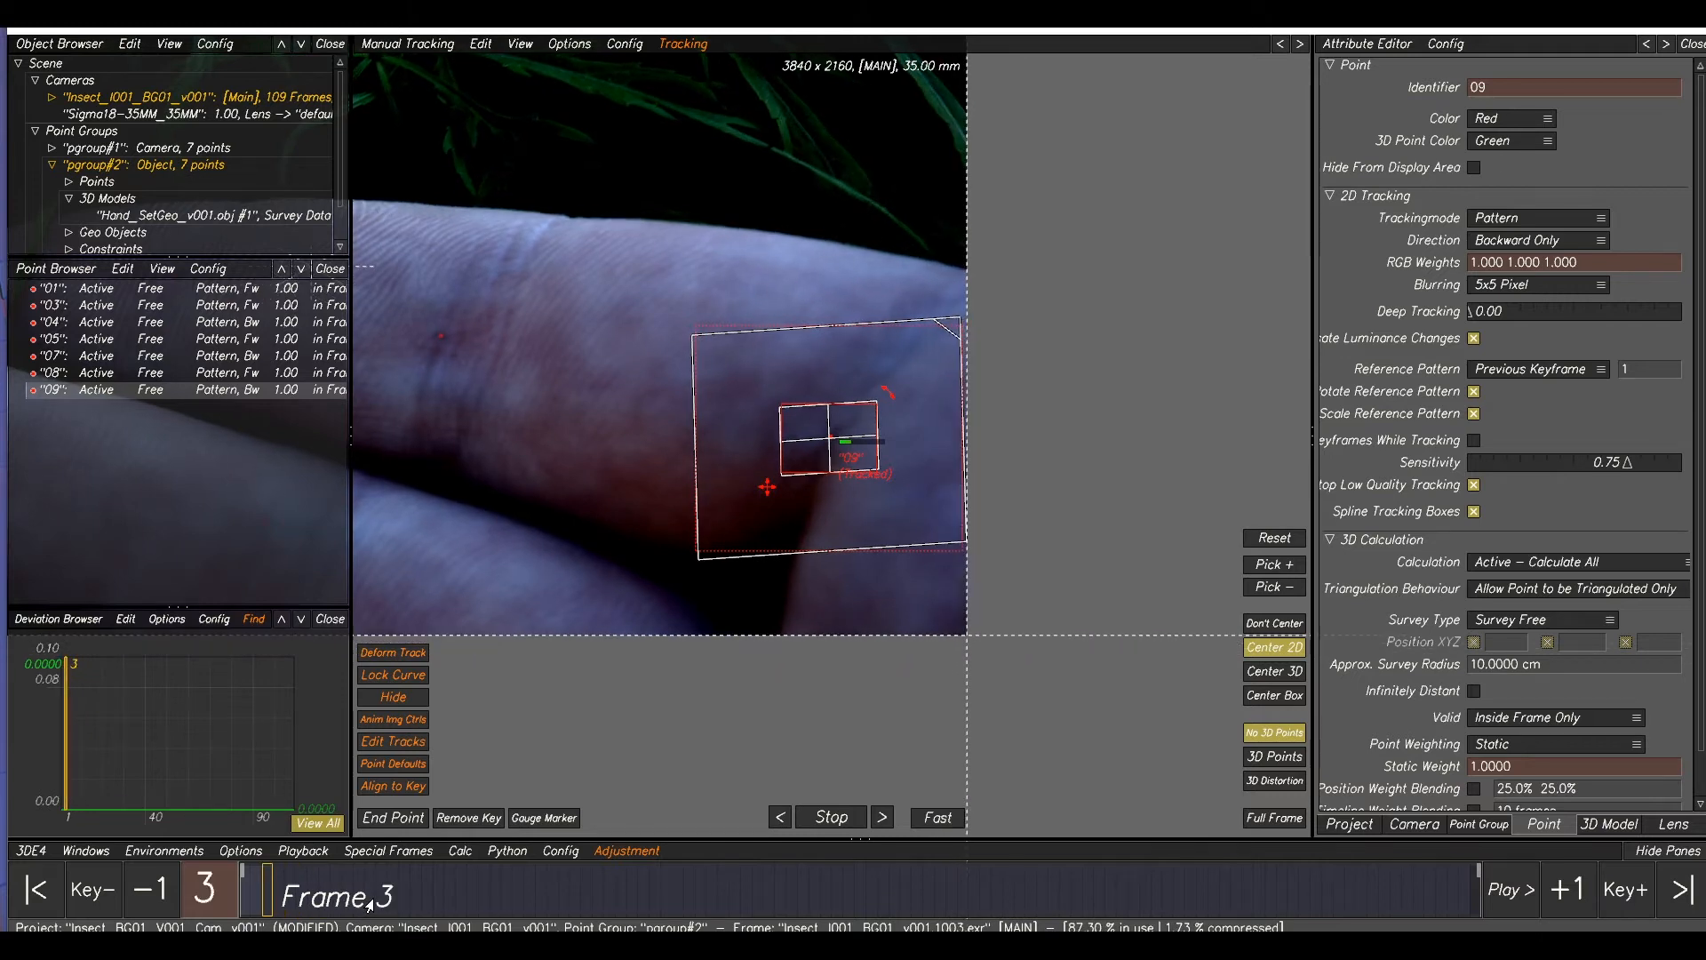
- At frame 1, place a point on the upper finger's top edge beyond the fingertip crease, widen its search area and track it forward
drag(309, 891, 242, 880)
scroll(470, 474, down, 3)
scroll(470, 474, down, 1)
middle_drag(470, 474, 907, 459)
click(868, 385)
scroll(904, 307, up, 5)
middle_drag(1011, 324, 1110, 337)
scroll(782, 343, up, 2)
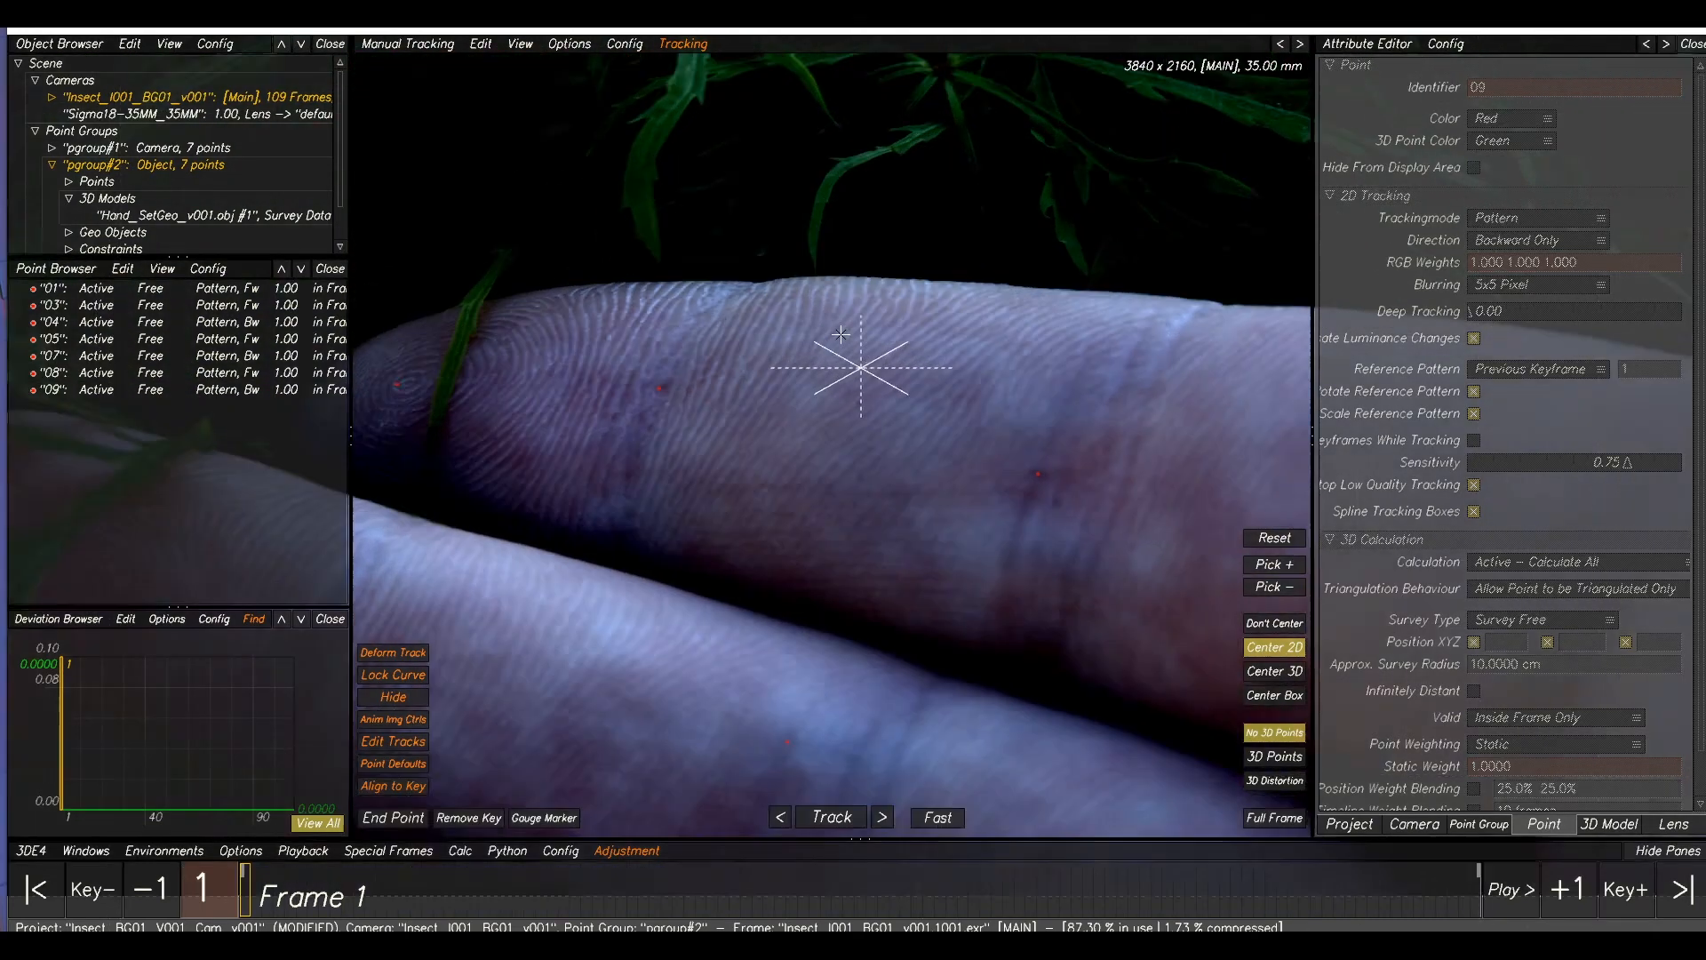
ctrl+click(897, 301)
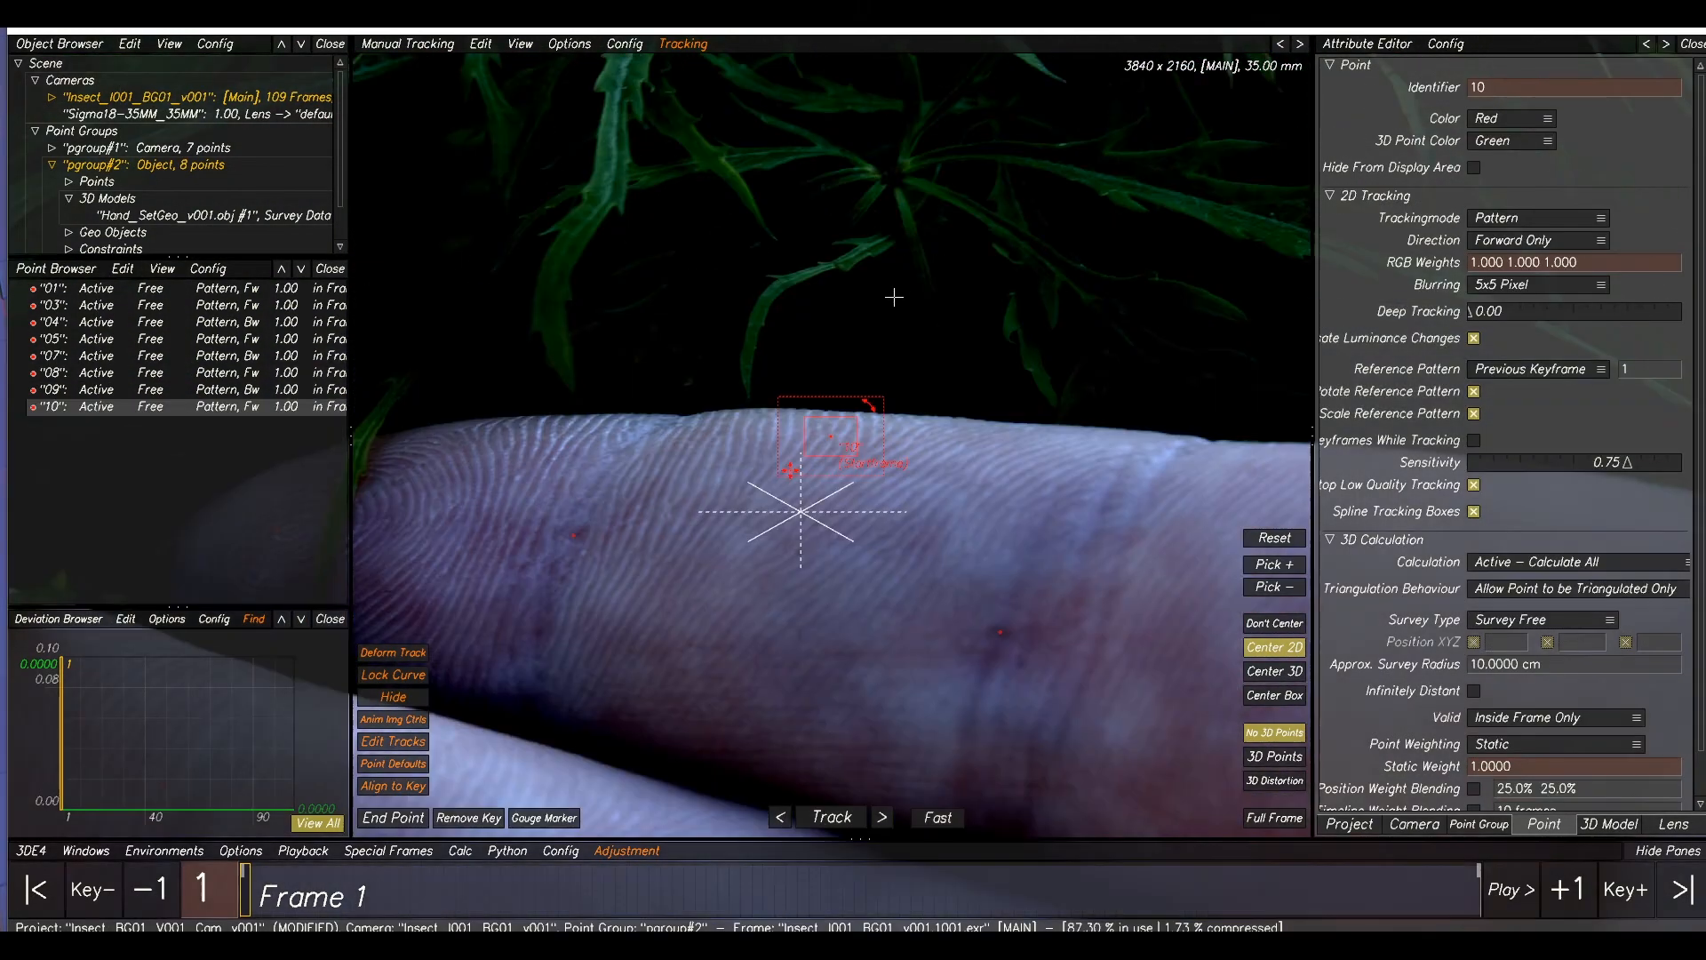
drag(886, 391, 921, 374)
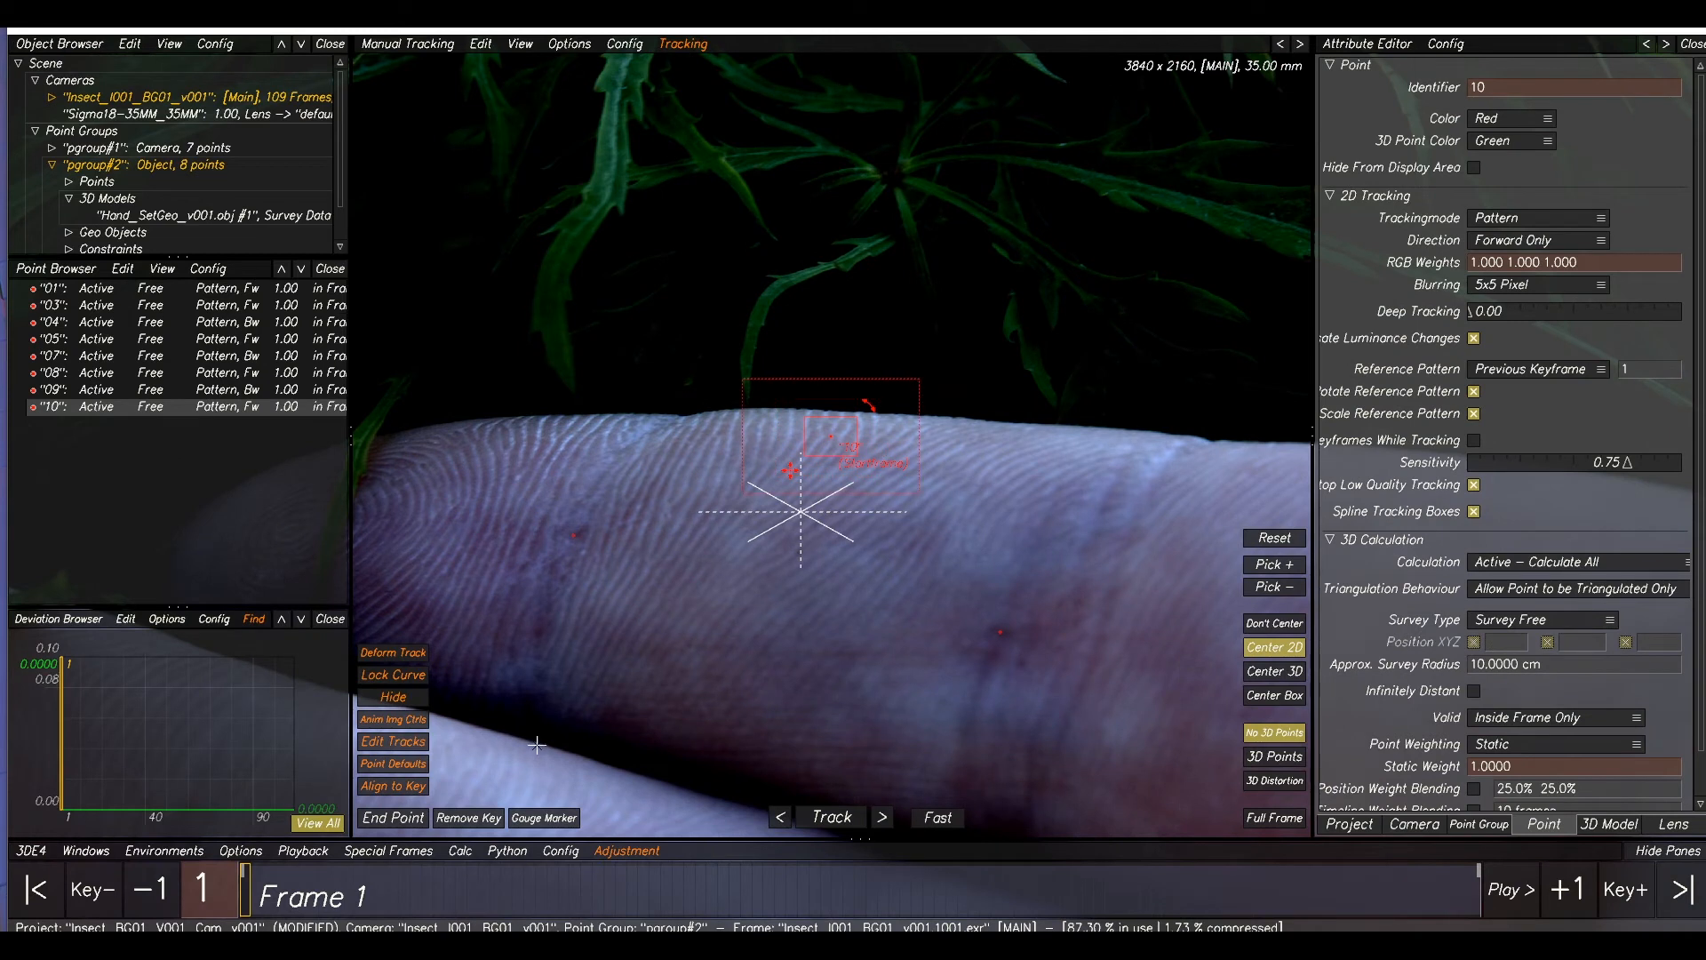
click(830, 816)
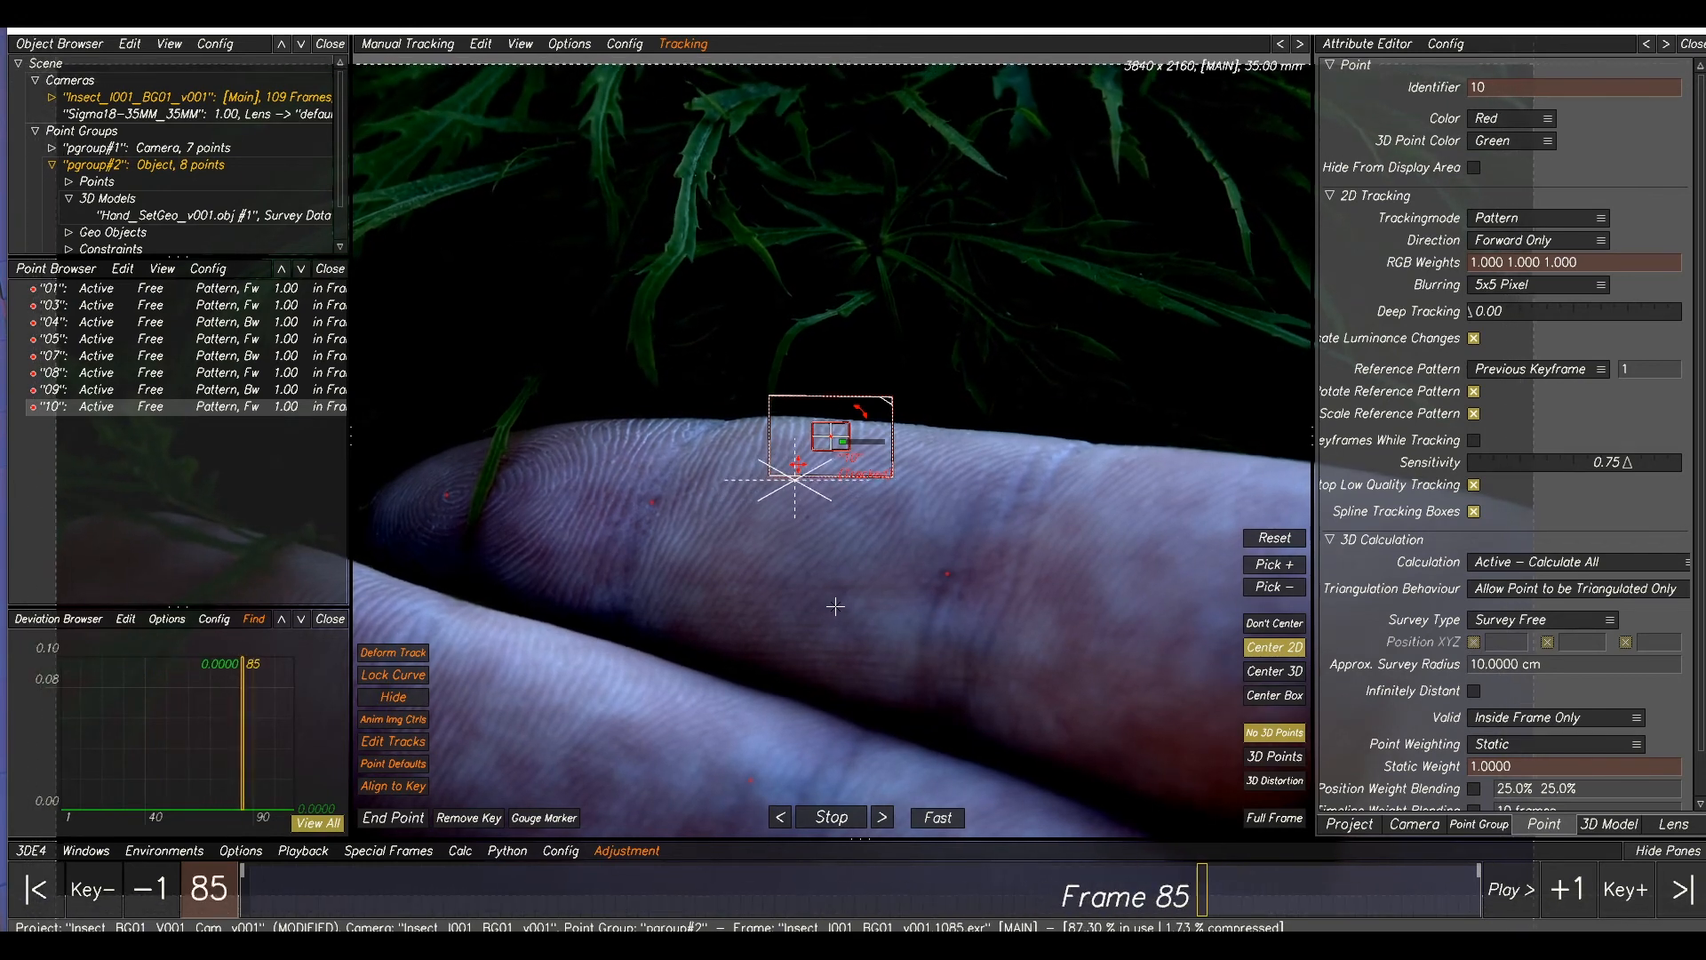
- At frame 109, place a point where the upper finger's second joint crease meets its top edge, widen its search area and track it backward
scroll(837, 615, down, 2)
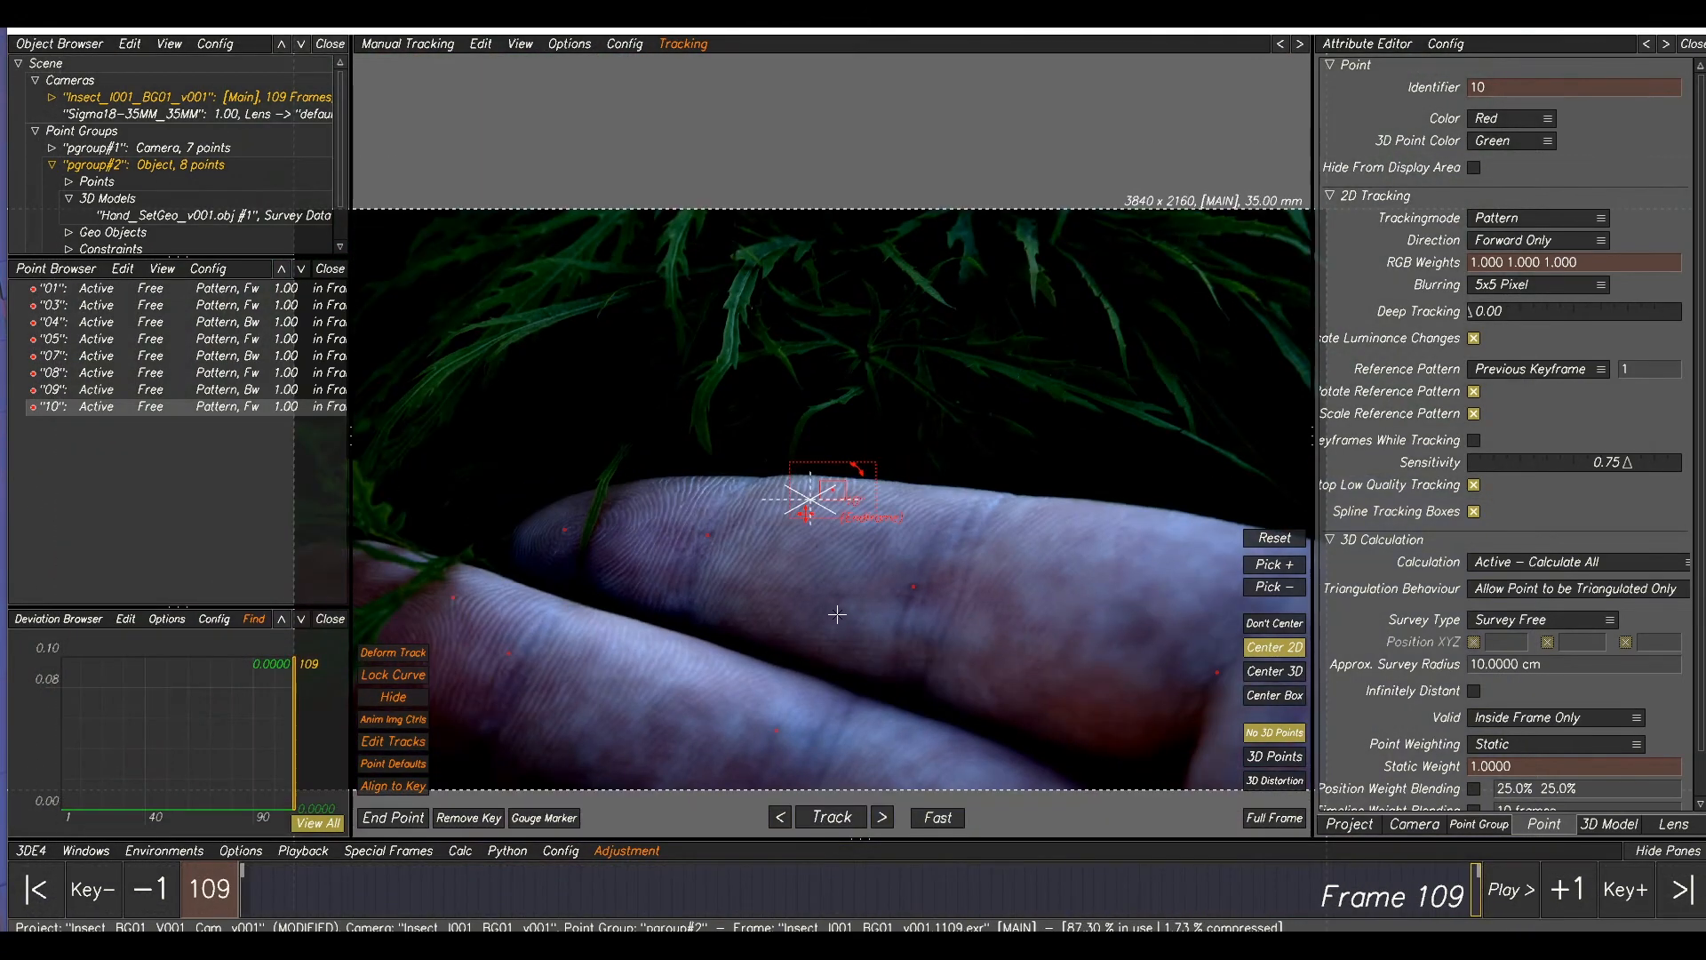
middle_drag(1025, 618, 971, 490)
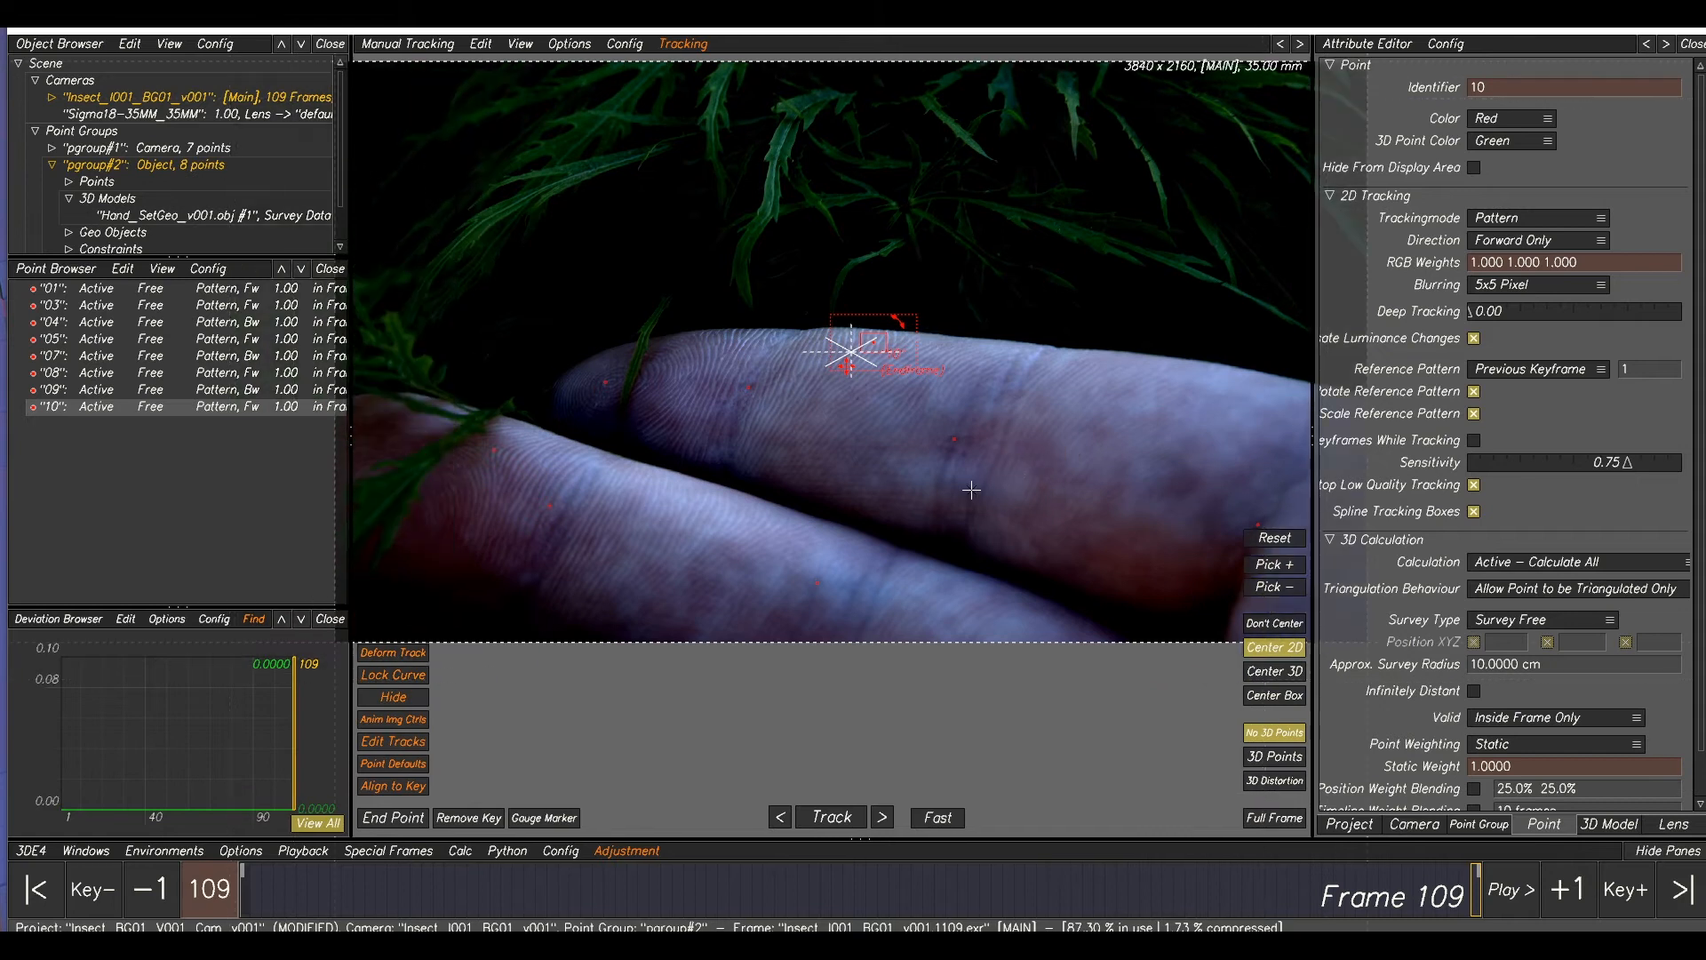
middle_drag(1161, 443, 1118, 450)
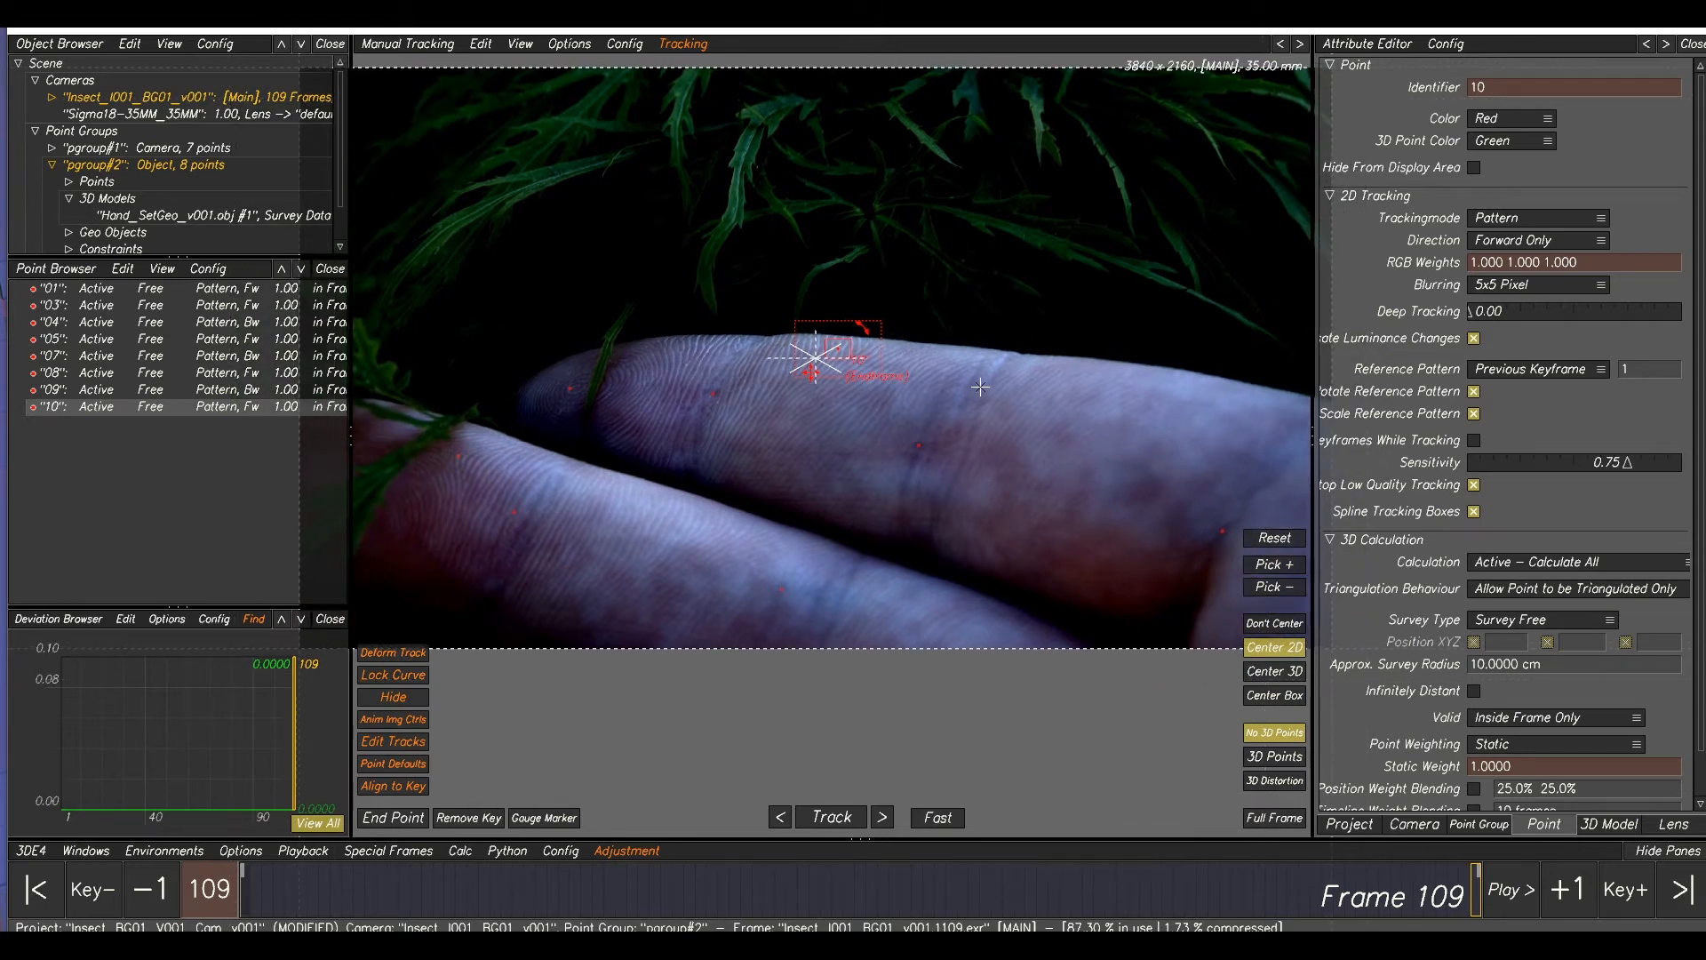
scroll(1027, 506, down, 1)
middle_drag(1116, 515, 1043, 491)
scroll(1022, 480, up, 3)
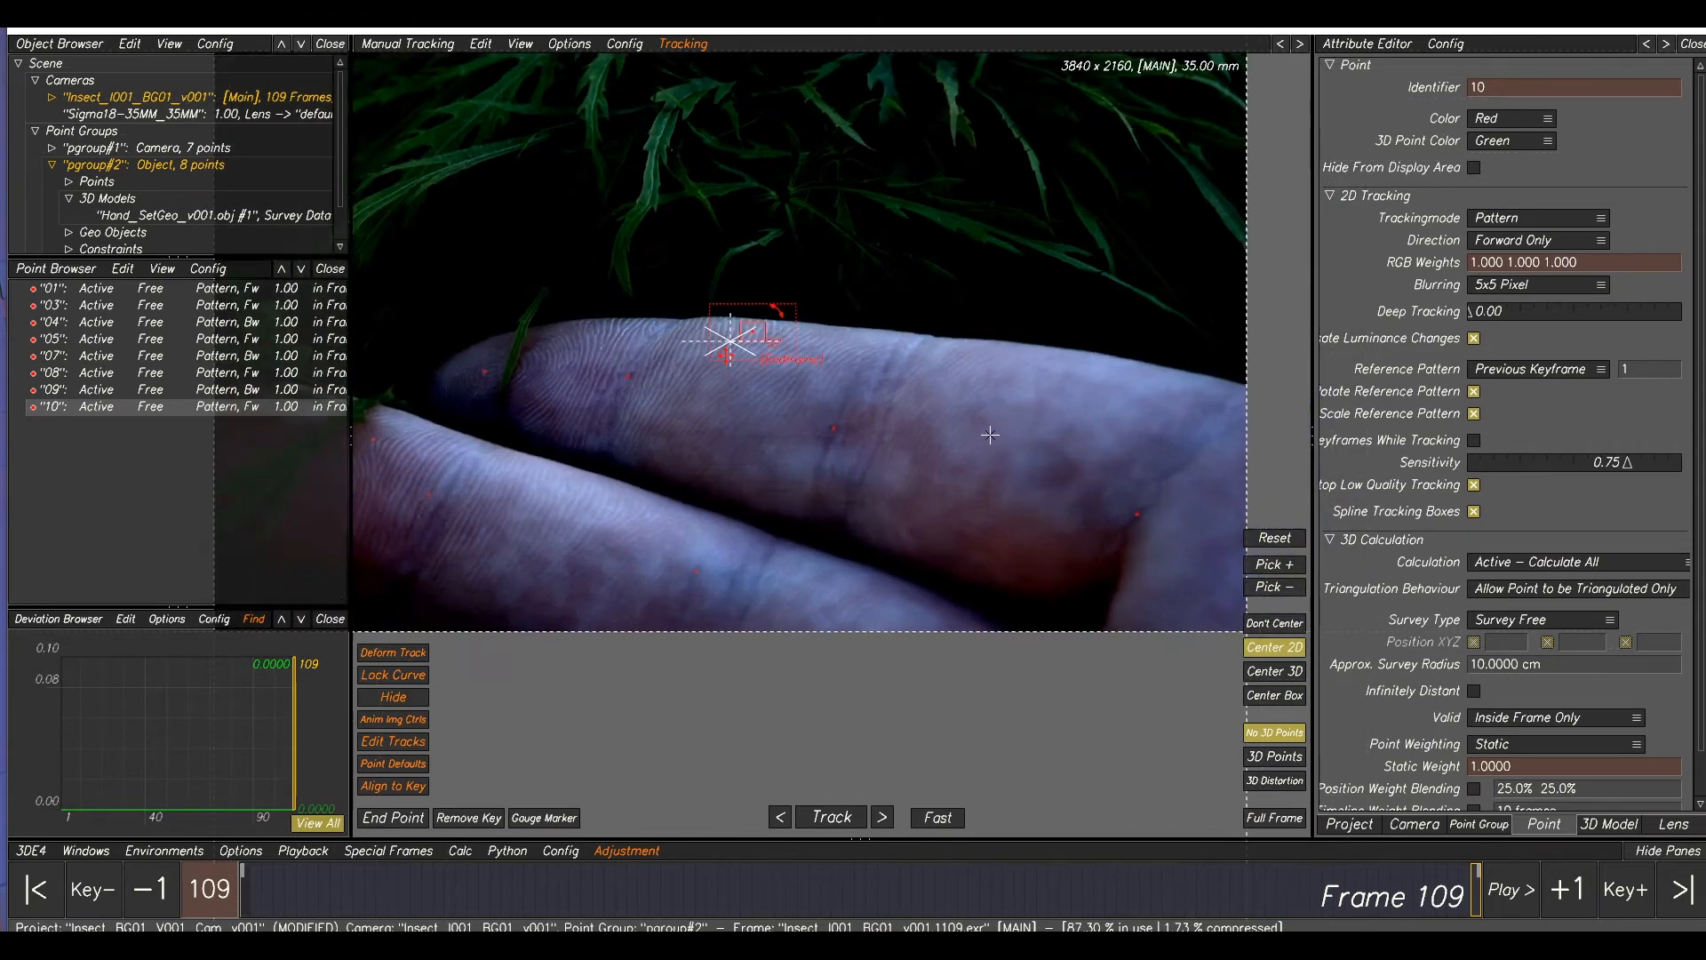
scroll(906, 355, up, 3)
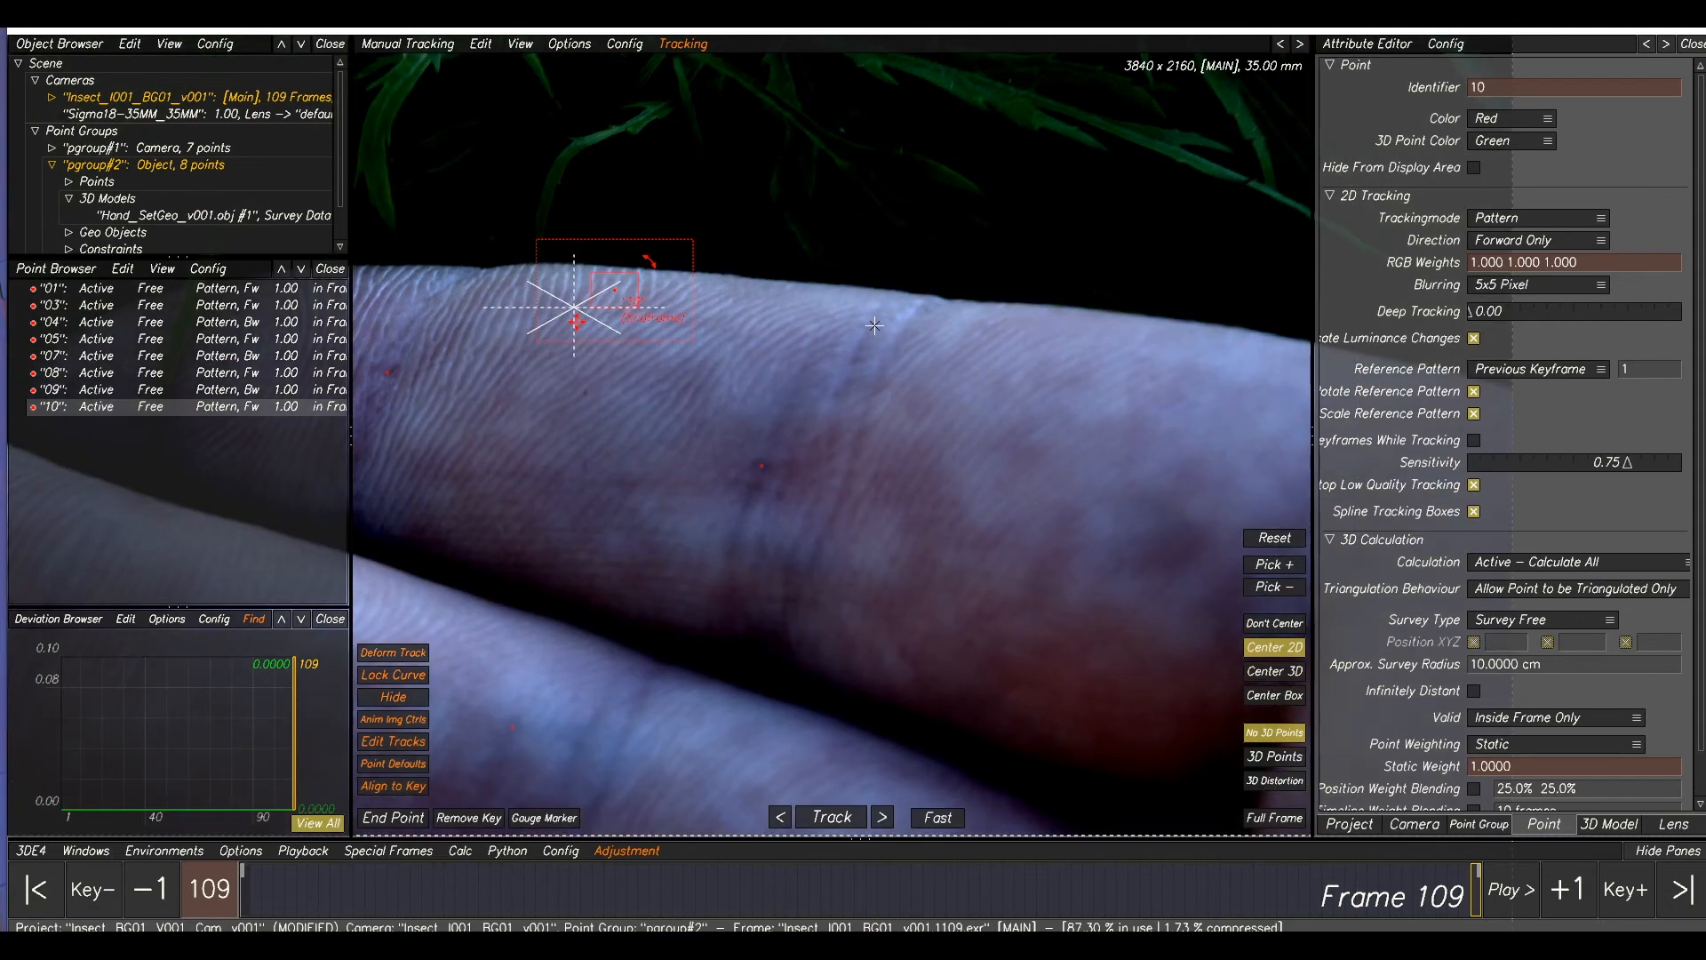
ctrl+click(866, 321)
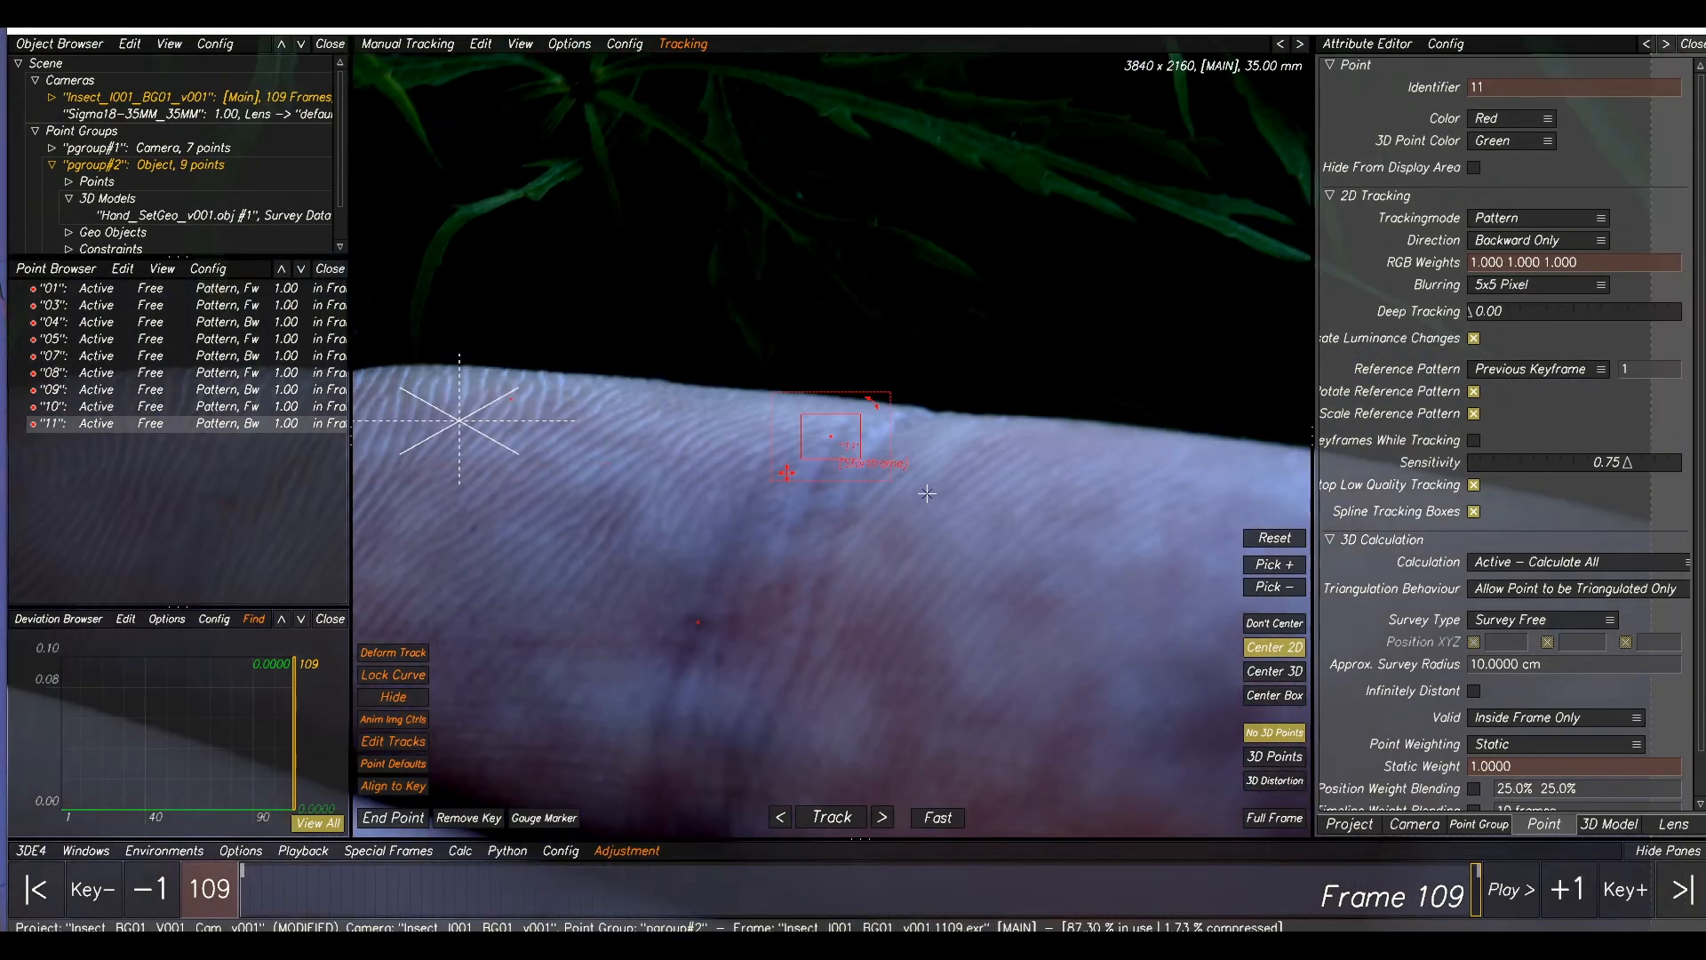
drag(925, 376, 927, 374)
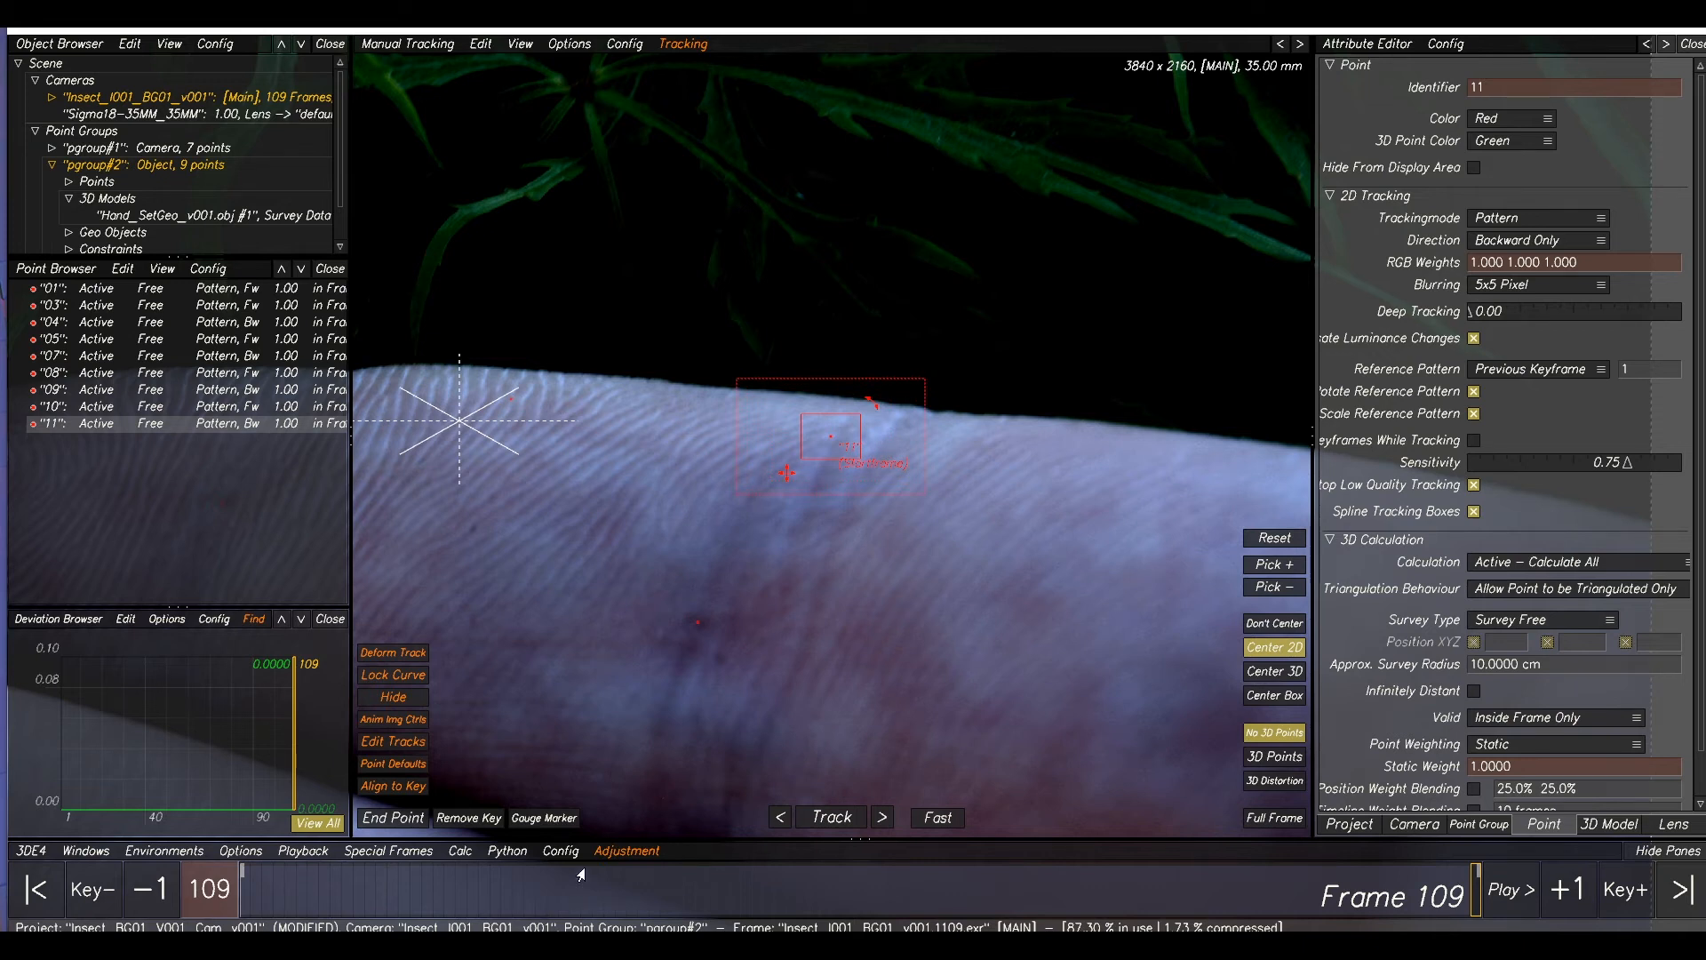
click(828, 823)
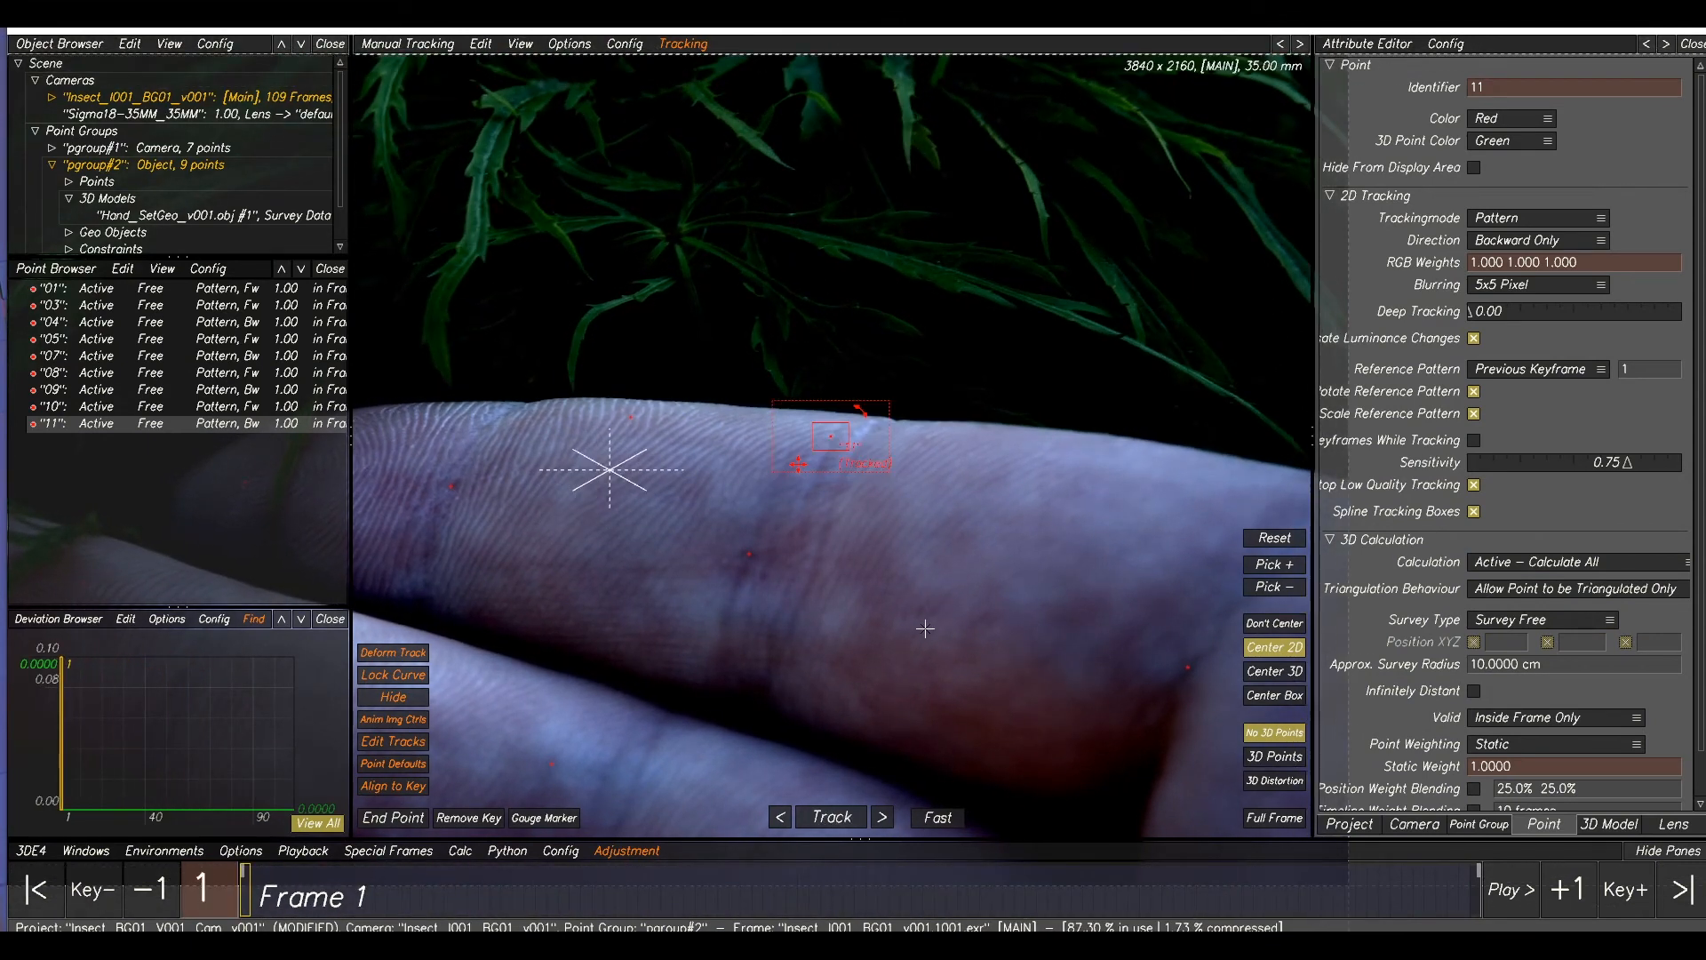
- Switch to the lineup view and go to frame 15 to compare the hand model with the plate
scroll(738, 583, down, 3)
middle_drag(697, 548, 873, 448)
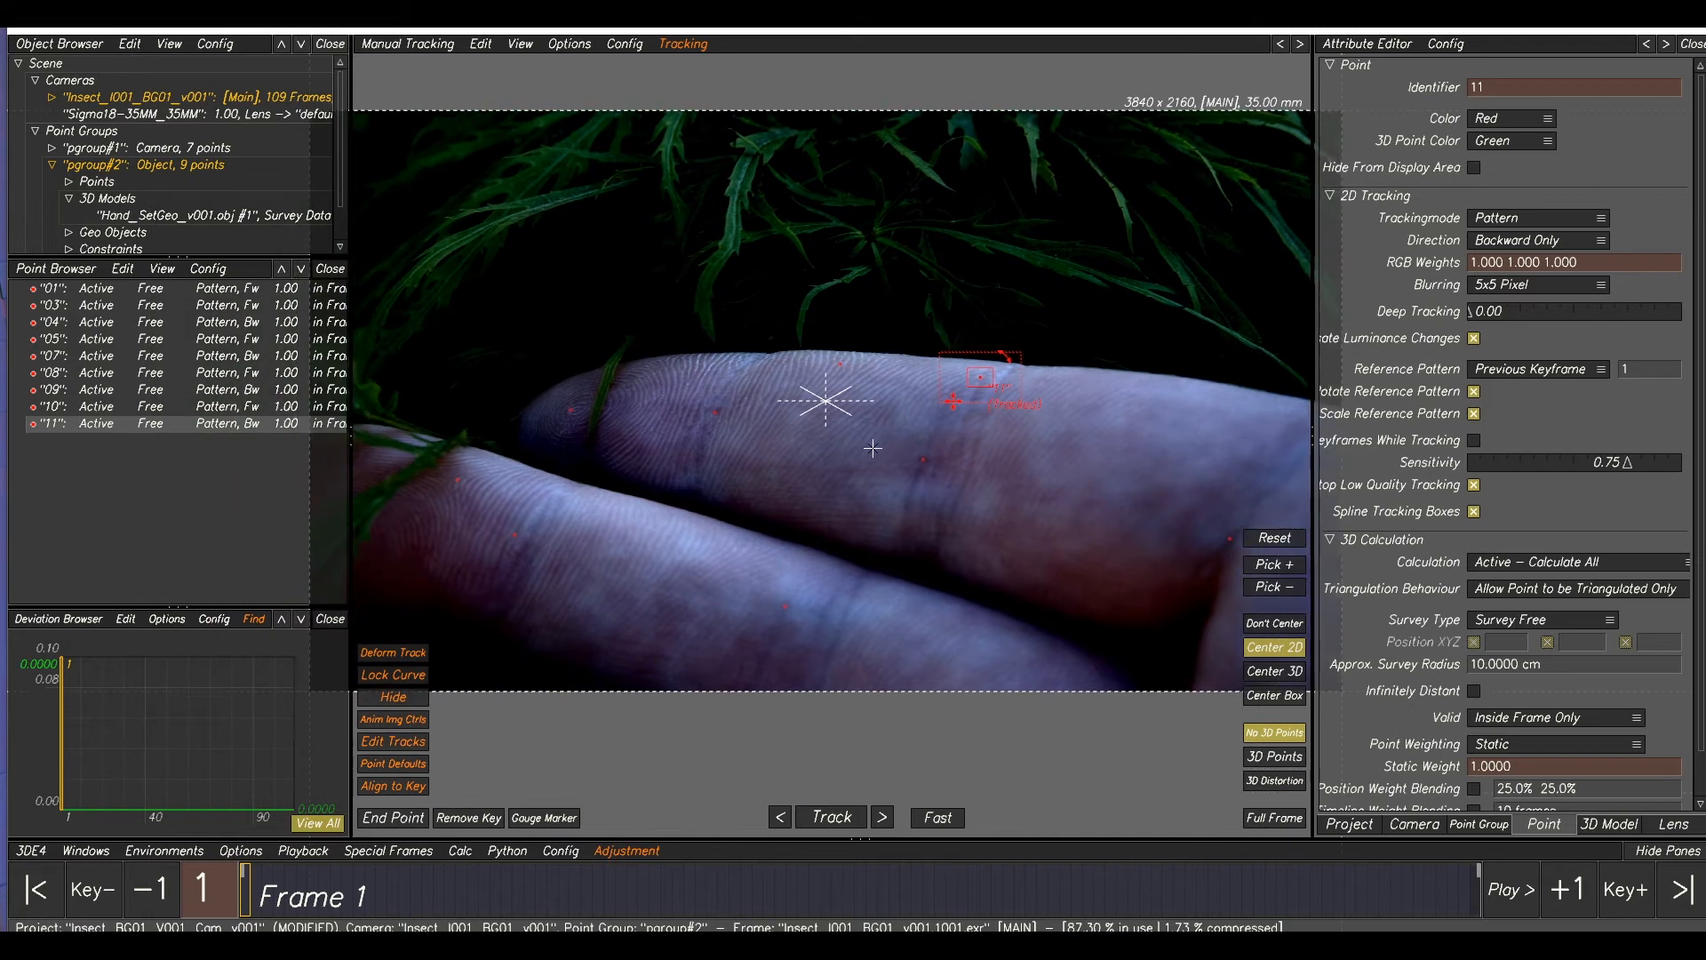
key(F5)
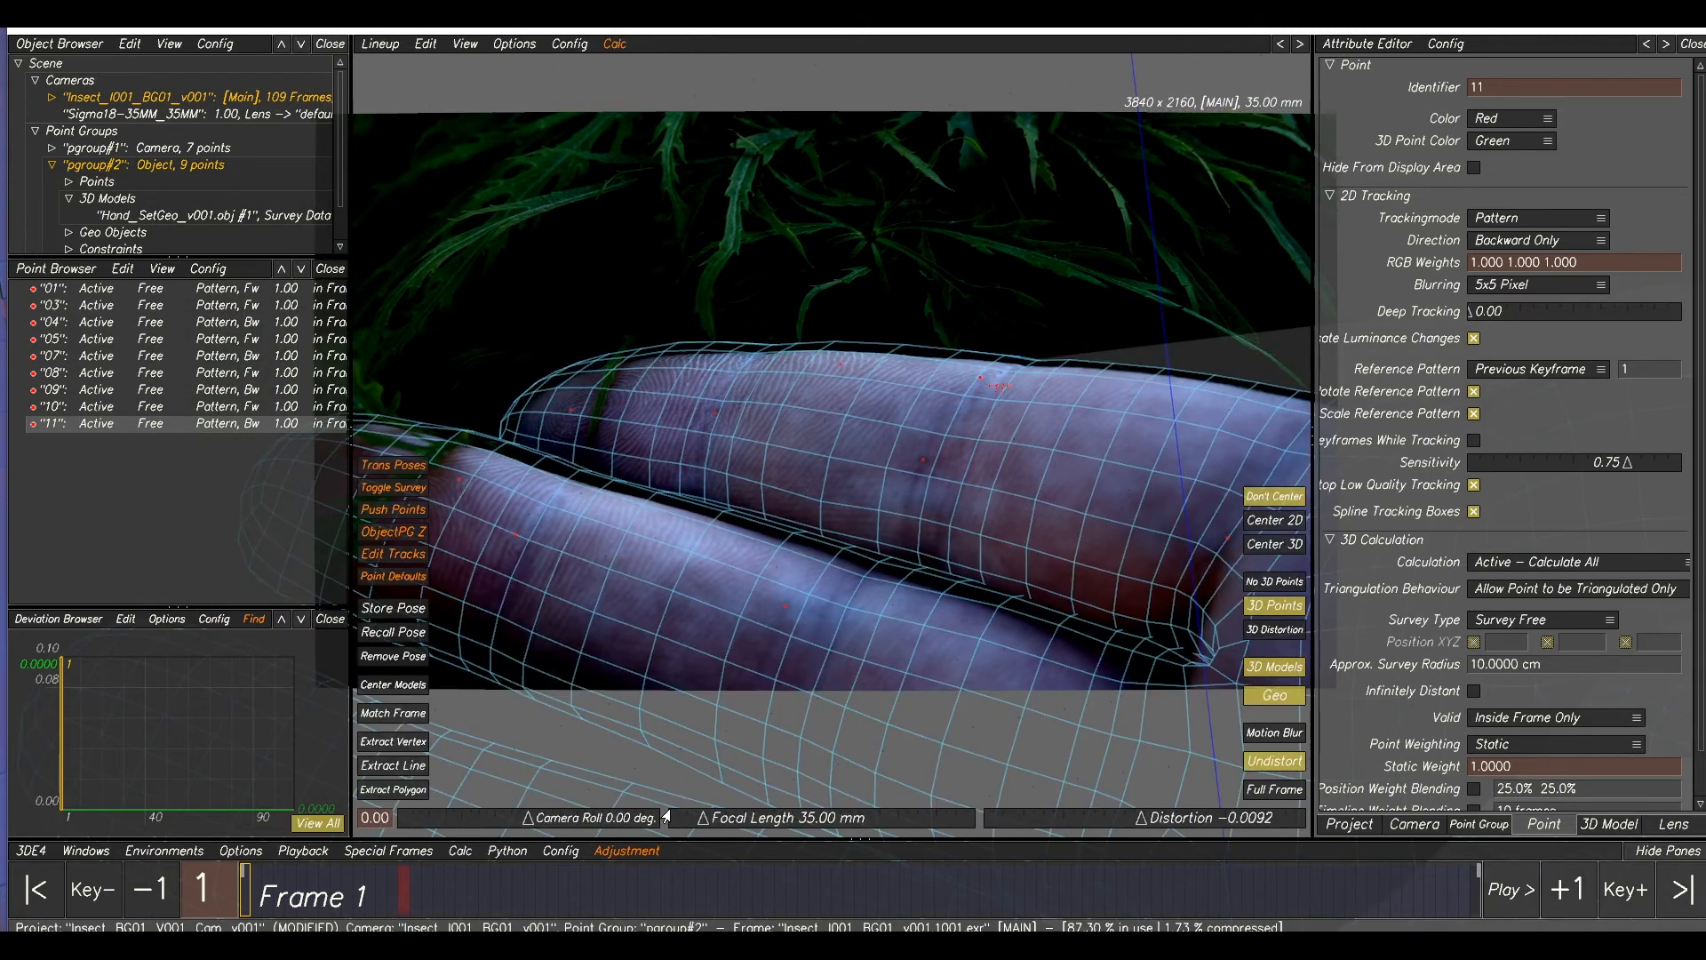
drag(389, 910, 399, 910)
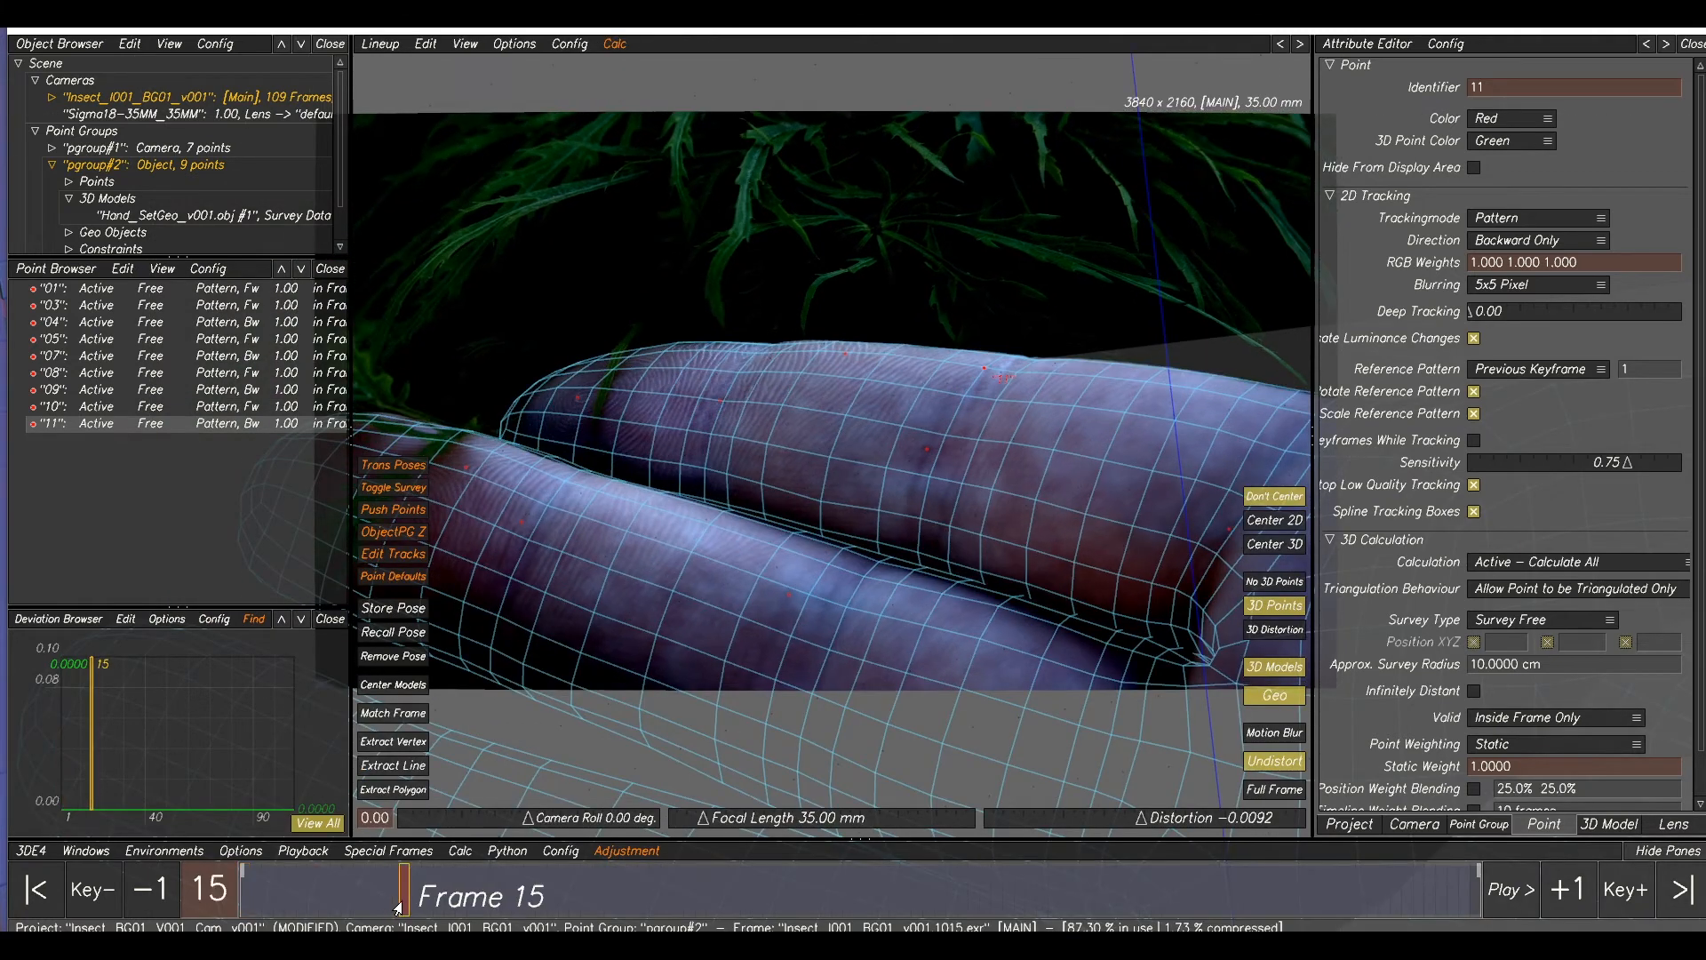
scroll(927, 545, down, 3)
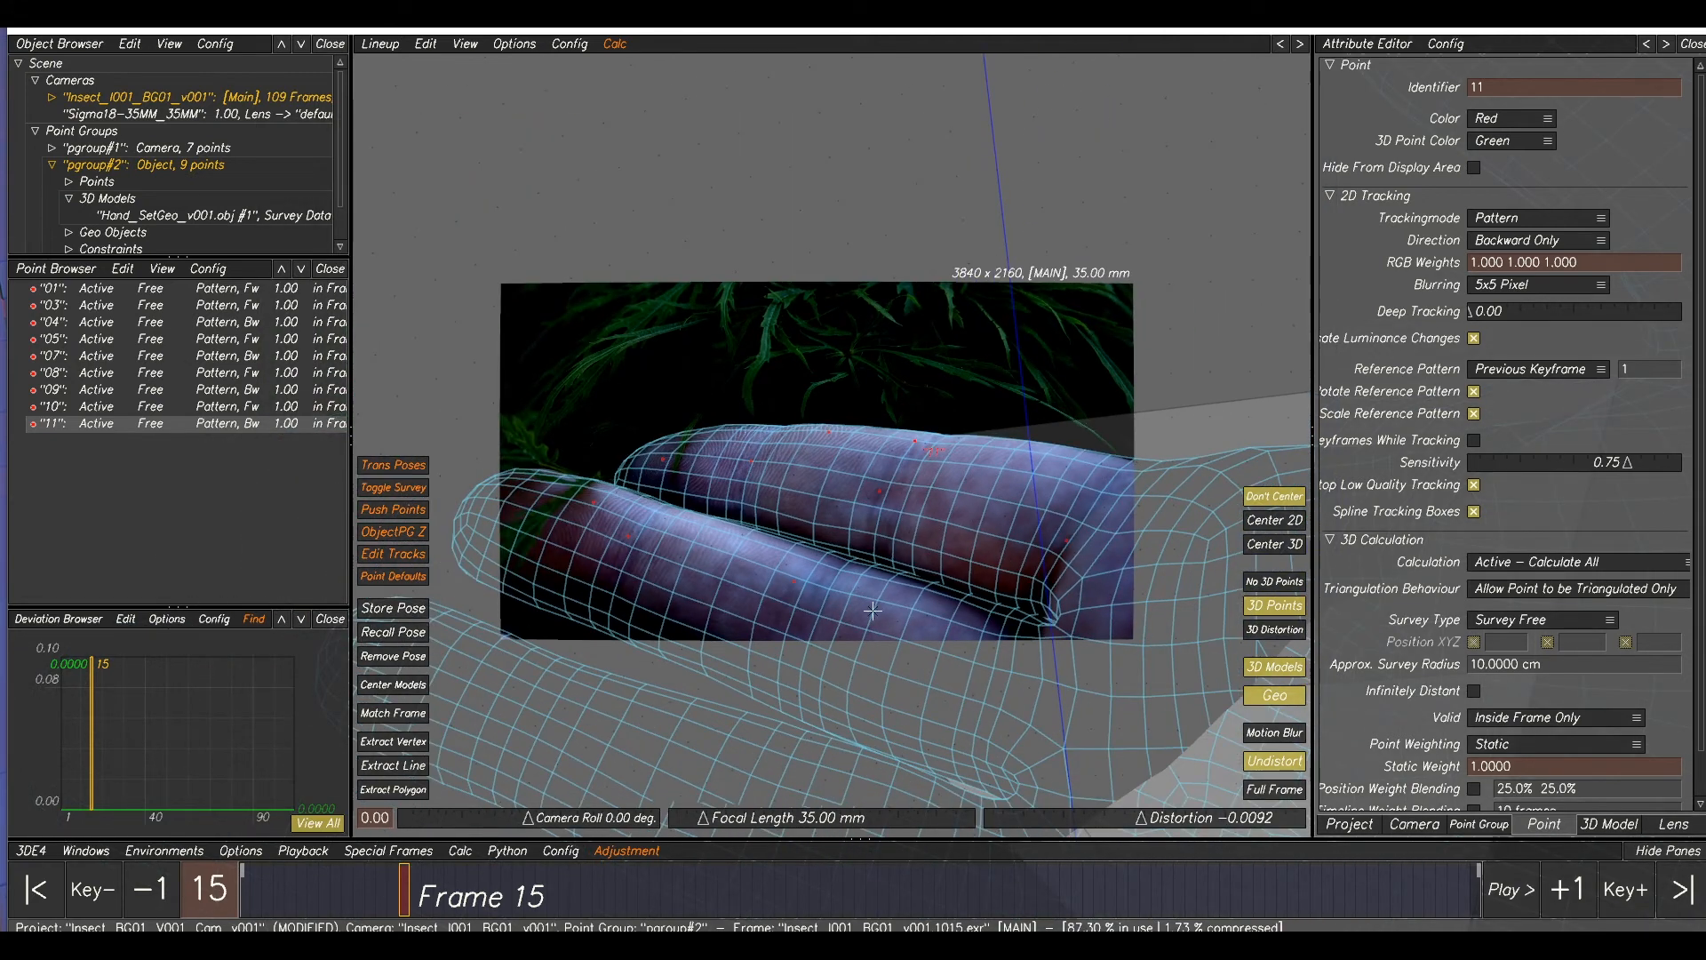
- Try to recall the stored pose for the hand object at frame 15
click(386, 634)
click(386, 633)
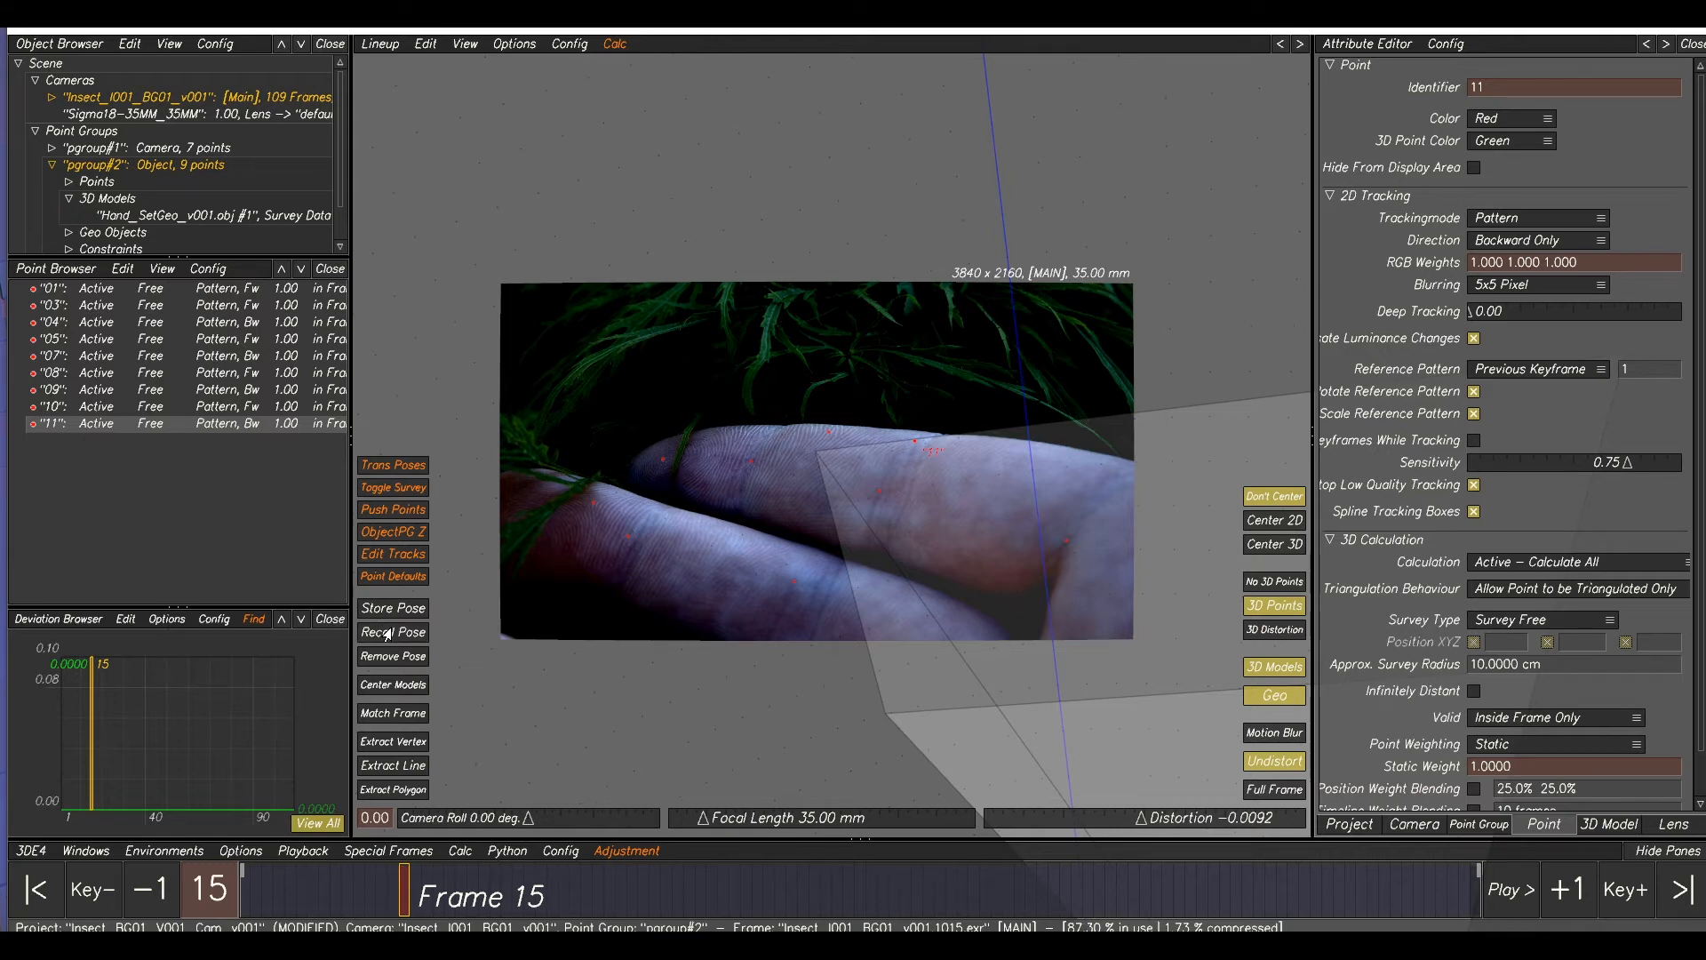
ctrl+middle_drag(1068, 540, 896, 431)
ctrl+right_drag(968, 506, 860, 457)
ctrl+middle_drag(705, 436, 734, 441)
ctrl+right_drag(989, 579, 1117, 583)
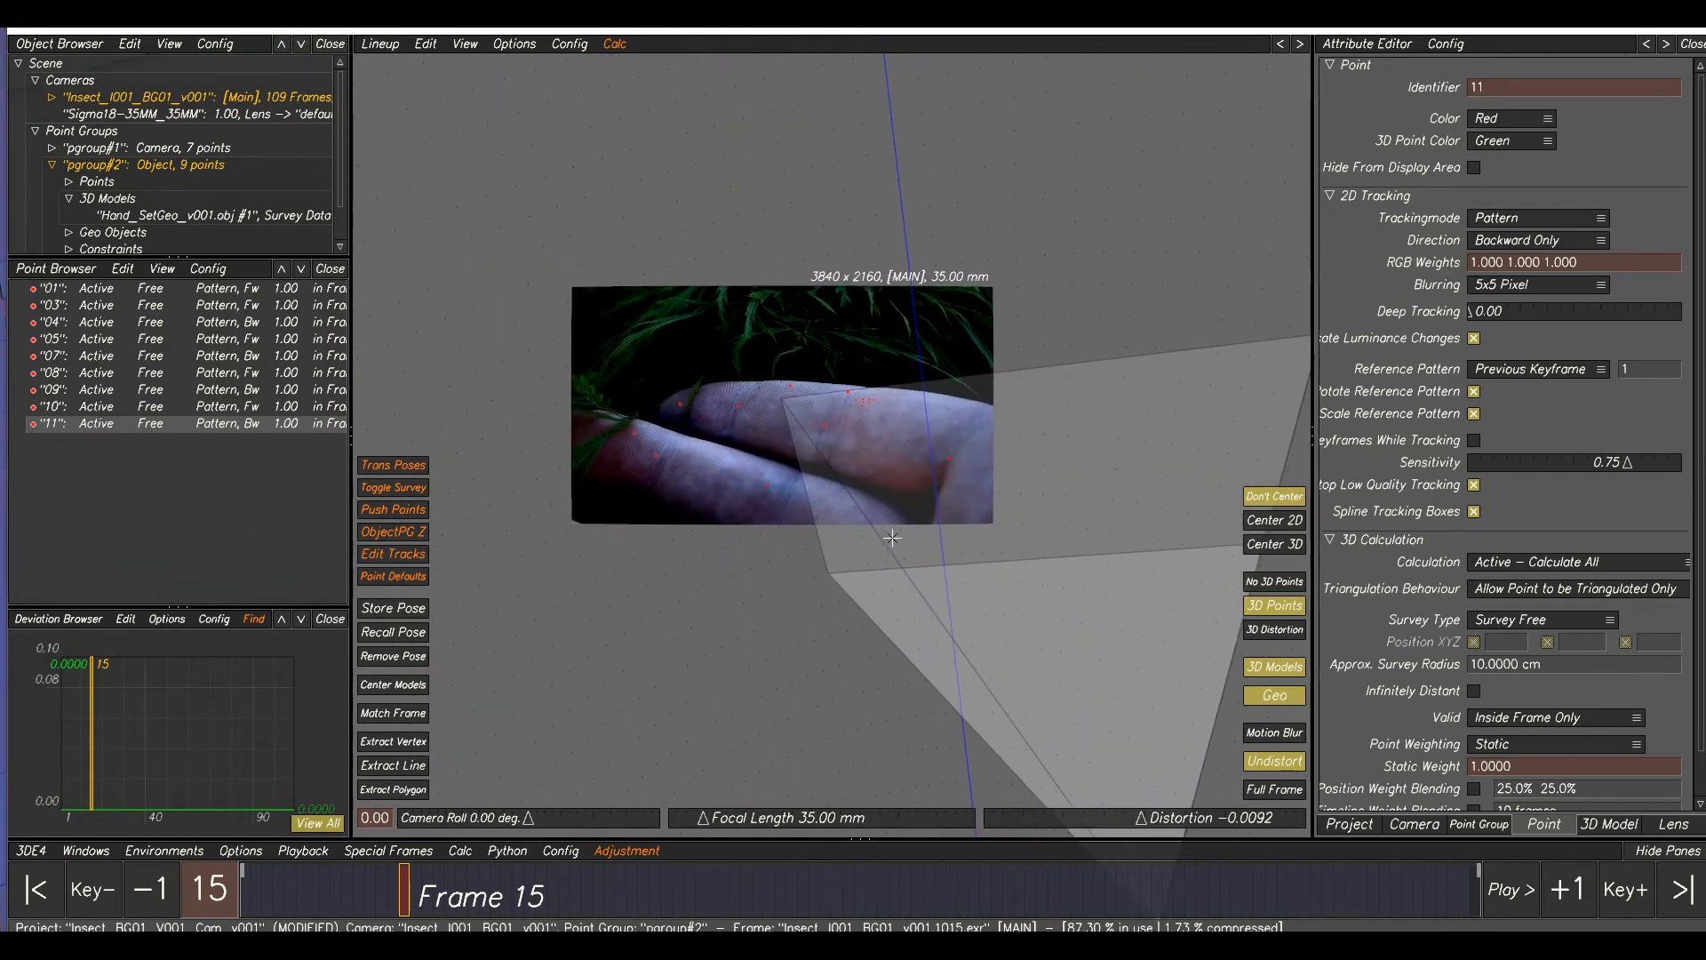
click(403, 634)
ctrl+right_drag(902, 587, 775, 471)
ctrl+right_drag(901, 555, 1052, 627)
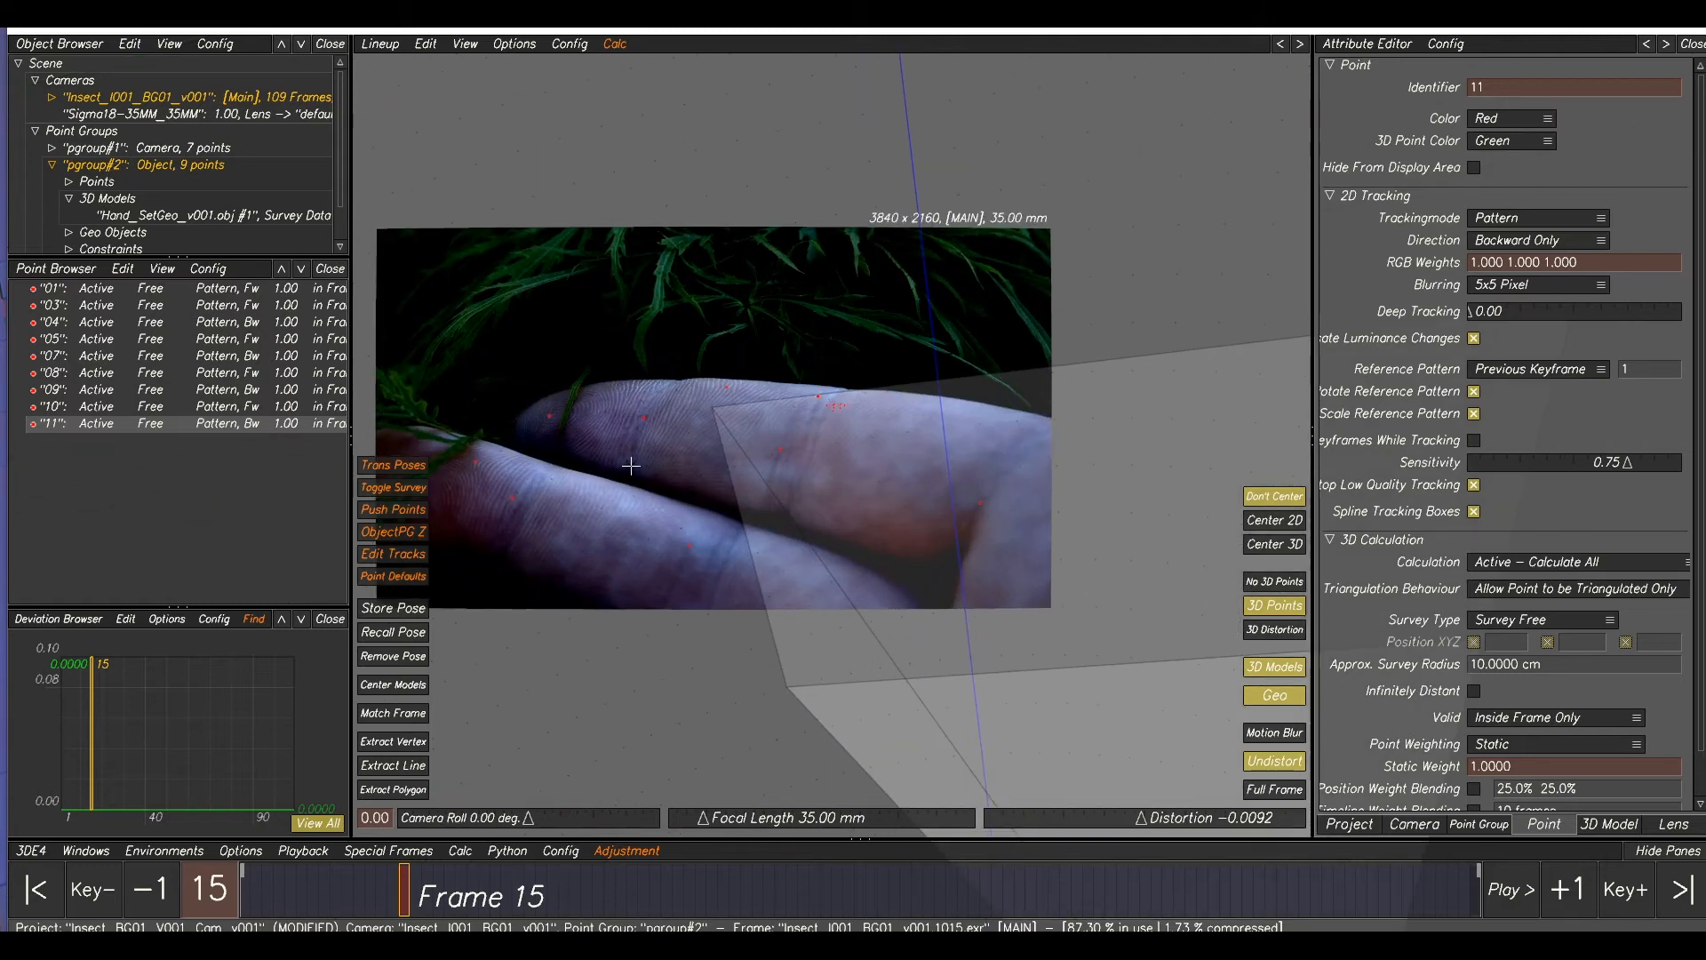
- Match the hand object to the current frame and roughly move and rotate its model over the fingers in the plate
click(397, 715)
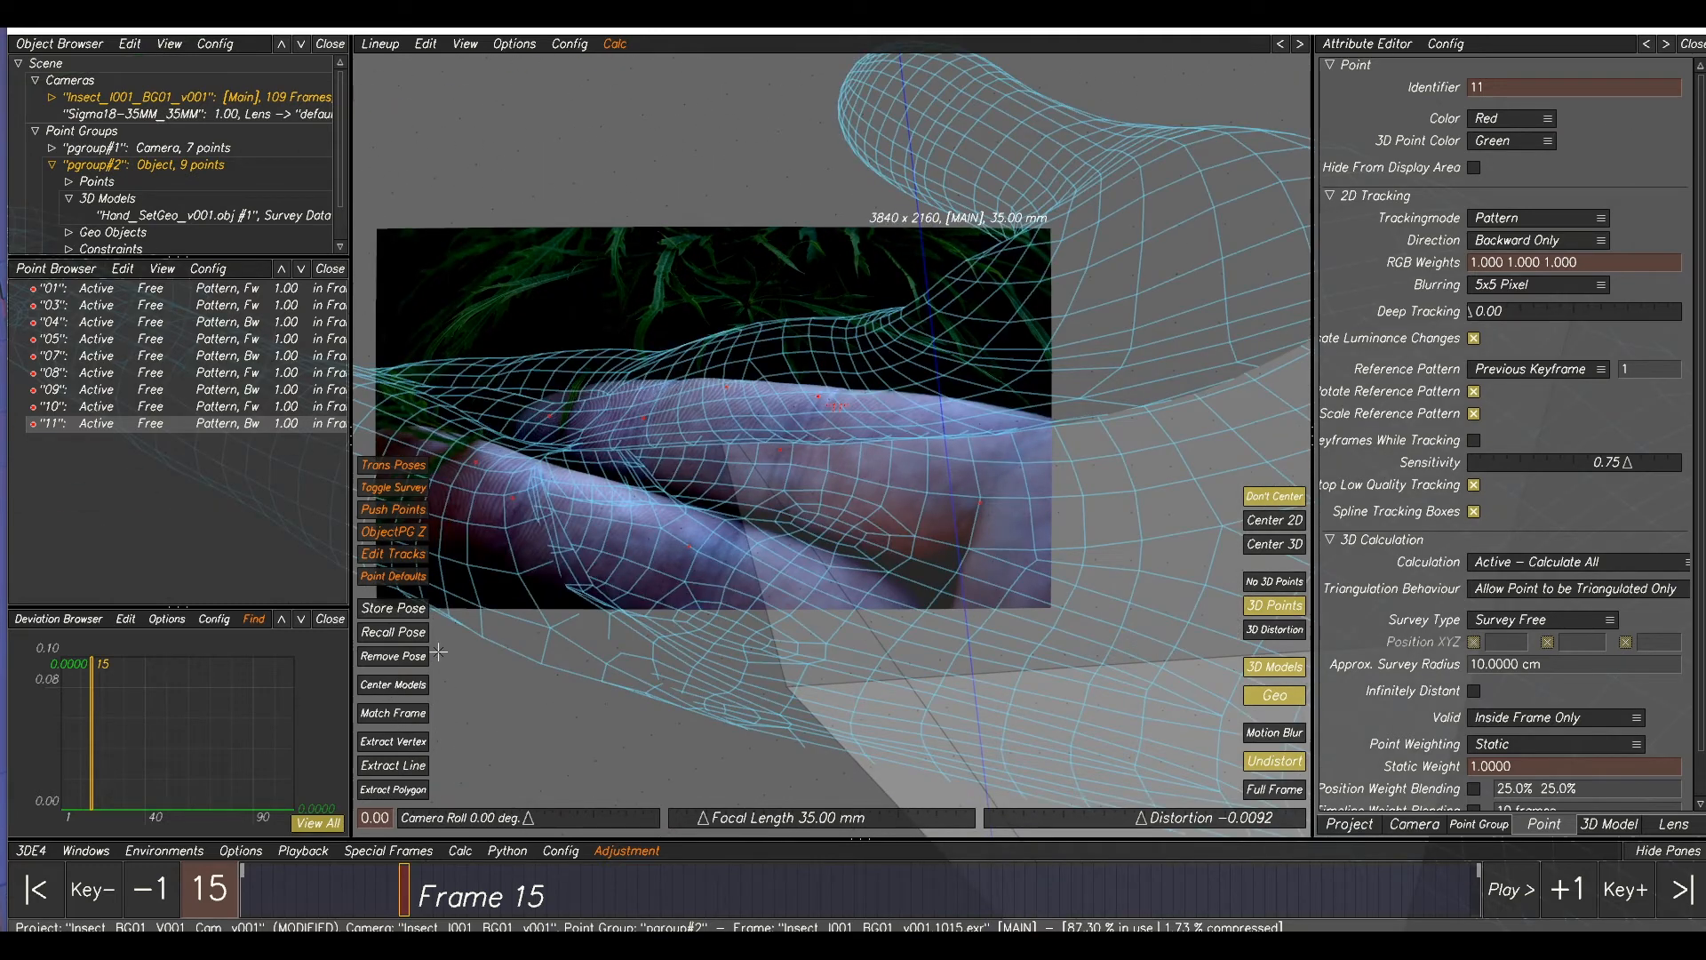
alt+middle_drag(712, 536, 978, 676)
alt+drag(977, 676, 959, 865)
alt+right_drag(826, 640, 840, 595)
alt+middle_drag(837, 595, 804, 548)
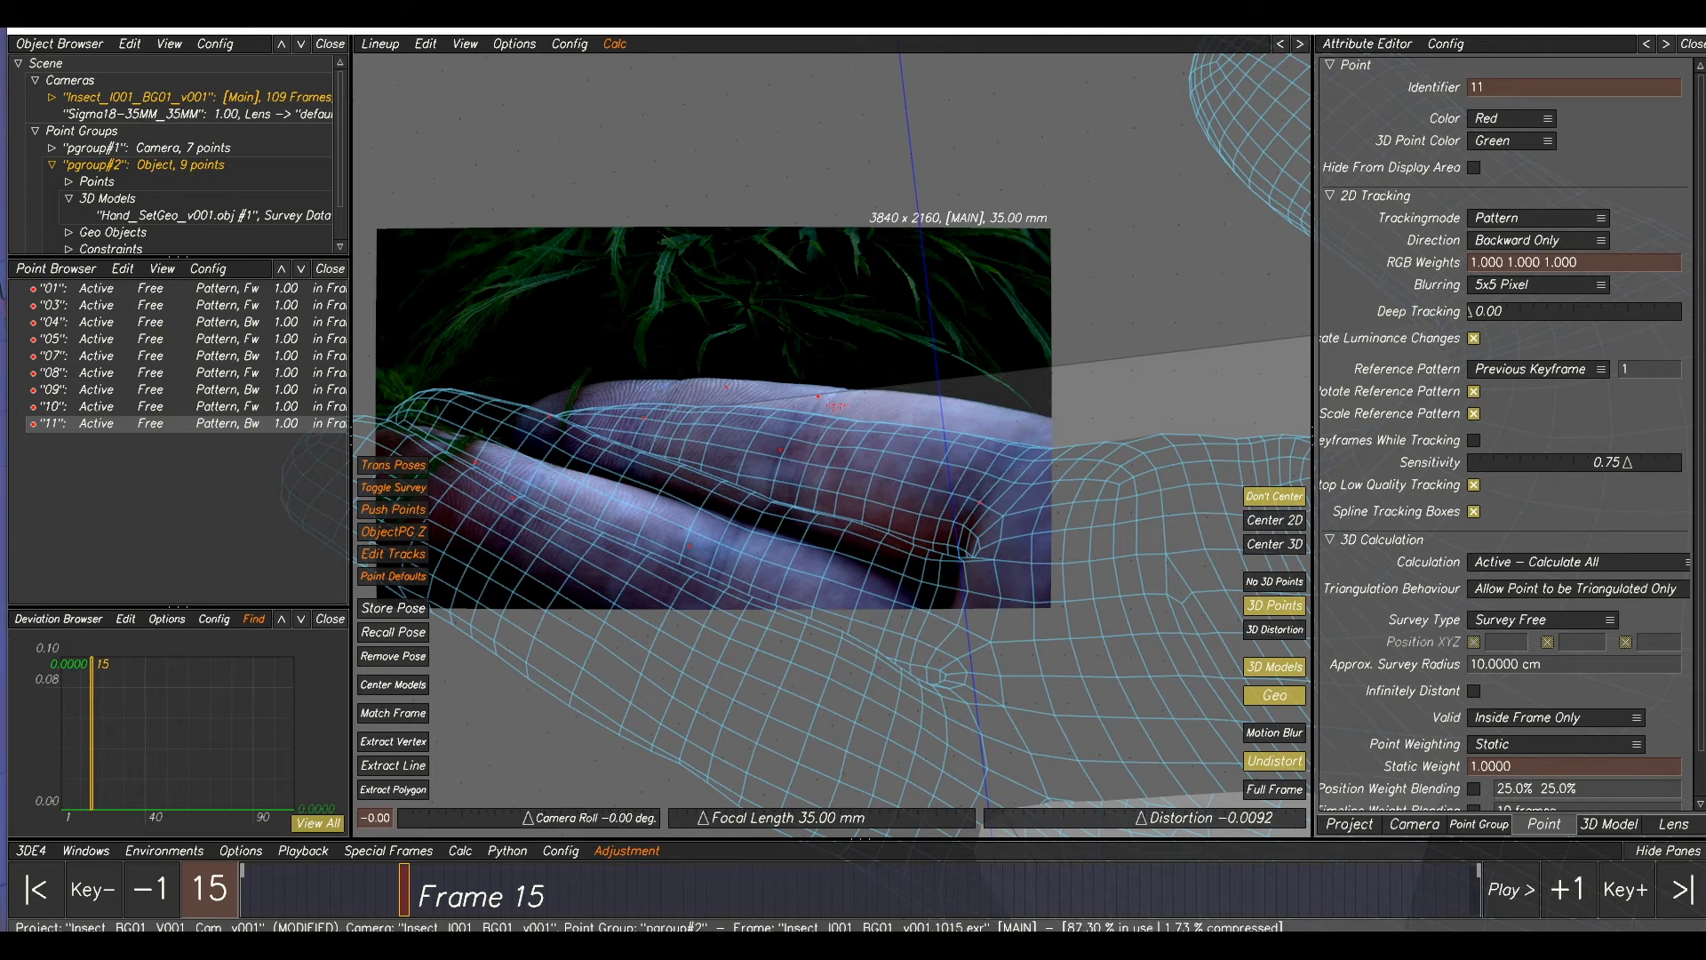
- Switch to the Image Controls window and disable the image controls so the plate displays without grading
mouse_move(896, 944)
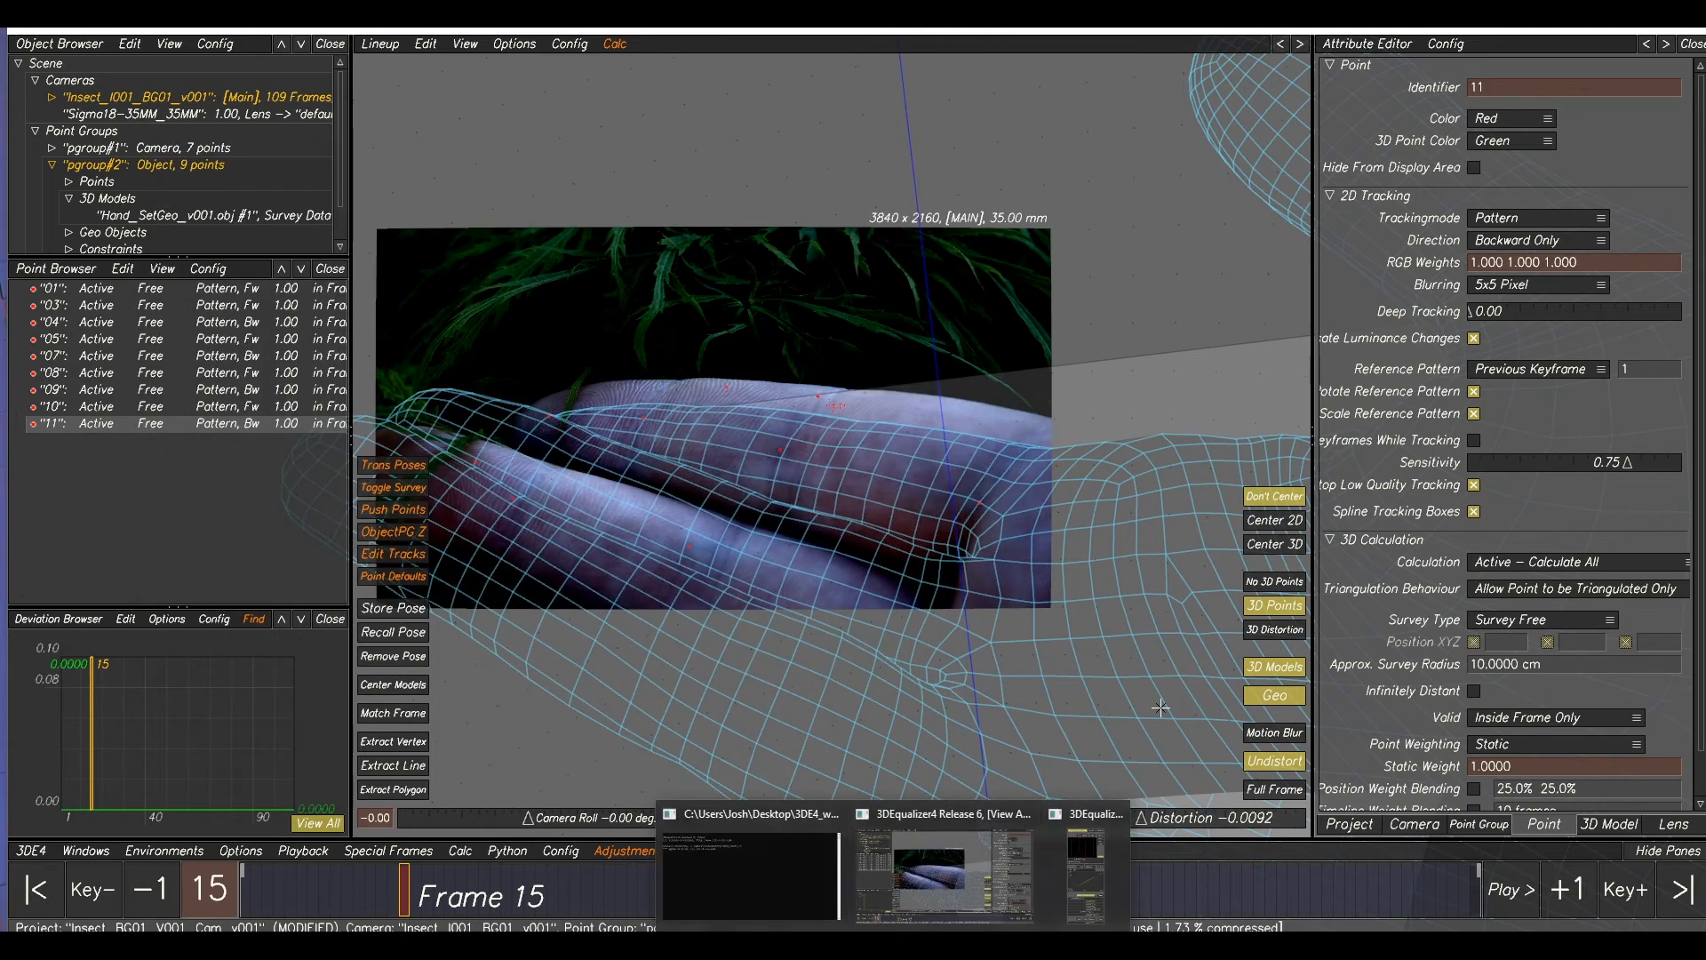
click(1082, 845)
click(1332, 108)
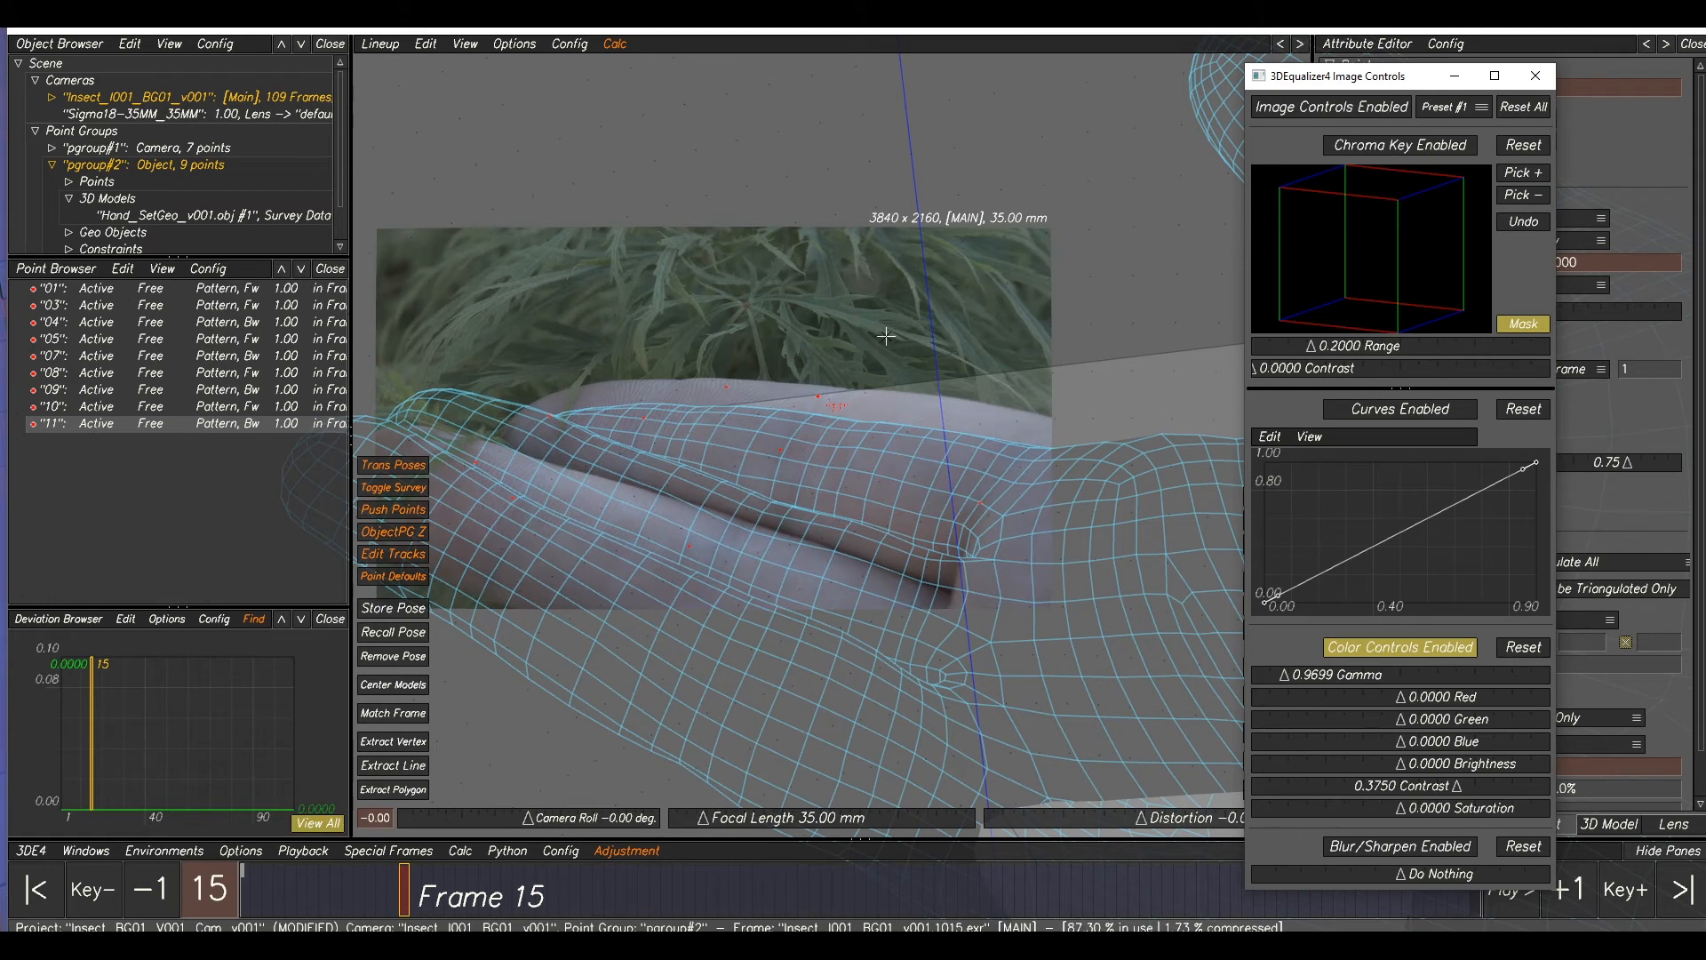
- Refine the hand model's position and rotation so its upper two fingers overlay those in the plate
alt+drag(626, 517, 682, 556)
alt+middle_drag(688, 501, 716, 528)
alt+drag(722, 500, 636, 580)
alt+middle_drag(635, 580, 633, 611)
alt+drag(633, 611, 623, 632)
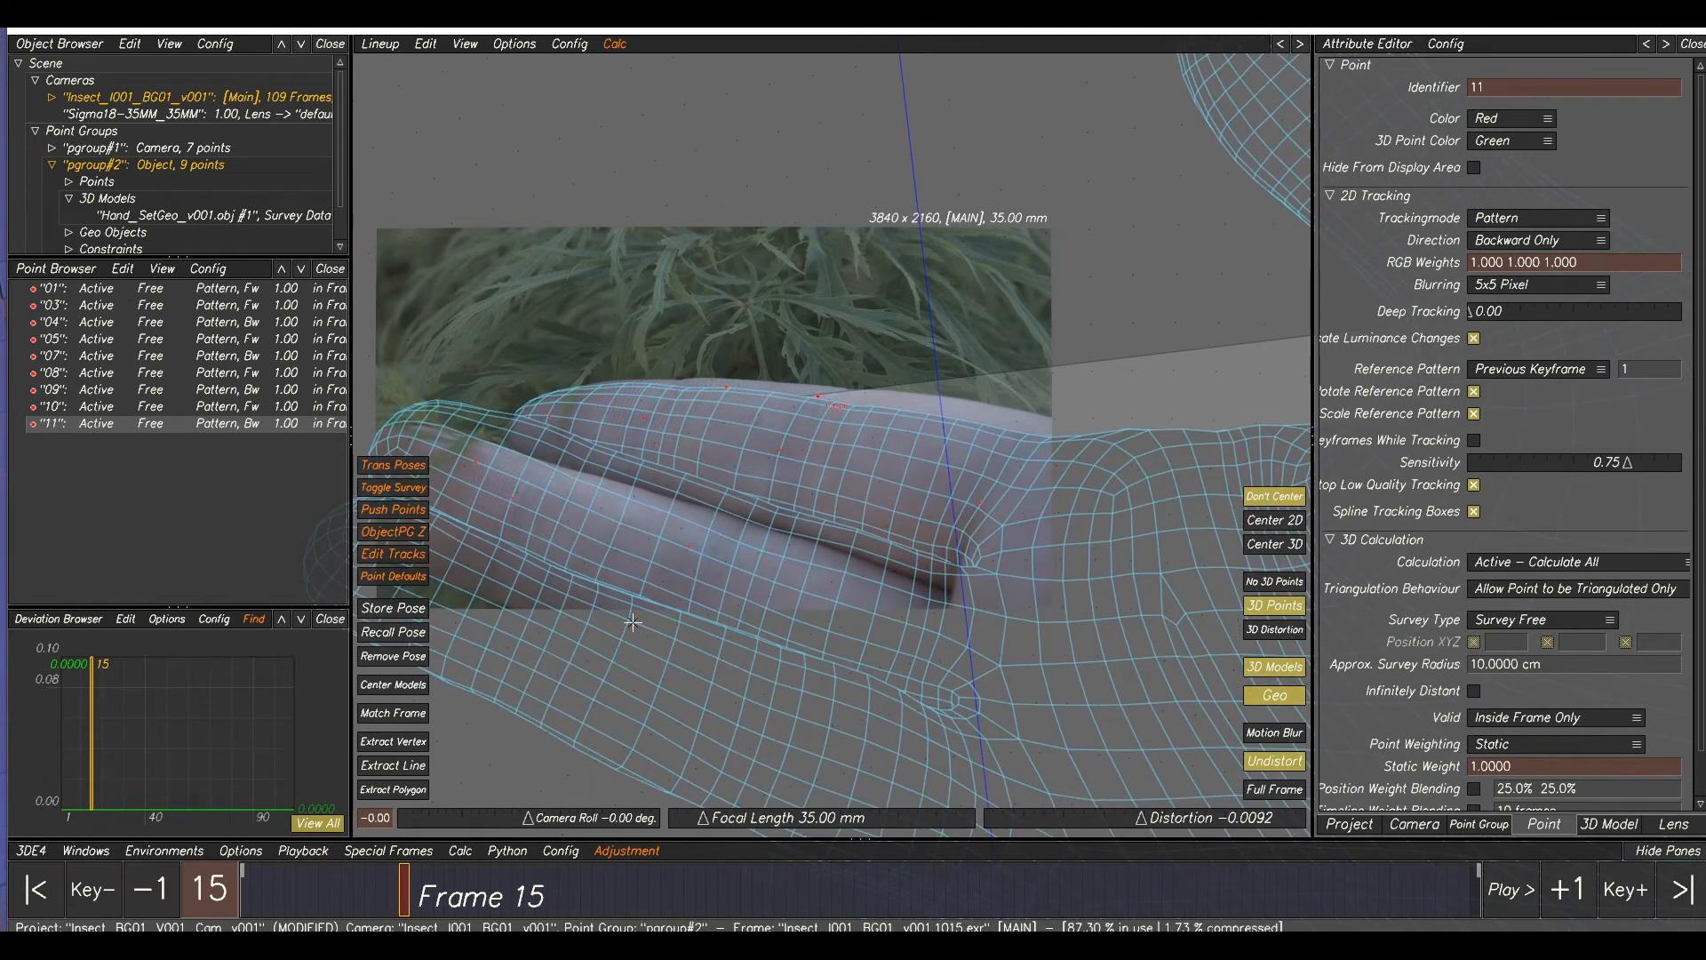
- Extract a vertex of the hand model near the lower finger's tip and shift it to match the plate
click(834, 483)
click(393, 741)
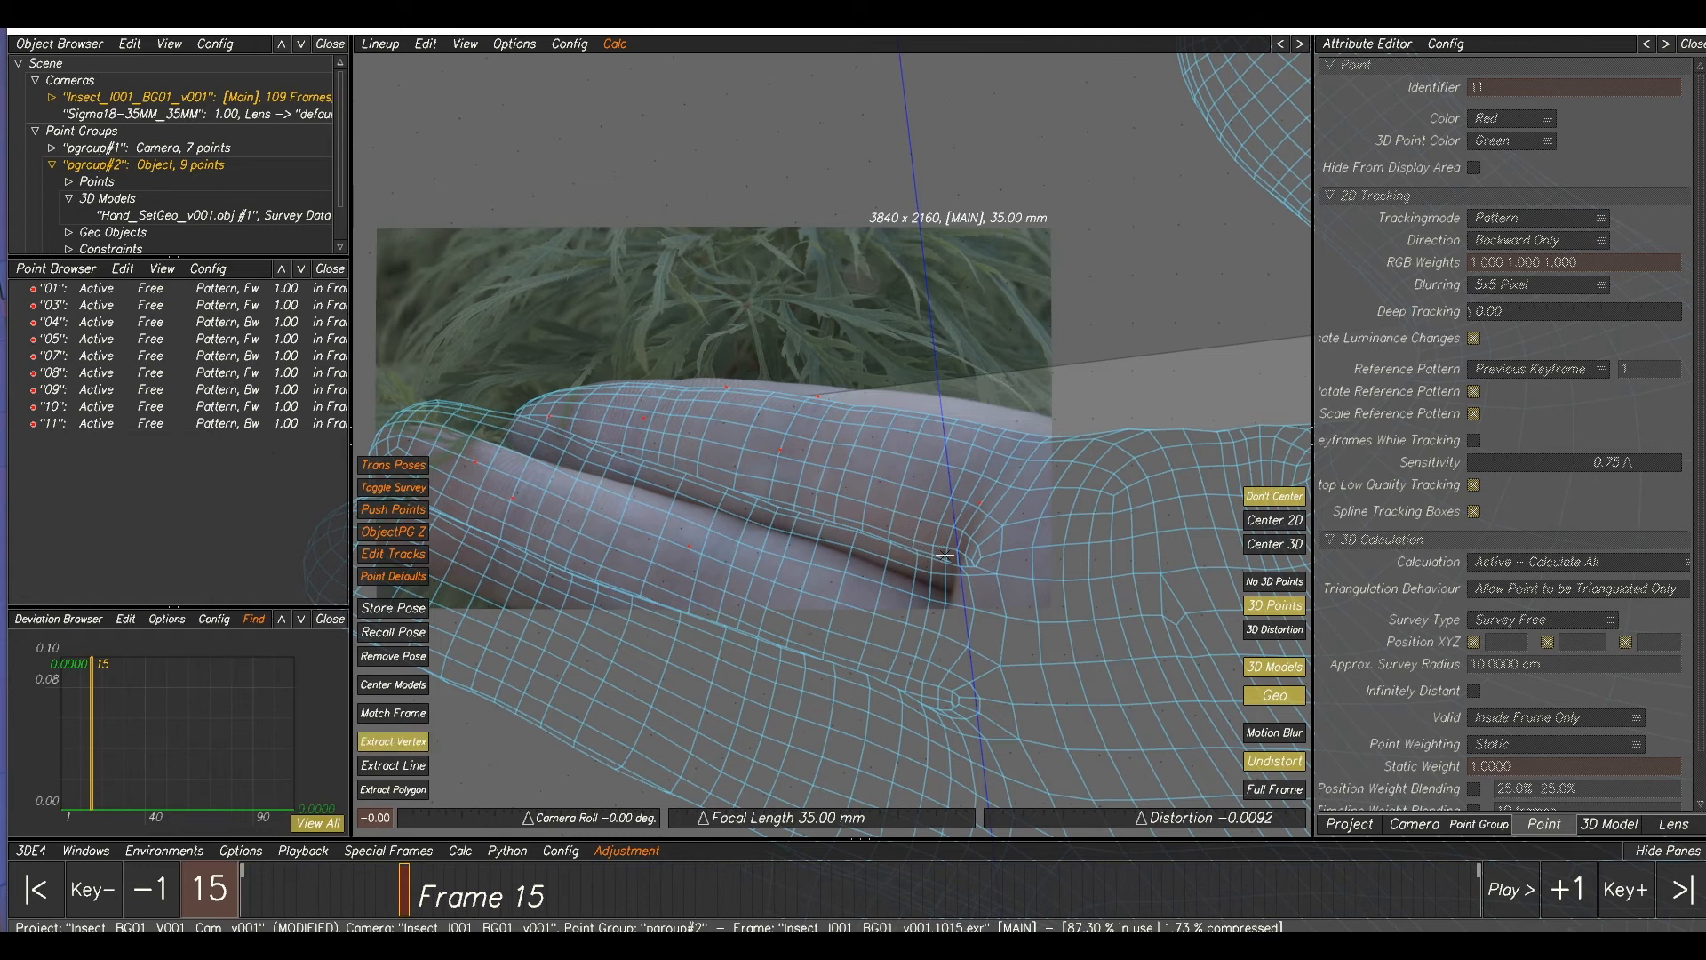
drag(499, 447, 474, 472)
middle_drag(718, 422, 926, 421)
scroll(925, 422, up, 3)
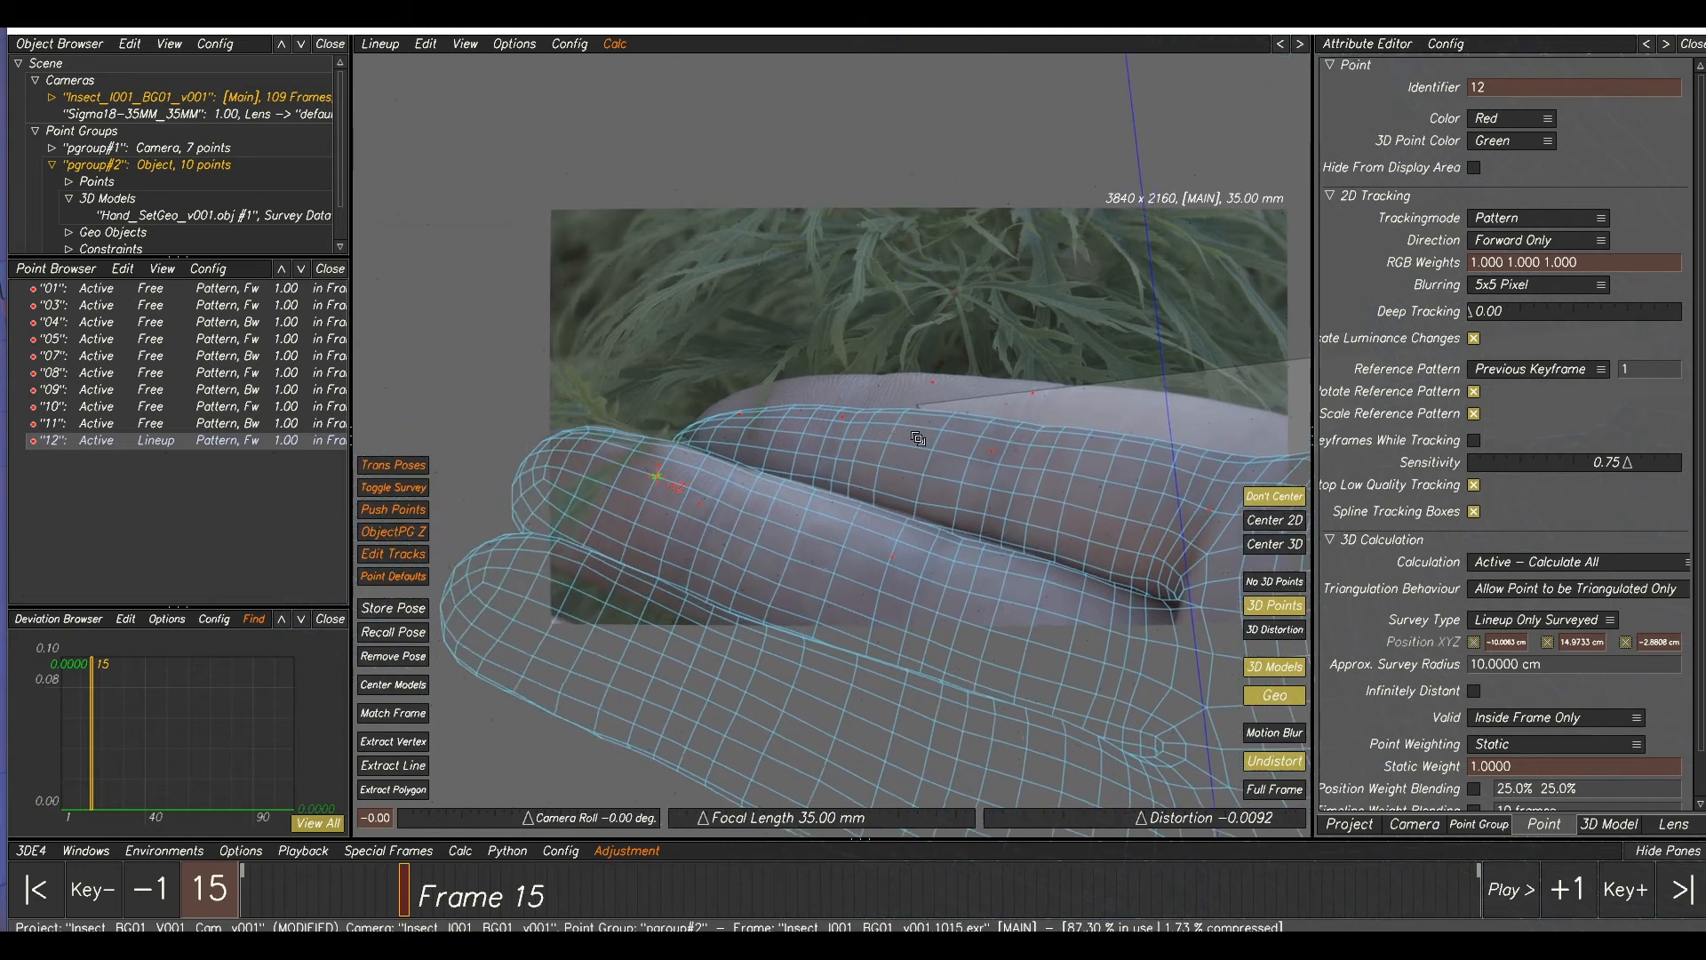
drag(602, 495, 688, 465)
click(738, 490)
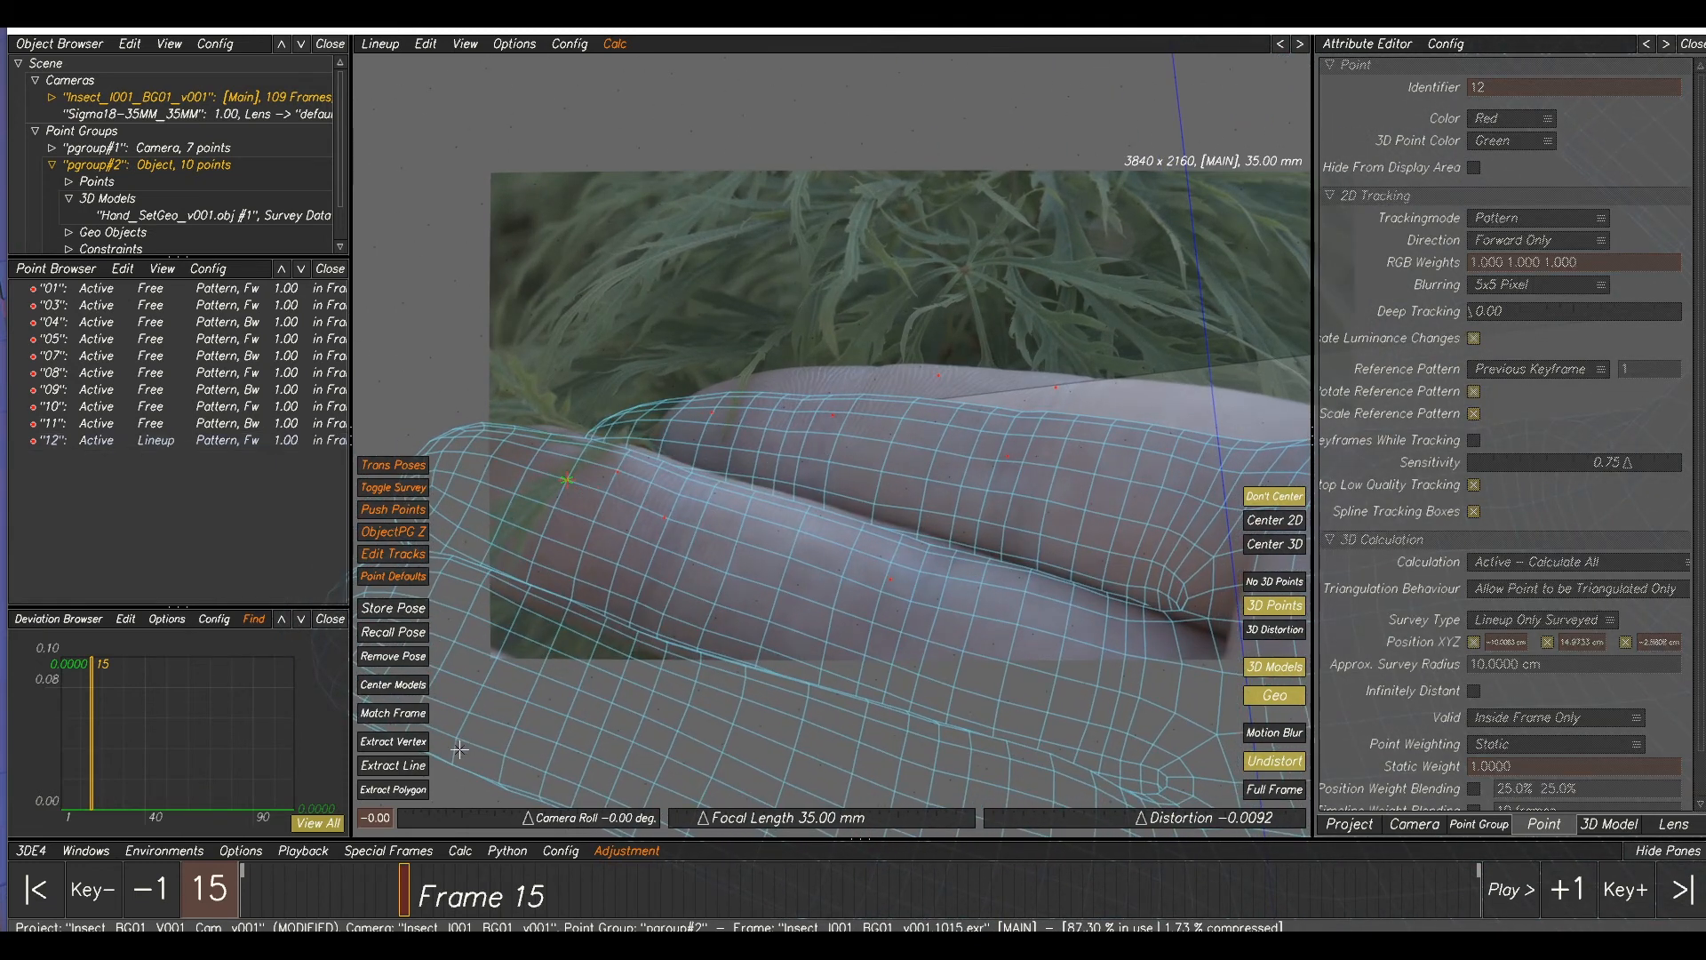
- Extract vertices at the upper finger's tip and at the inner end of the gap between the fingers, aligning each with the plate
click(407, 743)
drag(673, 417, 705, 410)
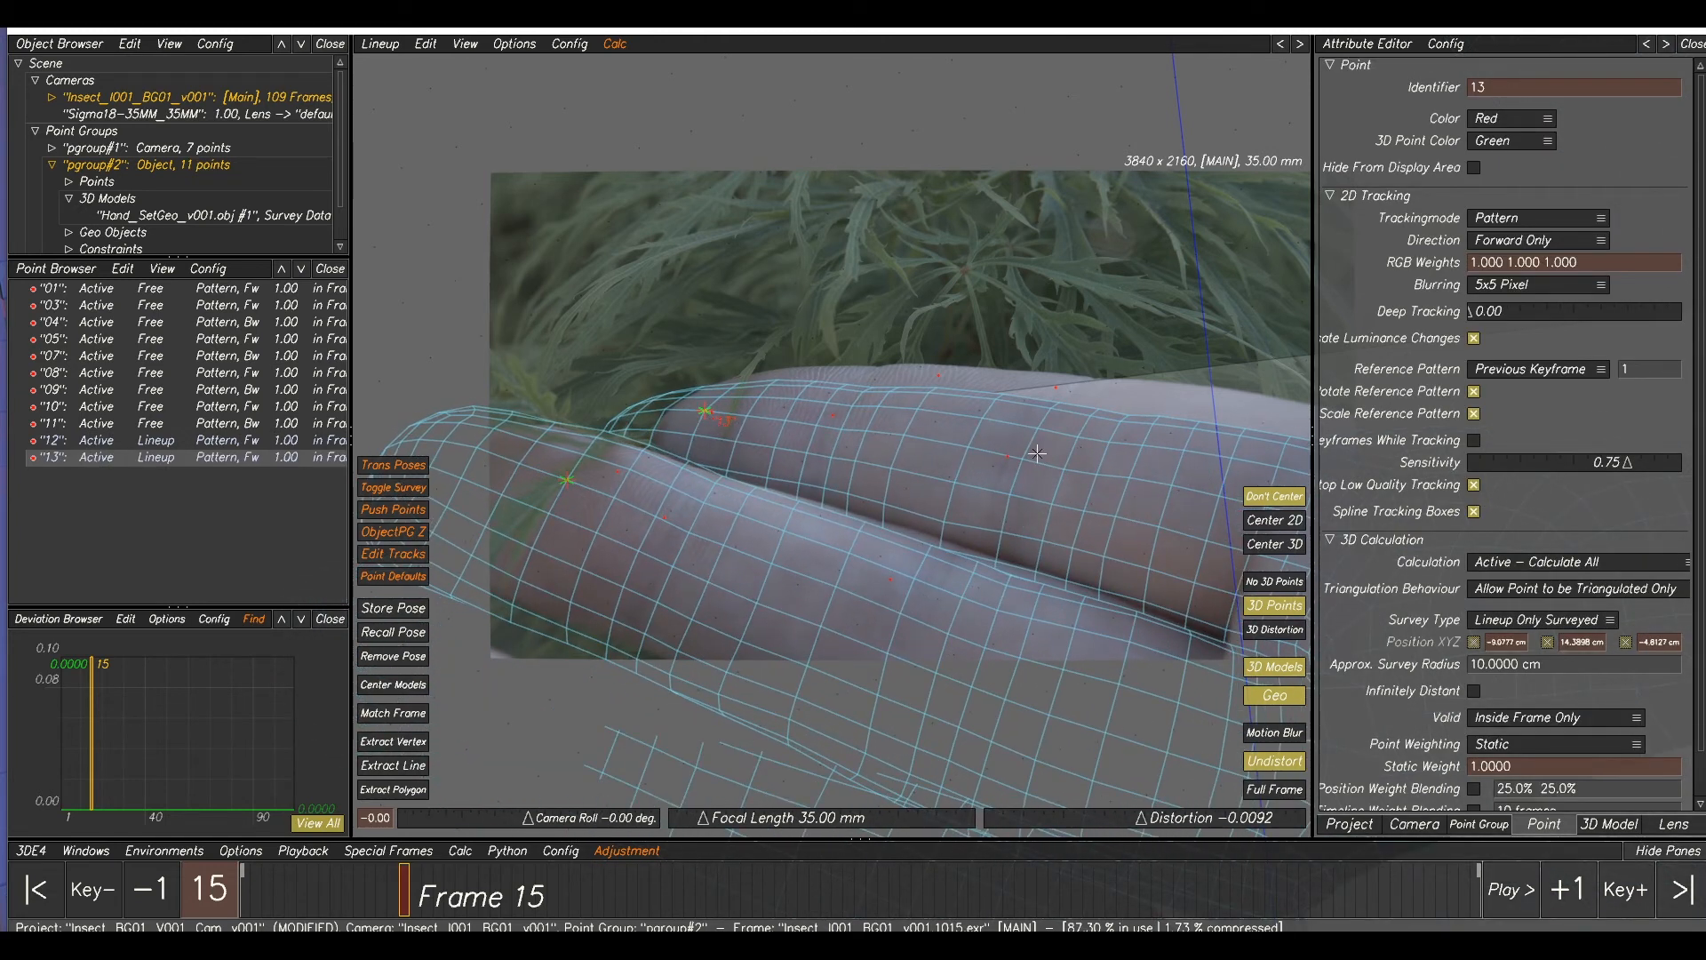
scroll(1037, 454, down, 3)
middle_drag(1037, 453, 797, 434)
click(891, 629)
click(397, 743)
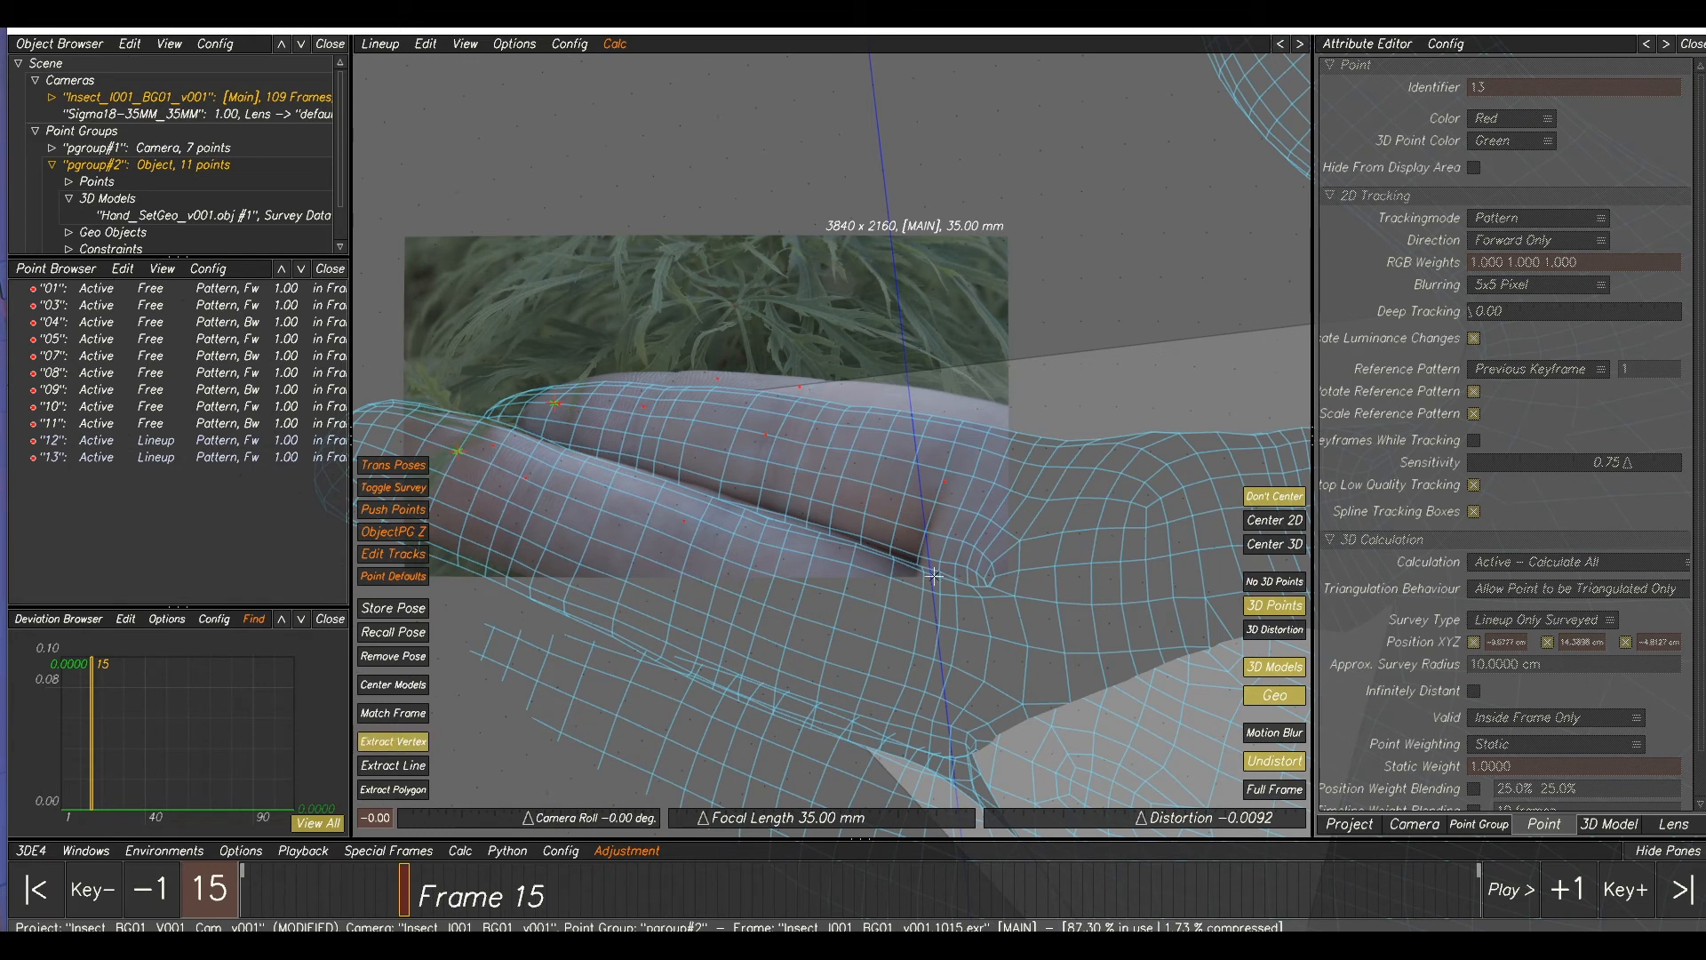
drag(995, 577, 936, 546)
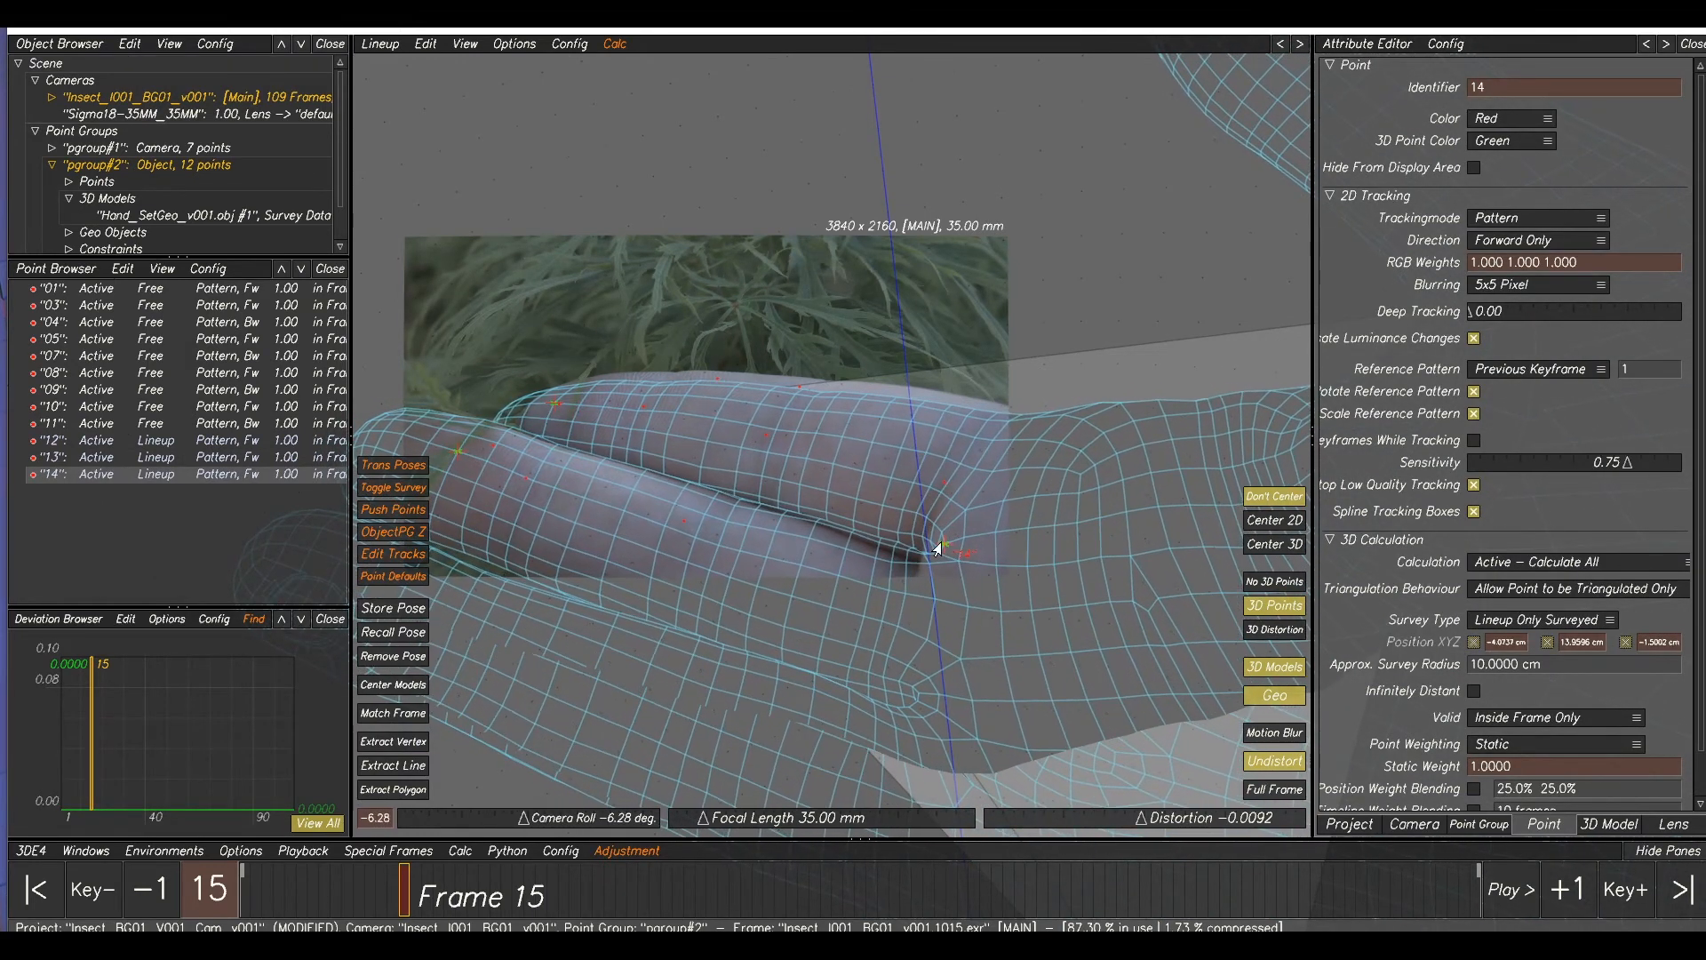
- Adjust the lineup points at both fingertips and the inner end of the finger gap to fit the model's outline to the plate
scroll(743, 404, up, 2)
drag(473, 402, 496, 401)
middle_drag(606, 469, 881, 446)
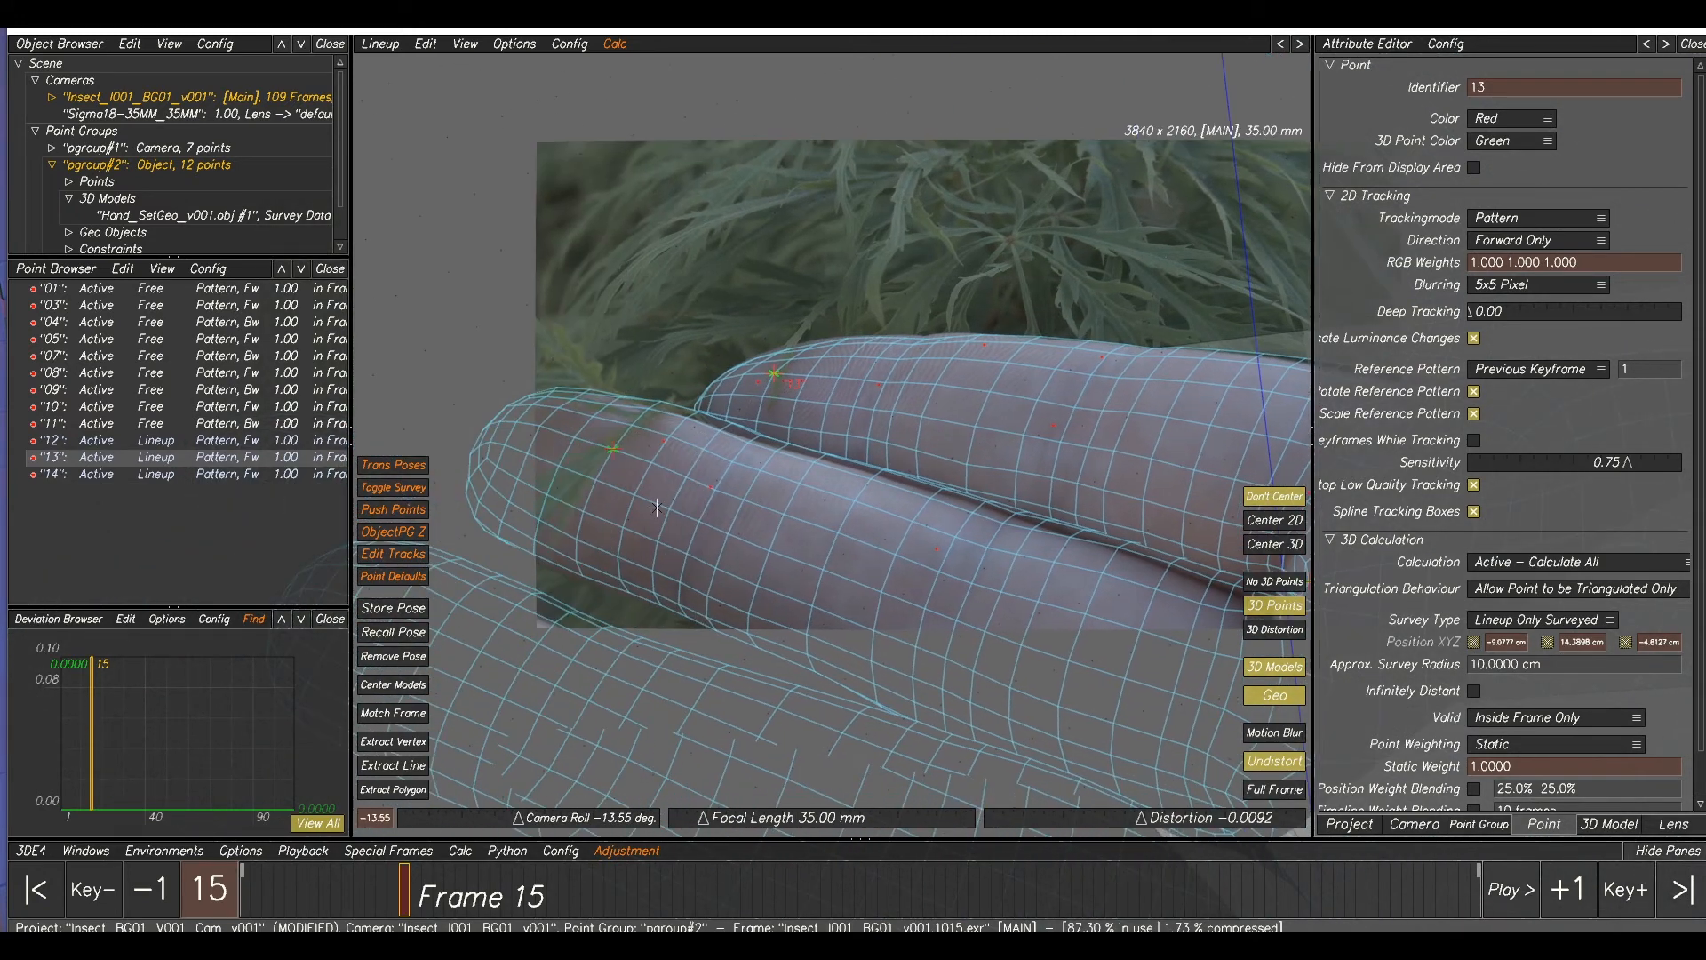
drag(611, 460, 600, 462)
drag(600, 462, 598, 463)
middle_drag(1287, 470, 891, 432)
drag(912, 545, 911, 572)
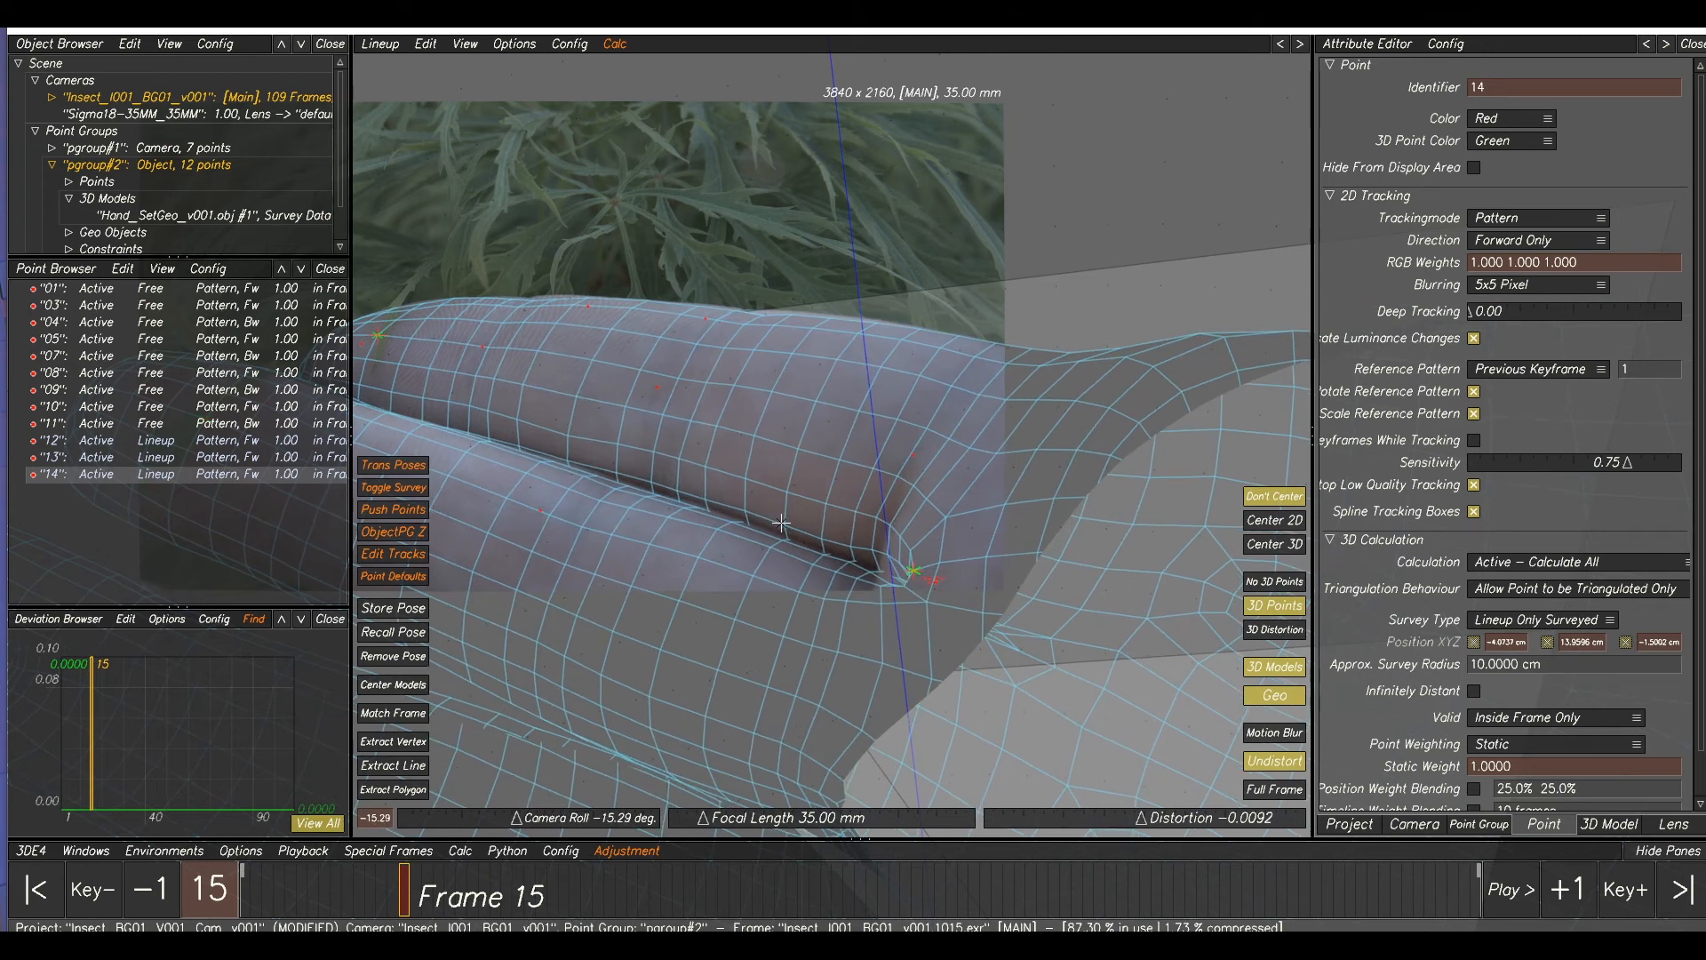
- Extract another vertex on the lower finger's underside near the plate's bottom-left corner and align it with the image
middle_drag(412, 383, 691, 376)
middle_drag(566, 419, 692, 445)
click(528, 650)
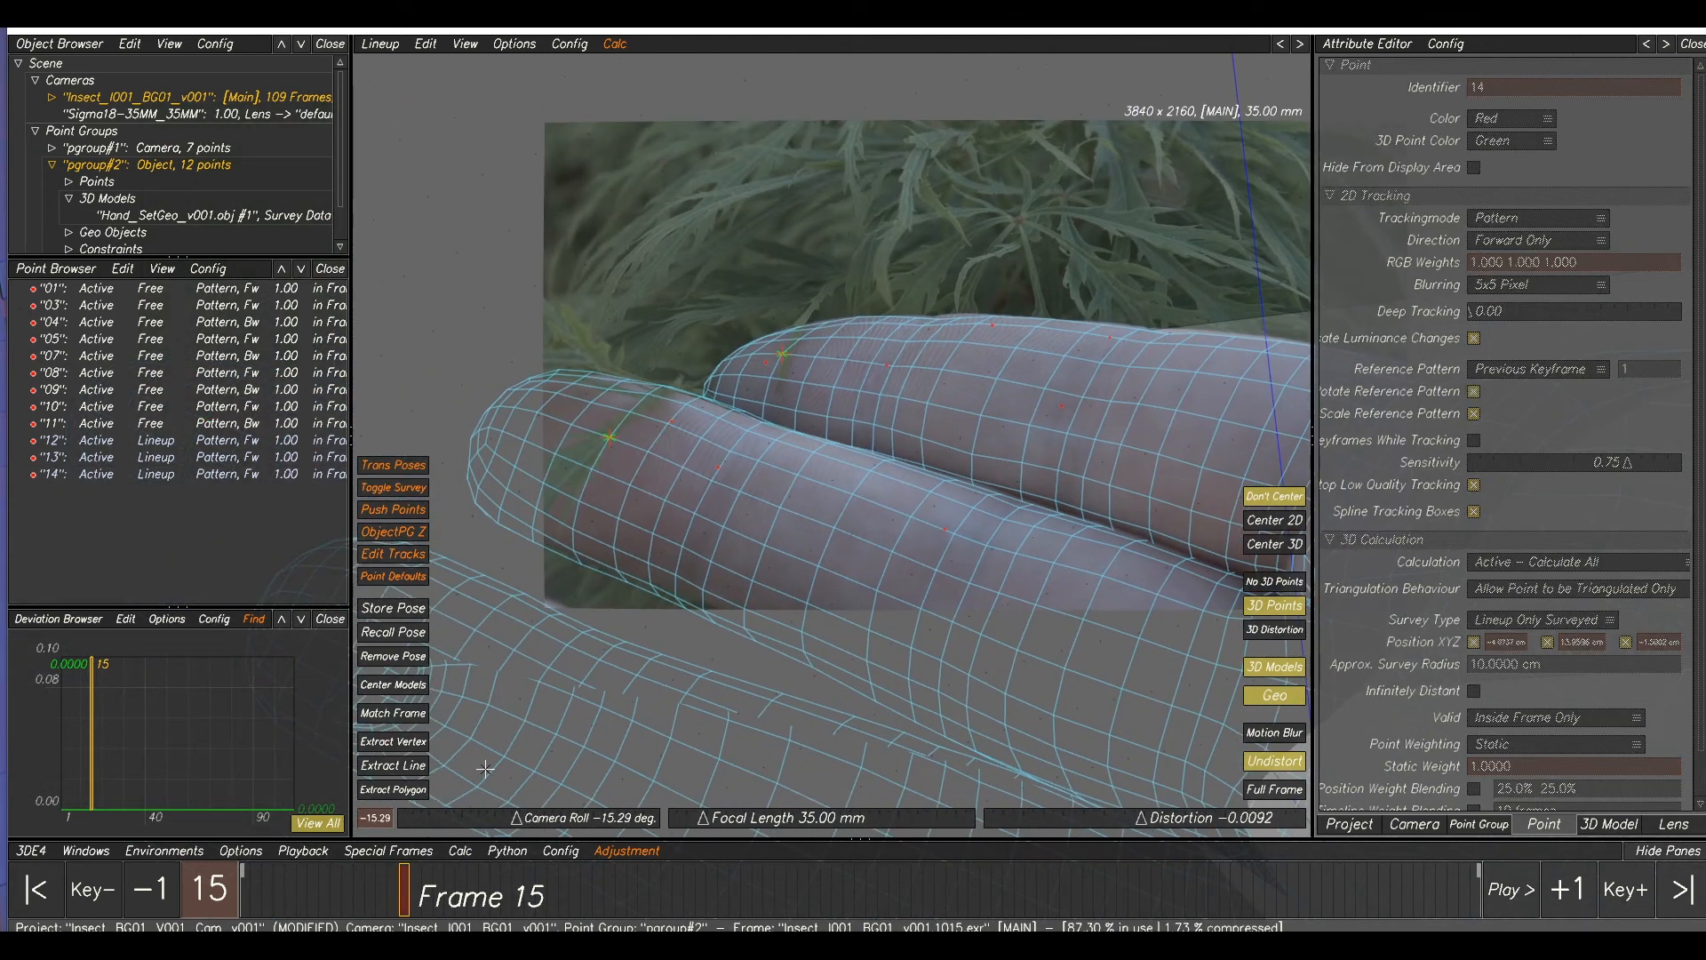
ctrl+click(551, 617)
drag(550, 615, 552, 611)
middle_drag(1084, 362, 844, 372)
click(844, 372)
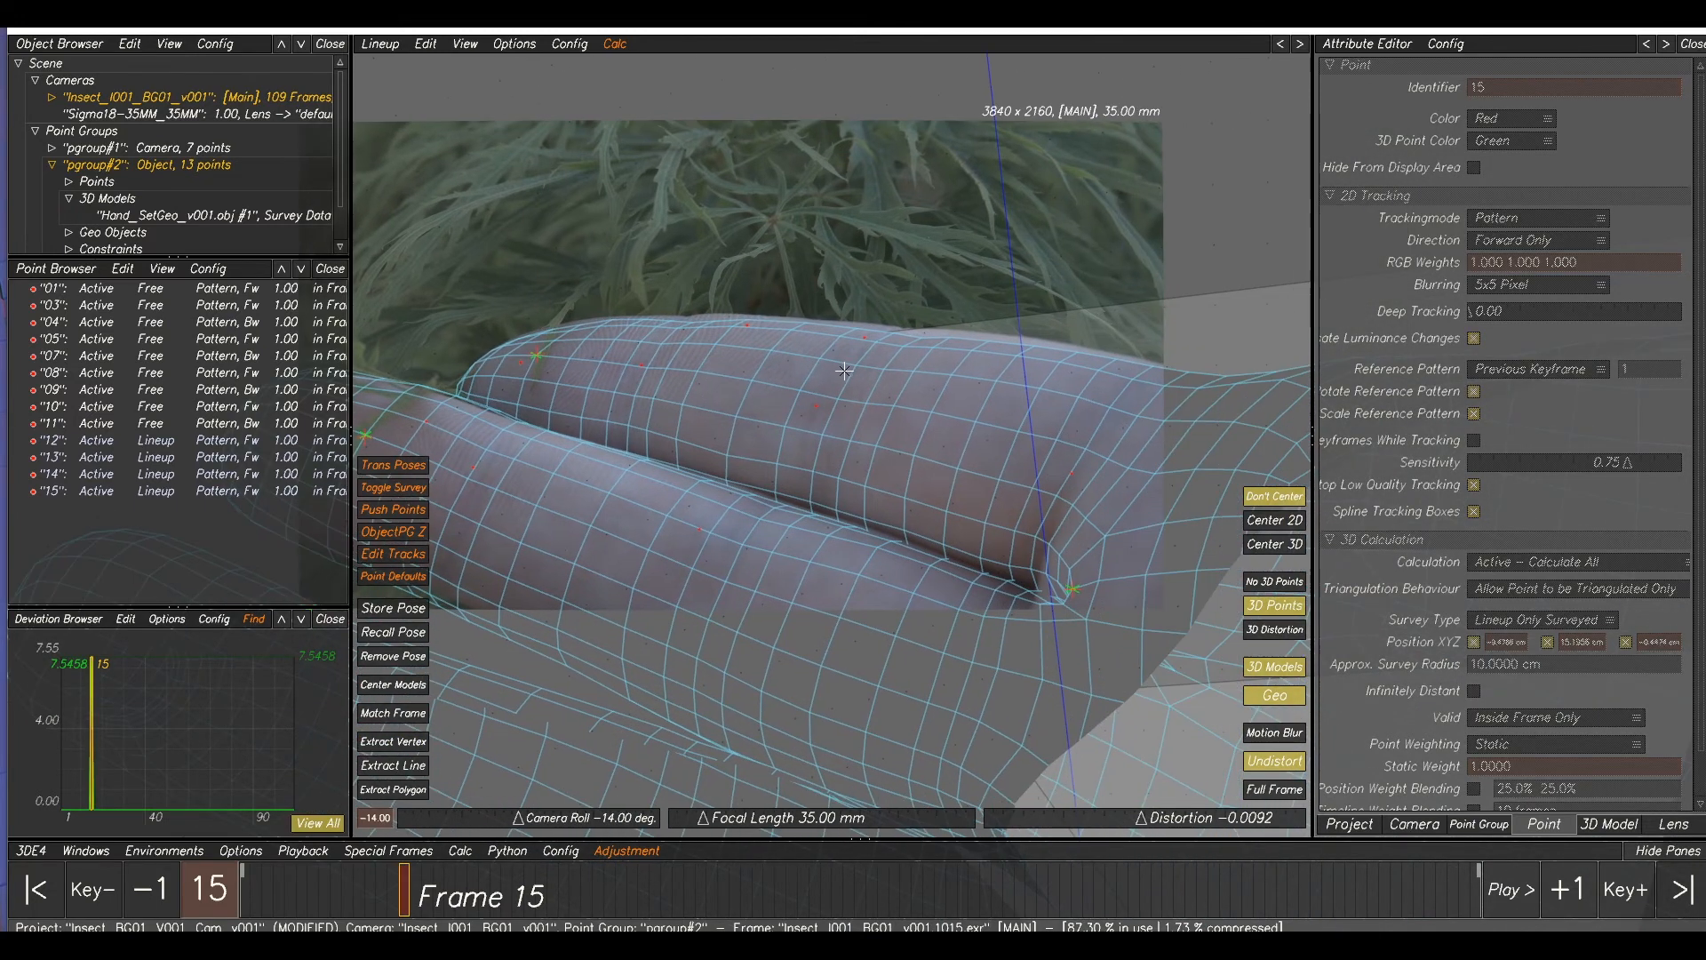
- Nudge the lineup points at the upper fingertip, the inner end of the finger gap and the lower fingertip to tighten the fit
drag(537, 364, 534, 357)
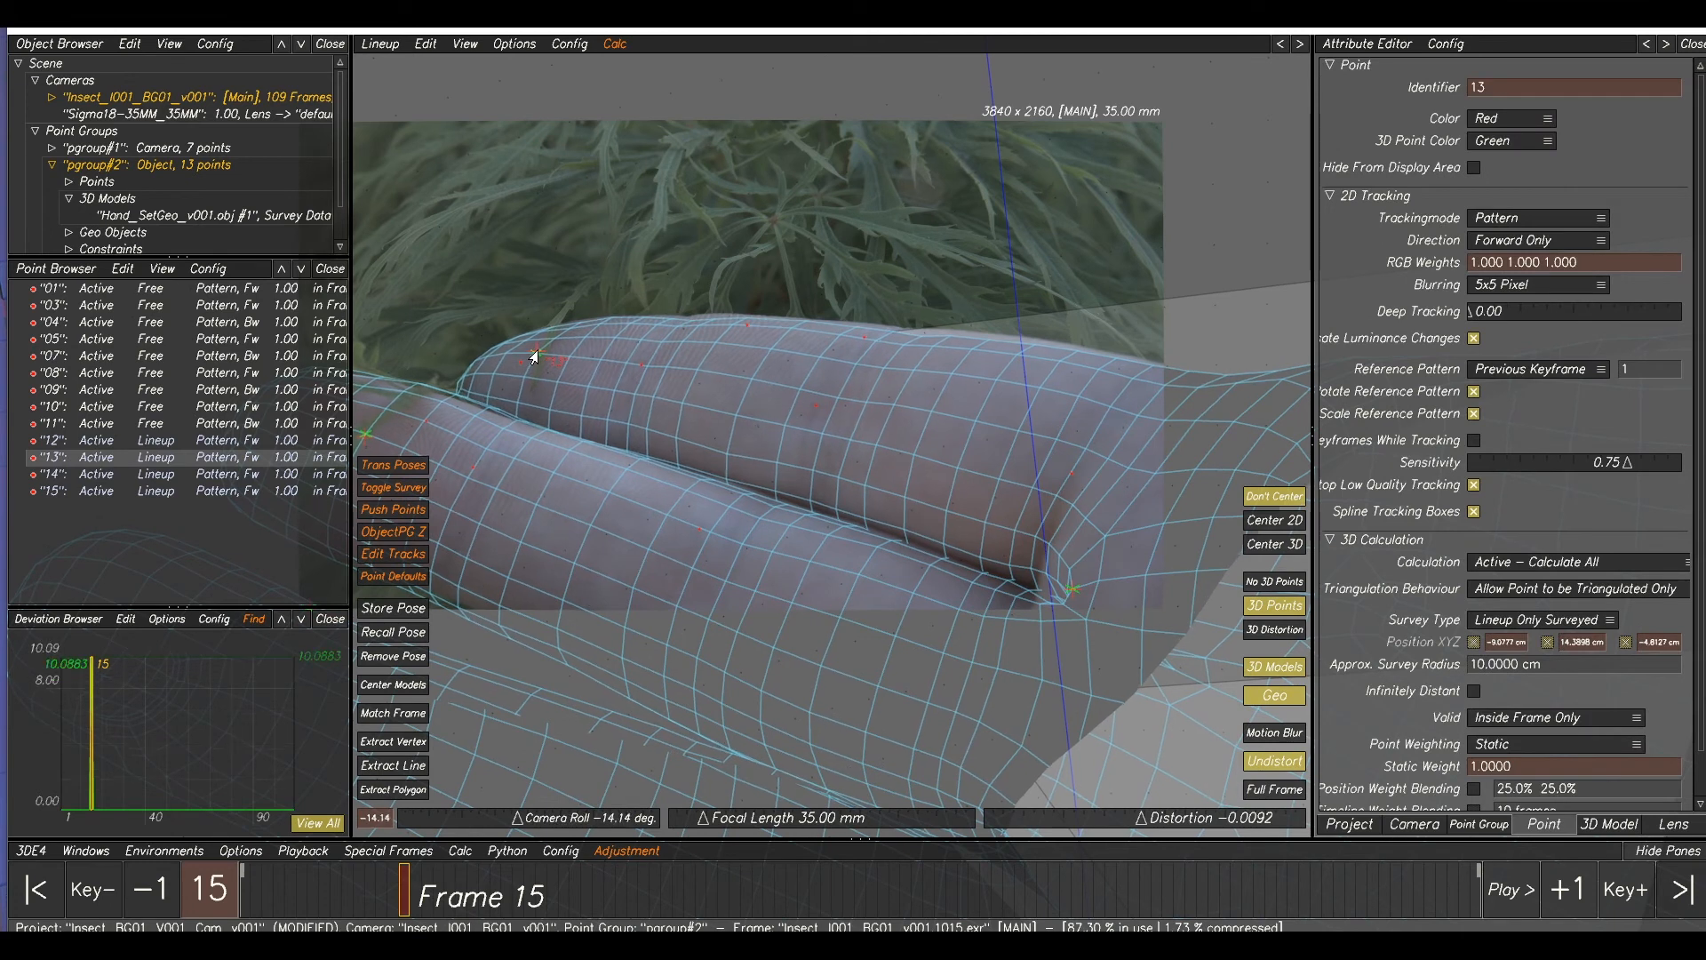
drag(1072, 588, 1063, 587)
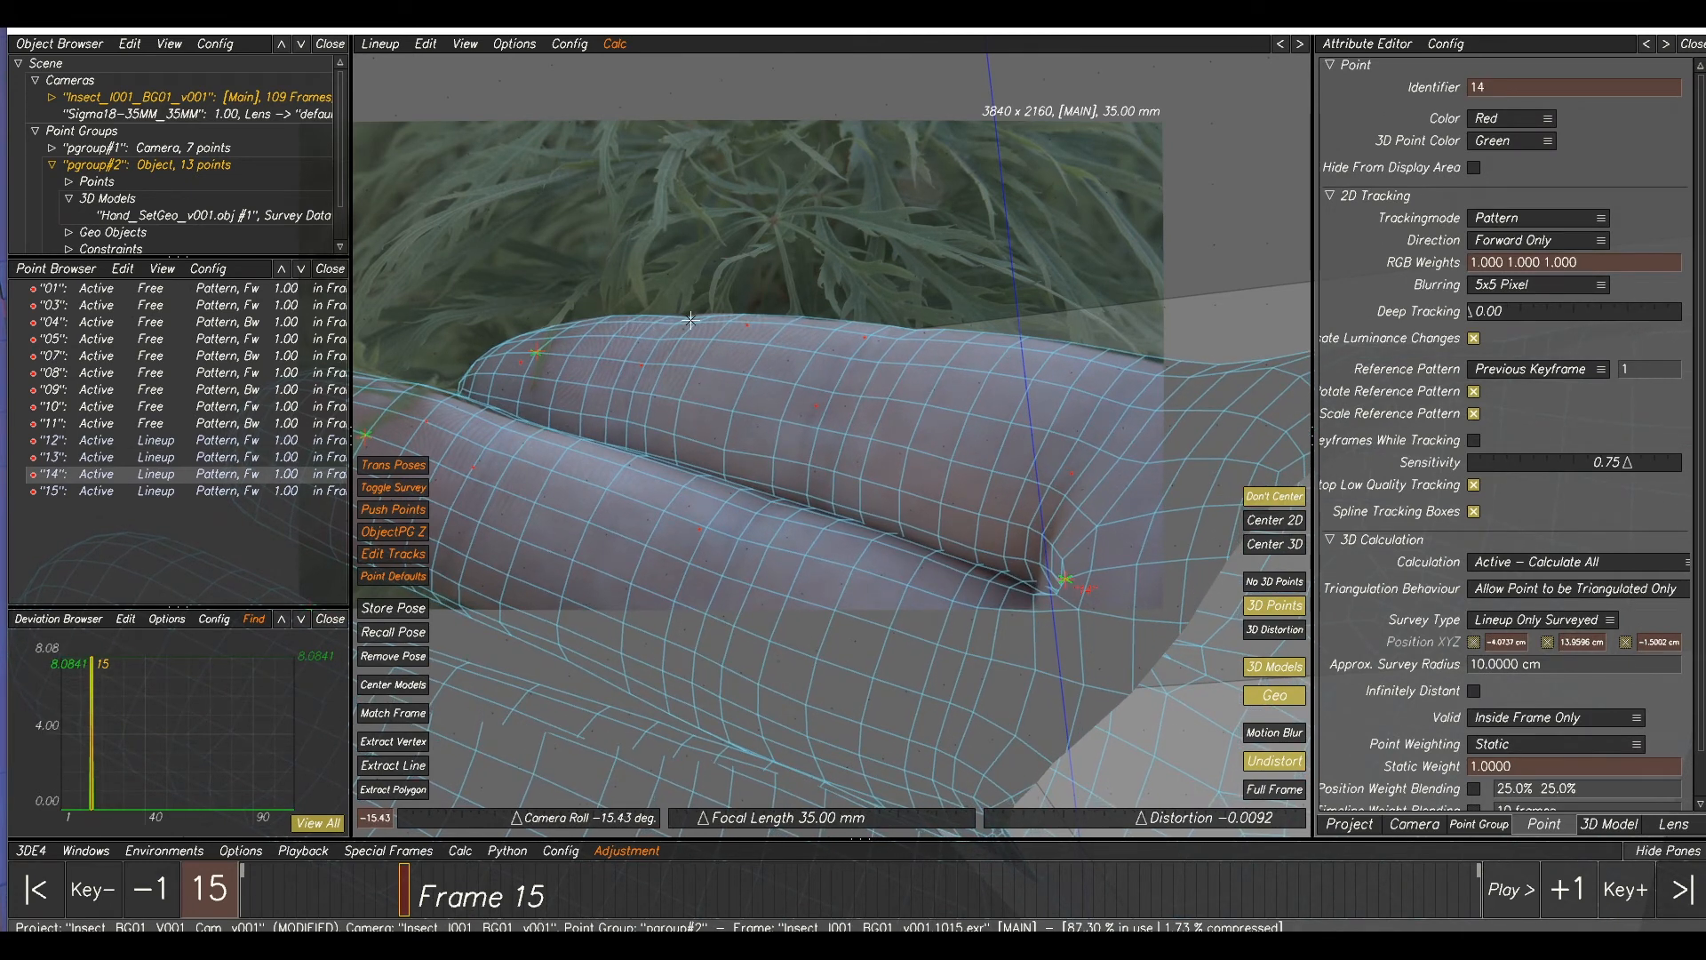
drag(1064, 583, 1052, 584)
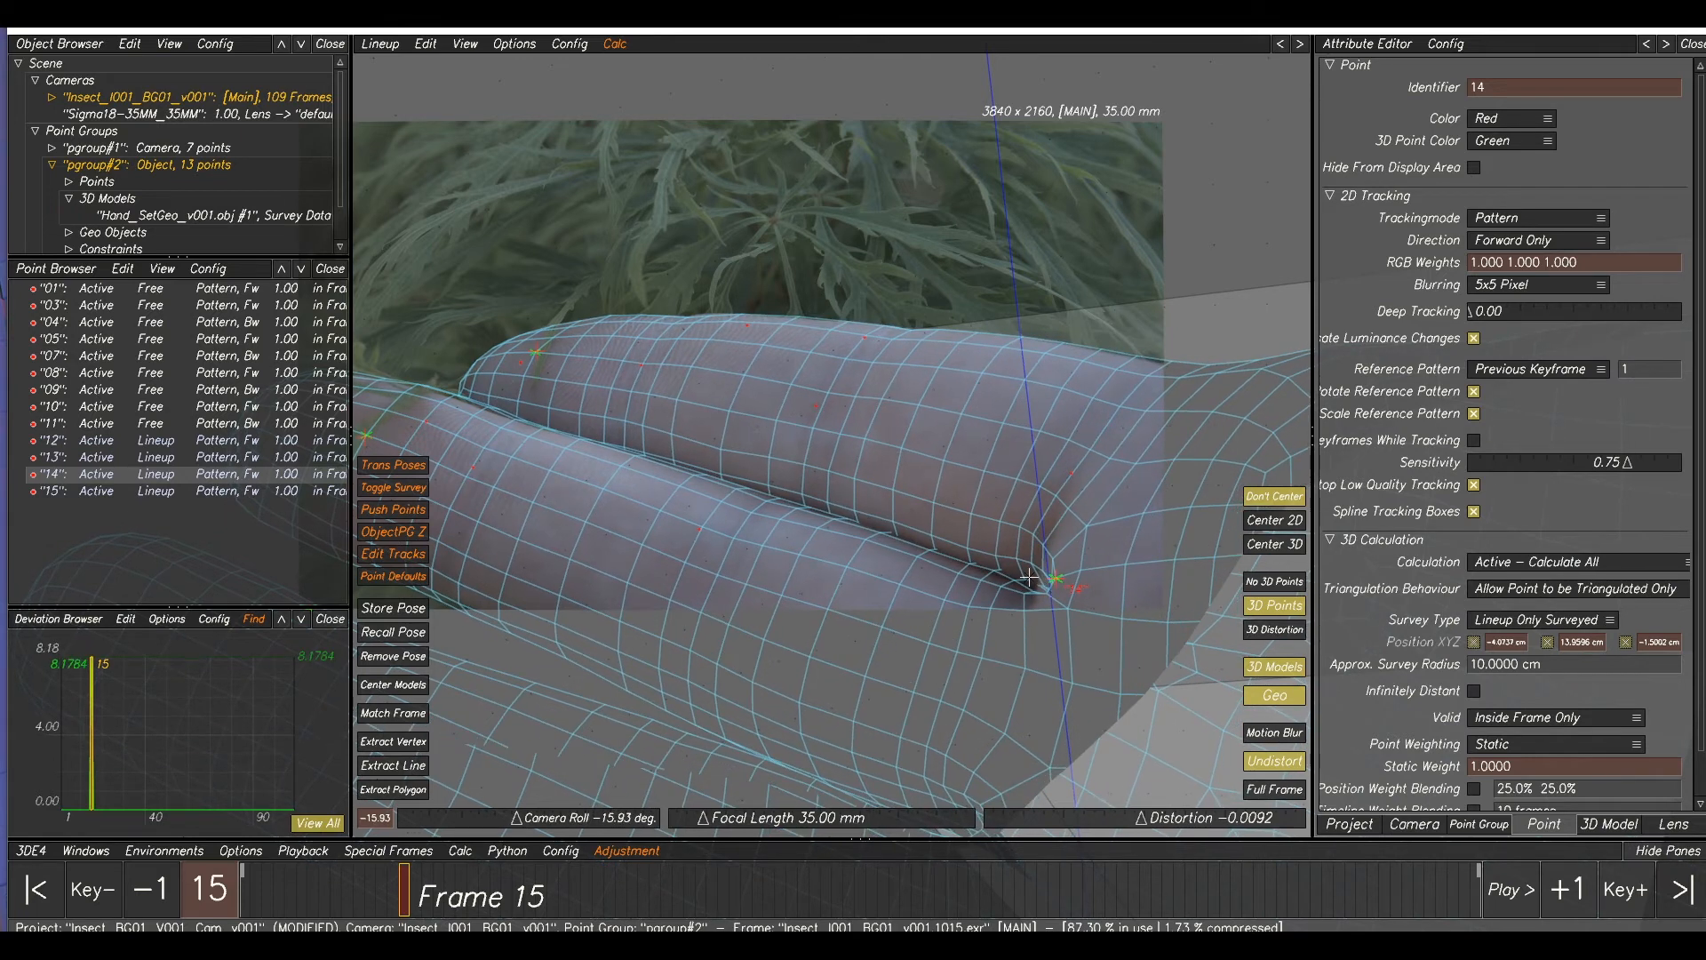
click(614, 440)
drag(613, 447, 610, 451)
- Readjust the lineup points at the upper fingertip and the inner end of the finger gap against the plate
middle_drag(1096, 439, 988, 439)
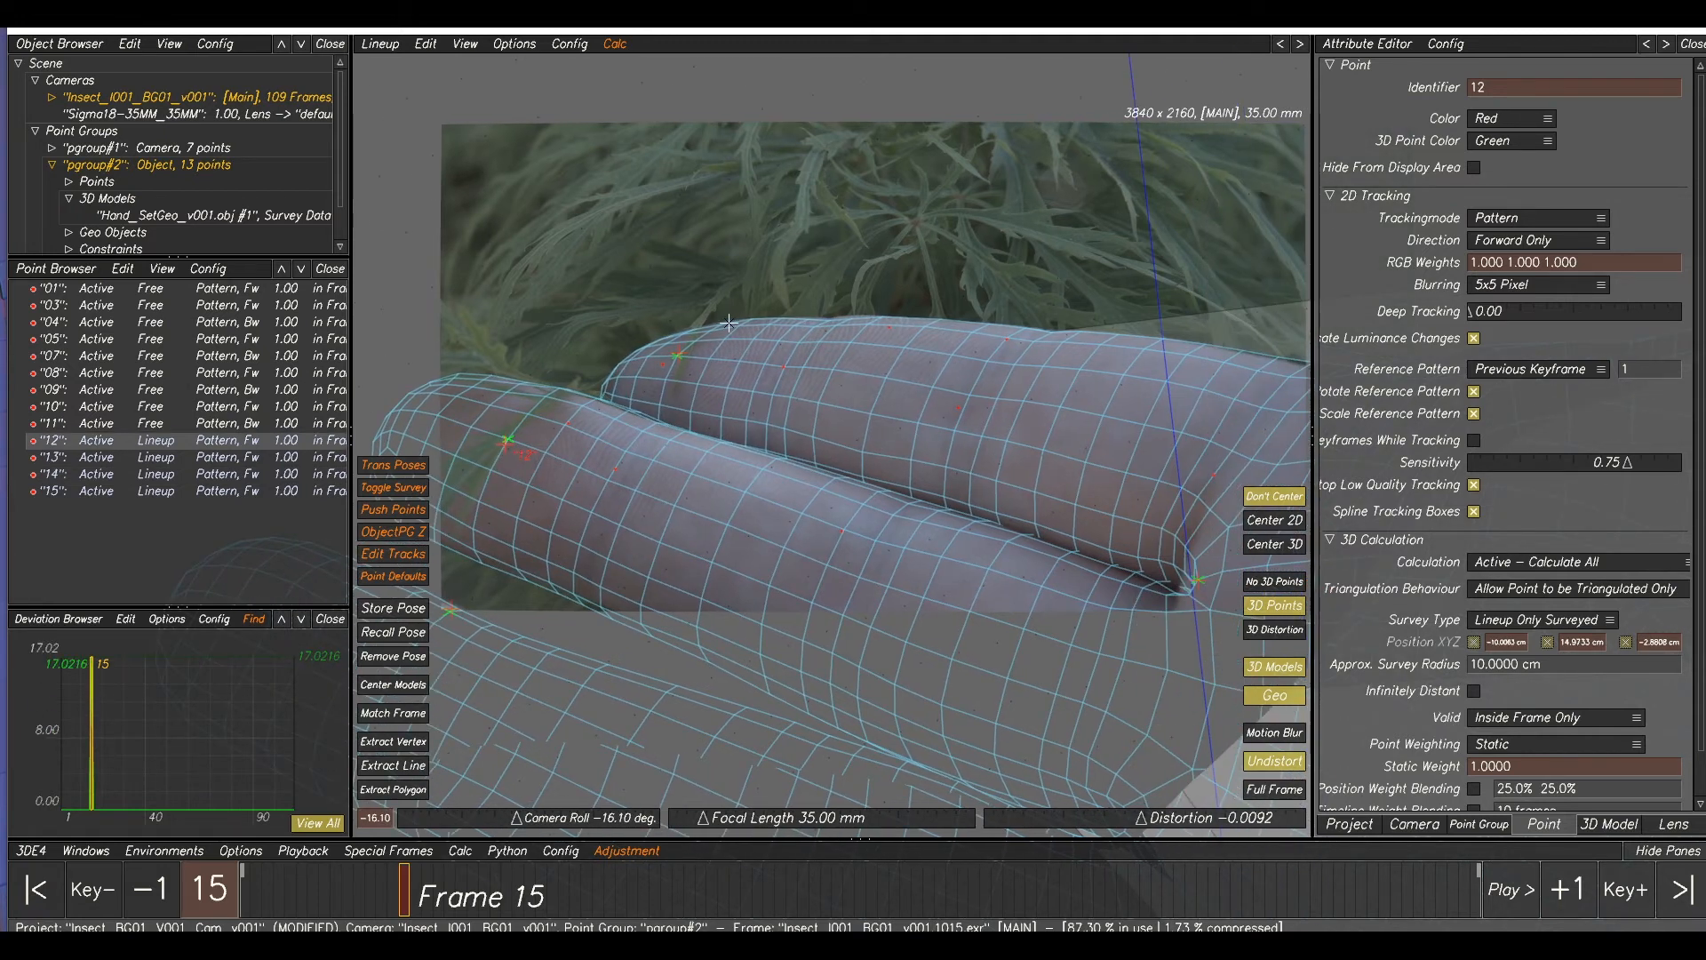
click(675, 360)
drag(675, 359, 674, 358)
middle_drag(1118, 448, 924, 419)
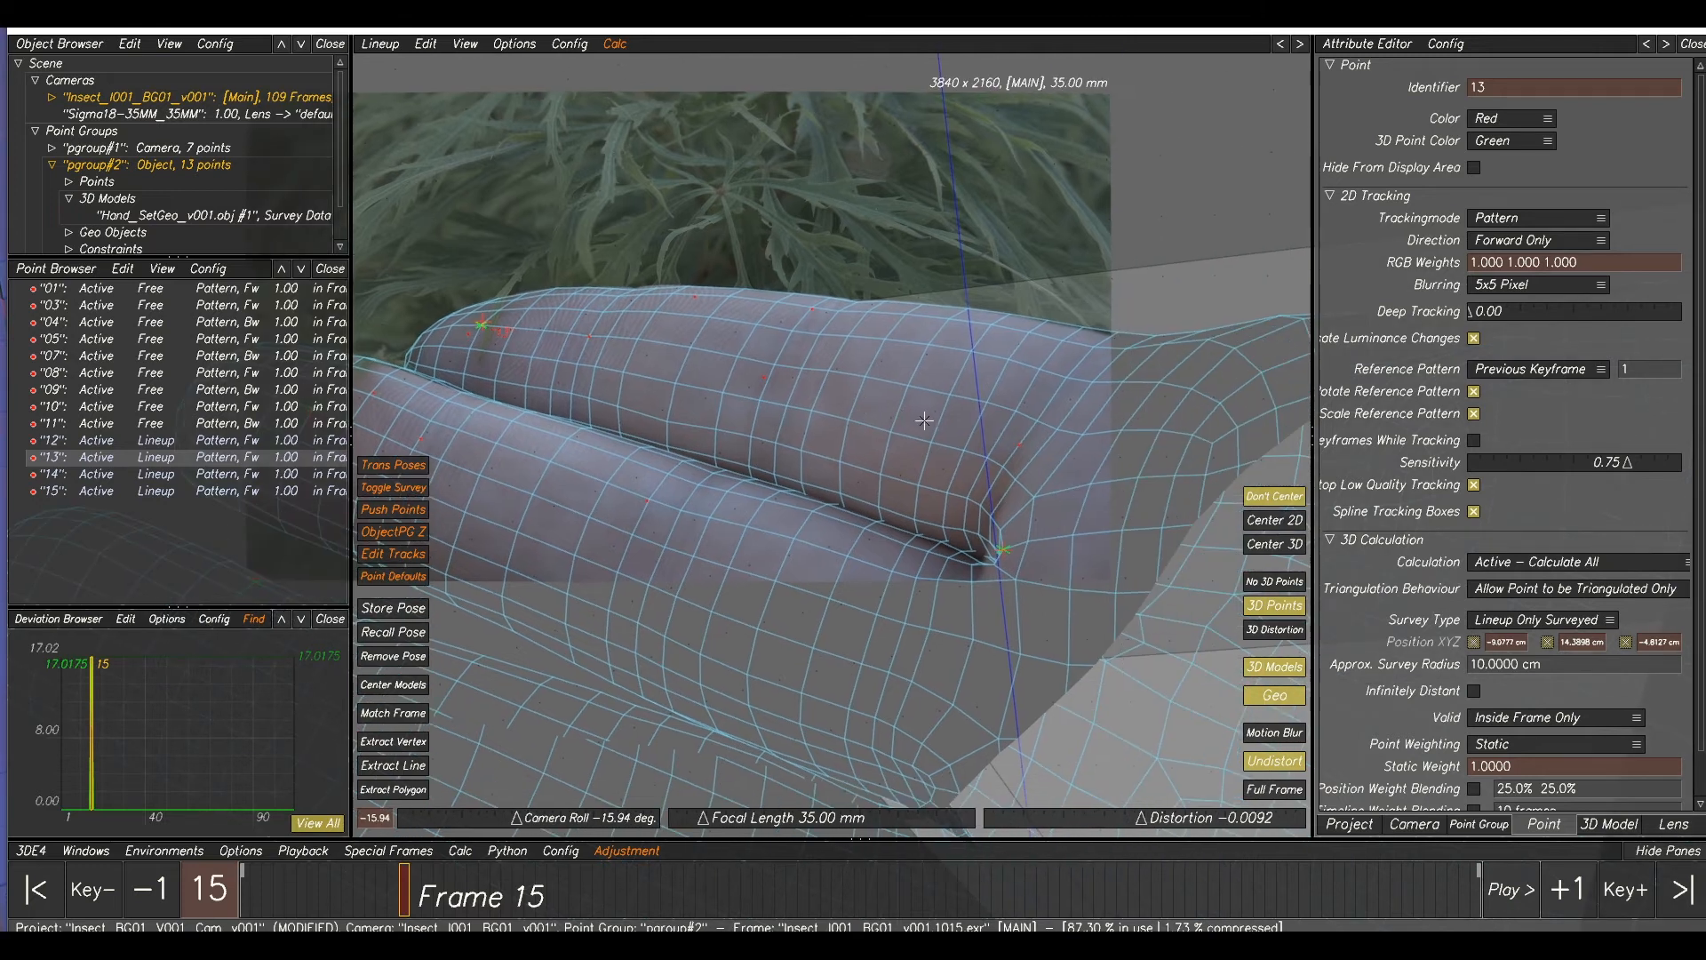
click(996, 556)
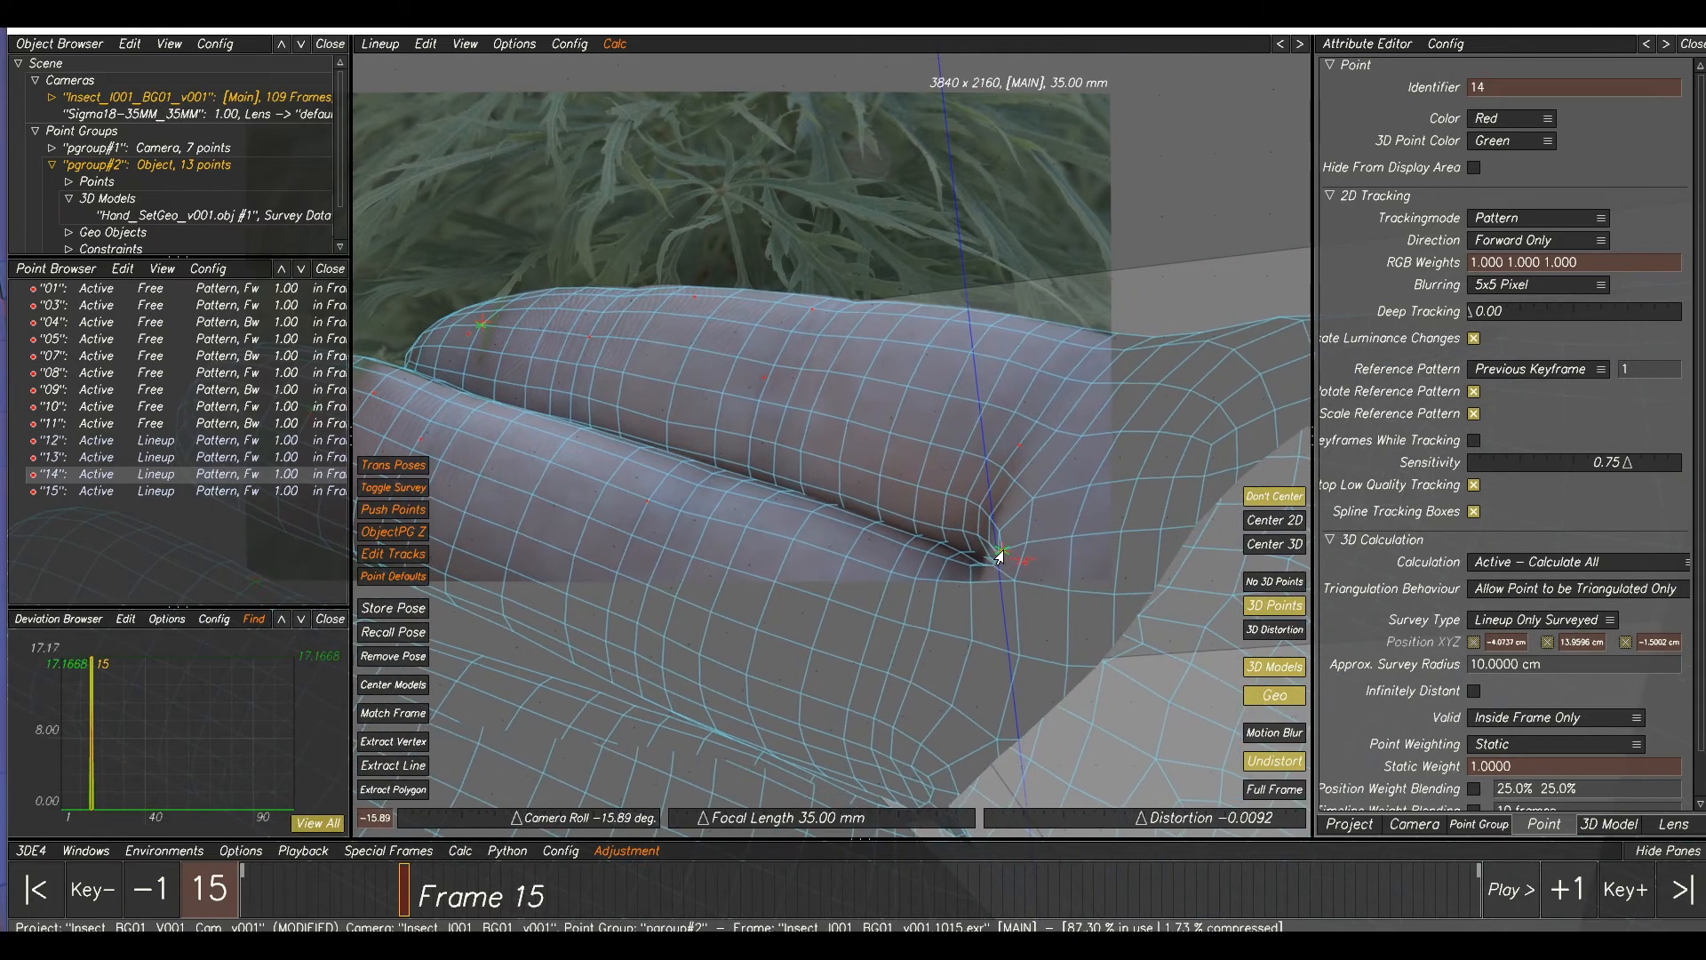
- Fine-tune the upper fingertip's lineup point up close, followed by the one on the lower fingertip
middle_drag(553, 282, 746, 367)
scroll(751, 374, up, 5)
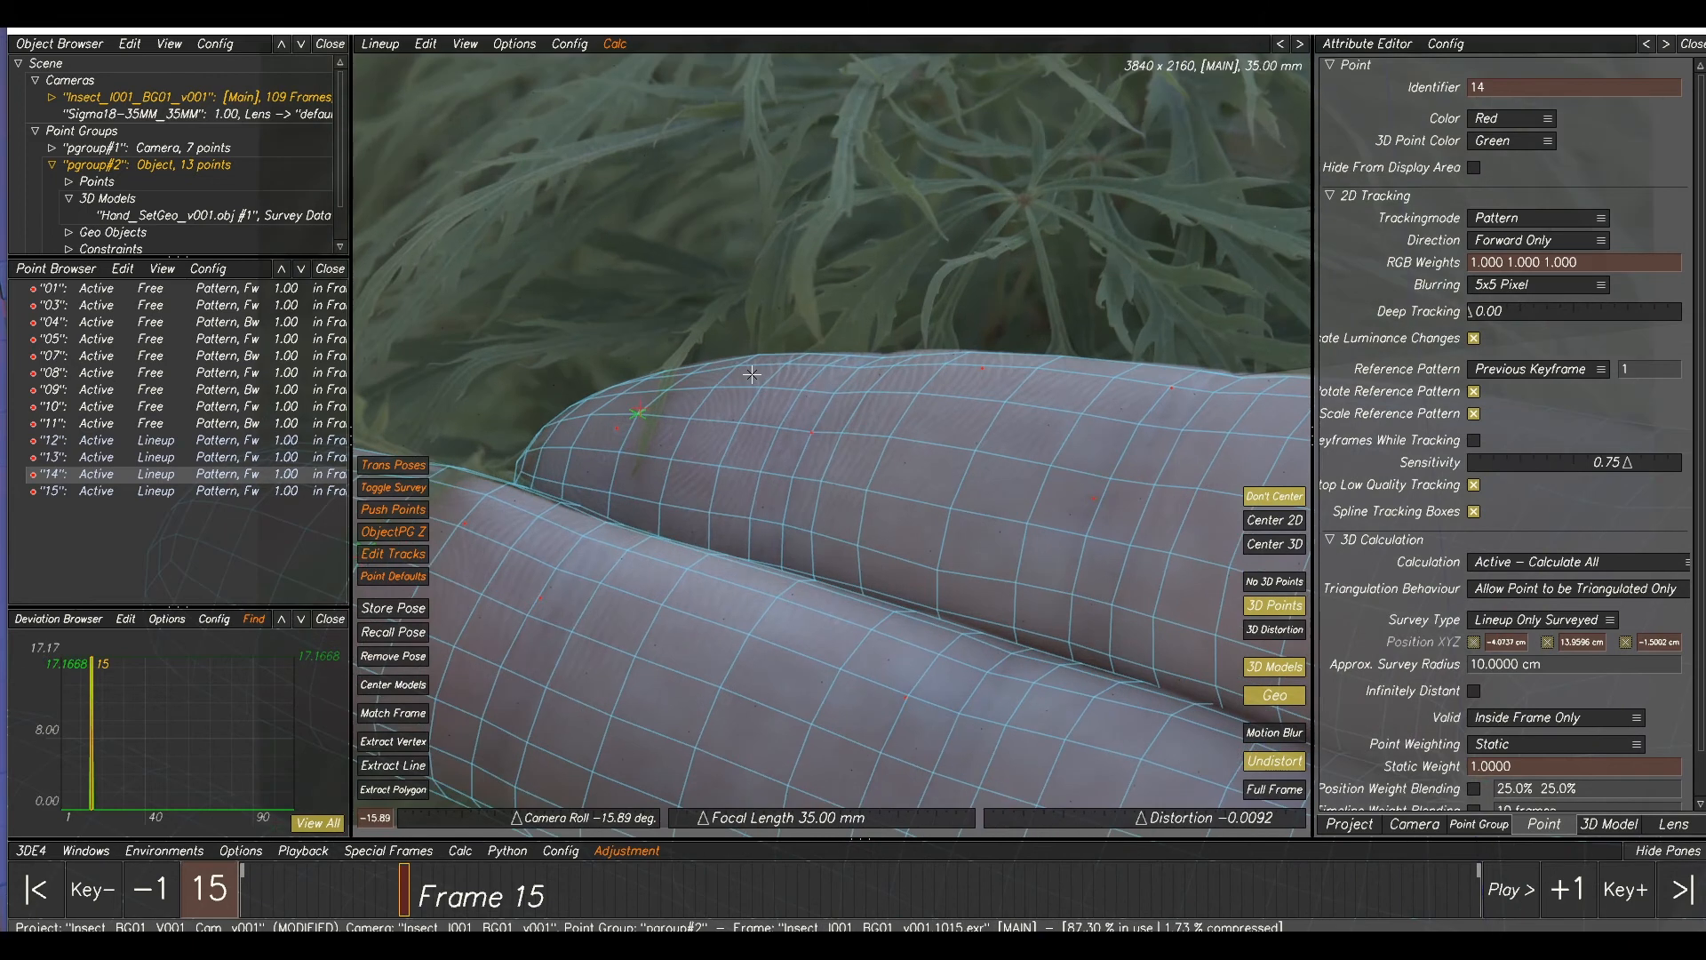
click(635, 414)
scroll(915, 394, down, 5)
click(960, 444)
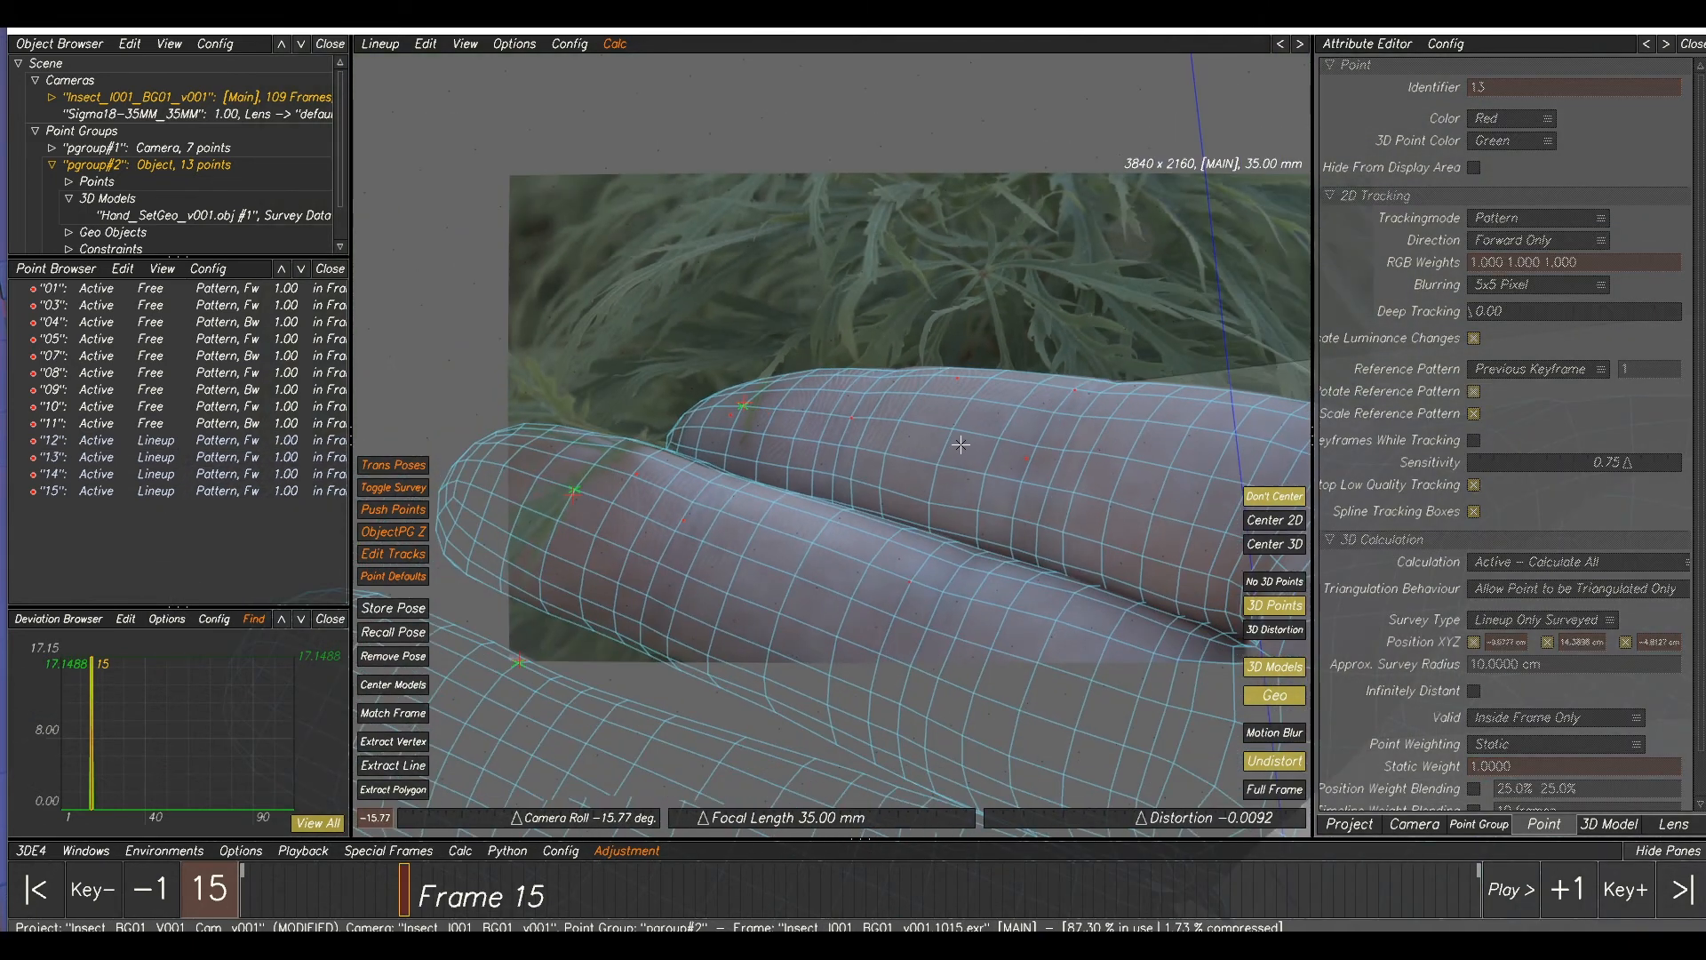
click(569, 503)
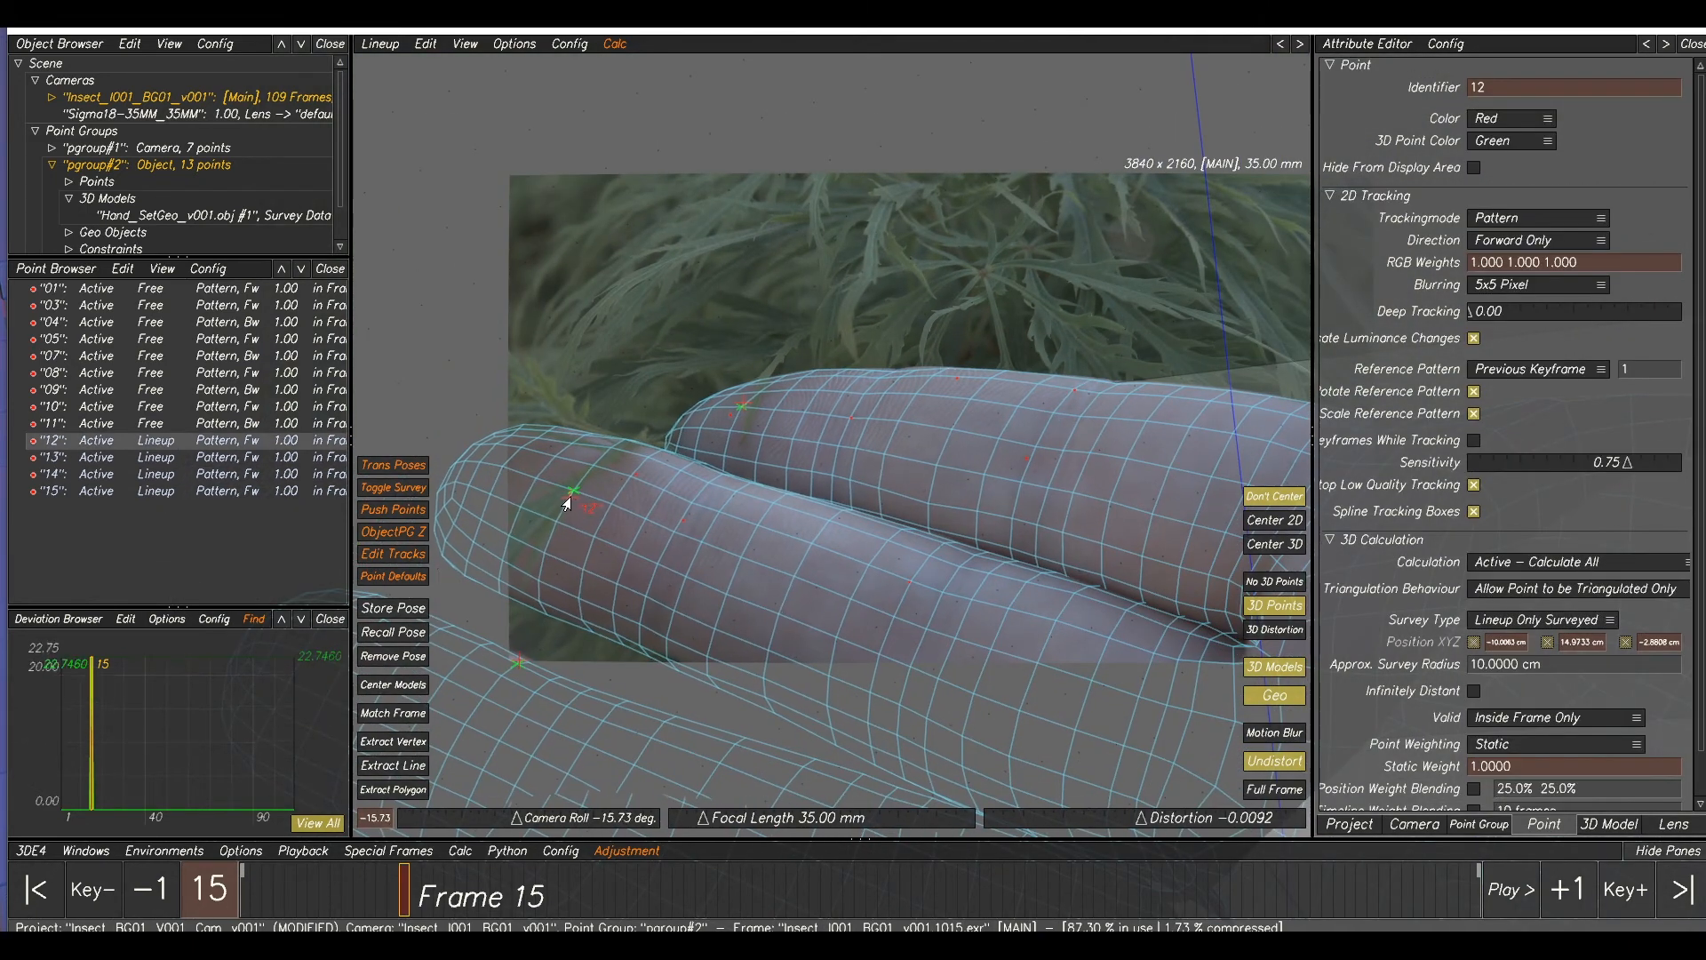
click(596, 737)
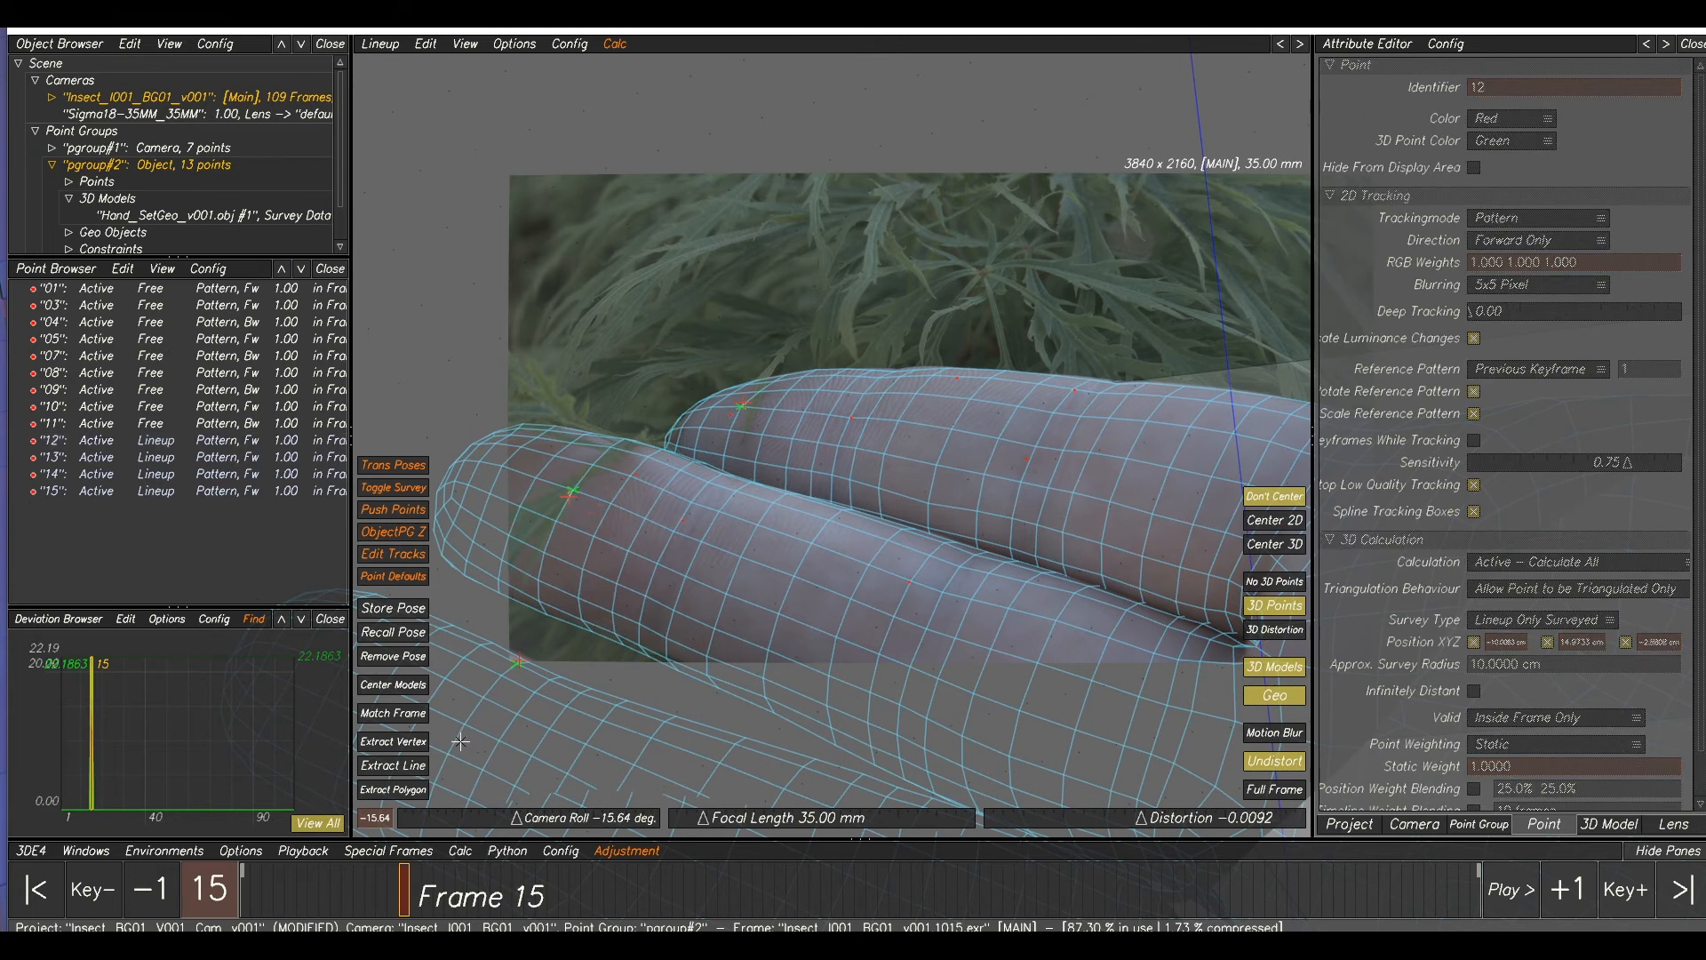
- Extract a vertex on the upper finger's top edge near its second joint and align it with the finger's outline
click(416, 746)
middle_drag(1146, 504, 955, 513)
scroll(889, 418, up, 2)
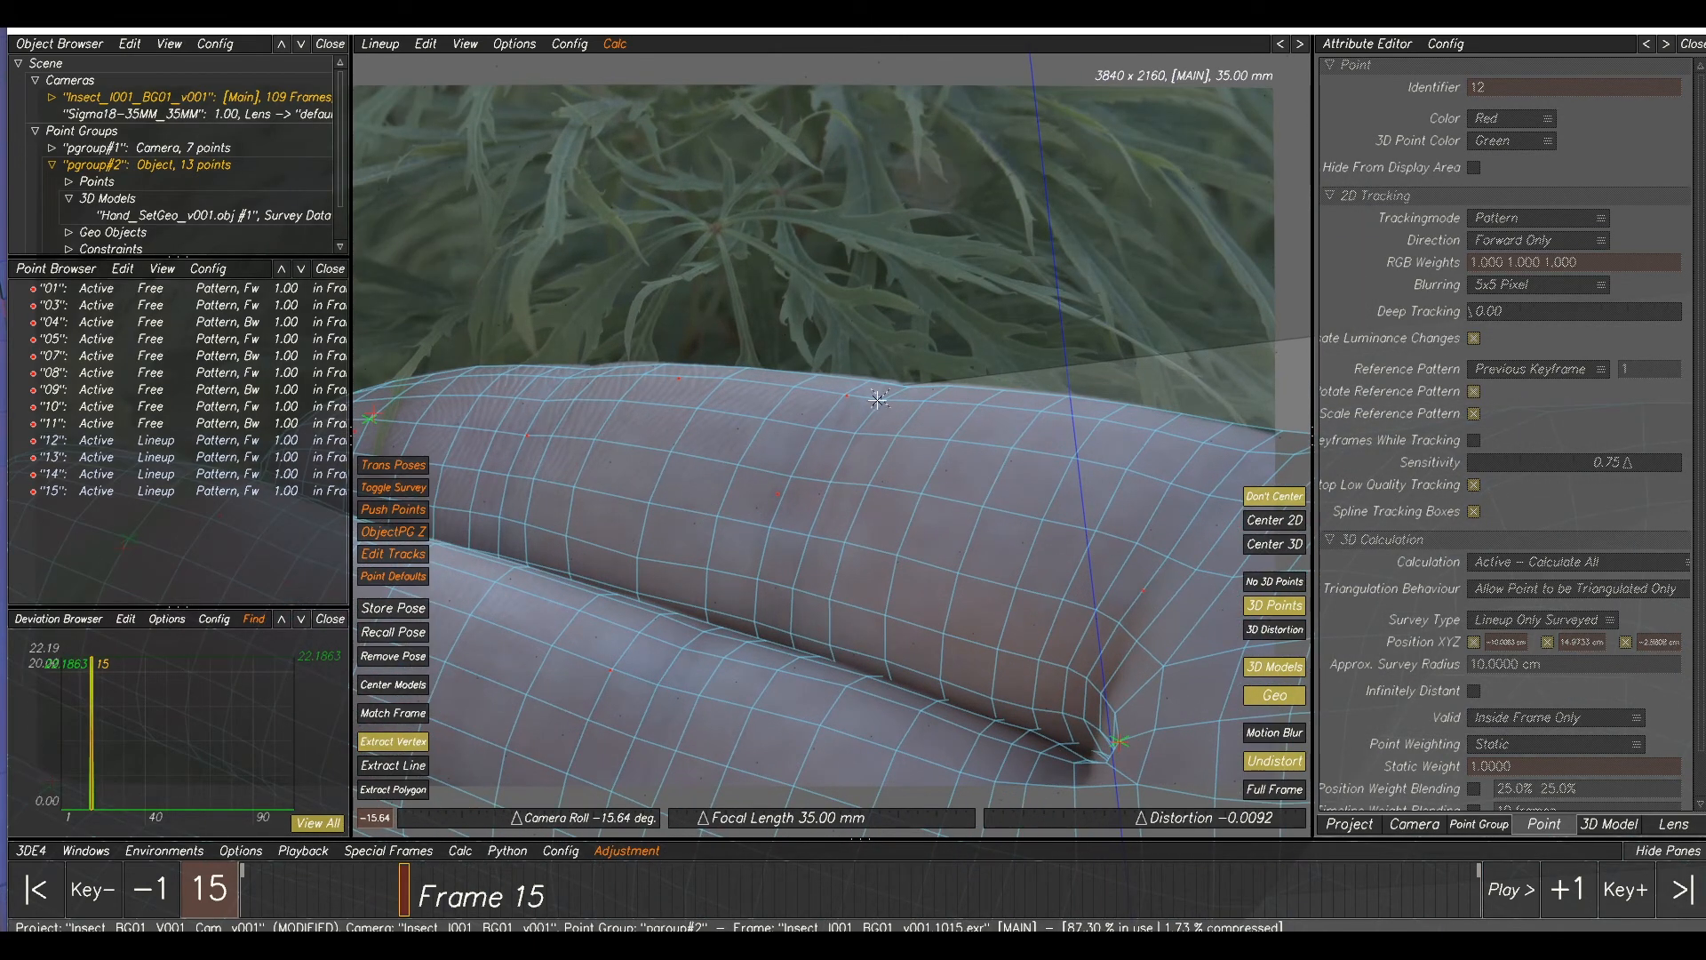
click(876, 402)
drag(876, 405, 844, 399)
right_drag(844, 399, 843, 464)
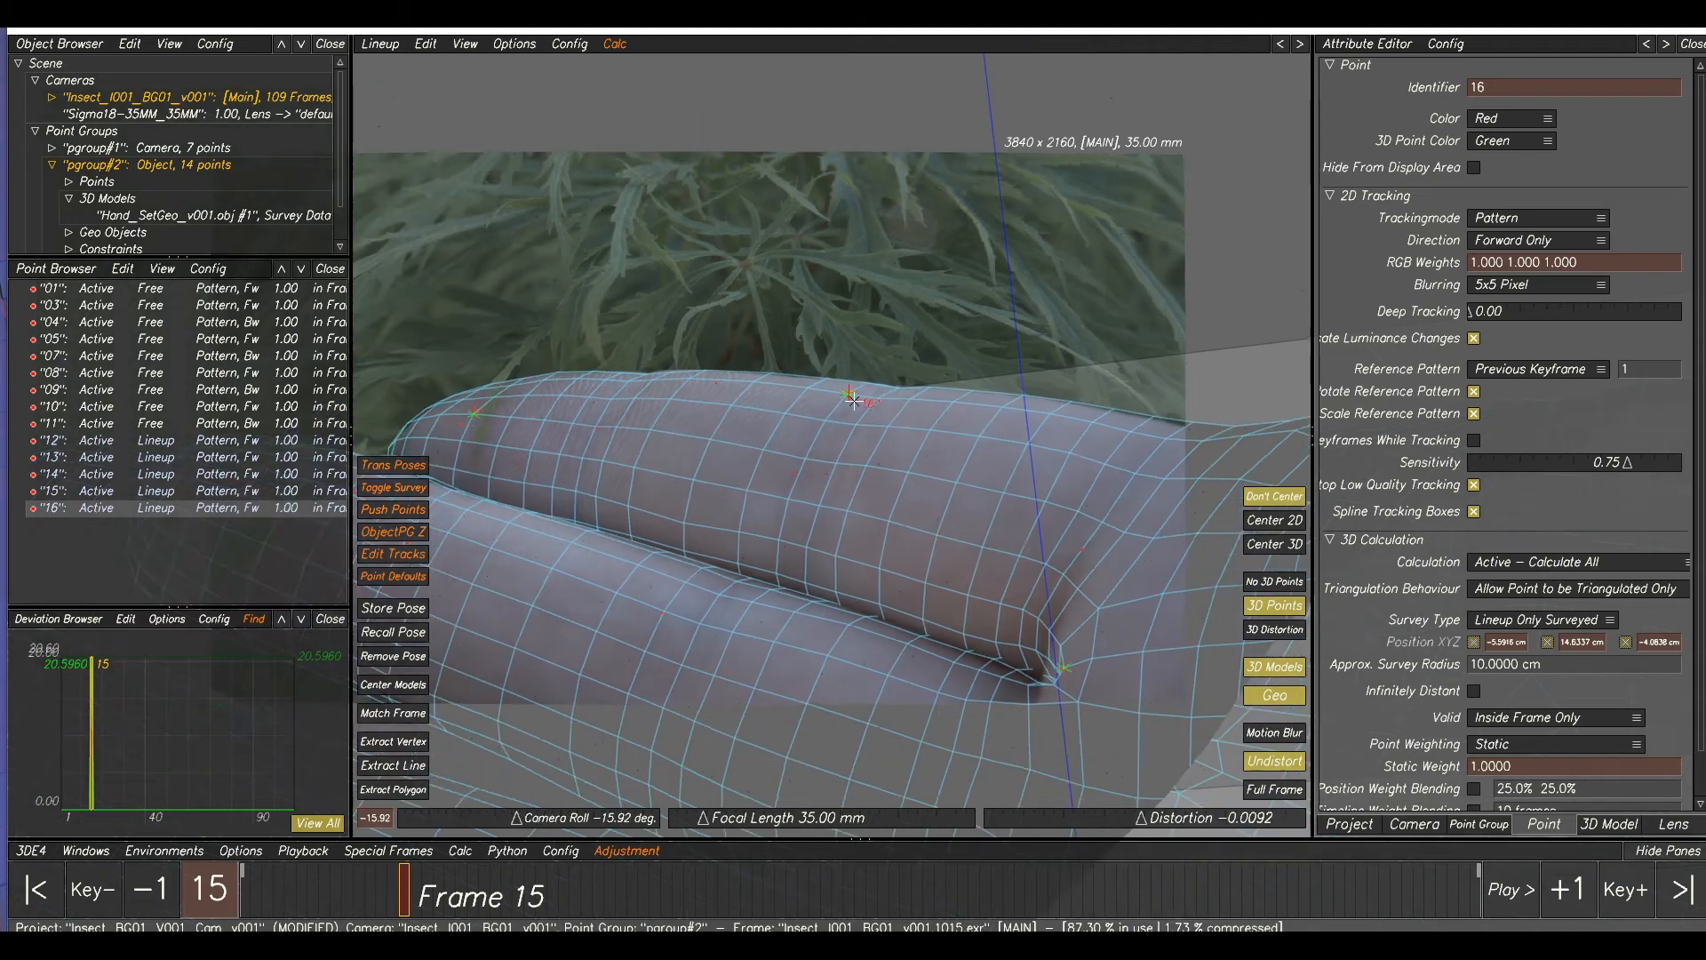
- Fine-tune the lineup points at the inner end of the finger gap and at the lower fingertip
middle_drag(842, 464, 958, 414)
click(1121, 578)
drag(1122, 578, 1122, 581)
click(505, 455)
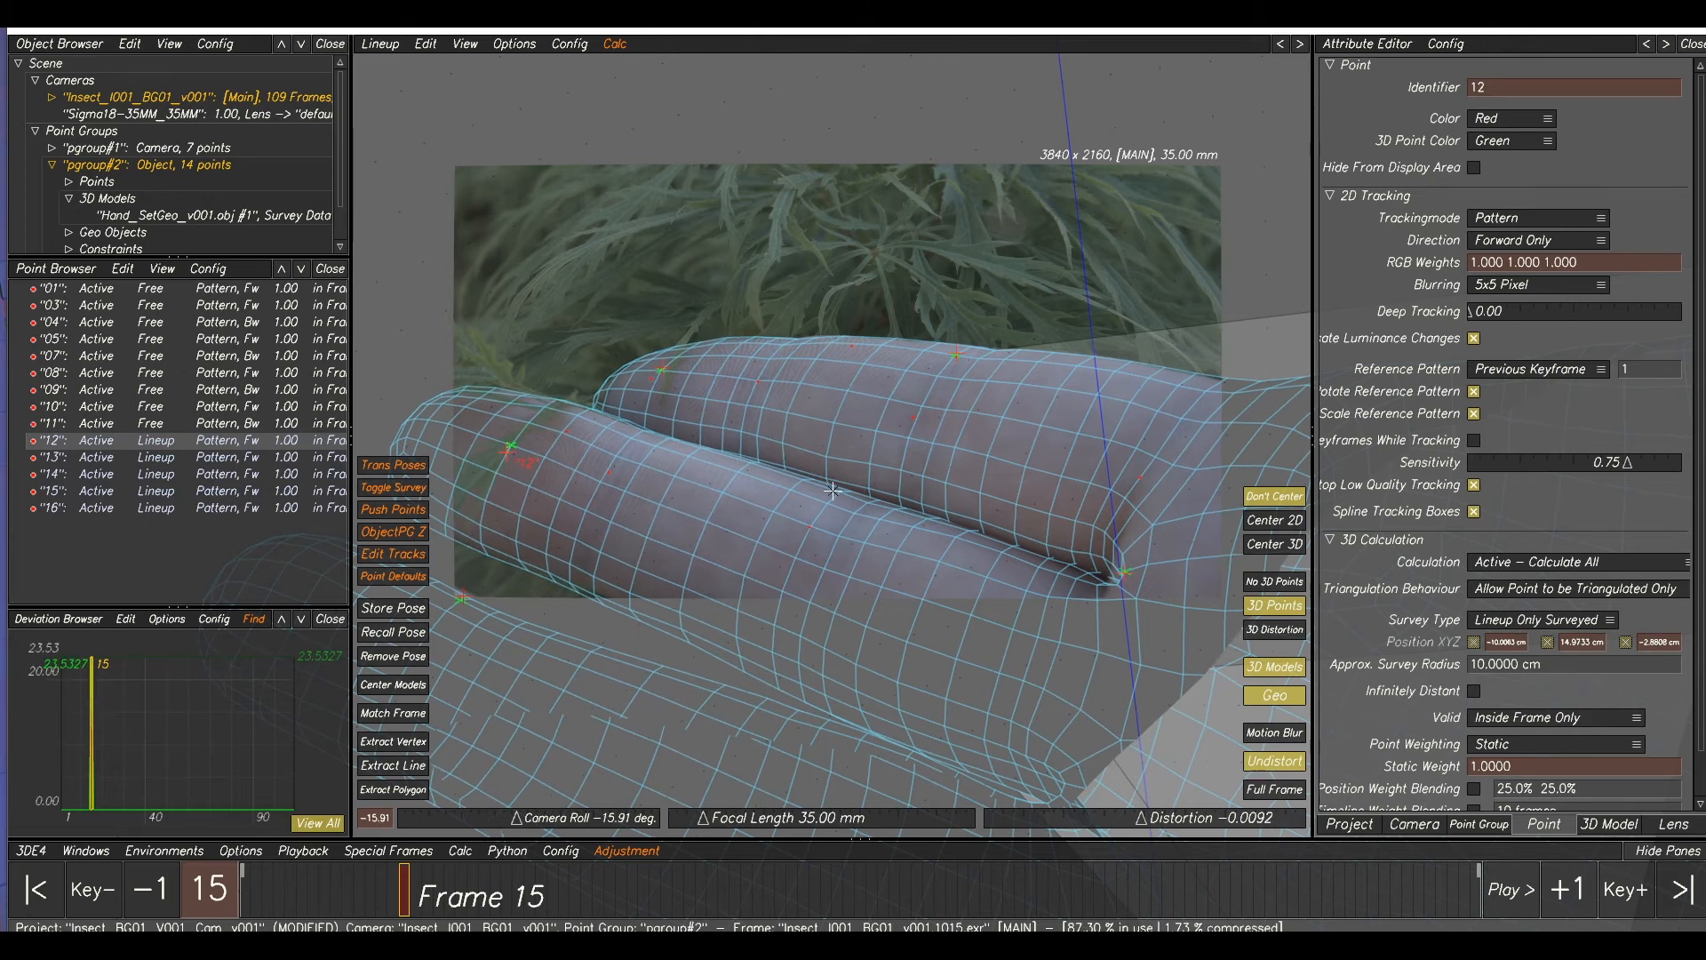
- Select the tracked points 01 through 11 and project them onto the hand's 3D model
click(161, 428)
shift+click(206, 293)
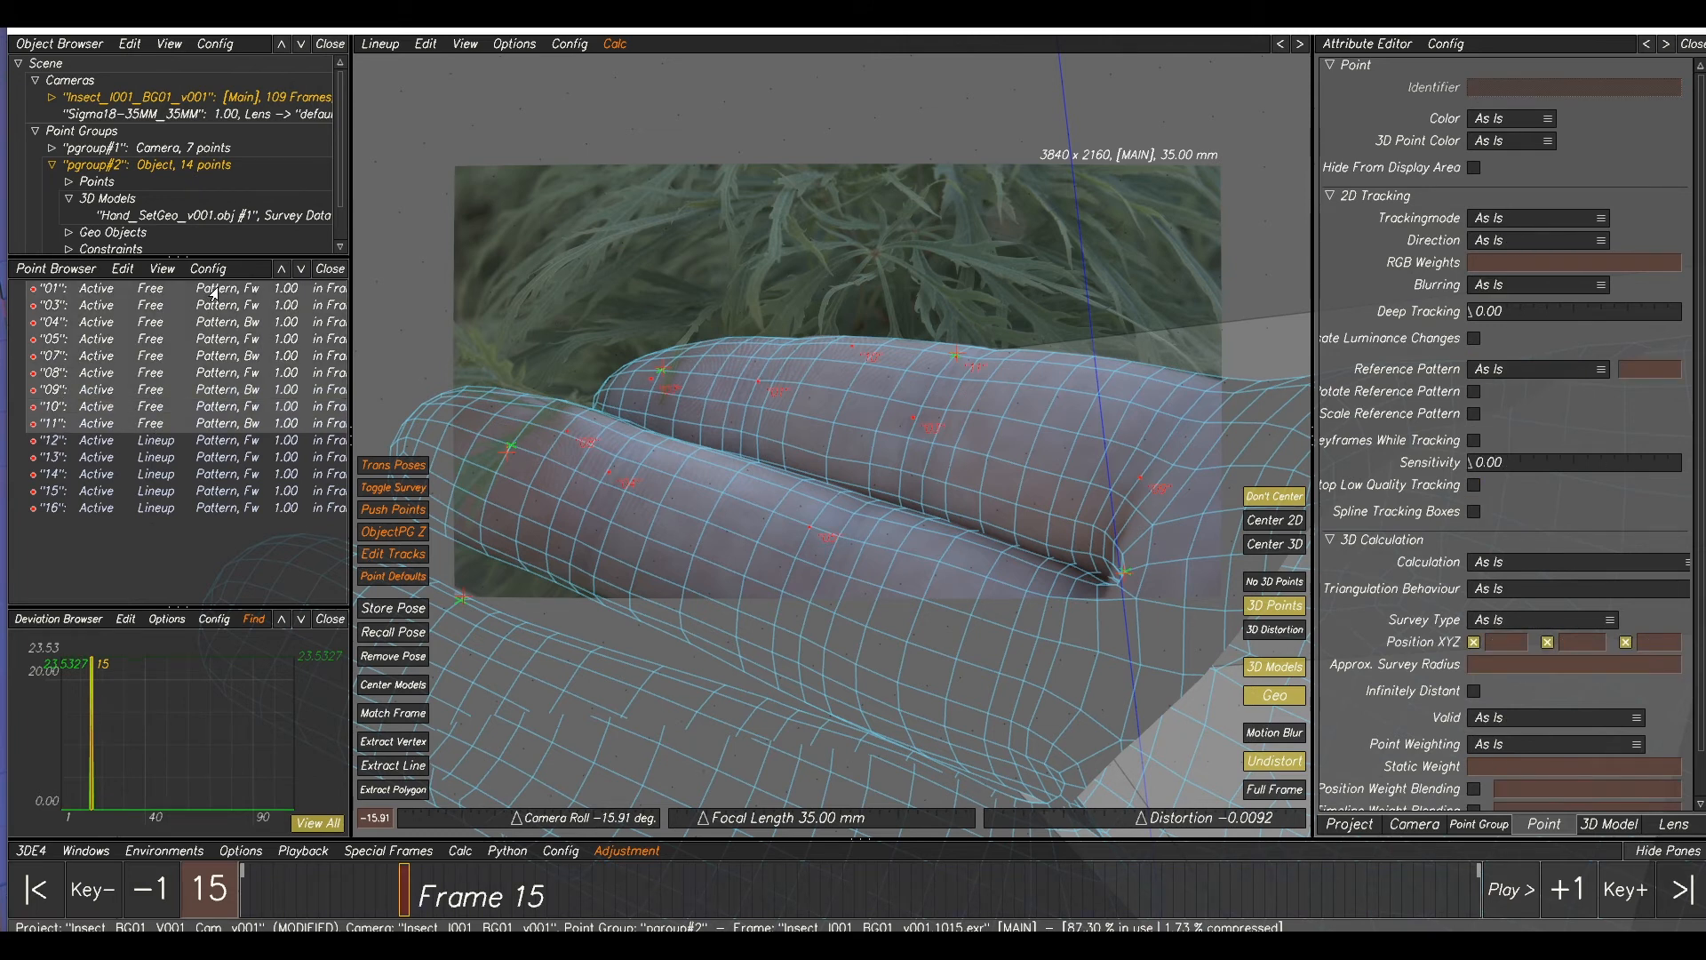
click(426, 45)
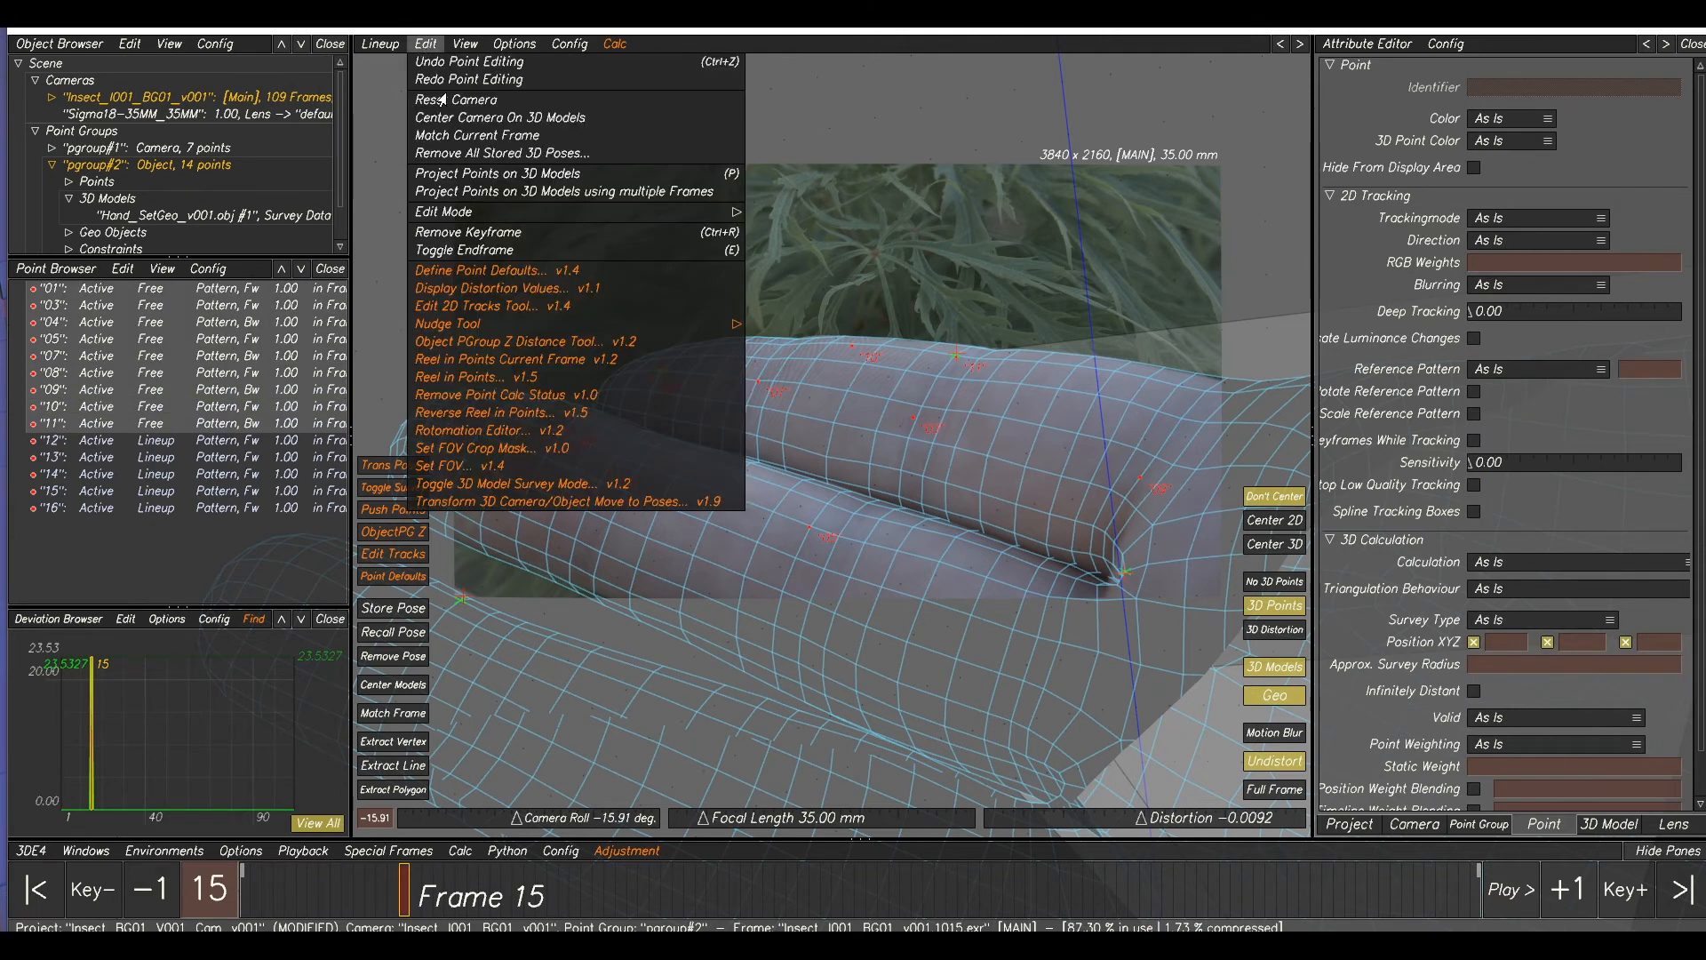
click(464, 174)
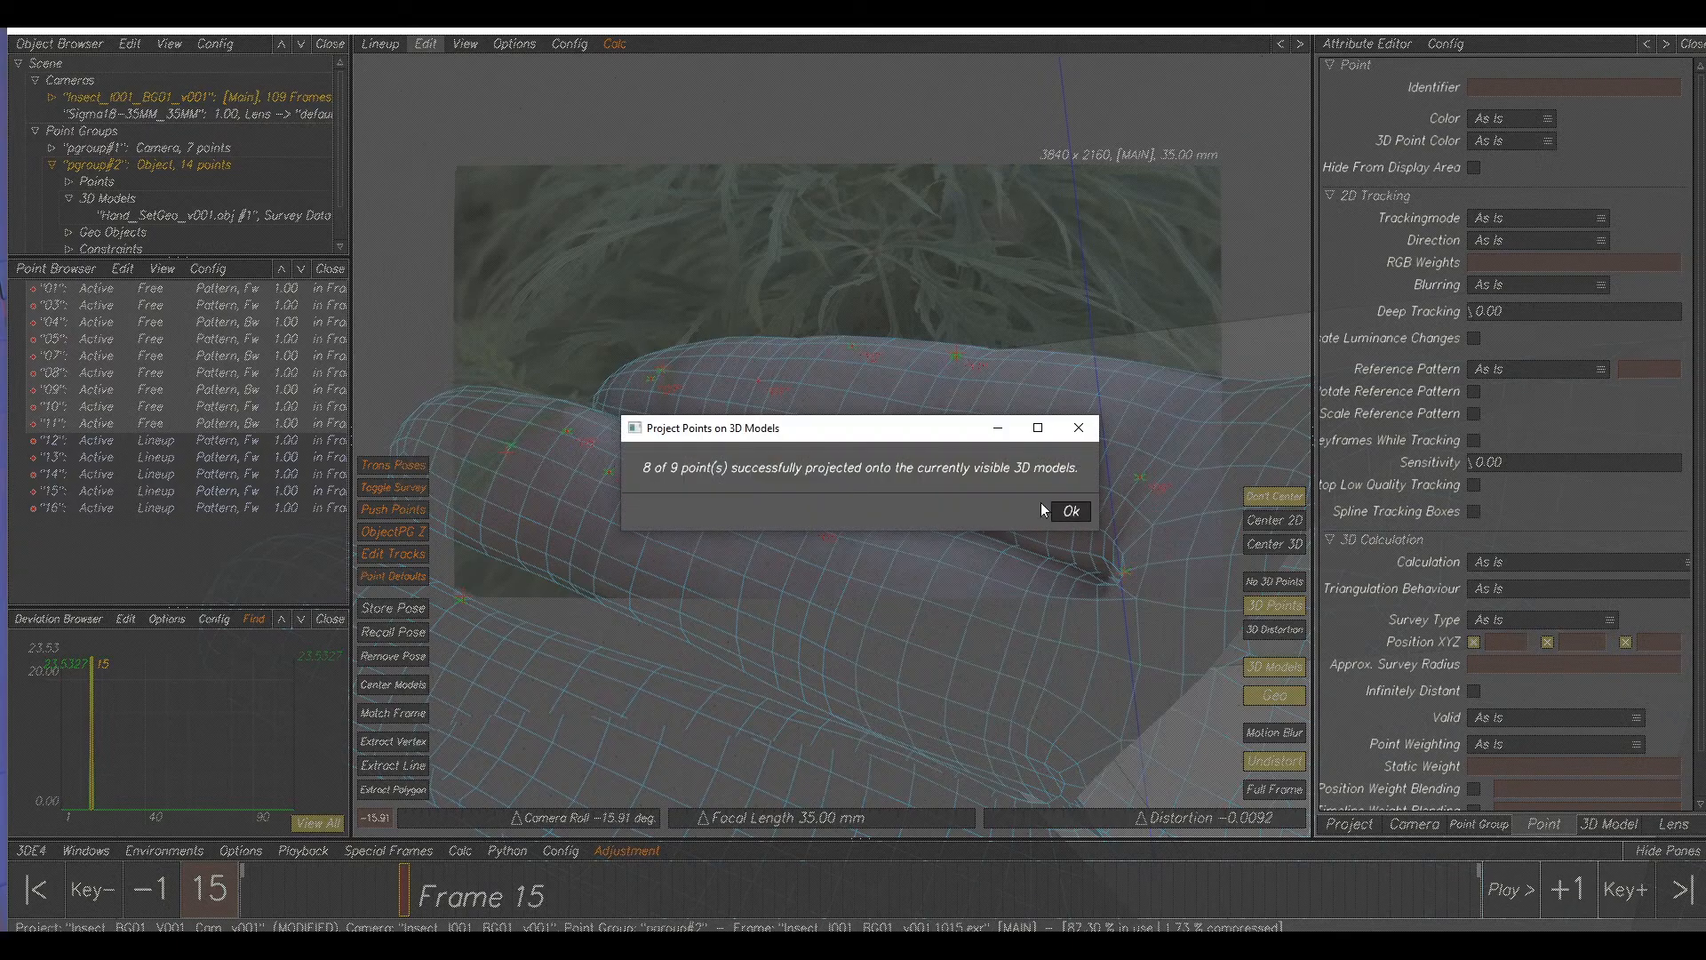
click(1070, 511)
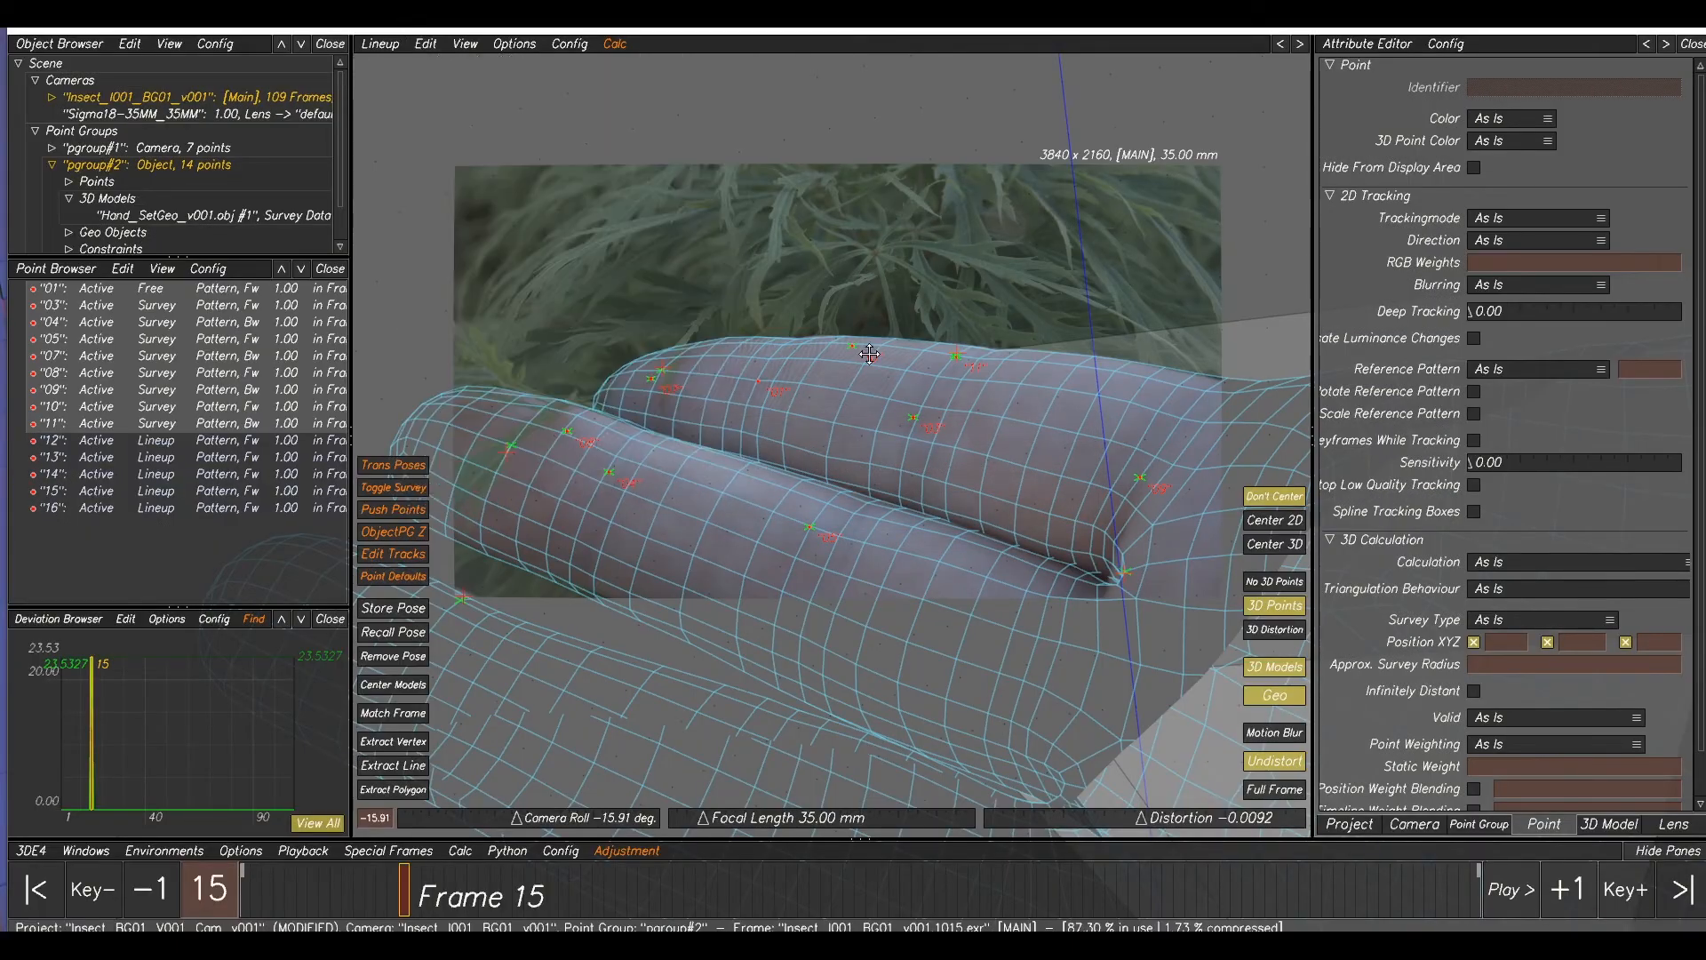
- Examine the projected points up close and repeat the projection onto the 3D model to include point 01
middle_drag(870, 353, 914, 395)
scroll(808, 412, up, 5)
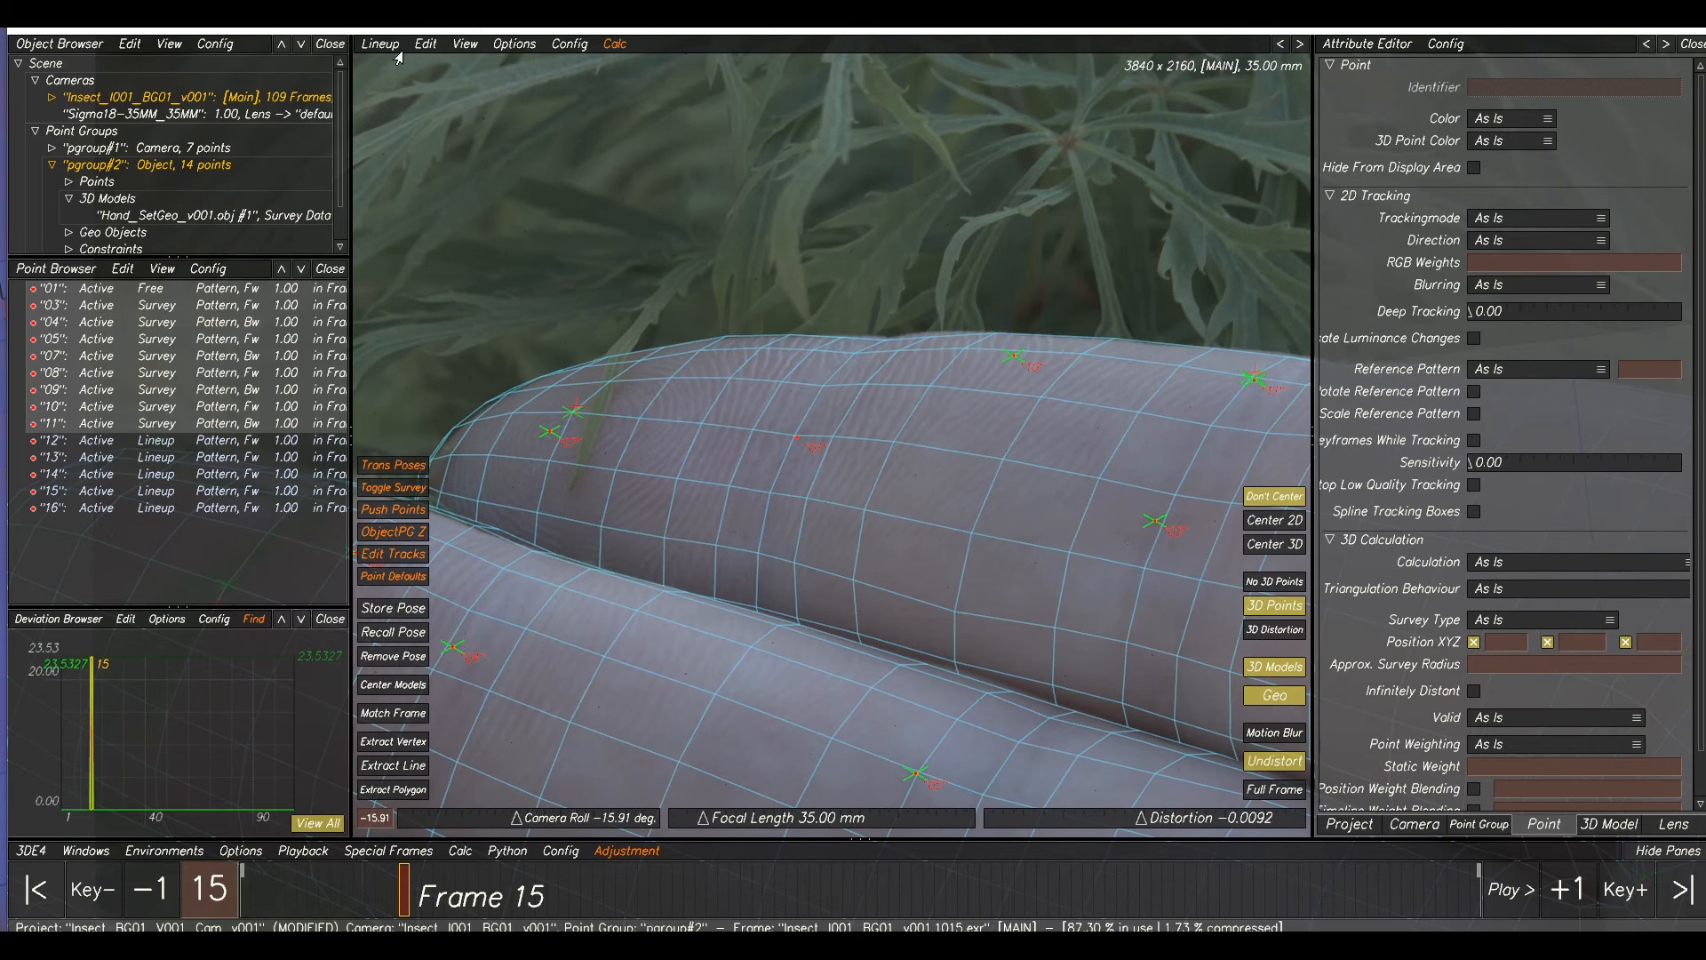
click(425, 45)
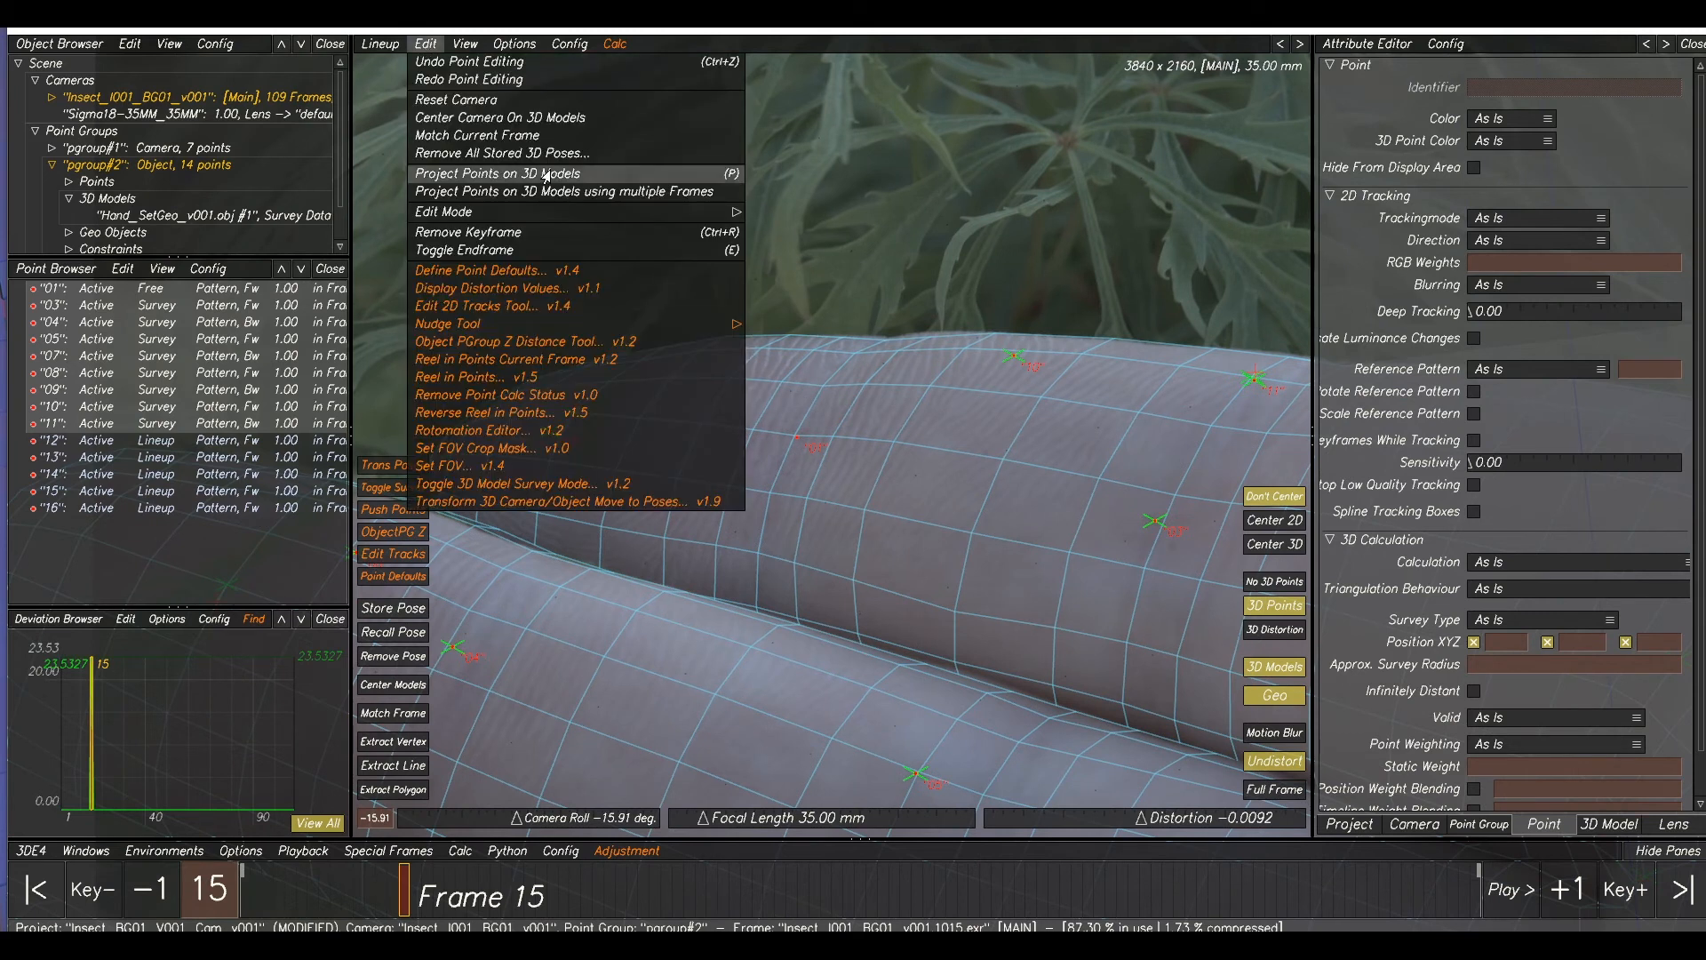
click(546, 175)
click(1068, 509)
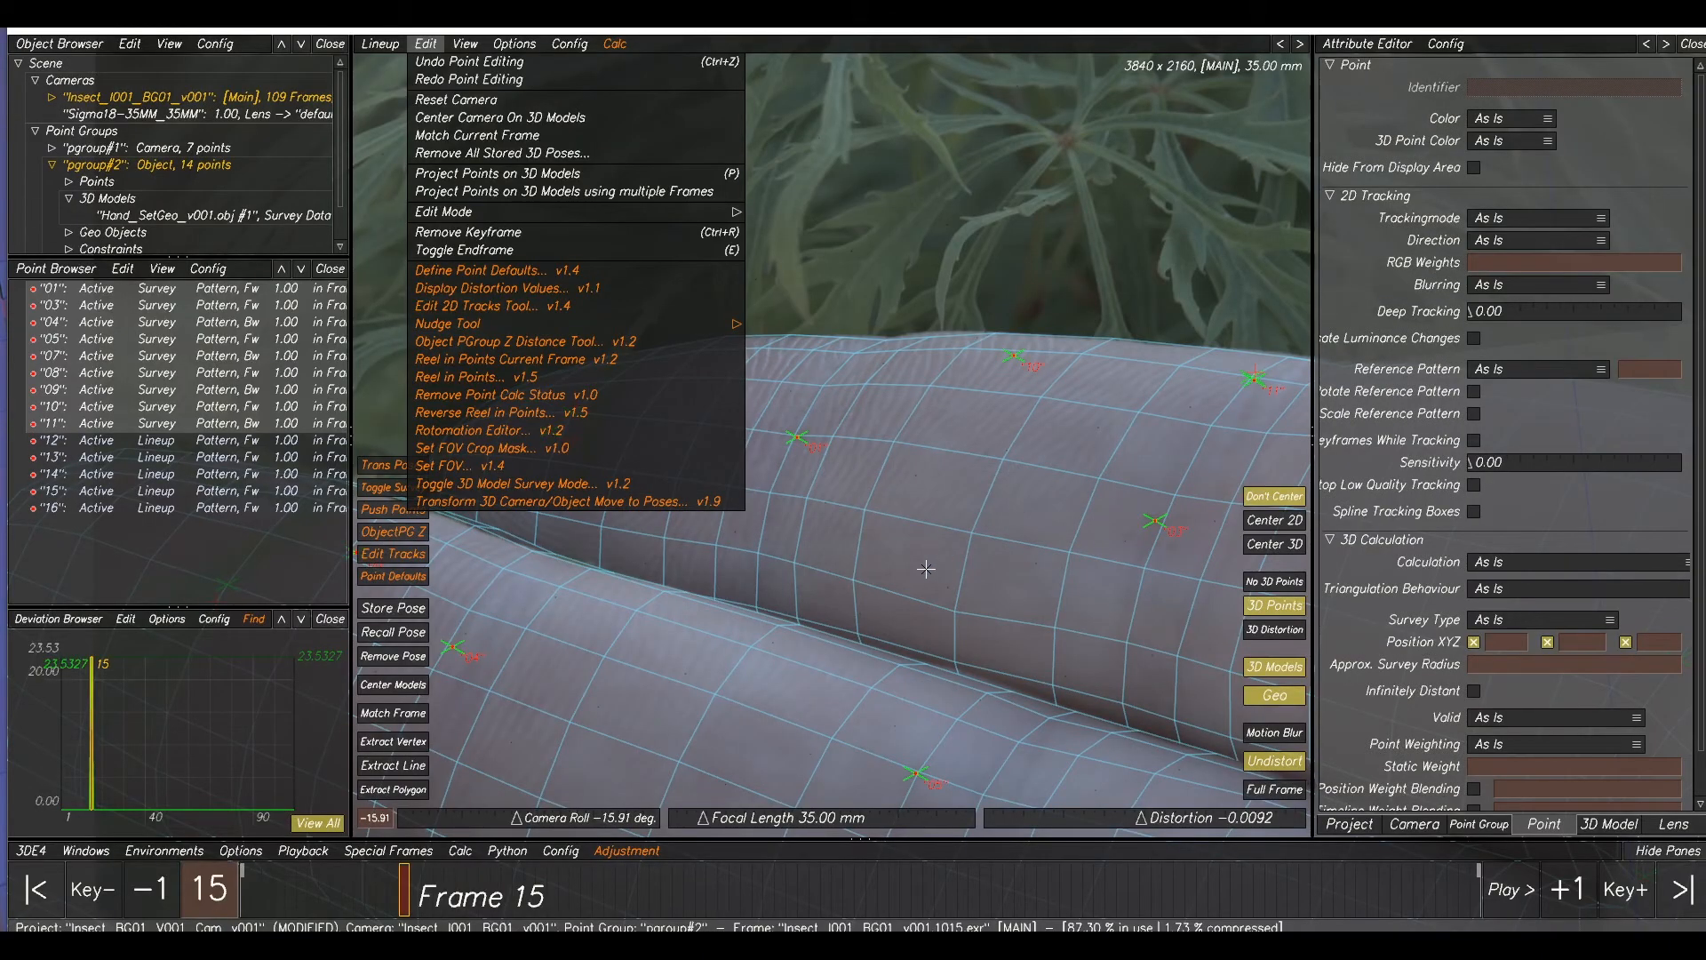
- Calculate the whole scene from scratch, use the result and fit the deviation curve in view
scroll(1002, 508, down, 4)
middle_drag(1124, 493, 1050, 467)
scroll(1051, 466, down, 2)
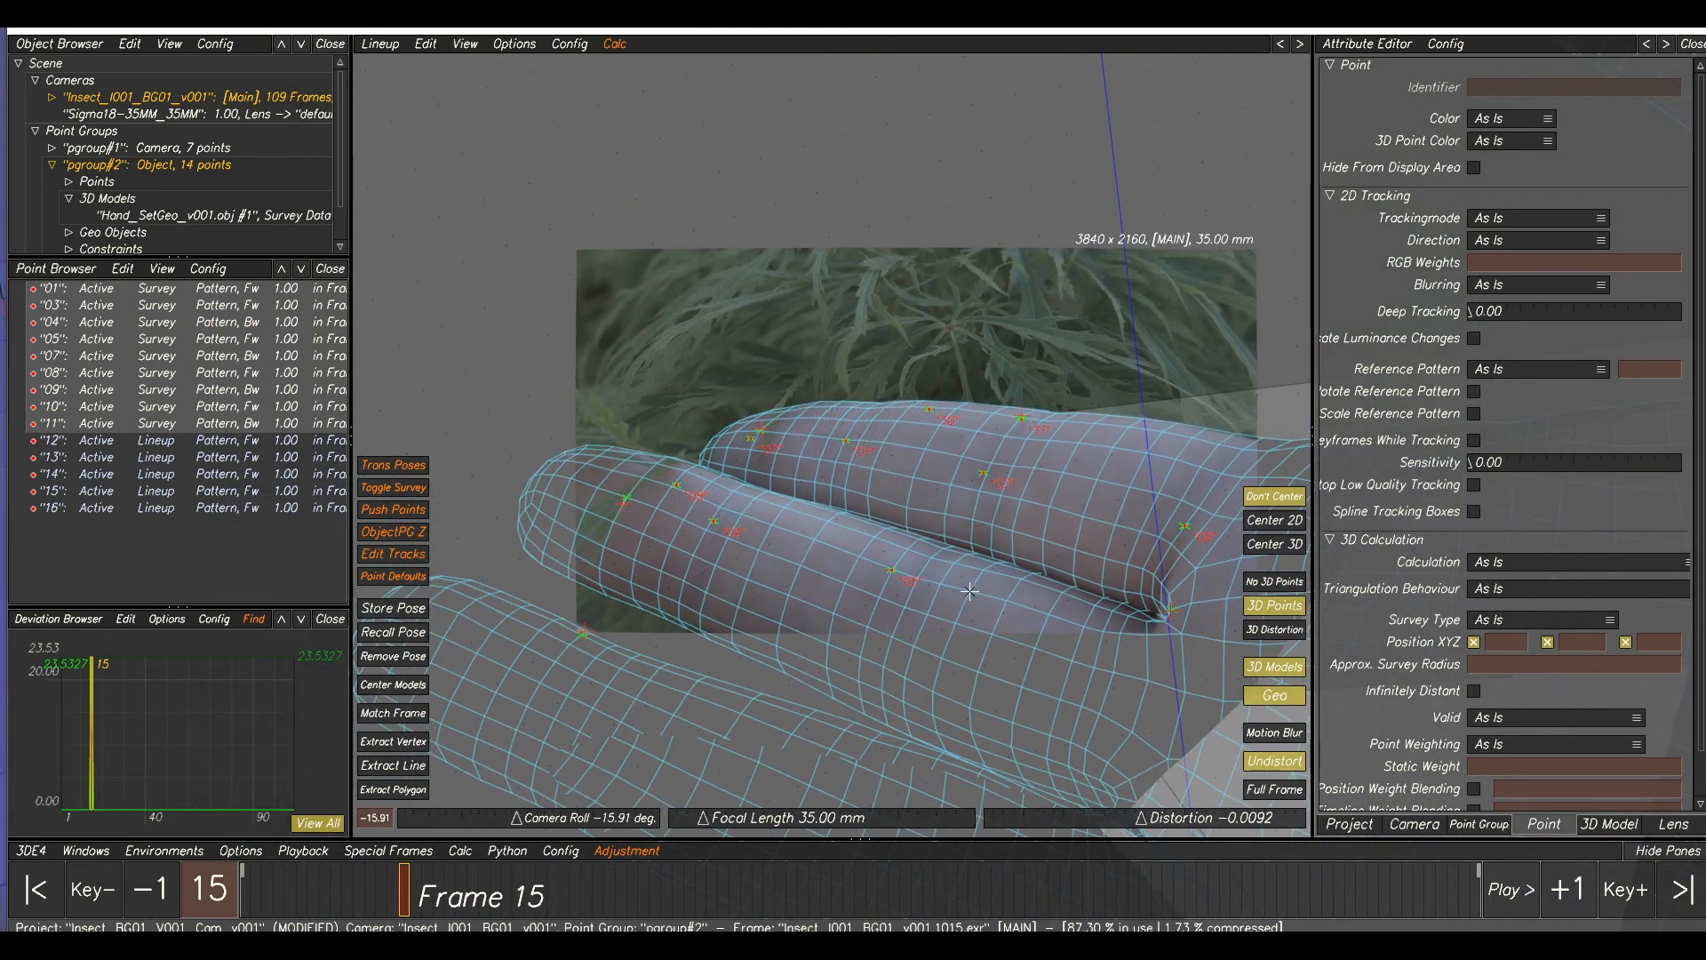
key(alt+c)
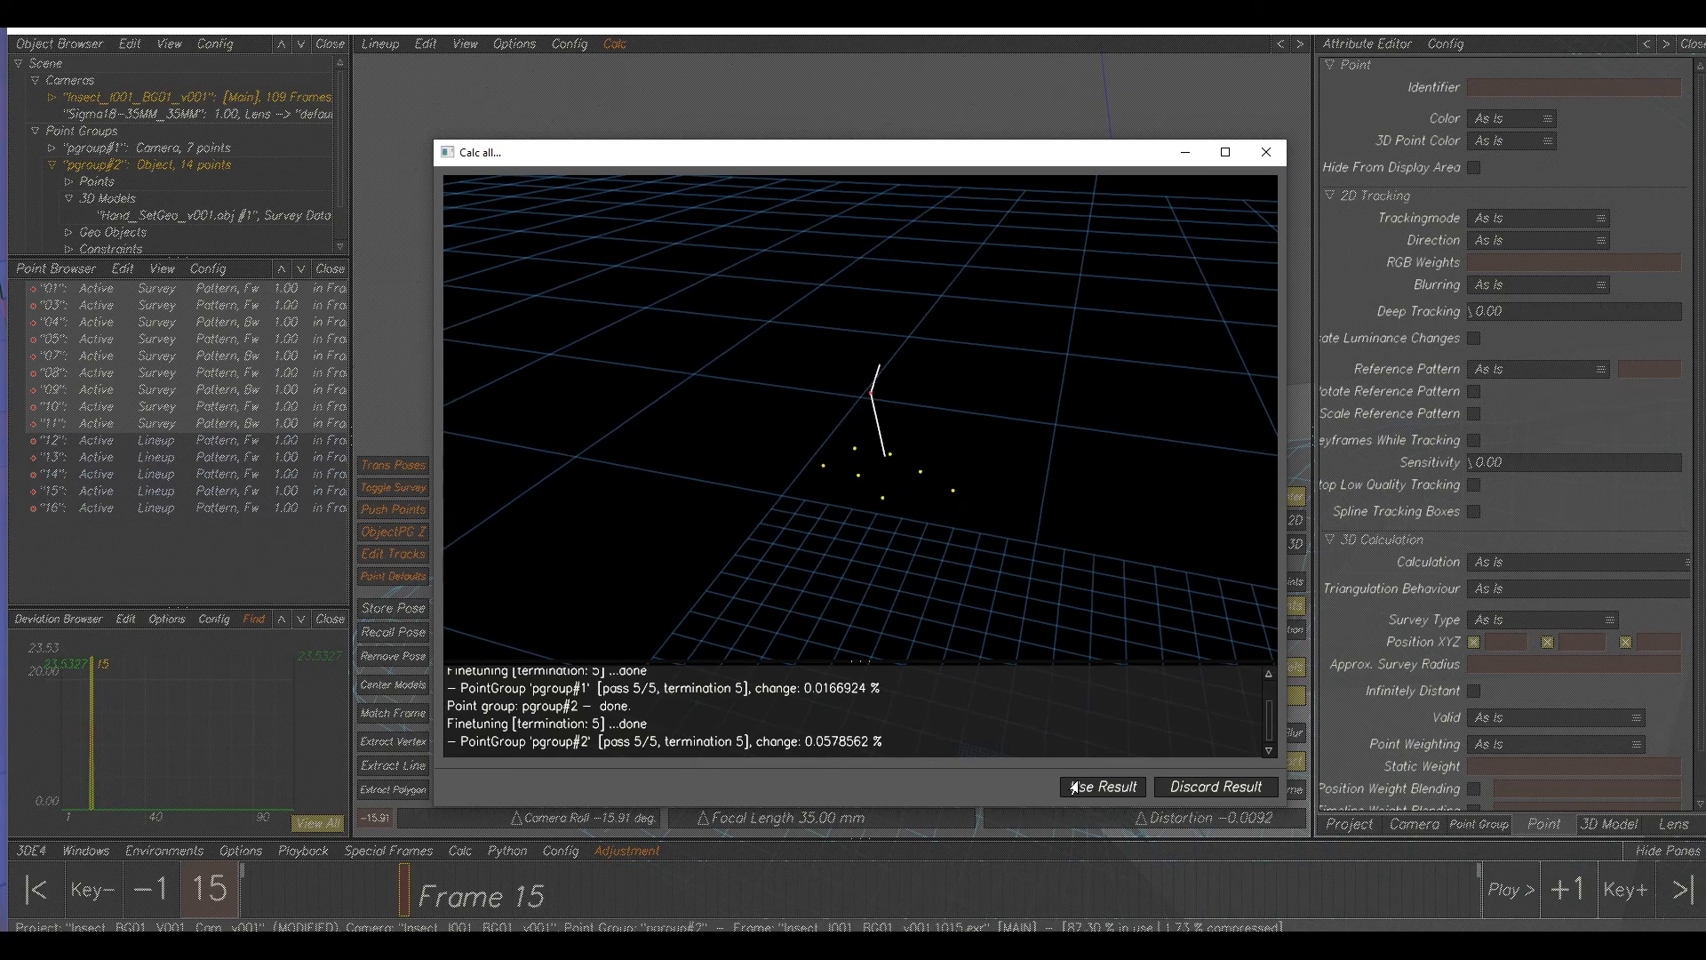
click(1101, 786)
alt+right_drag(210, 784, 258, 776)
- Scrub to frame 47 and play back the shot to check how the hand model follows the fingers
drag(406, 893, 768, 893)
alt+middle_drag(975, 538, 835, 553)
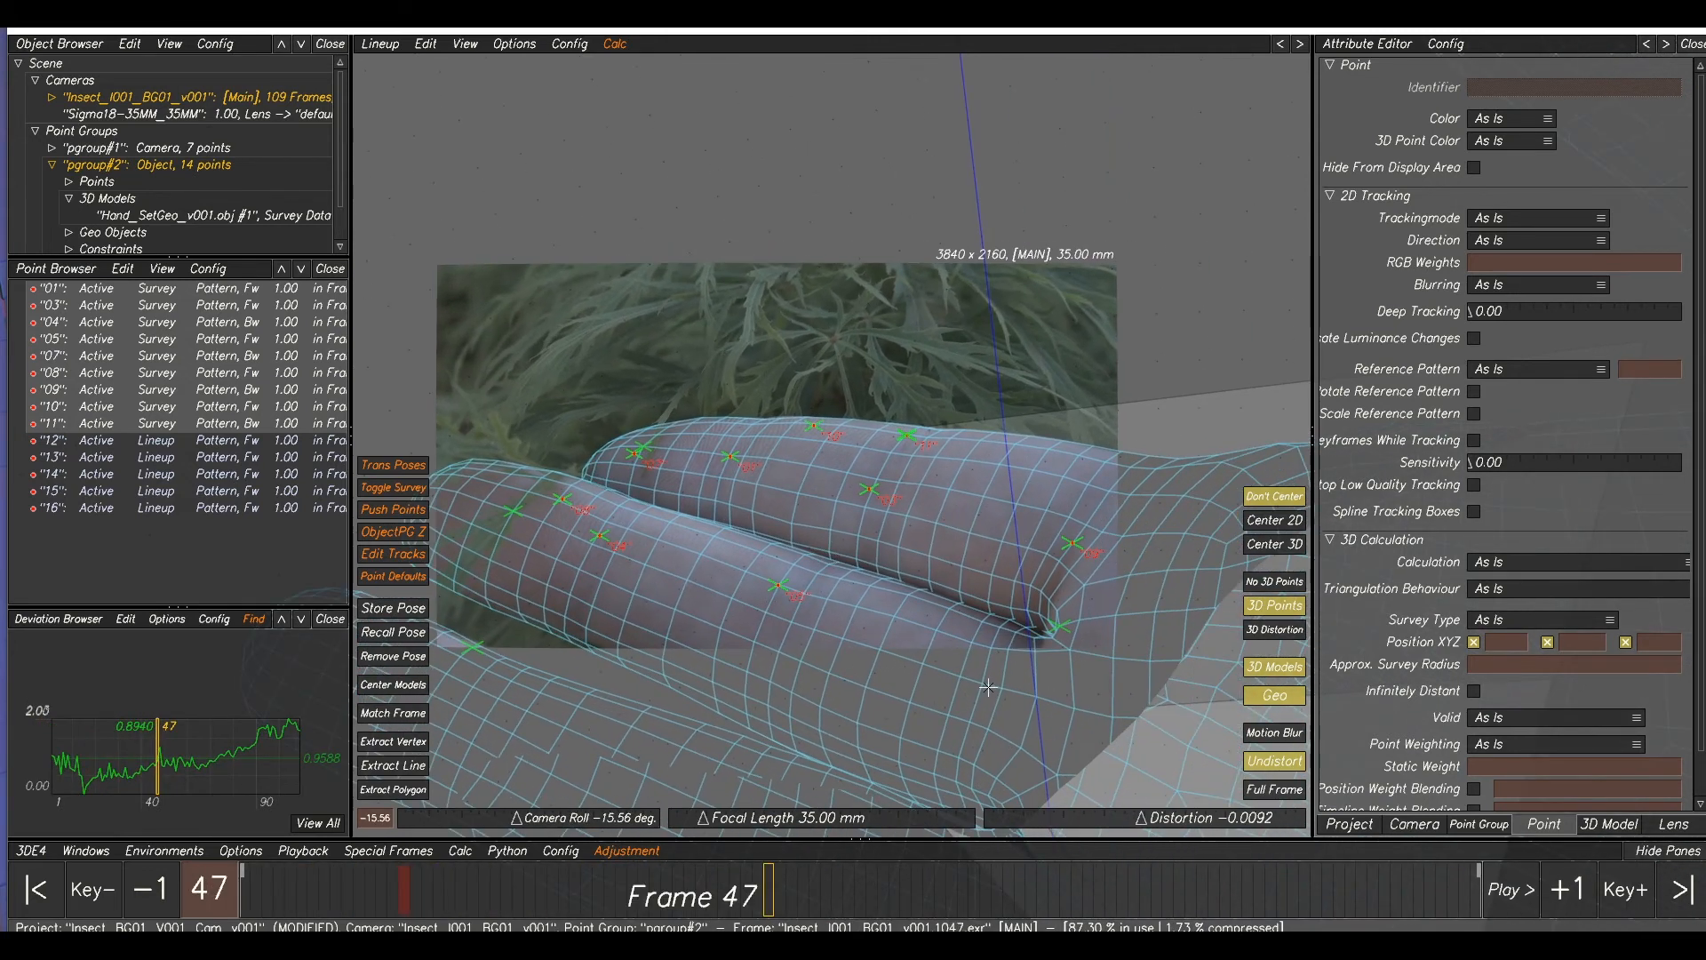
click(1278, 793)
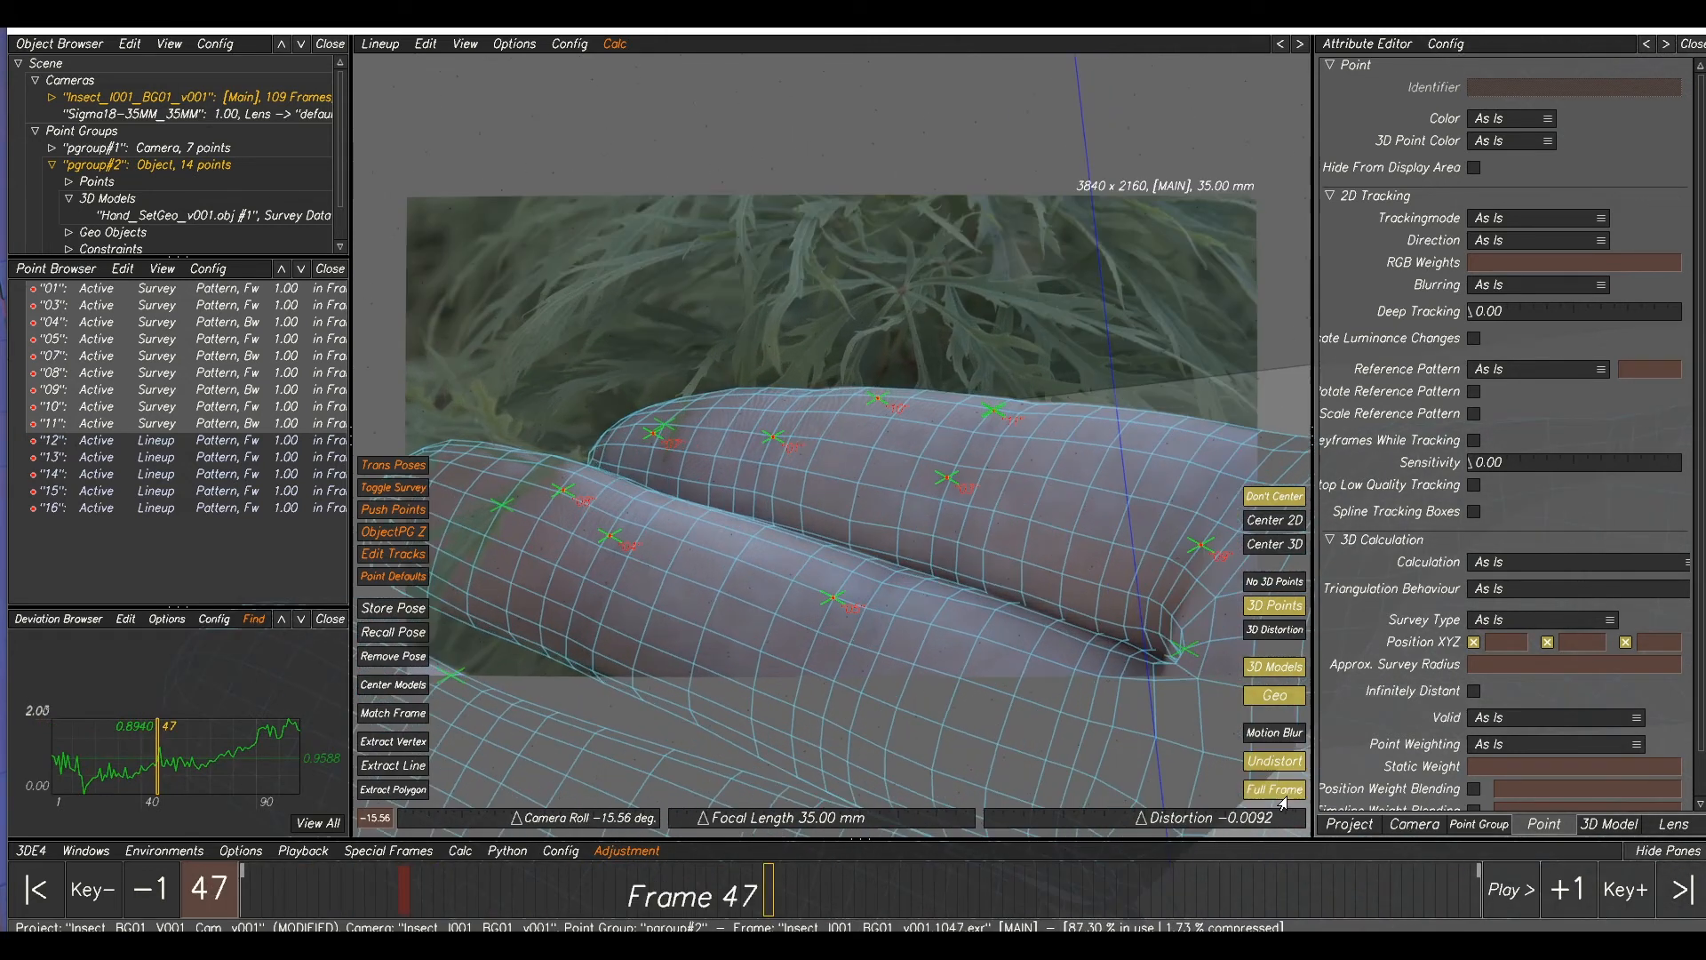
click(933, 650)
key(space)
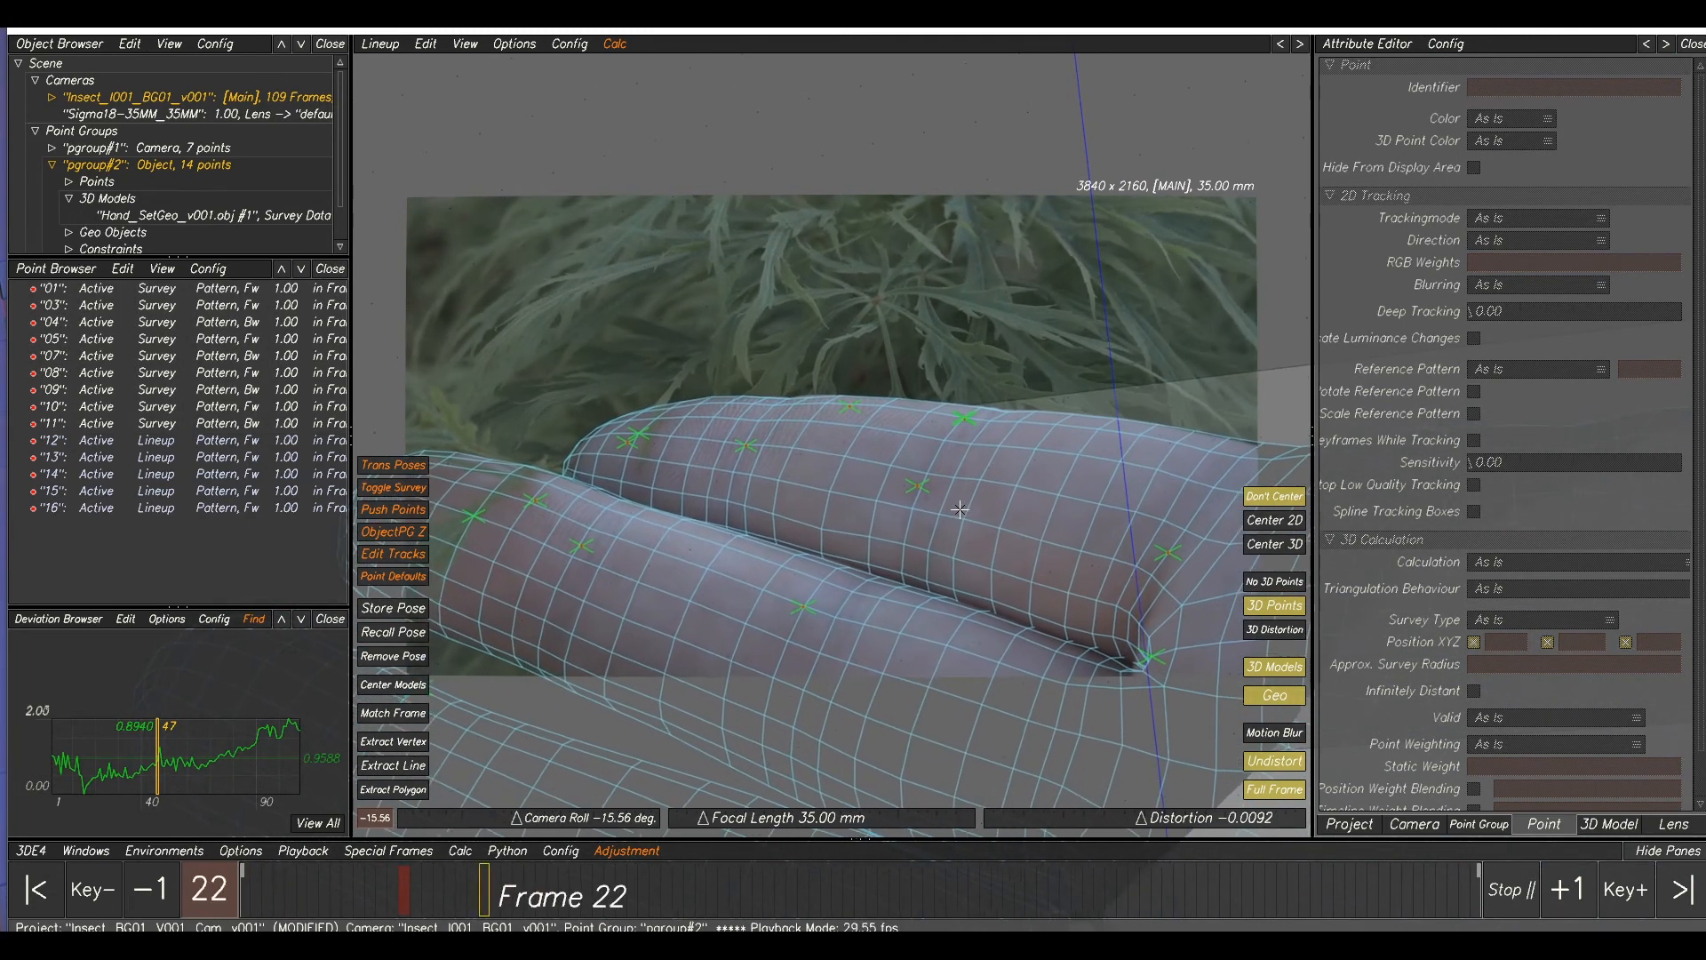
key(space)
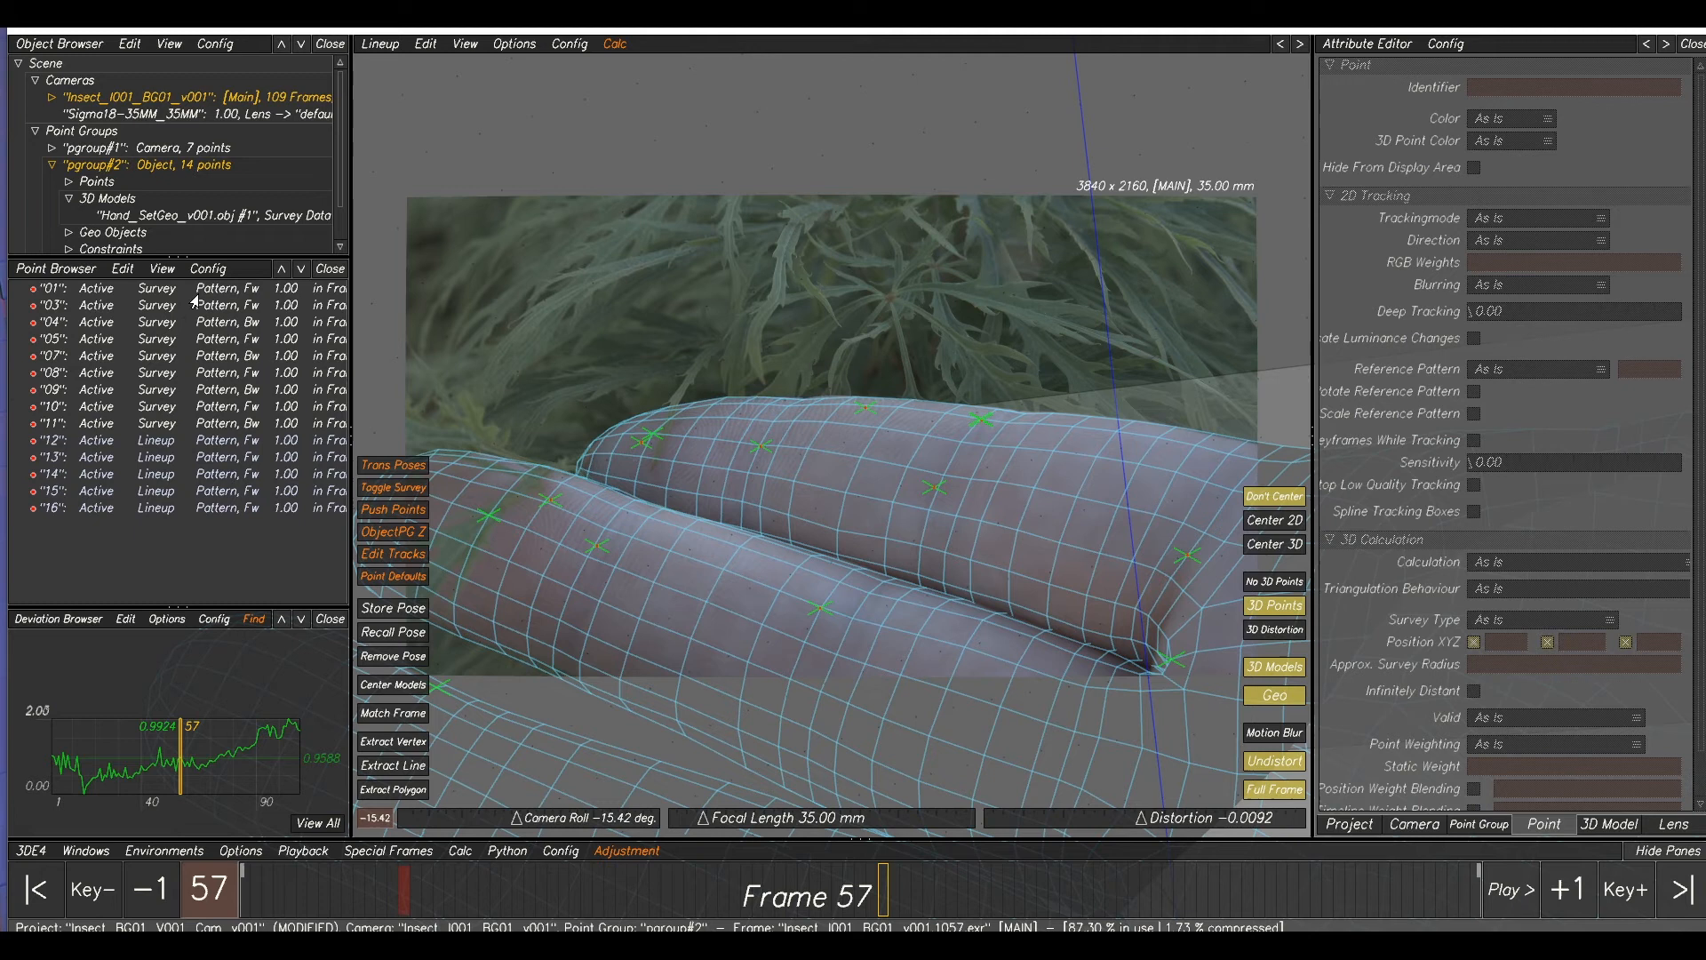
- Show the point deviation curves for active points only and rescale the deviation graph to fit them
click(66, 620)
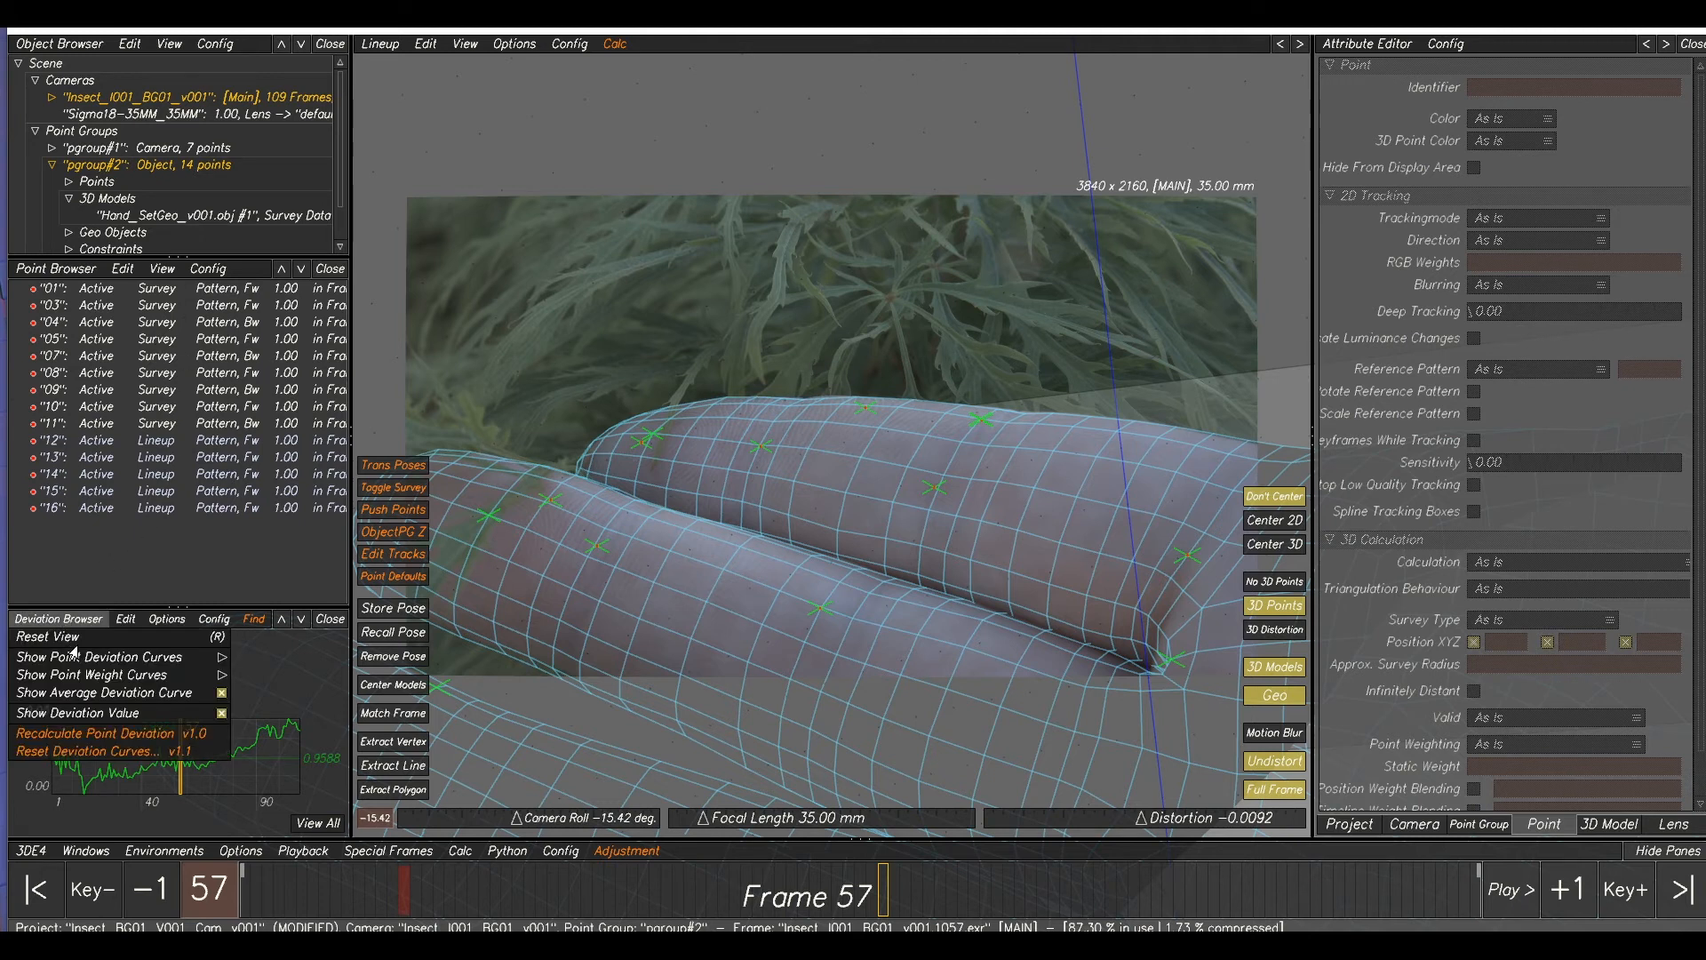
click(75, 659)
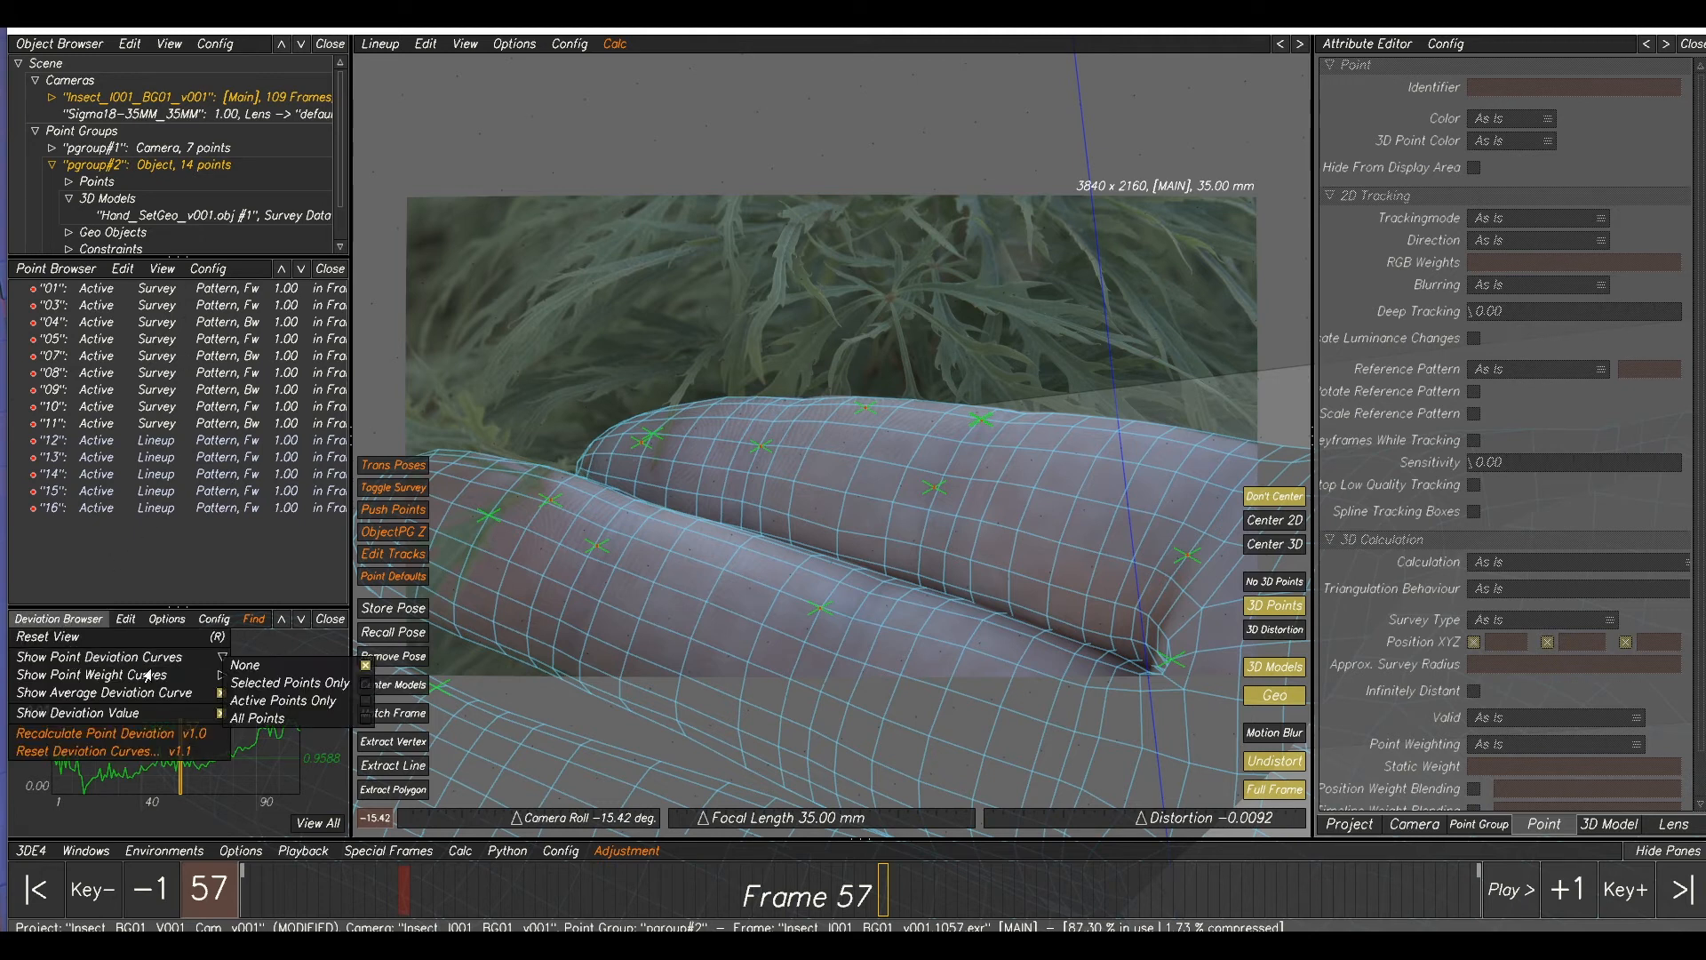
click(262, 702)
right_drag(249, 778, 253, 762)
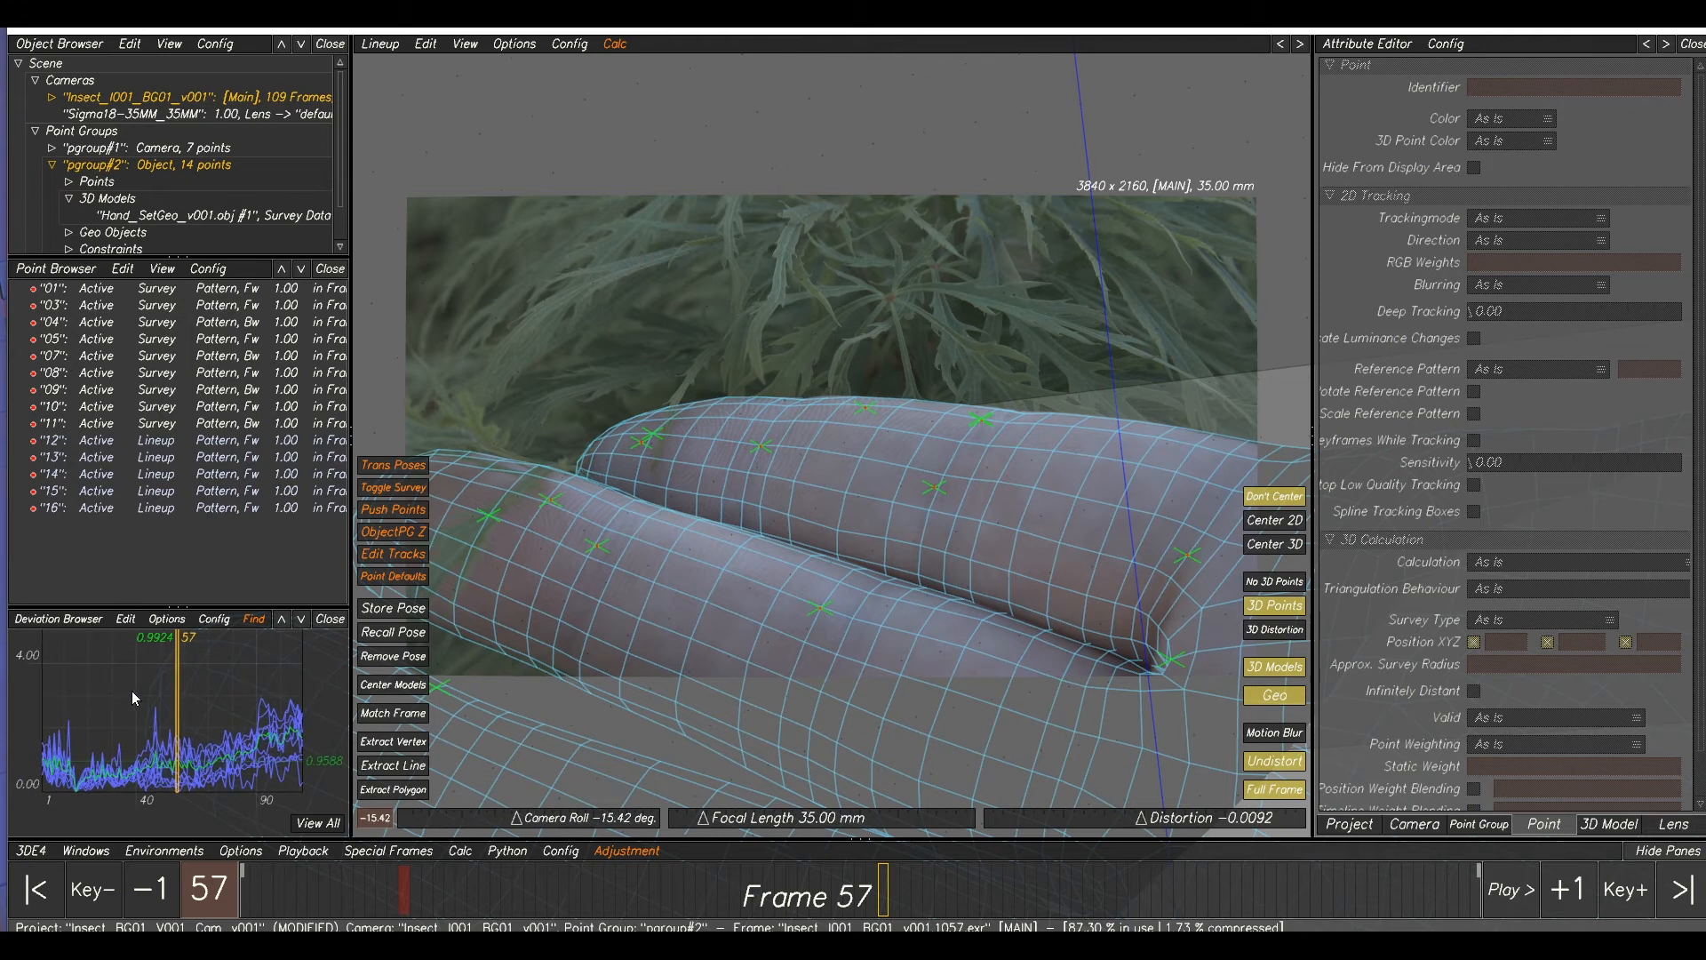
- Pick the deviation curve of point 05 and change the point's survey type to Approximately Surveyed
click(160, 709)
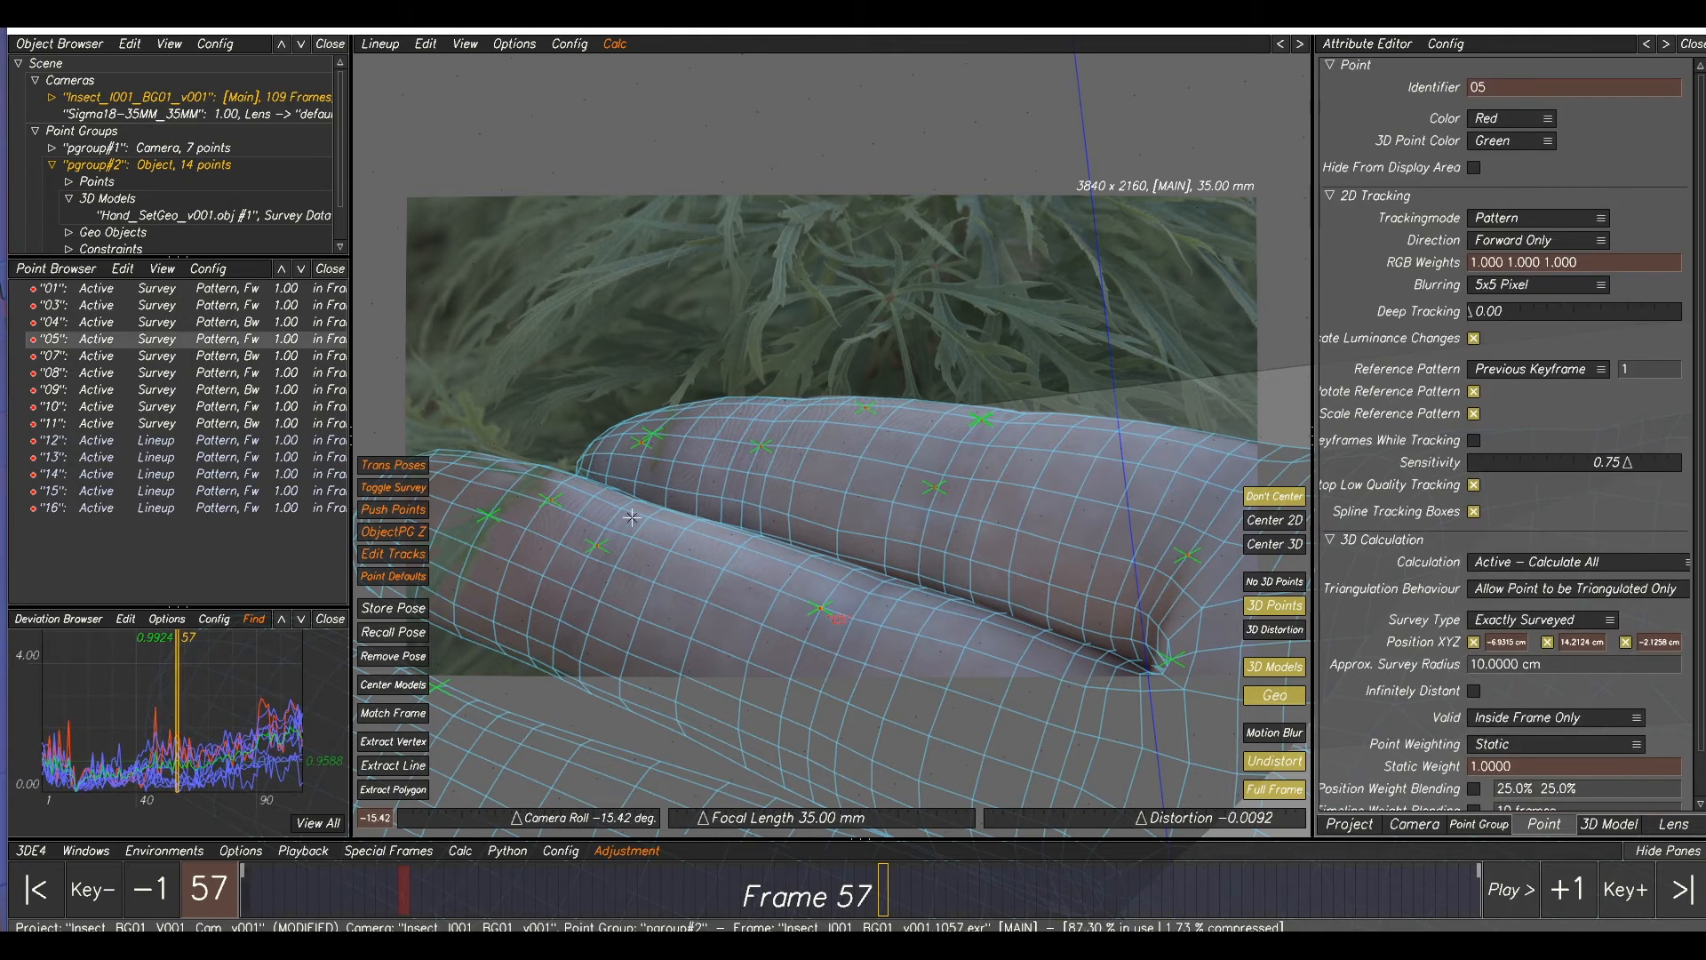
right_click(251, 347)
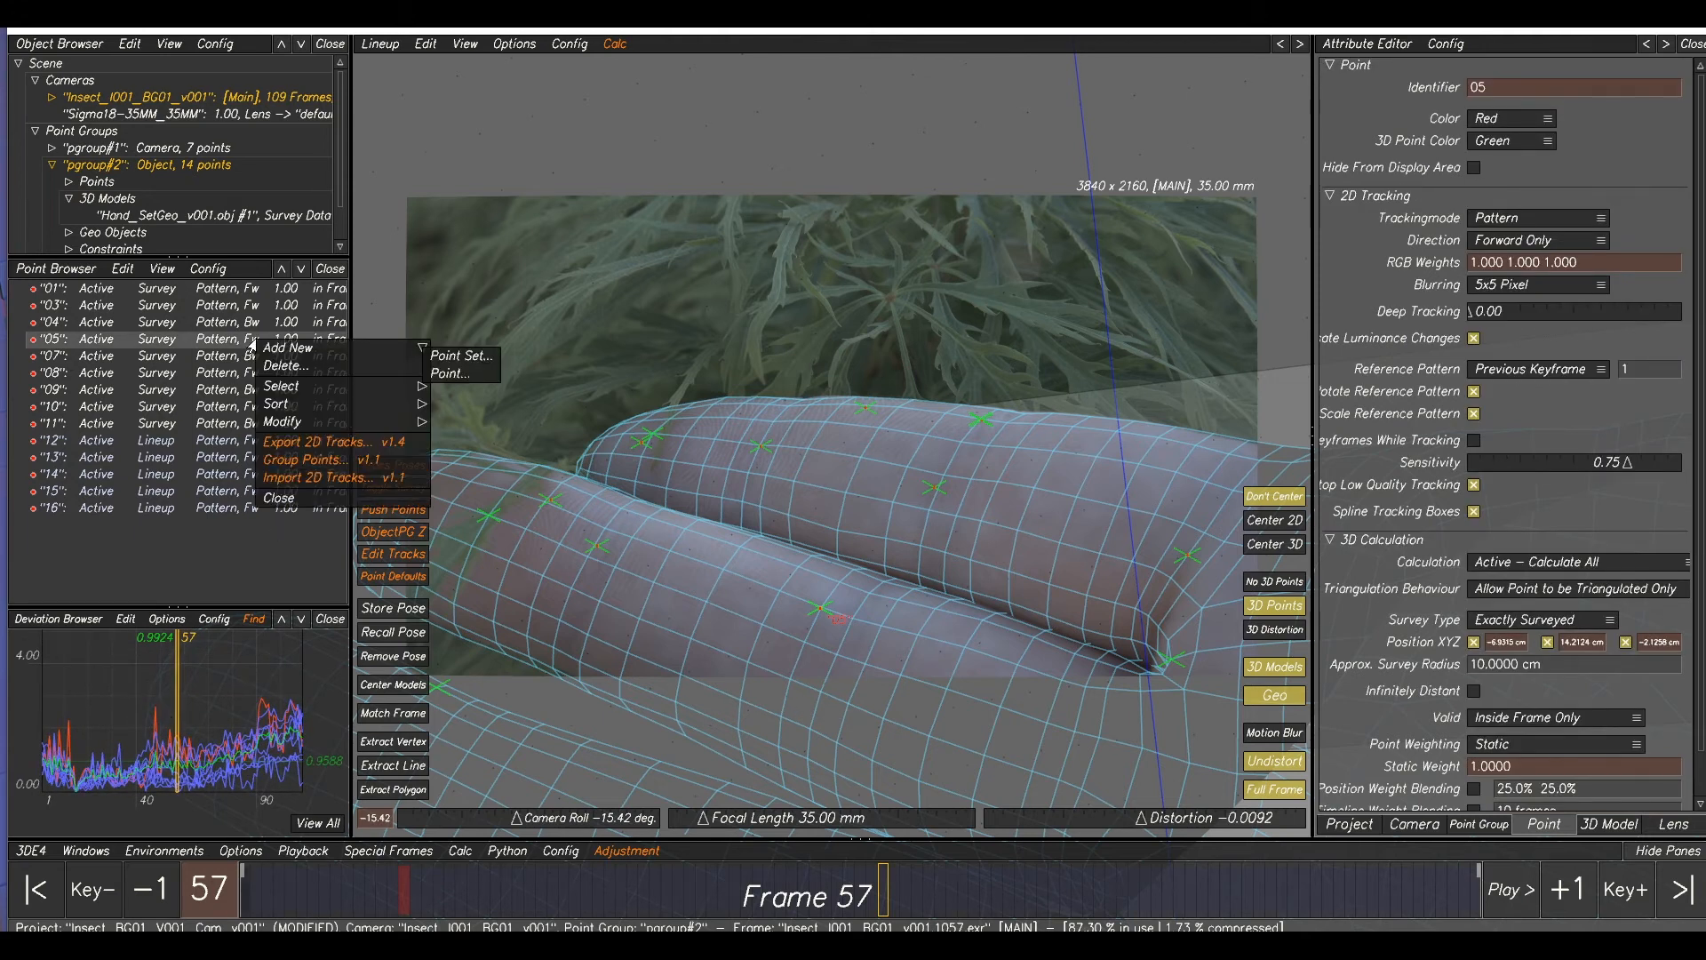
click(312, 424)
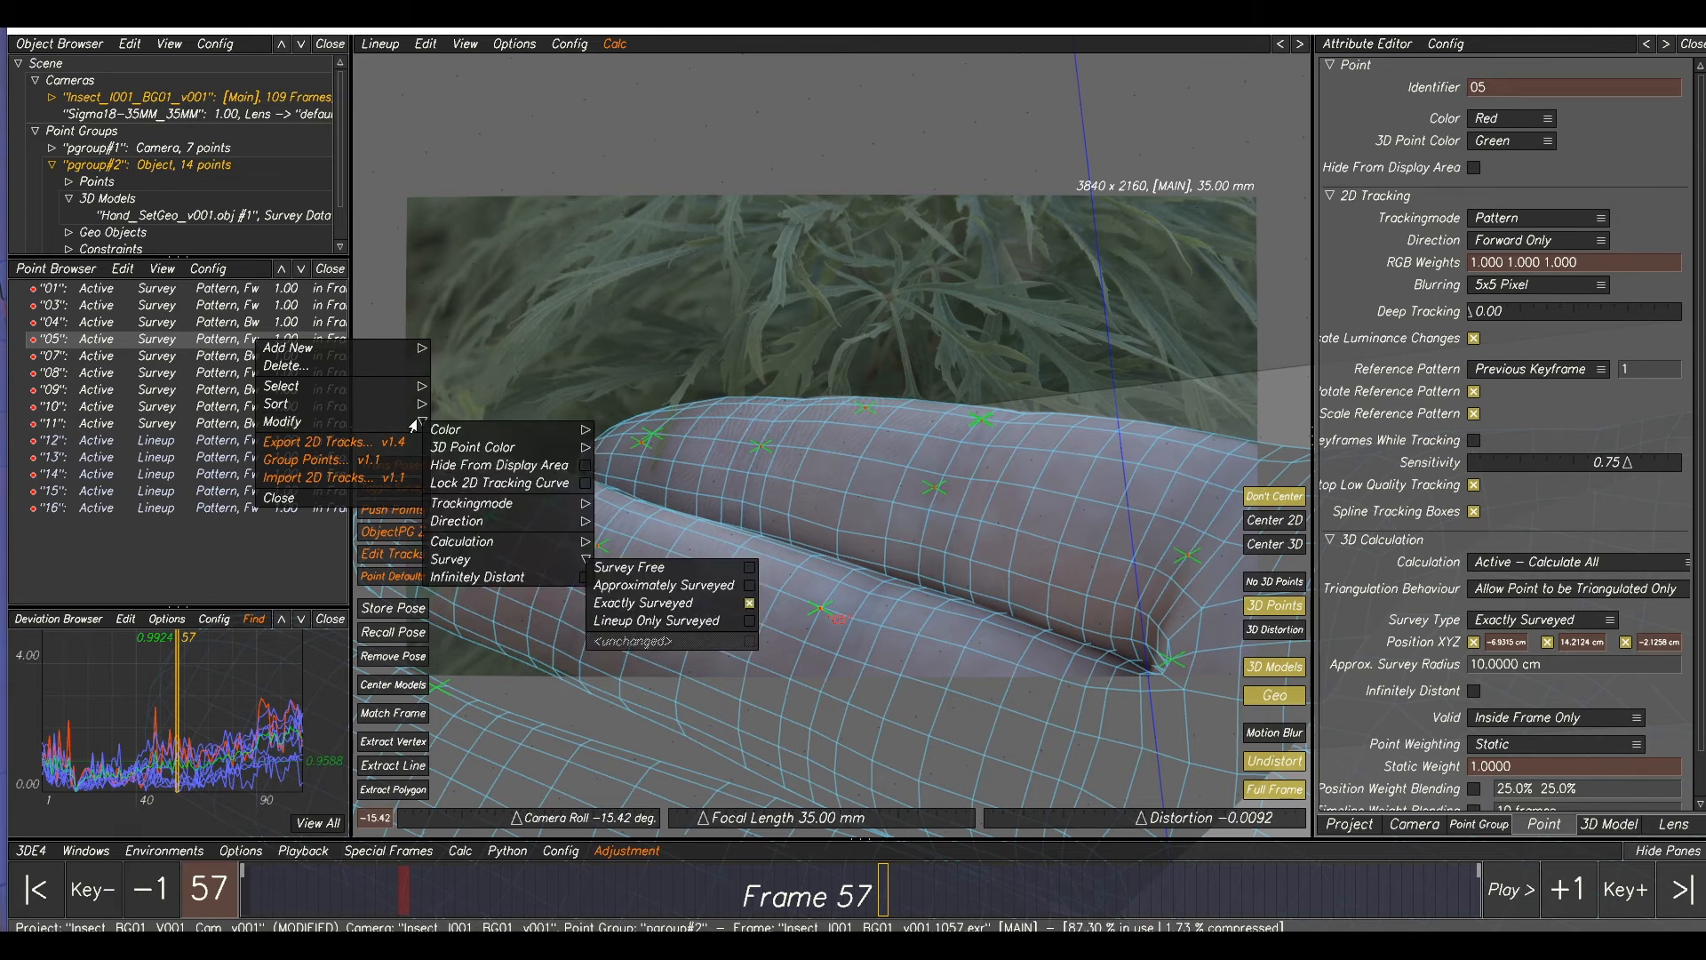
mouse_move(542, 558)
click(609, 583)
click(872, 459)
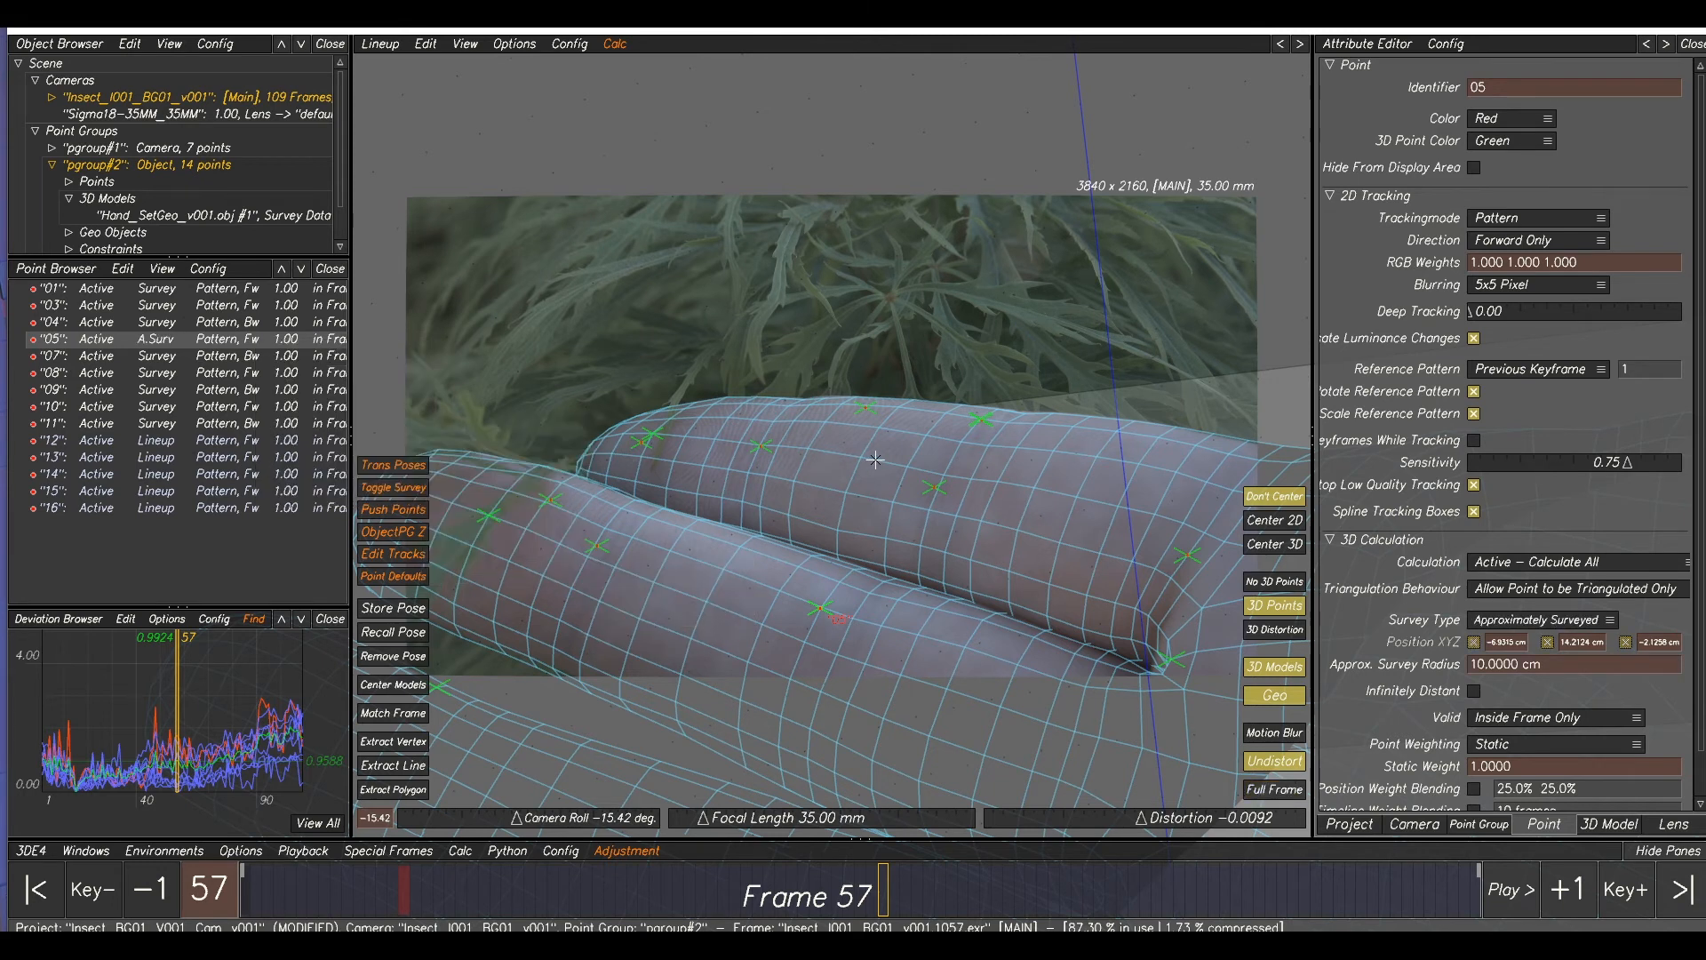
- Recalculate the whole scene, use the result and inspect the hand model's alignment at frame 34
key(alt+c)
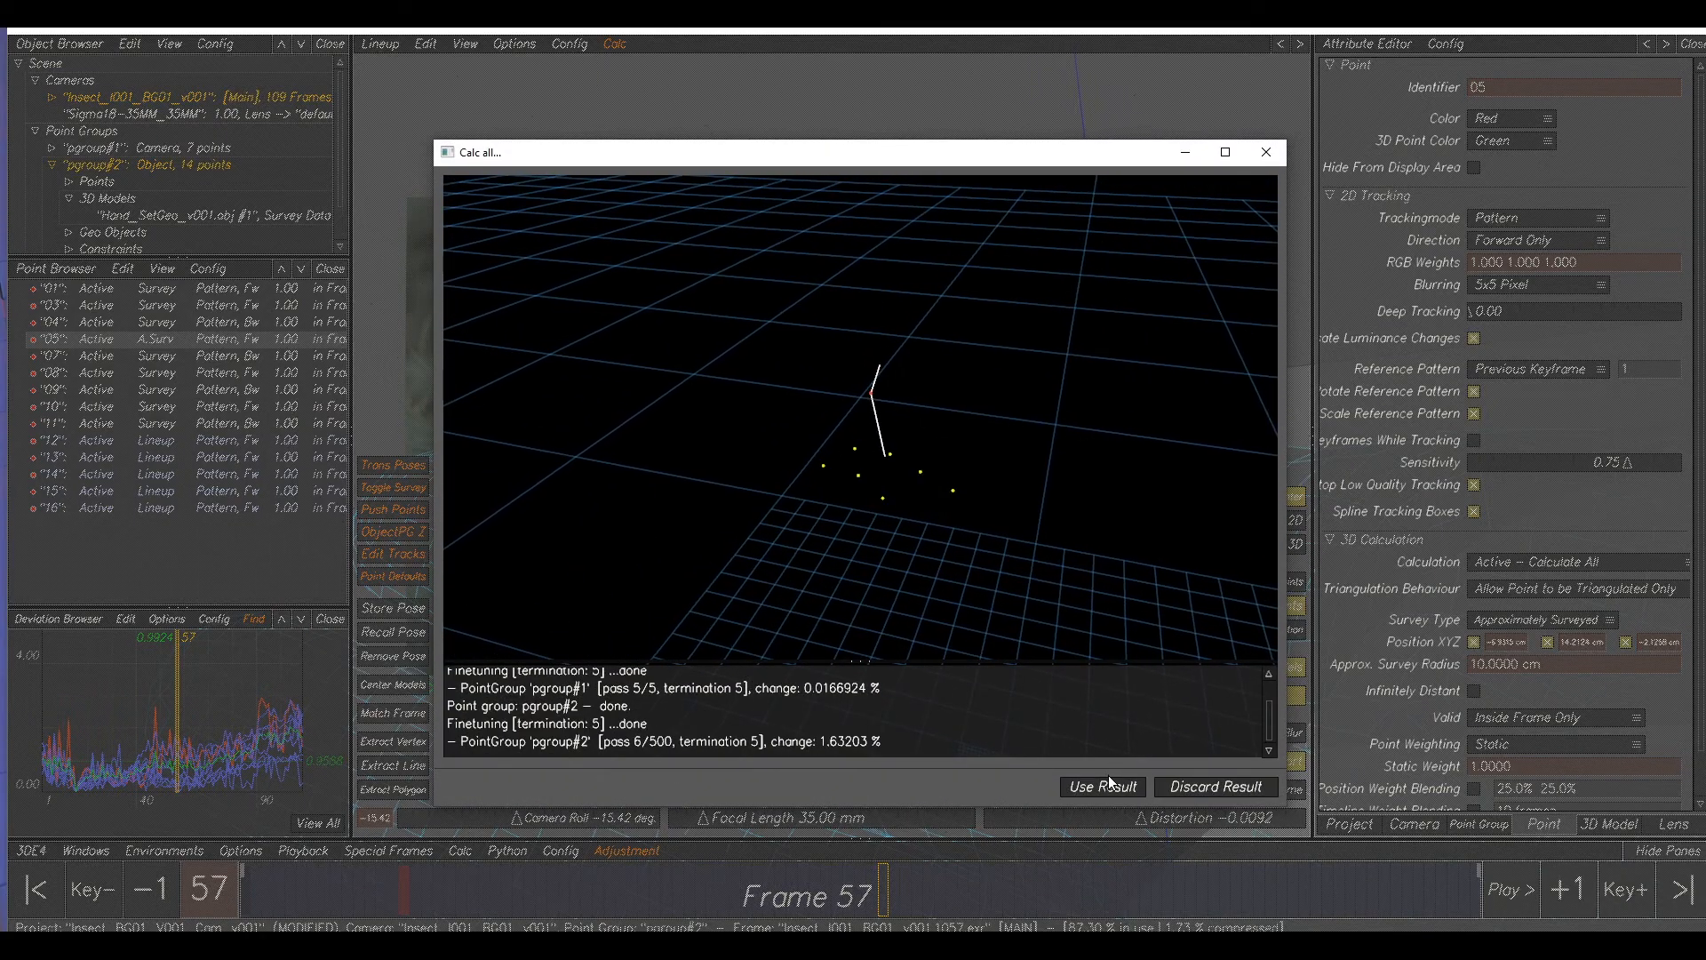
click(1103, 787)
drag(464, 893, 622, 804)
middle_drag(1019, 493, 905, 492)
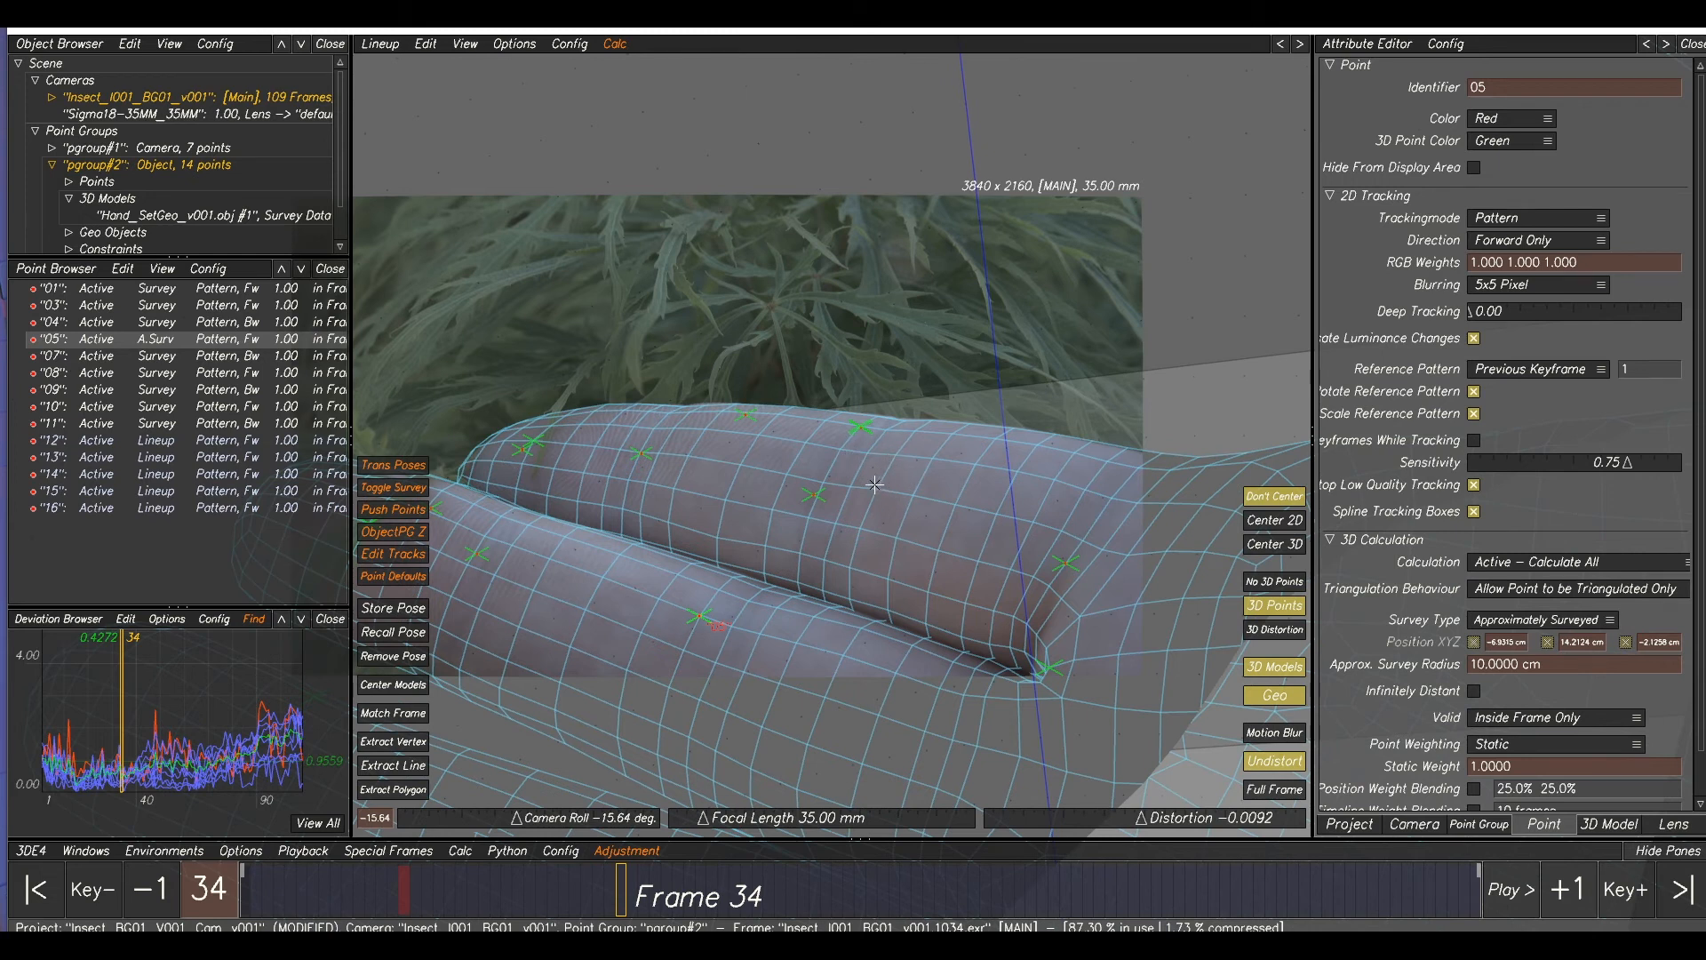
middle_drag(853, 515, 915, 500)
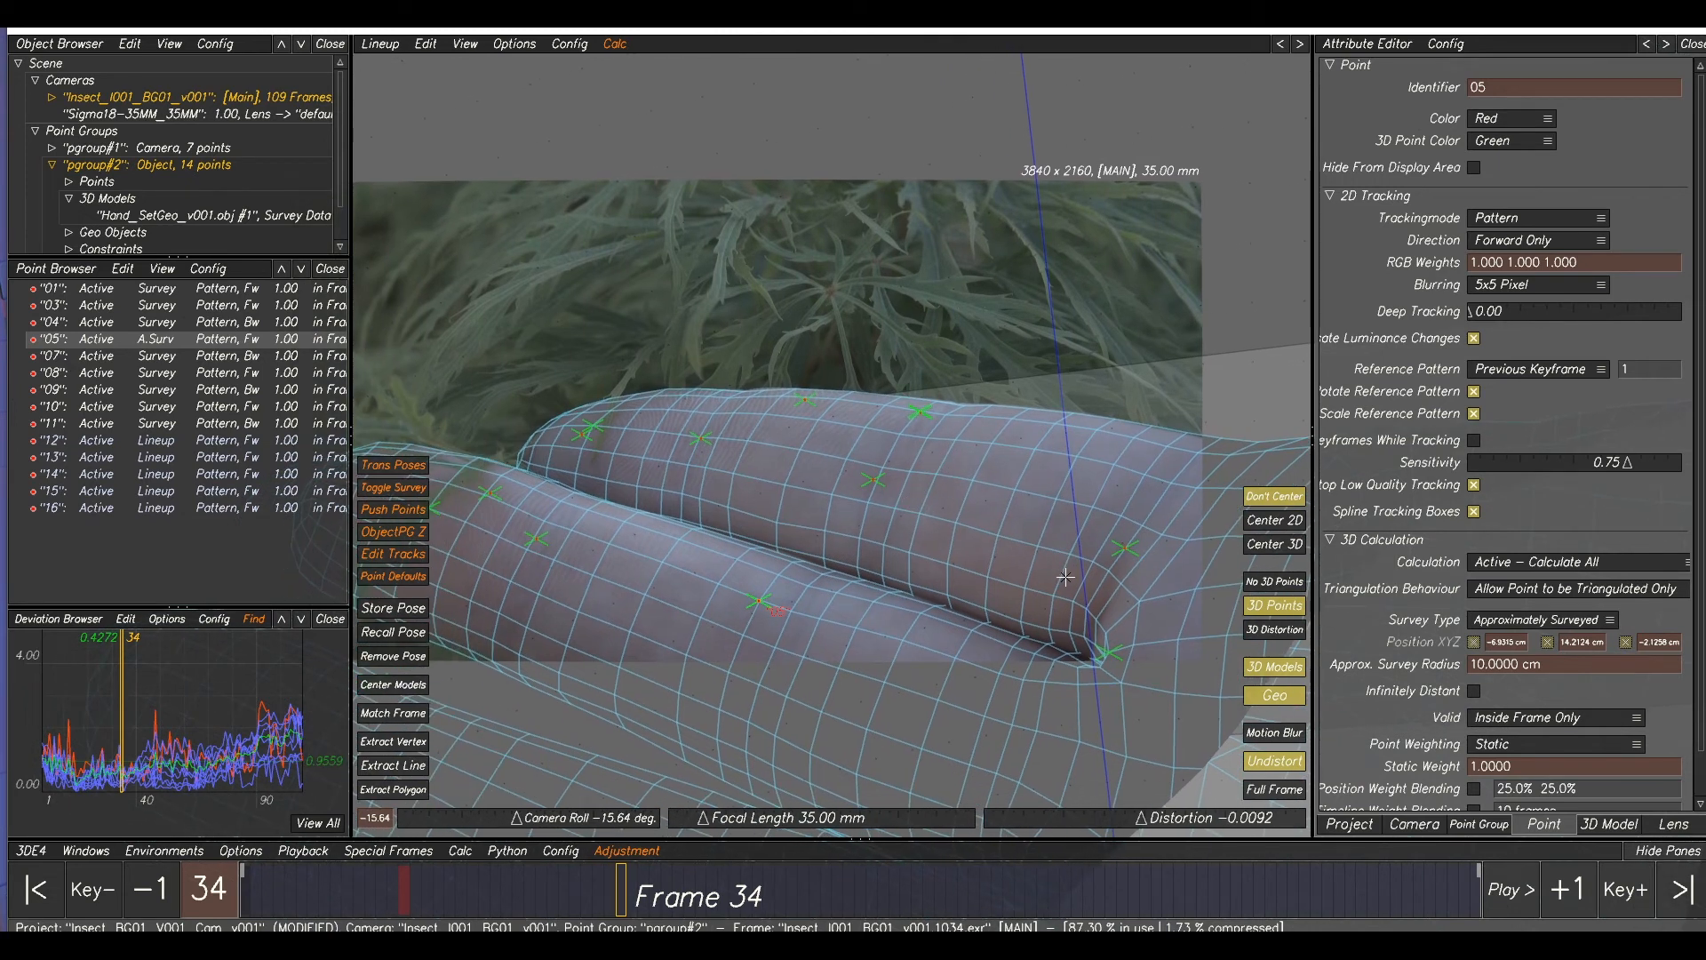
middle_drag(858, 559, 921, 566)
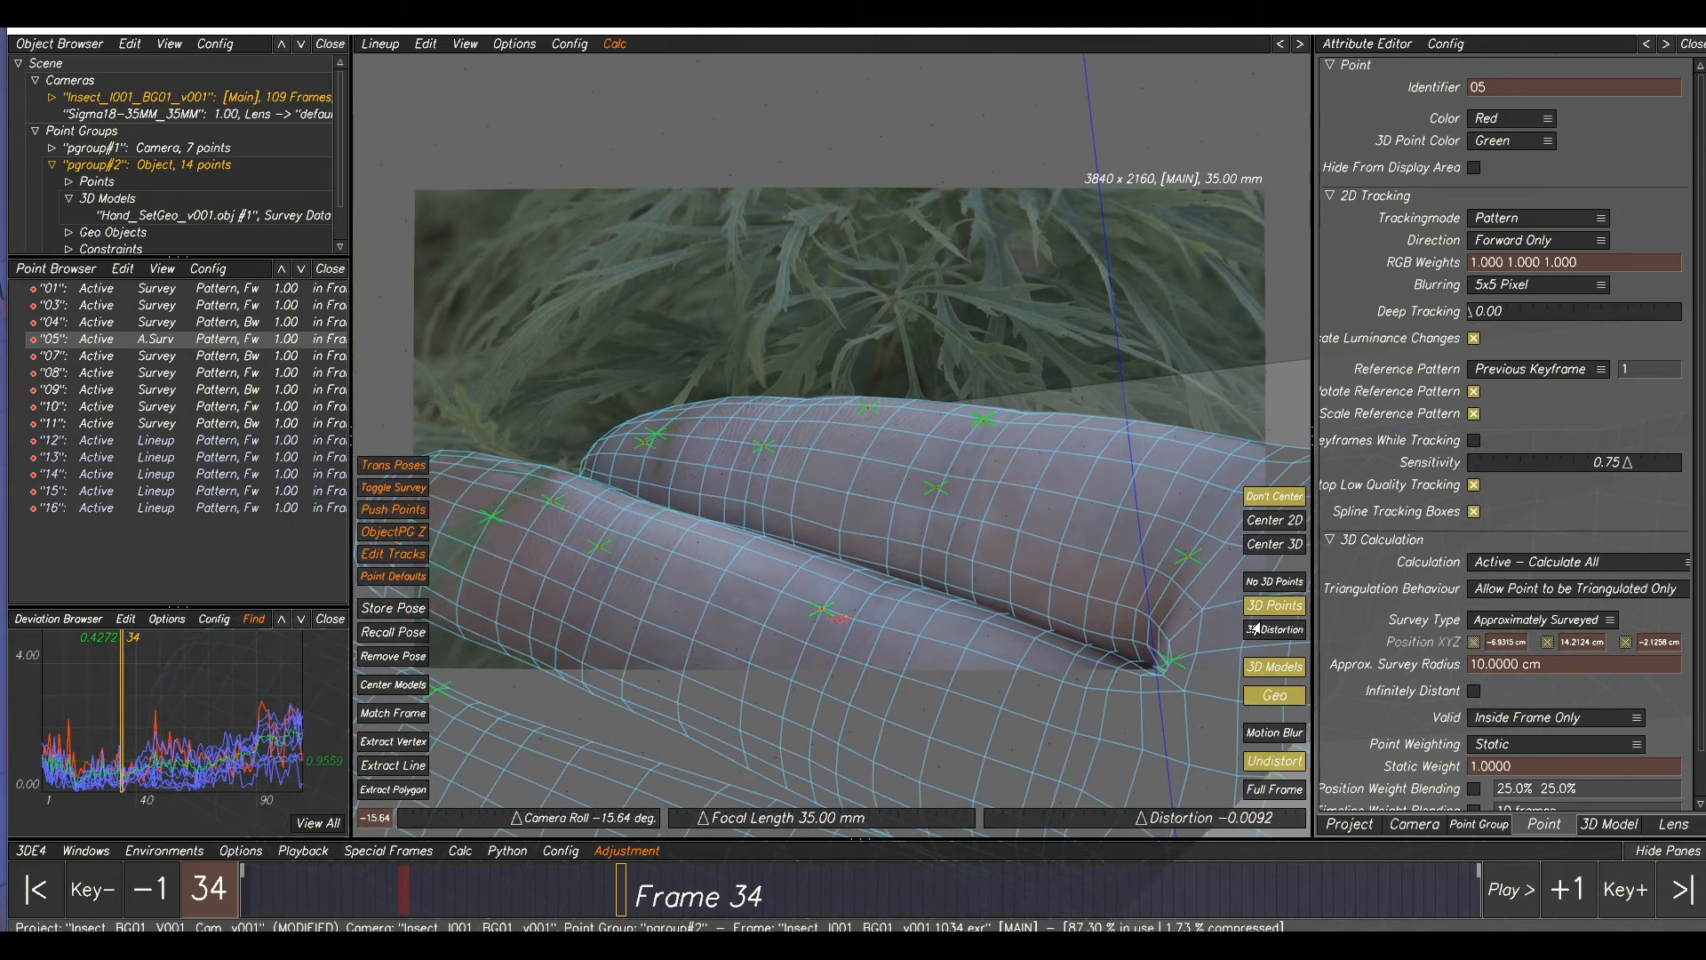
- Scrub forward to frame 47 and play back the shot to review the fit with point 05 approximately surveyed
drag(698, 880, 770, 879)
key(space)
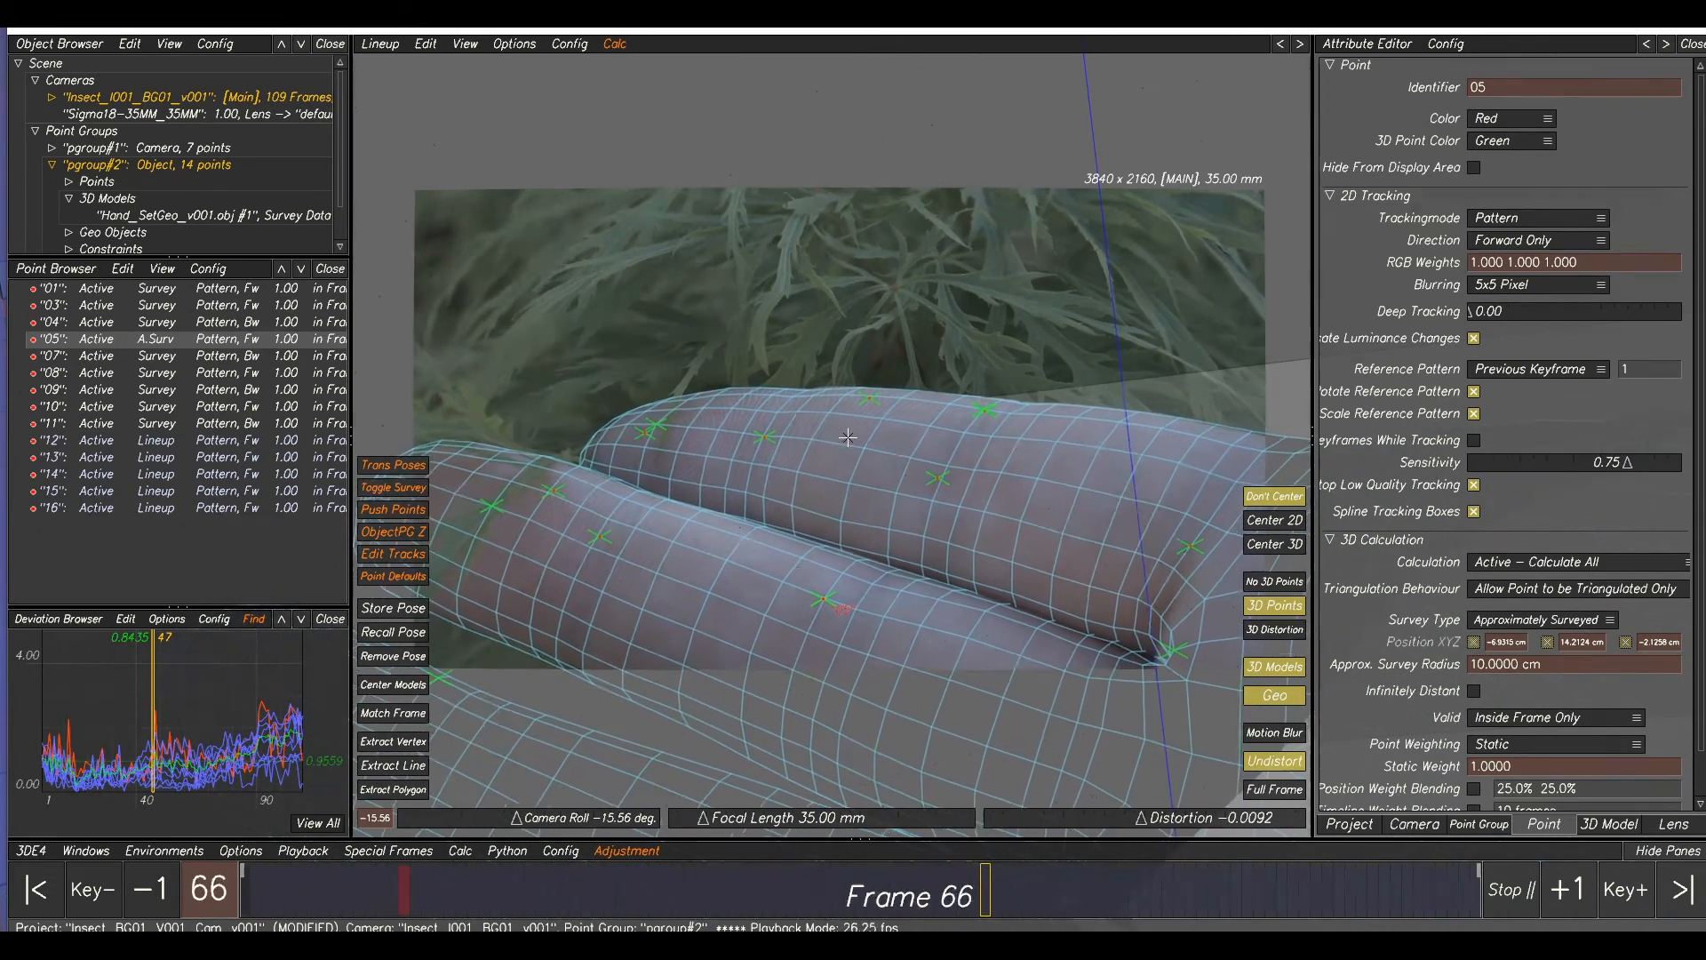
key(space)
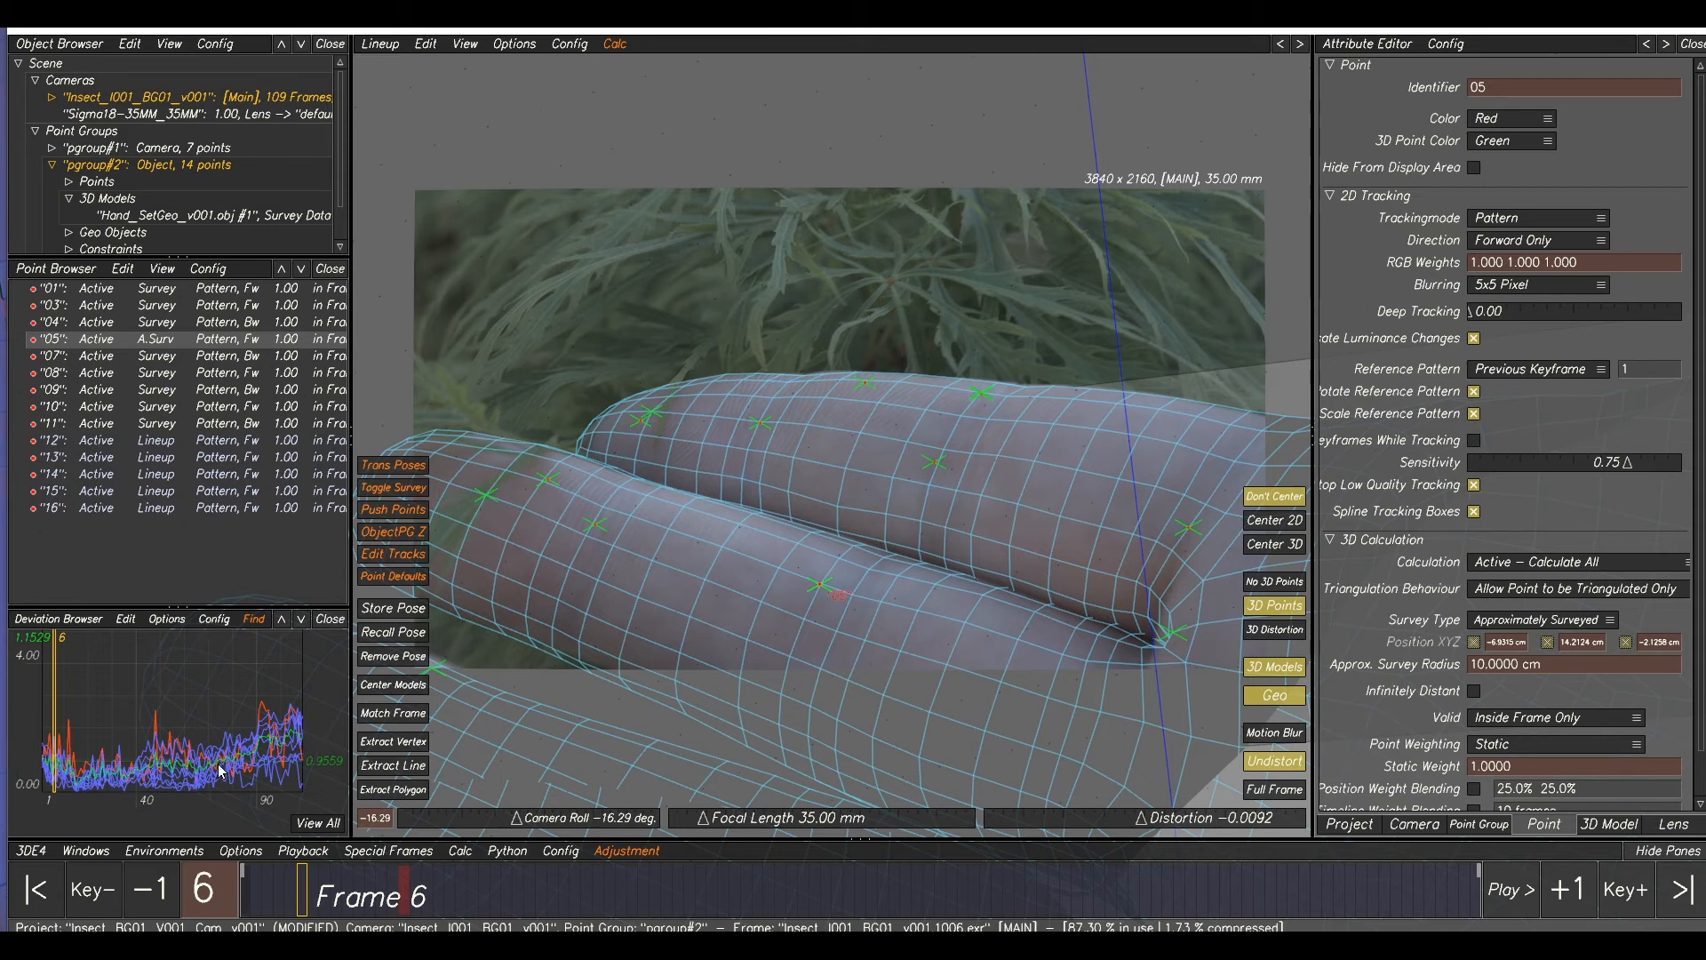
- Deselect point 05 and set the default lens's focal length from Fixed to Adjust
click(1030, 562)
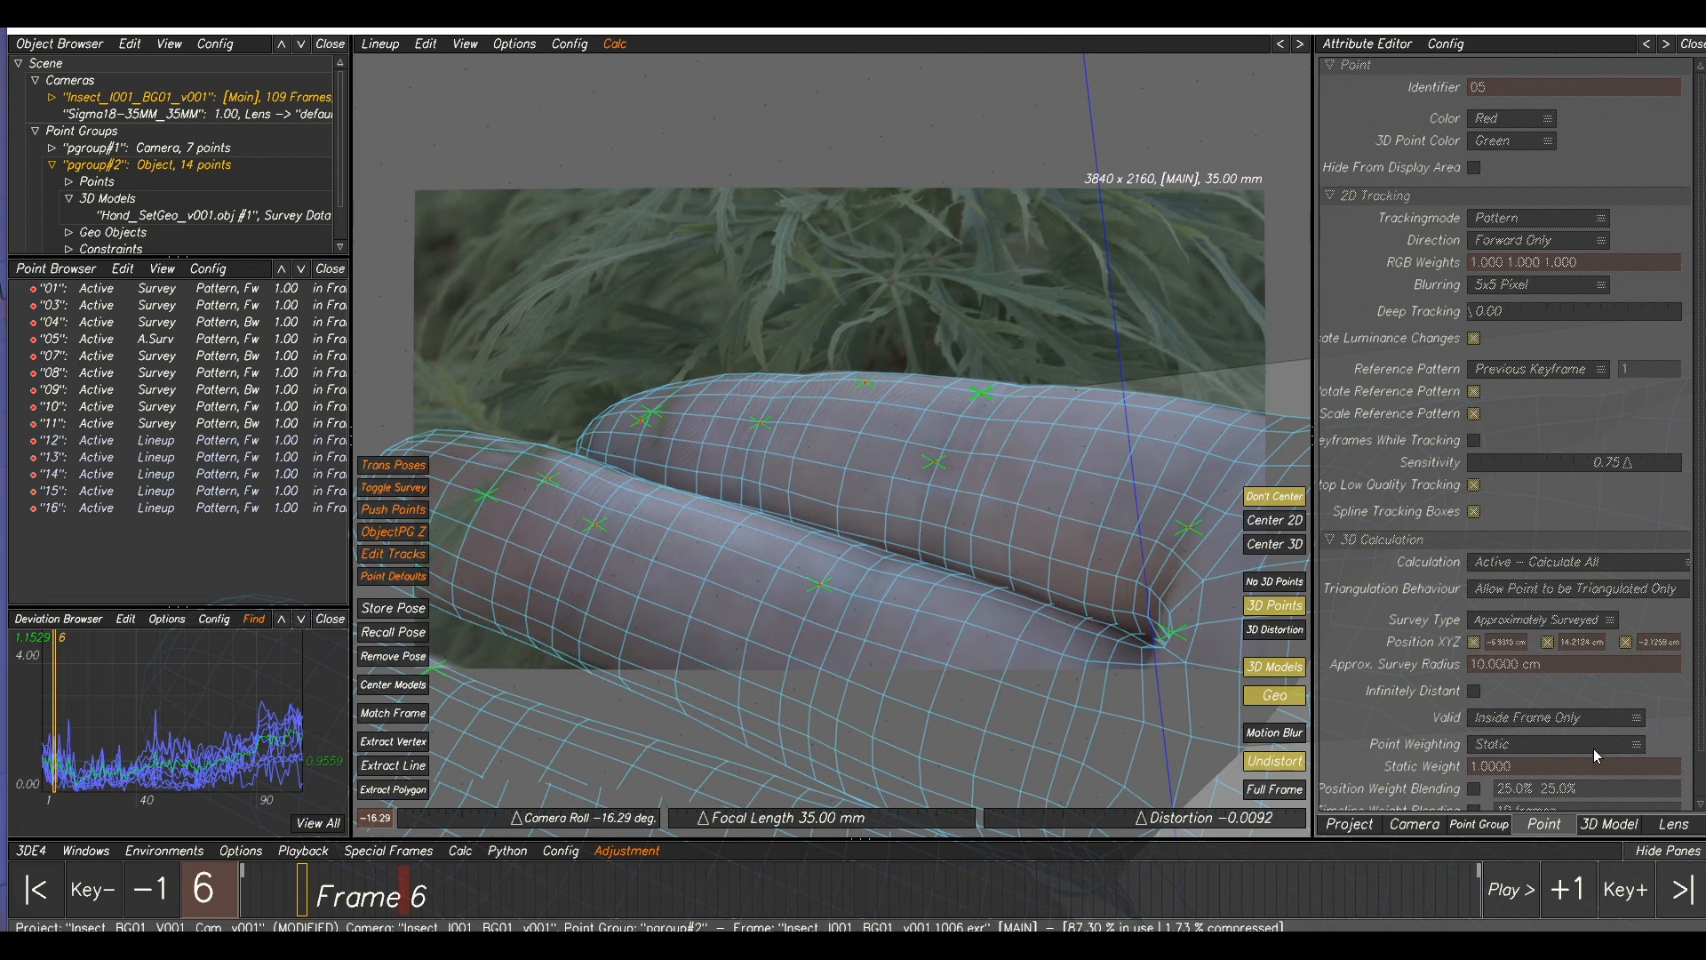
click(1670, 827)
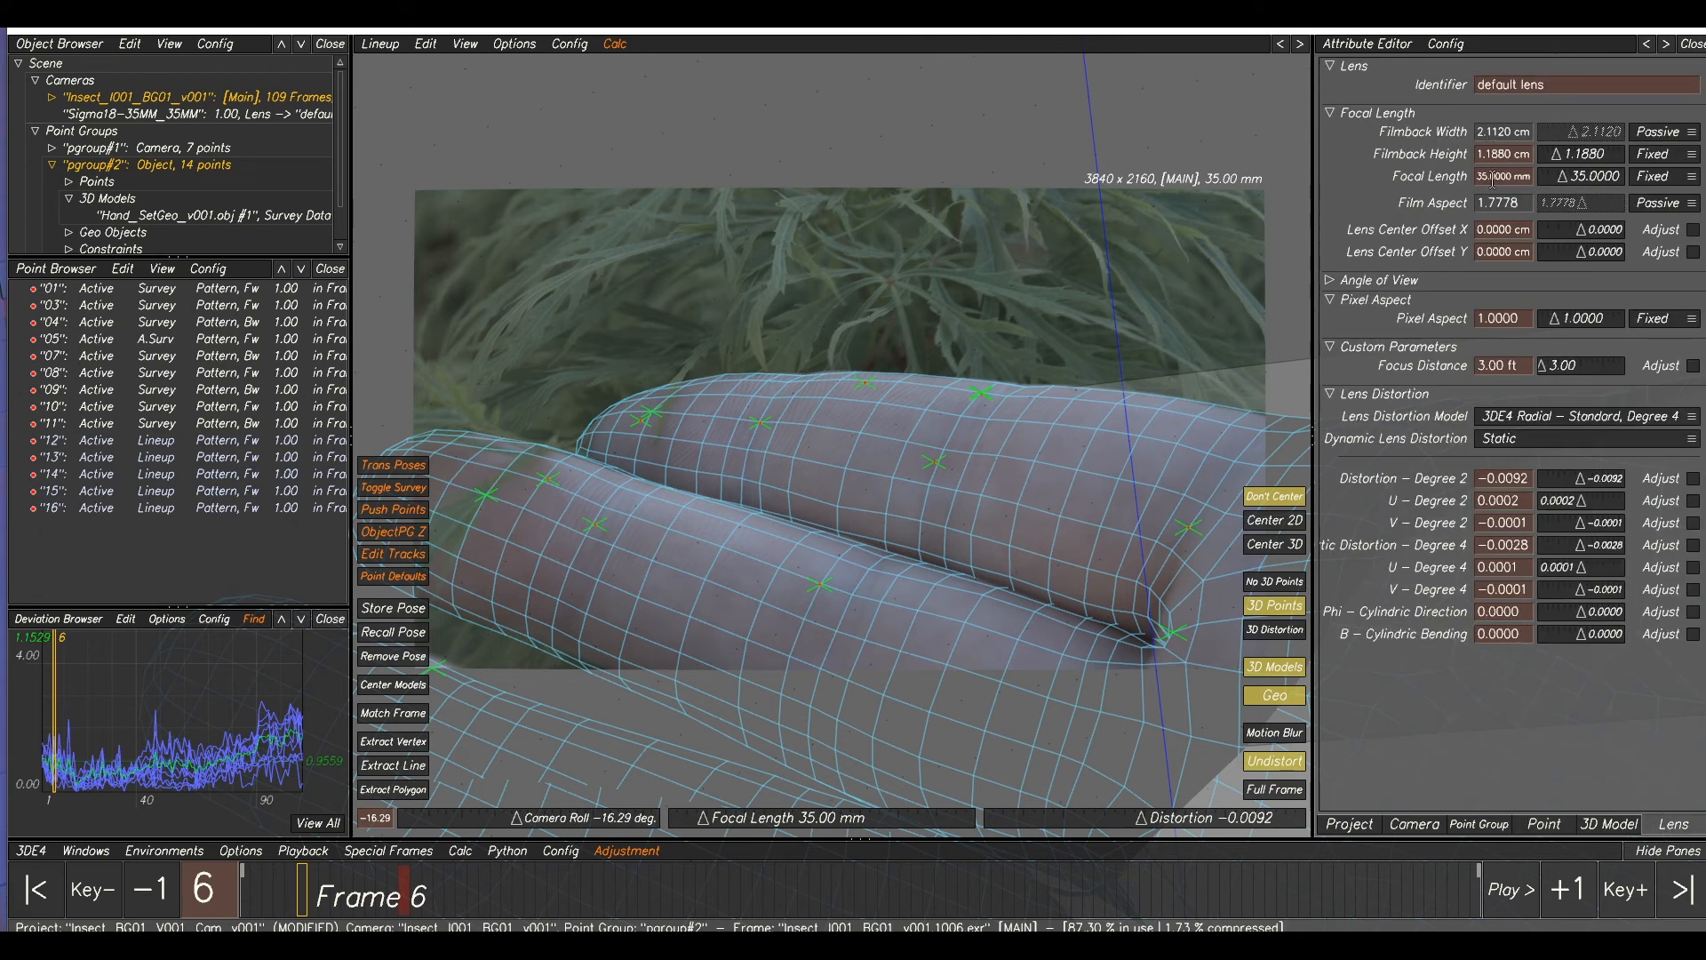
click(1654, 177)
click(1667, 197)
- Run a parameter adjustment on the lens's focal length with the Fine range and Adaptive method
click(76, 852)
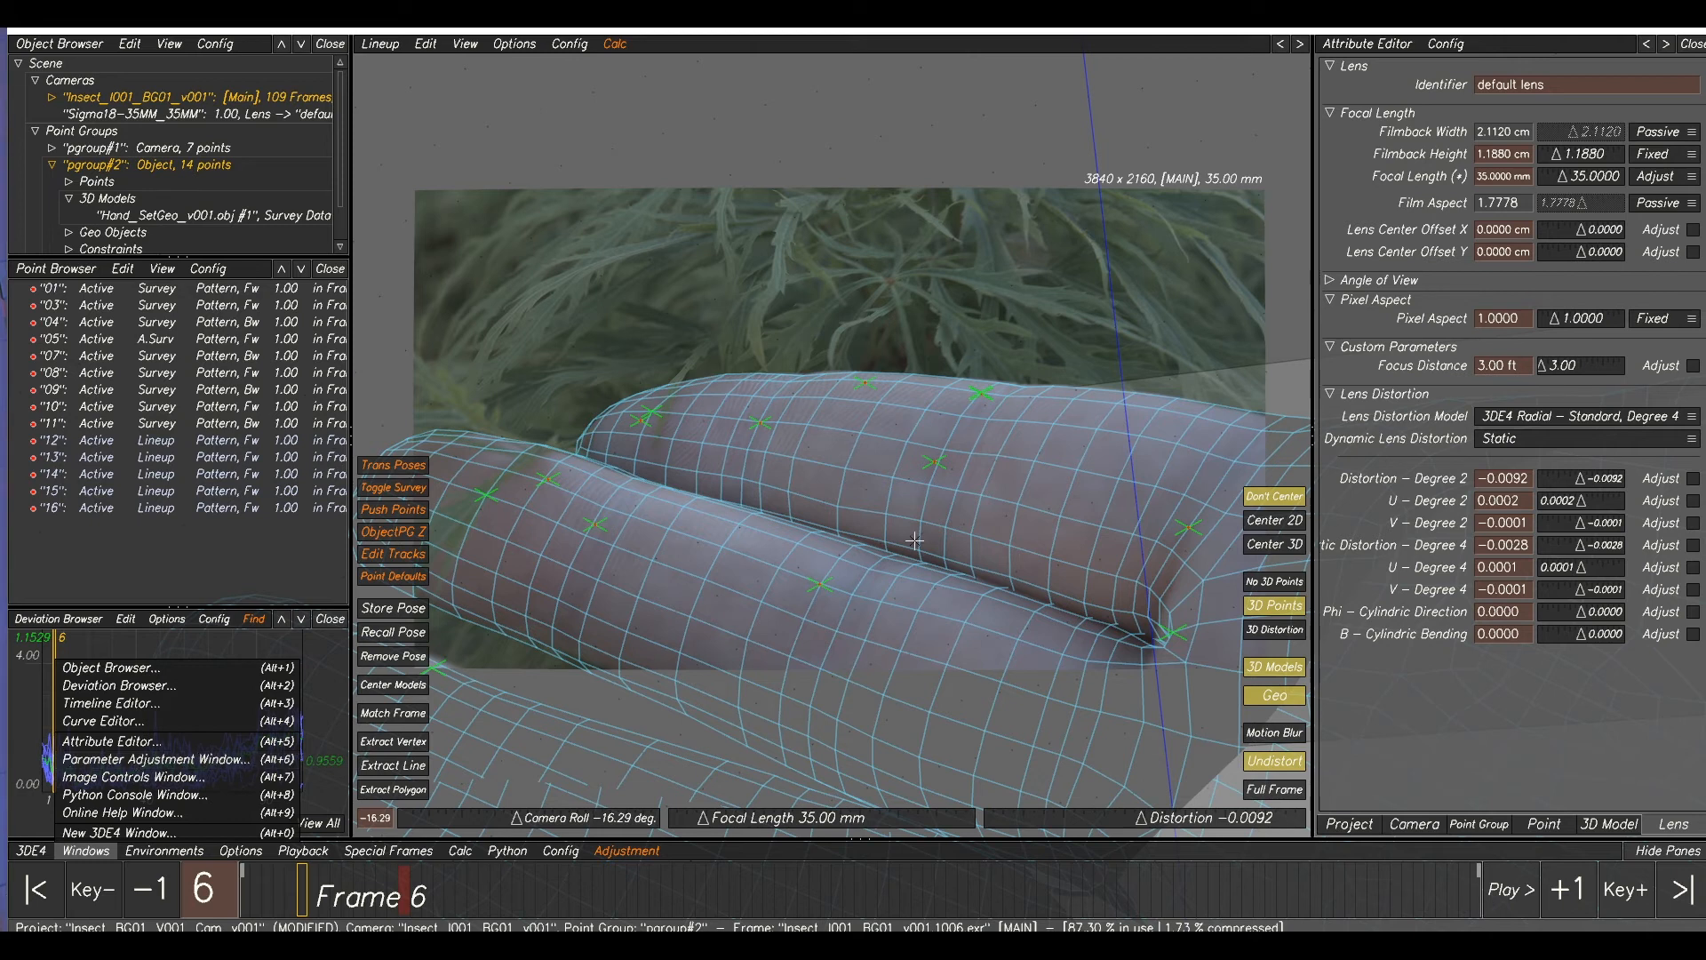
drag(1705, 434, 1013, 124)
click(983, 835)
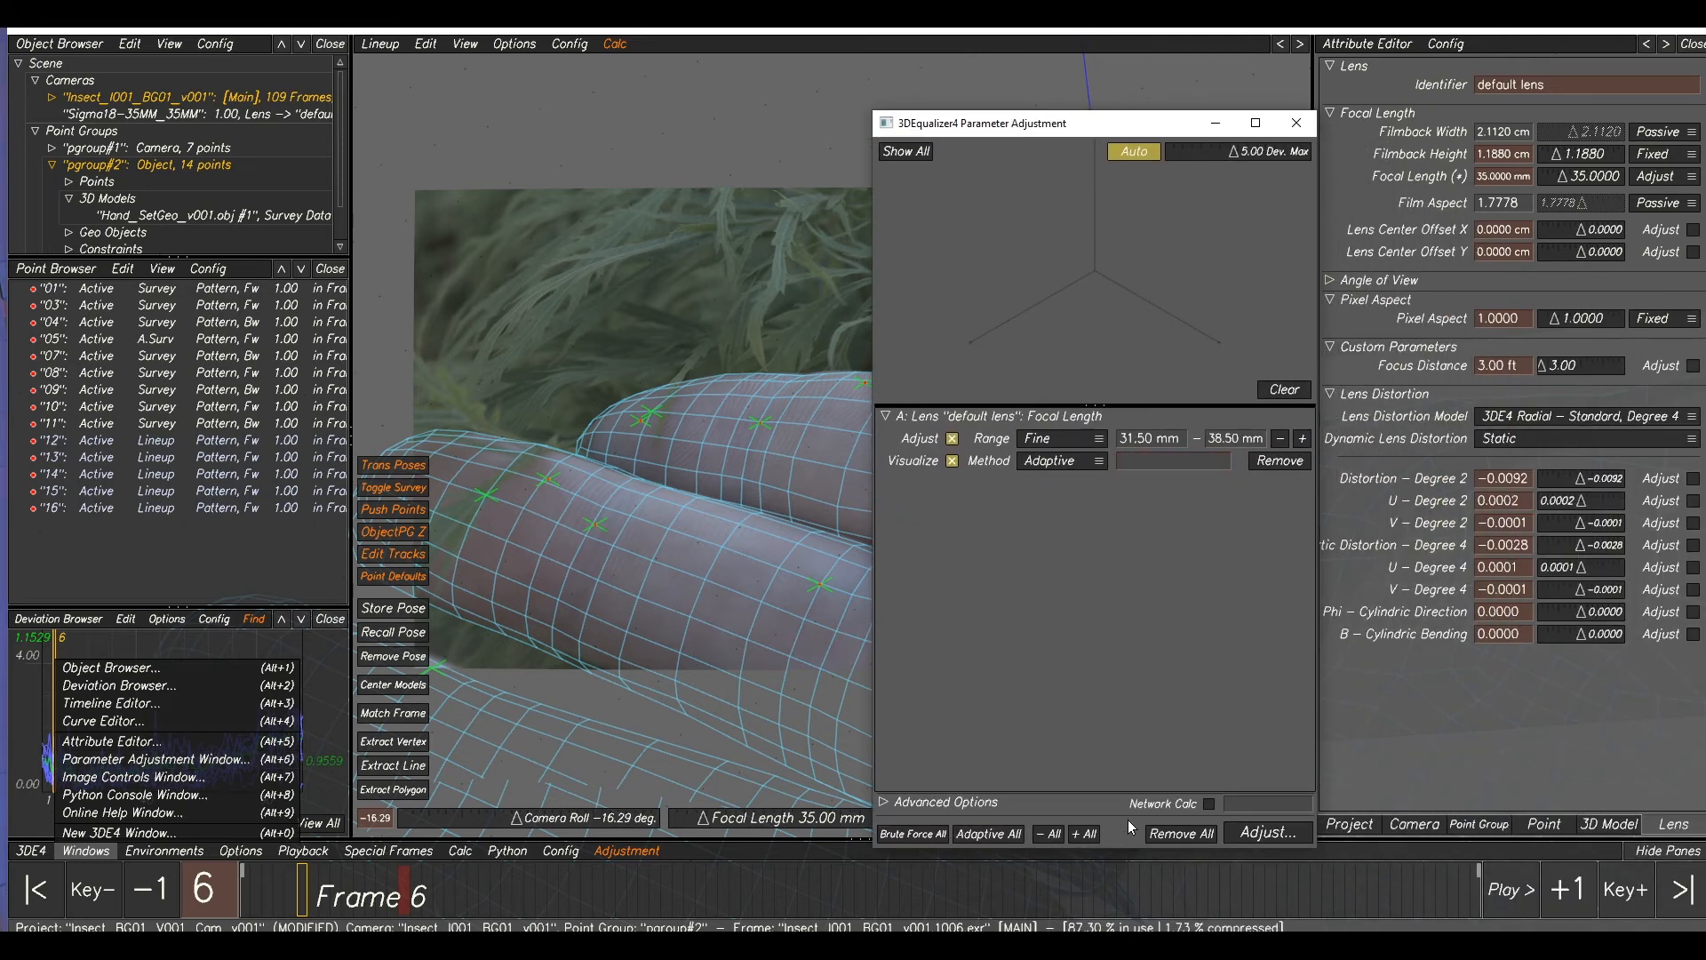
click(1260, 832)
click(1216, 521)
click(787, 474)
- Recalculate the whole scene, use the result and play back the shot to review the match
key(alt+c)
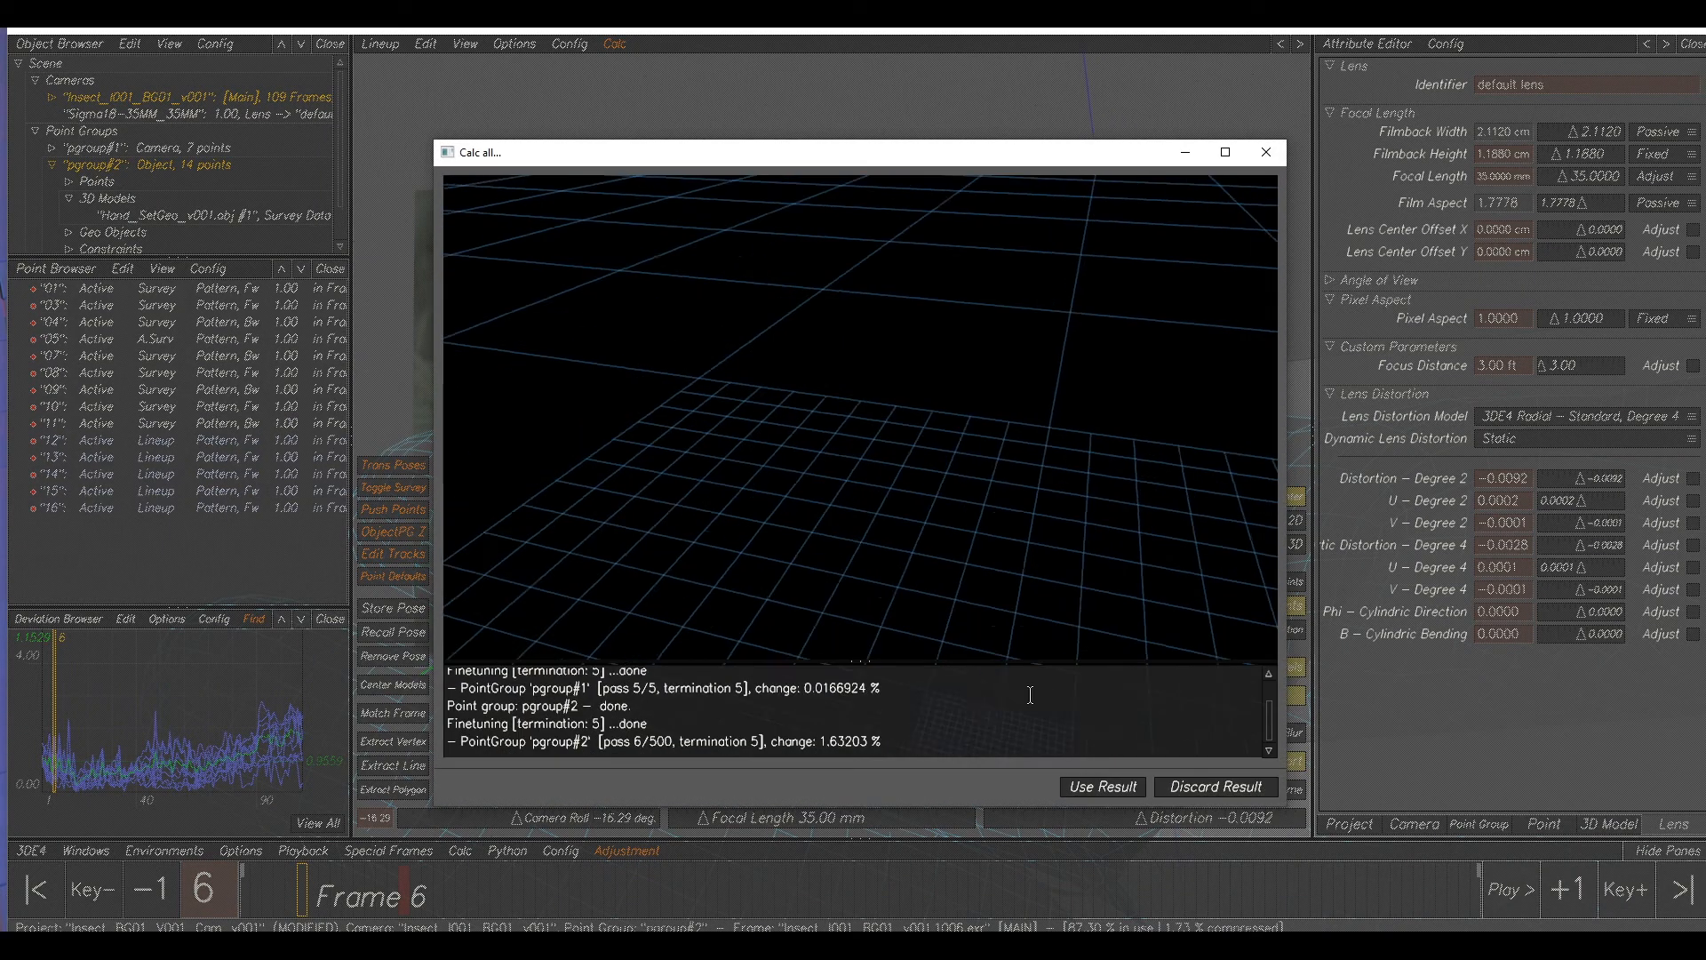
click(1103, 786)
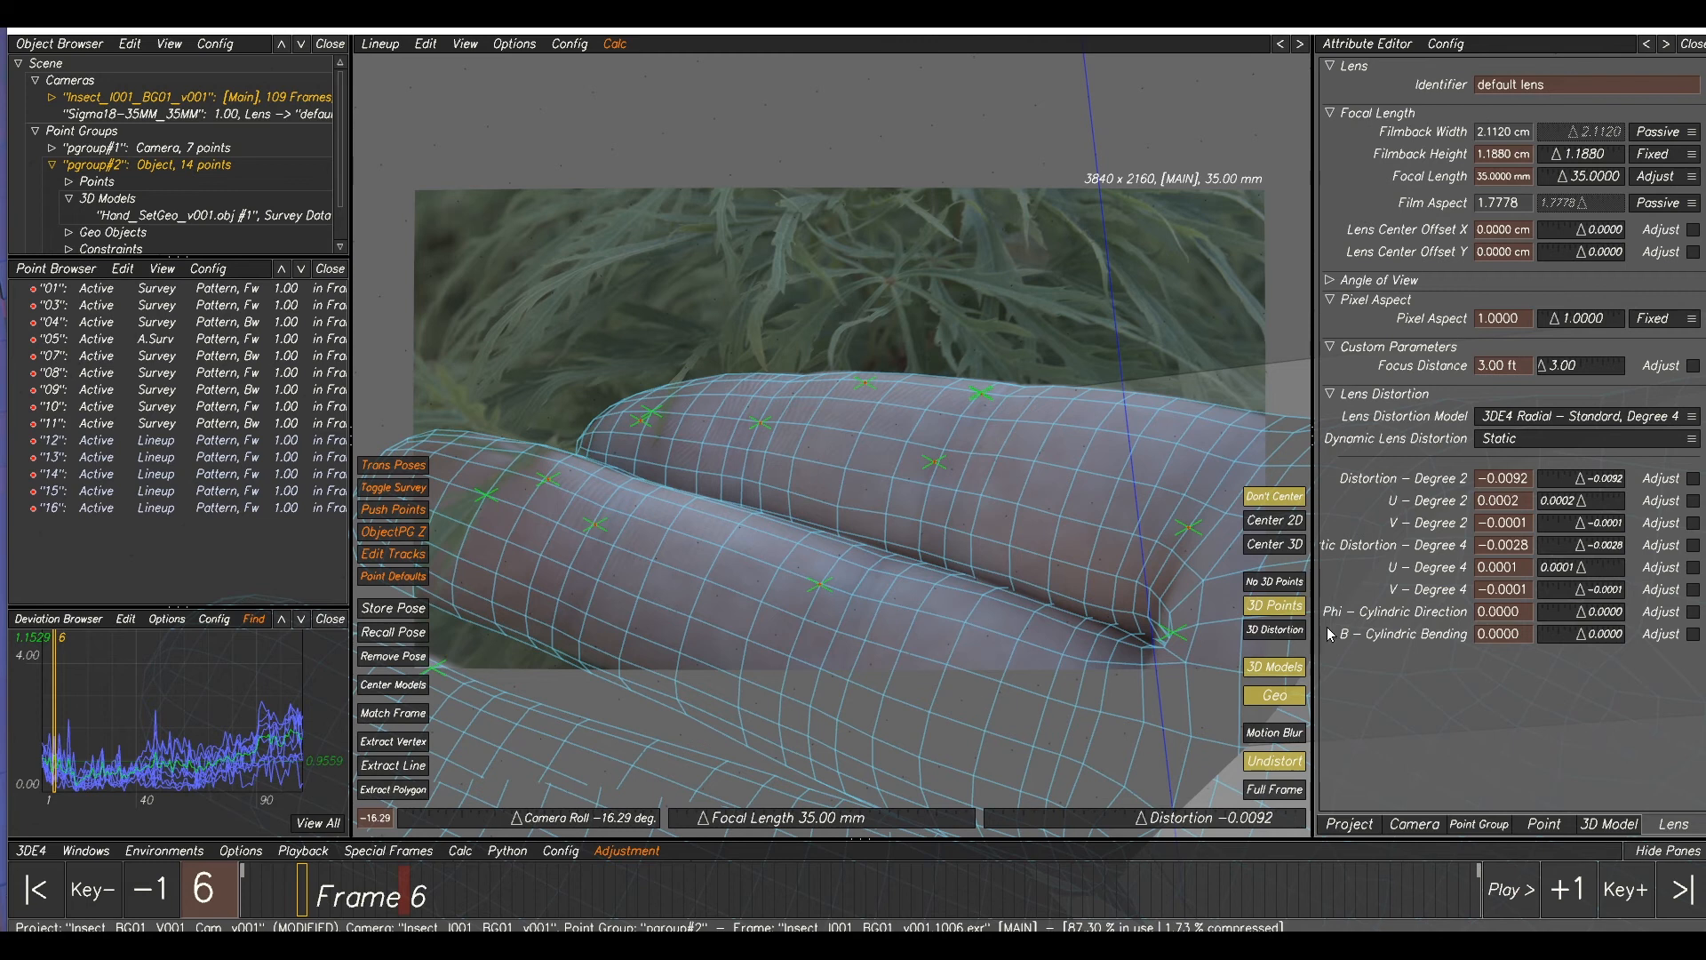
middle_drag(1200, 533, 1143, 539)
key(space)
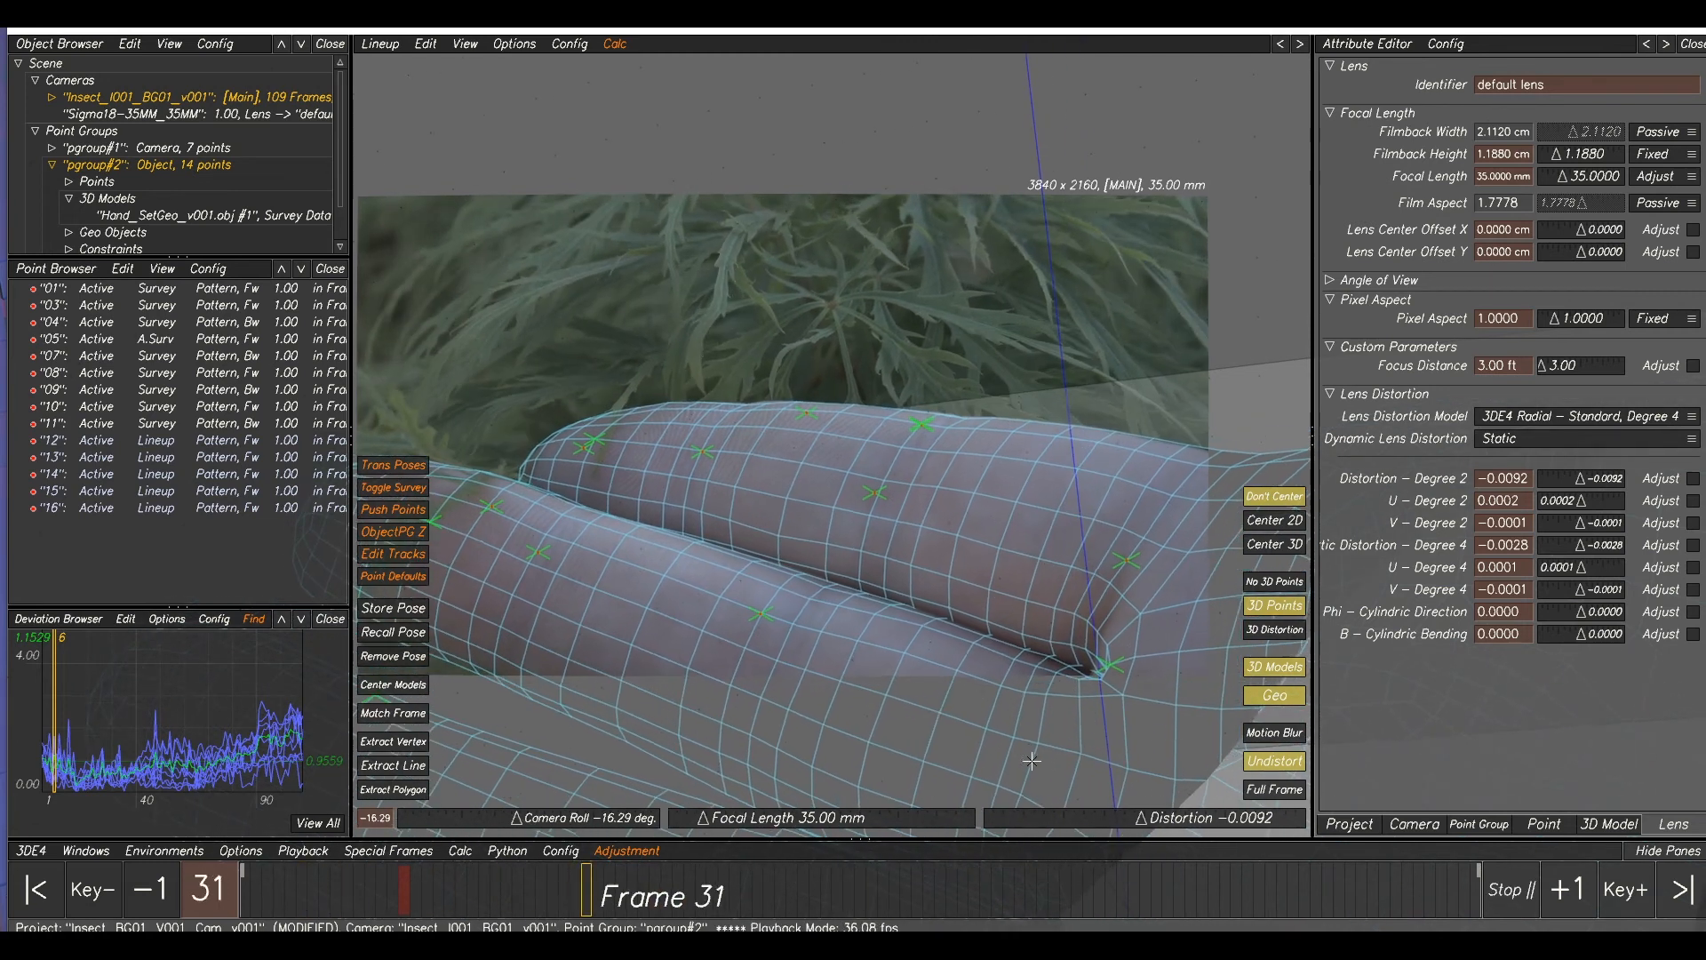
key(space)
- Center the view on point 03's 3D position and play back the shot to check the hand model's stability
scroll(934, 464, up, 4)
drag(939, 460, 897, 498)
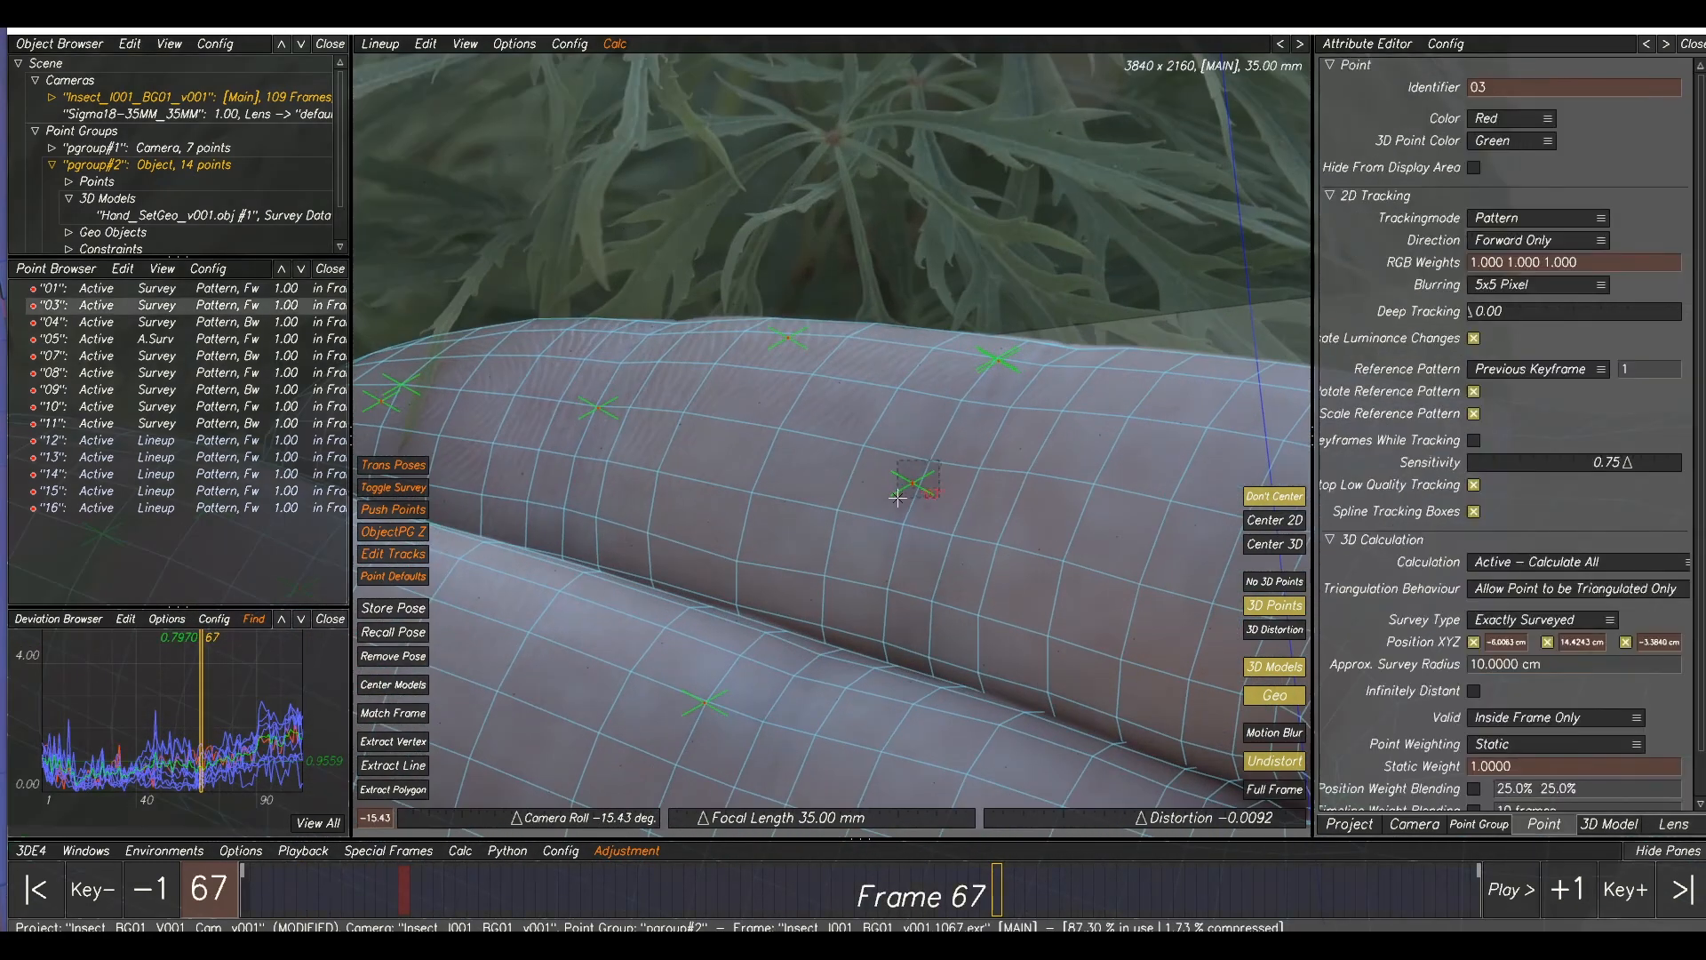
click(1249, 546)
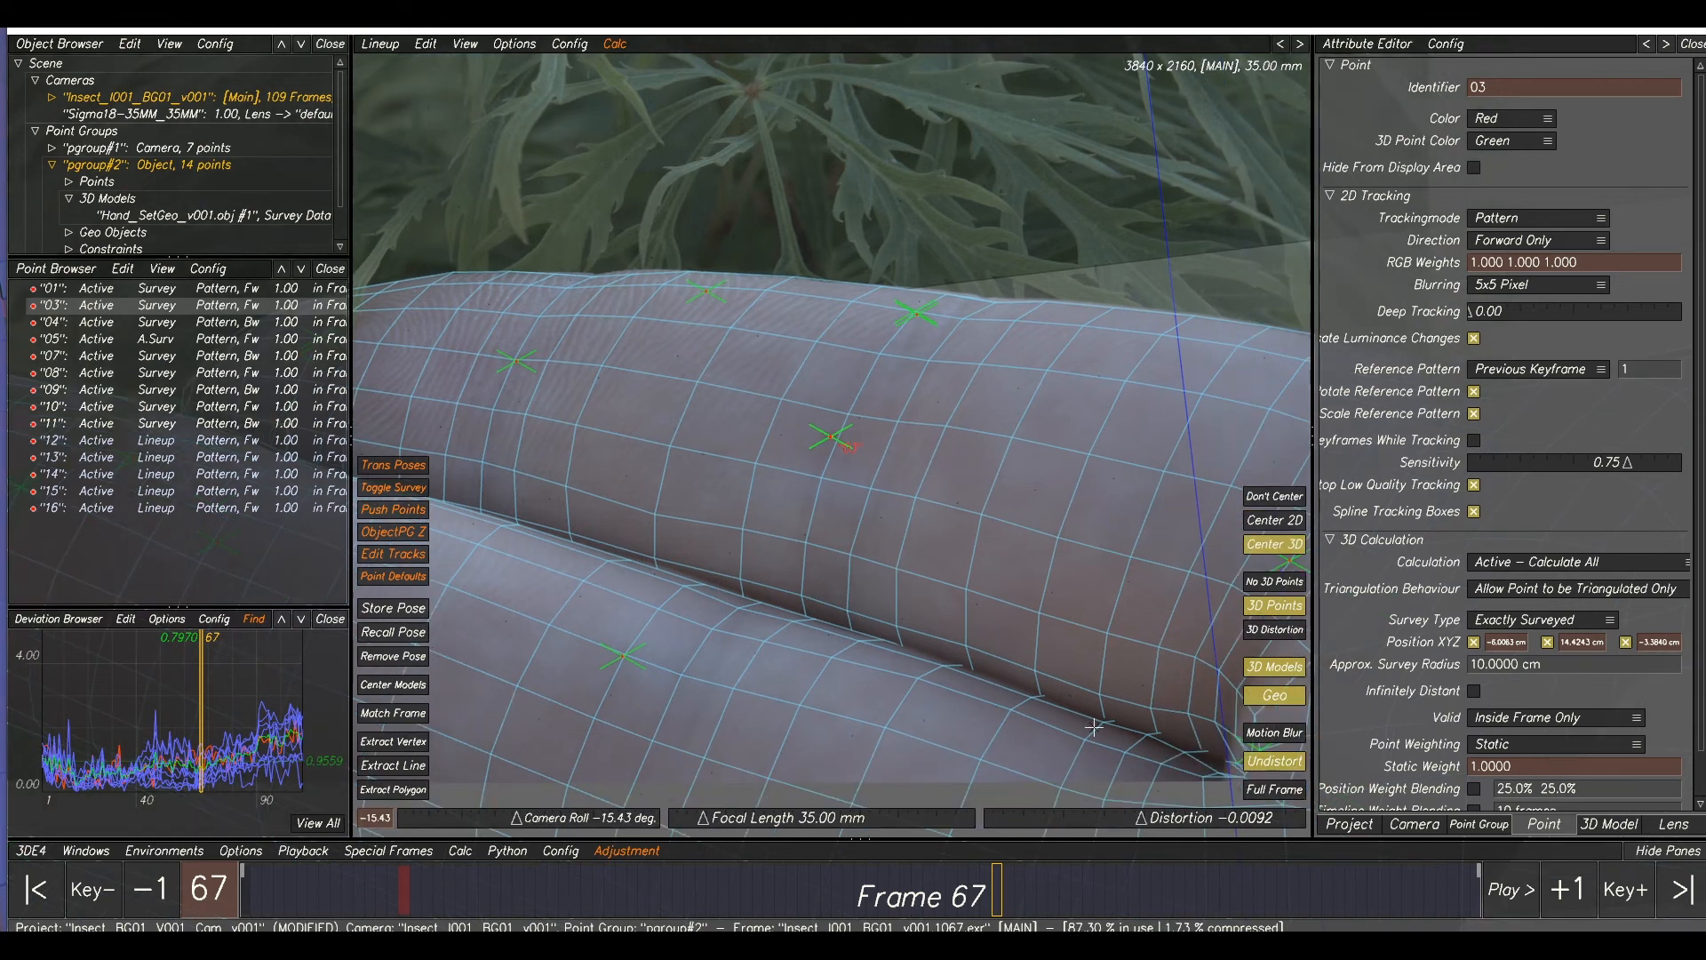
scroll(965, 616, down, 5)
drag(958, 902, 621, 889)
click(728, 620)
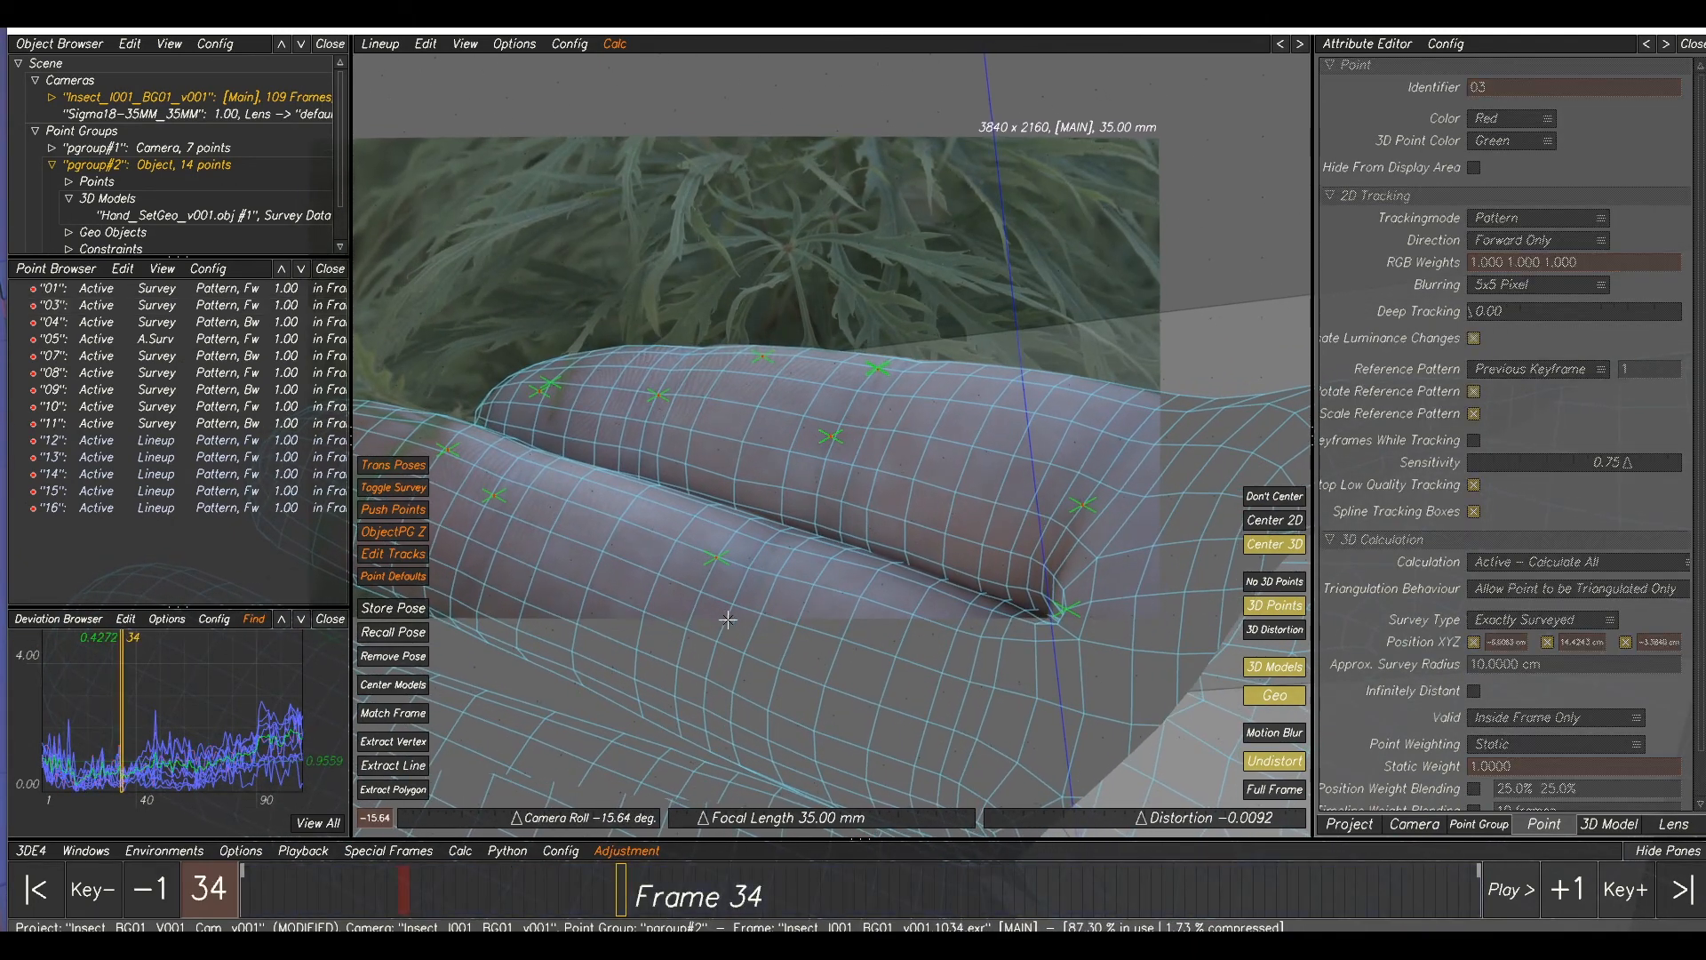
key(space)
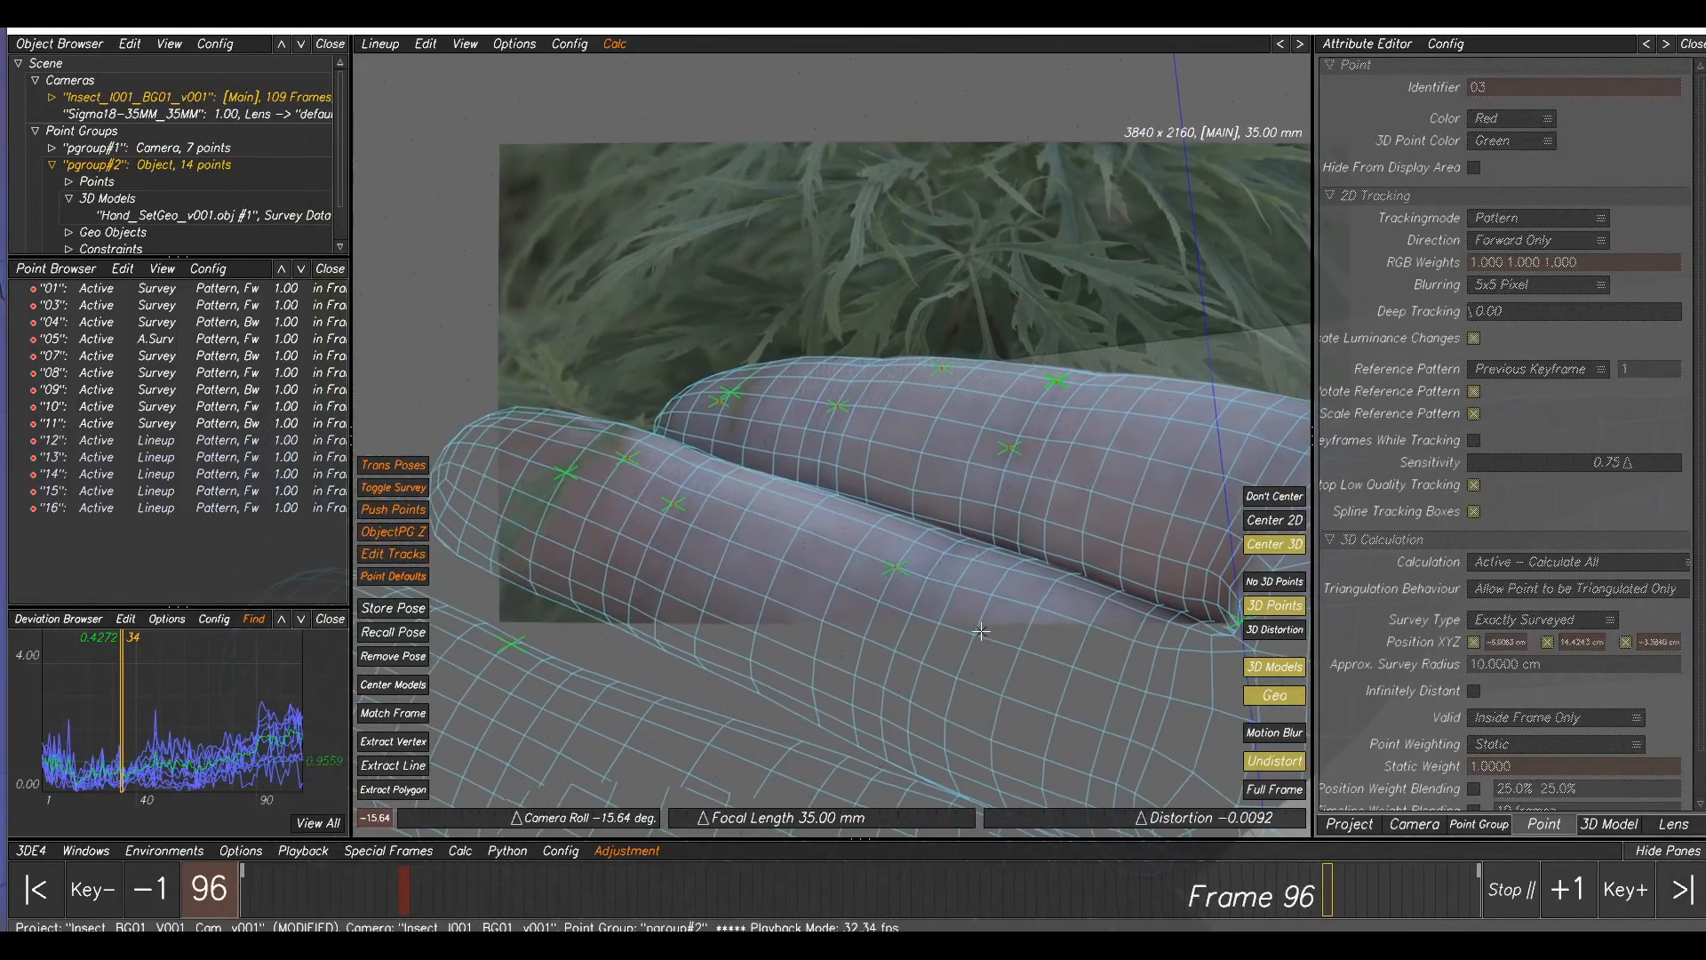
key(space)
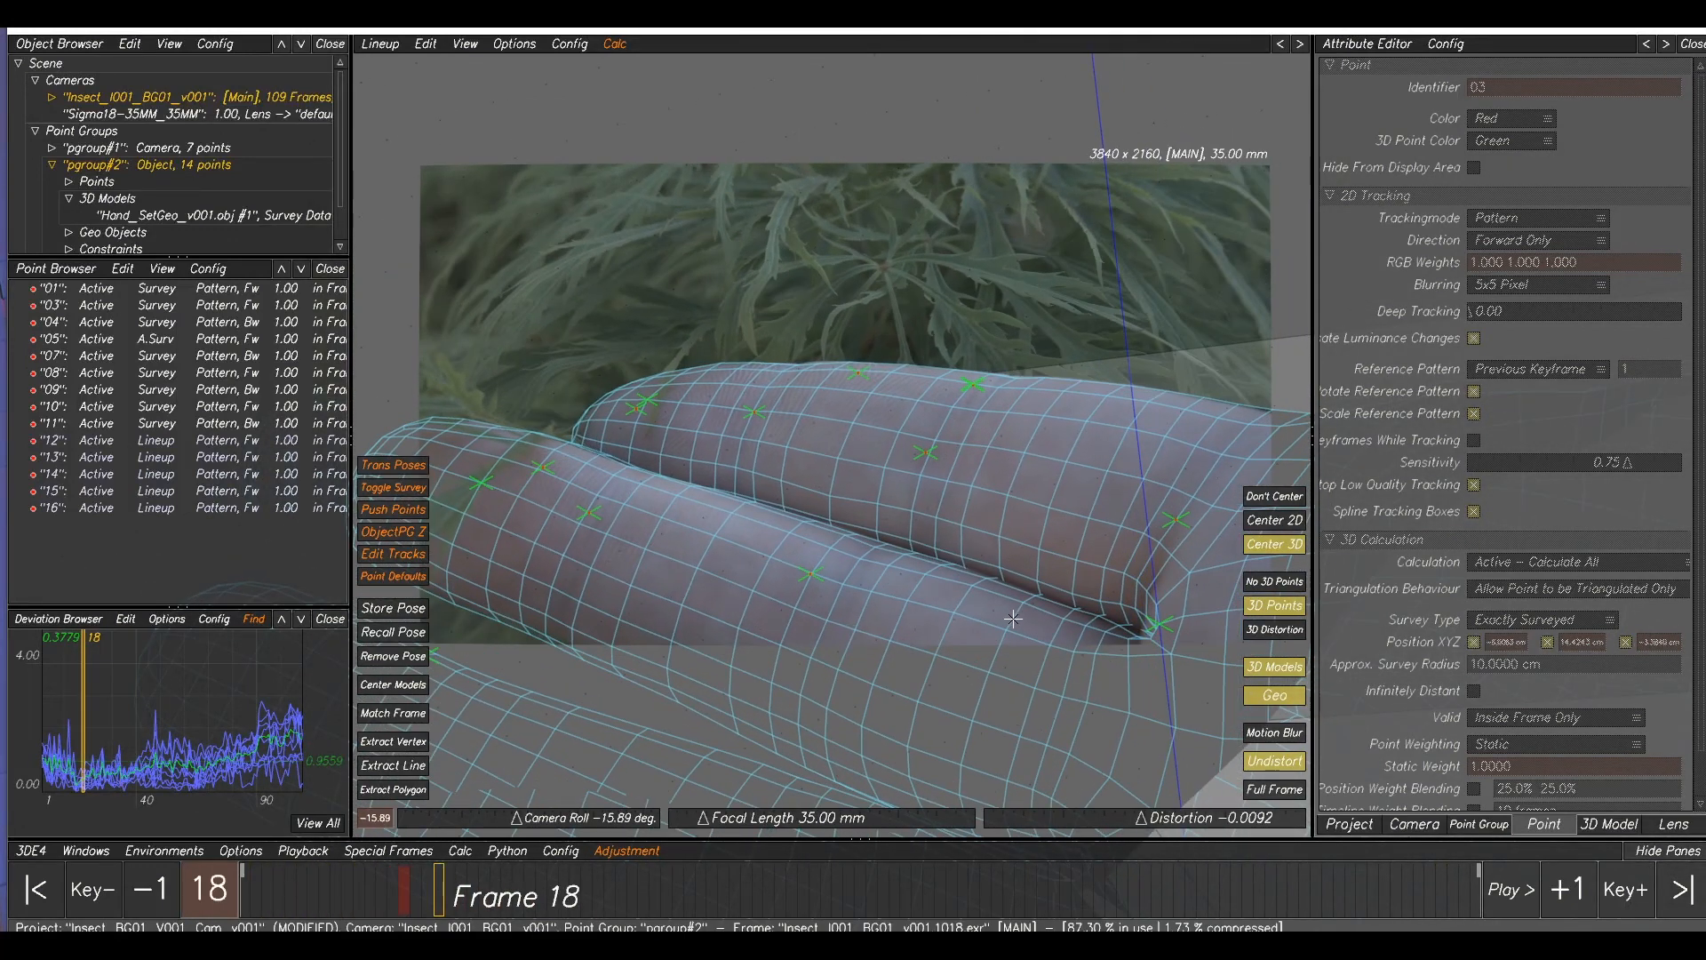
- Examine the hand model and cameras in the 3D Orientation view from several angles while playing back the shot
key(F6)
alt+right_drag(912, 419, 850, 362)
mouse_move(803, 415)
alt+mouse_down()
mouse_move(853, 533)
mouse_move(910, 579)
mouse_move(917, 467)
mouse_move(927, 492)
mouse_move(803, 435)
alt+mouse_up()
alt+middle_drag(928, 425, 927, 476)
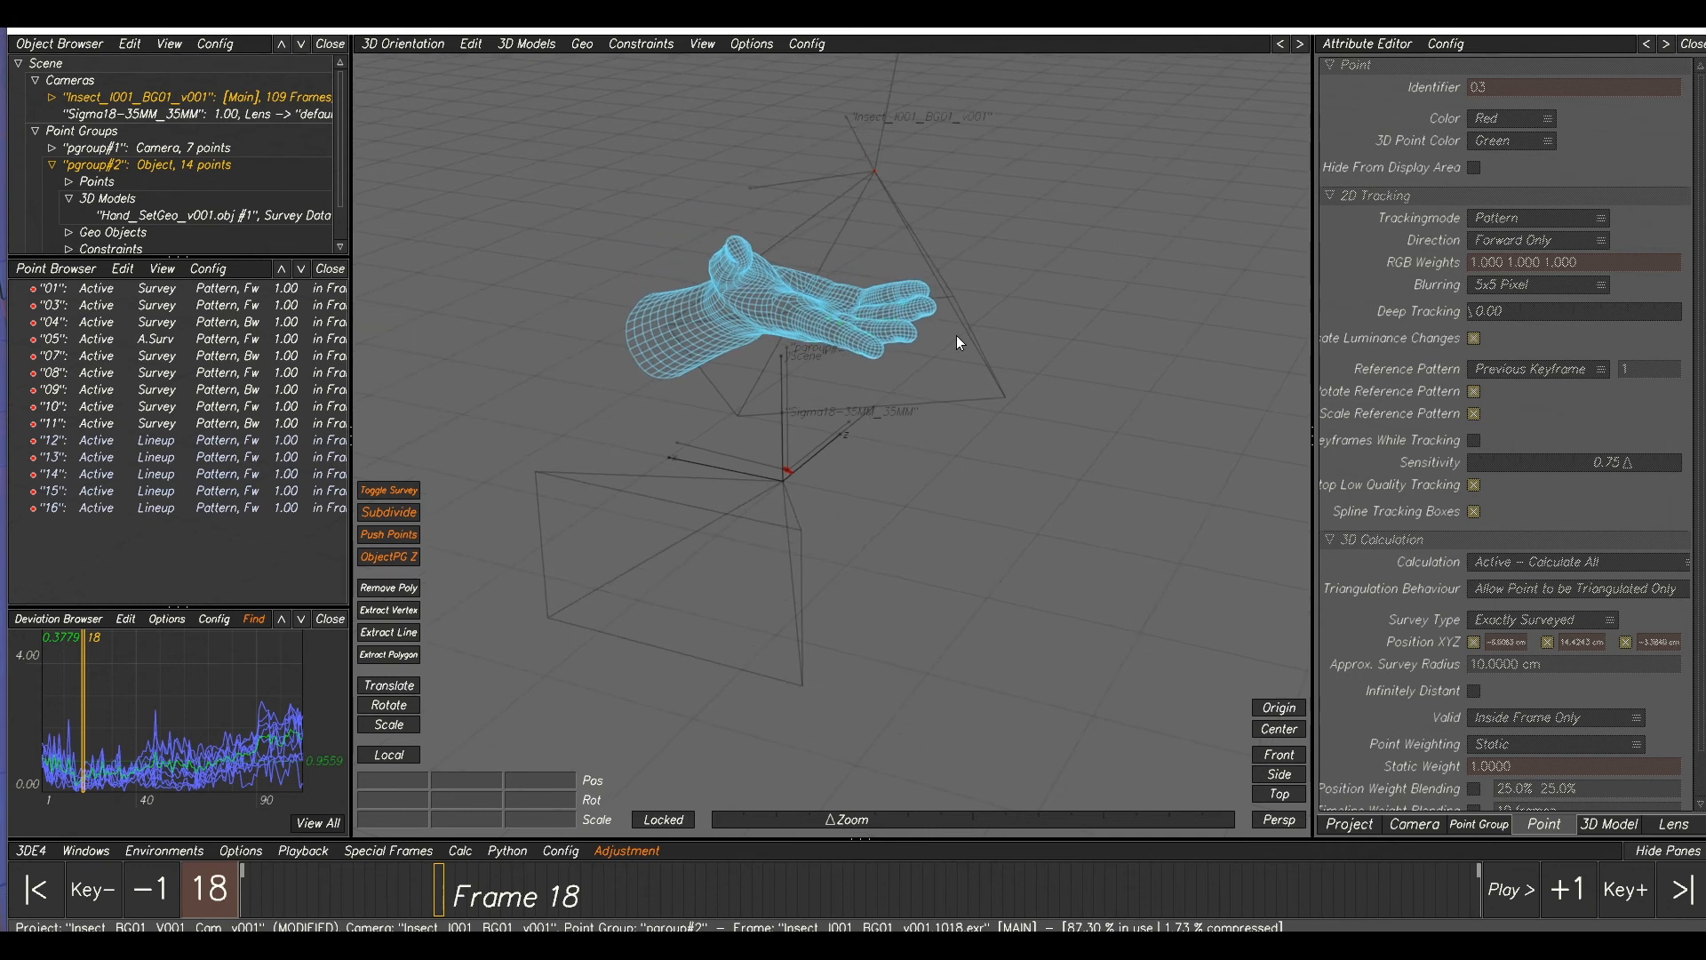
middle_drag(1026, 322, 906, 217)
key(space)
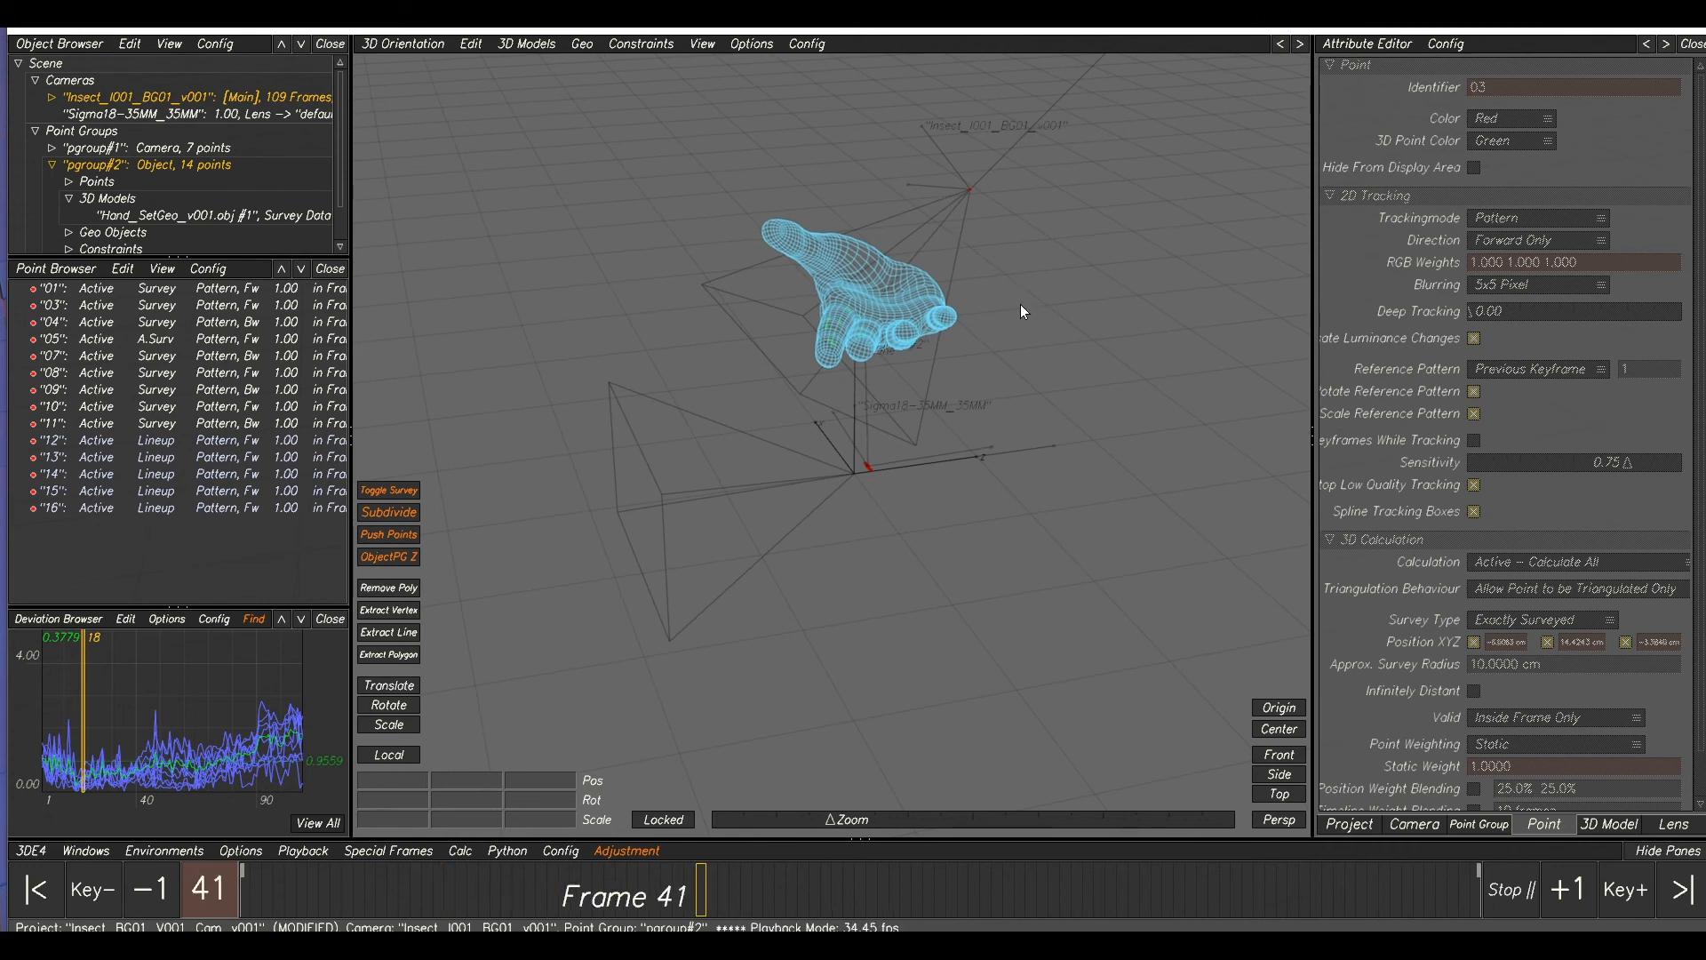
scroll(986, 375, up, 5)
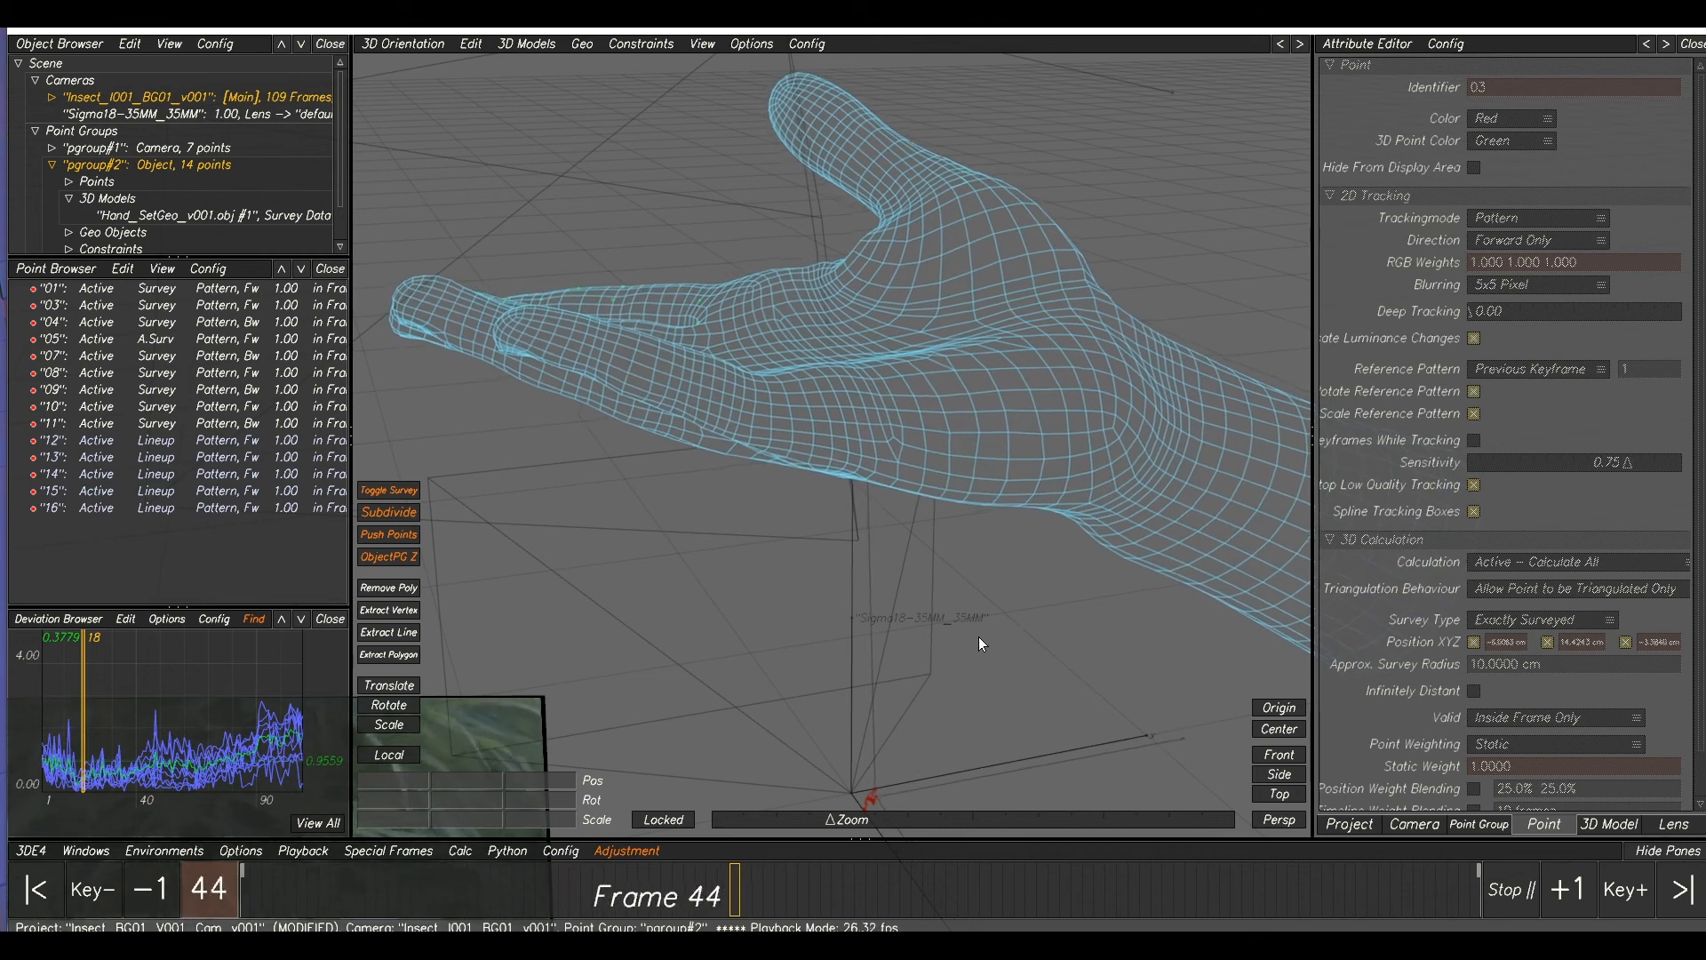
scroll(978, 637, down, 5)
middle_drag(755, 608, 882, 627)
scroll(1072, 614, up, 4)
middle_drag(1072, 613, 1002, 649)
key(space)
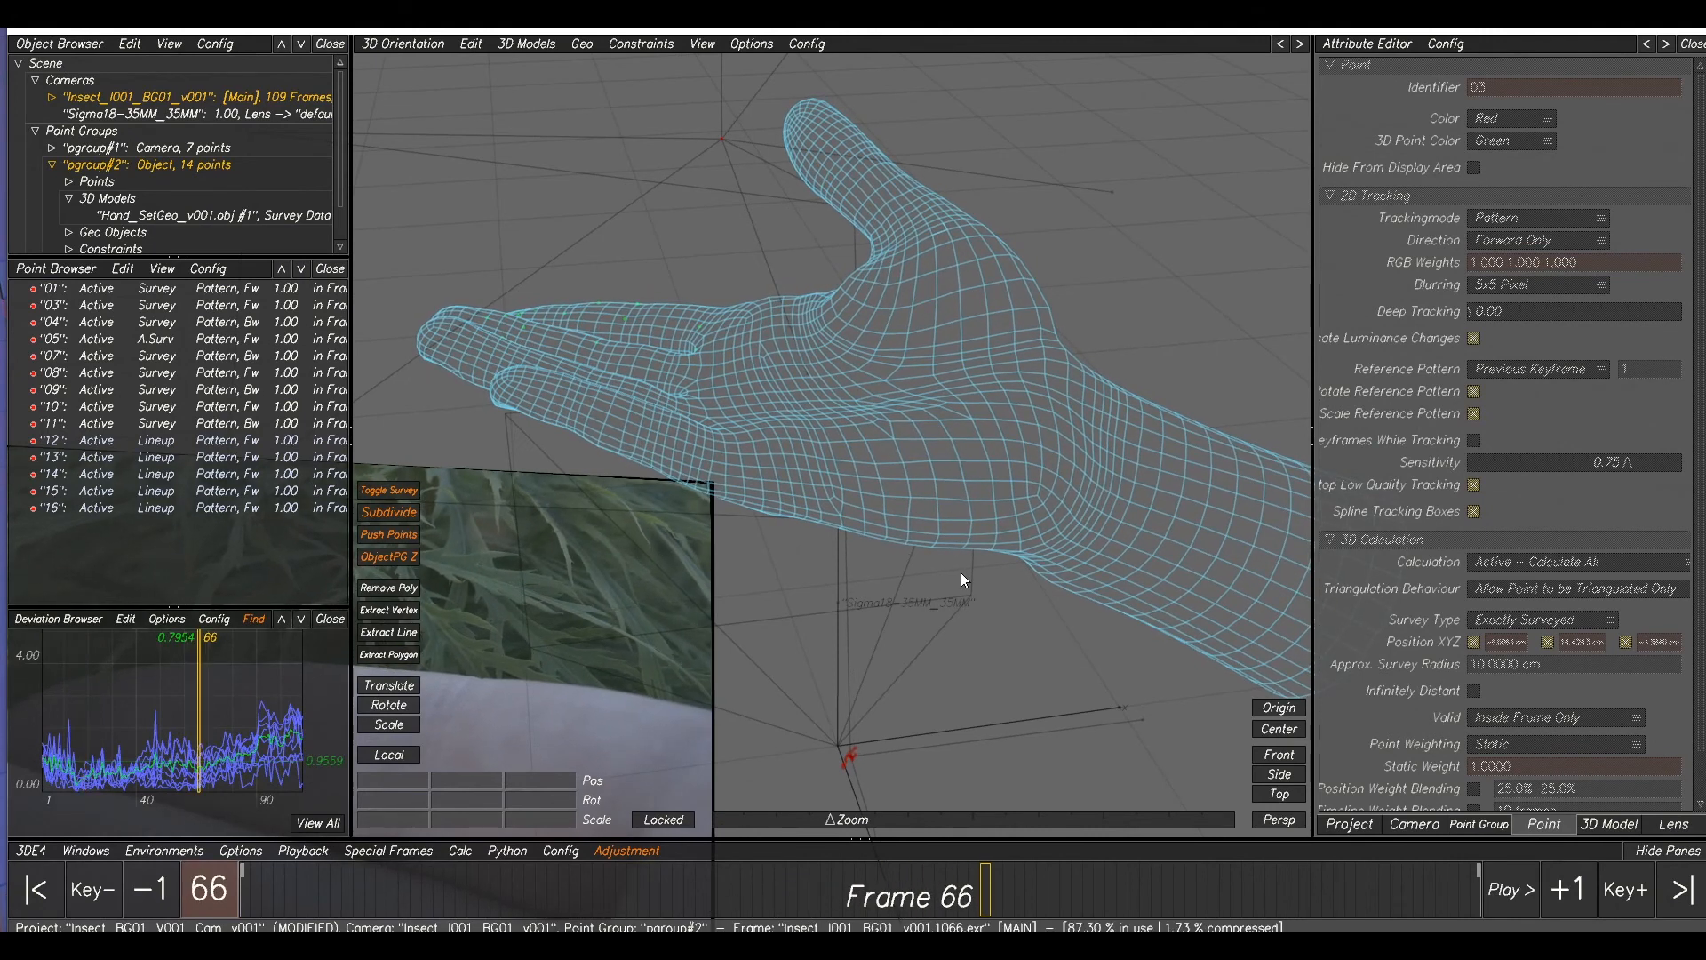
- Return to the Lineup view and save the project over Insect_BG01_V001_Cam_v001.3de in the tut folder
key(F5)
scroll(958, 563, down, 6)
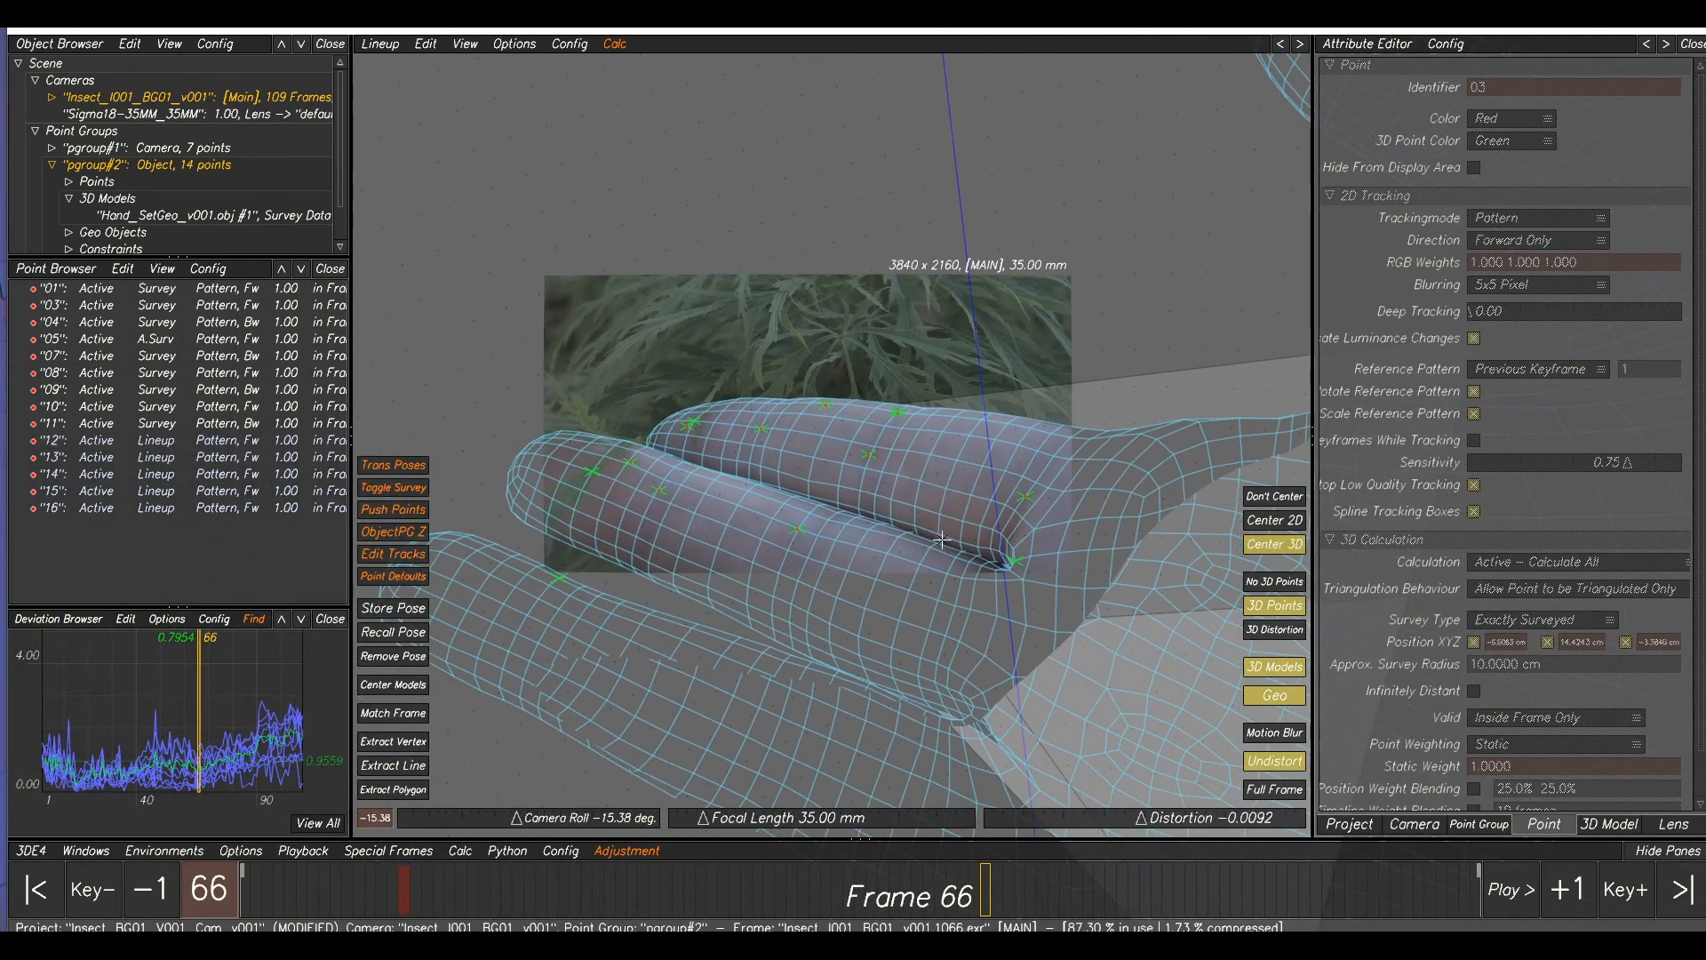
scroll(937, 537, up, 2)
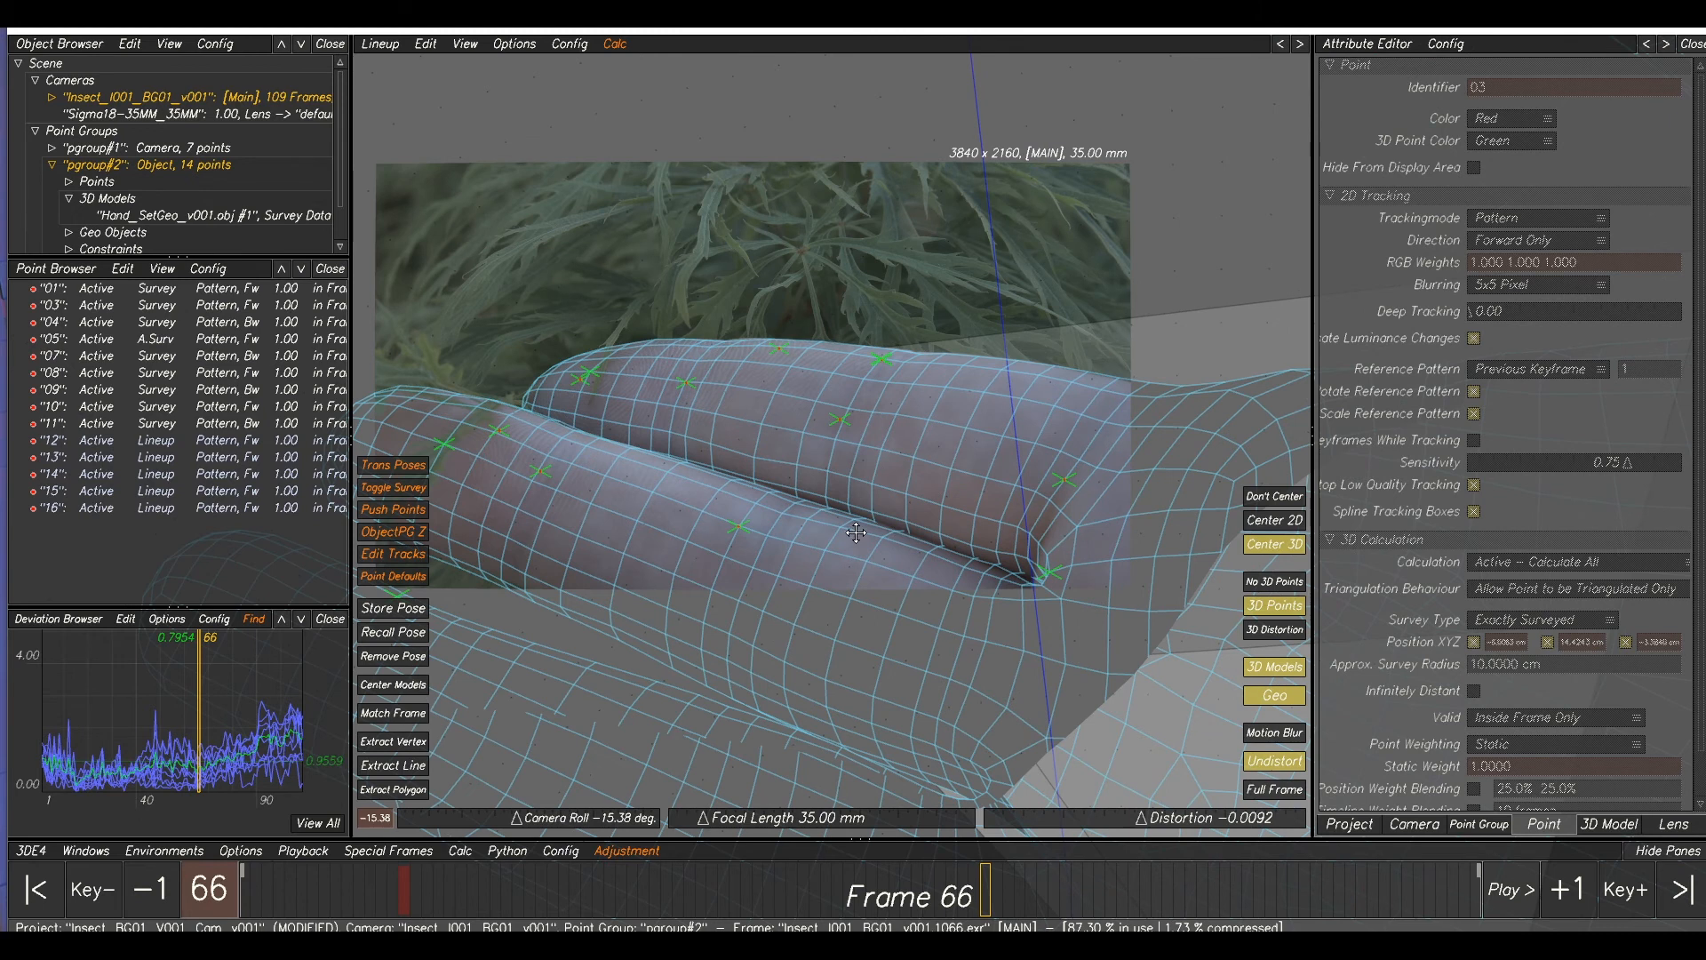
middle_drag(855, 531, 899, 553)
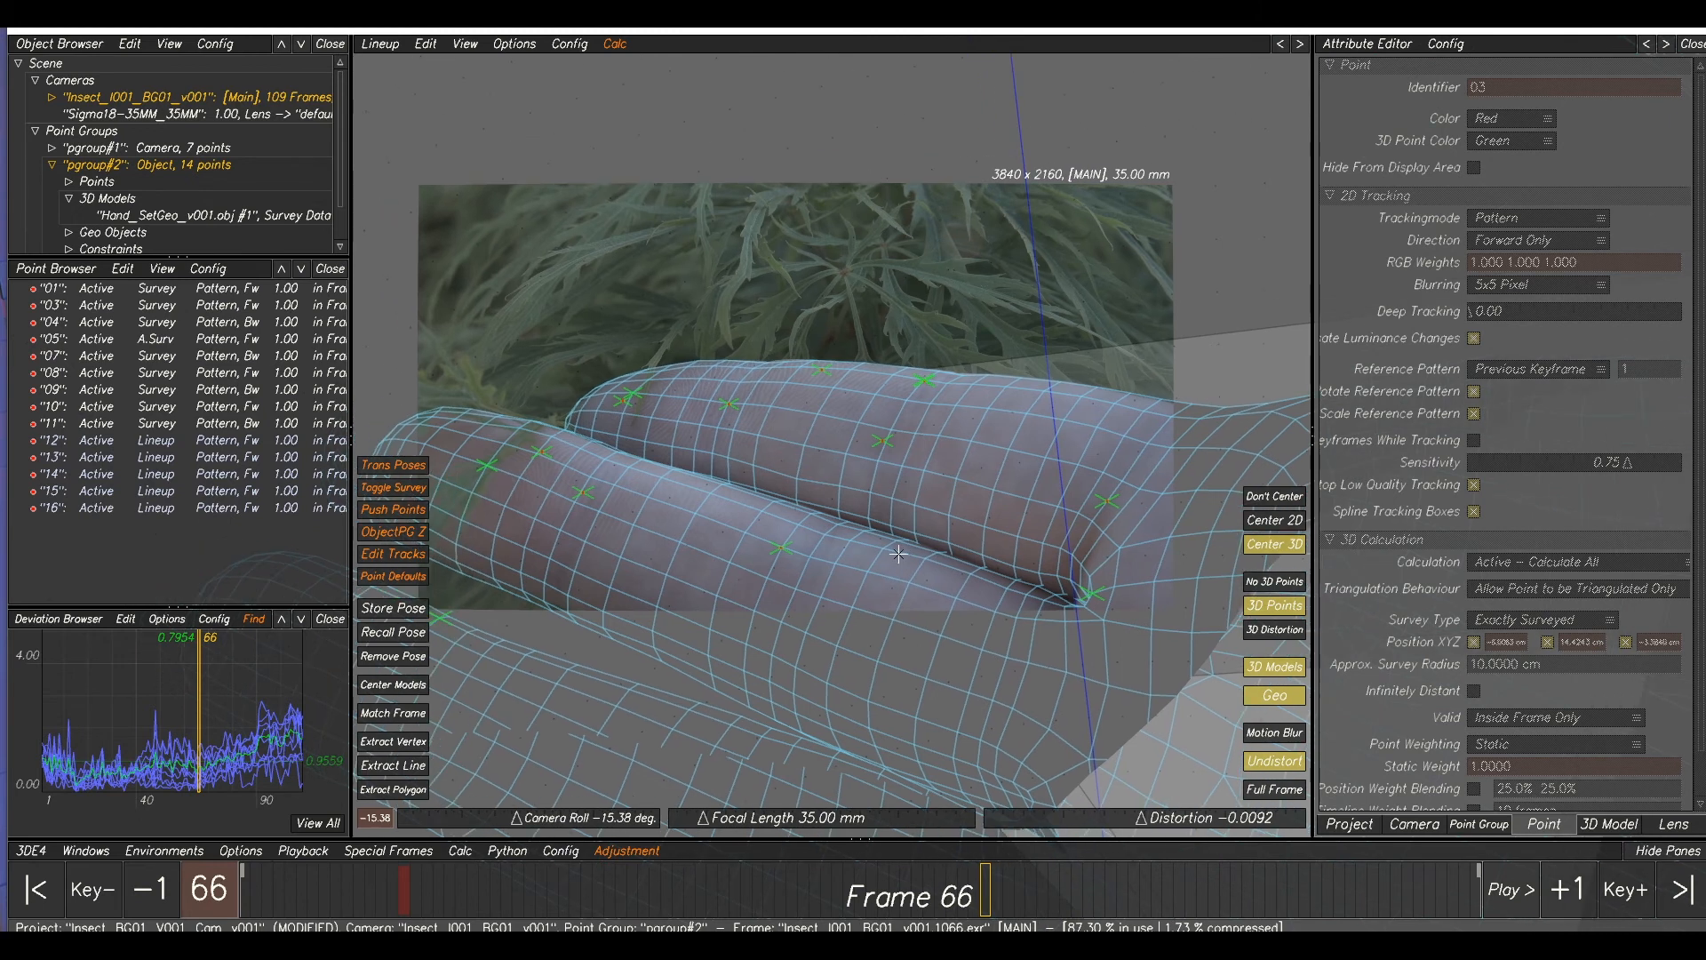
click(31, 851)
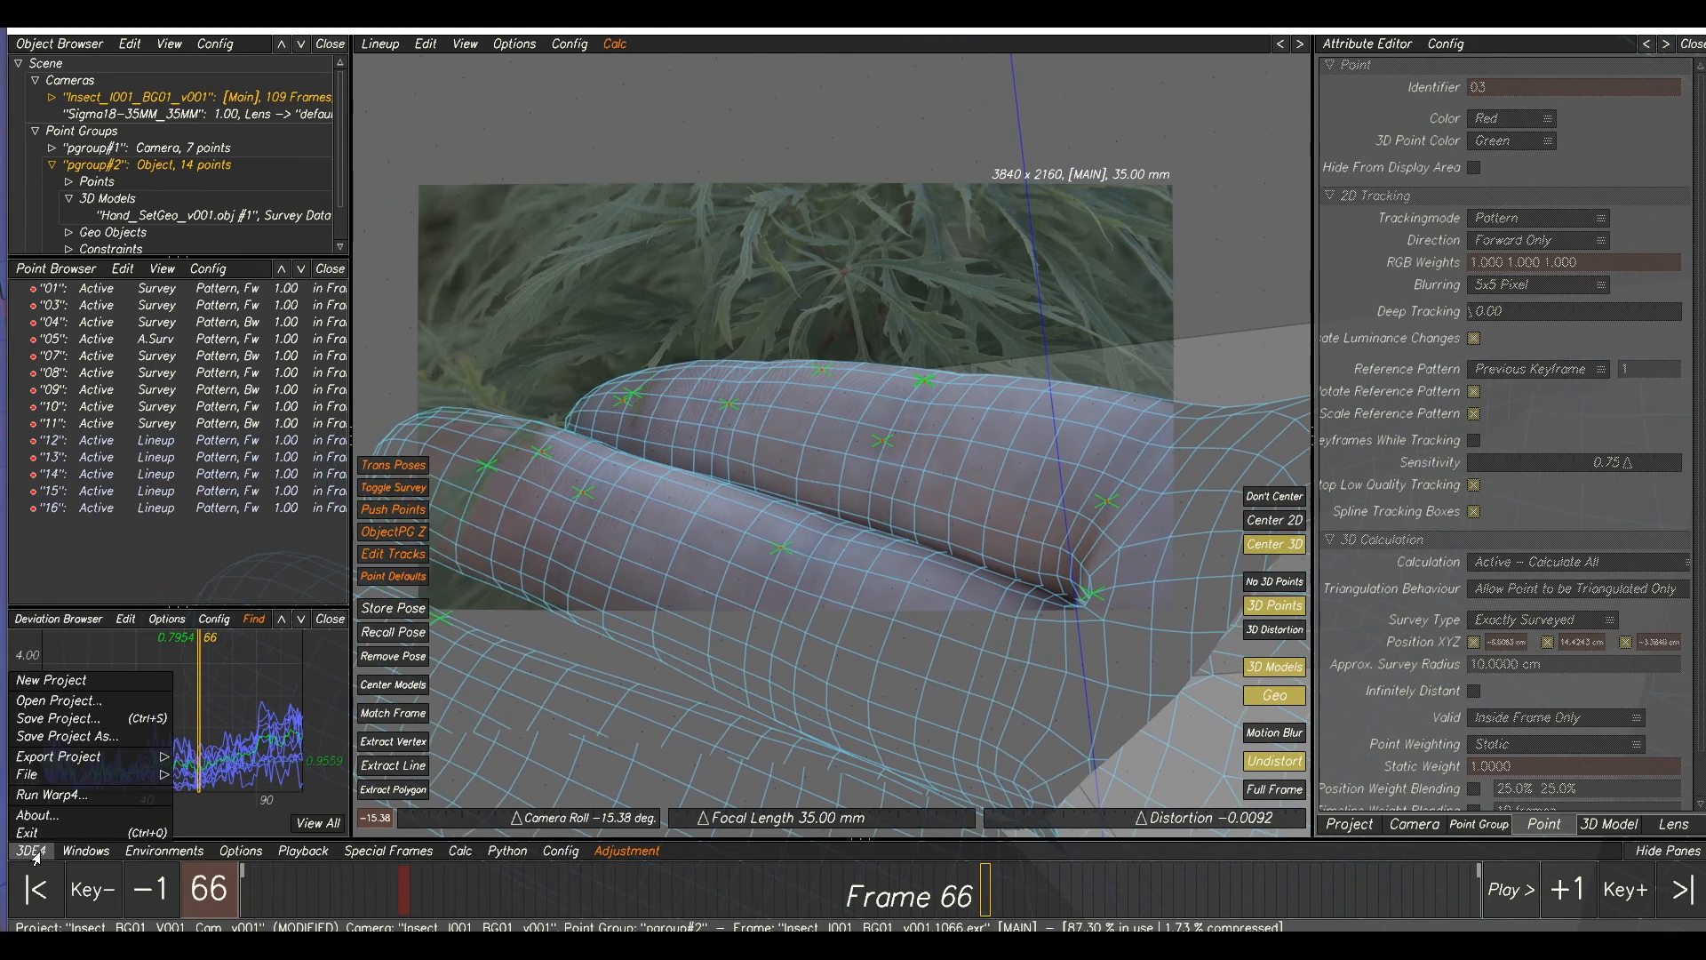
click(67, 736)
click(375, 593)
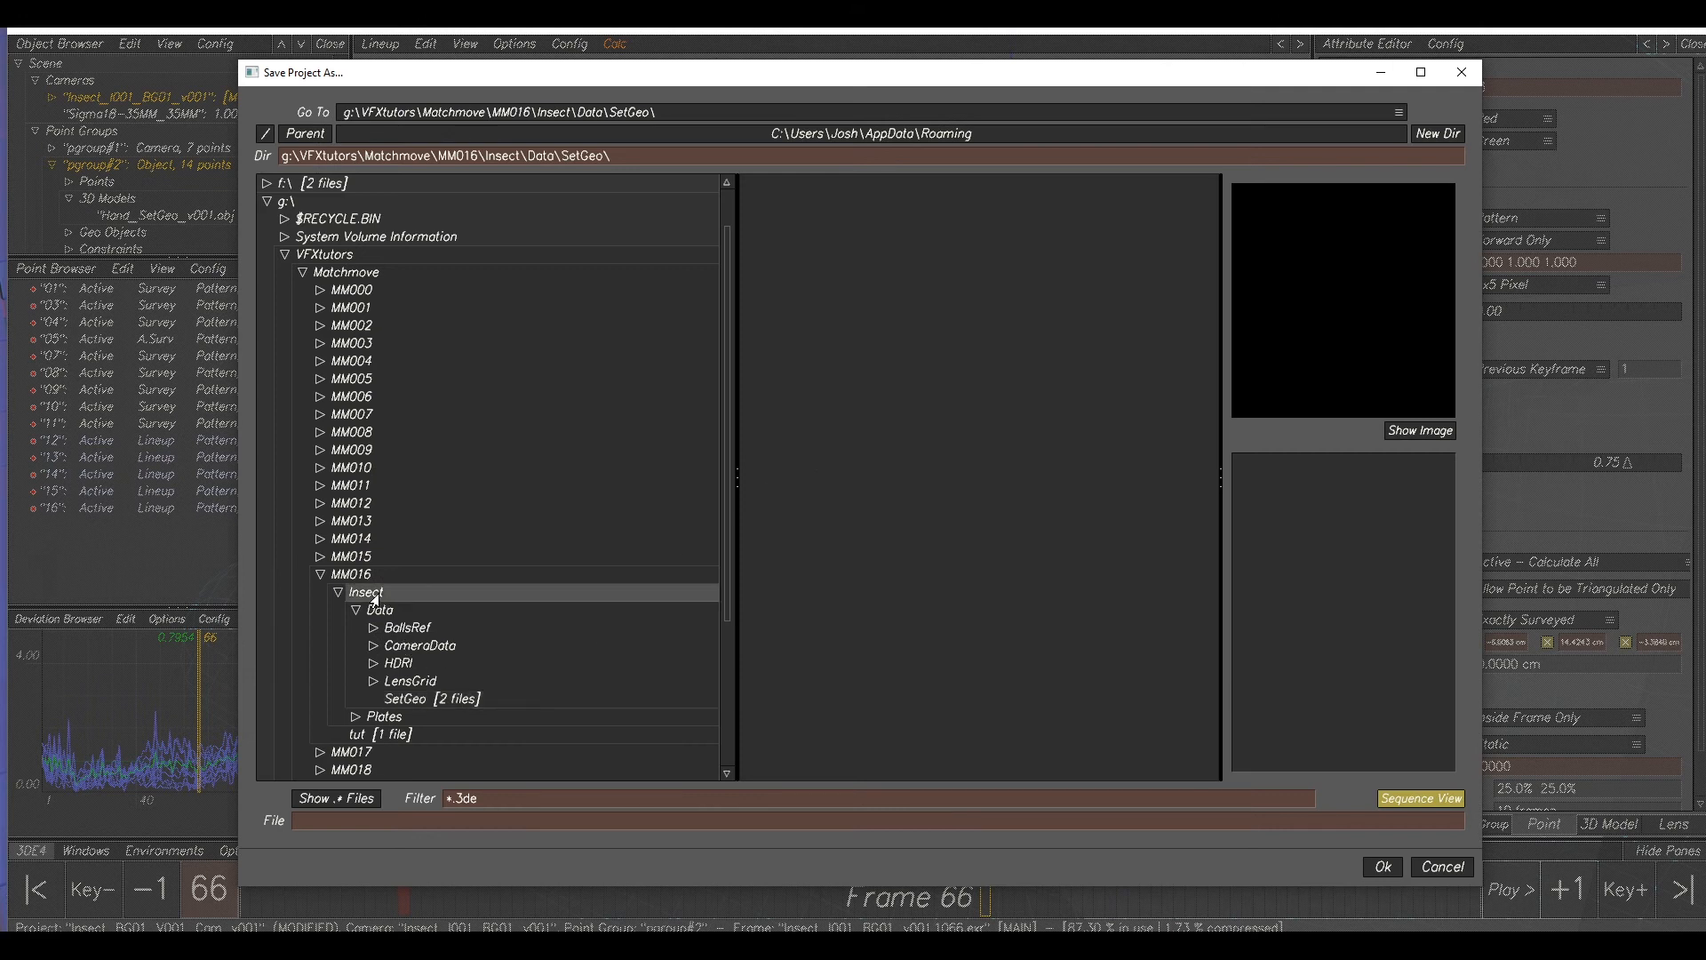
click(382, 734)
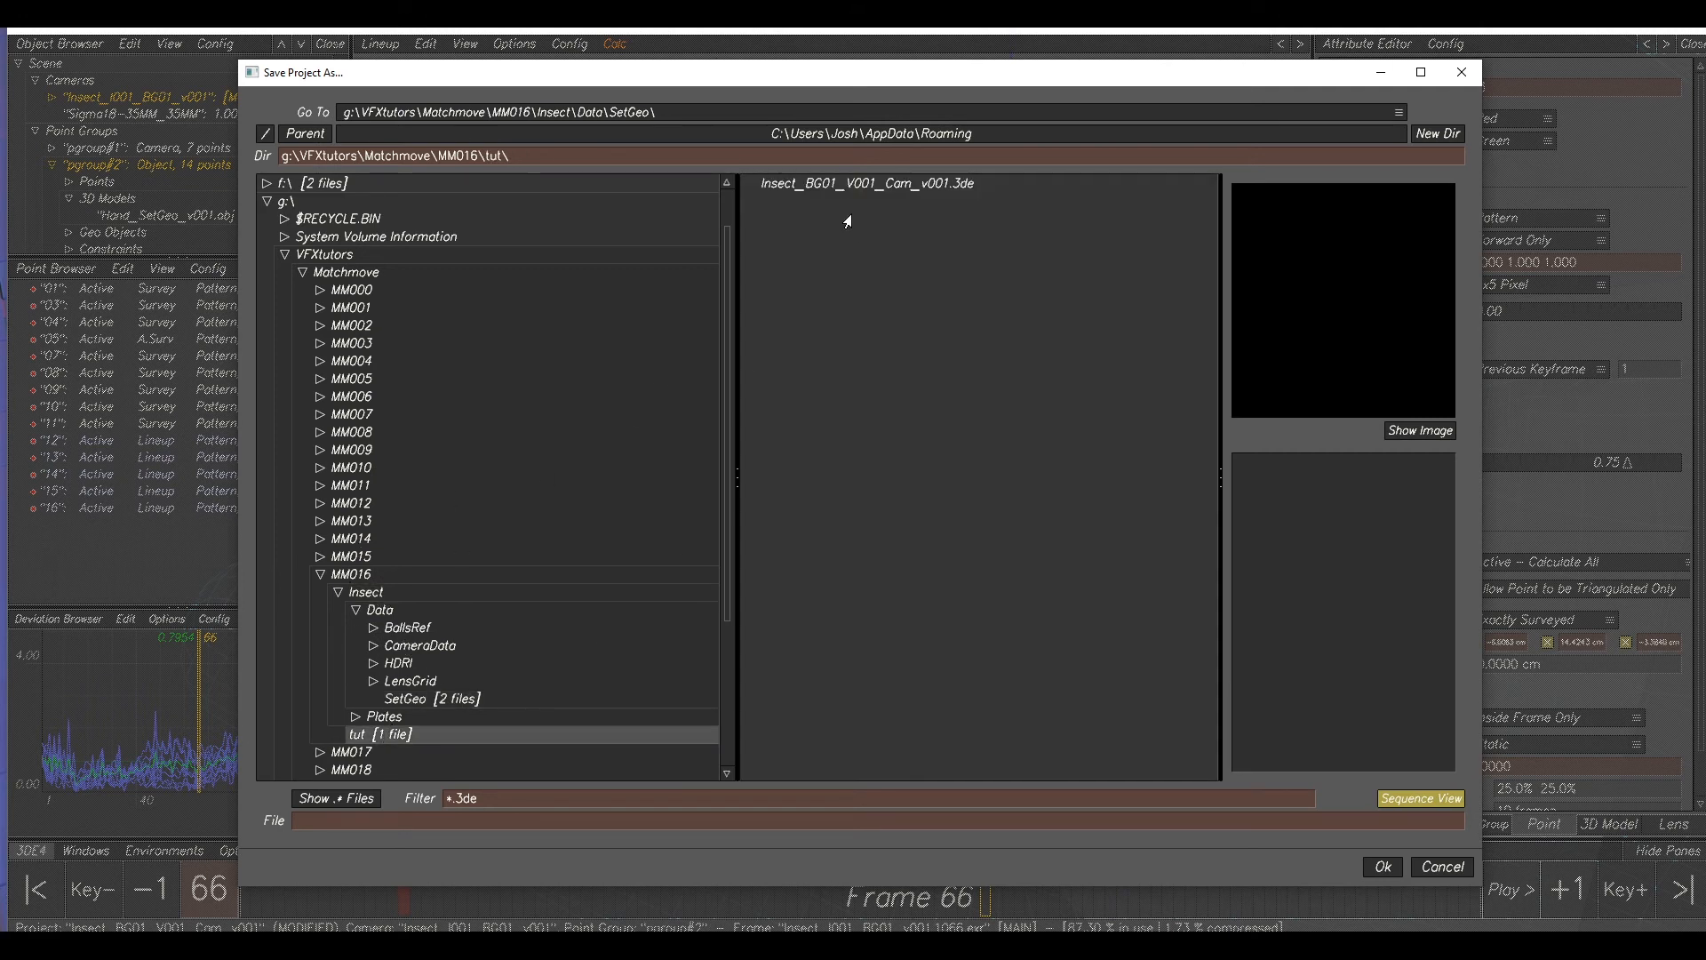
click(840, 187)
click(1376, 864)
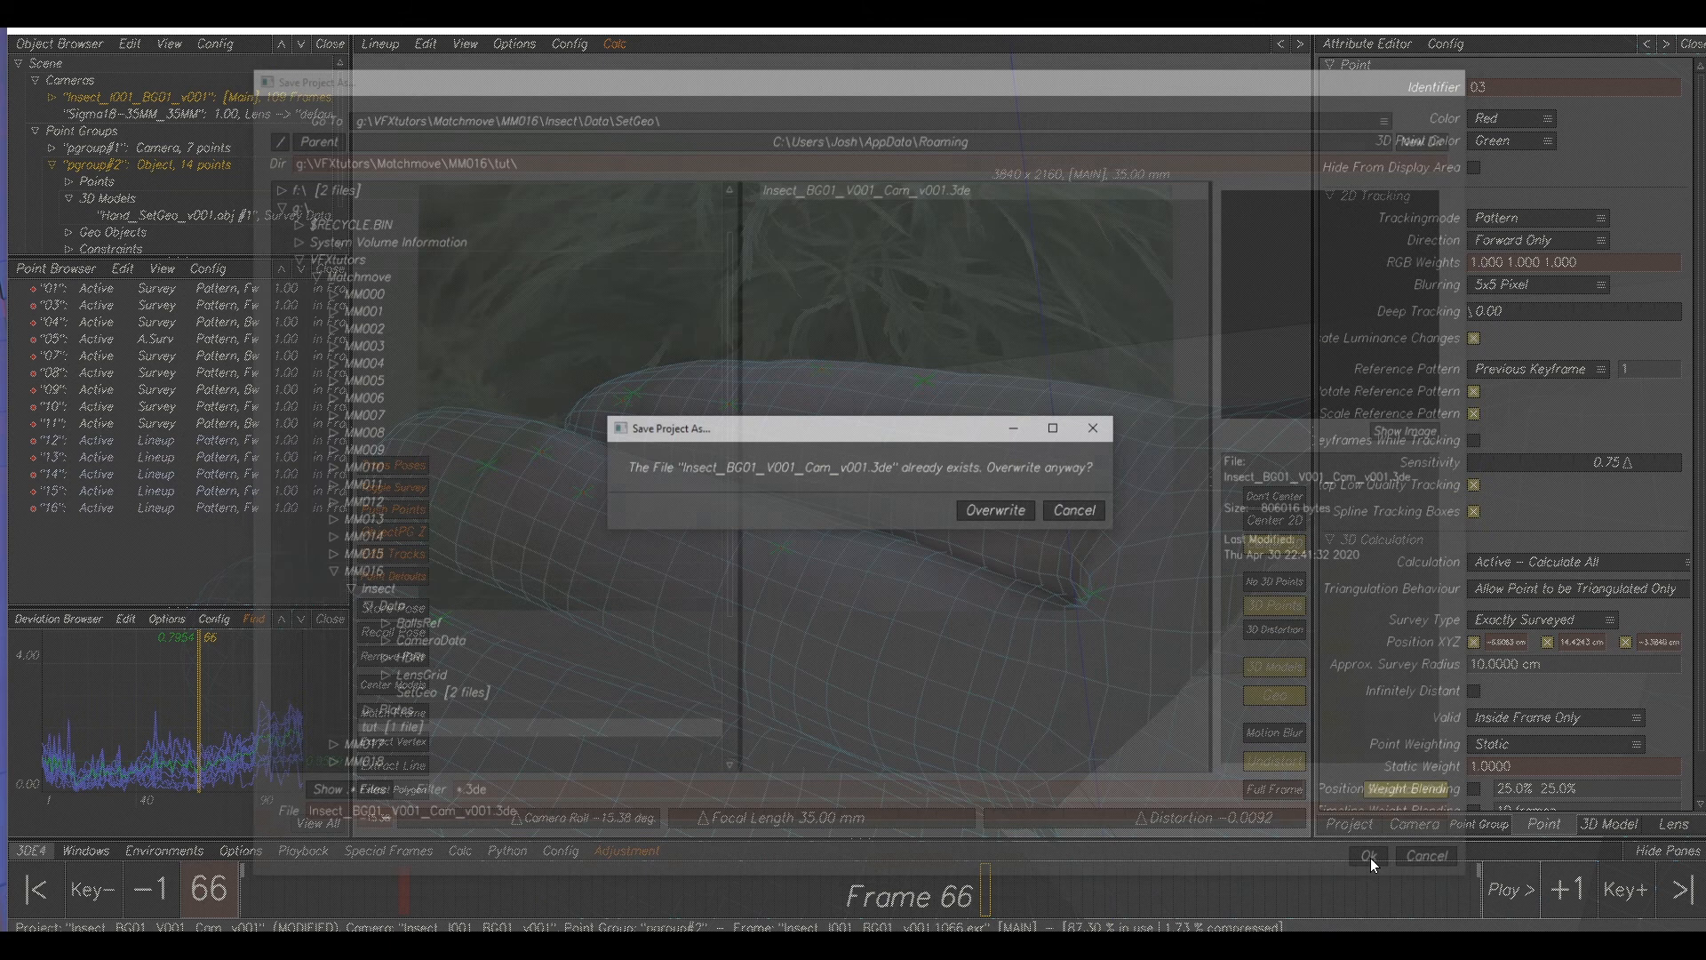
click(983, 513)
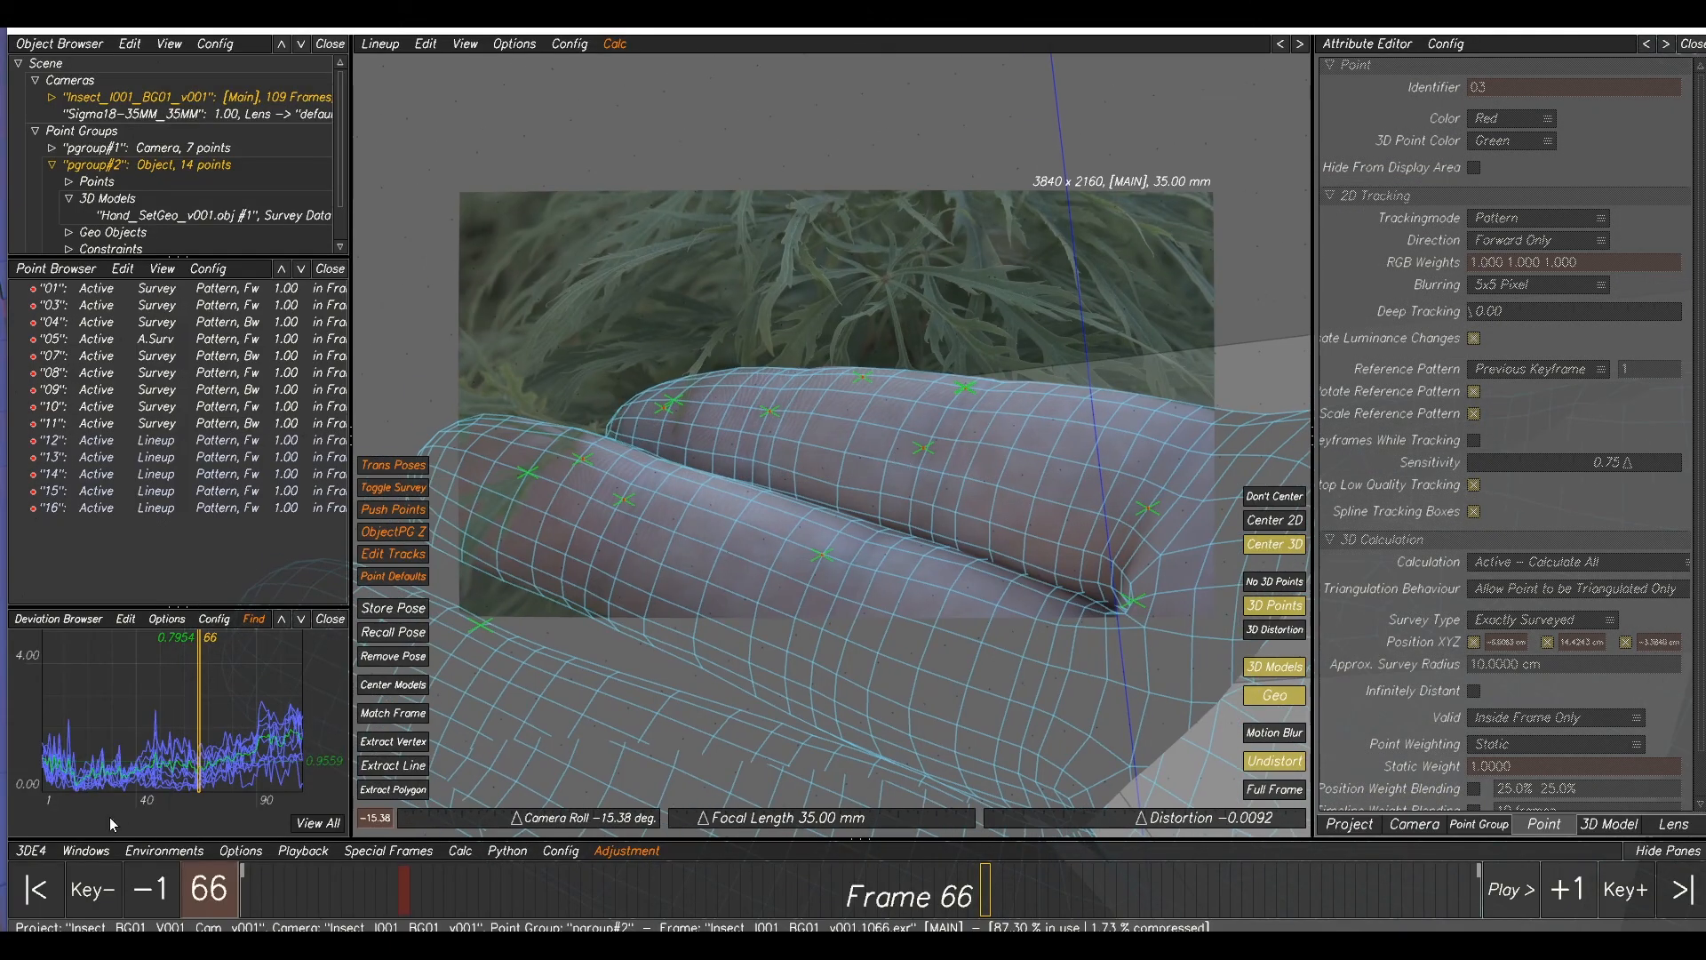
- Check the camera's frame range, then set up a Maya export with start frame 1001 and All 3D Models
click(26, 851)
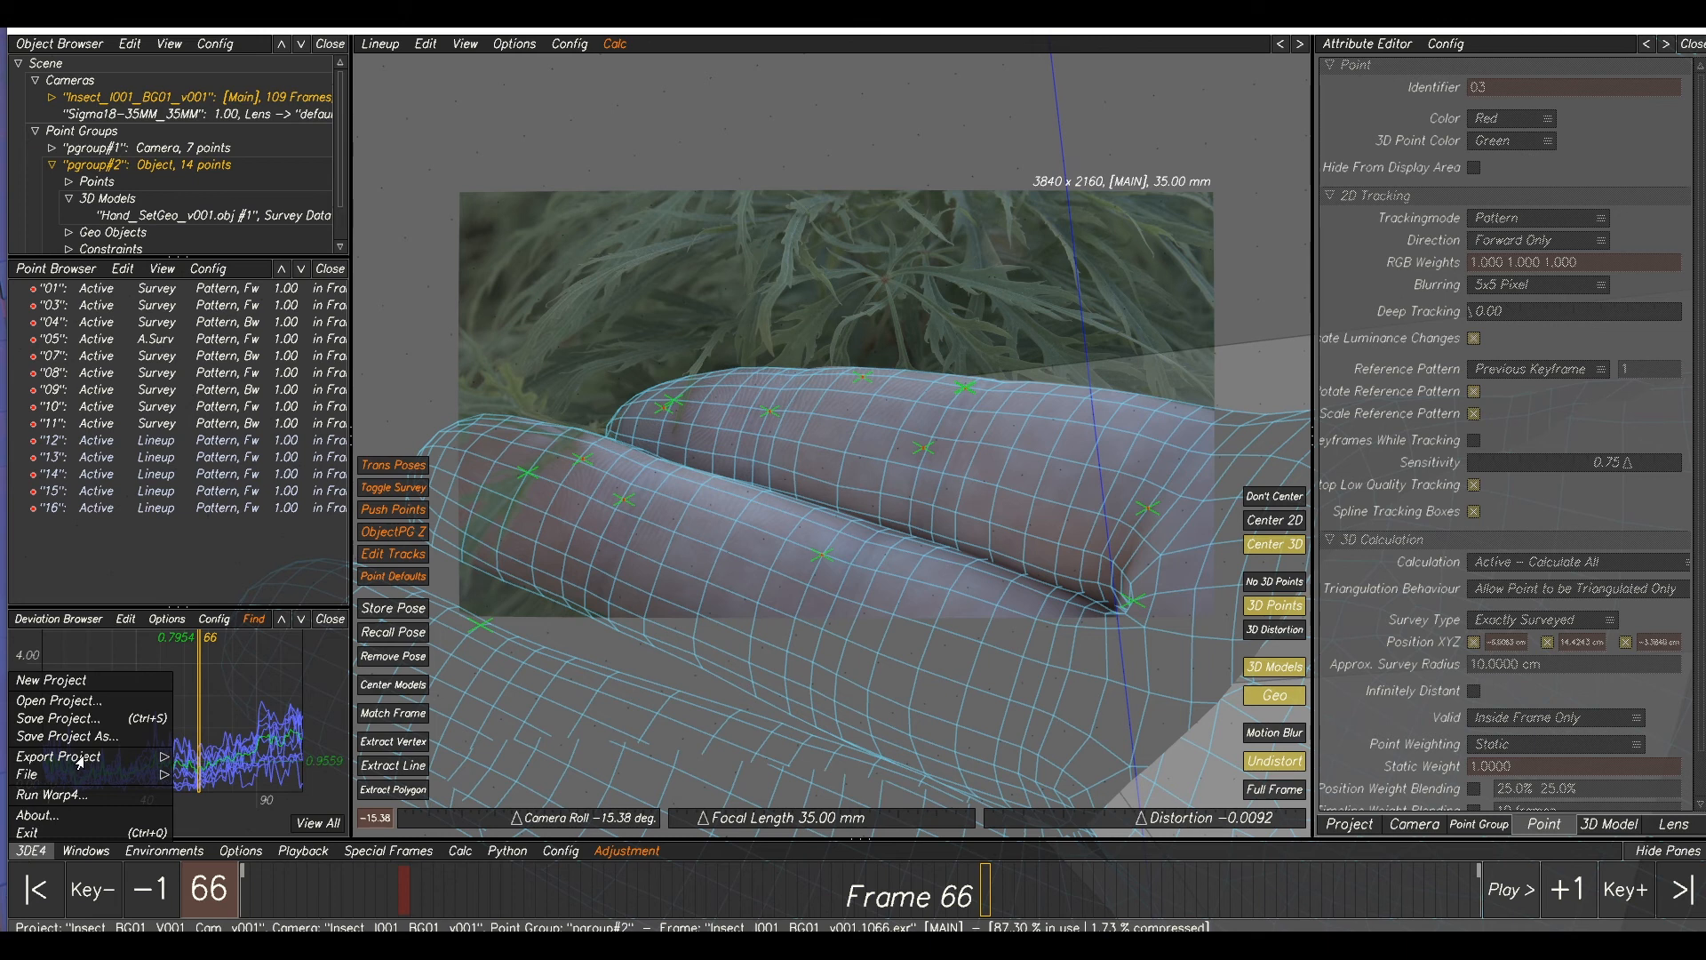
mouse_move(79, 761)
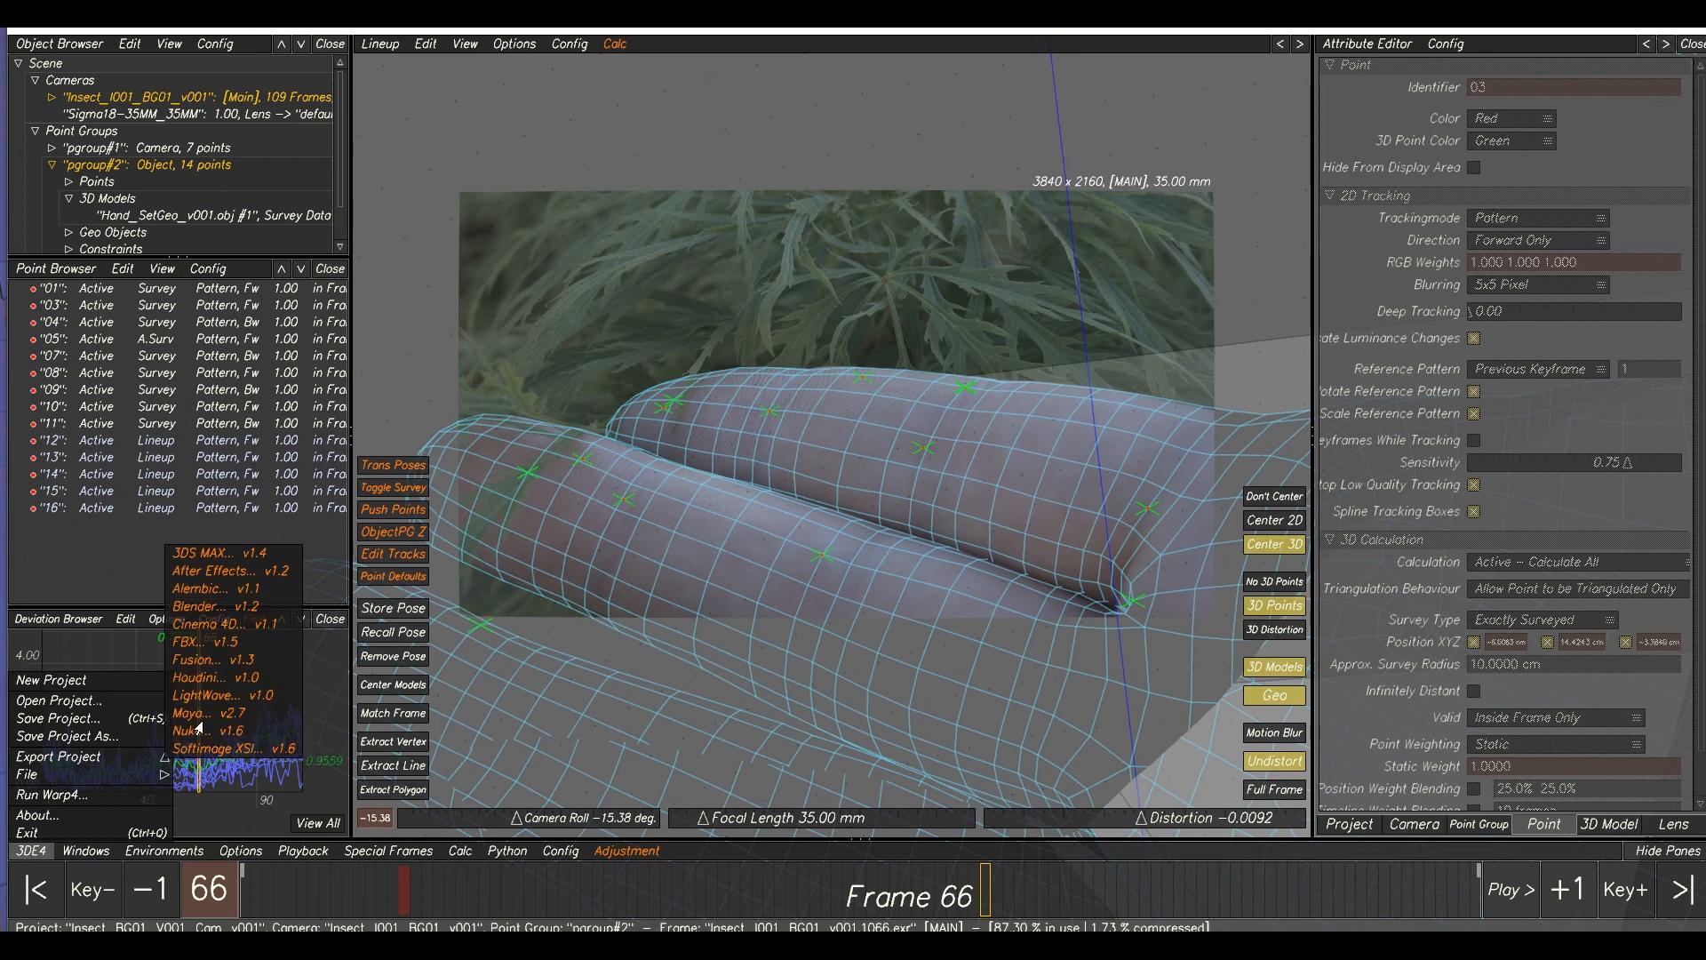
click(1413, 824)
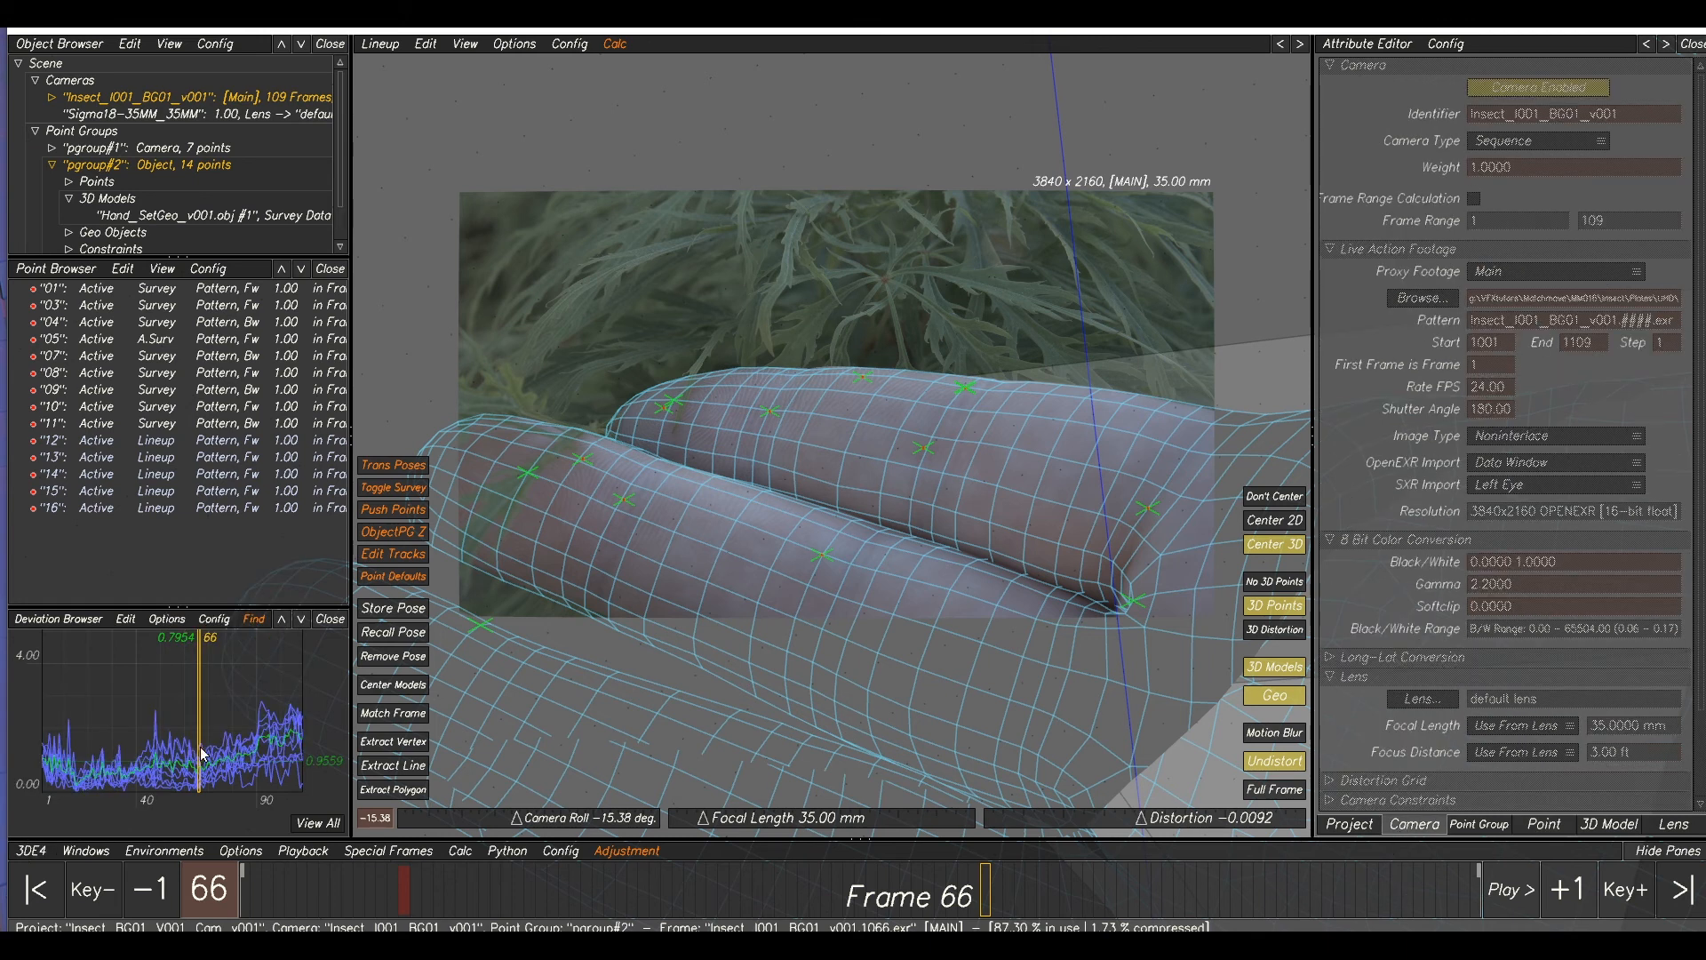
click(24, 853)
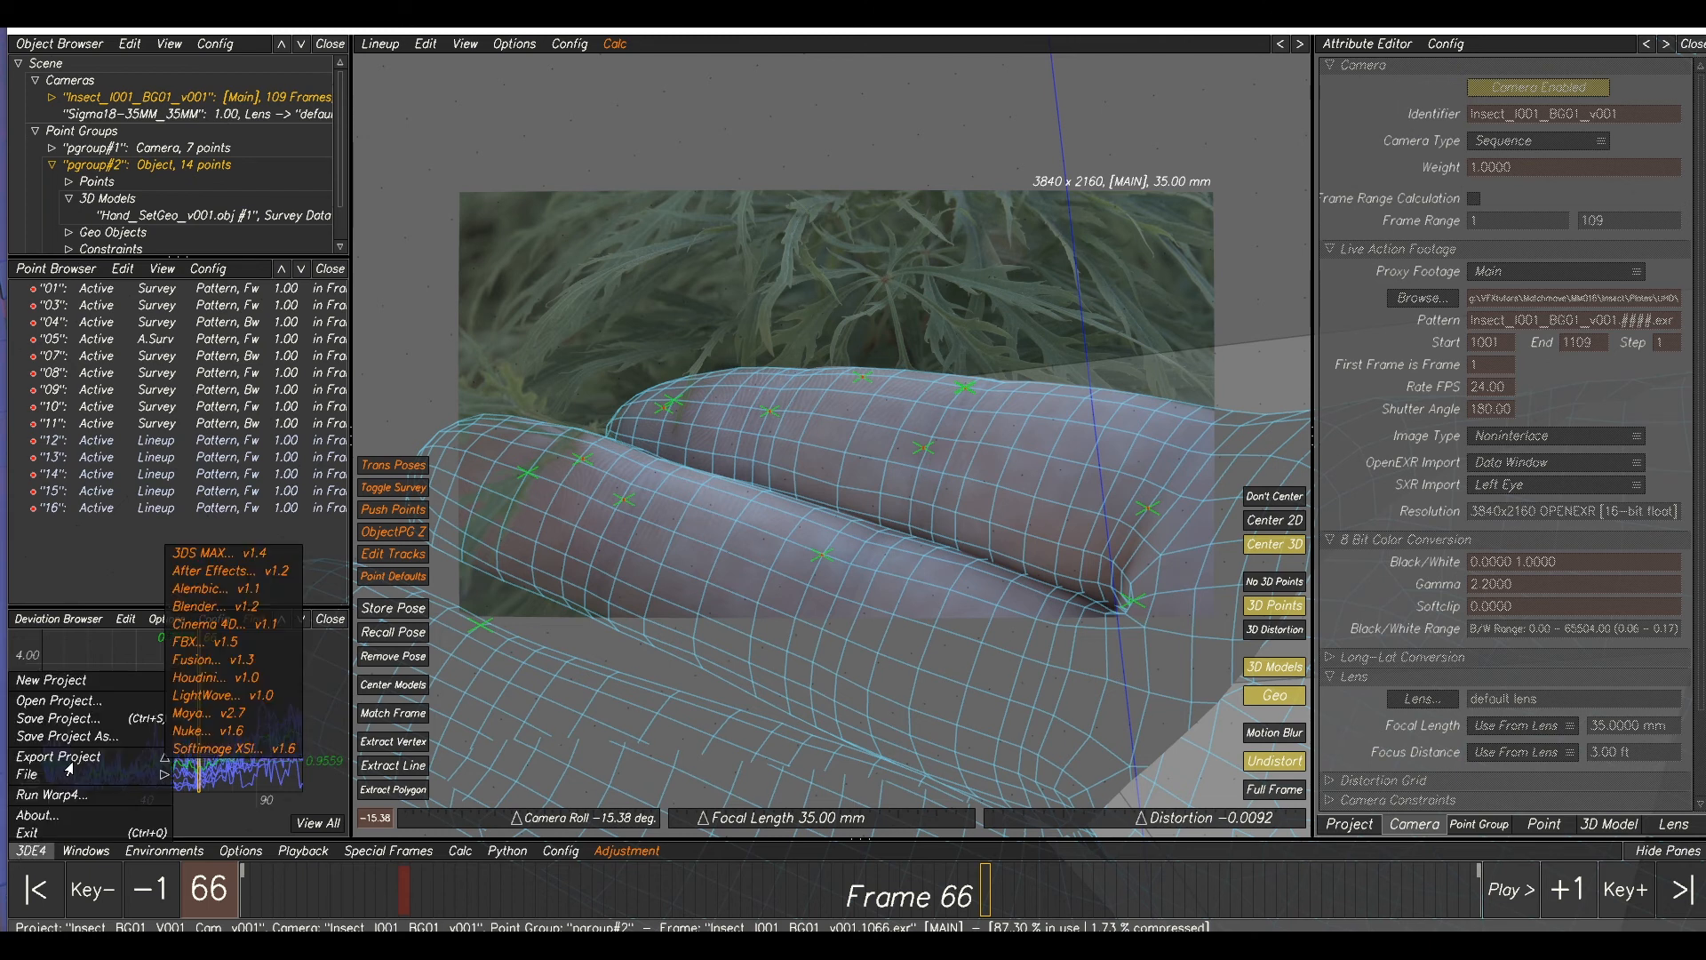
click(210, 713)
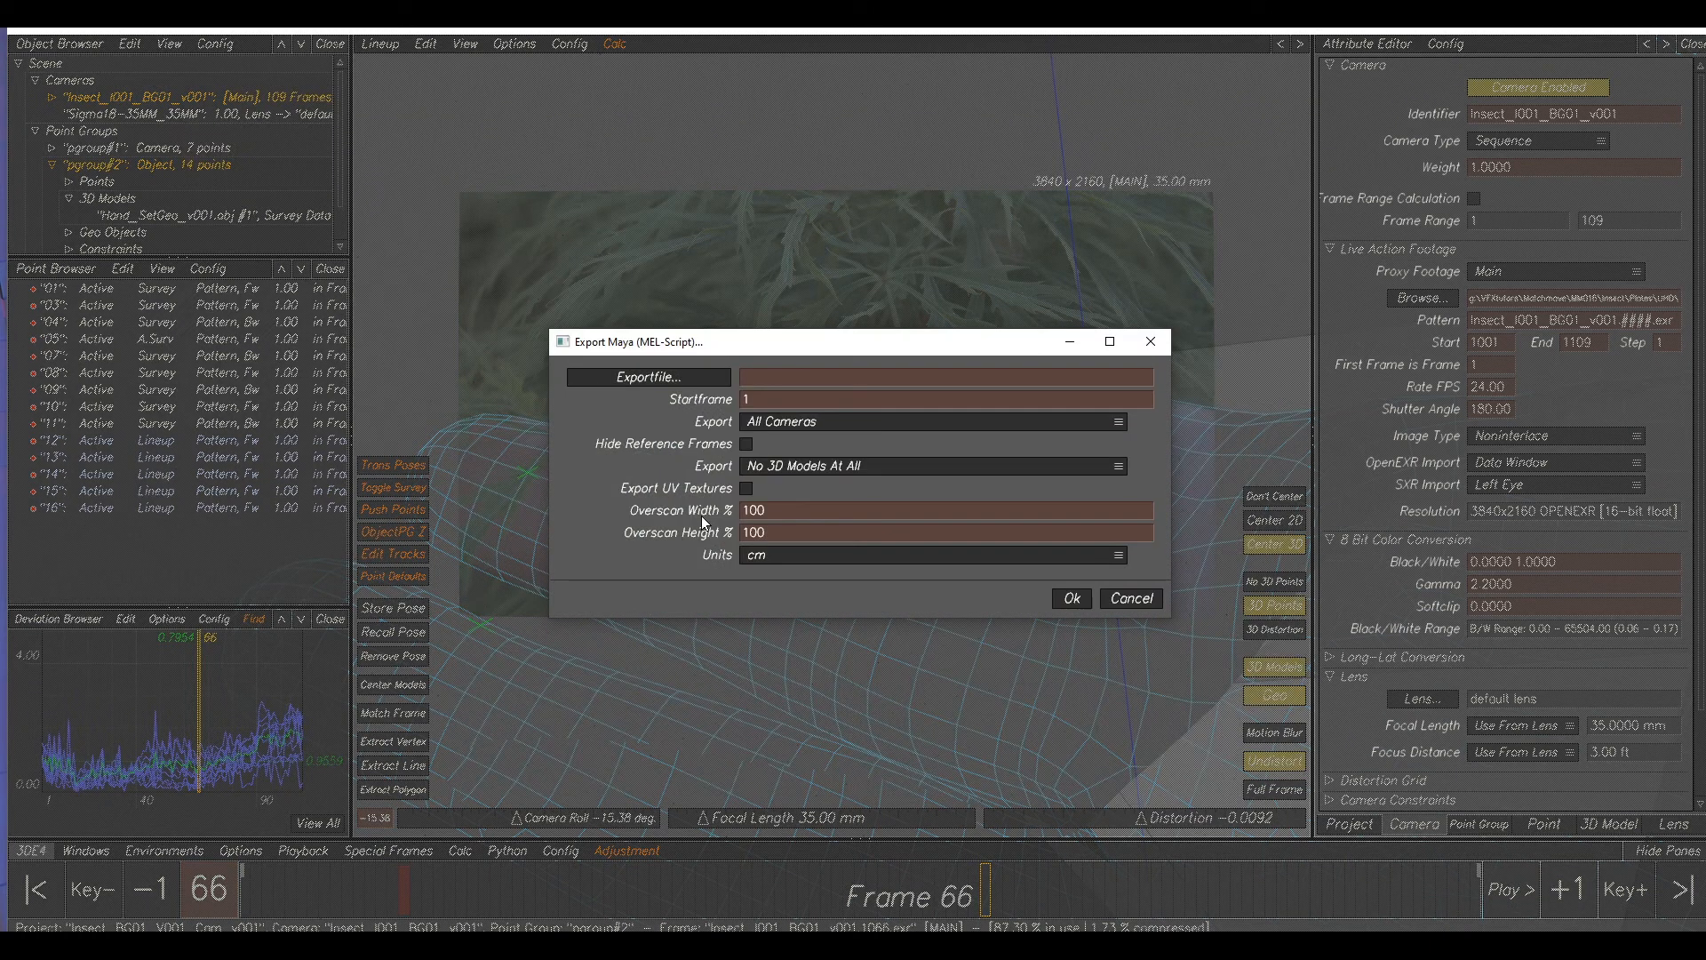
click(762, 401)
text(001)
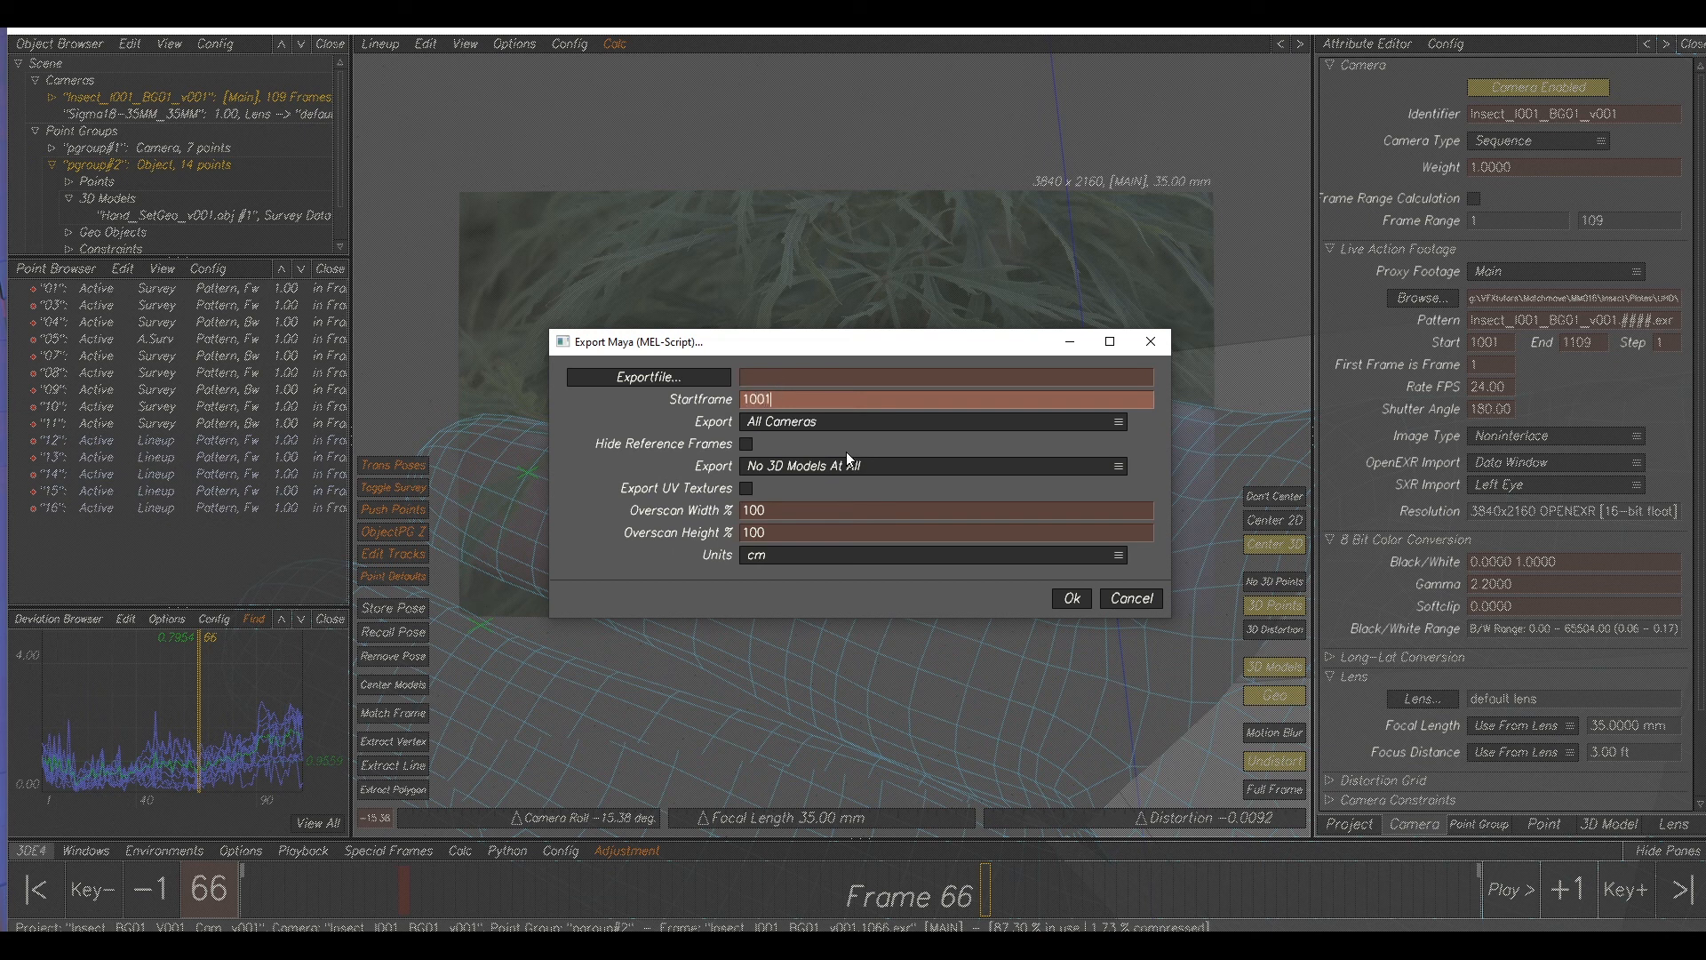
click(820, 471)
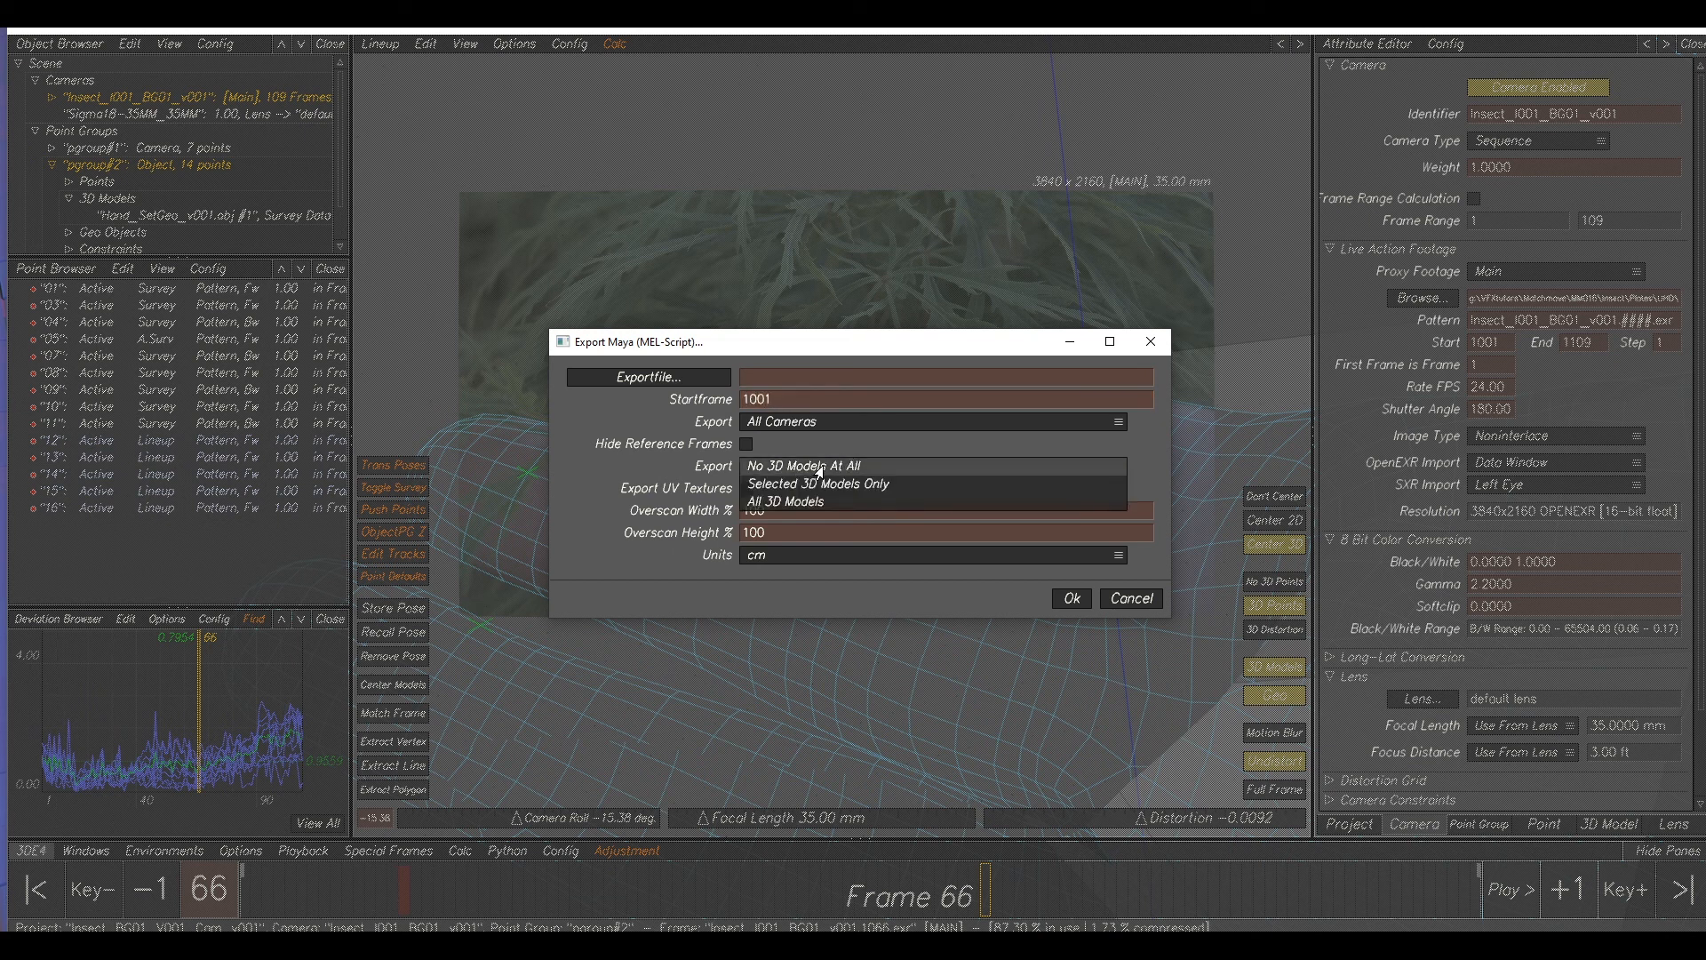
click(795, 502)
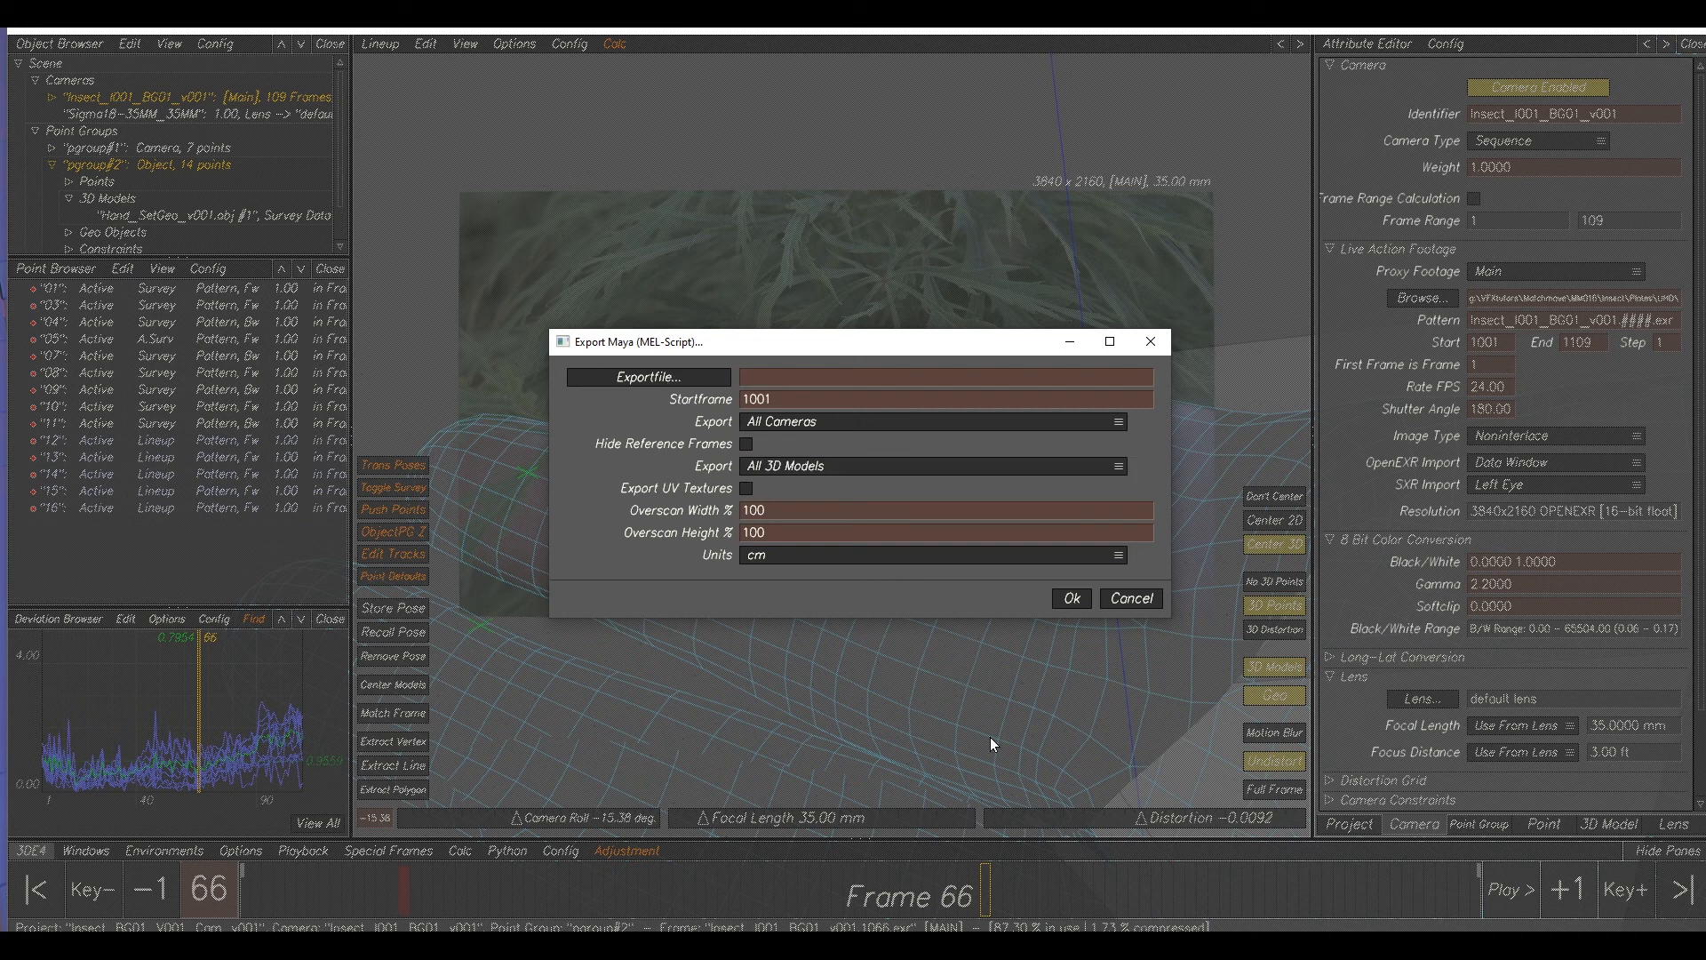
- Export the Maya script to the tut folder as Insect_BG01_V001_Cam_V001.mel
click(633, 380)
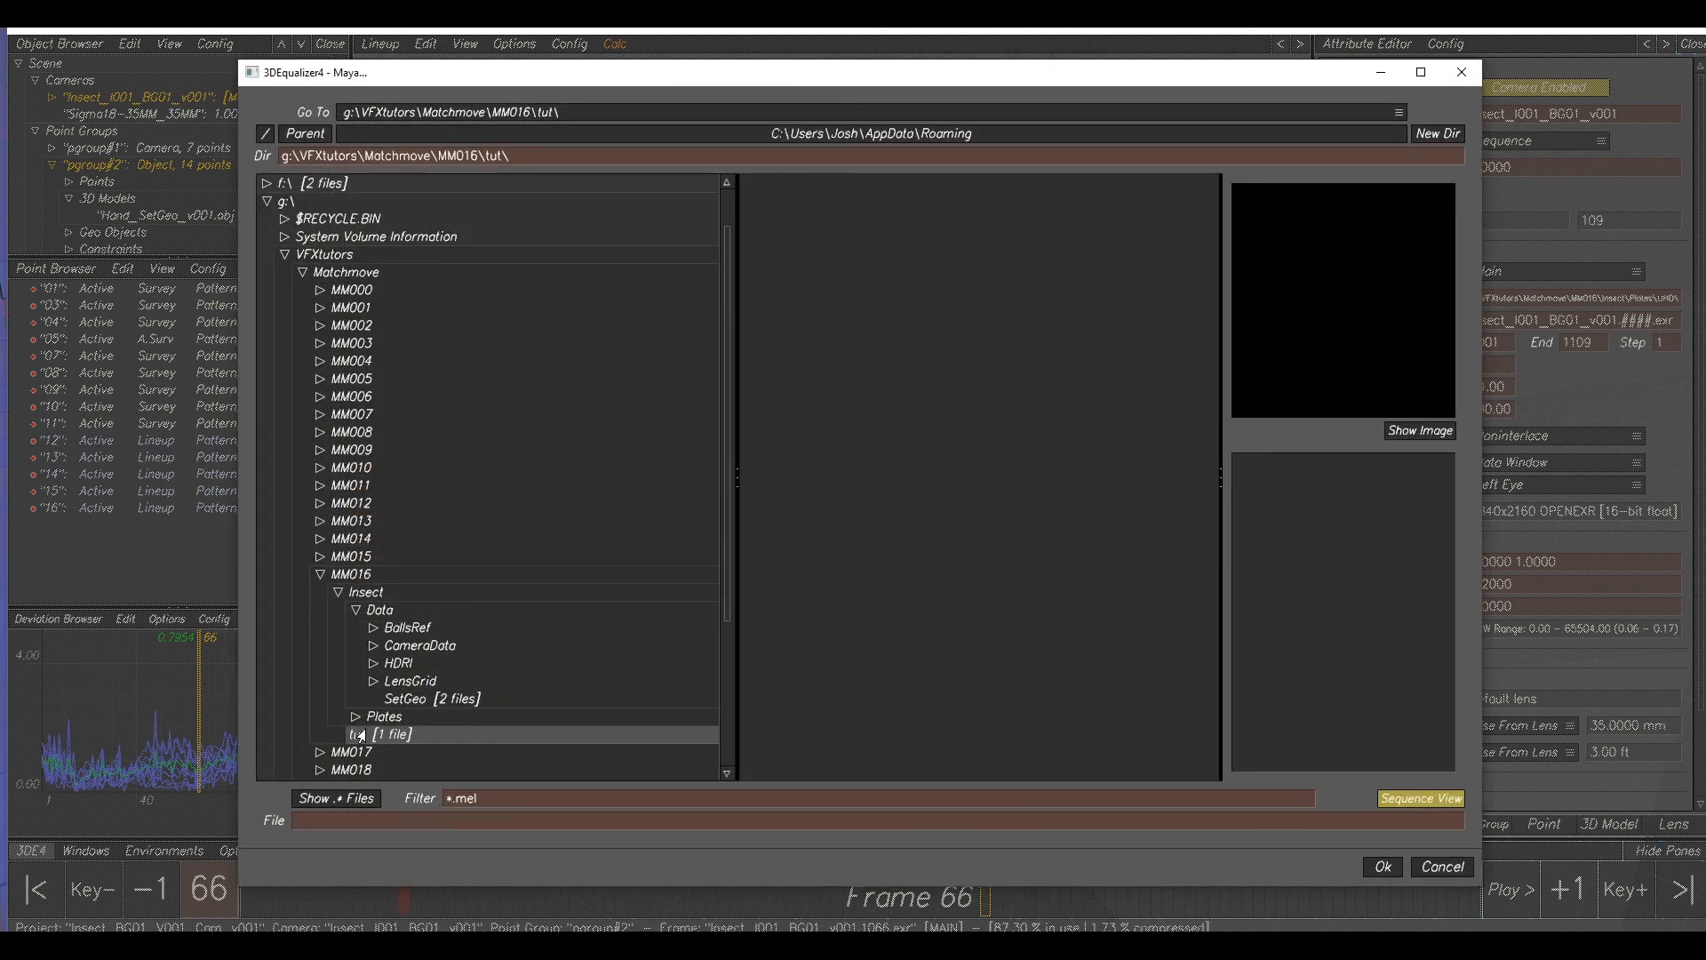
click(367, 821)
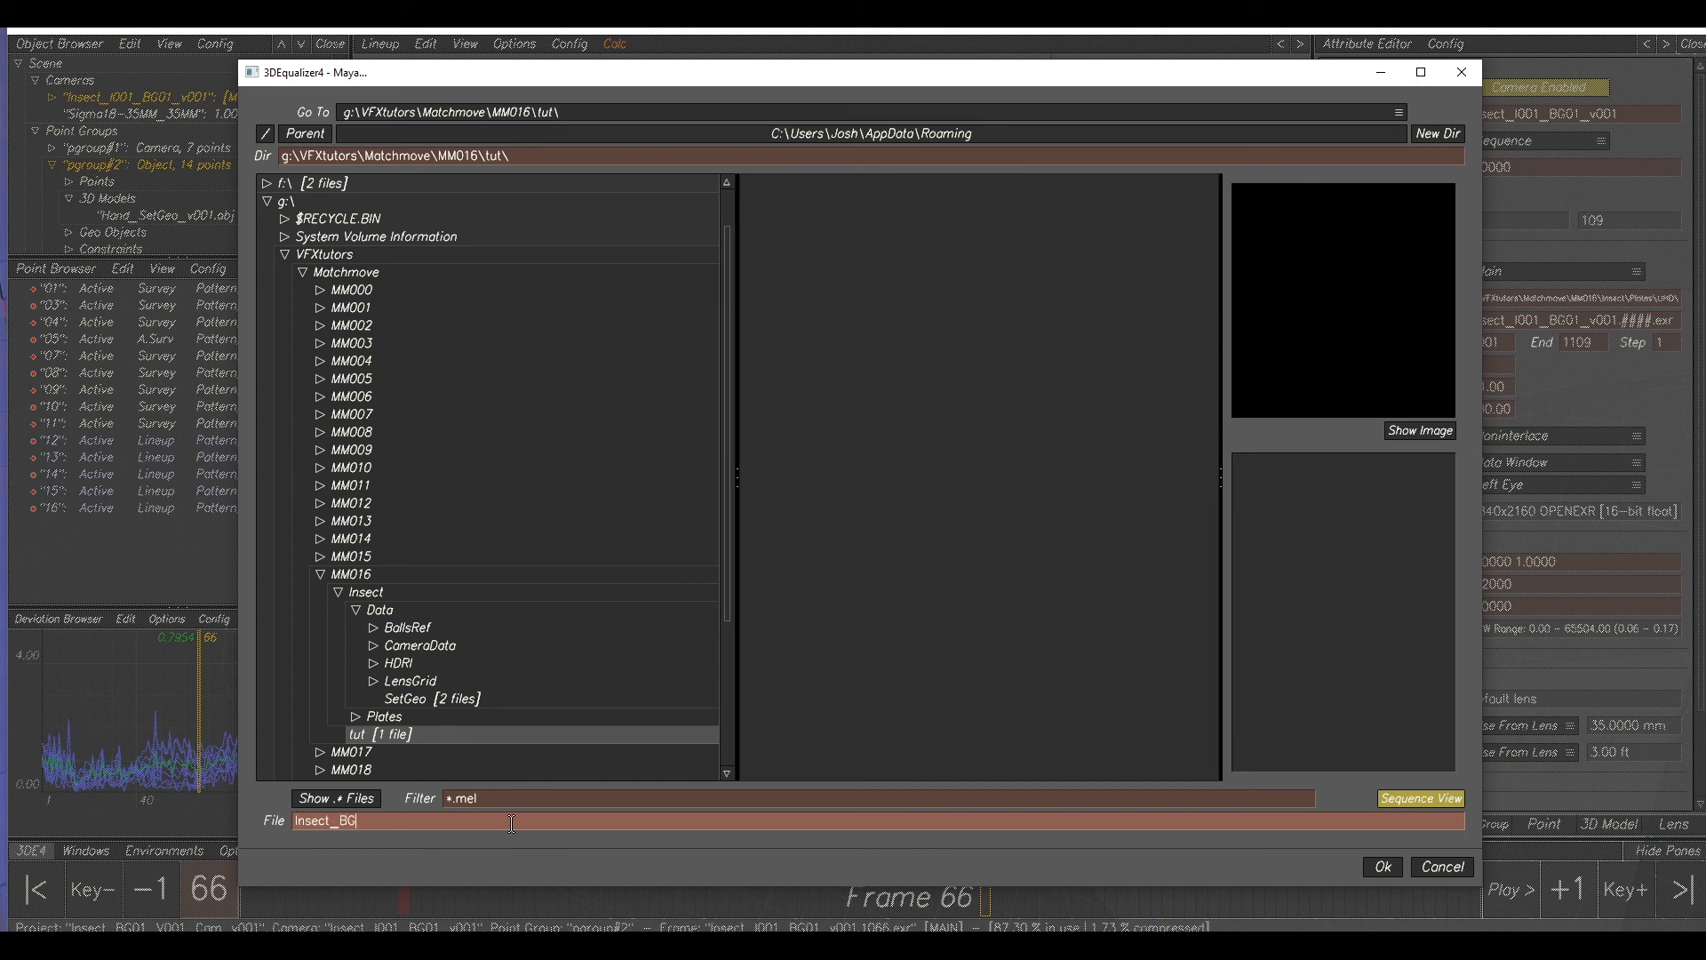
text(Insect_BG01_V001_Cam_V001)
click(1382, 868)
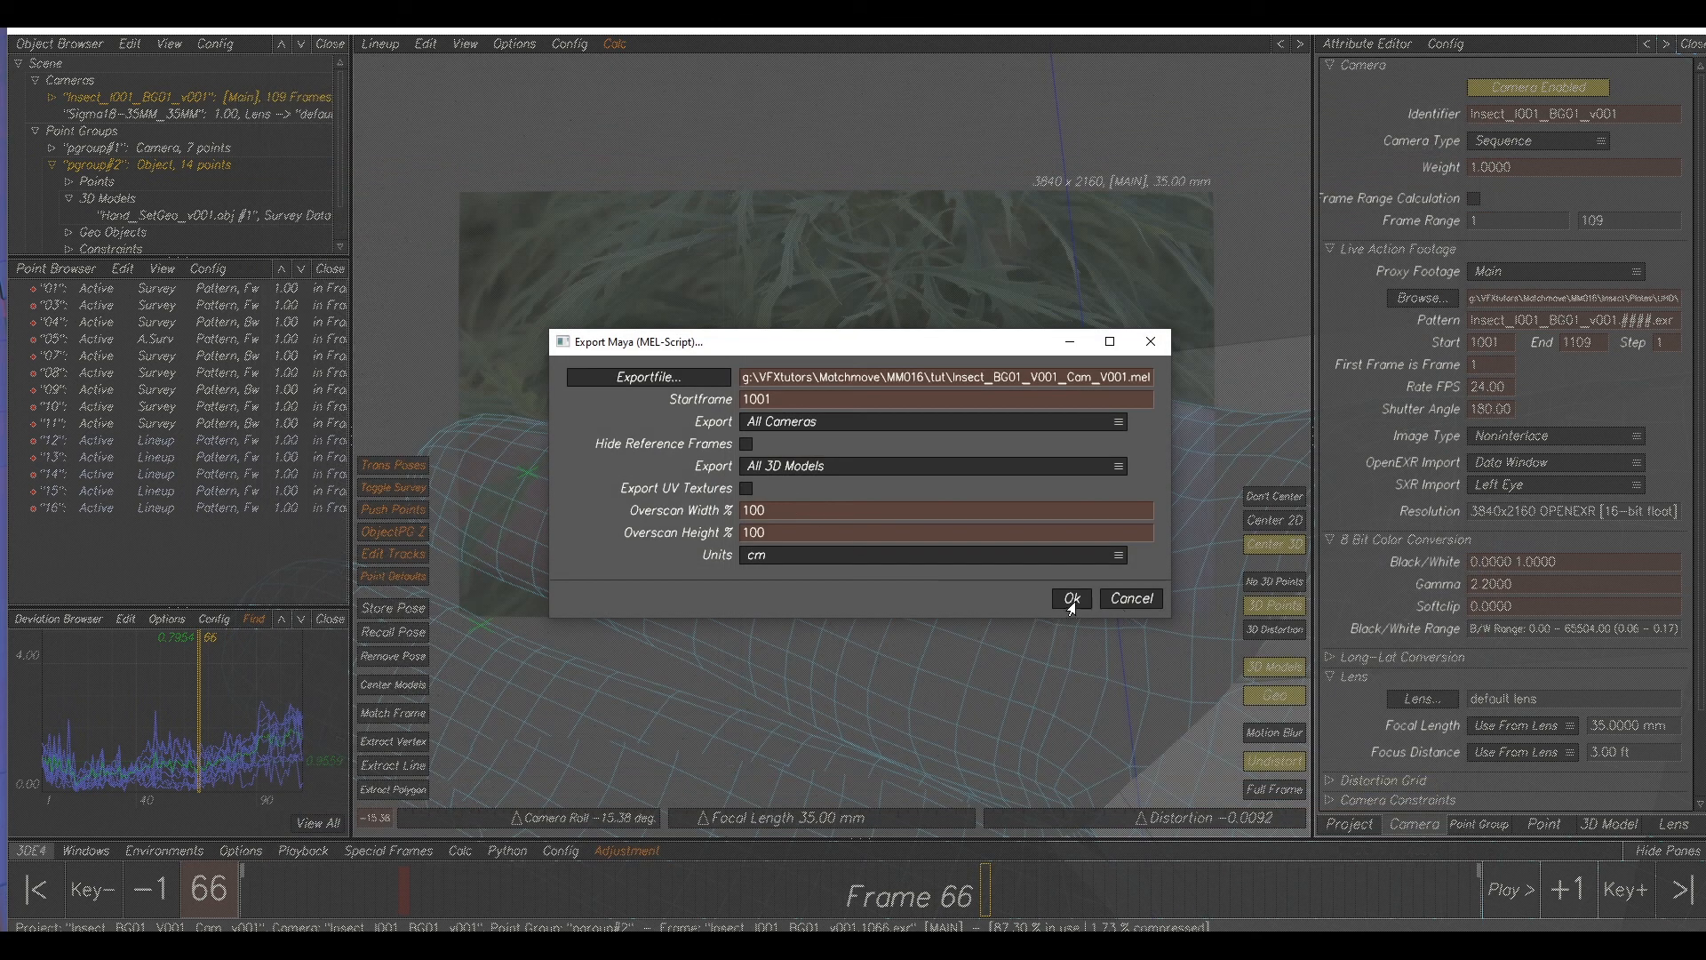
click(1066, 599)
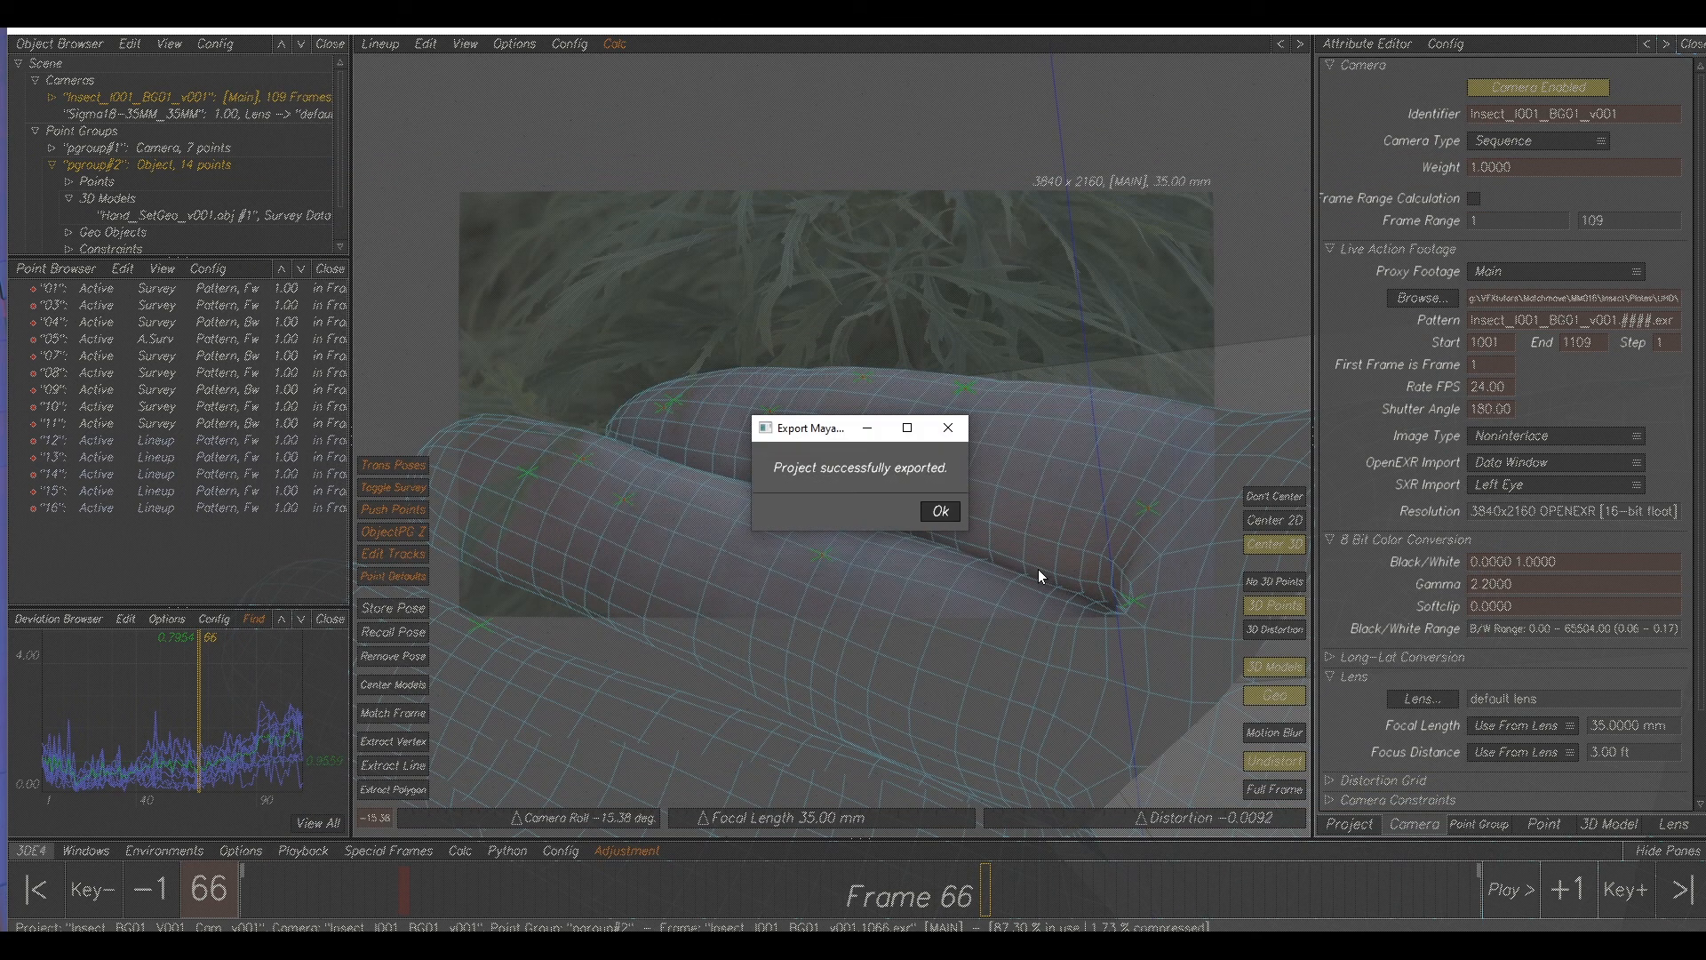
click(939, 511)
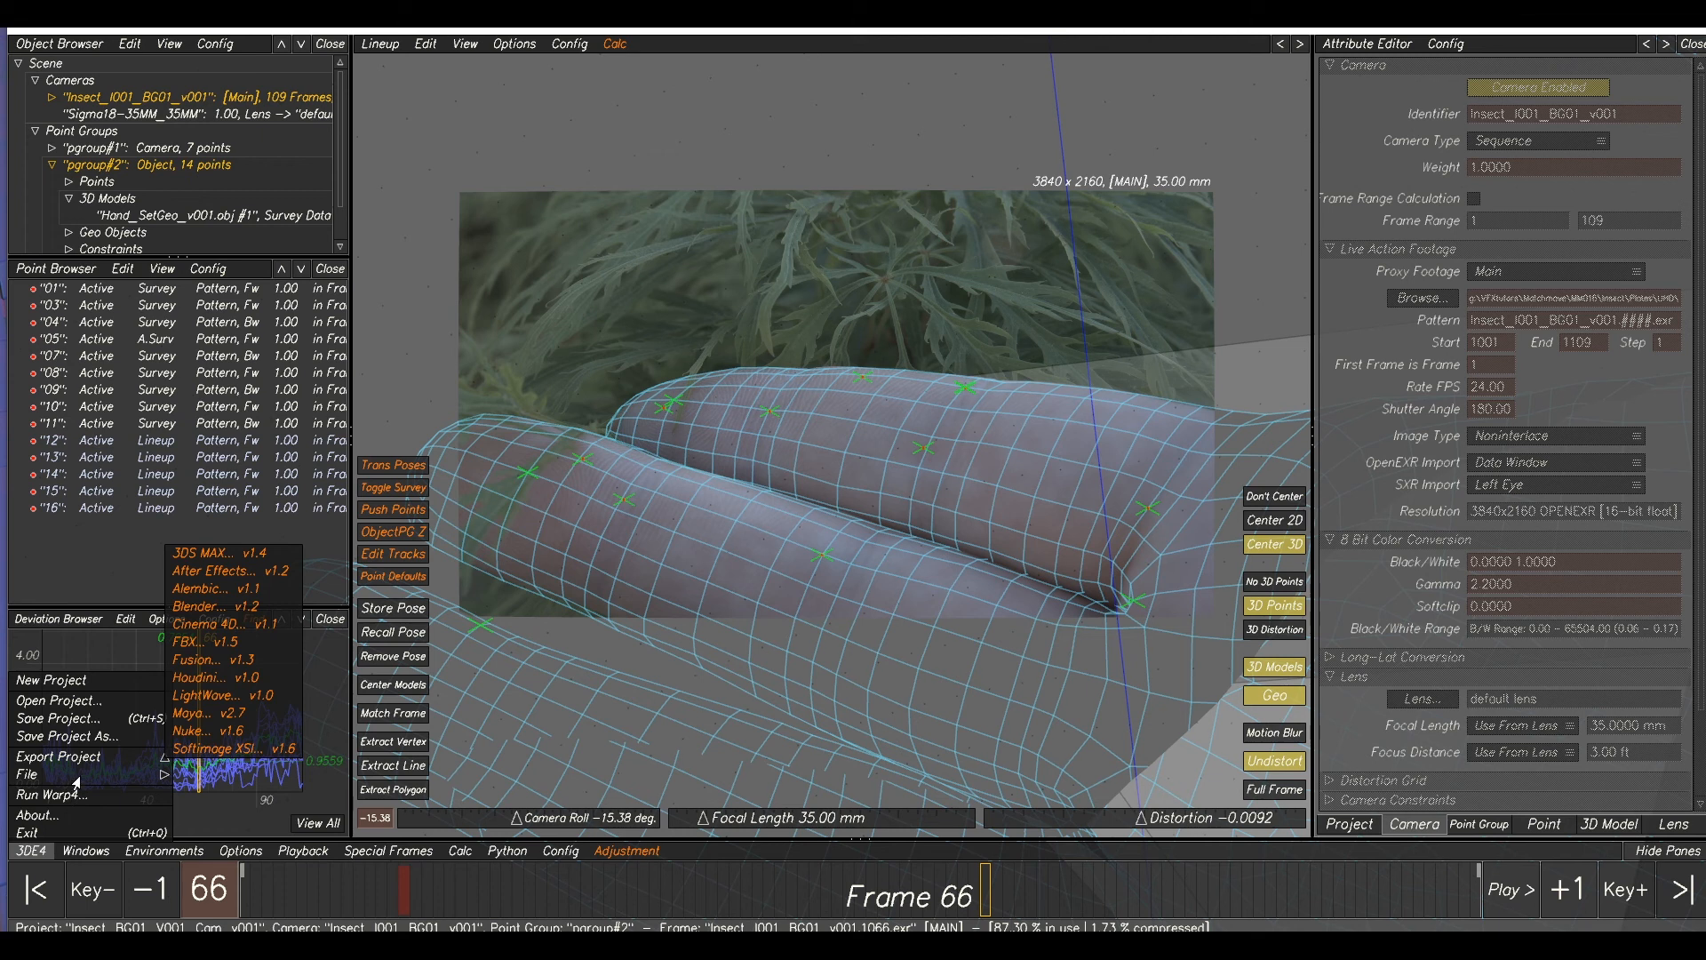
- Export the Nuke LD_3DE4 lens distortion node to the tut folder as Insect_BG01_V001_NukeLDnode_v001.nk
mouse_move(77, 780)
mouse_move(197, 751)
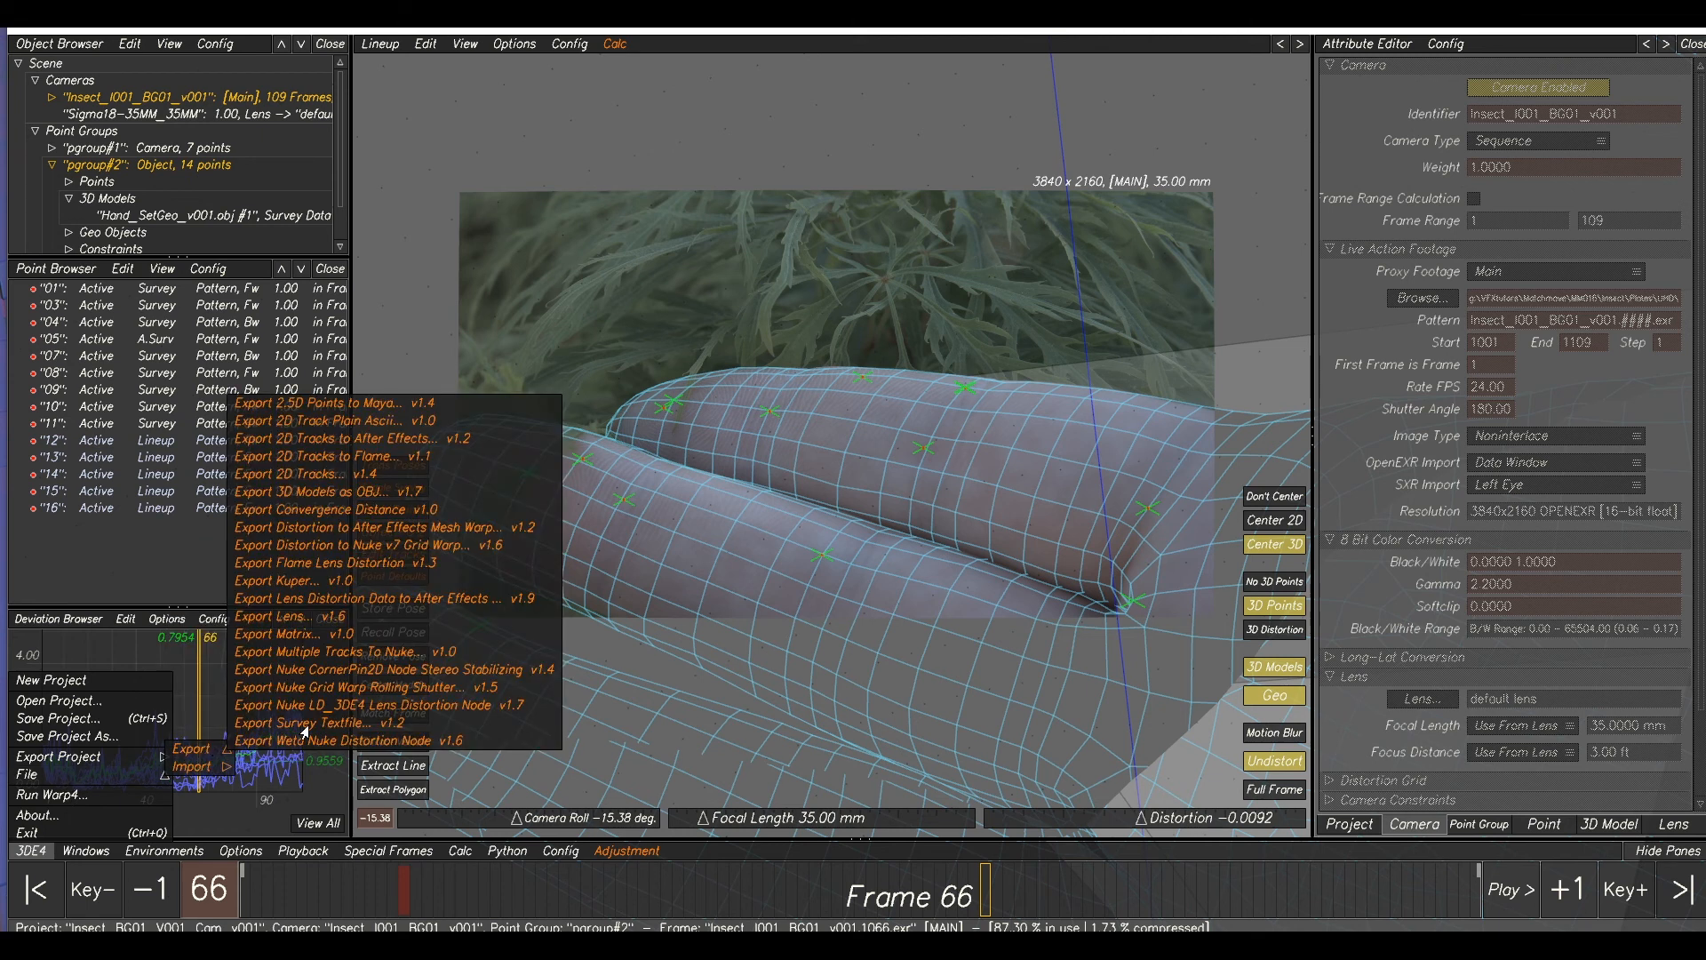
click(372, 705)
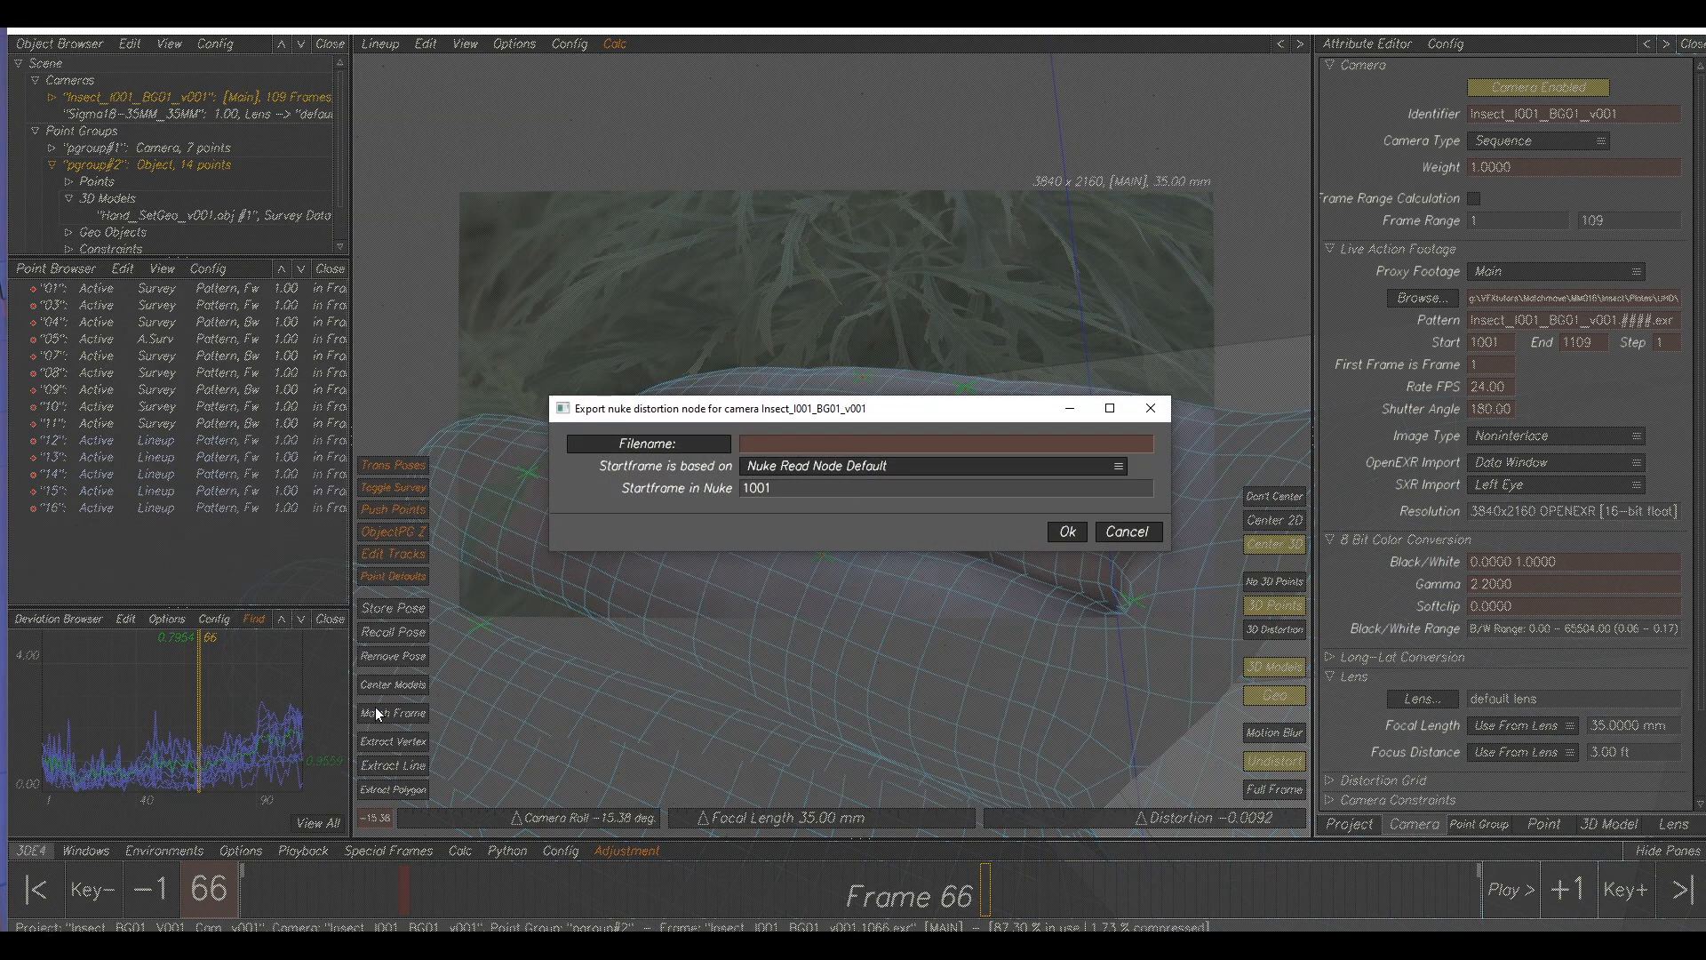
click(649, 444)
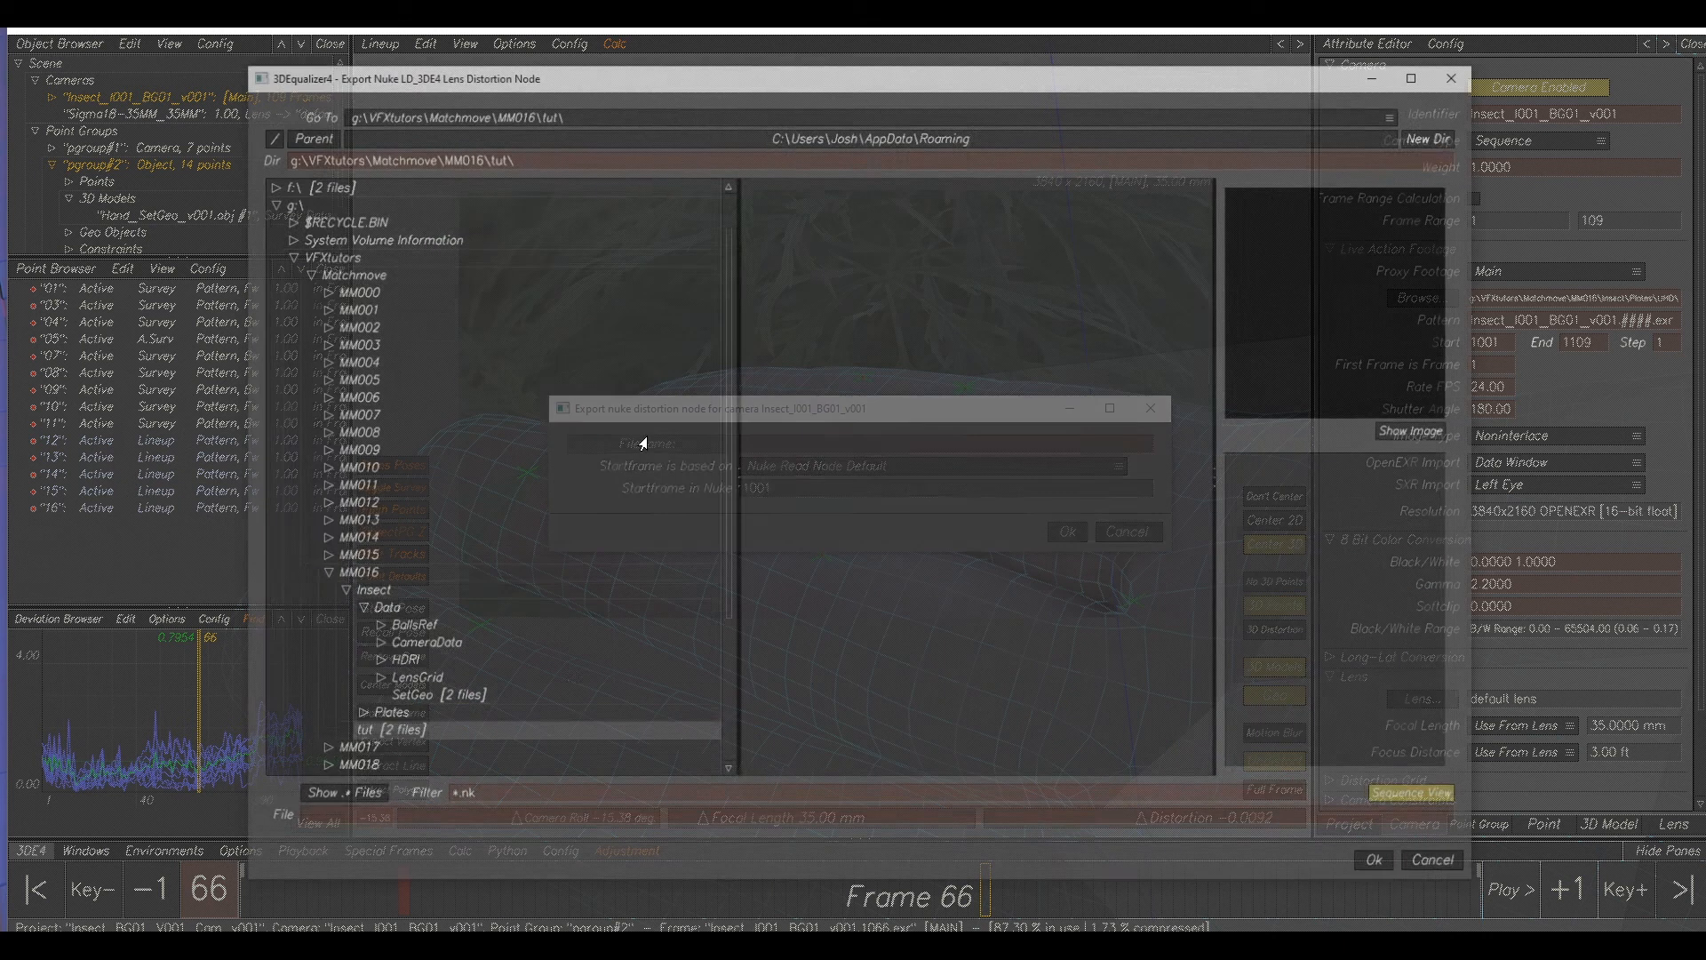
click(434, 821)
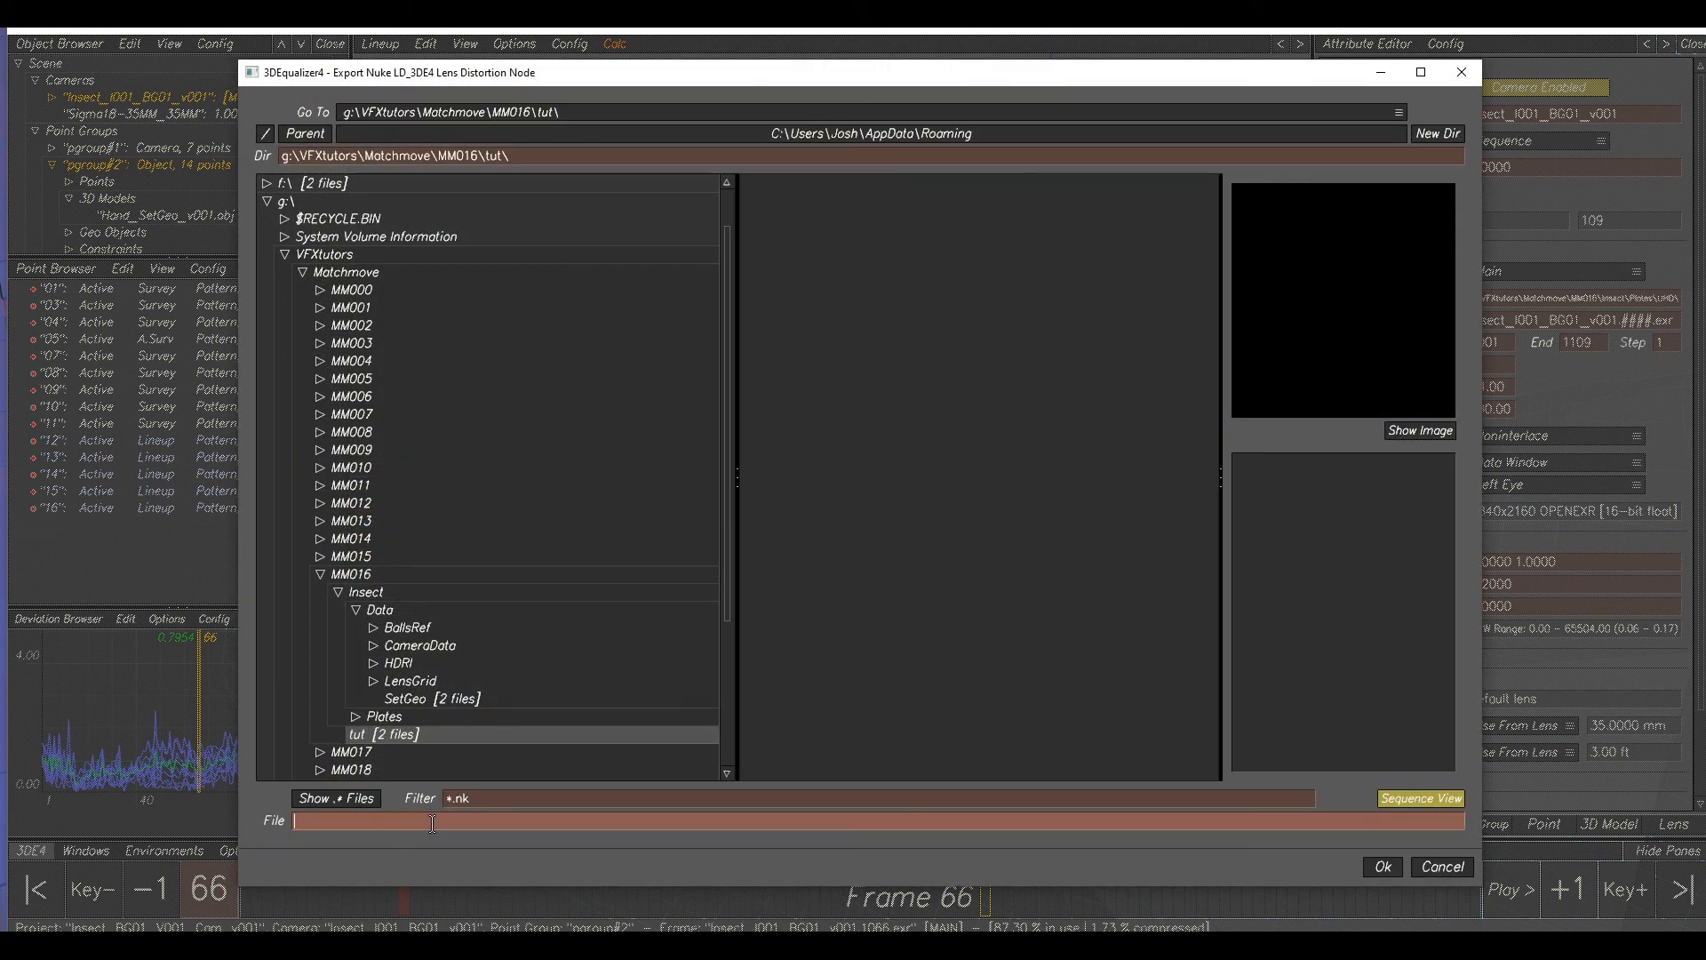
text(Insect_BG01_V001_NukeLDnode_v001)
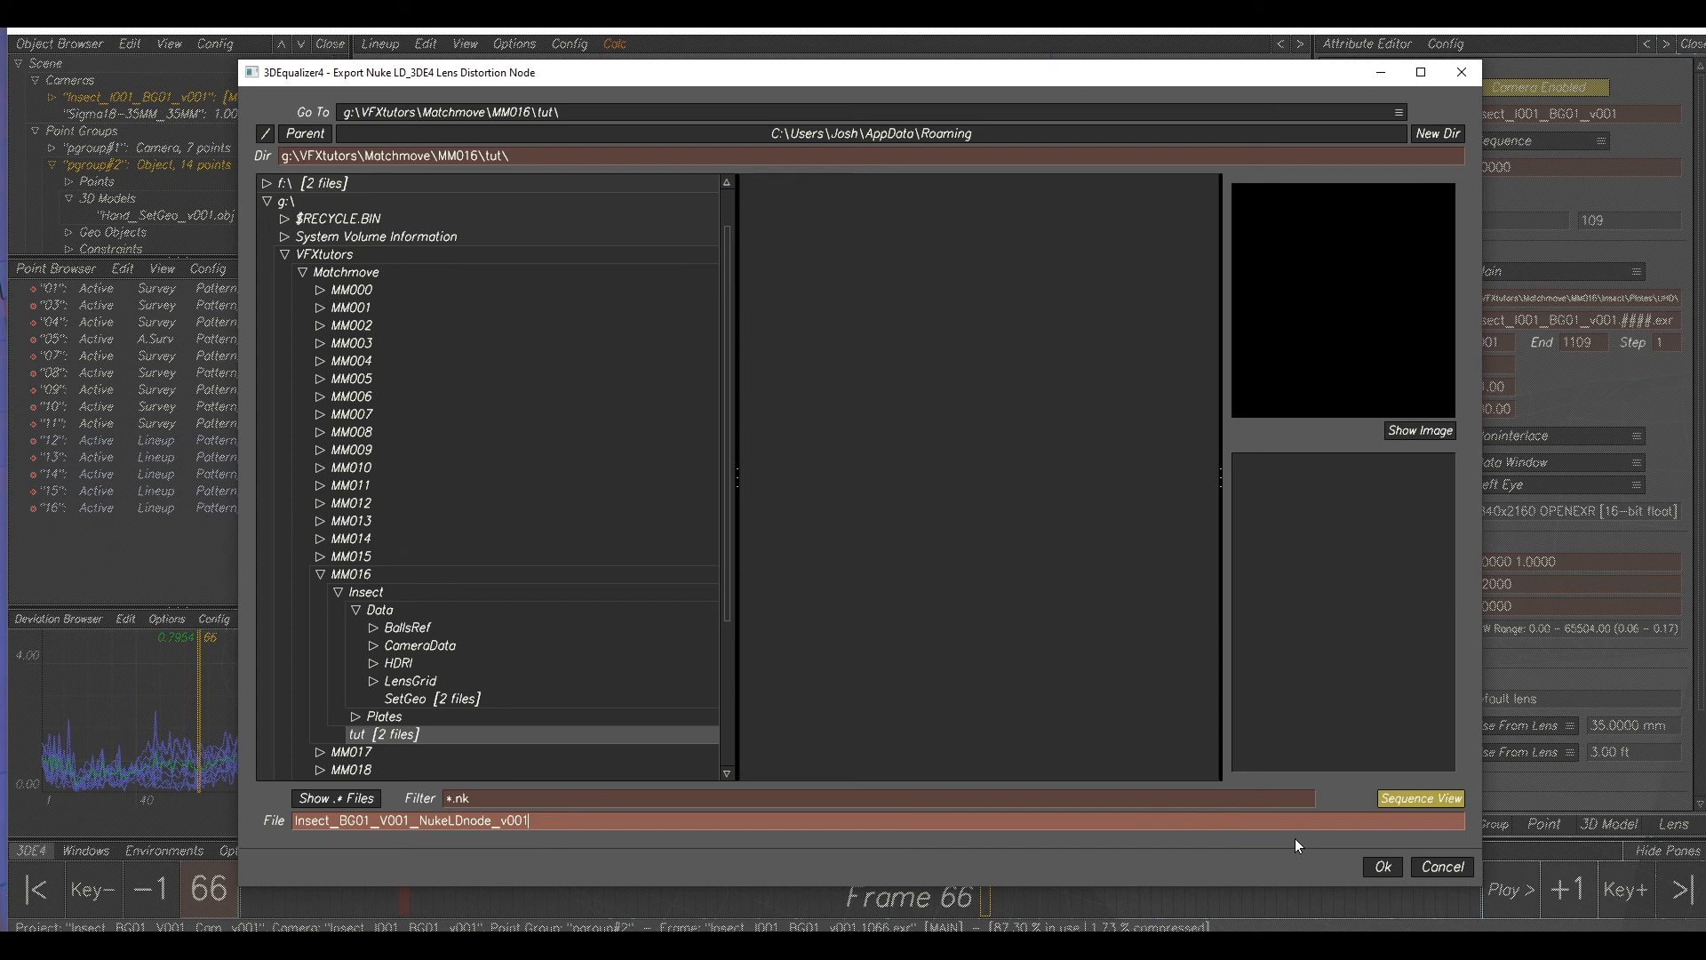
click(1381, 868)
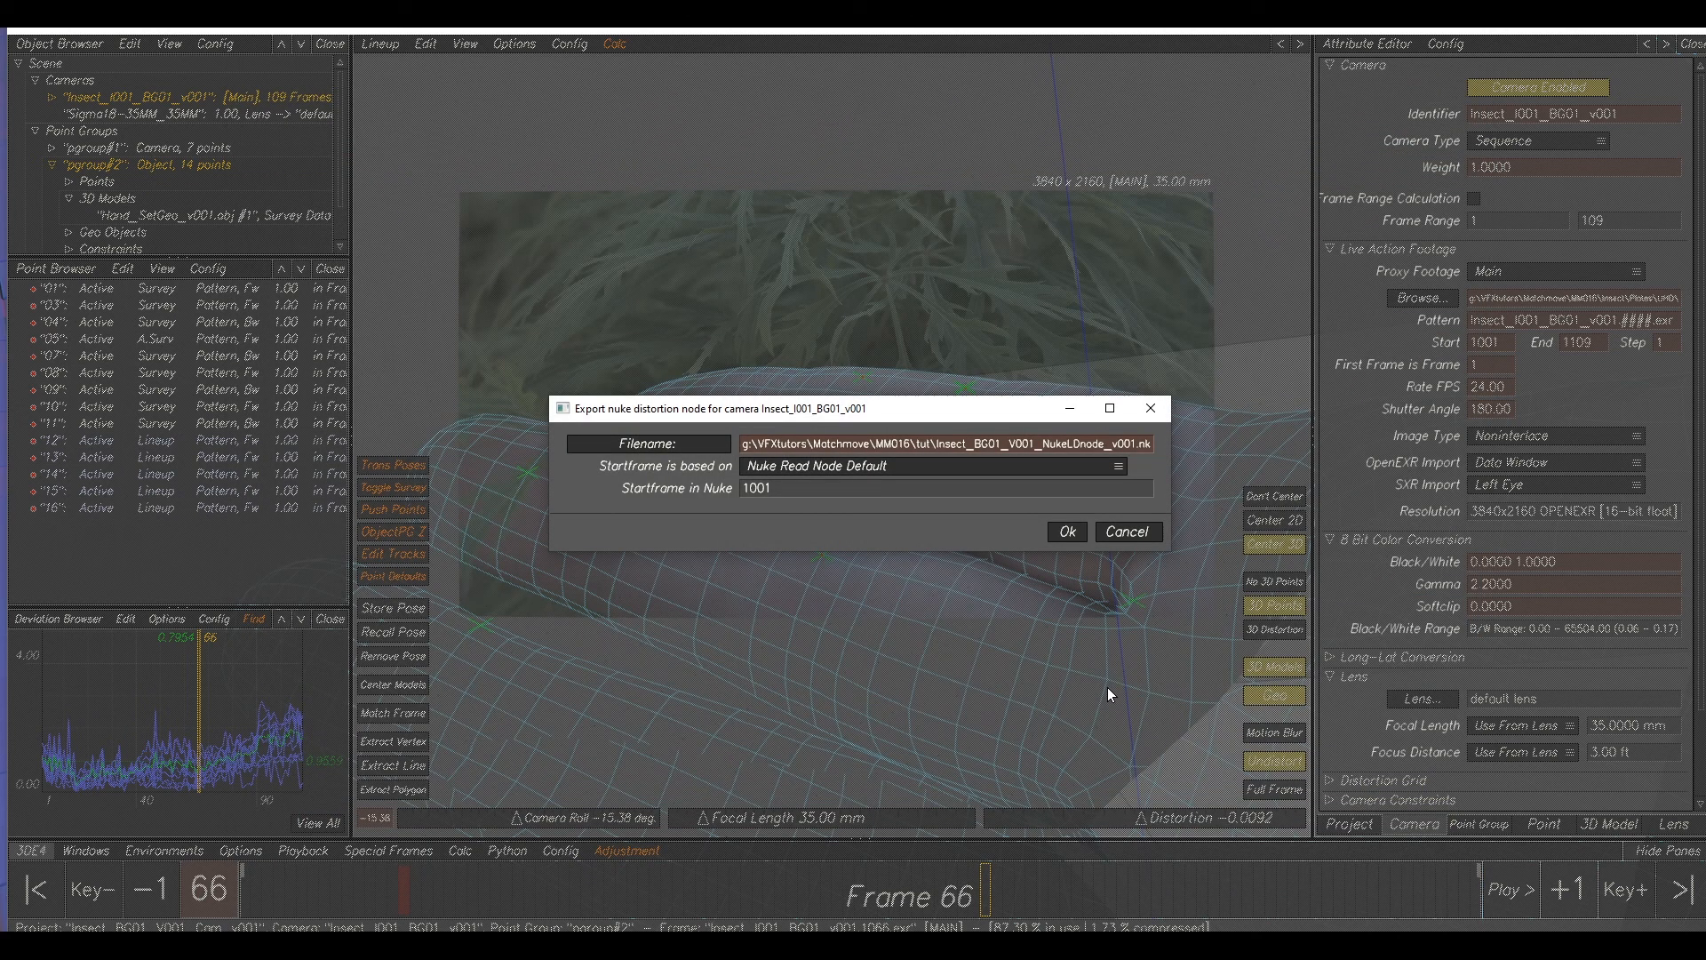
click(1067, 531)
- Scrub to frame 68 and toggle Undistort off and on to compare the plate against the hand model
drag(796, 893, 1009, 889)
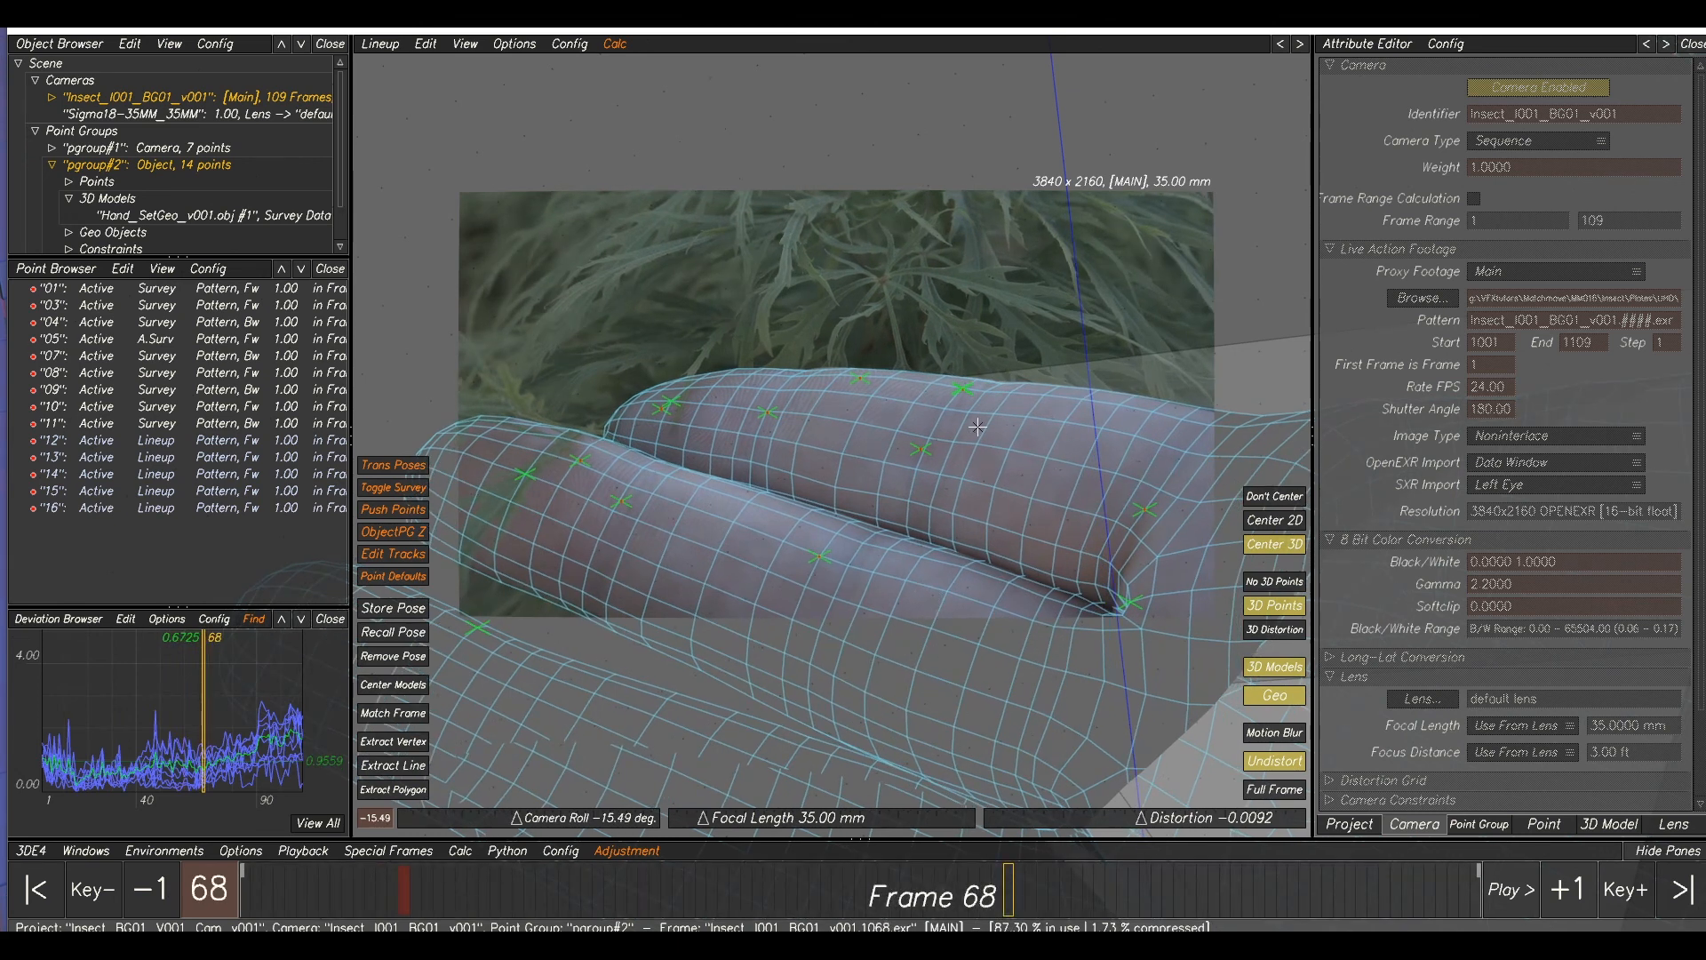
middle_drag(920, 346, 919, 351)
click(1251, 765)
click(1251, 765)
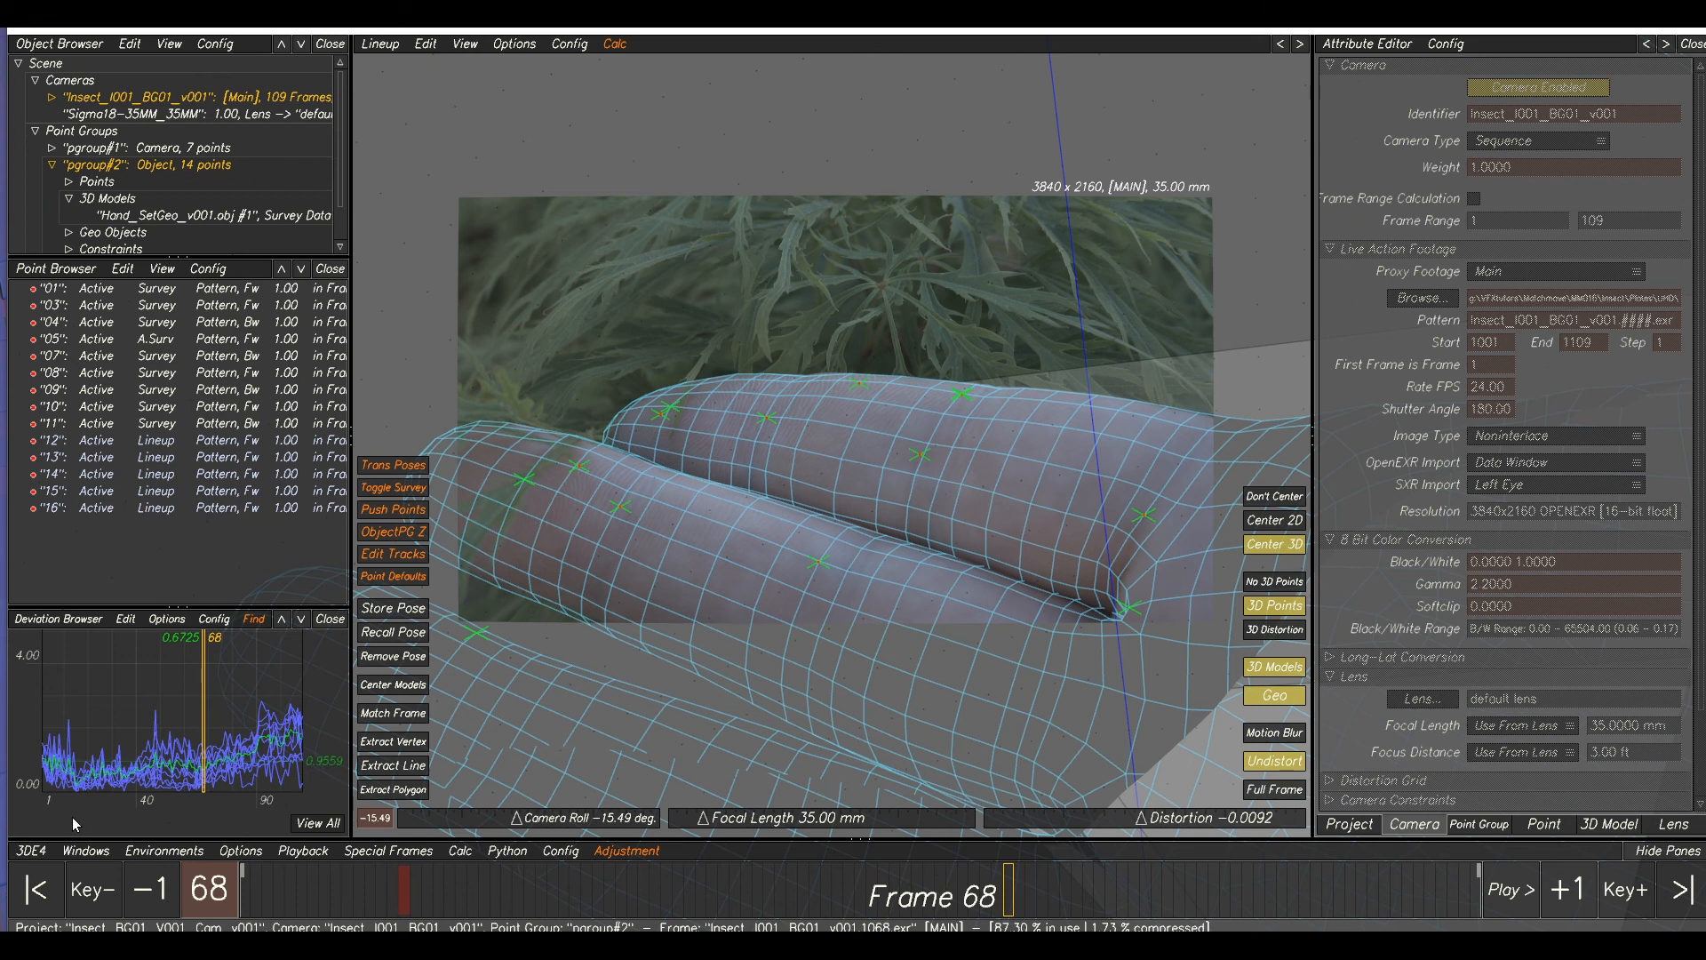
- Launch Warp4 and generate a preview of the warped footage for camera Insect_I001_BG01_v001
click(30, 850)
click(99, 792)
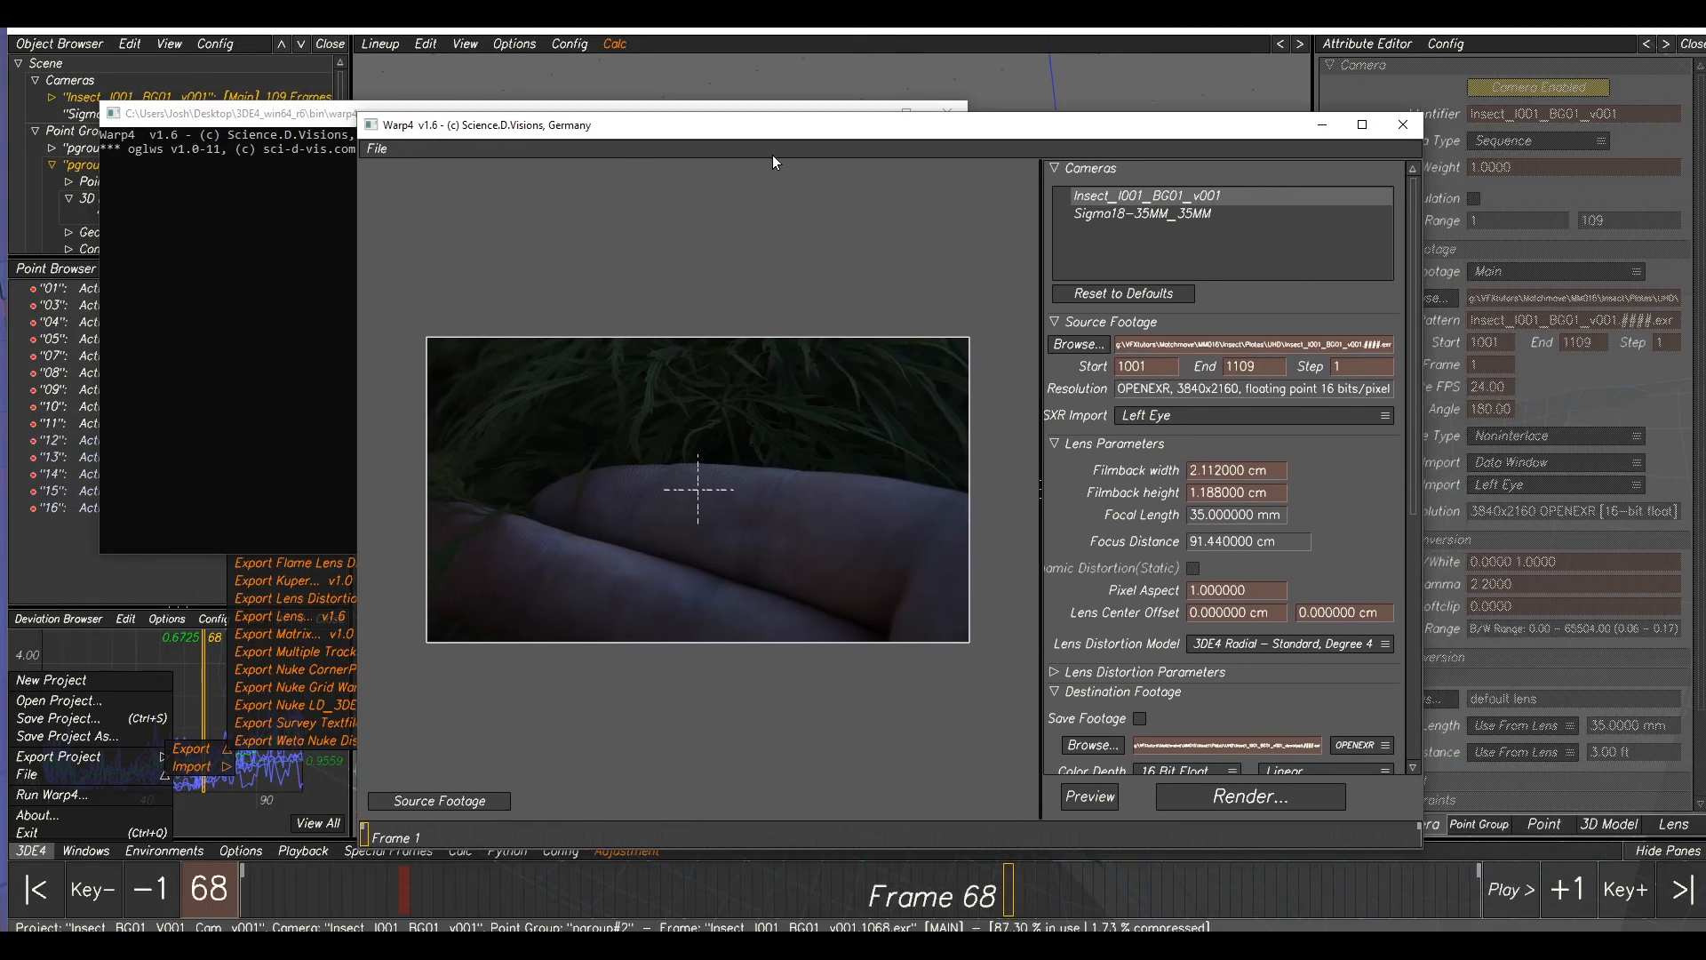
click(494, 798)
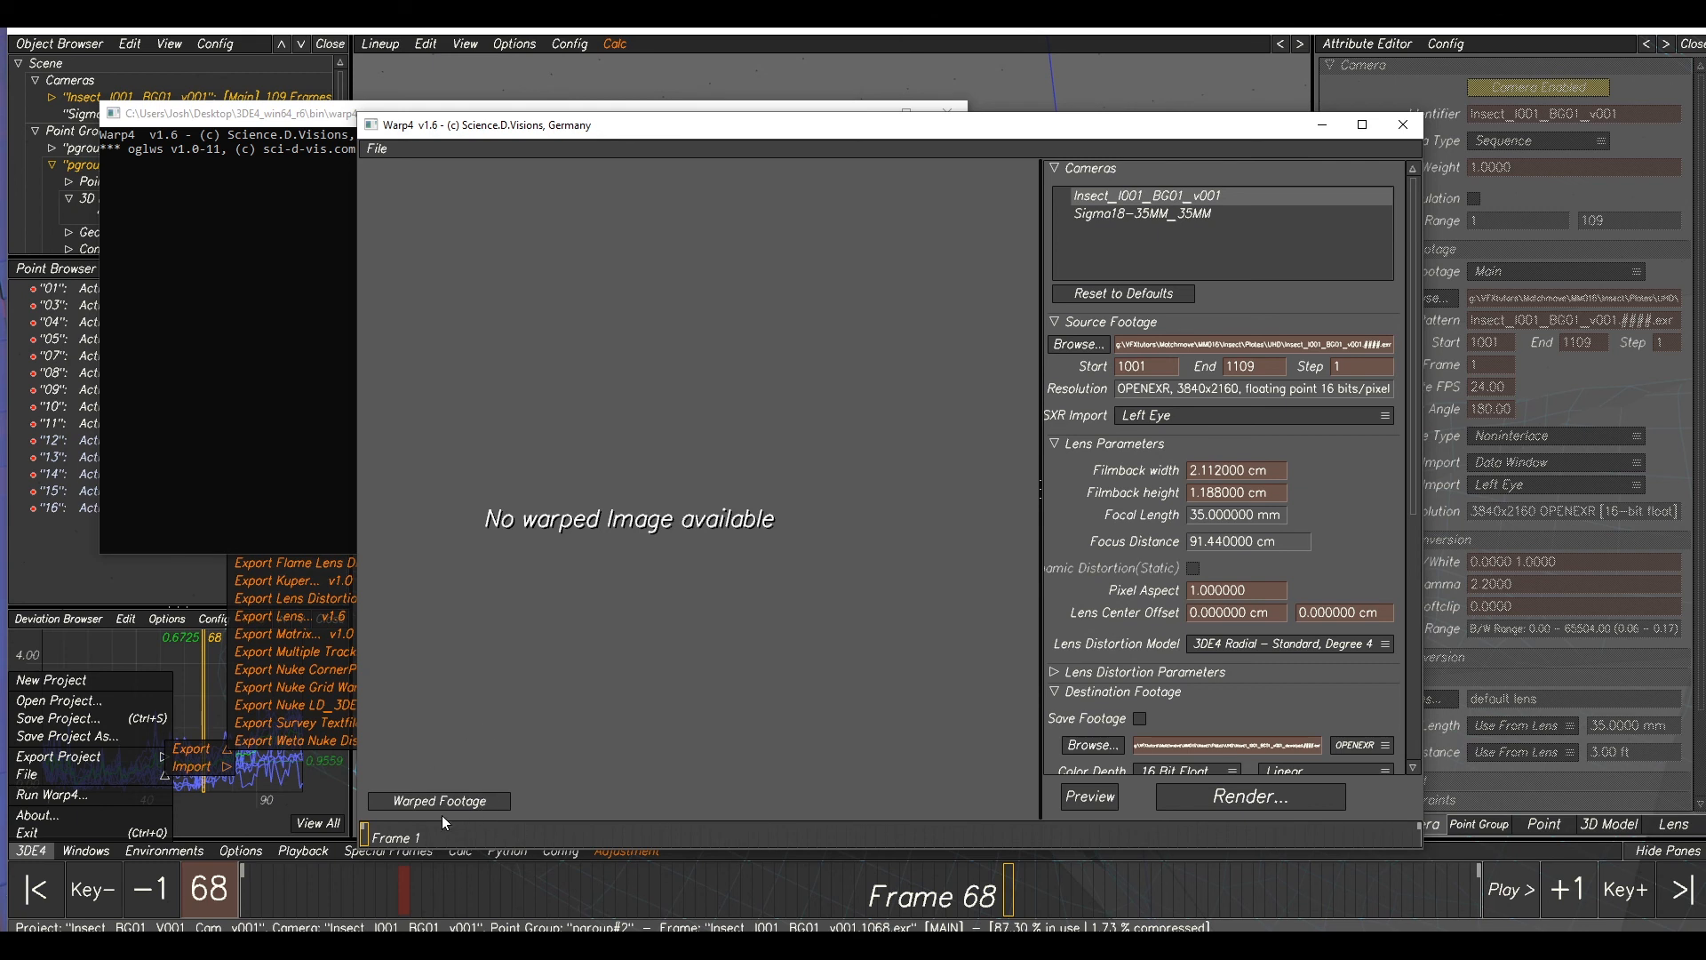
click(1089, 797)
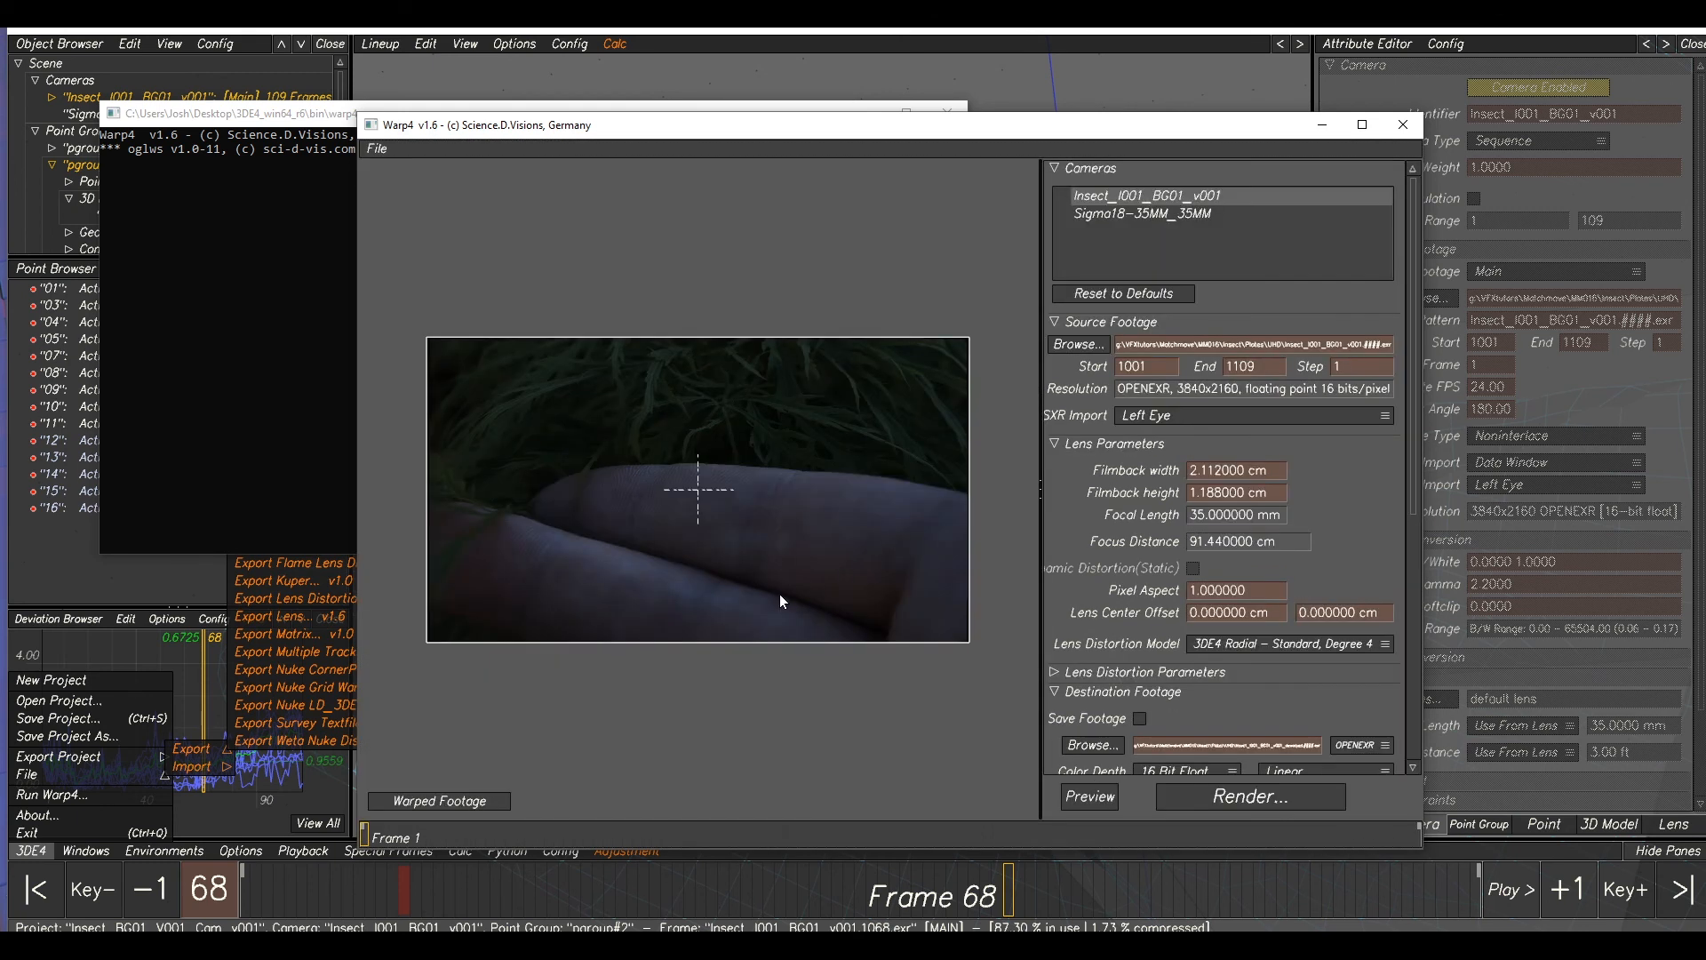
- Compare the source and warped footage at frame 1, and review the Destination Footage settings
click(465, 797)
click(464, 800)
click(464, 800)
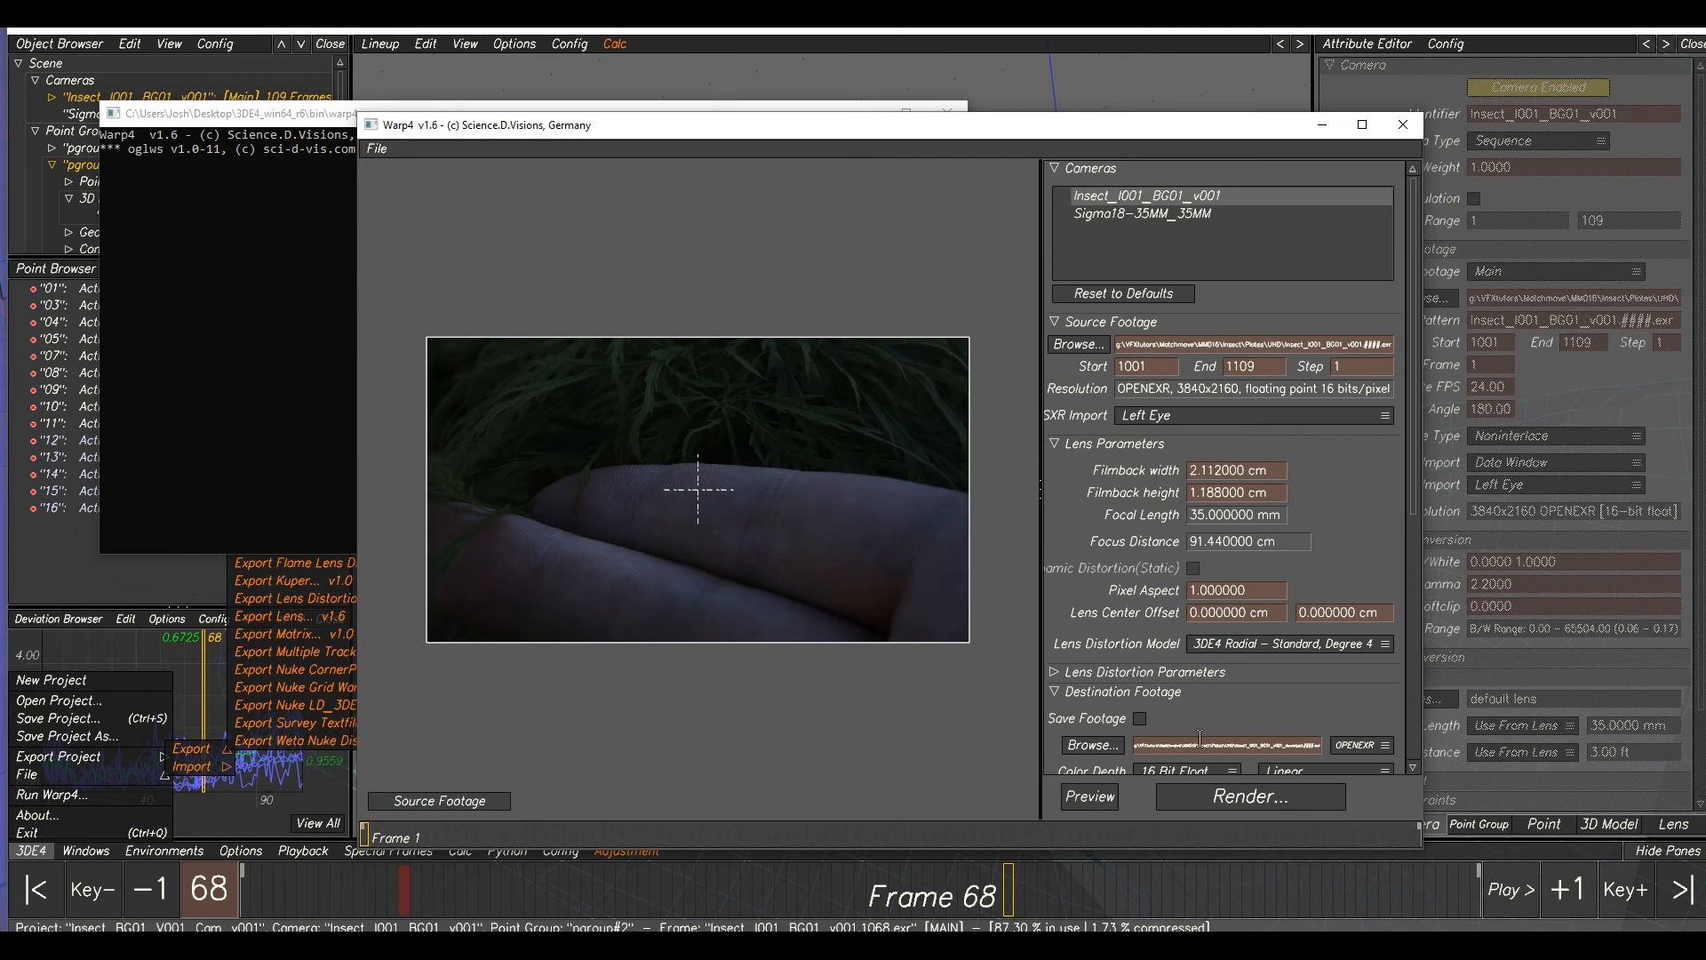
click(472, 803)
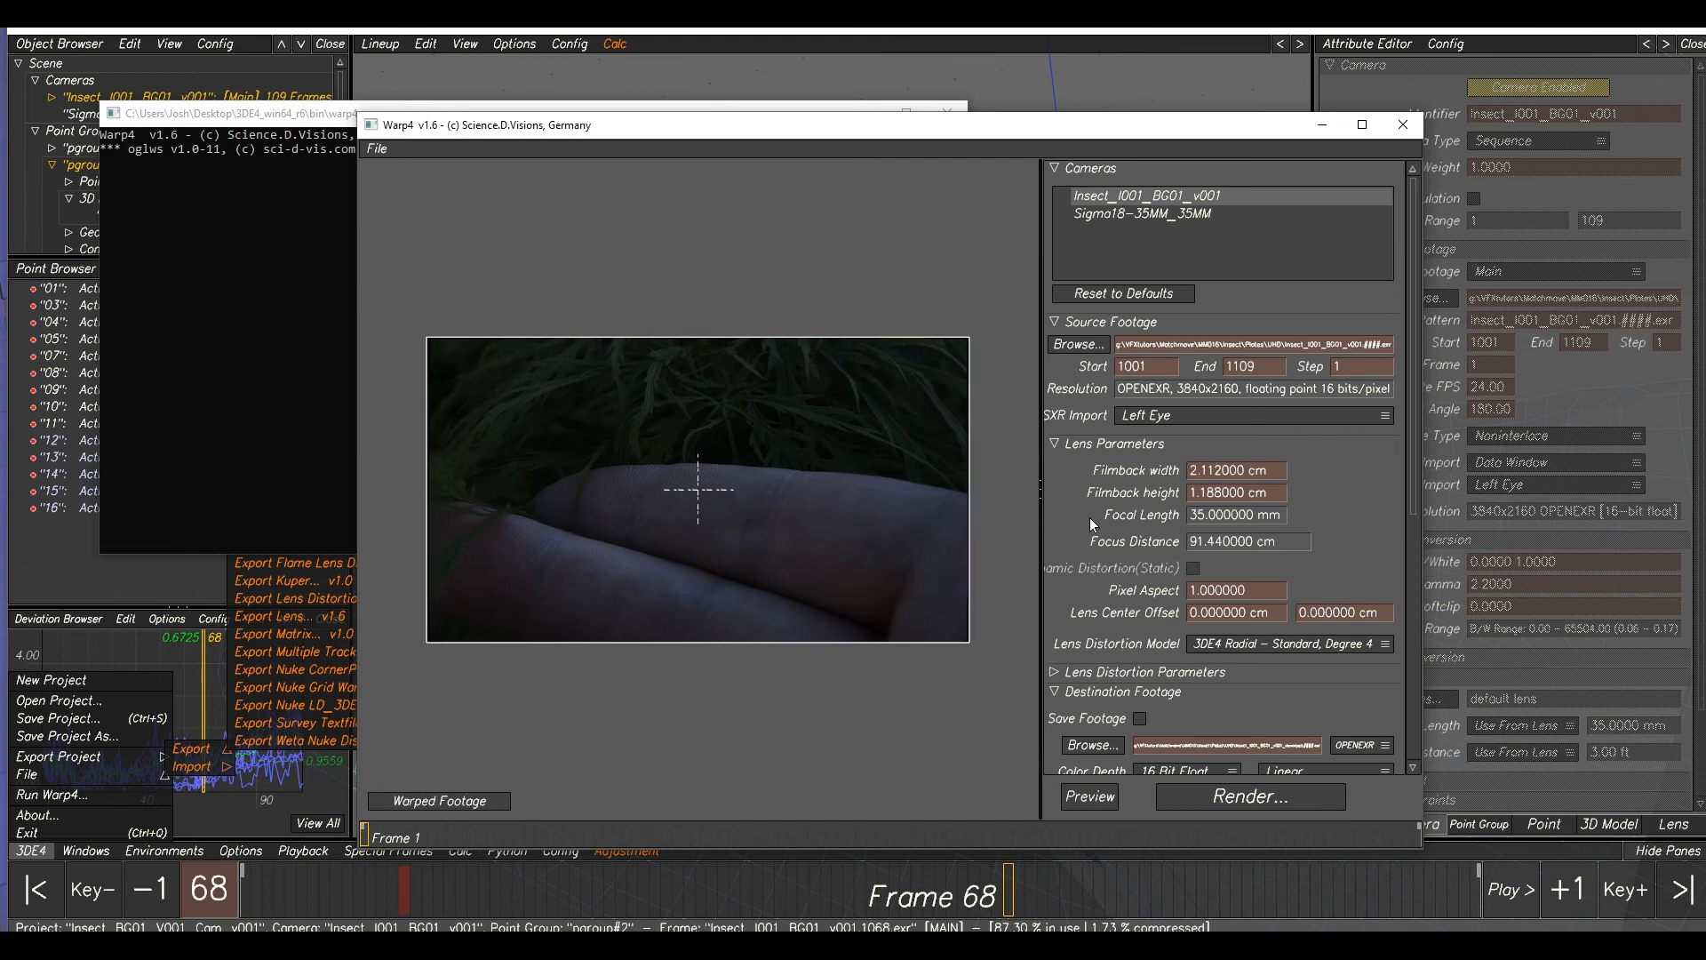
scroll(1060, 654, down, 3)
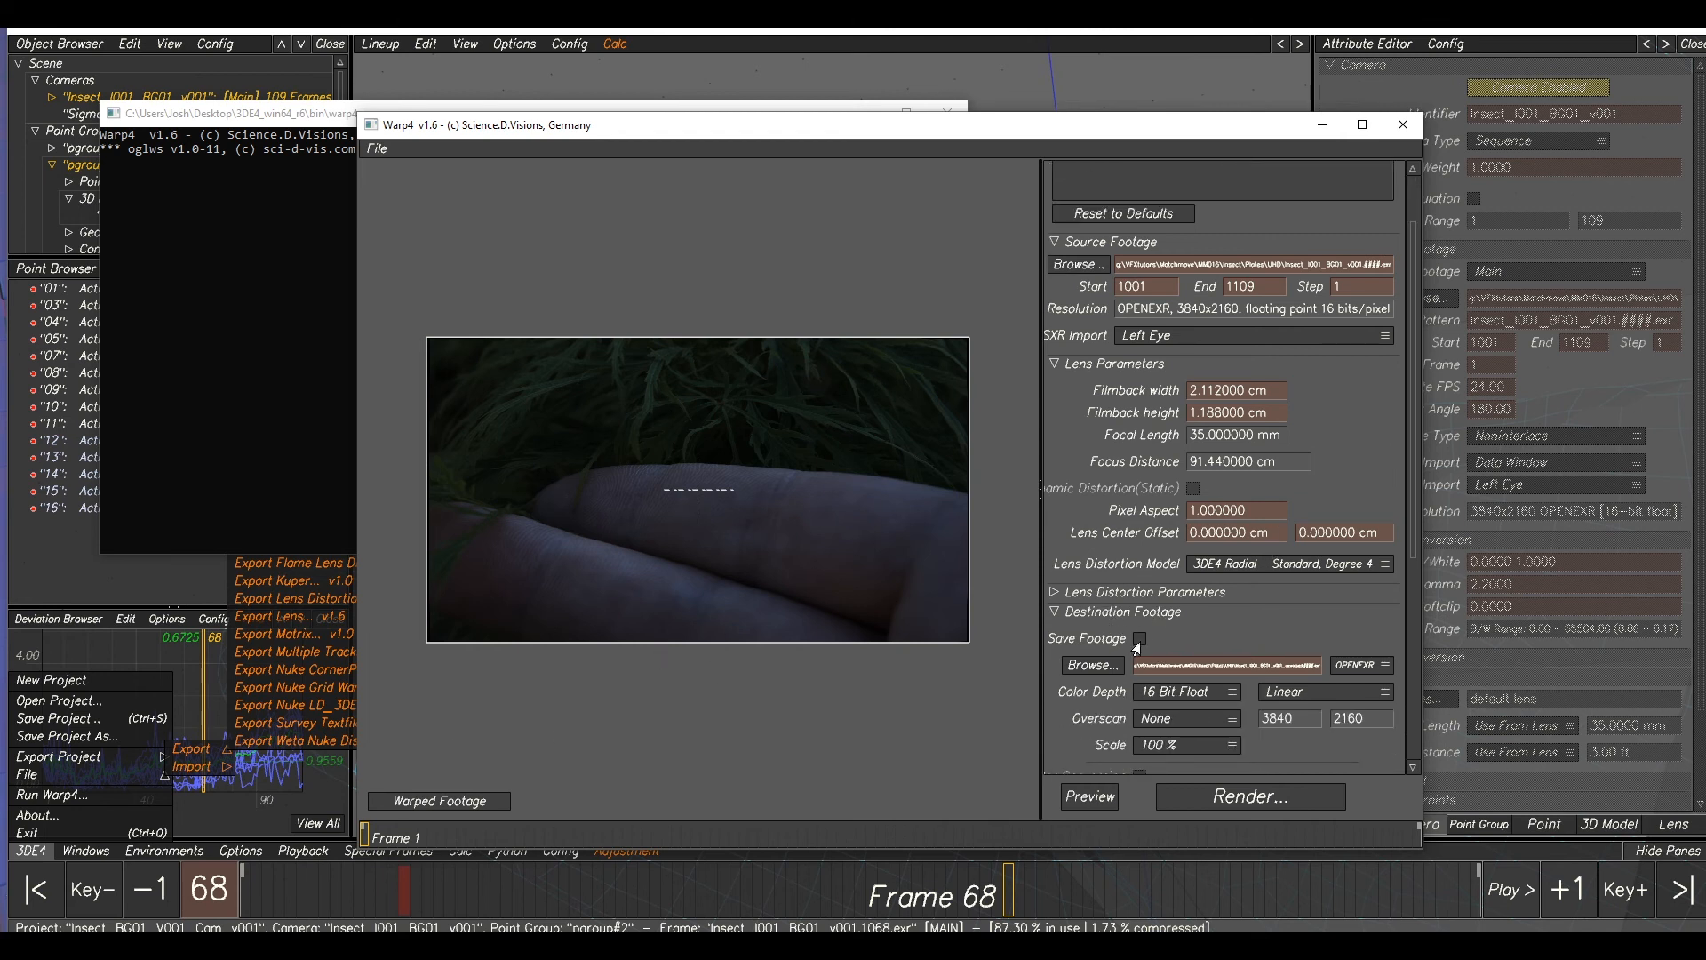
- Browse for the destination footage location and go to g:\VFXtutors\Matchmove\MM016\tut
scroll(1138, 596, down, 1)
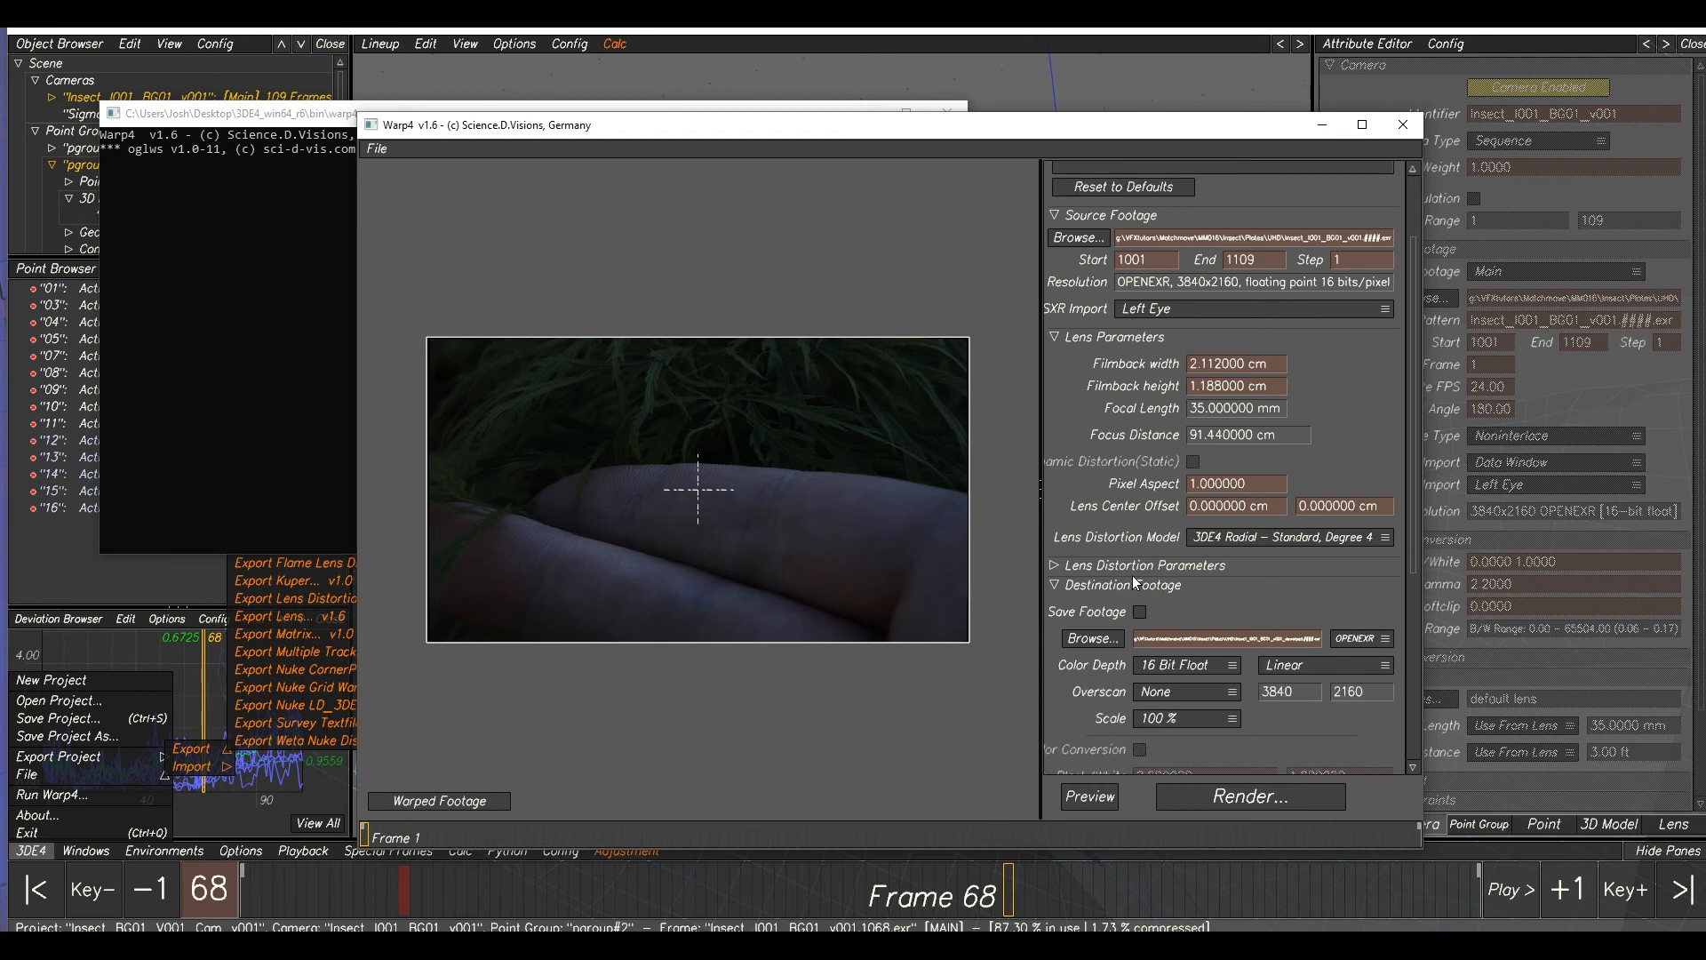
click(1115, 636)
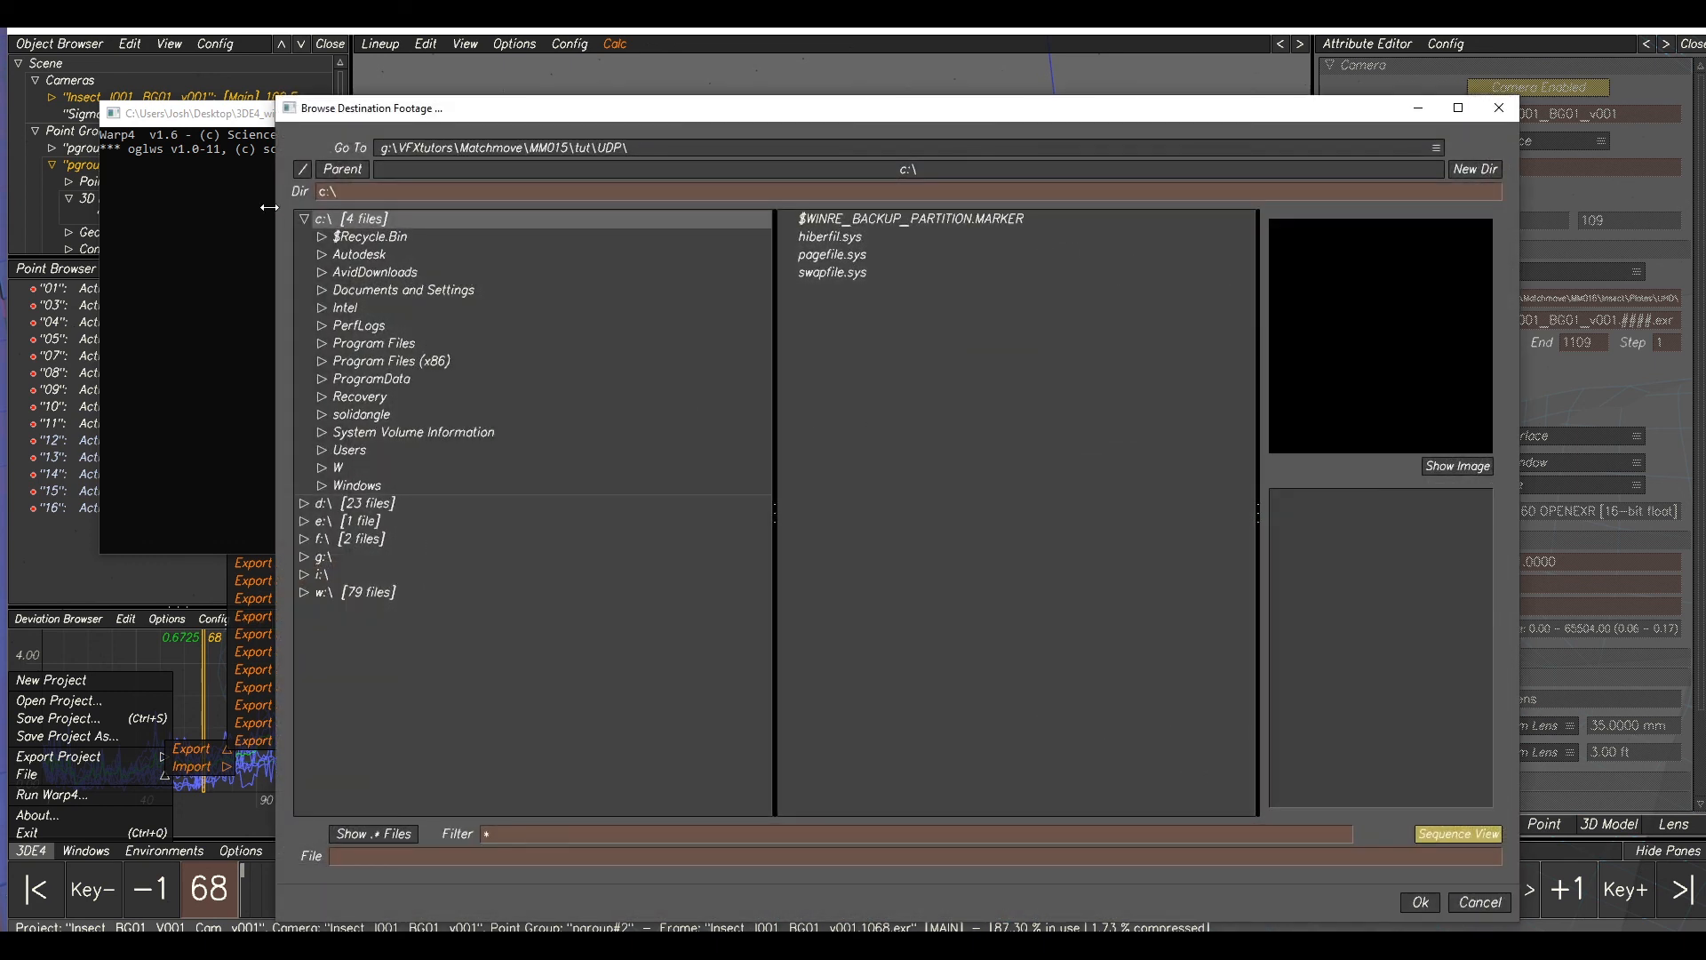
click(302, 220)
click(303, 291)
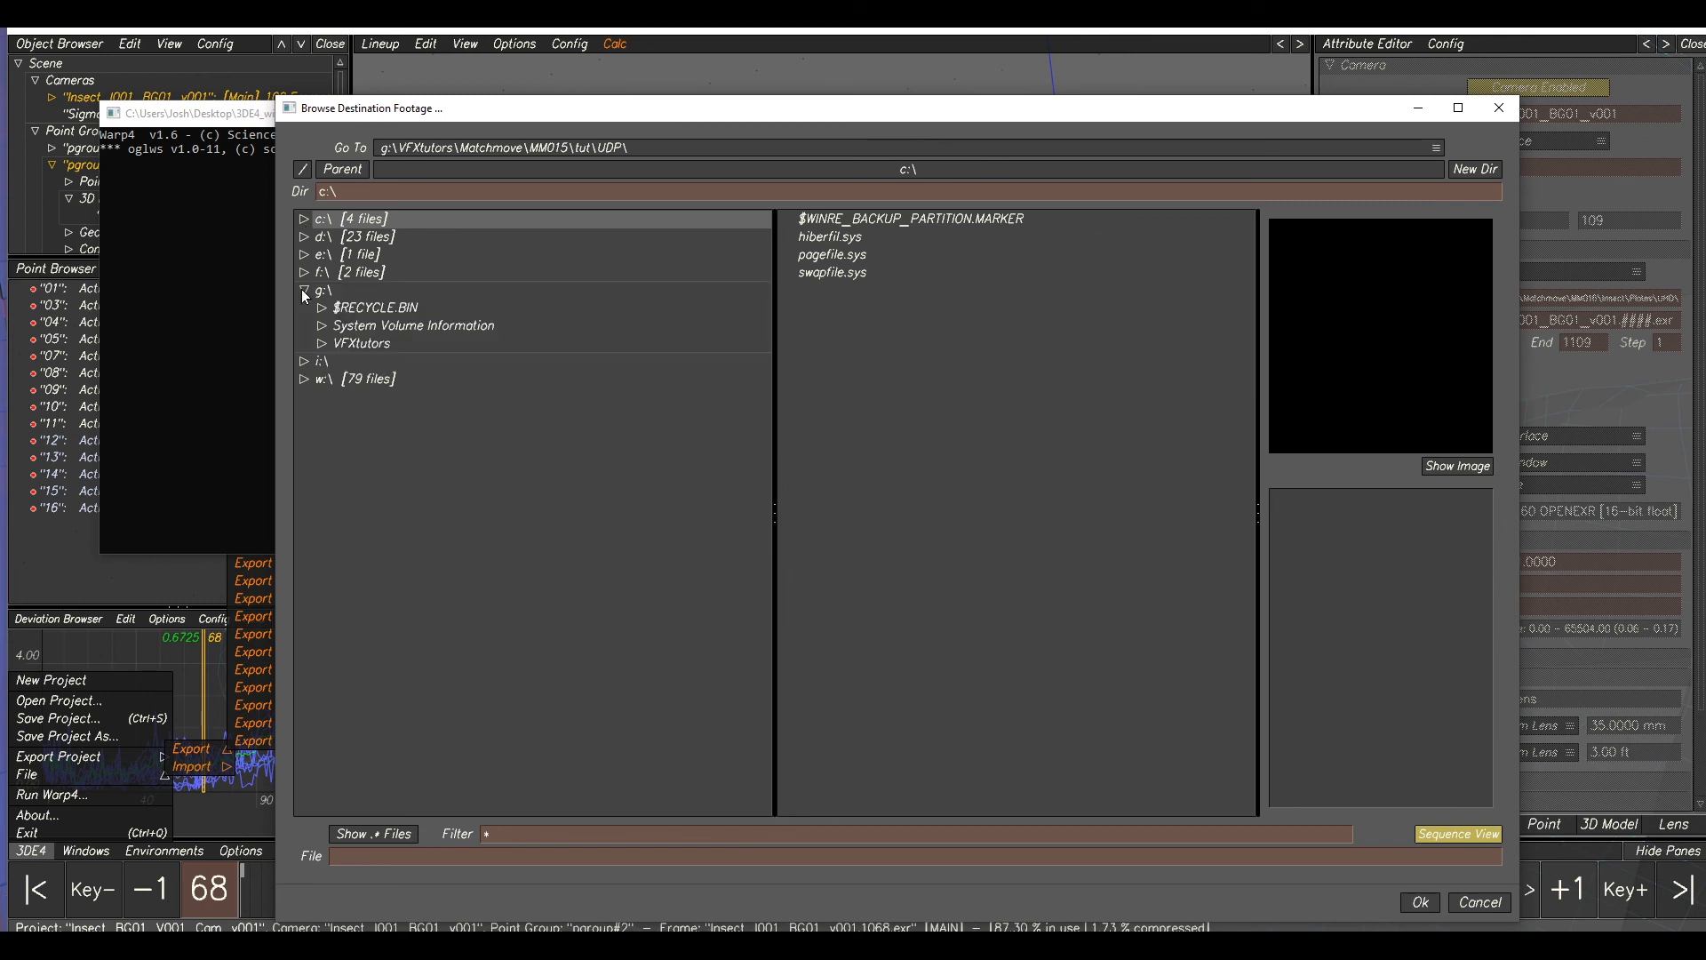
click(346, 345)
click(322, 344)
click(340, 362)
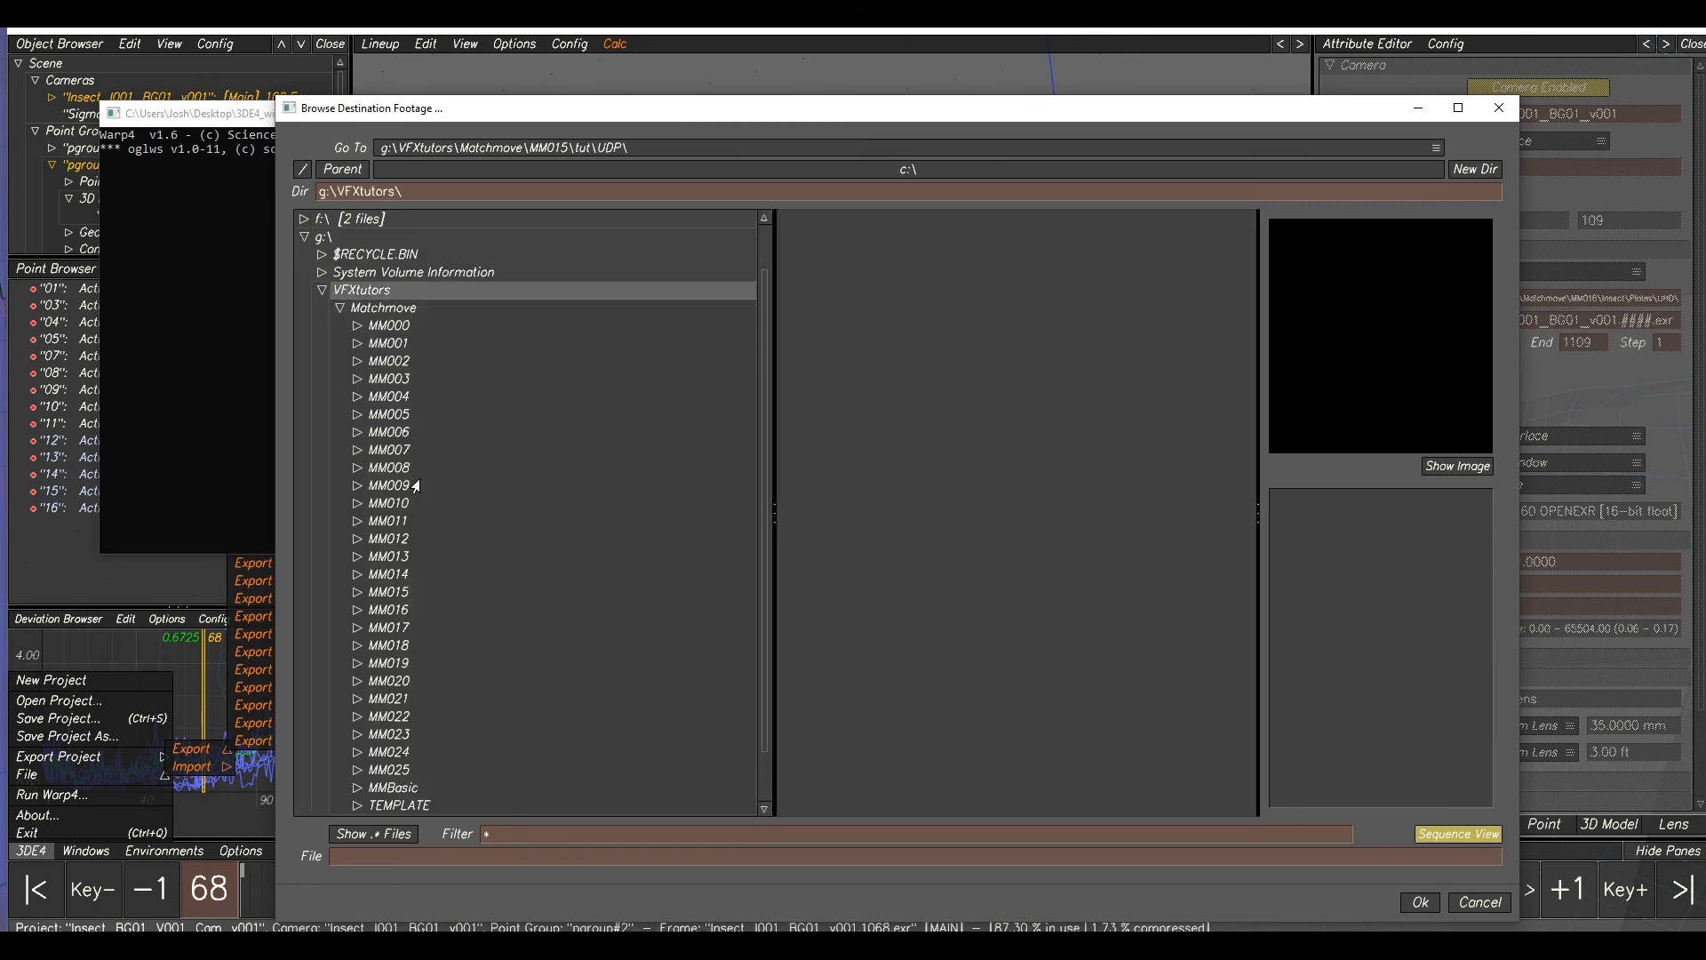
click(382, 611)
click(356, 611)
click(391, 647)
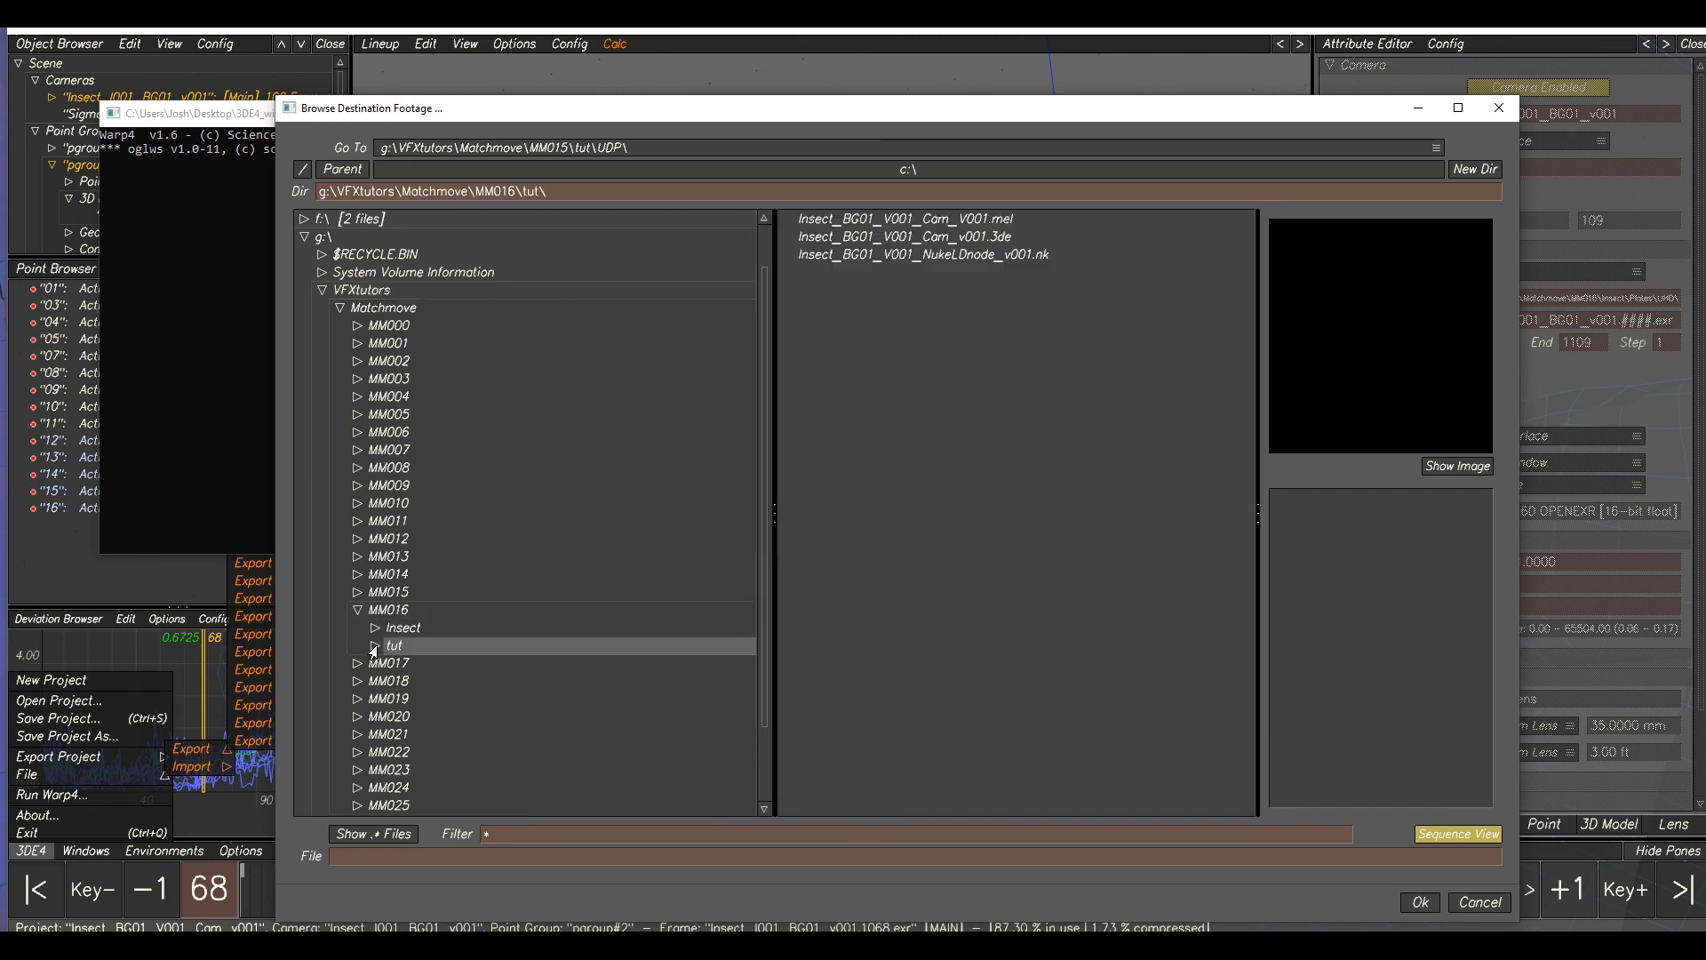
- Create a new directory called UDP inside the tut folder and select it as the output location
click(1476, 169)
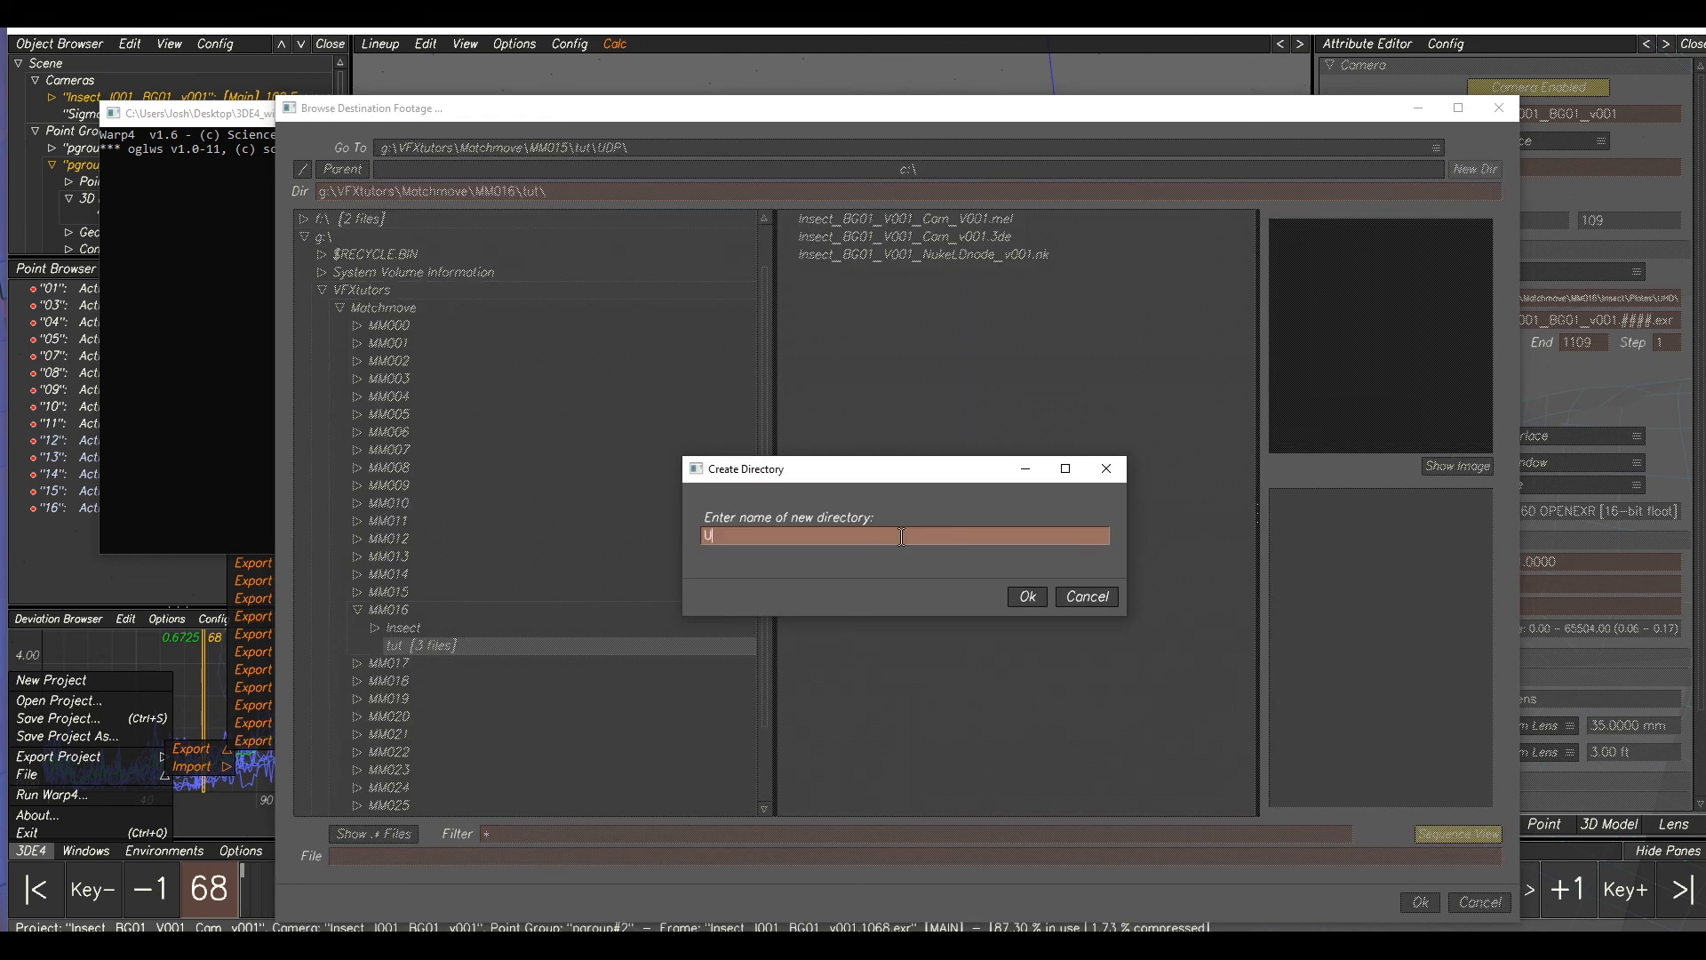
click(1024, 595)
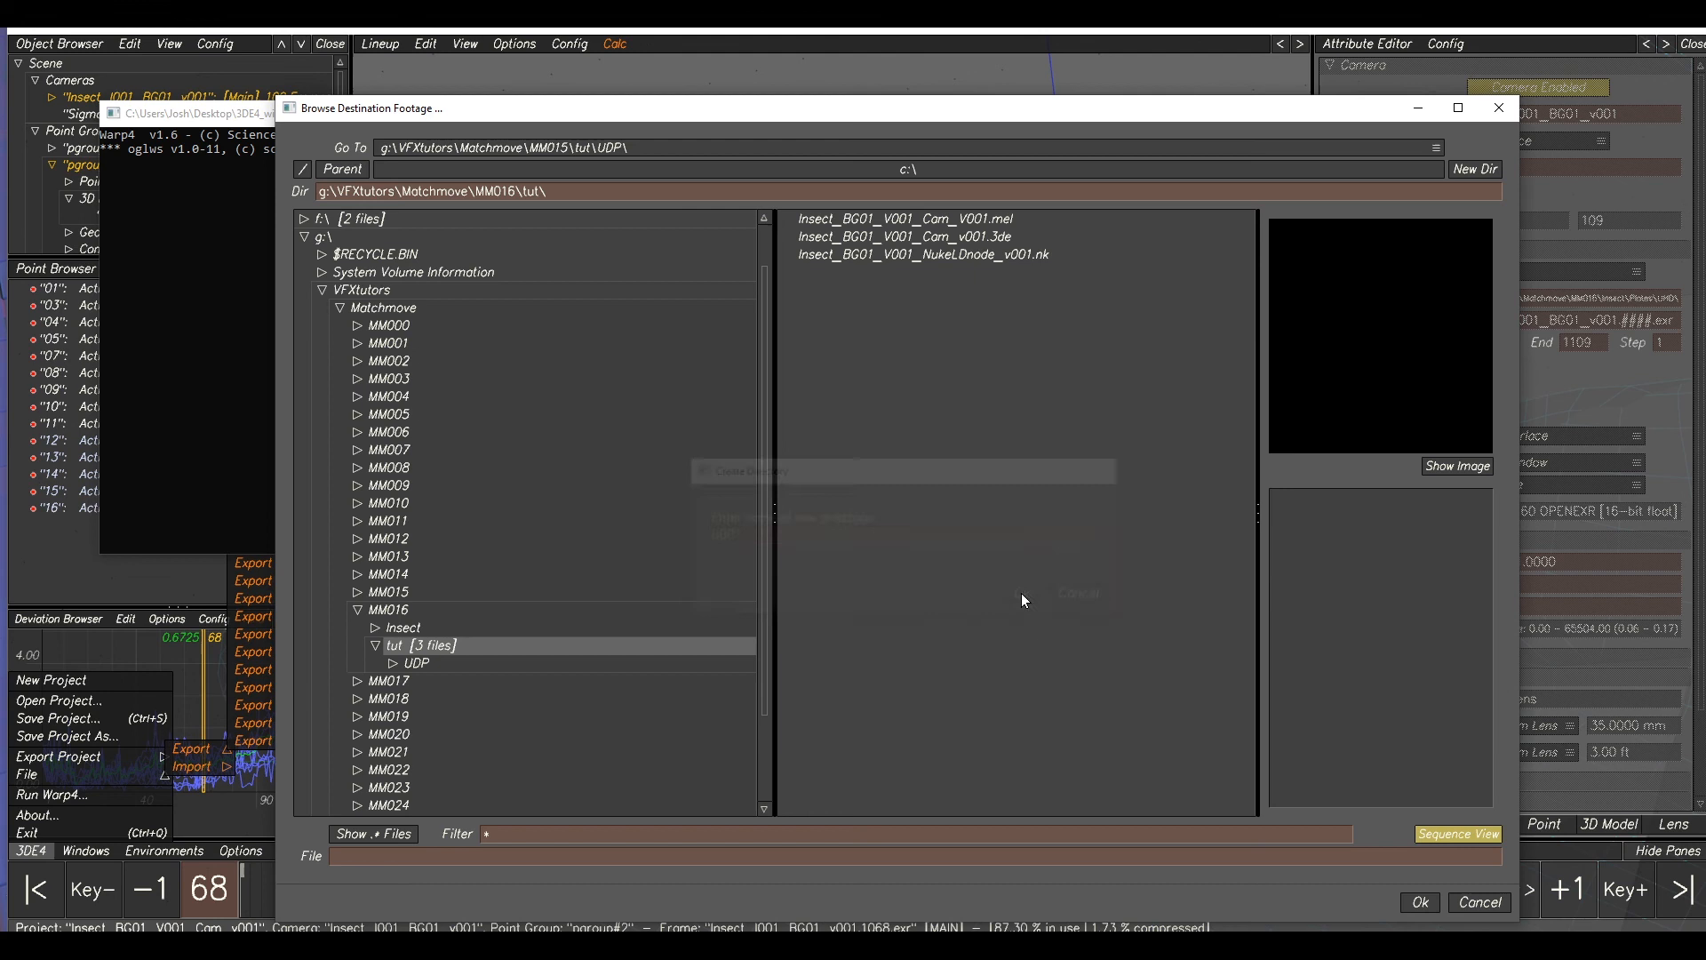
click(430, 665)
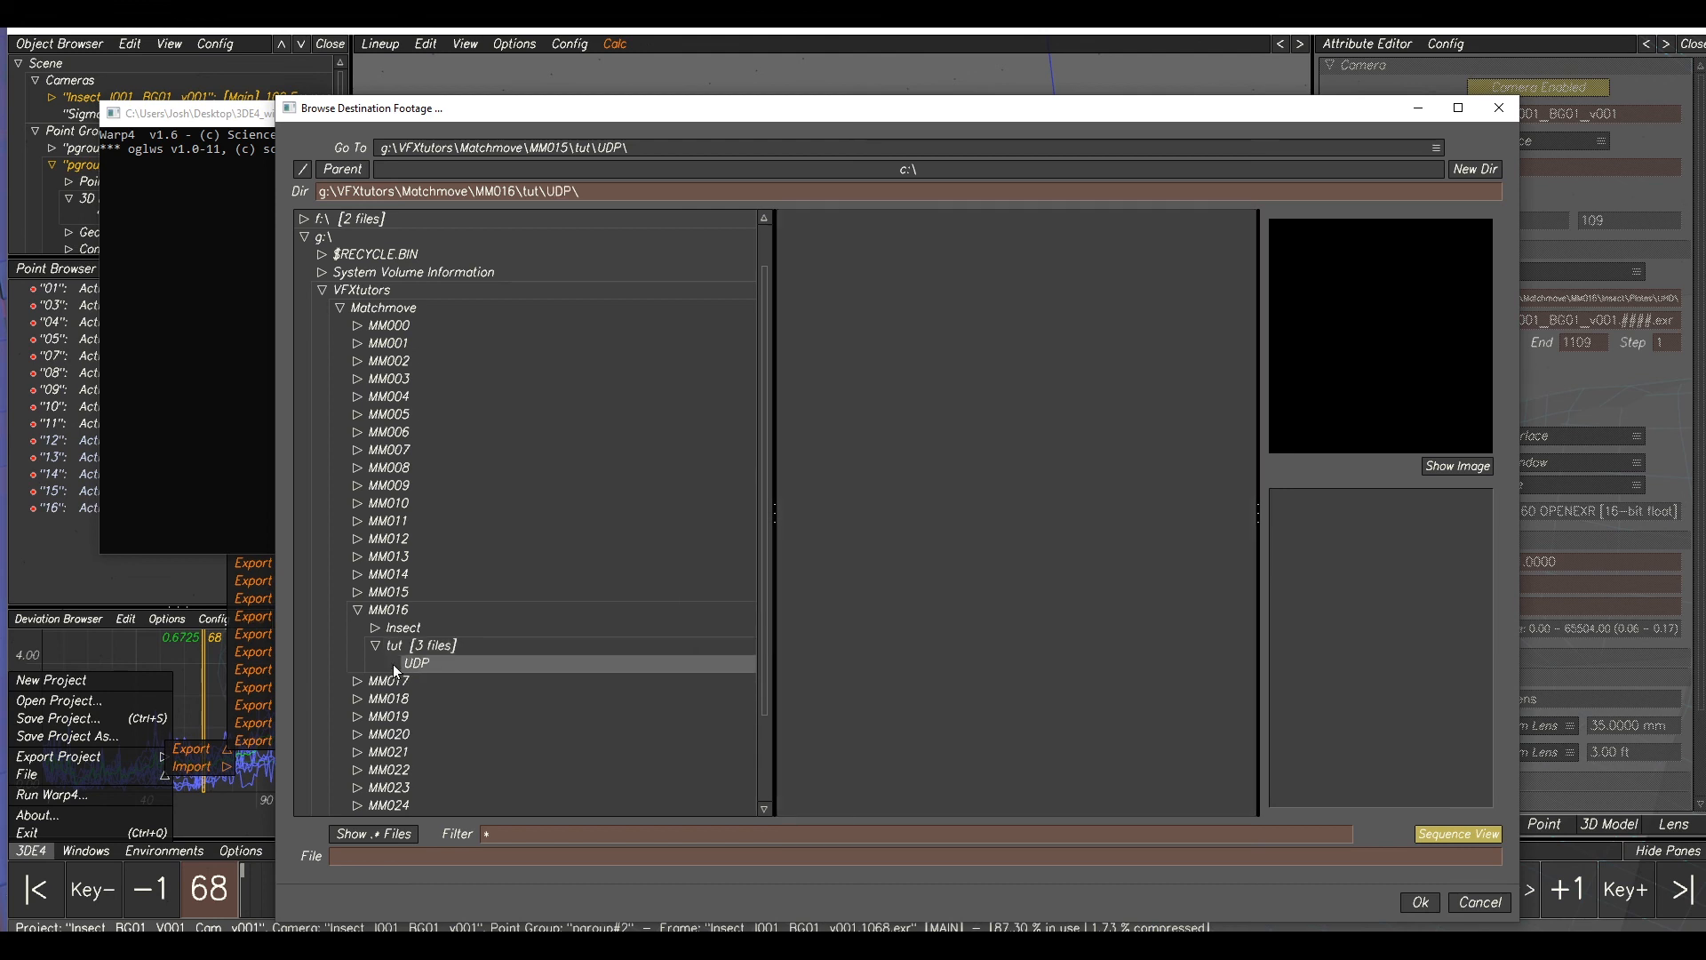
- Enable saving the destination footage under a file name starting with Insect_bg01_V001_ and ending in ####.exr
click(418, 854)
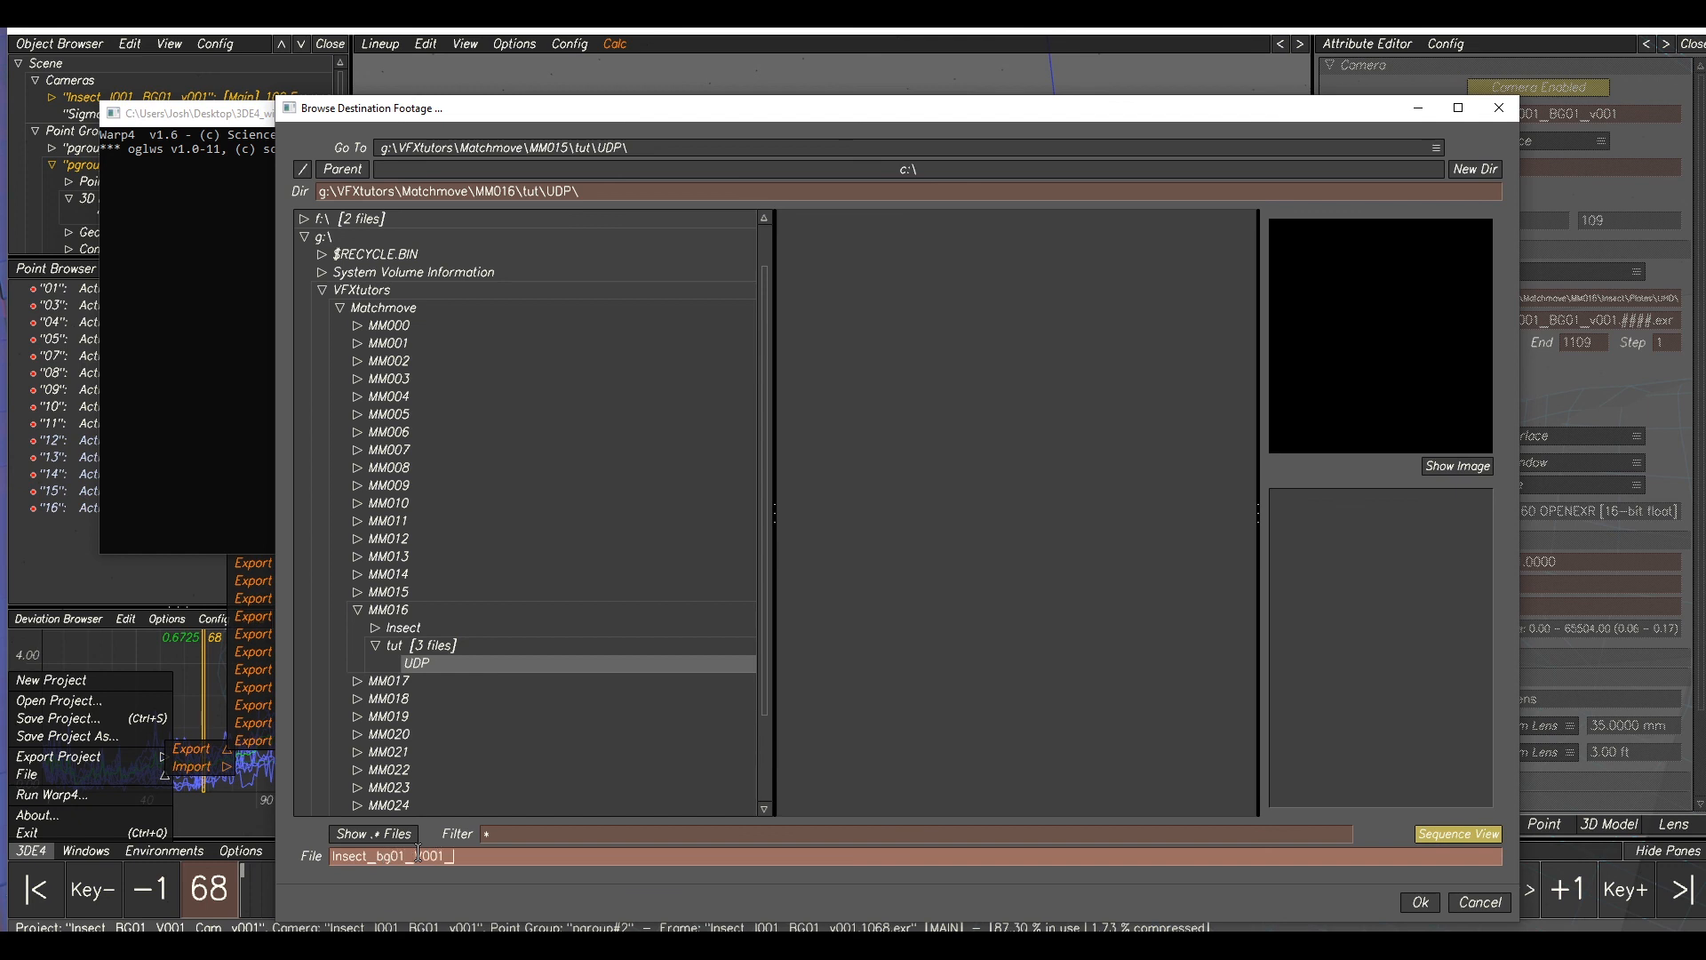
text(####.exr)
click(1419, 902)
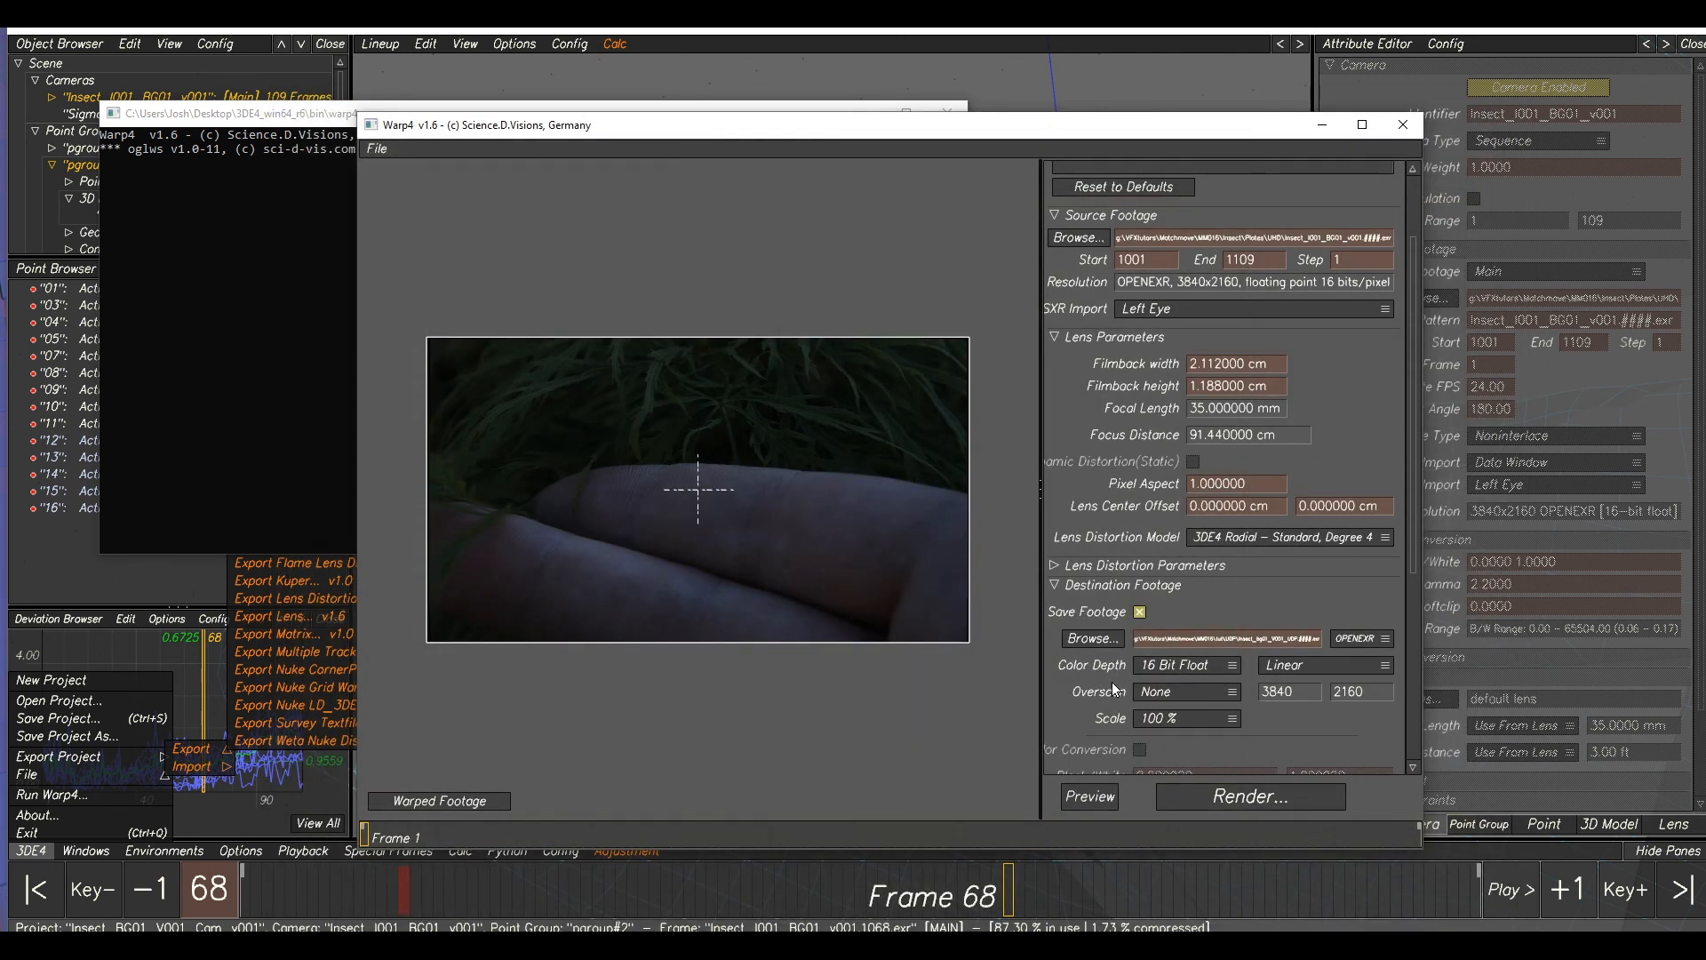
- Set the destination footage scale to 50 % and render the warped sequence after refreshing the preview
click(1145, 720)
click(1148, 737)
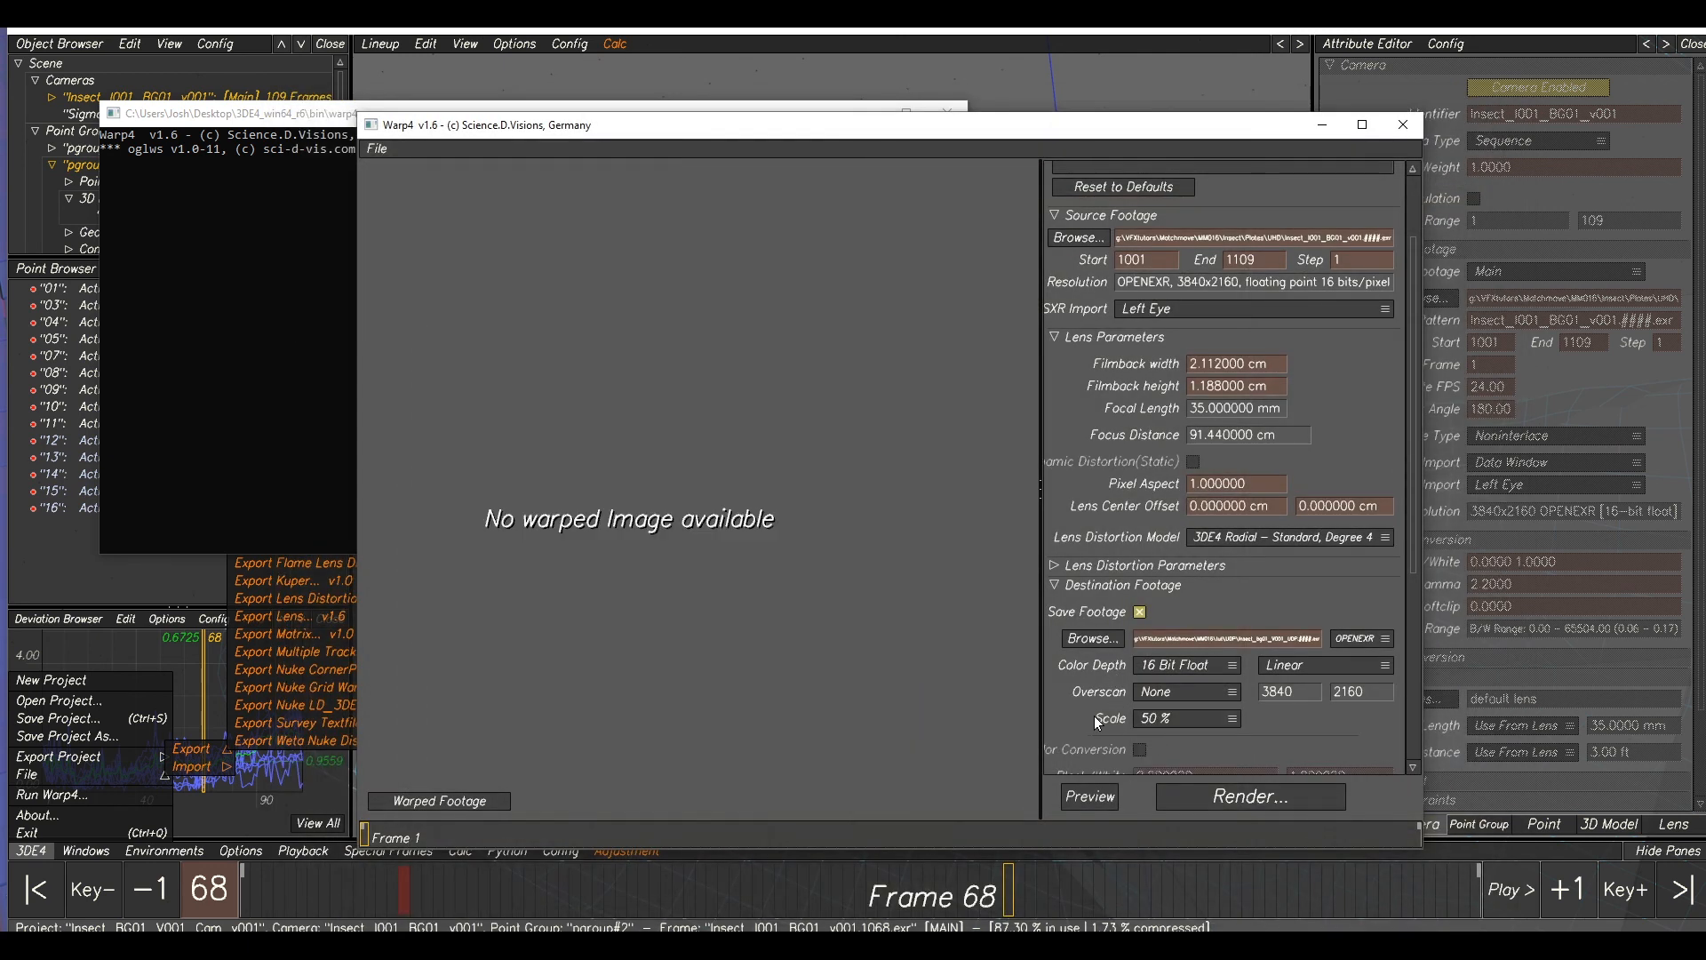
click(1086, 797)
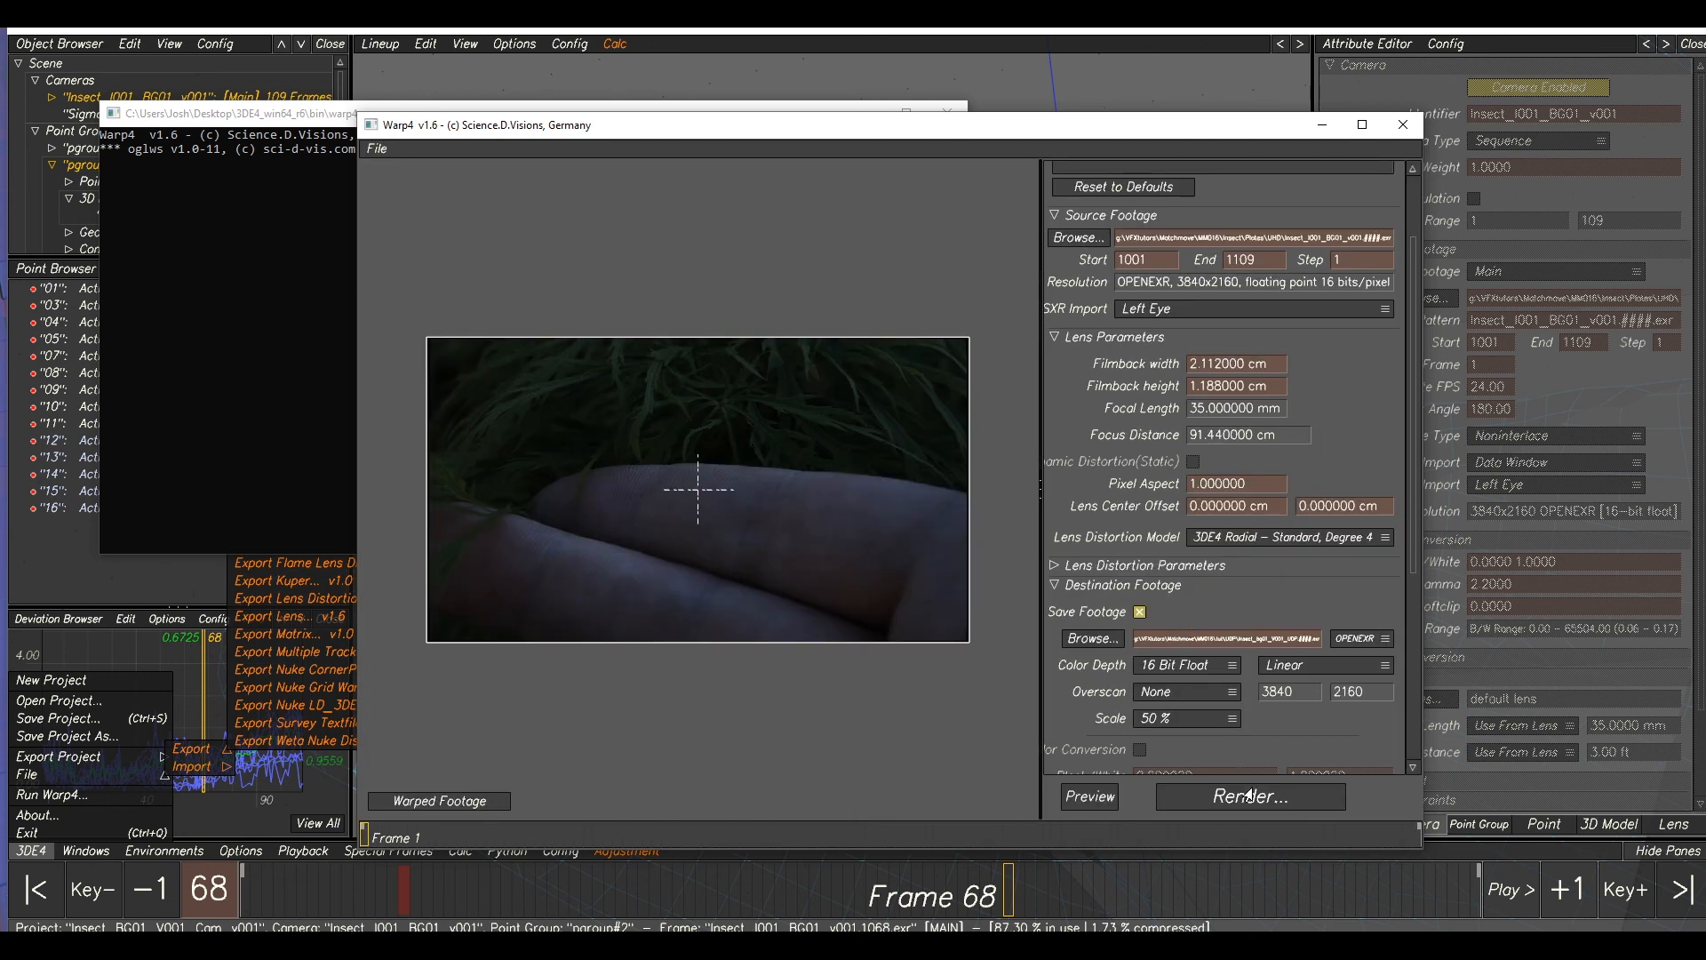
scroll(1306, 733, down, 1)
click(1256, 798)
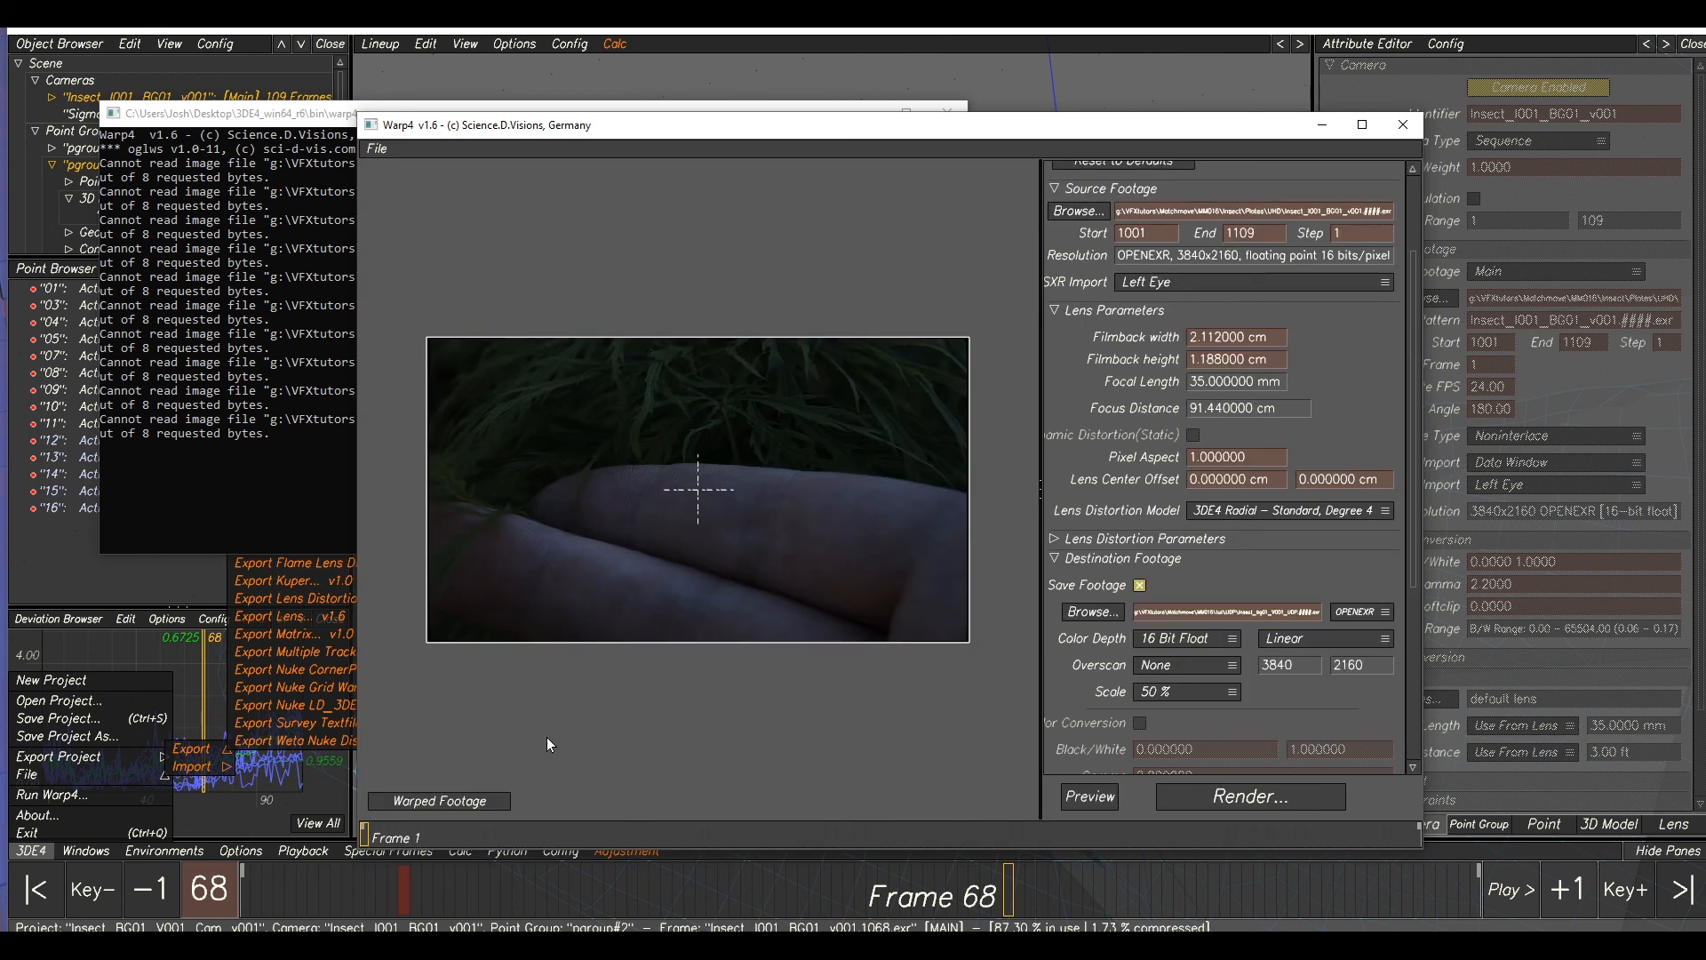
- Exit Warp4 and return to the hand model lineup at frame 68 in 3DEqualizer
click(375, 149)
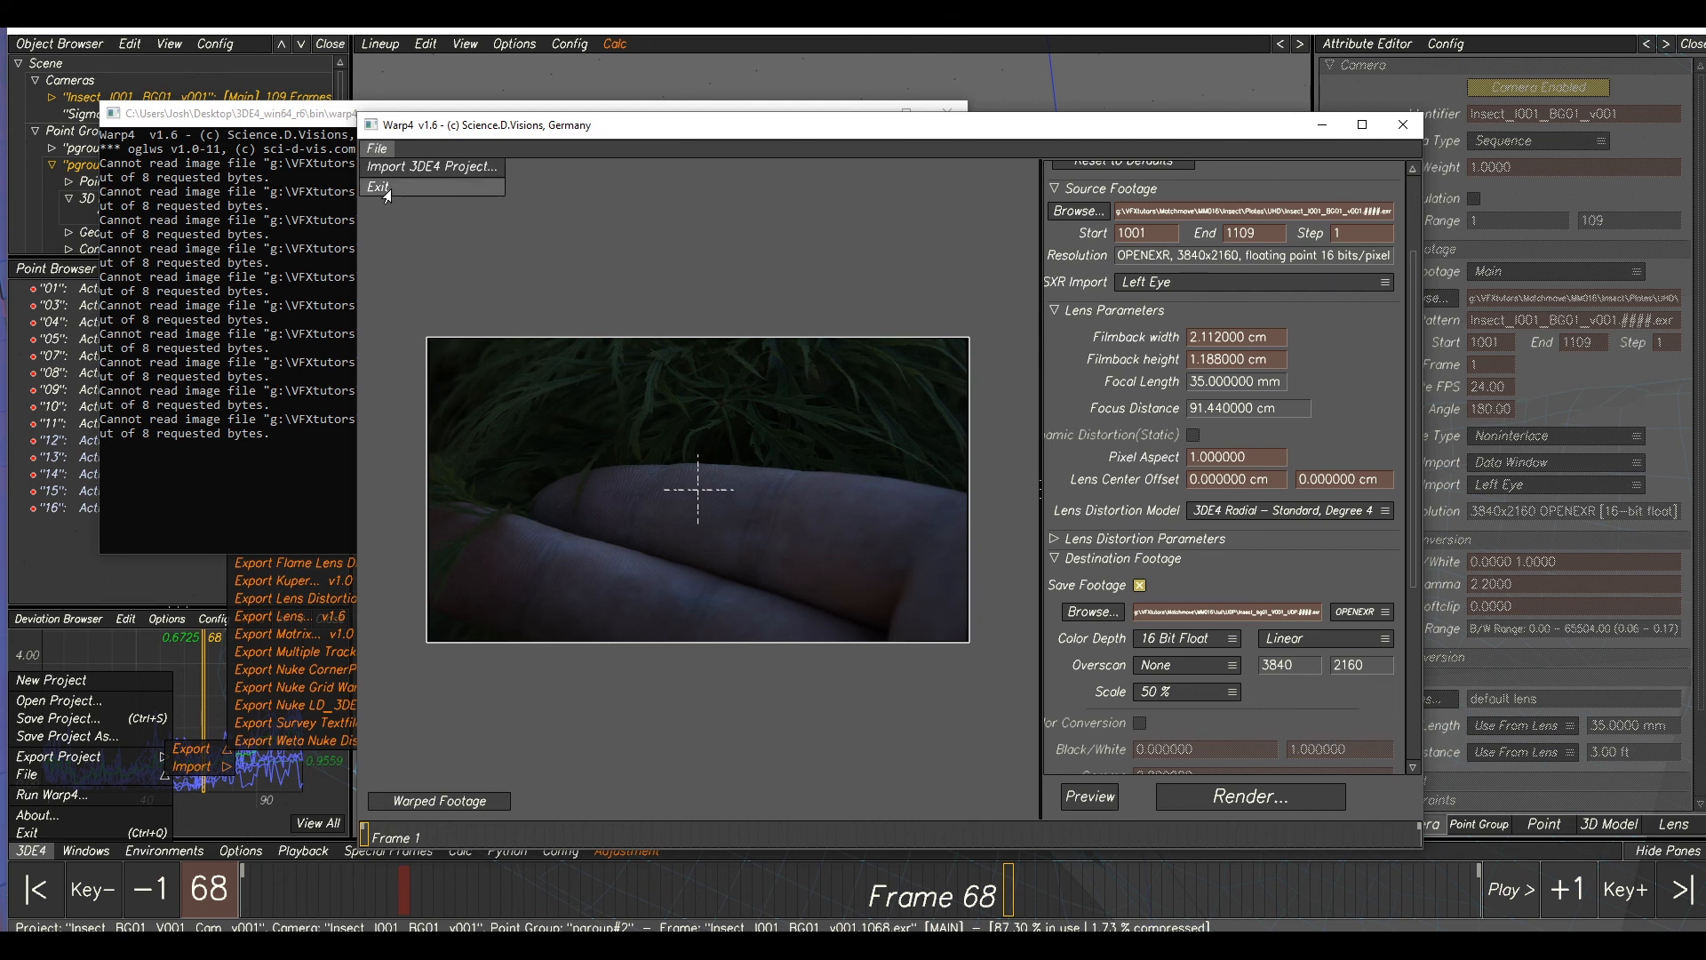
click(388, 190)
click(769, 504)
scroll(765, 504, down, 1)
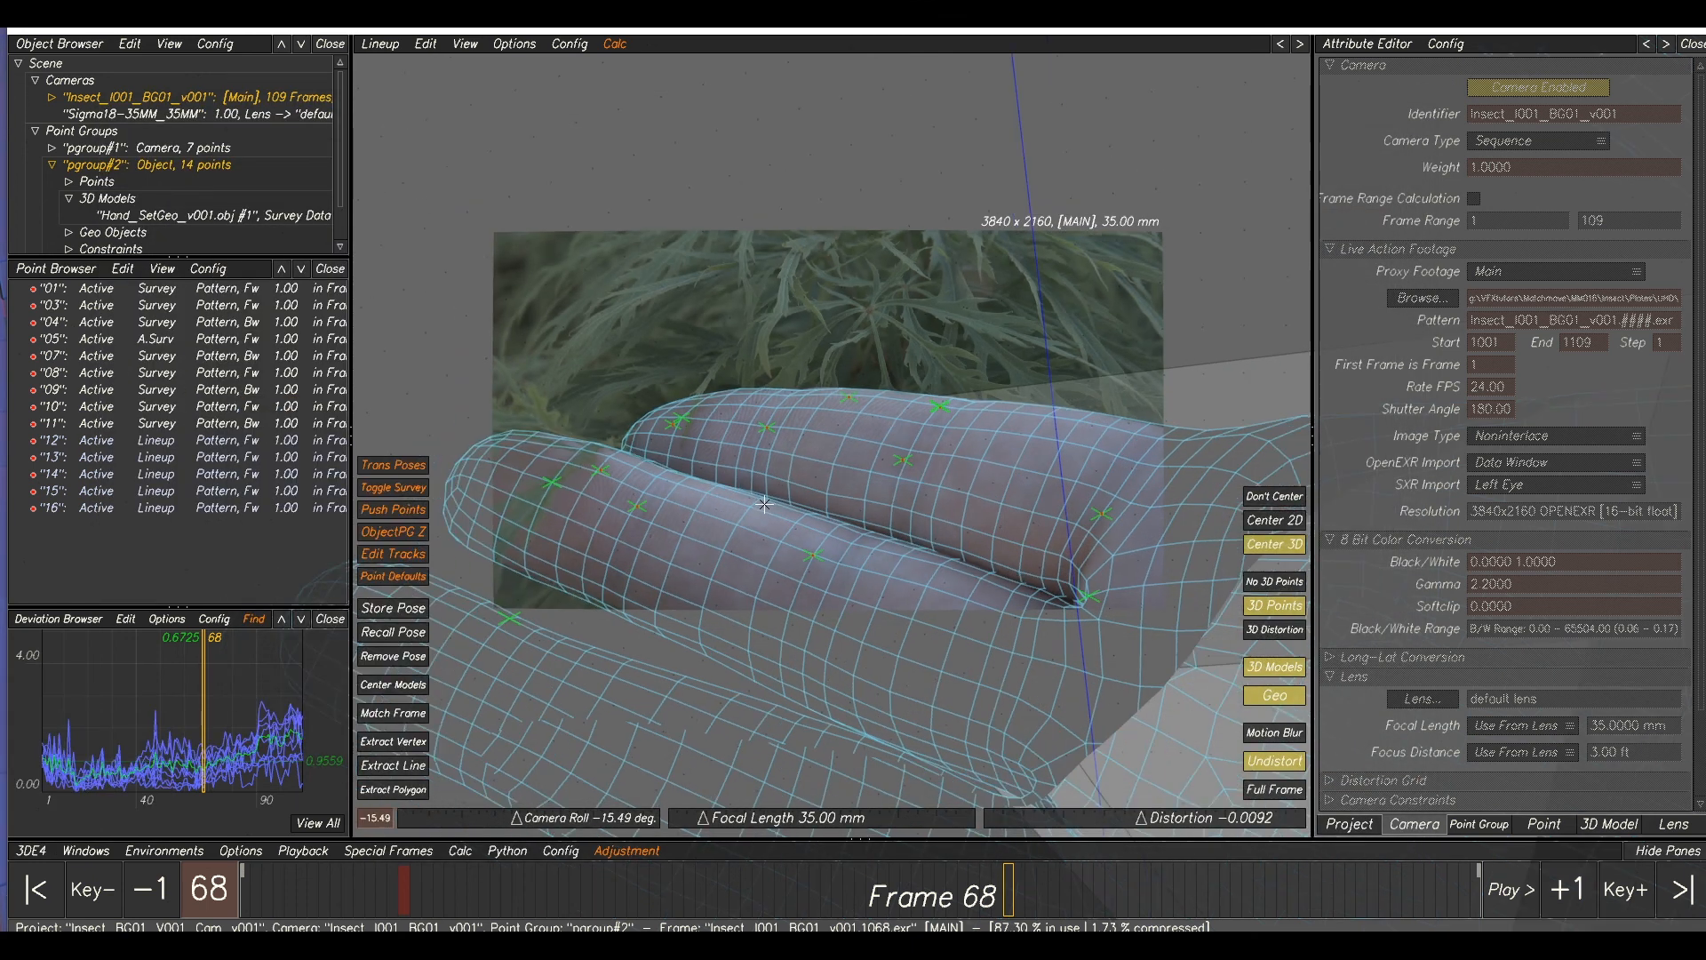